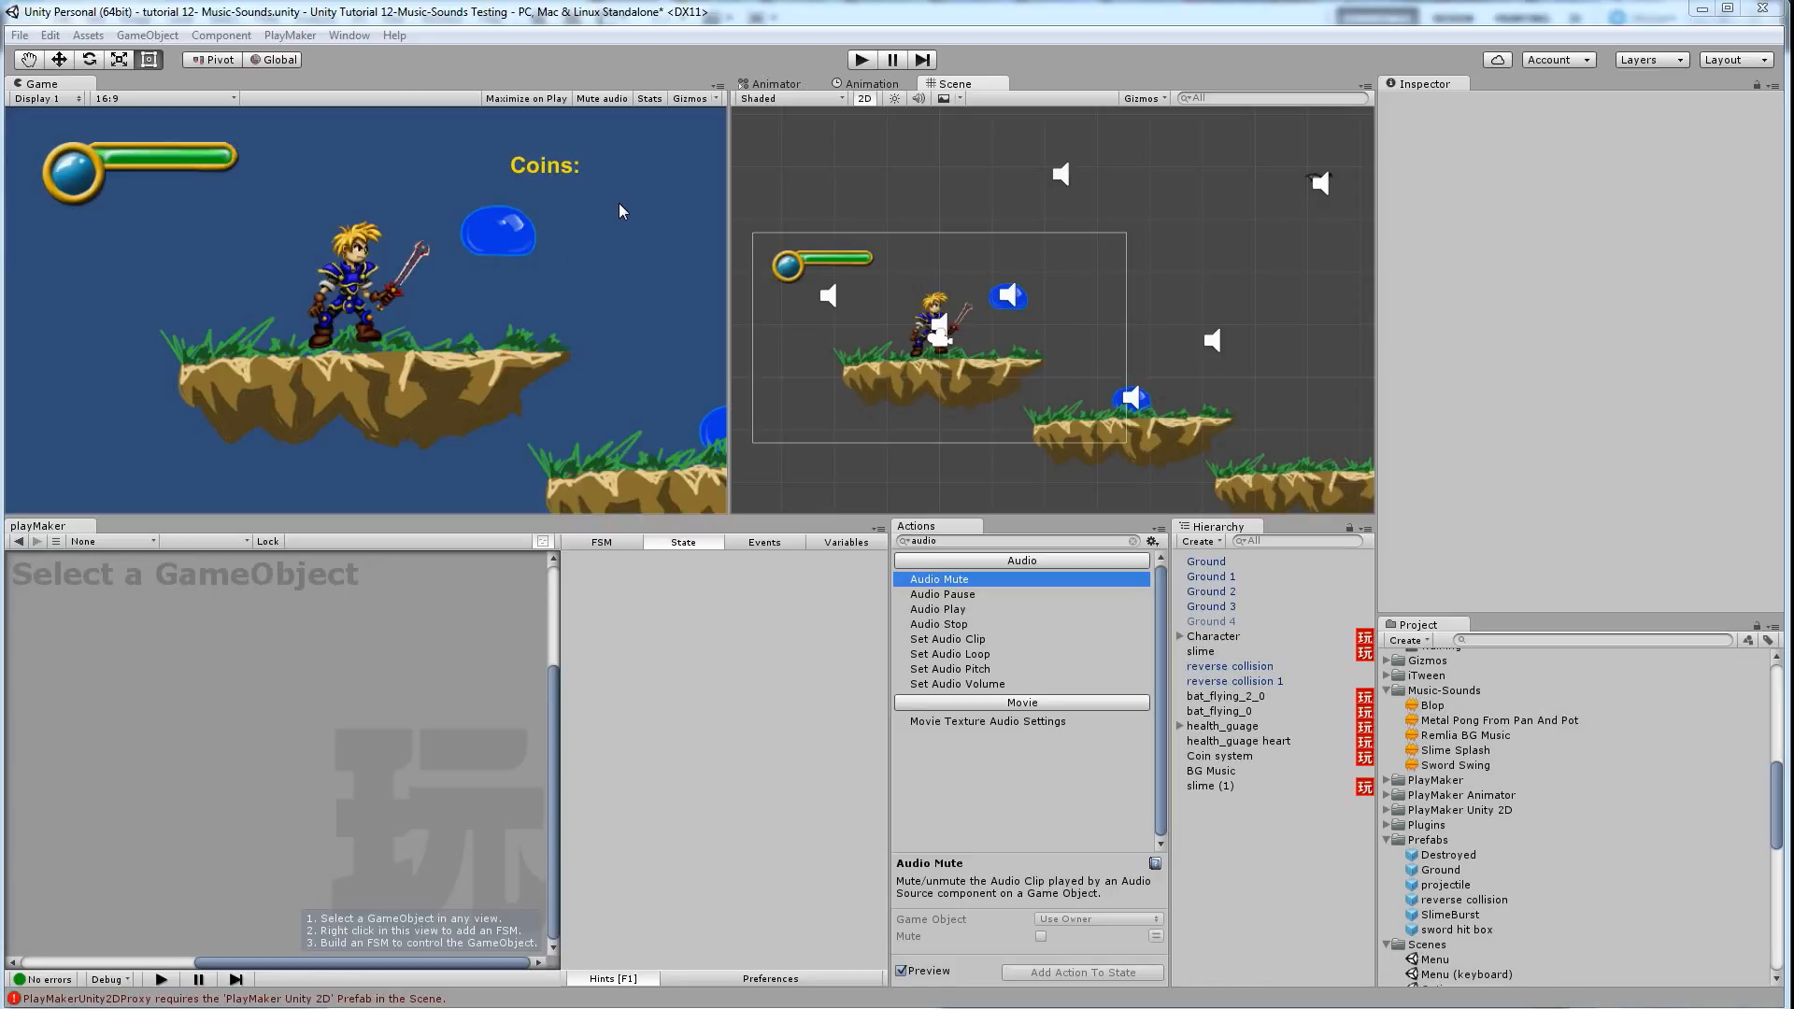
Playtest the tutorial 12 Music-Sounds scene by moving, jumping and attacking the slimes and bats, and stop the game
click(859, 59)
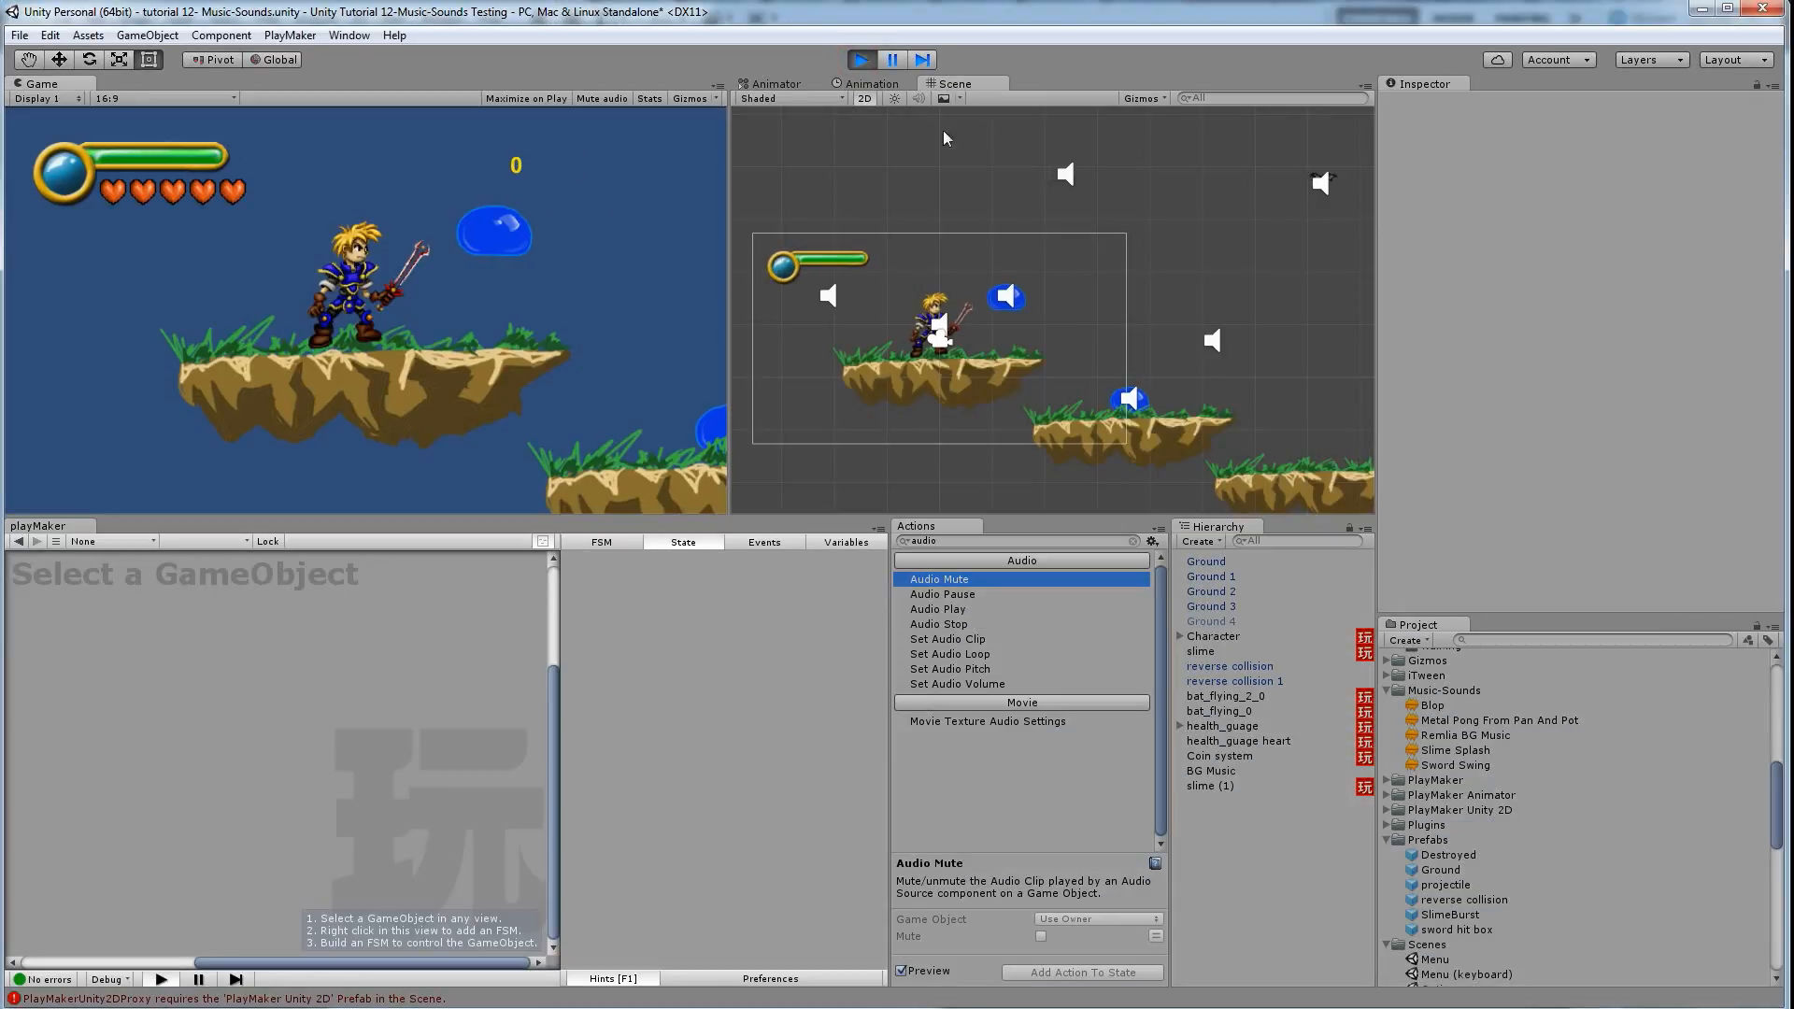
key(Right)
key(Left)
key(Right)
key(space)
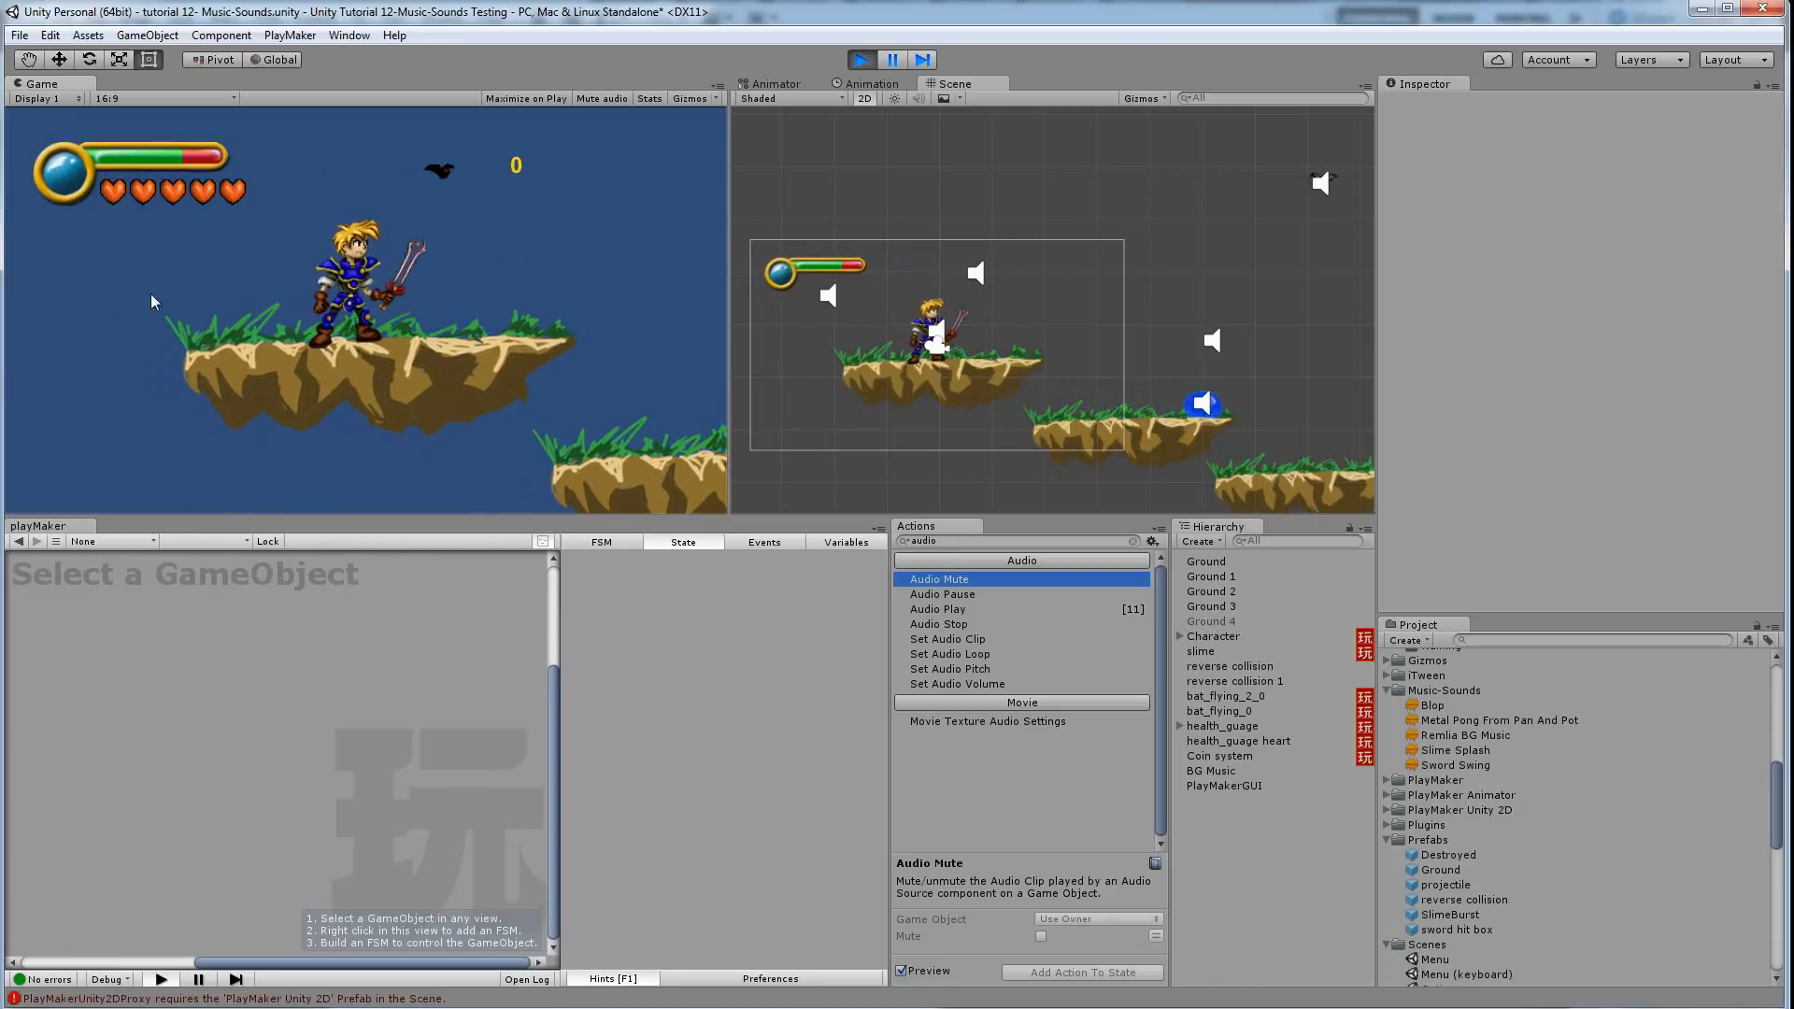
key(Right)
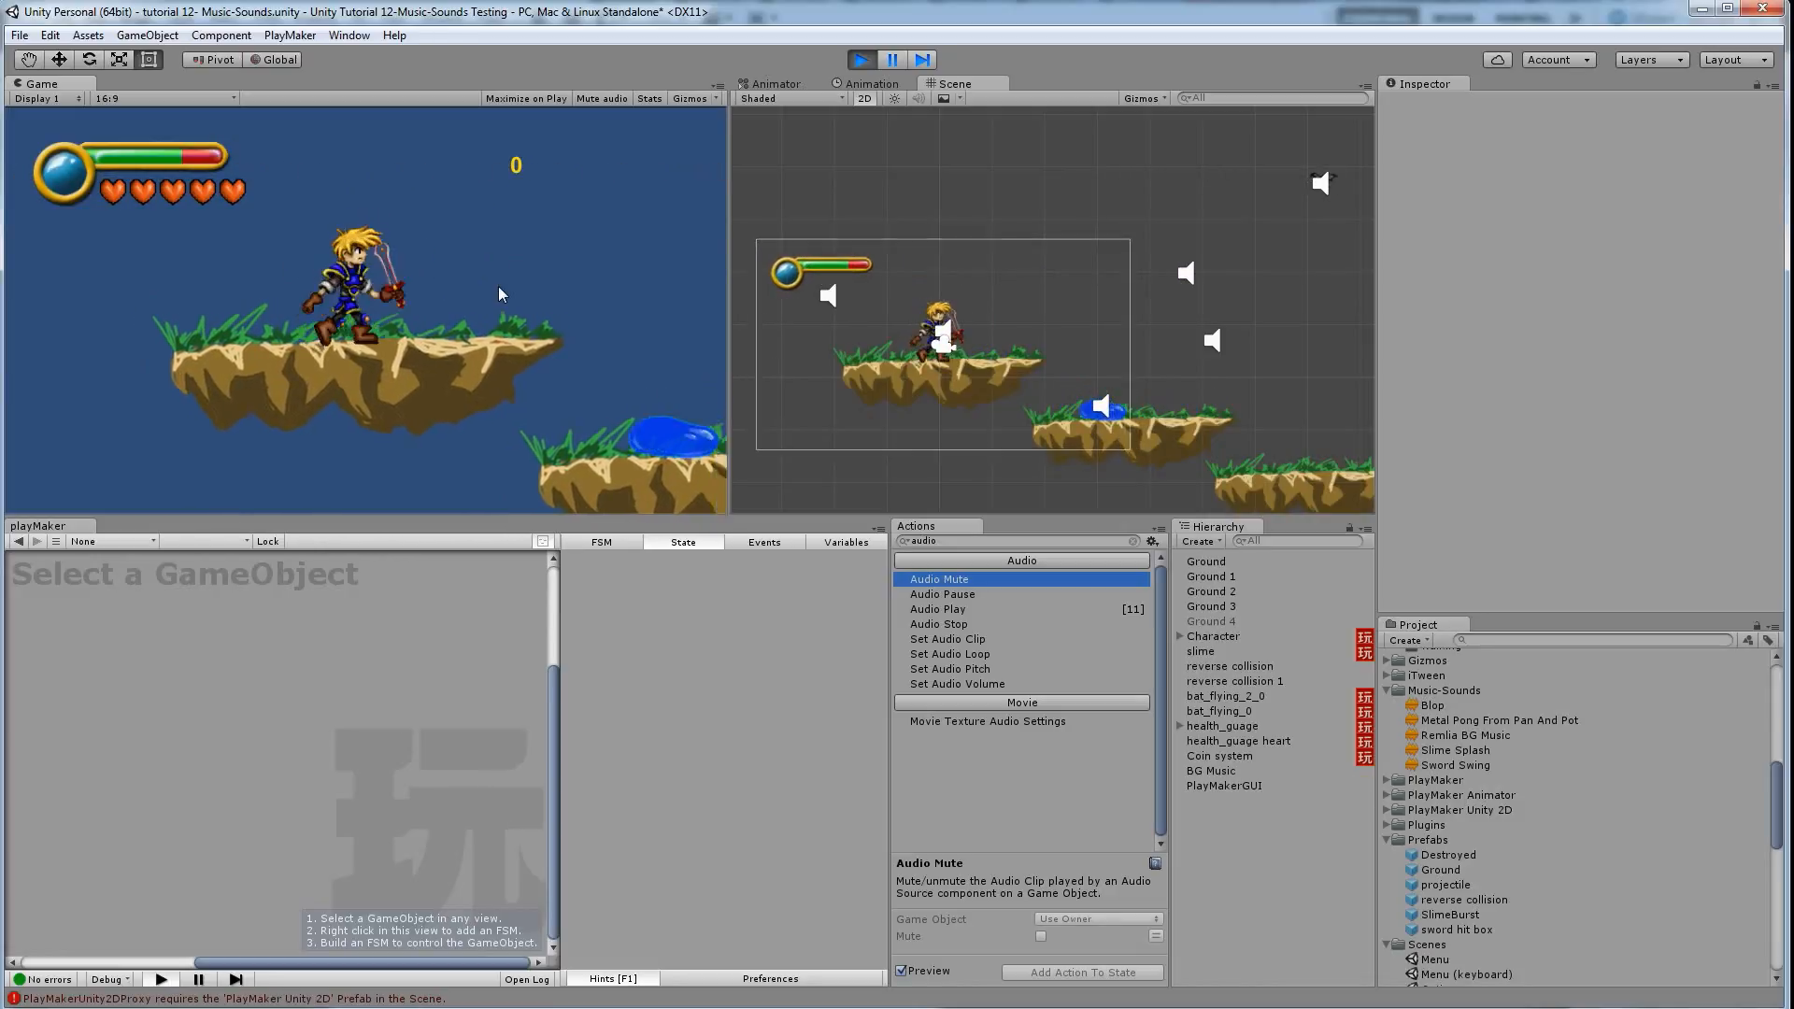
key(Right)
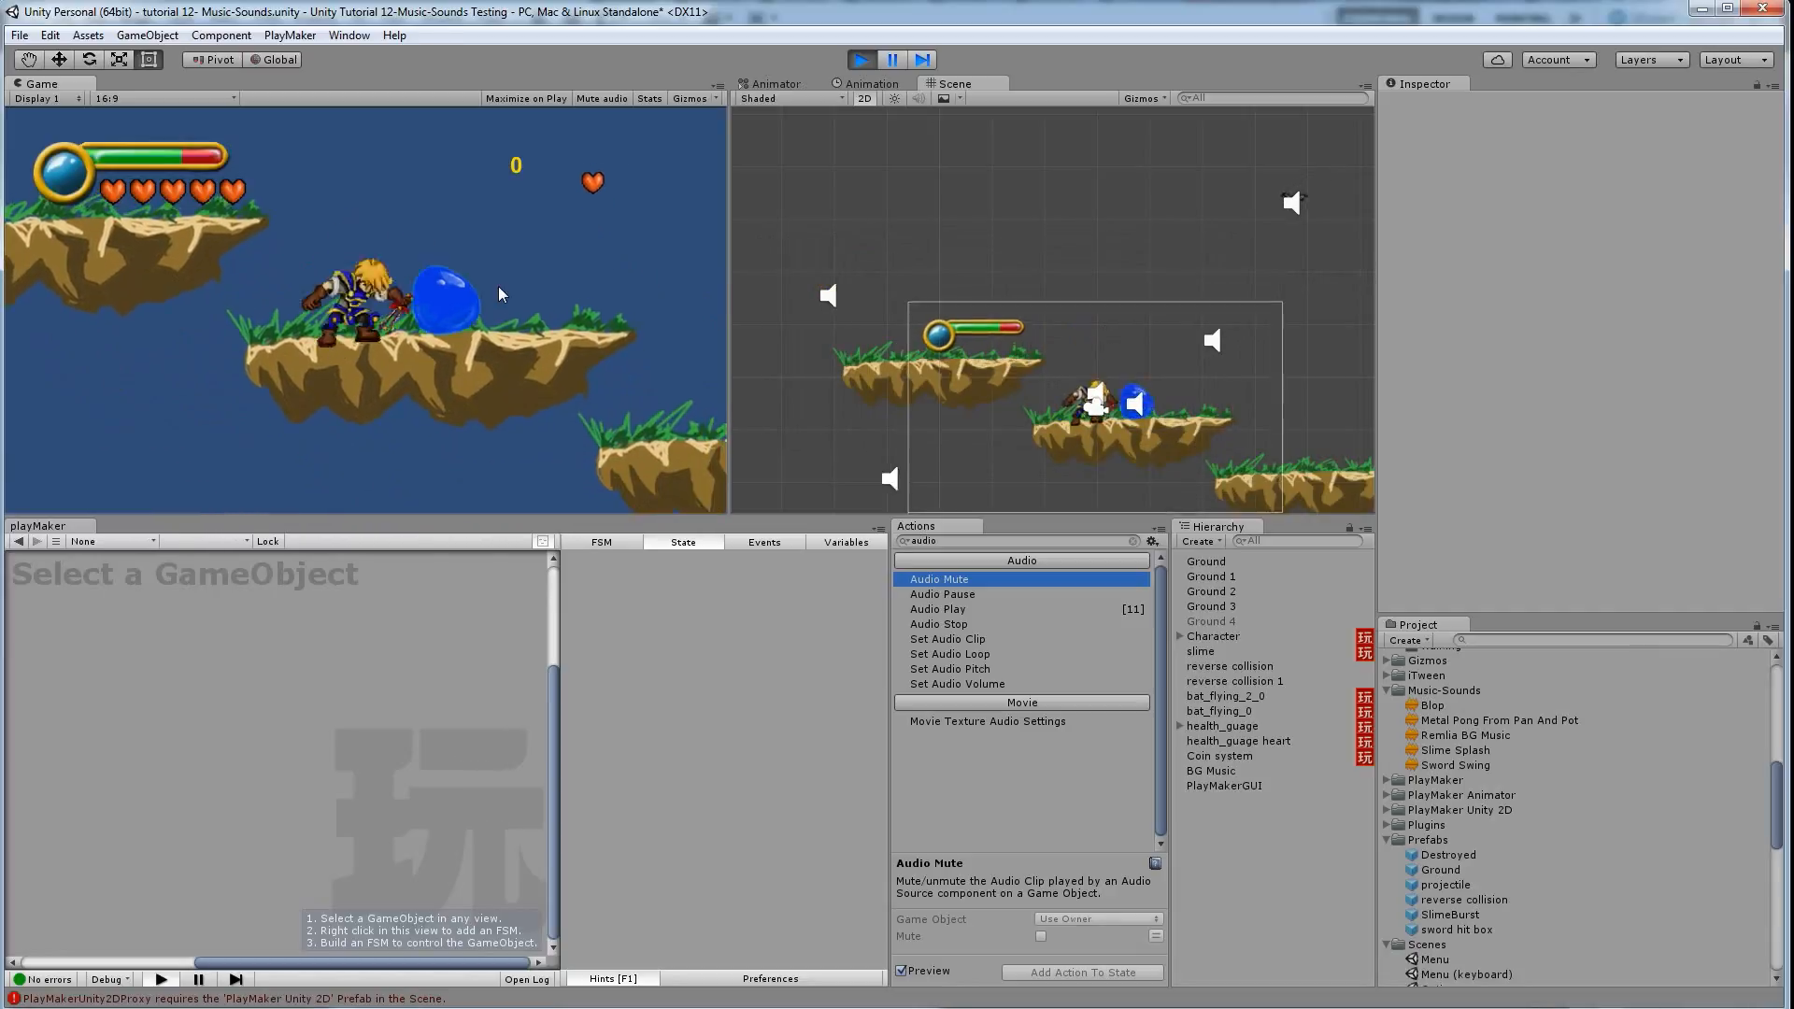
key(space)
key(Right)
key(Left)
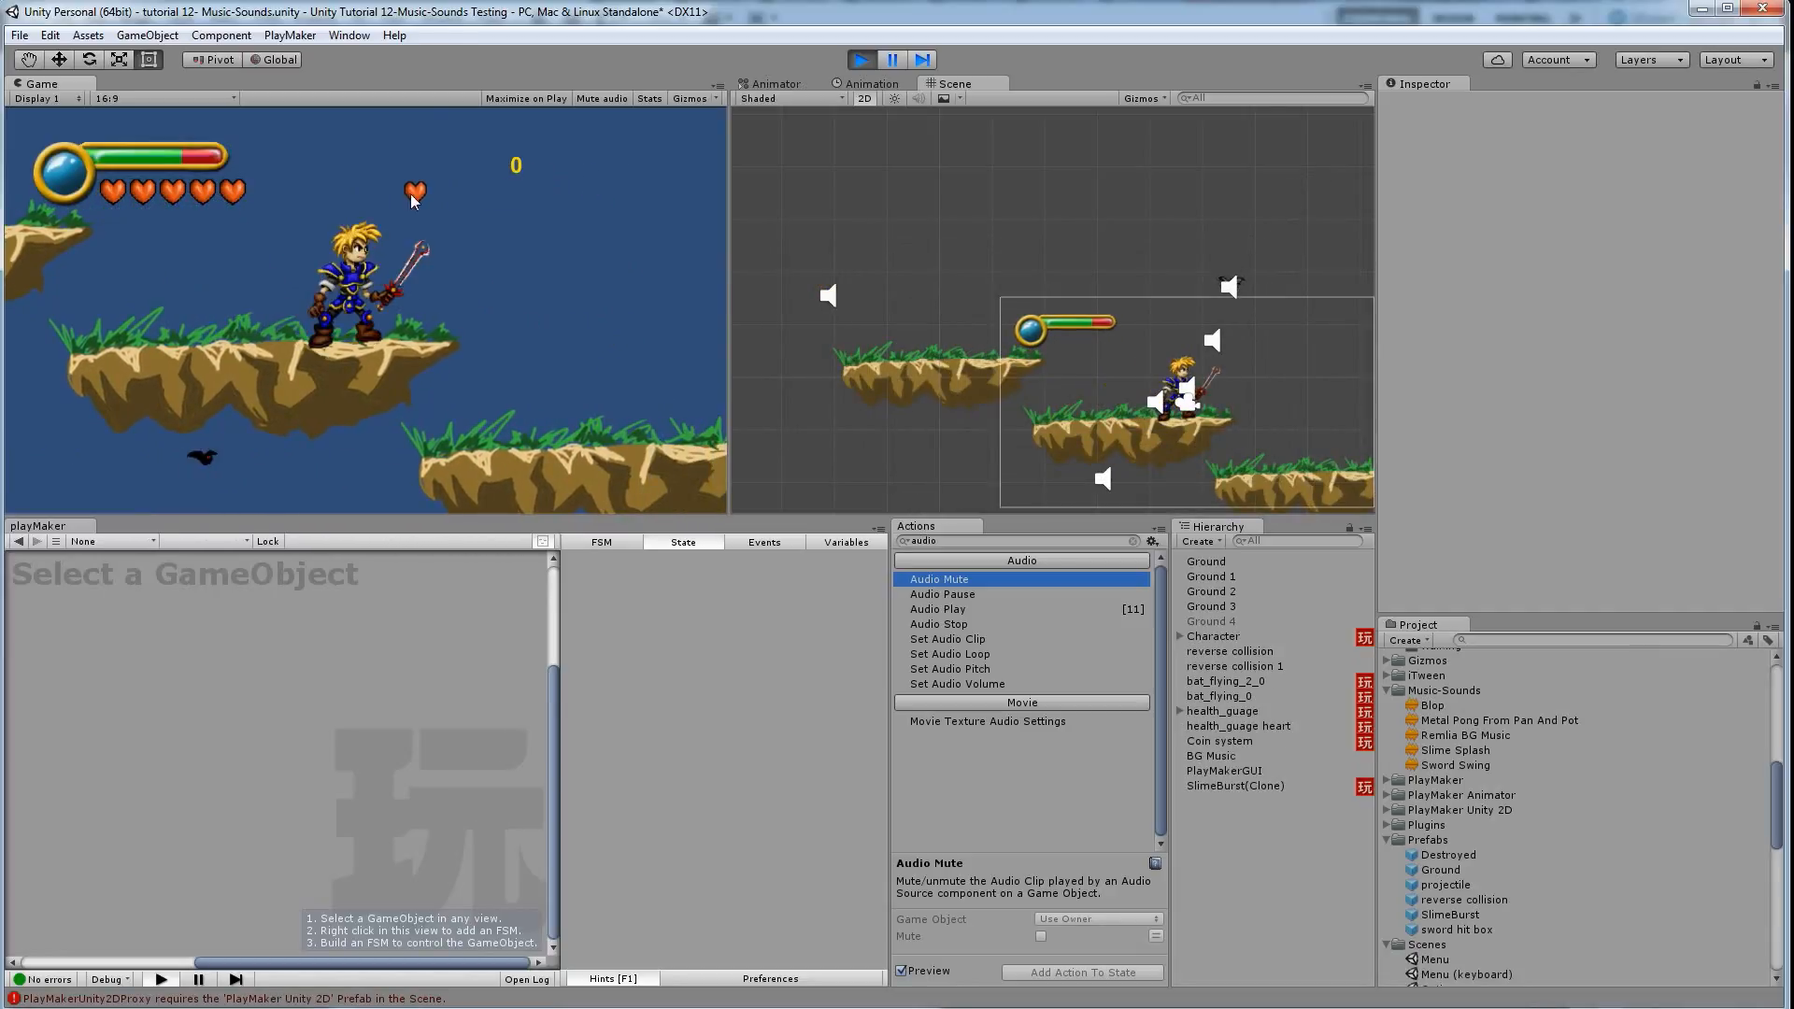
key(Right)
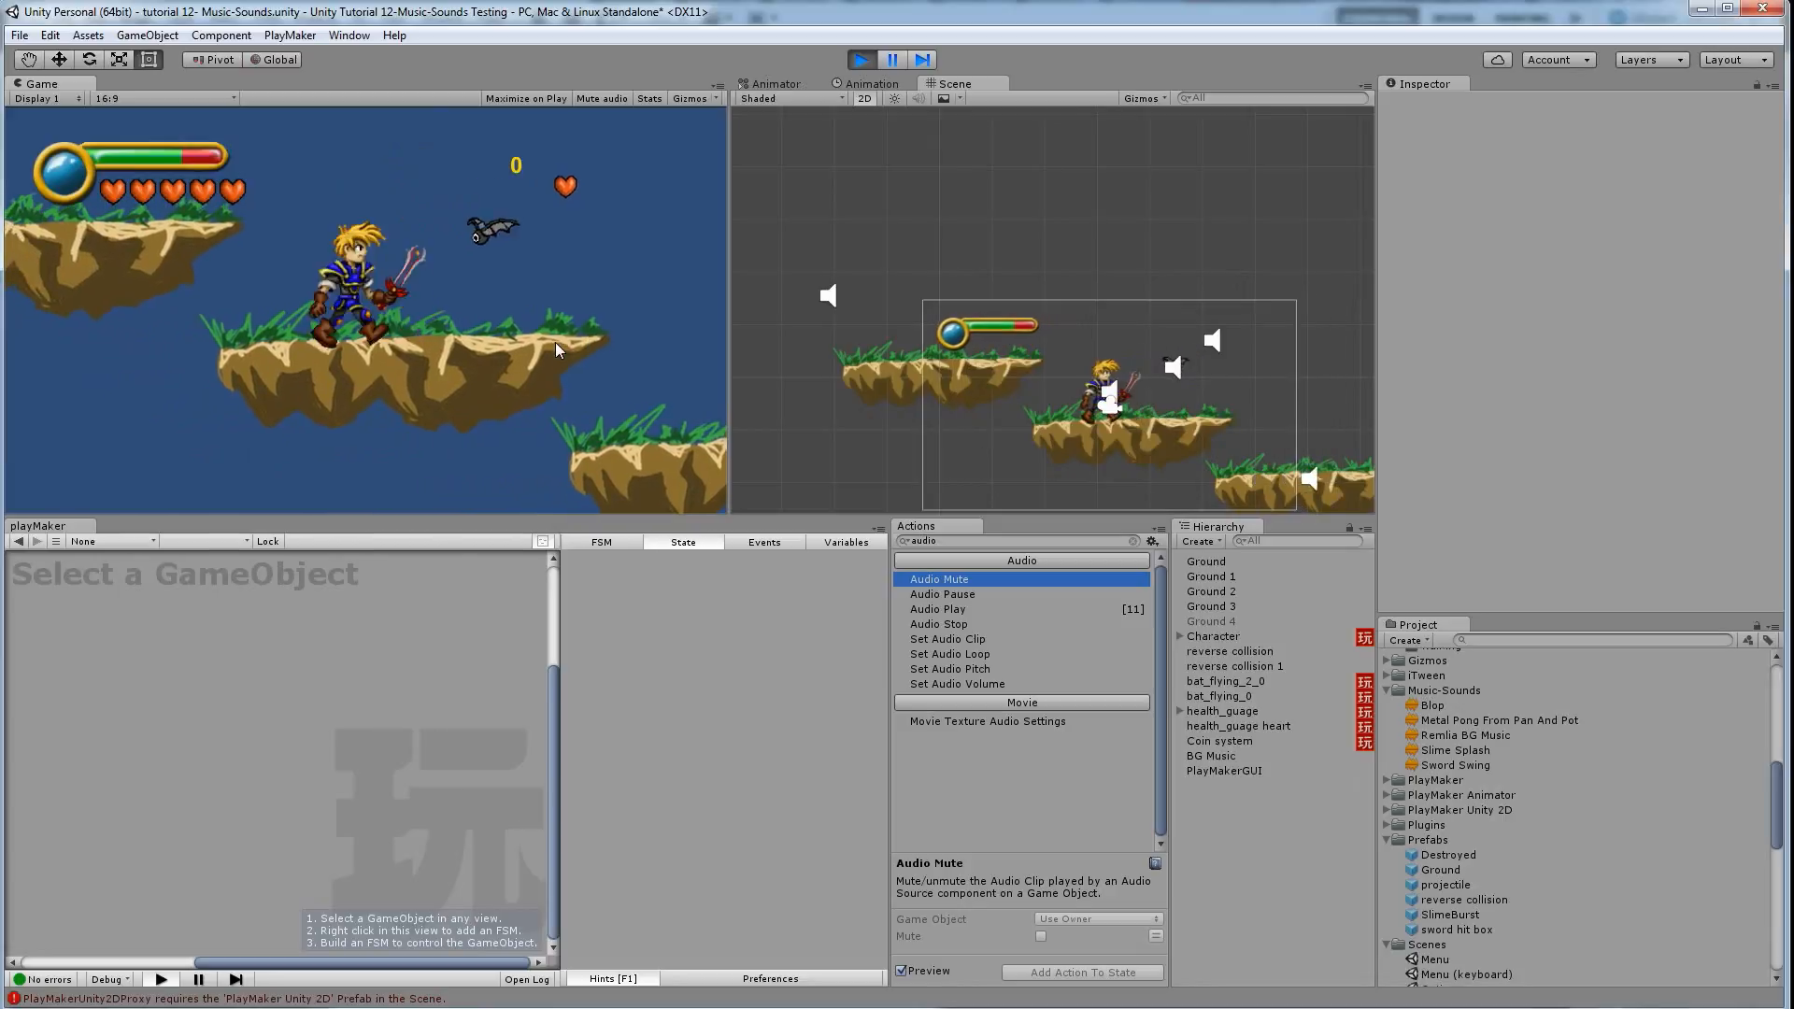
key(space)
key(Right)
key(Right)
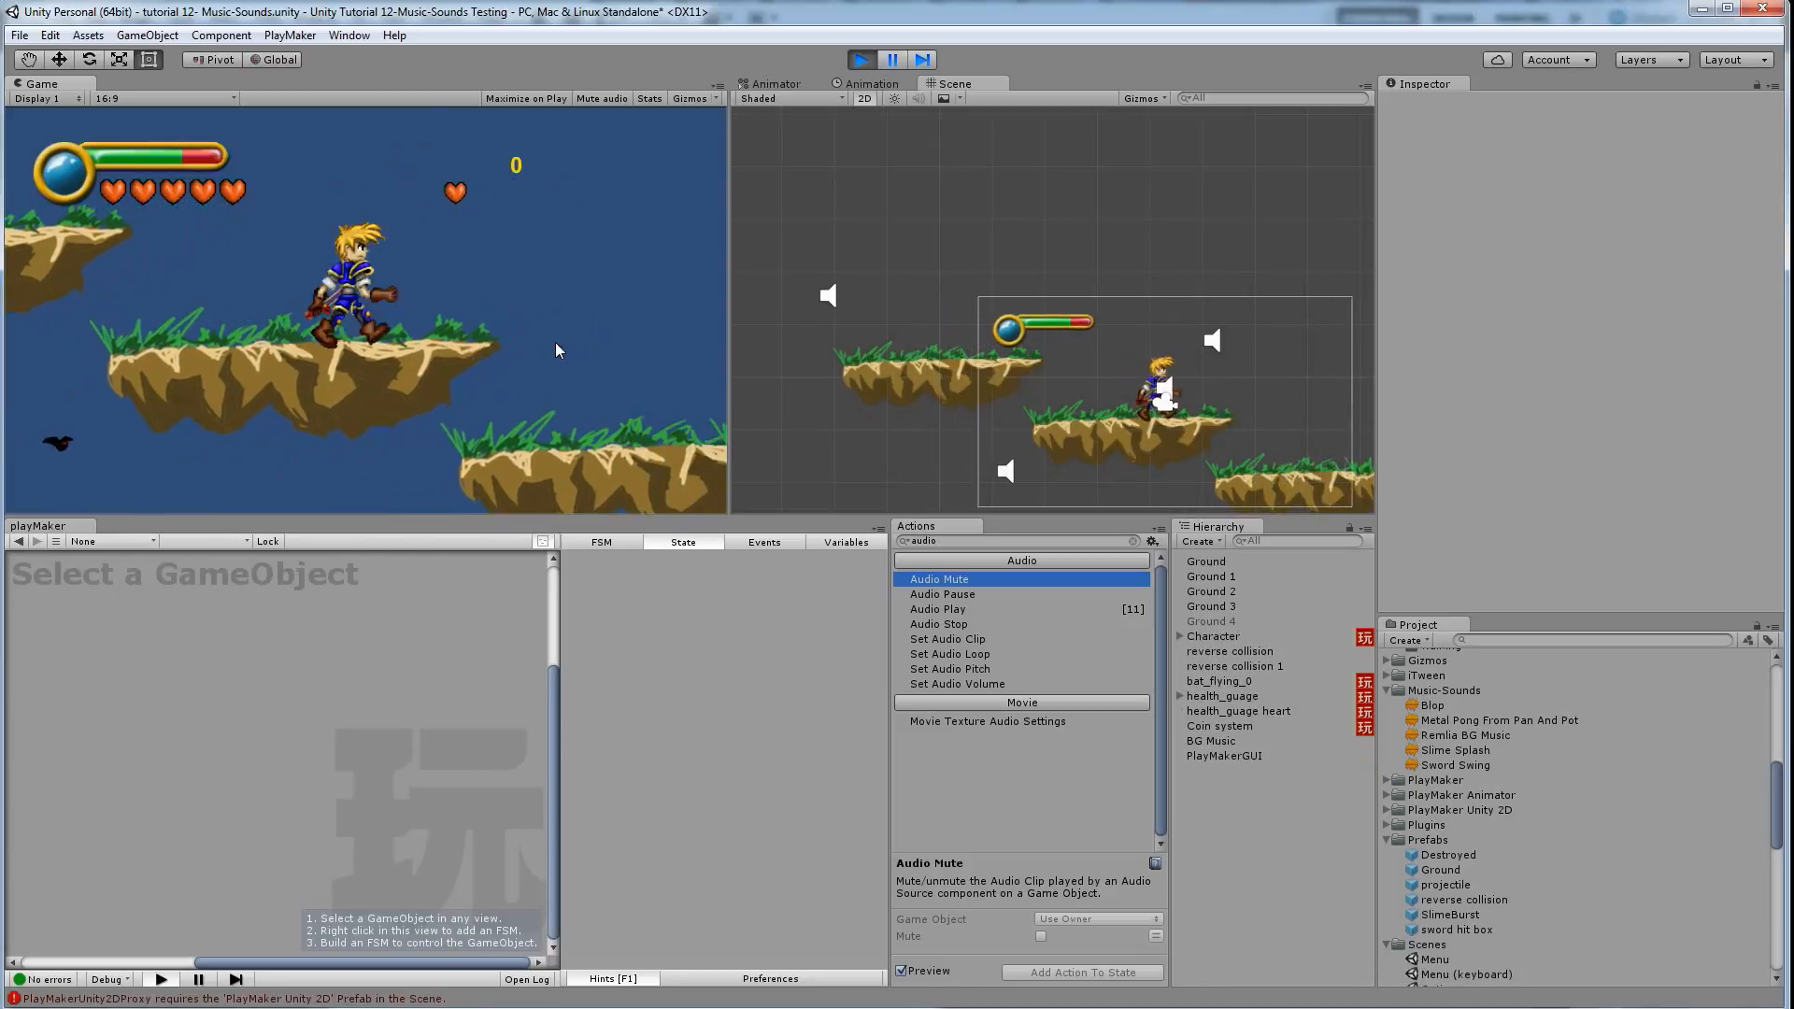
key(space)
key(Left)
key(space)
key(Right)
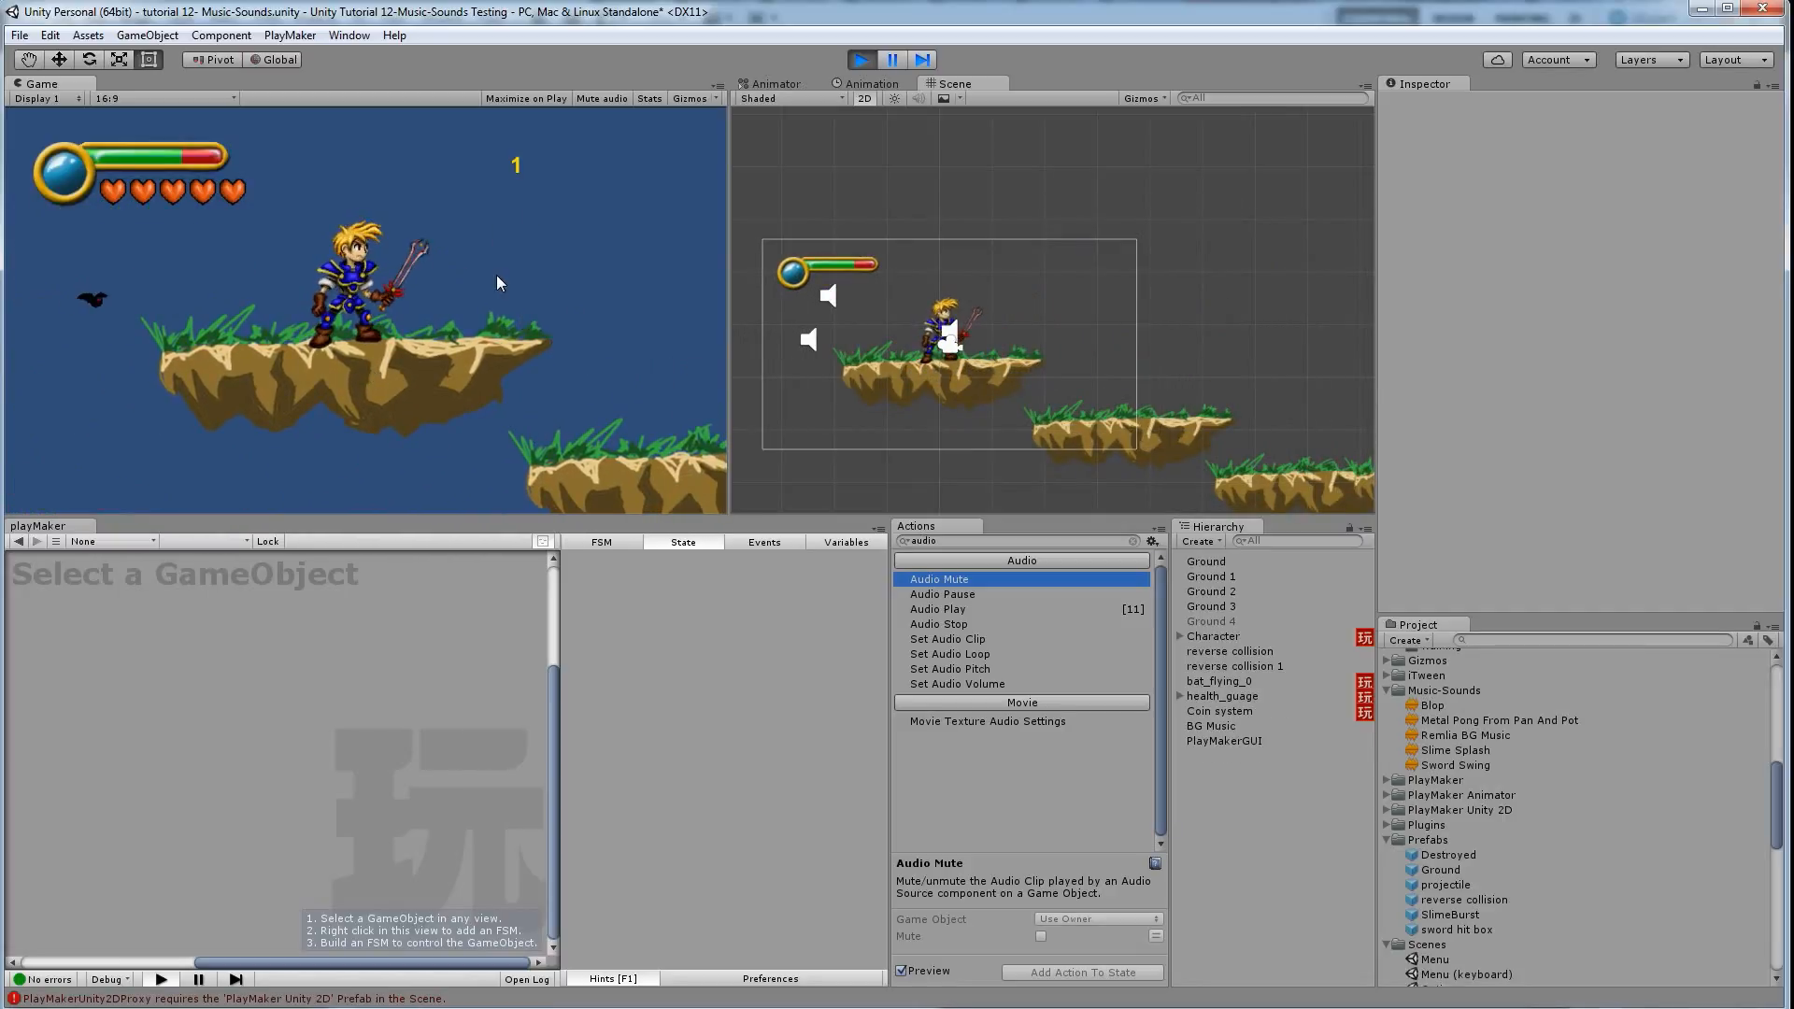
key(Left)
key(ctrl)
key(Right)
key(ctrl)
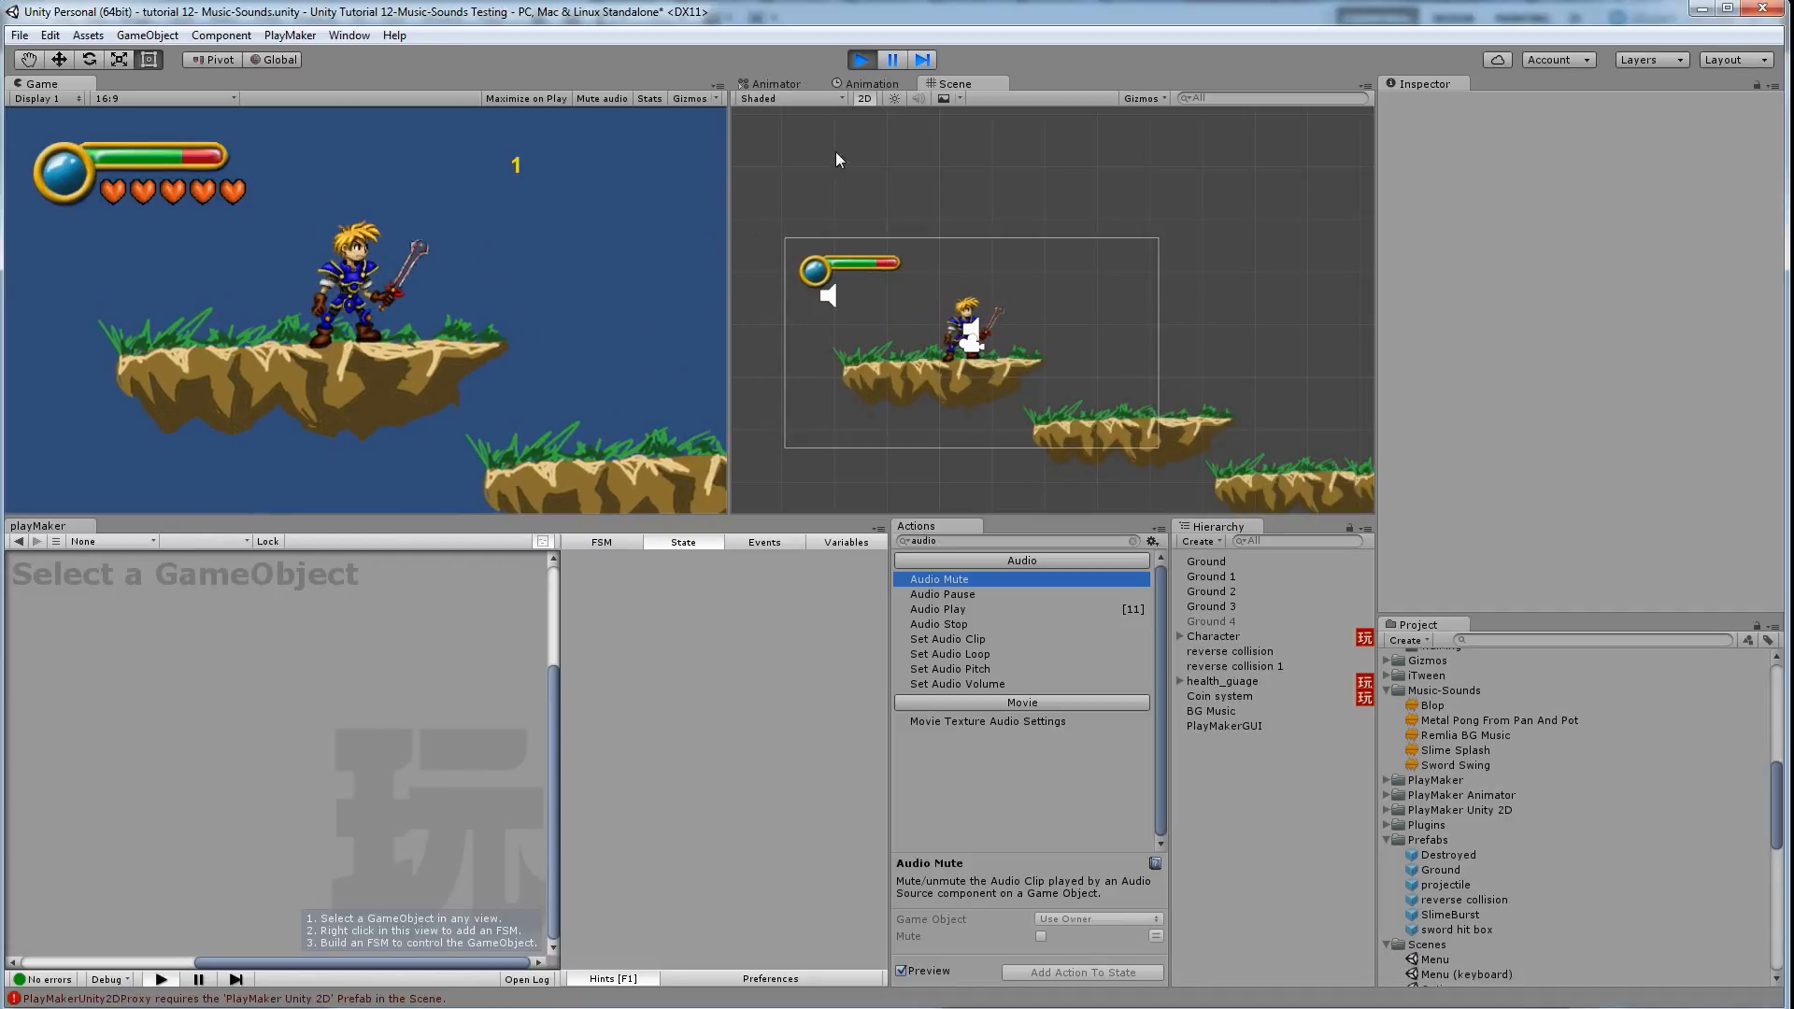
click(862, 60)
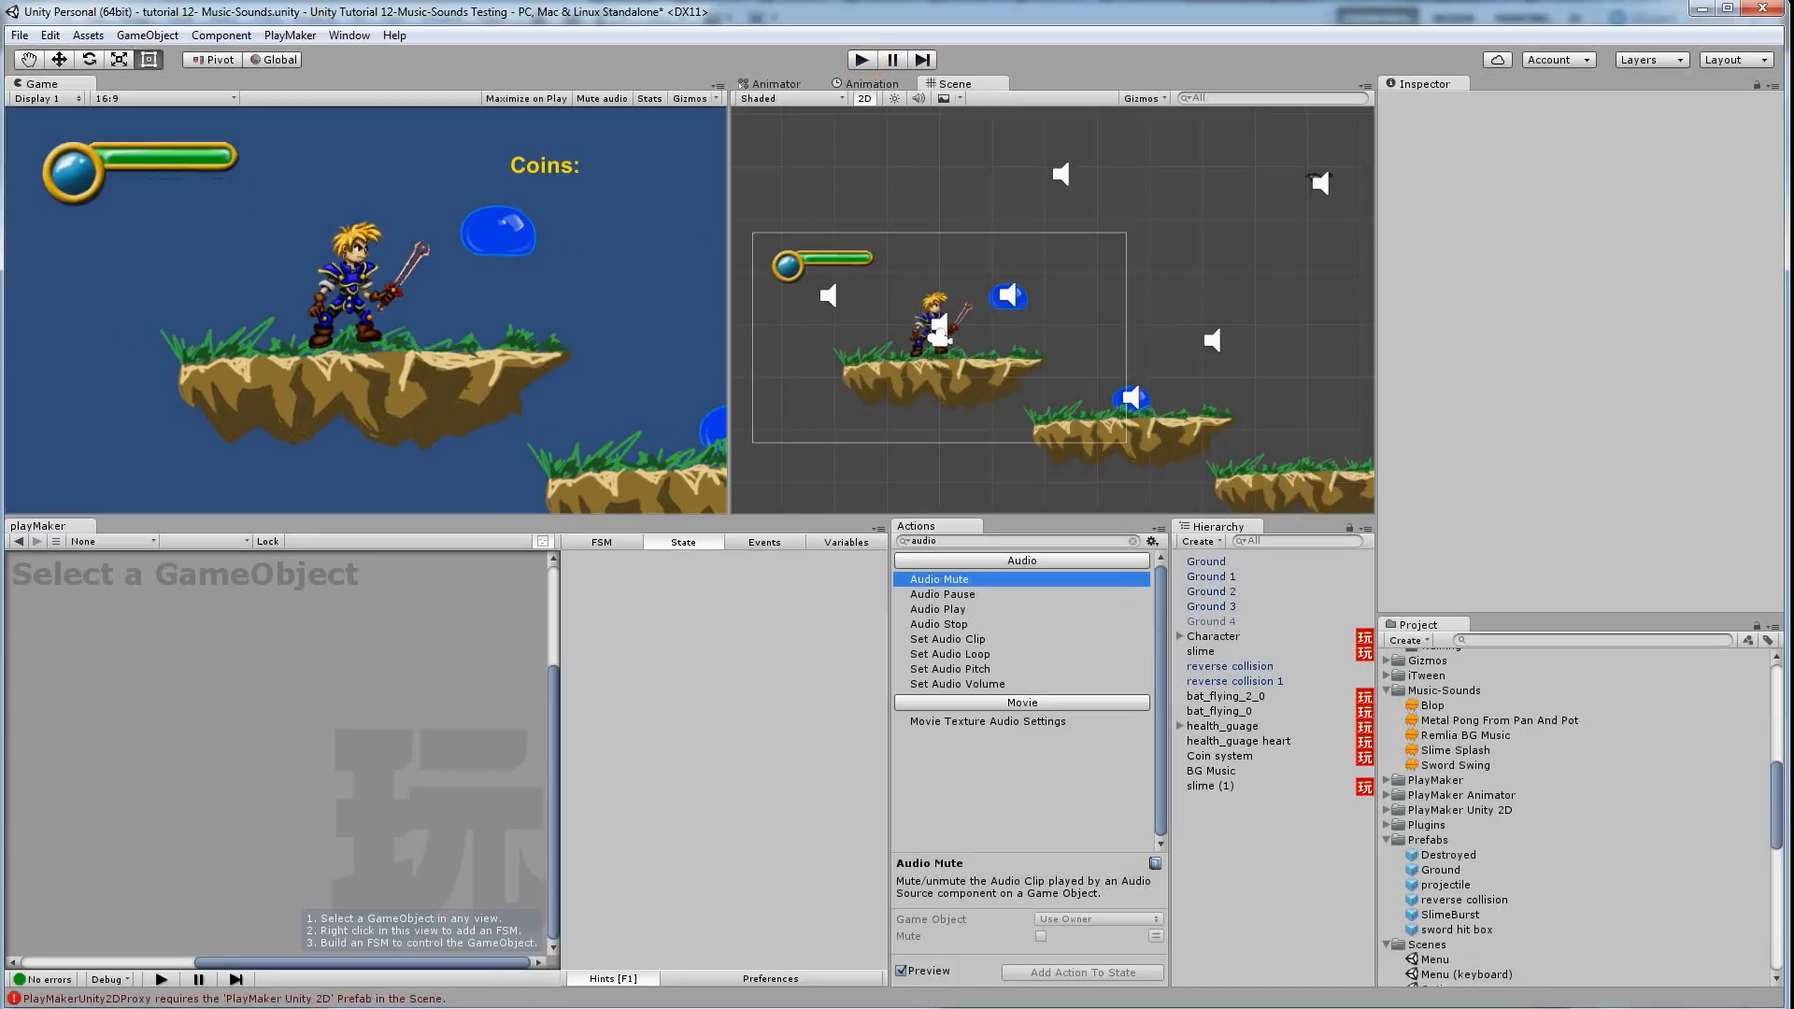
Switch to the Unity Tutorial 12-Music-Sounds Demo project and open the scene "tutorial 7- HUD" from the Scenes folder
click(486, 1007)
click(583, 953)
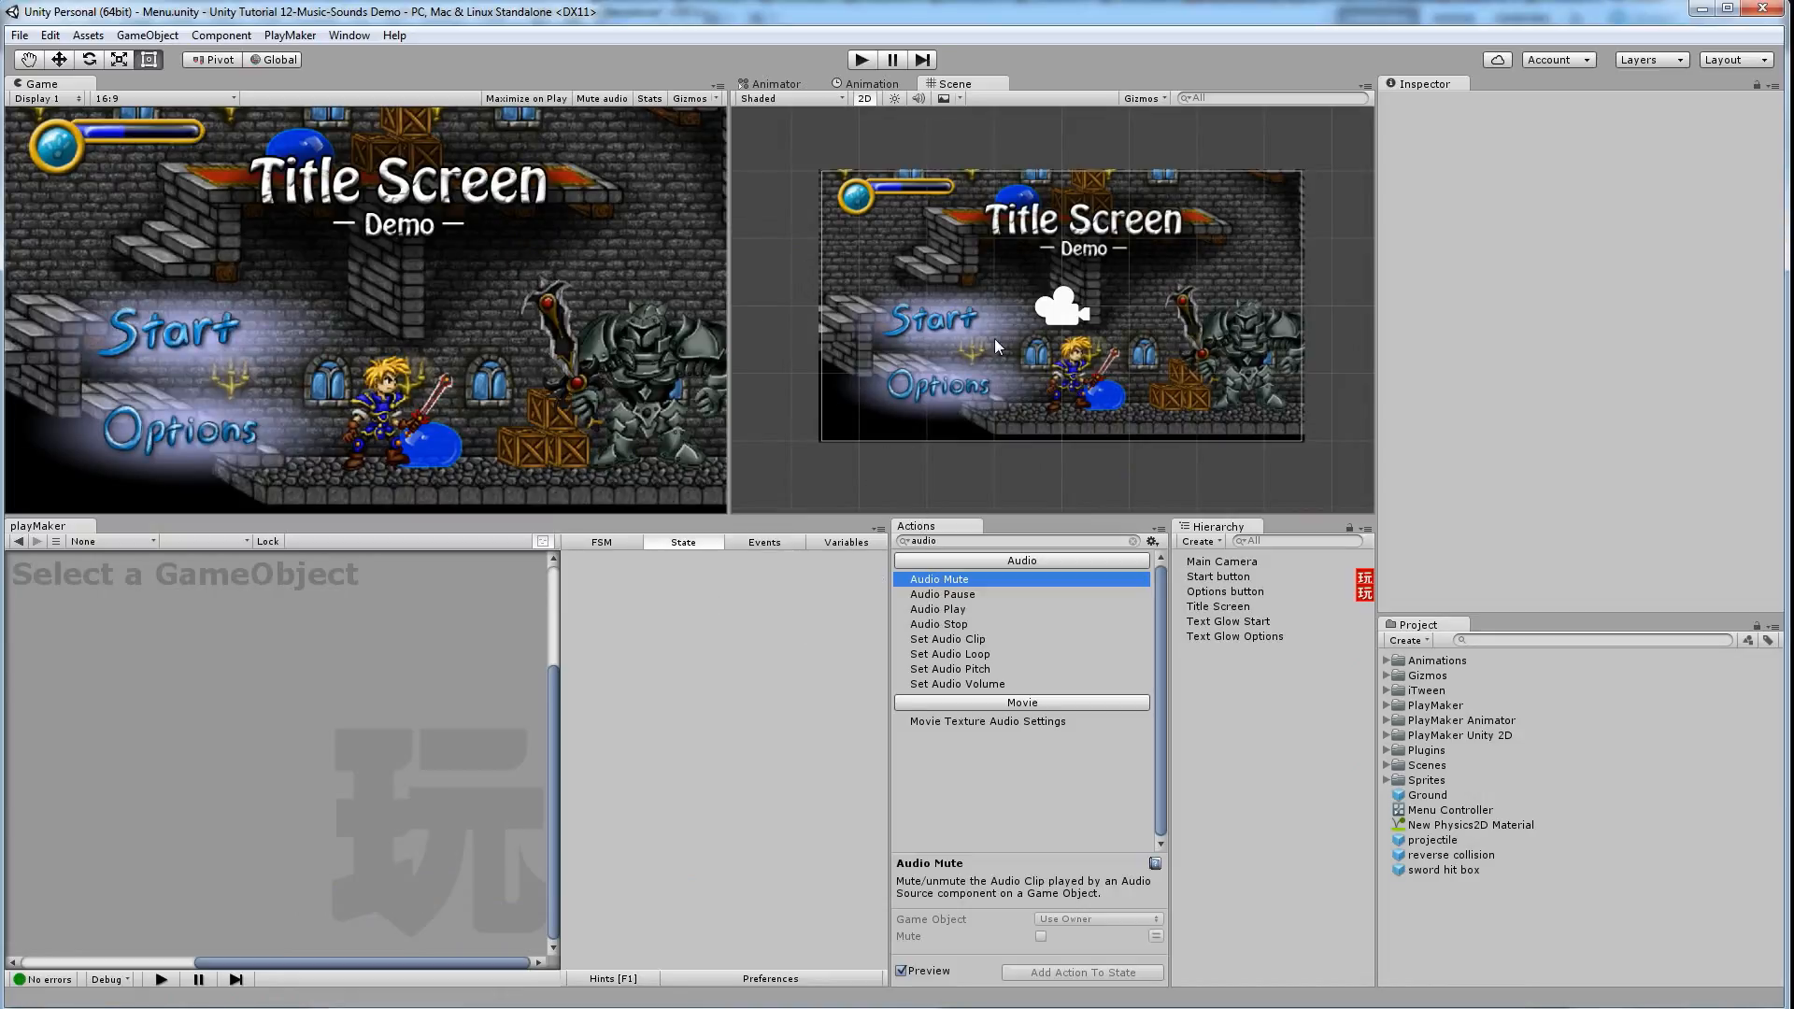
click(1387, 765)
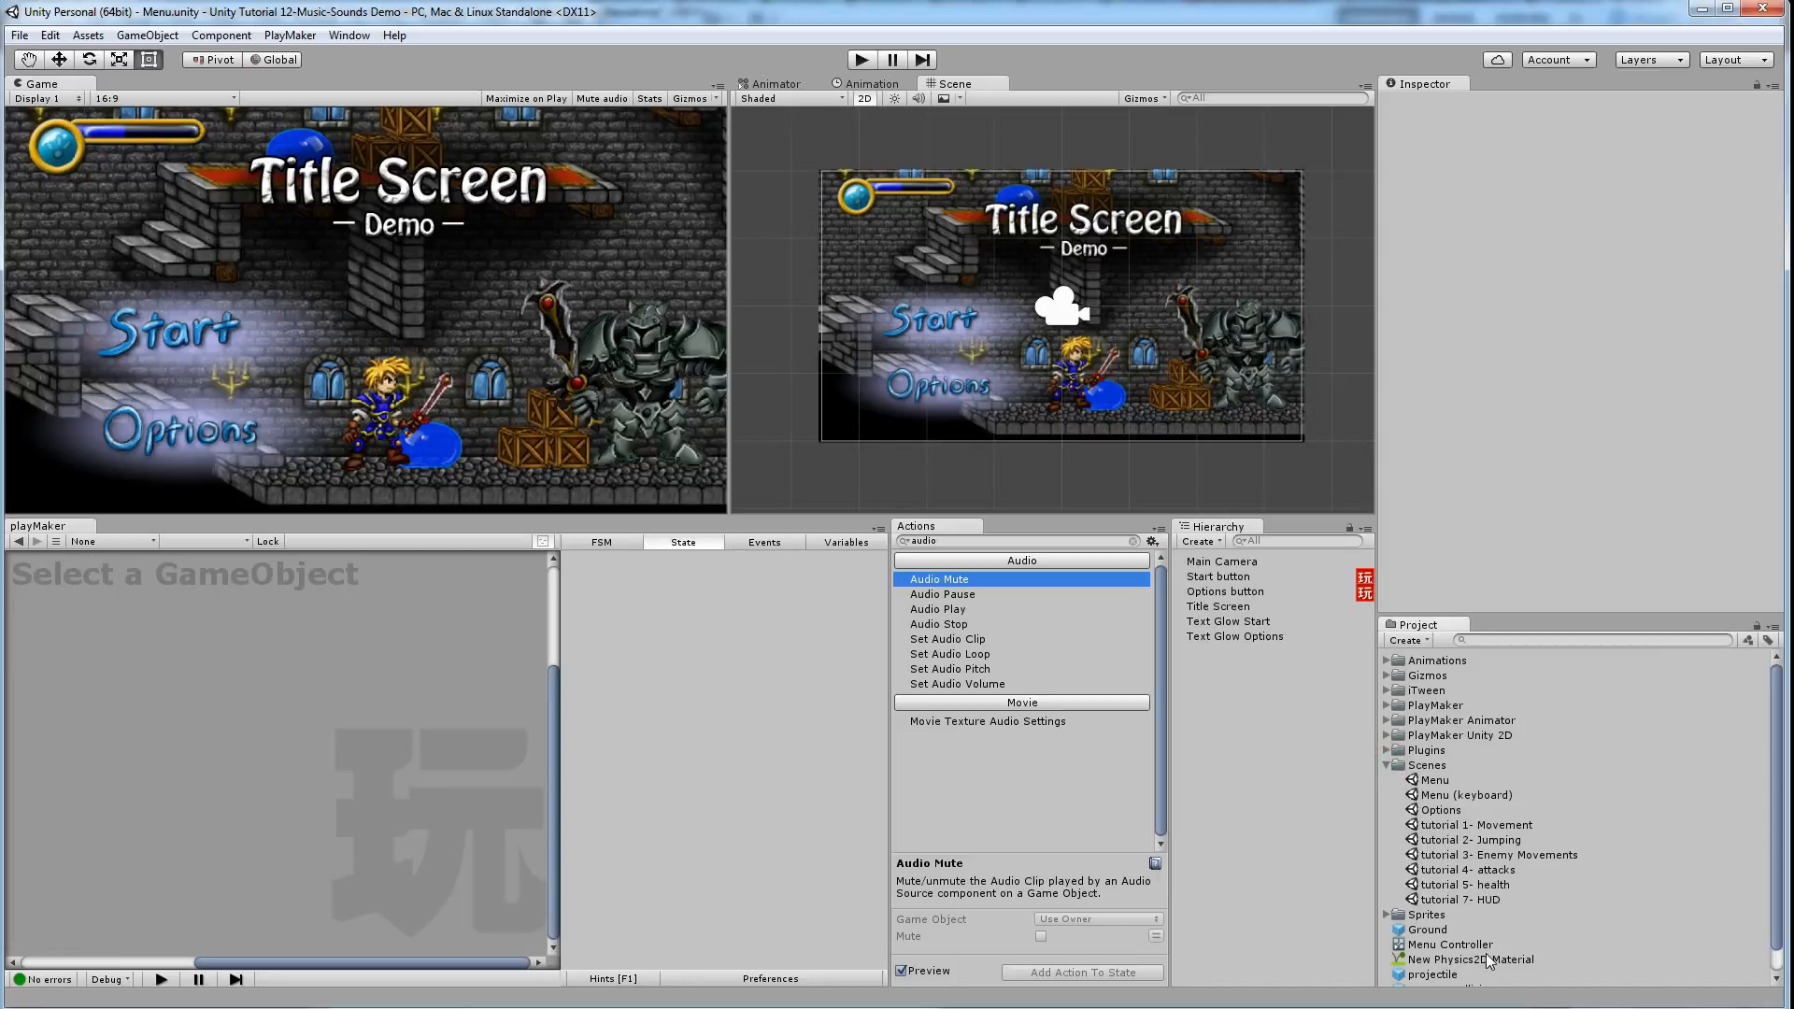
double_click(1453, 901)
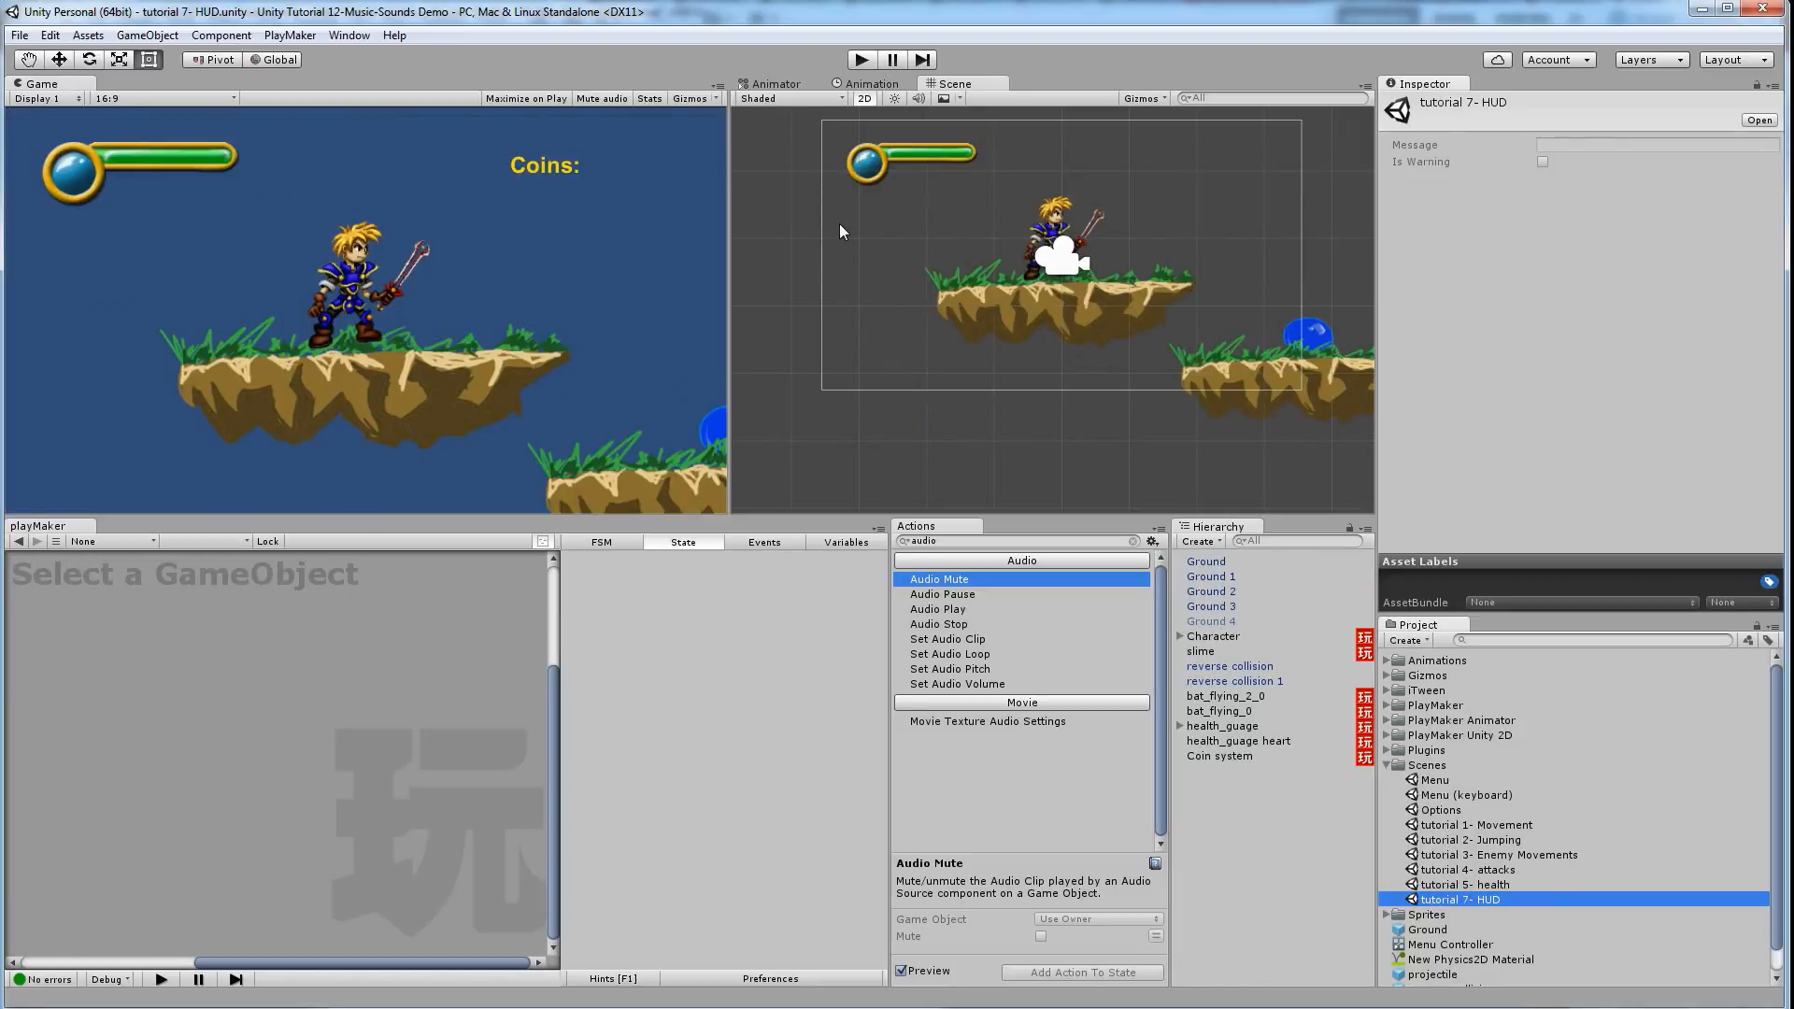
Save a copy of the open scene in the Scenes folder as "tutorial 8- Sounds"
click(18, 35)
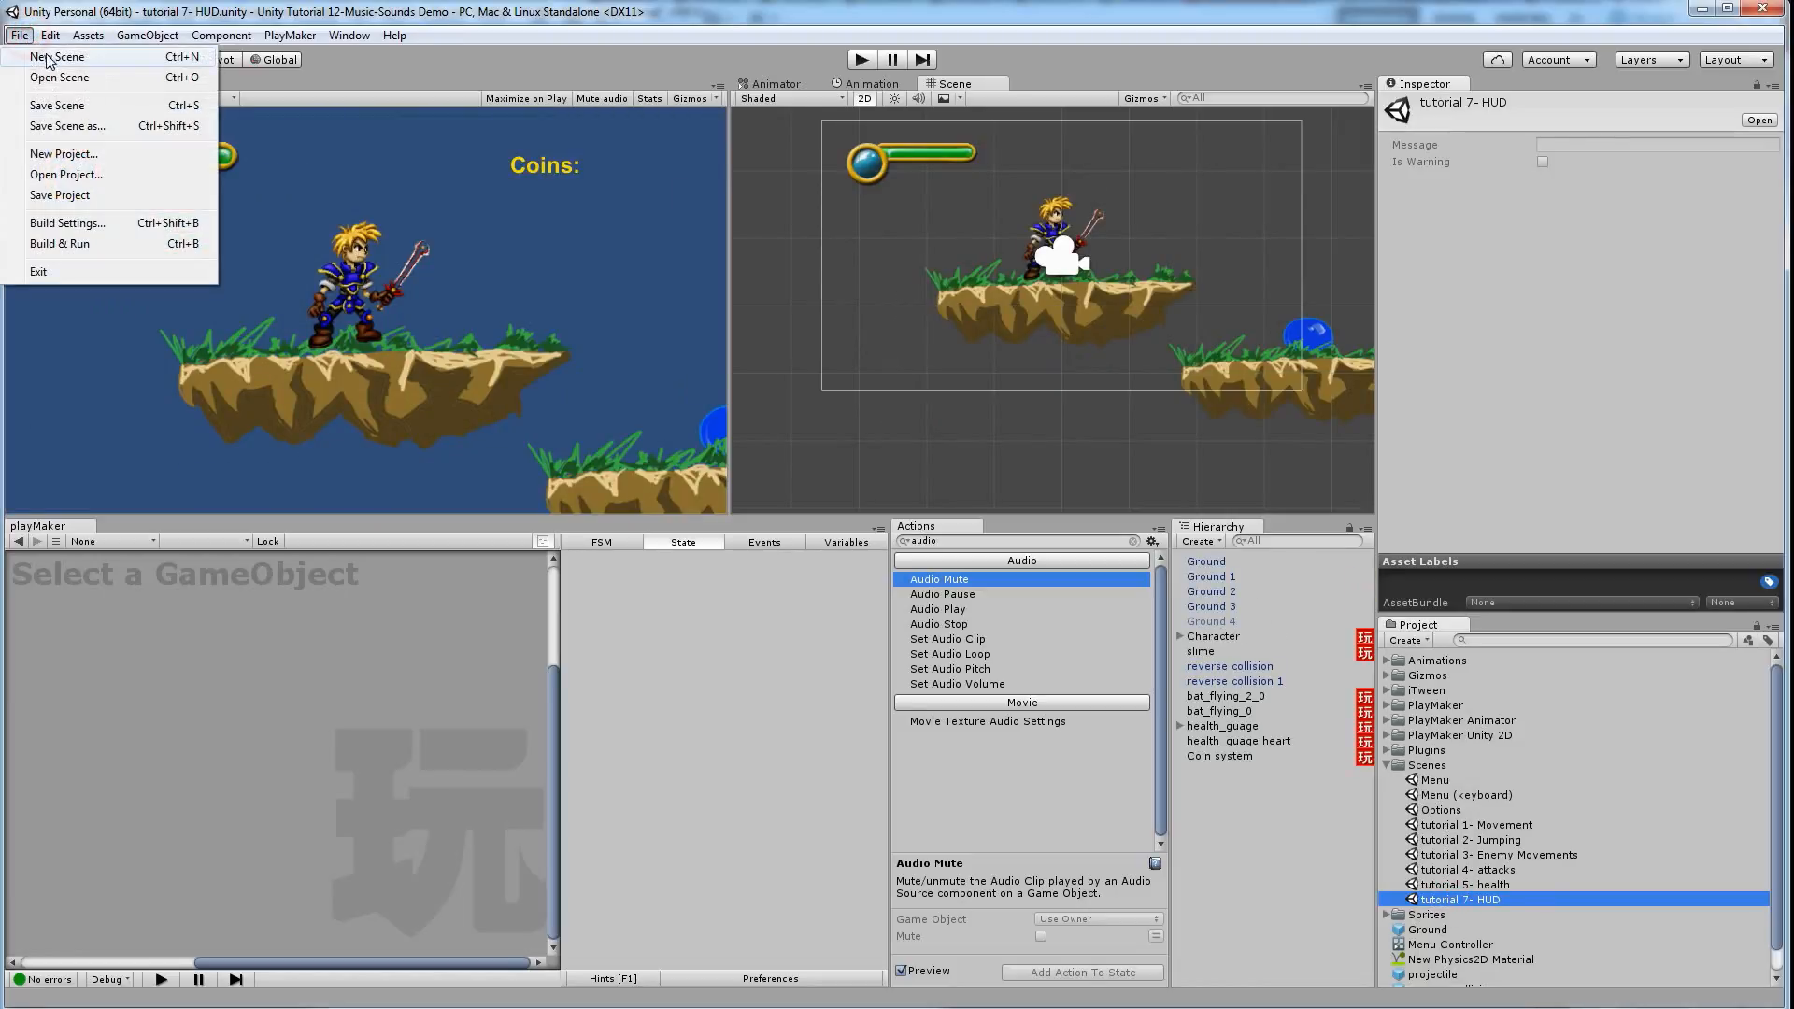
click(66, 127)
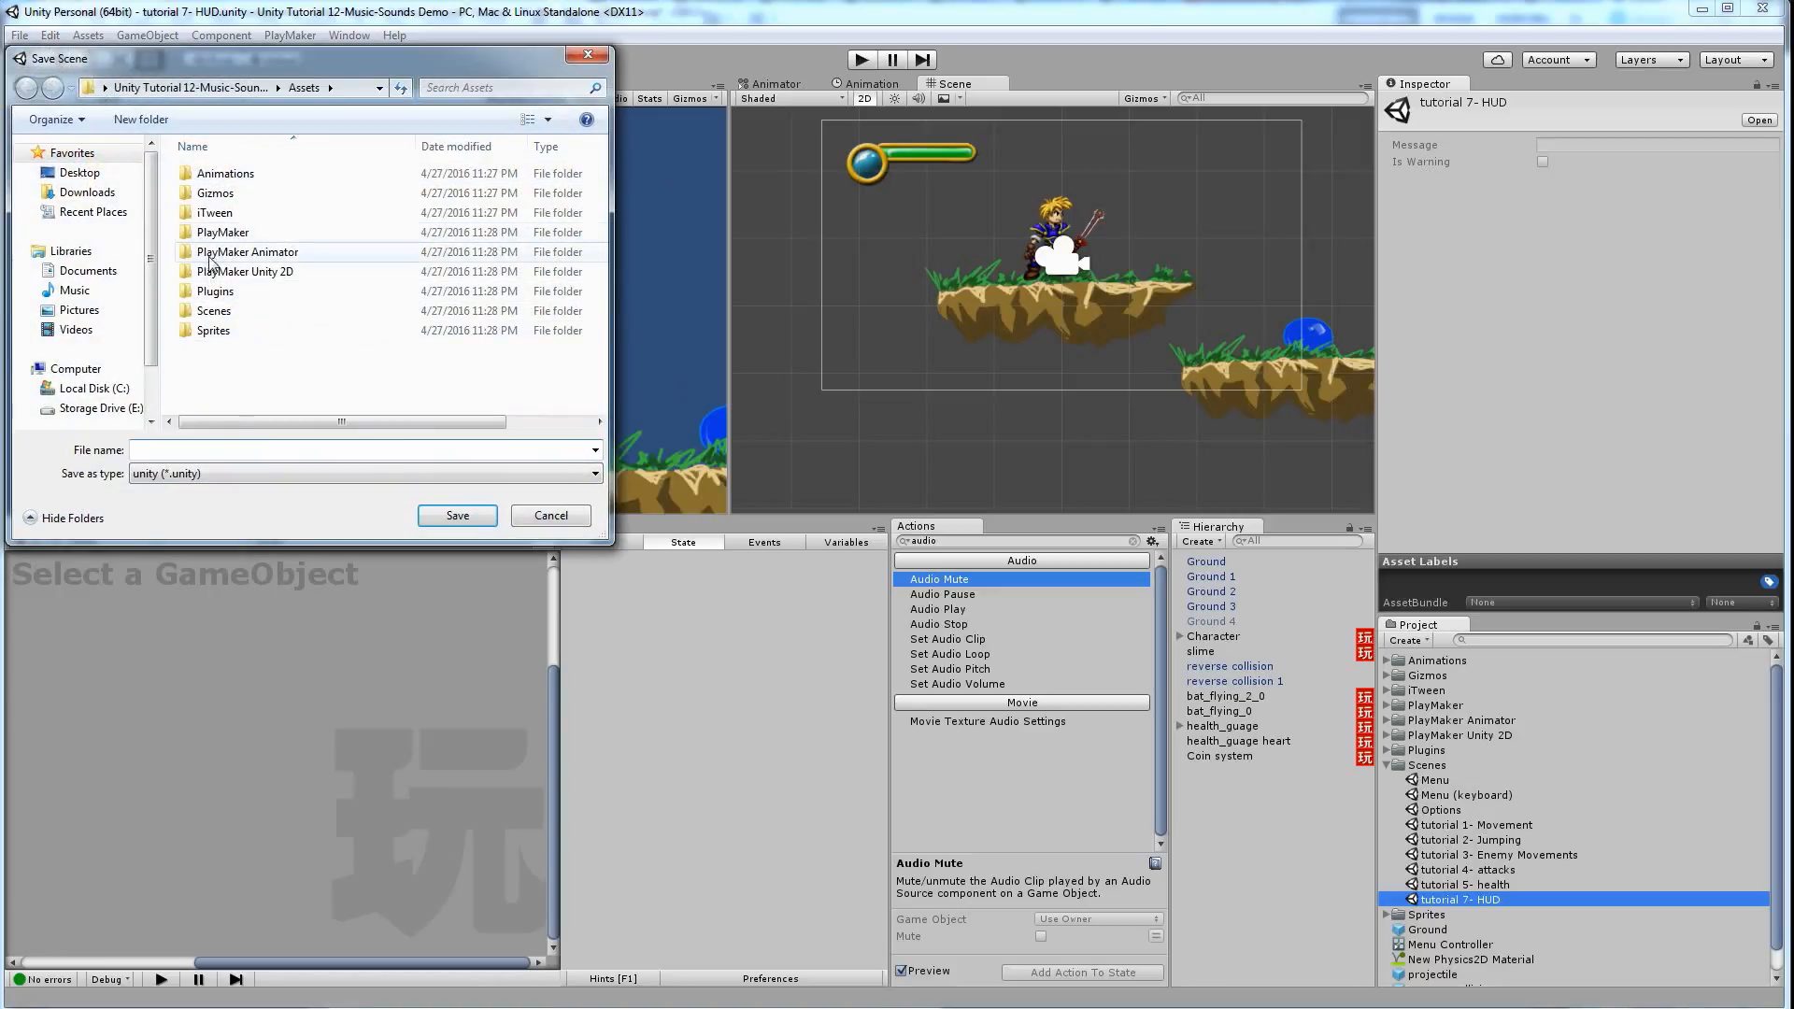
double_click(214, 311)
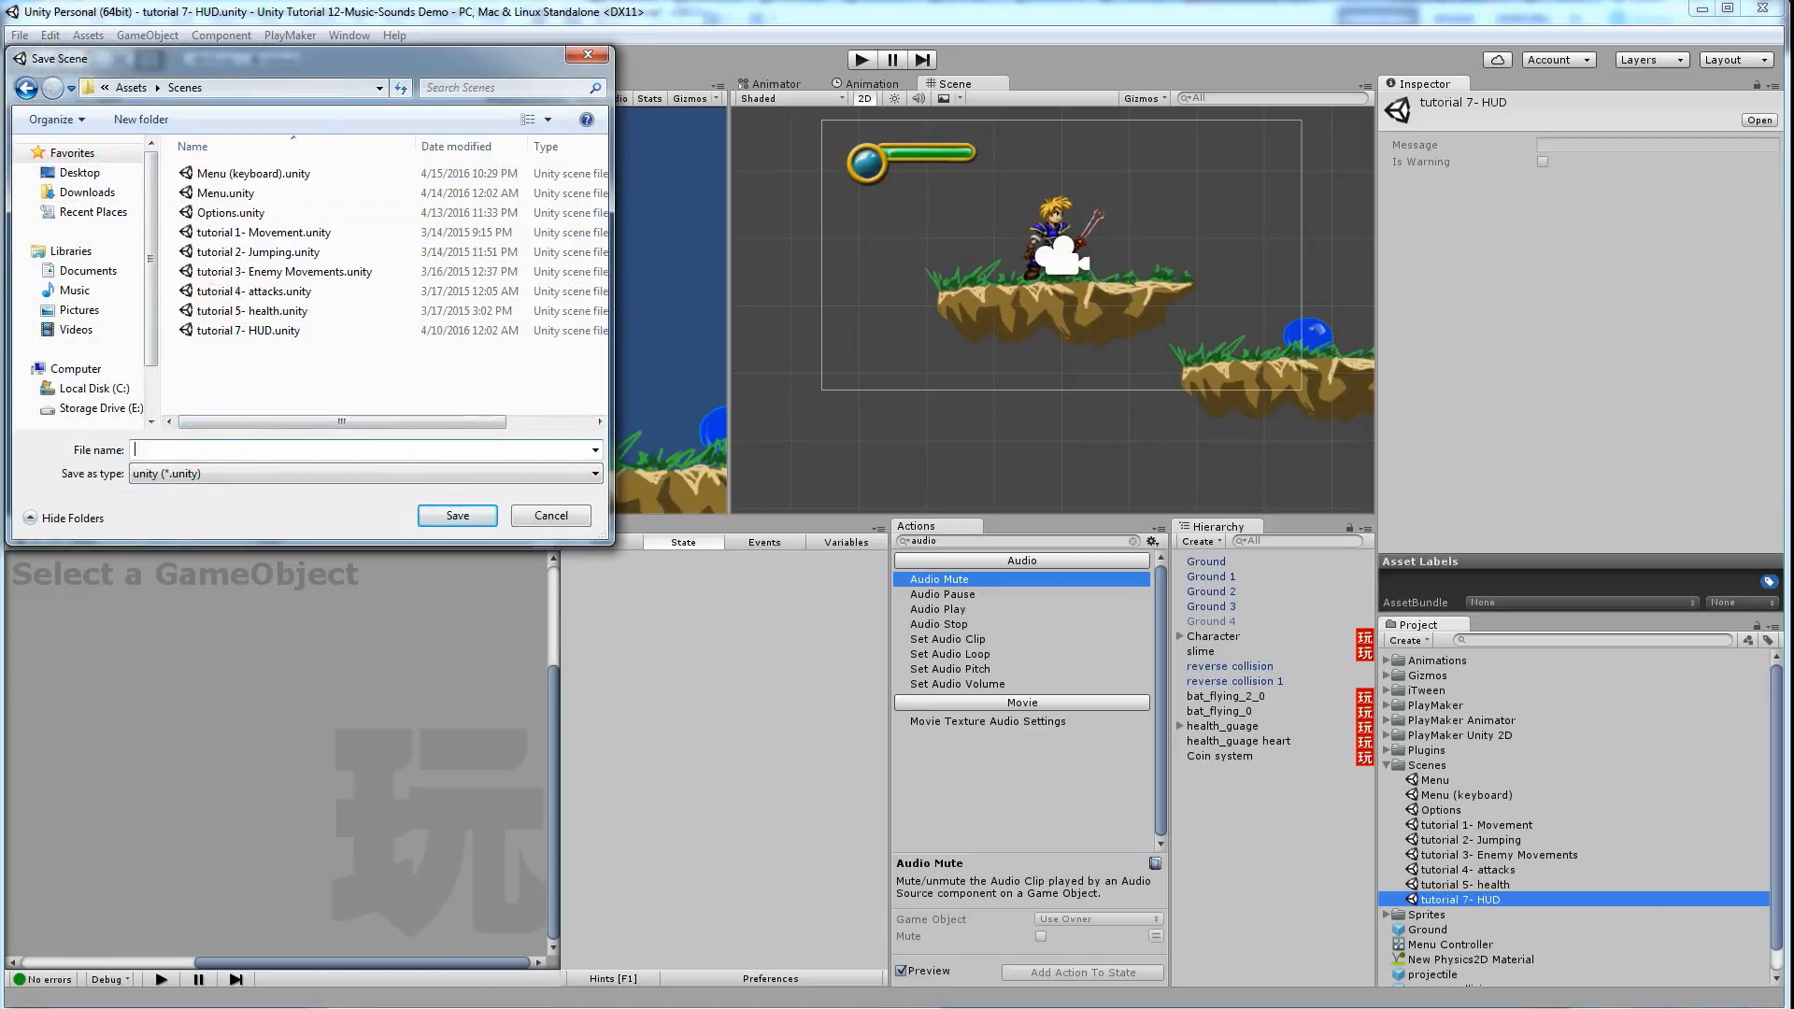
text(tutorial 8- Sounds)
click(439, 516)
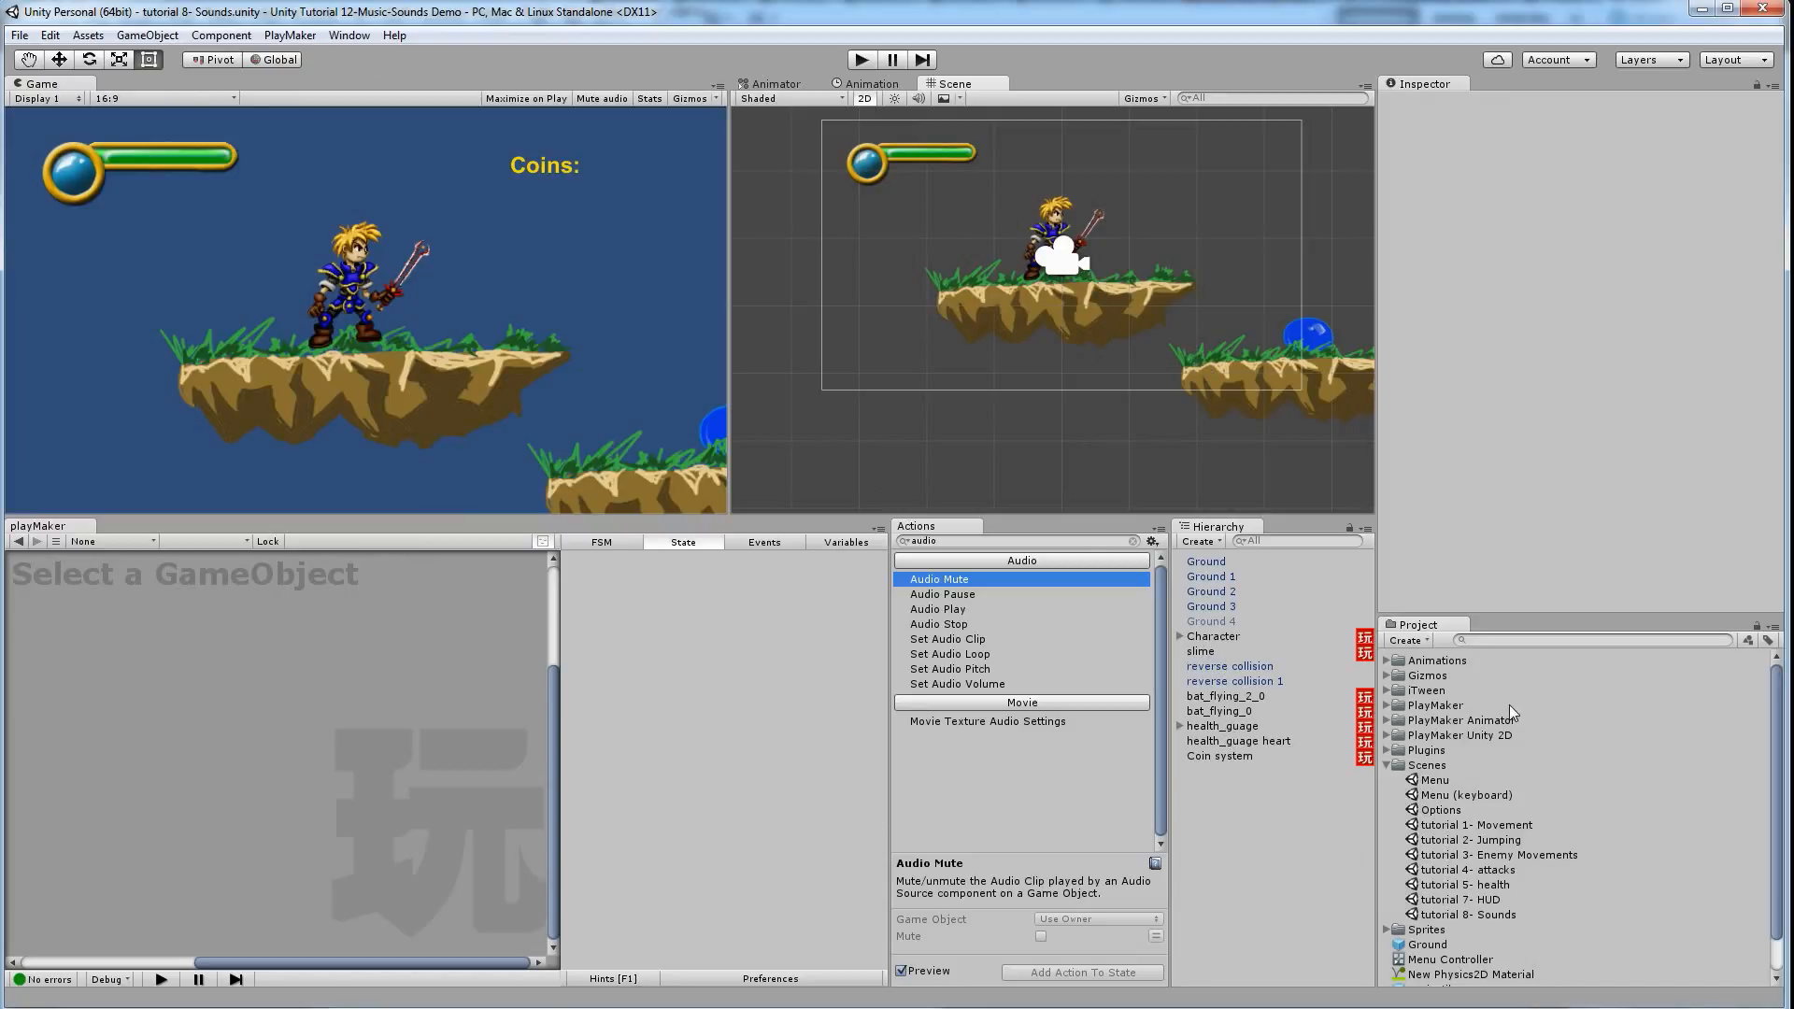
Create a project folder named "Sounds-Music" in the project's assets
click(1411, 641)
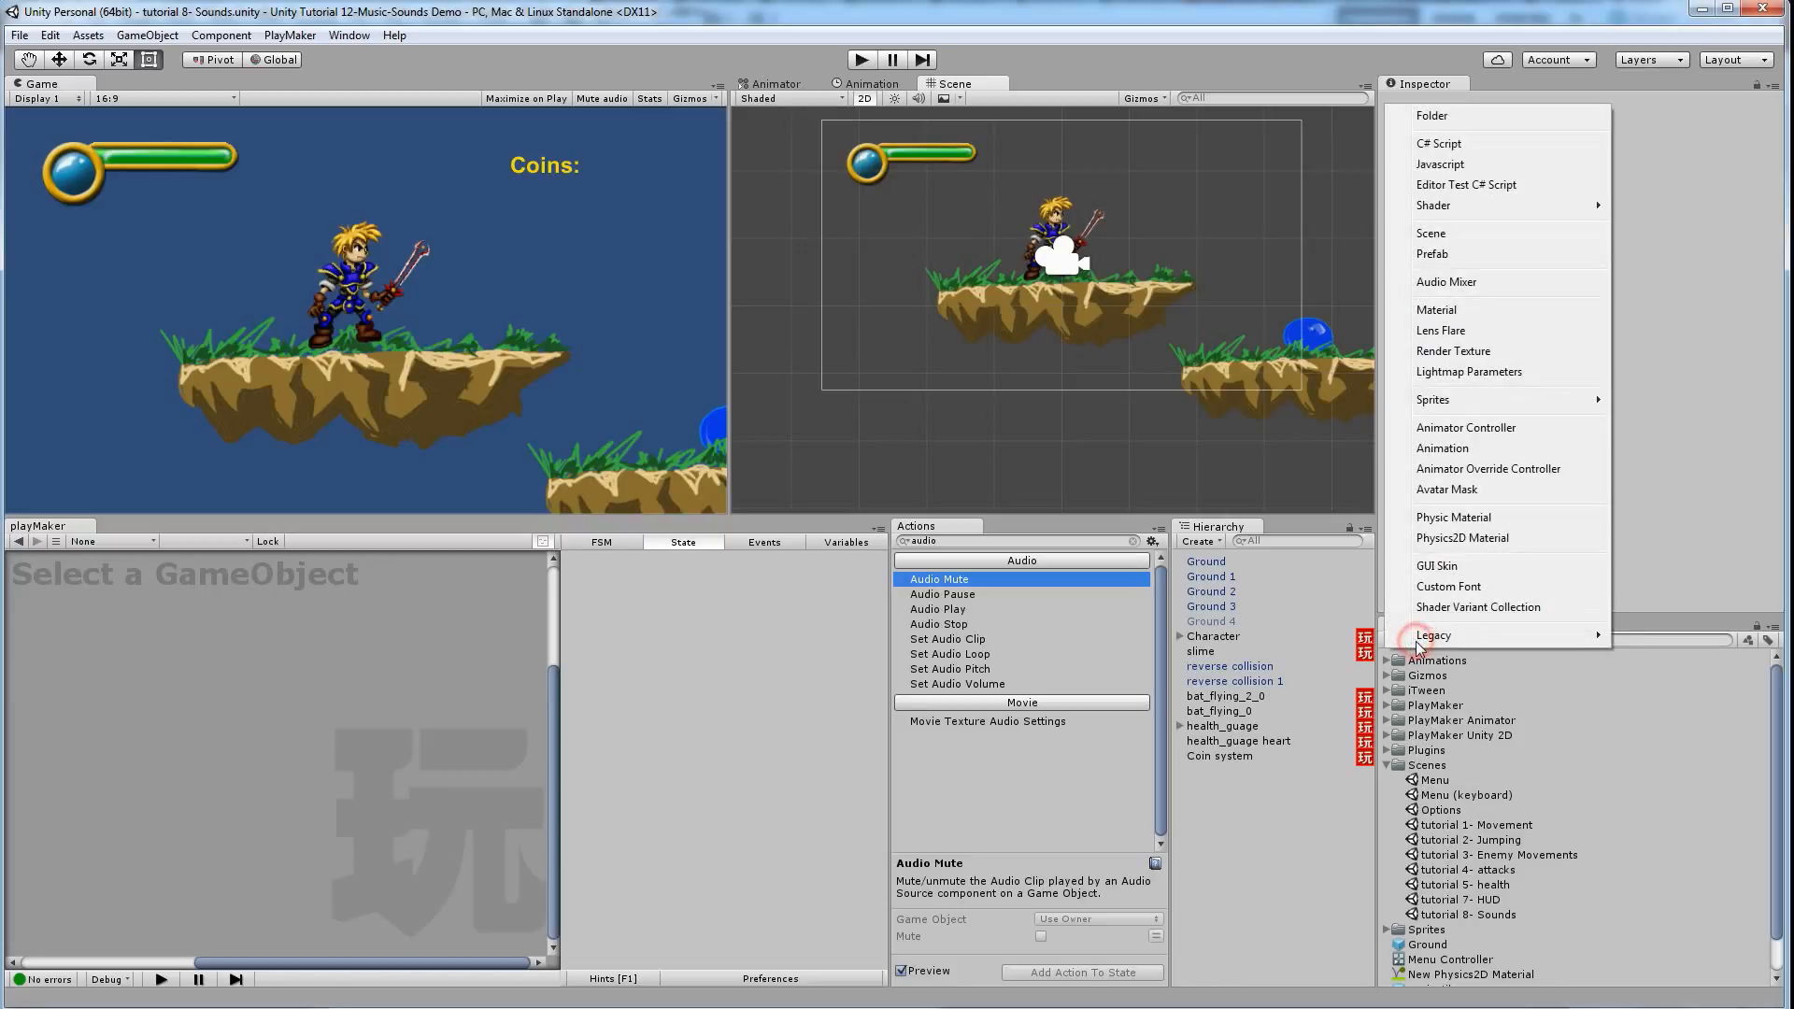
click(1449, 112)
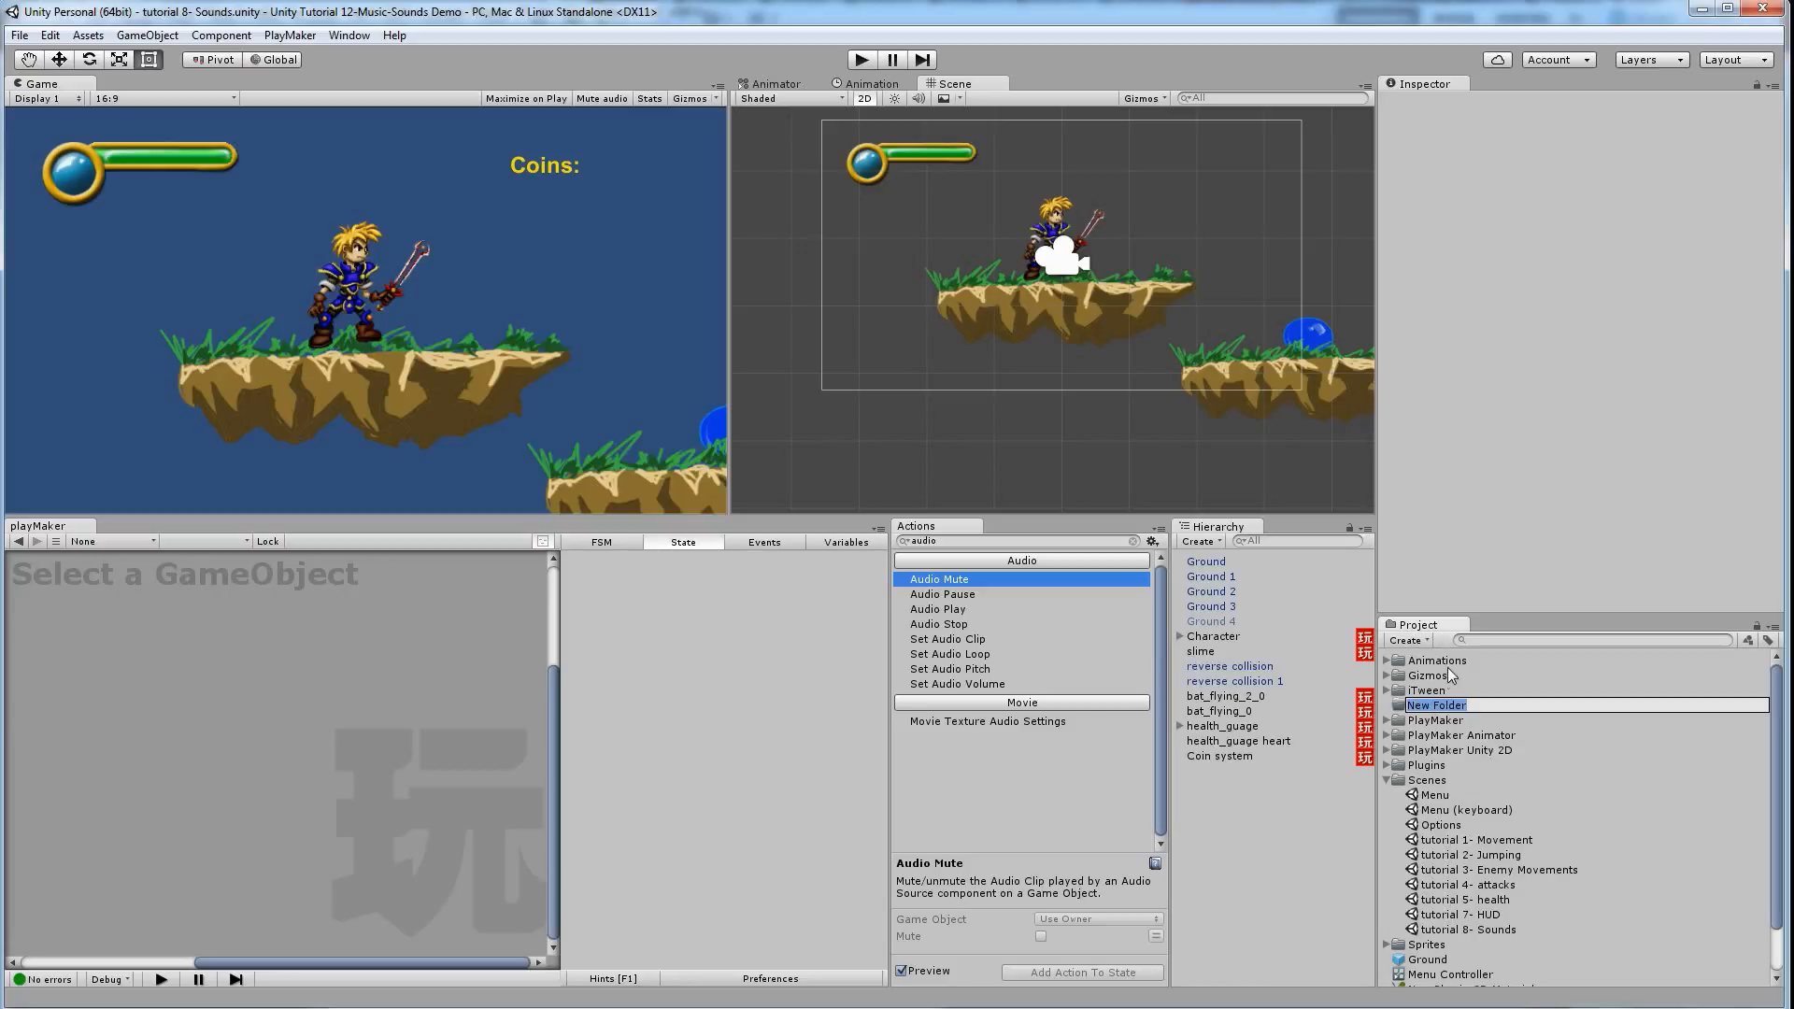
text(S)
key(Return)
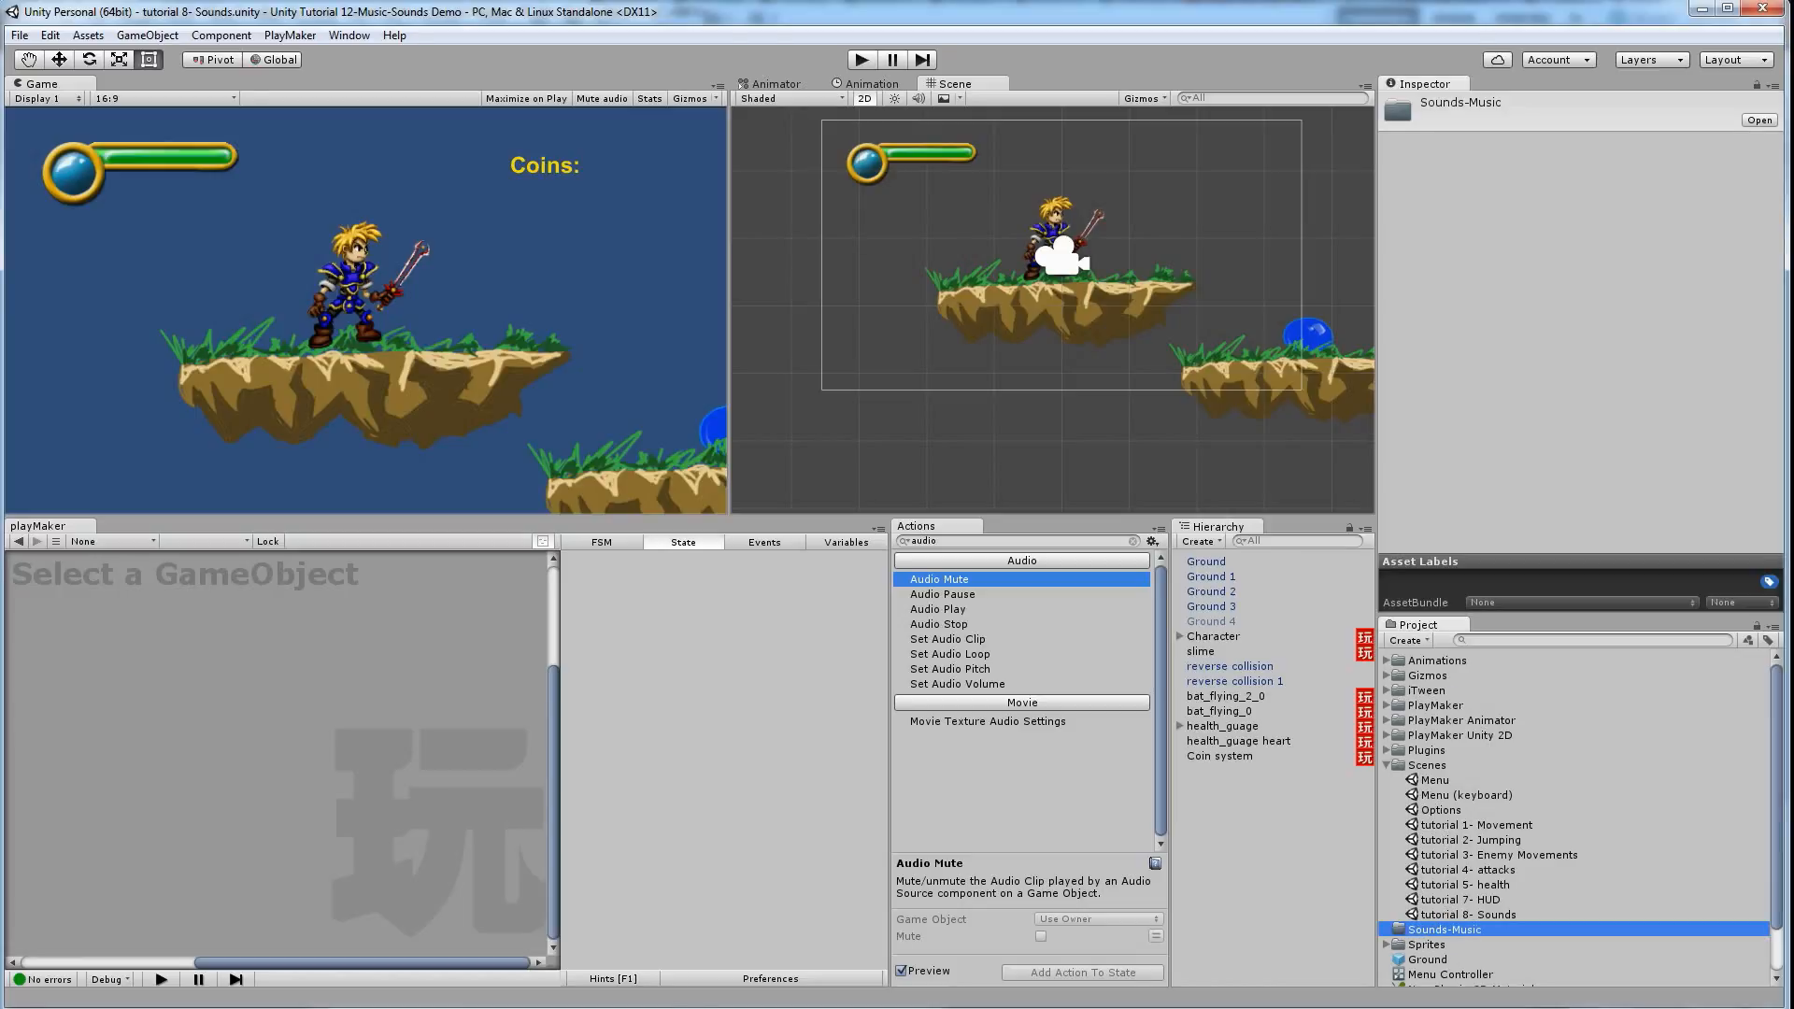
Import the five audio files from the testing project's Music-Sounds folder into Sounds-Music, collapse Scenes and expand the new folder
click(280, 1008)
click(744, 957)
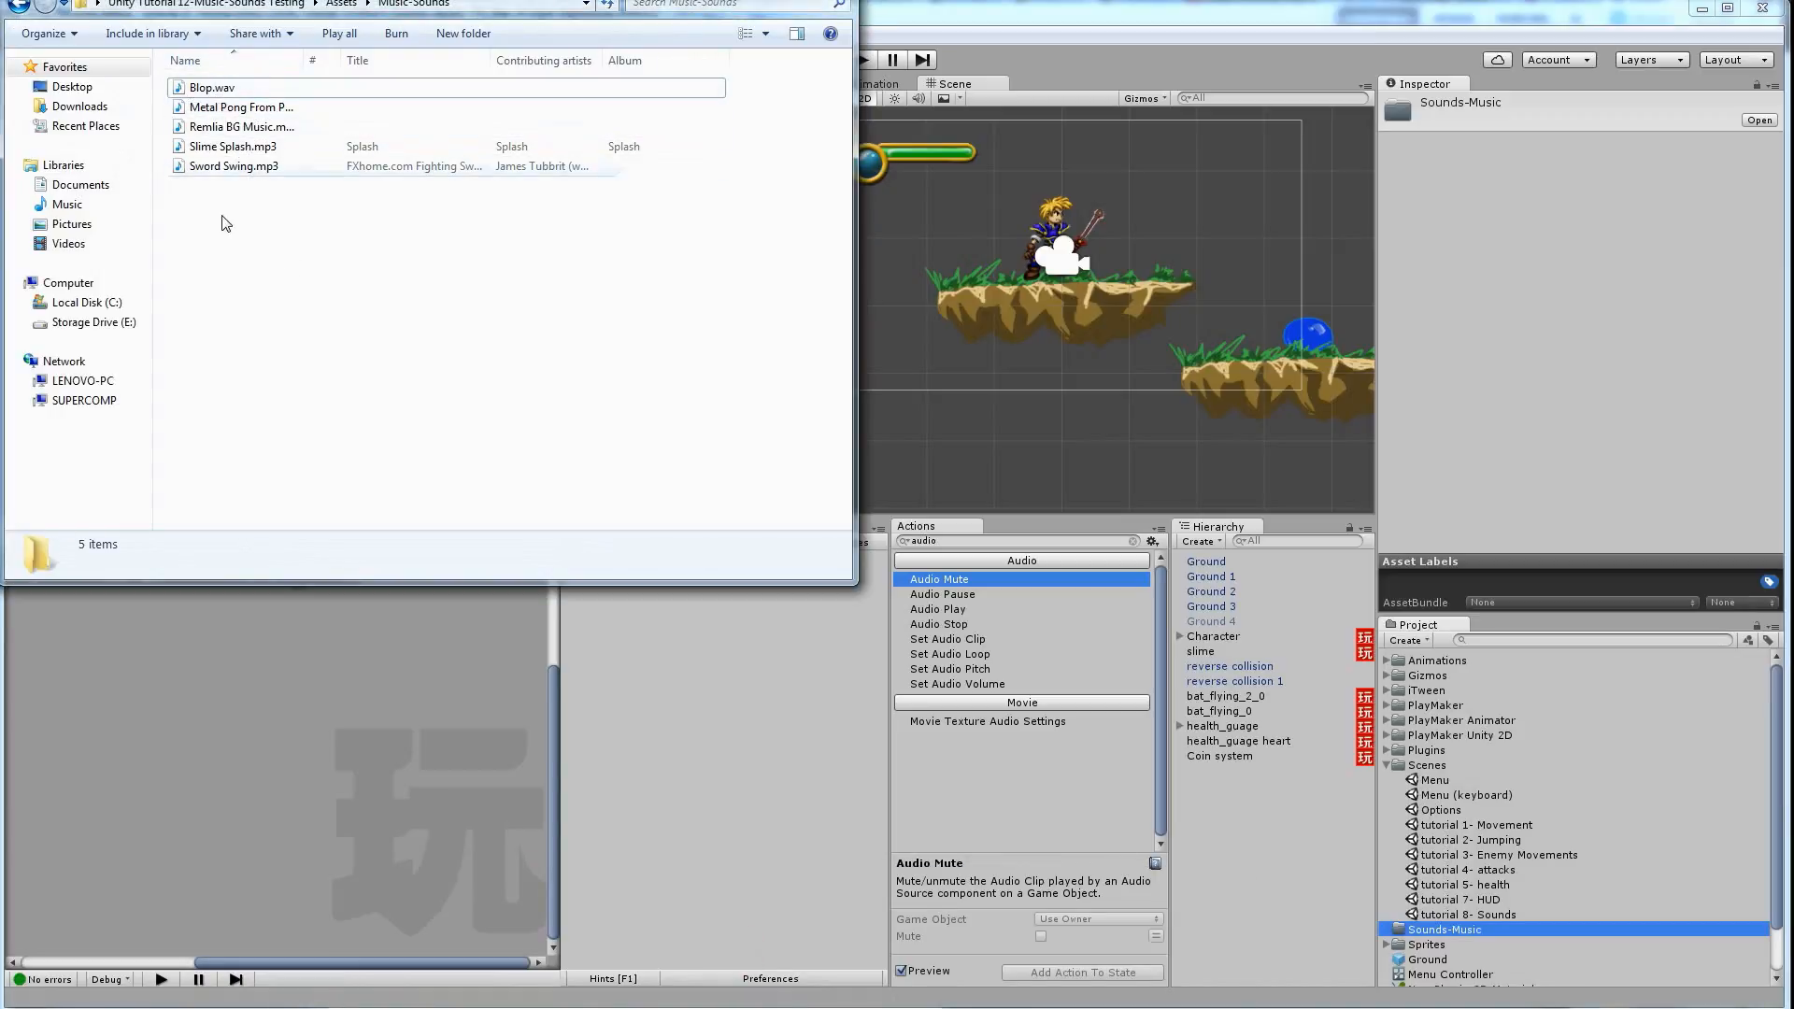
drag(300, 228, 1446, 931)
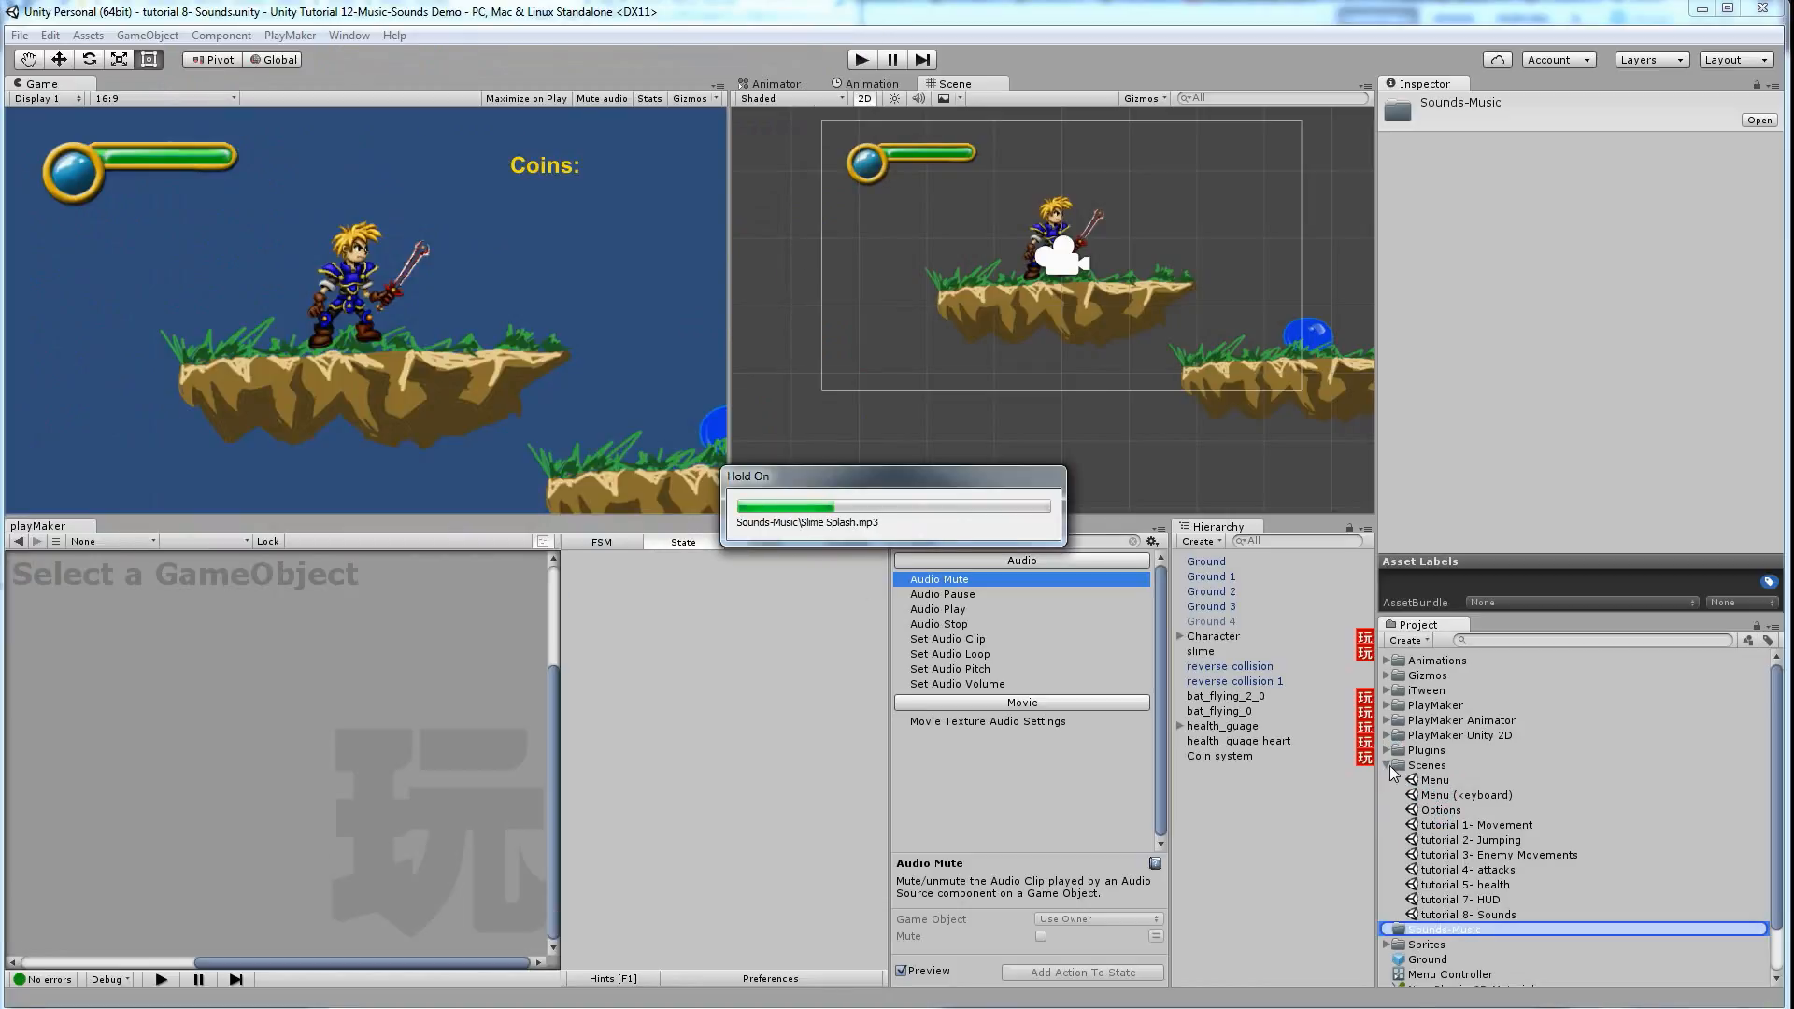
click(1387, 765)
click(1387, 781)
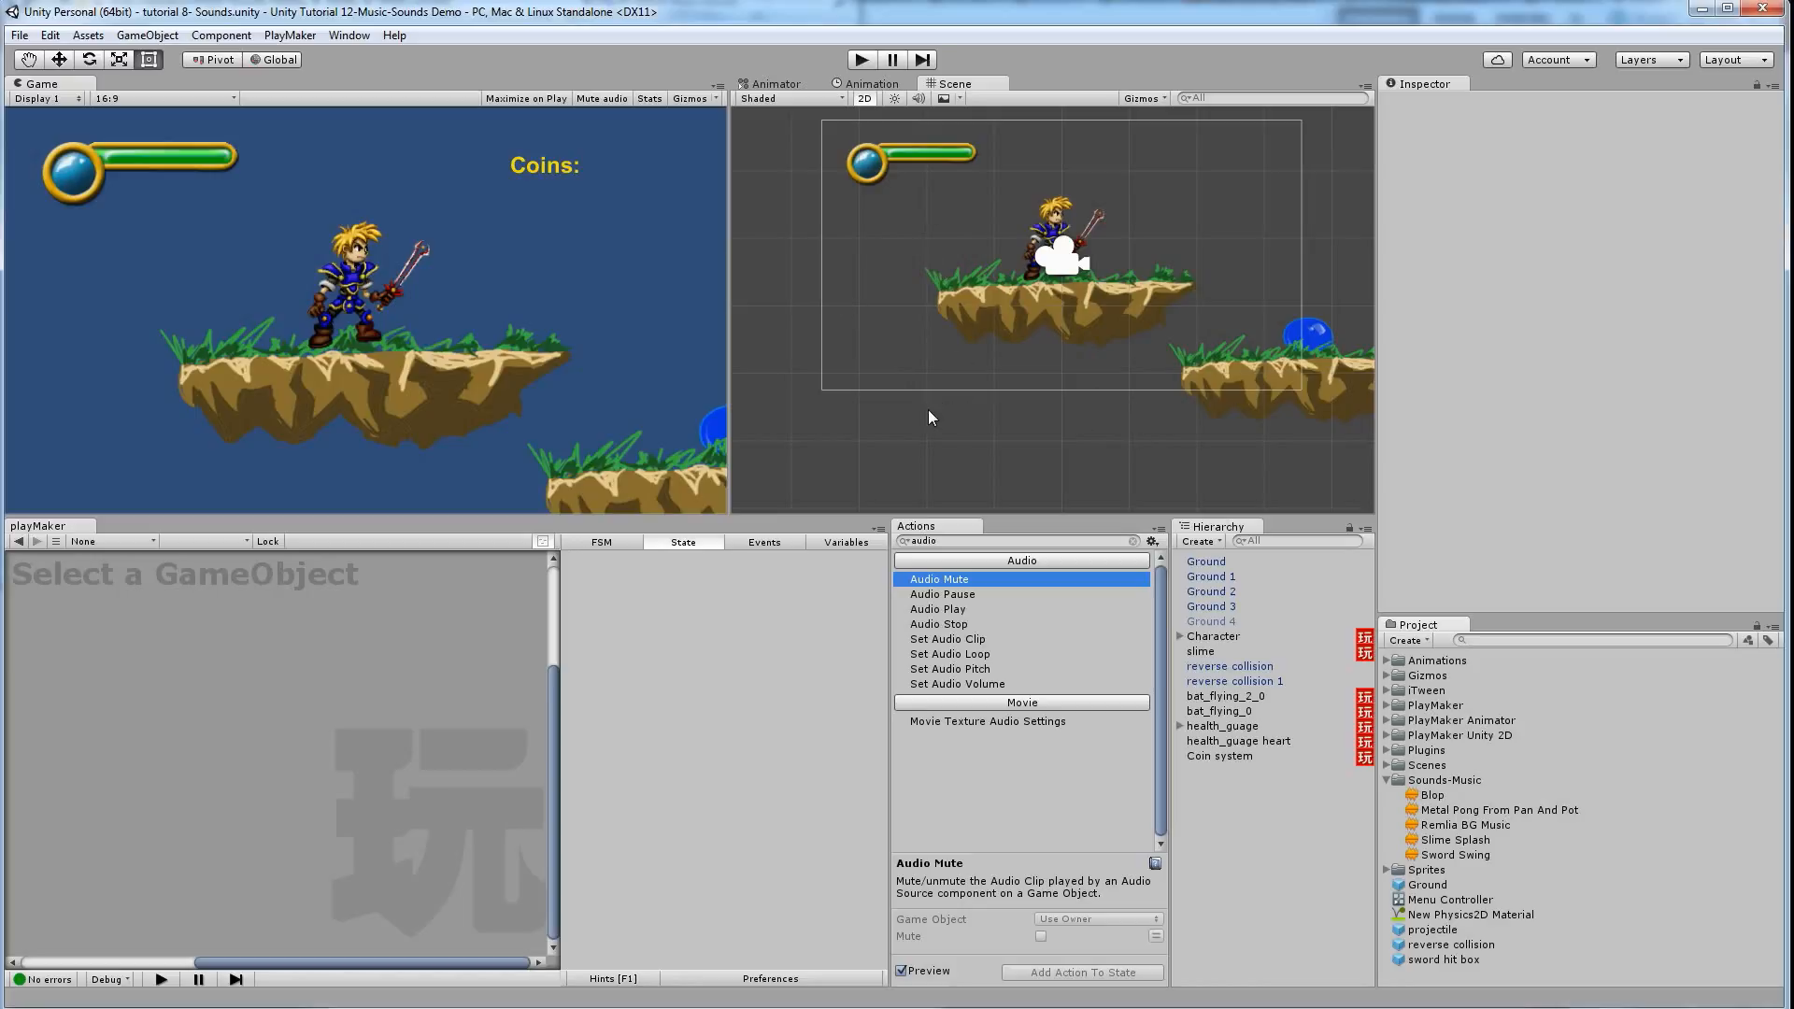
Create an empty game object in the scene and name it "BG Music"
click(1200, 542)
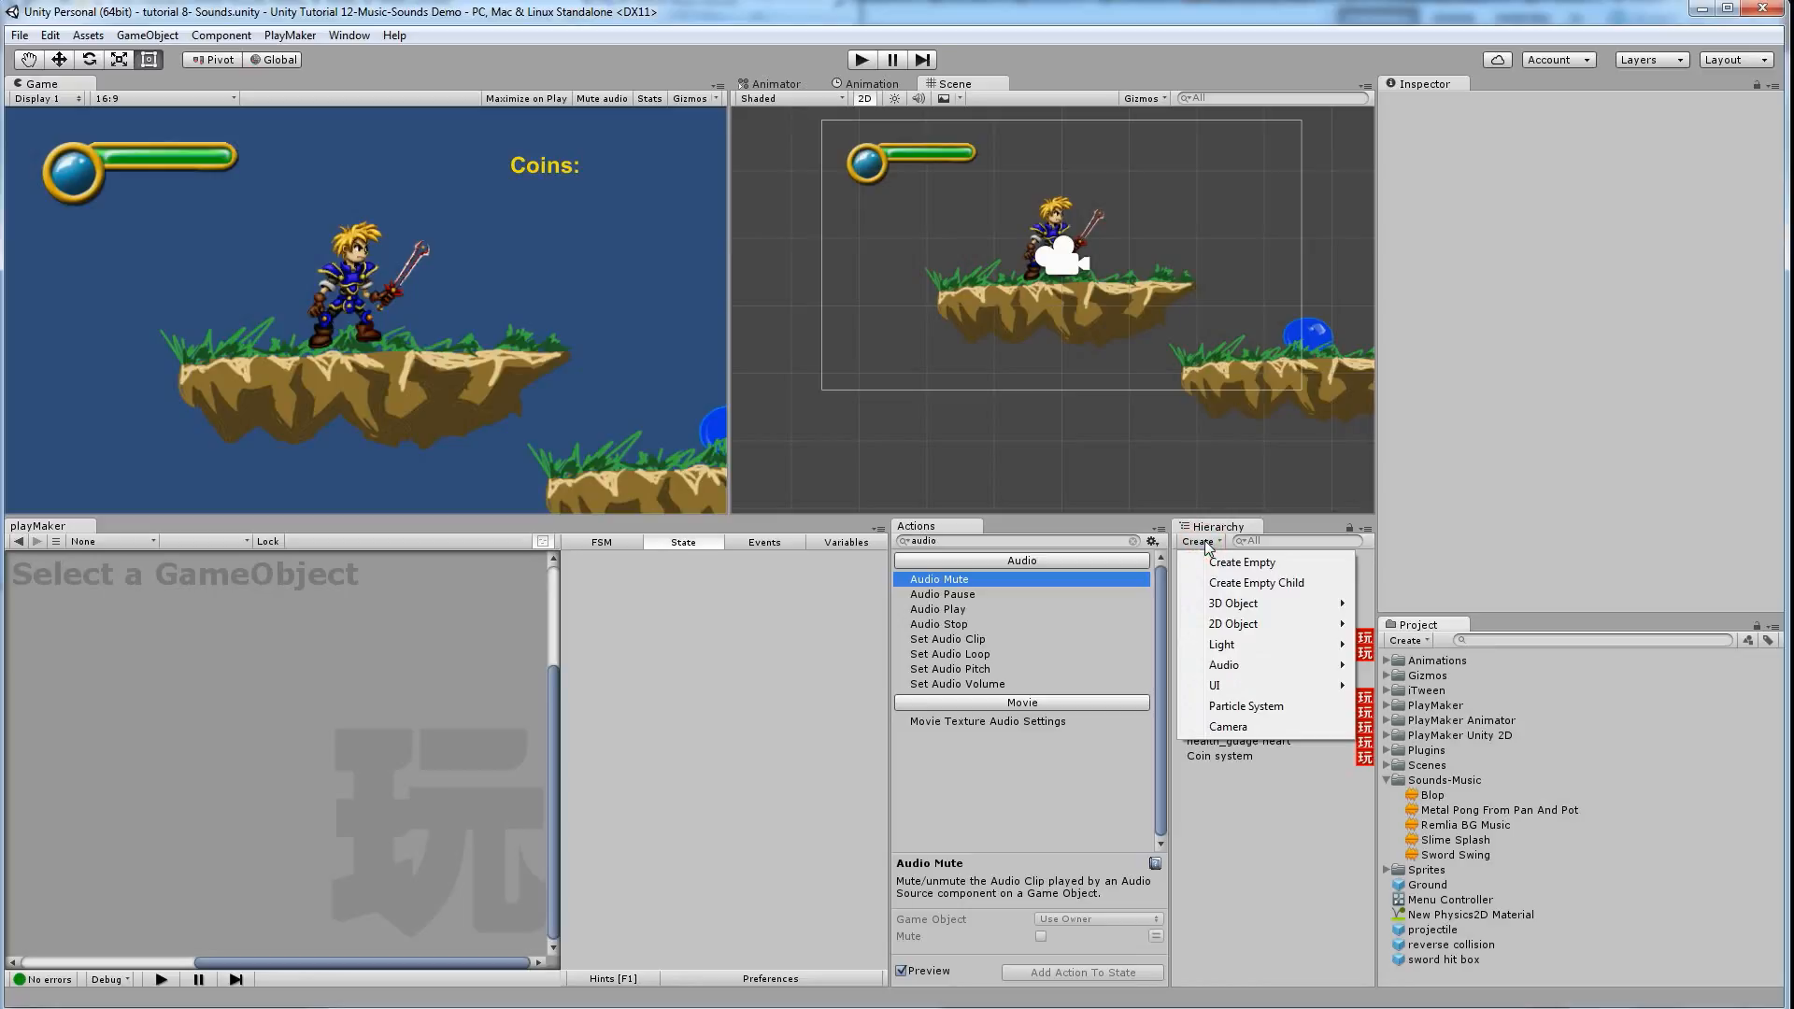
click(1237, 563)
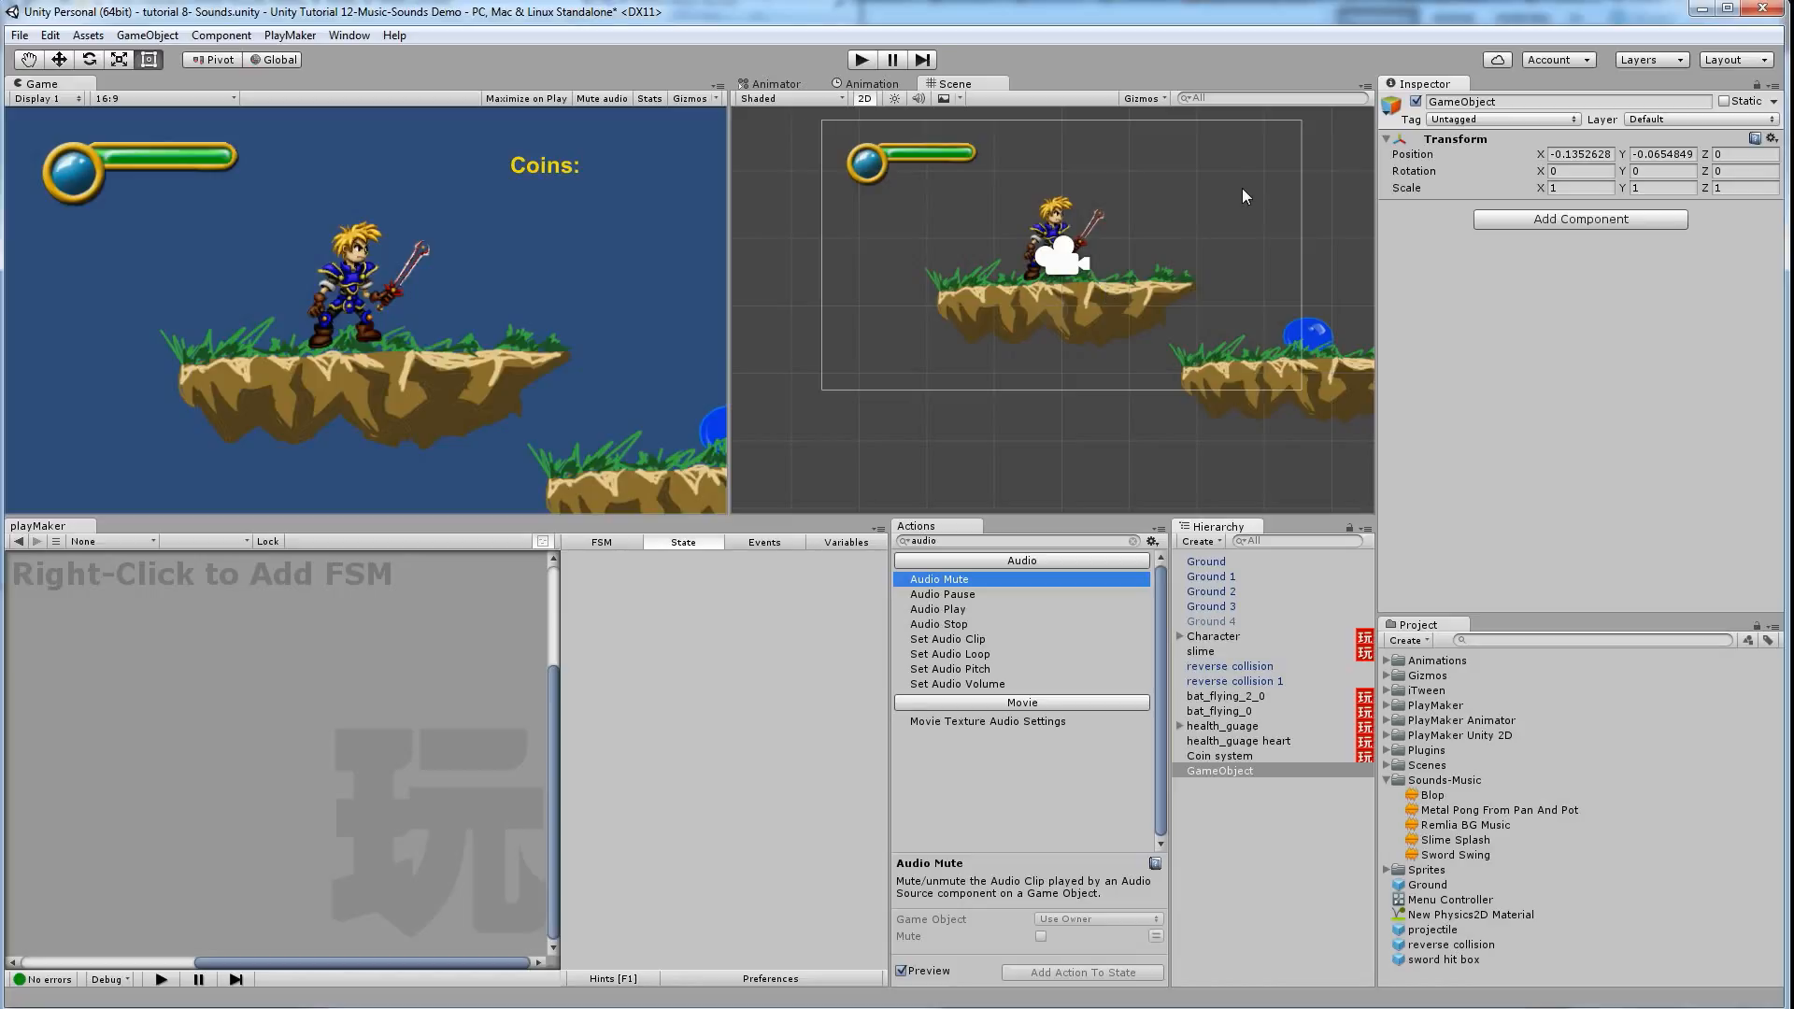
click(1519, 101)
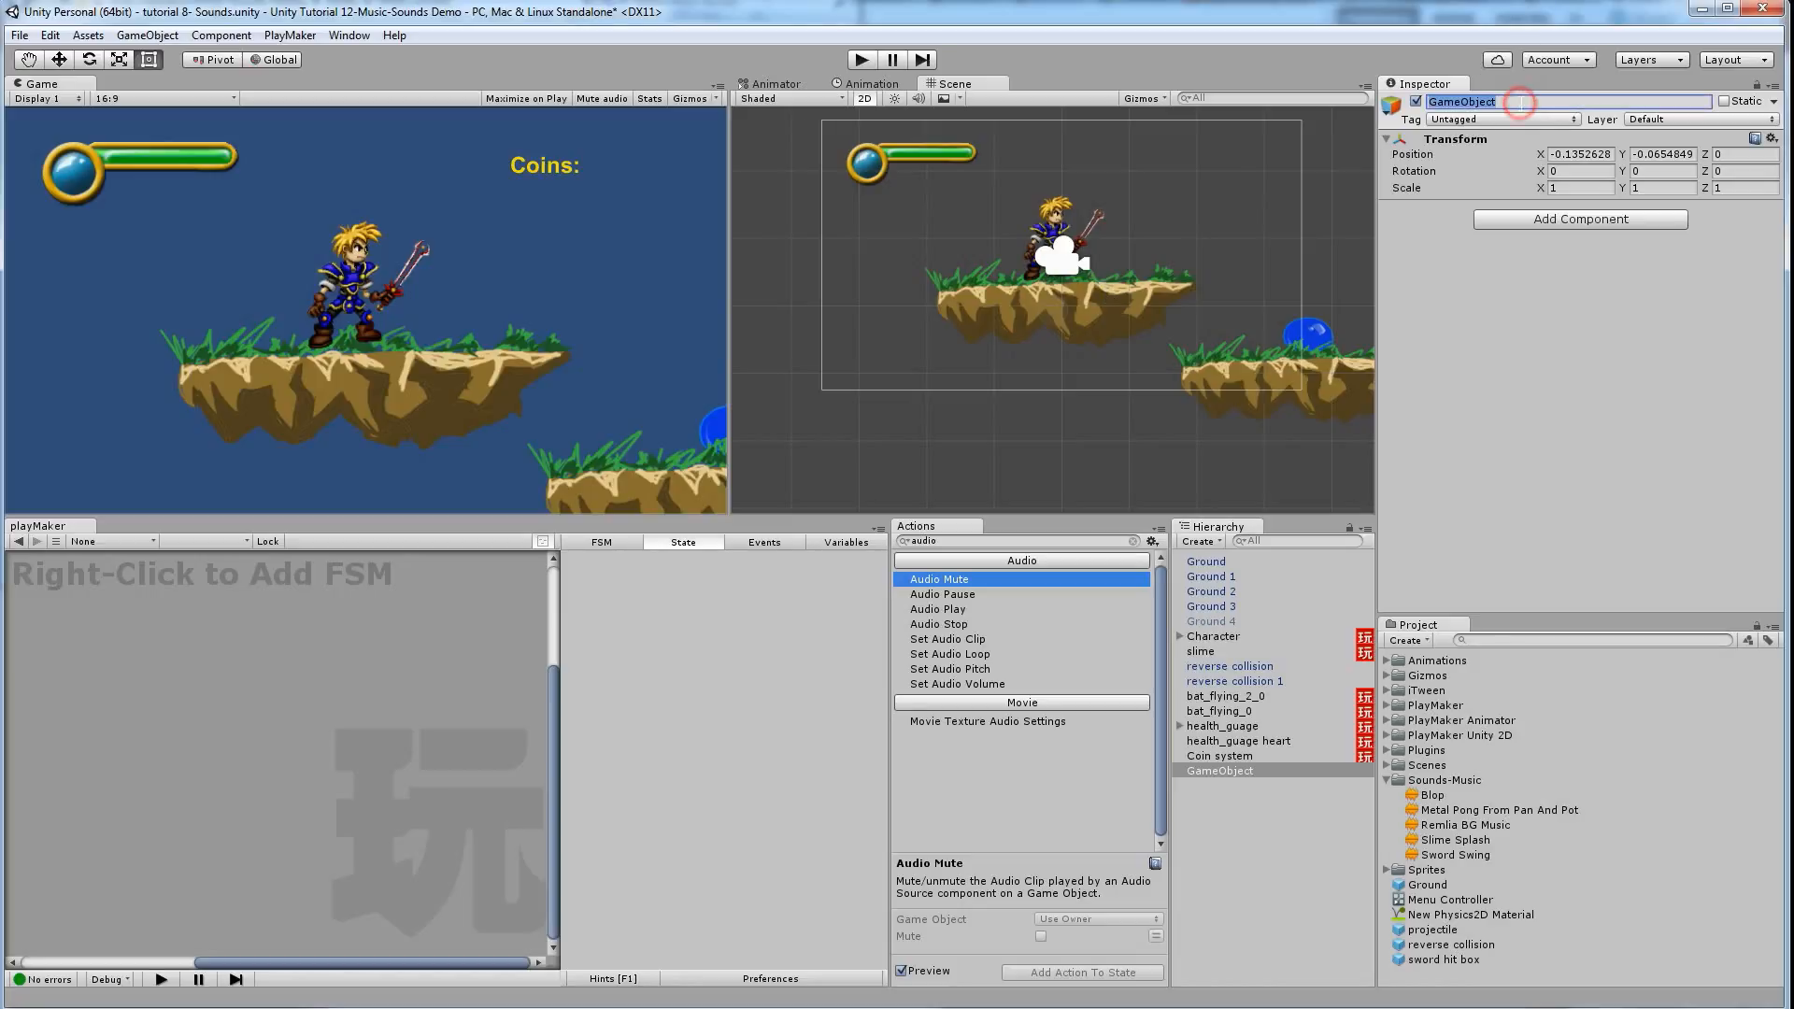
text(BG Music)
key(Return)
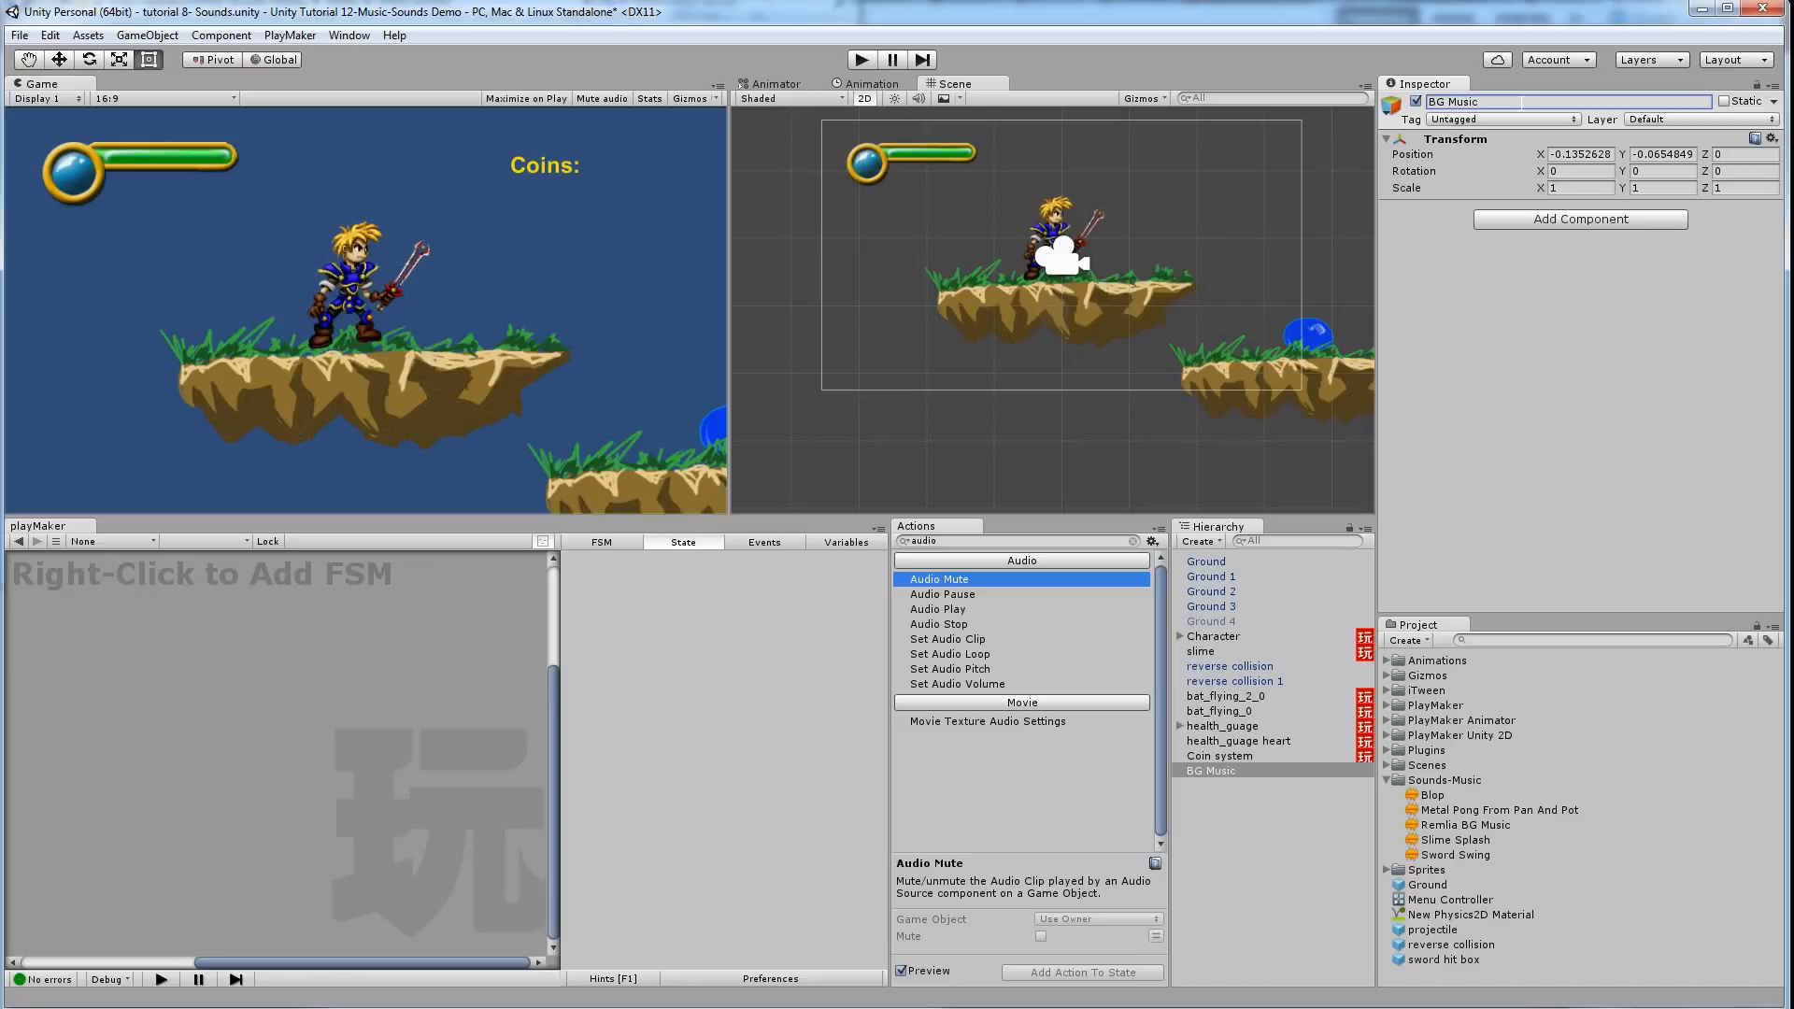
Add an Audio Source to BG Music, assign the Remlia BG Music clip and enable looping
click(1505, 223)
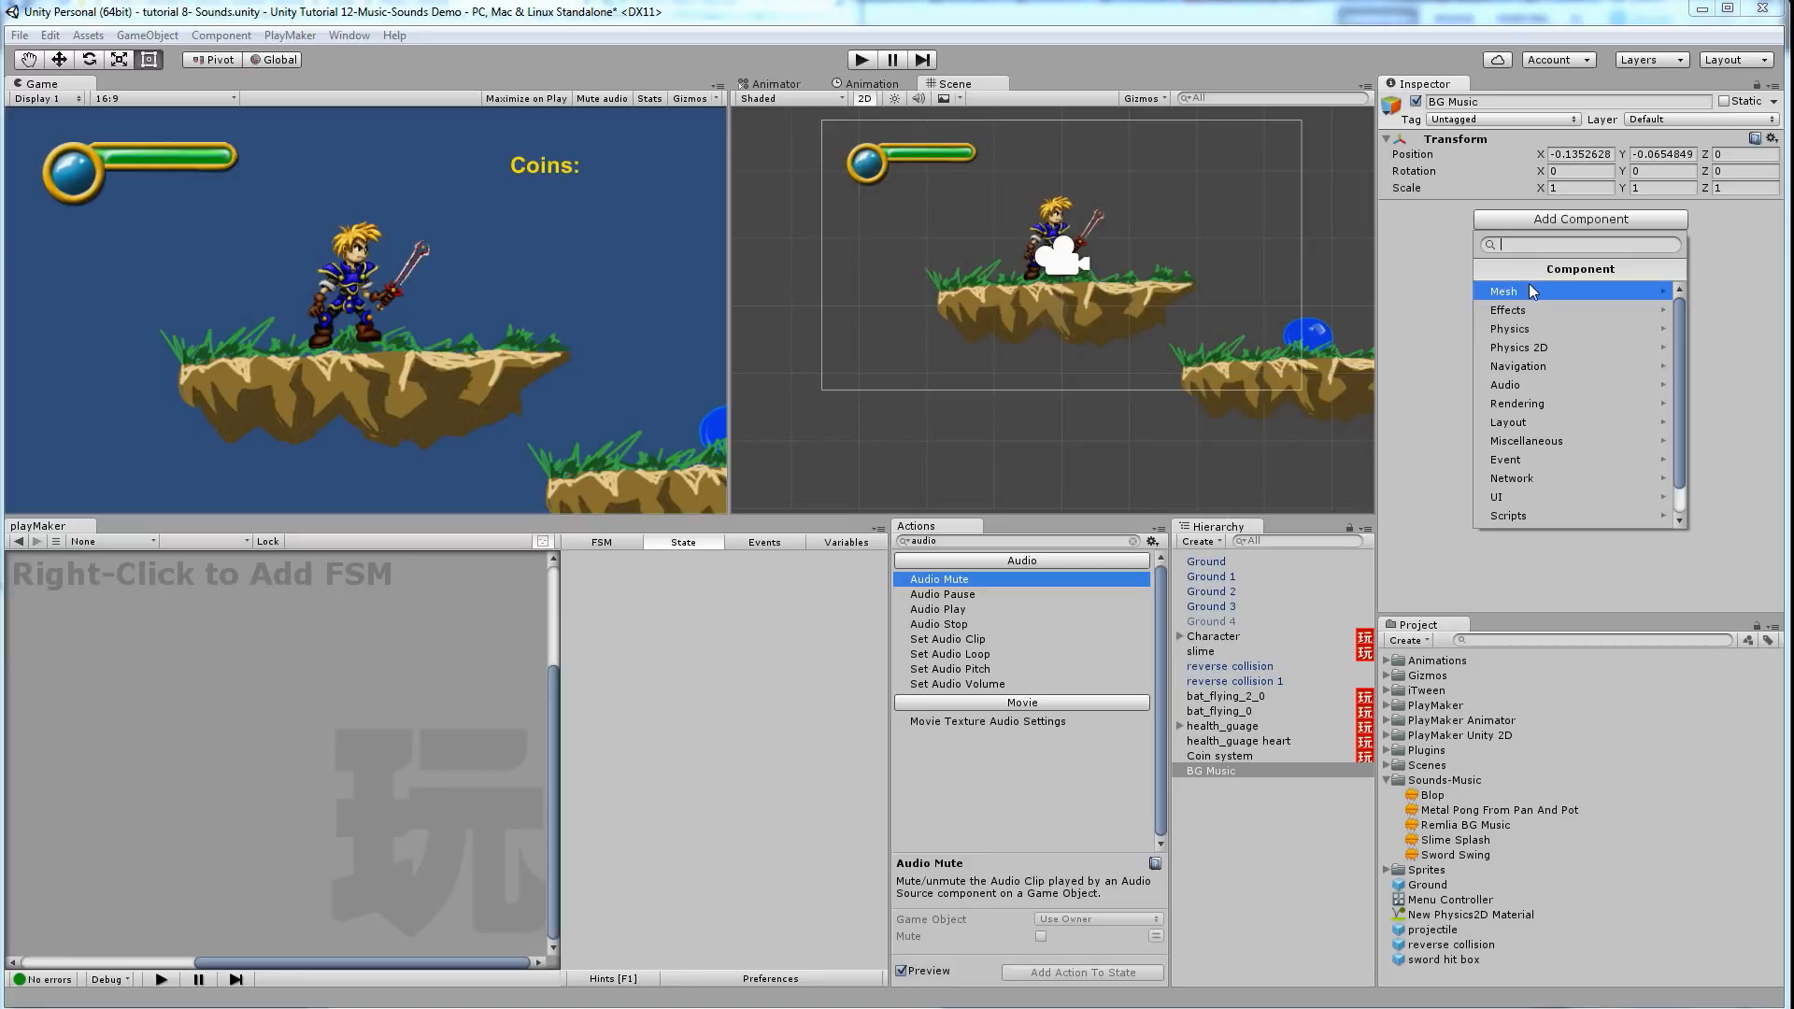
click(1509, 384)
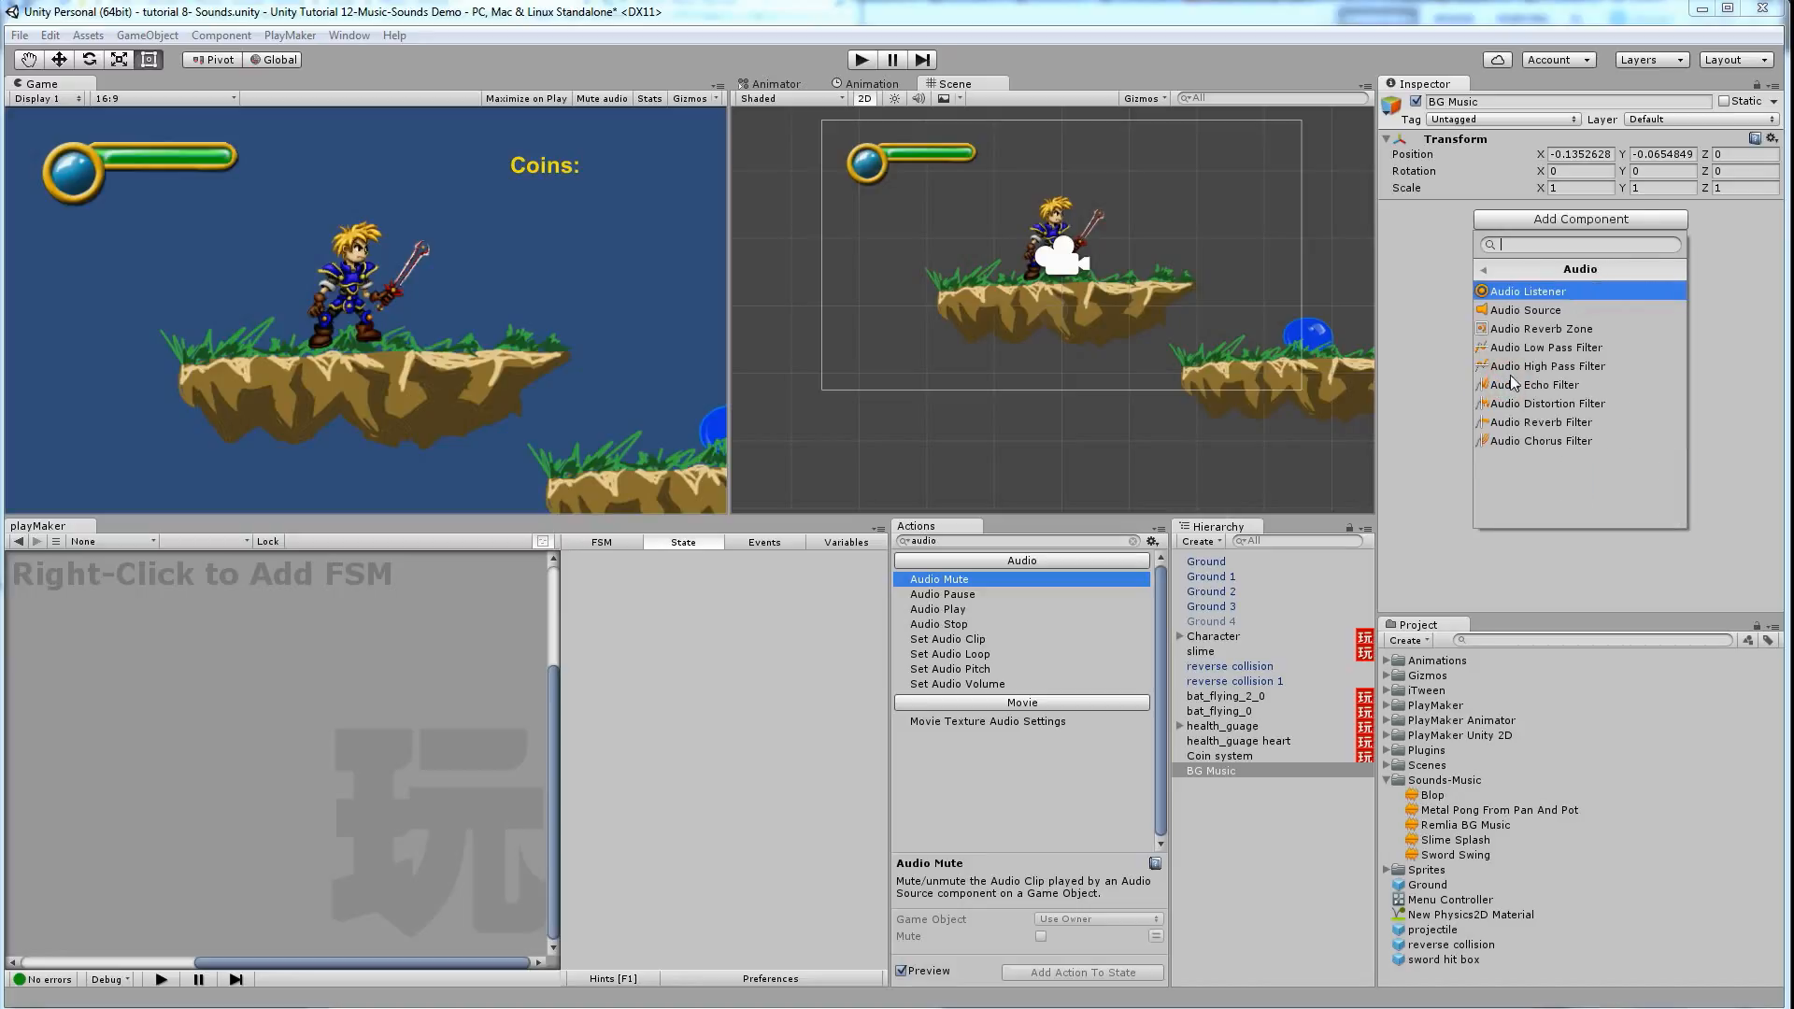
click(1537, 313)
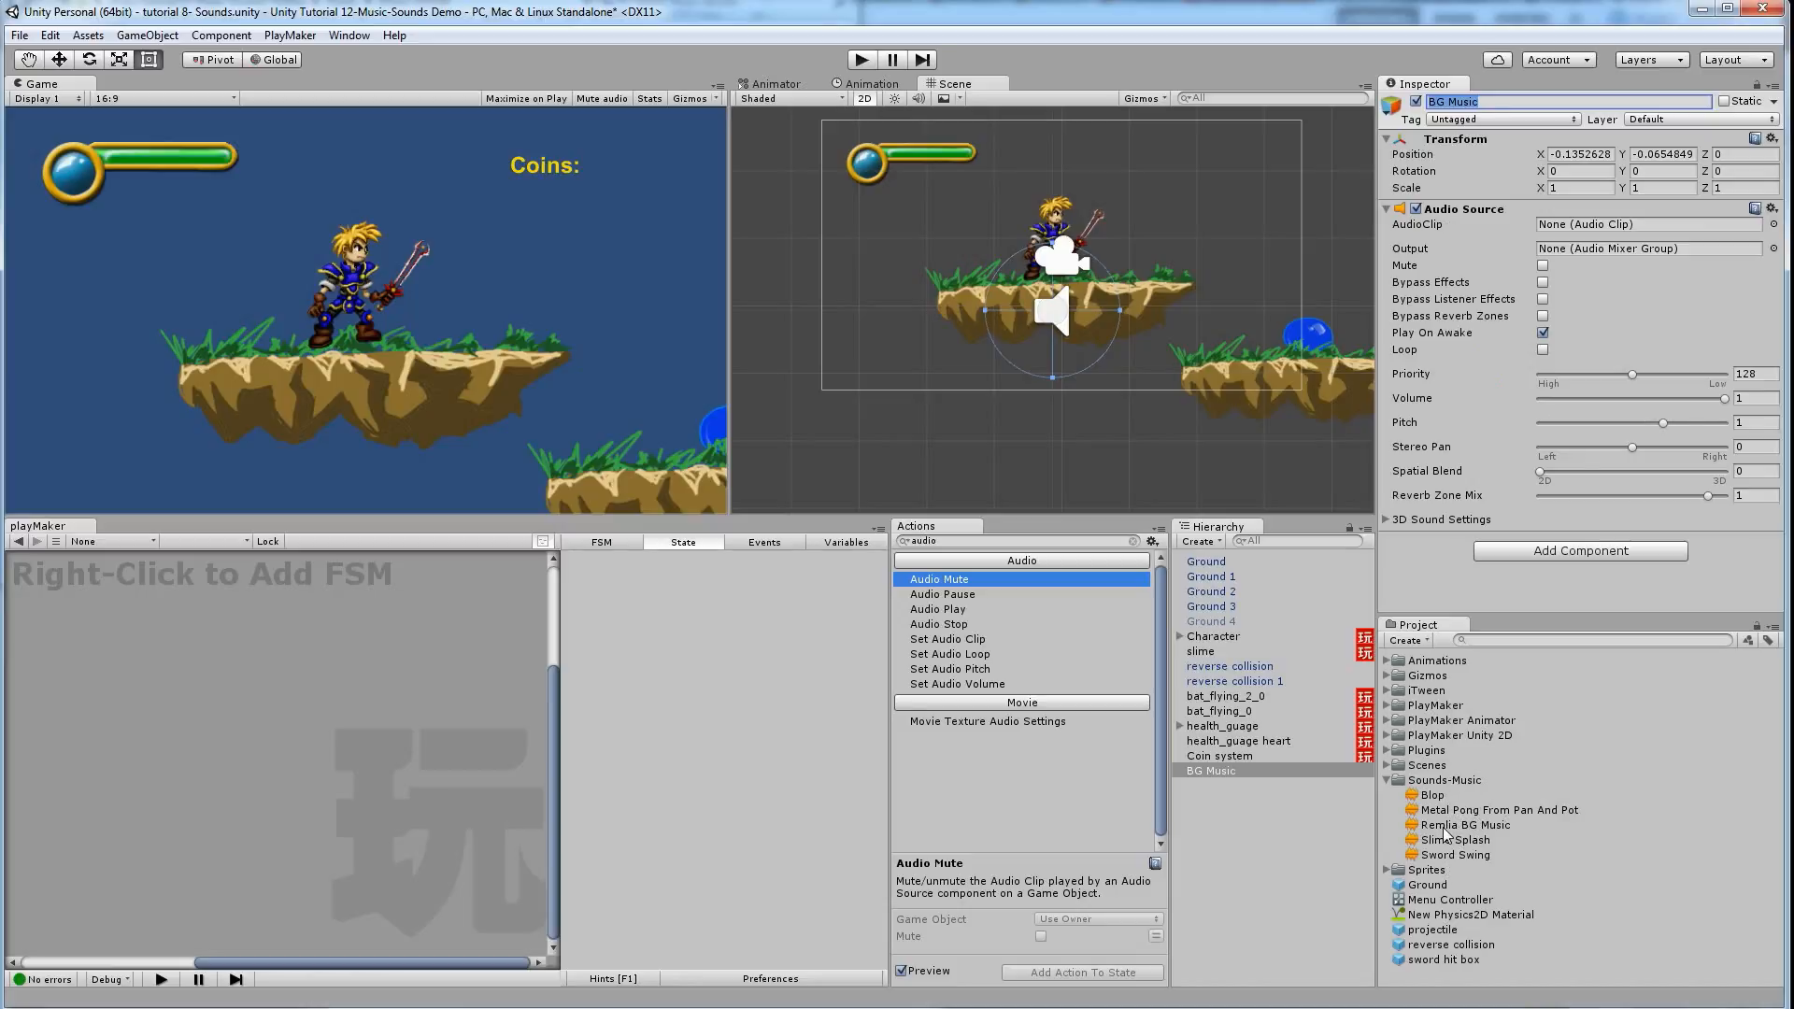
drag(1441, 829, 1577, 231)
click(1543, 349)
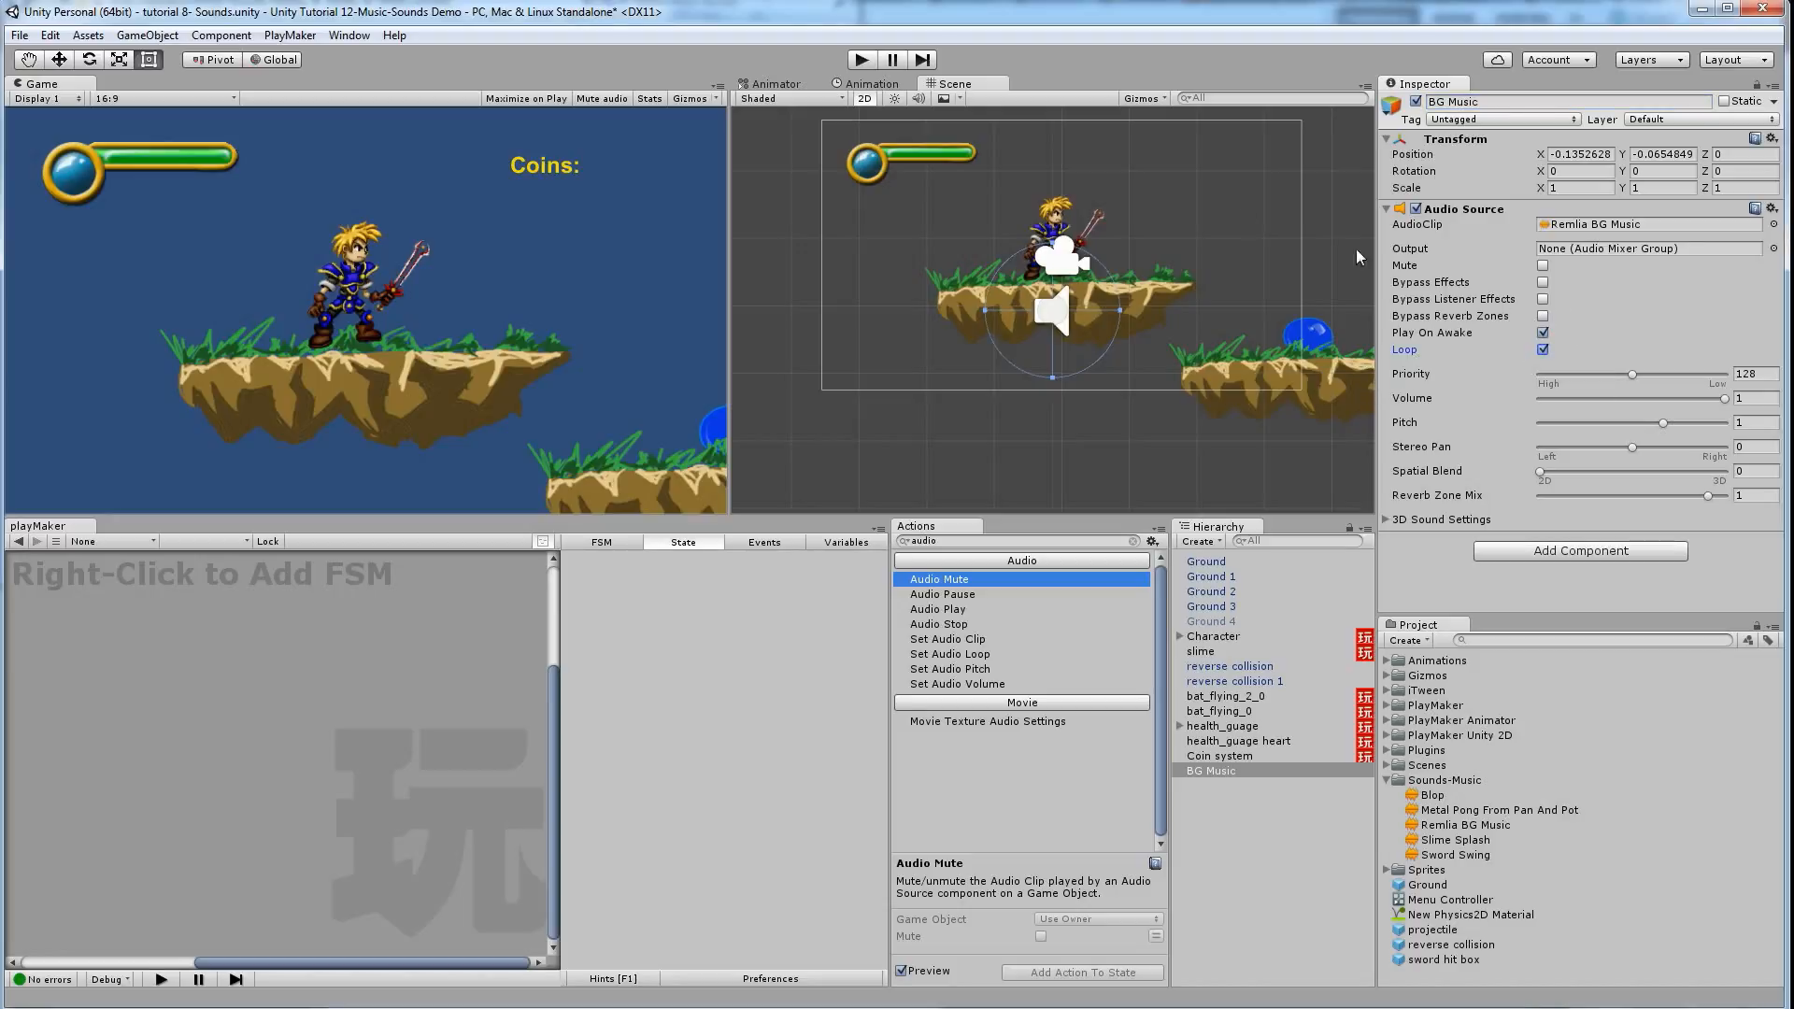
Playtest the scene, moving and jumping with the character to check the background music, and stop the playtest
click(862, 59)
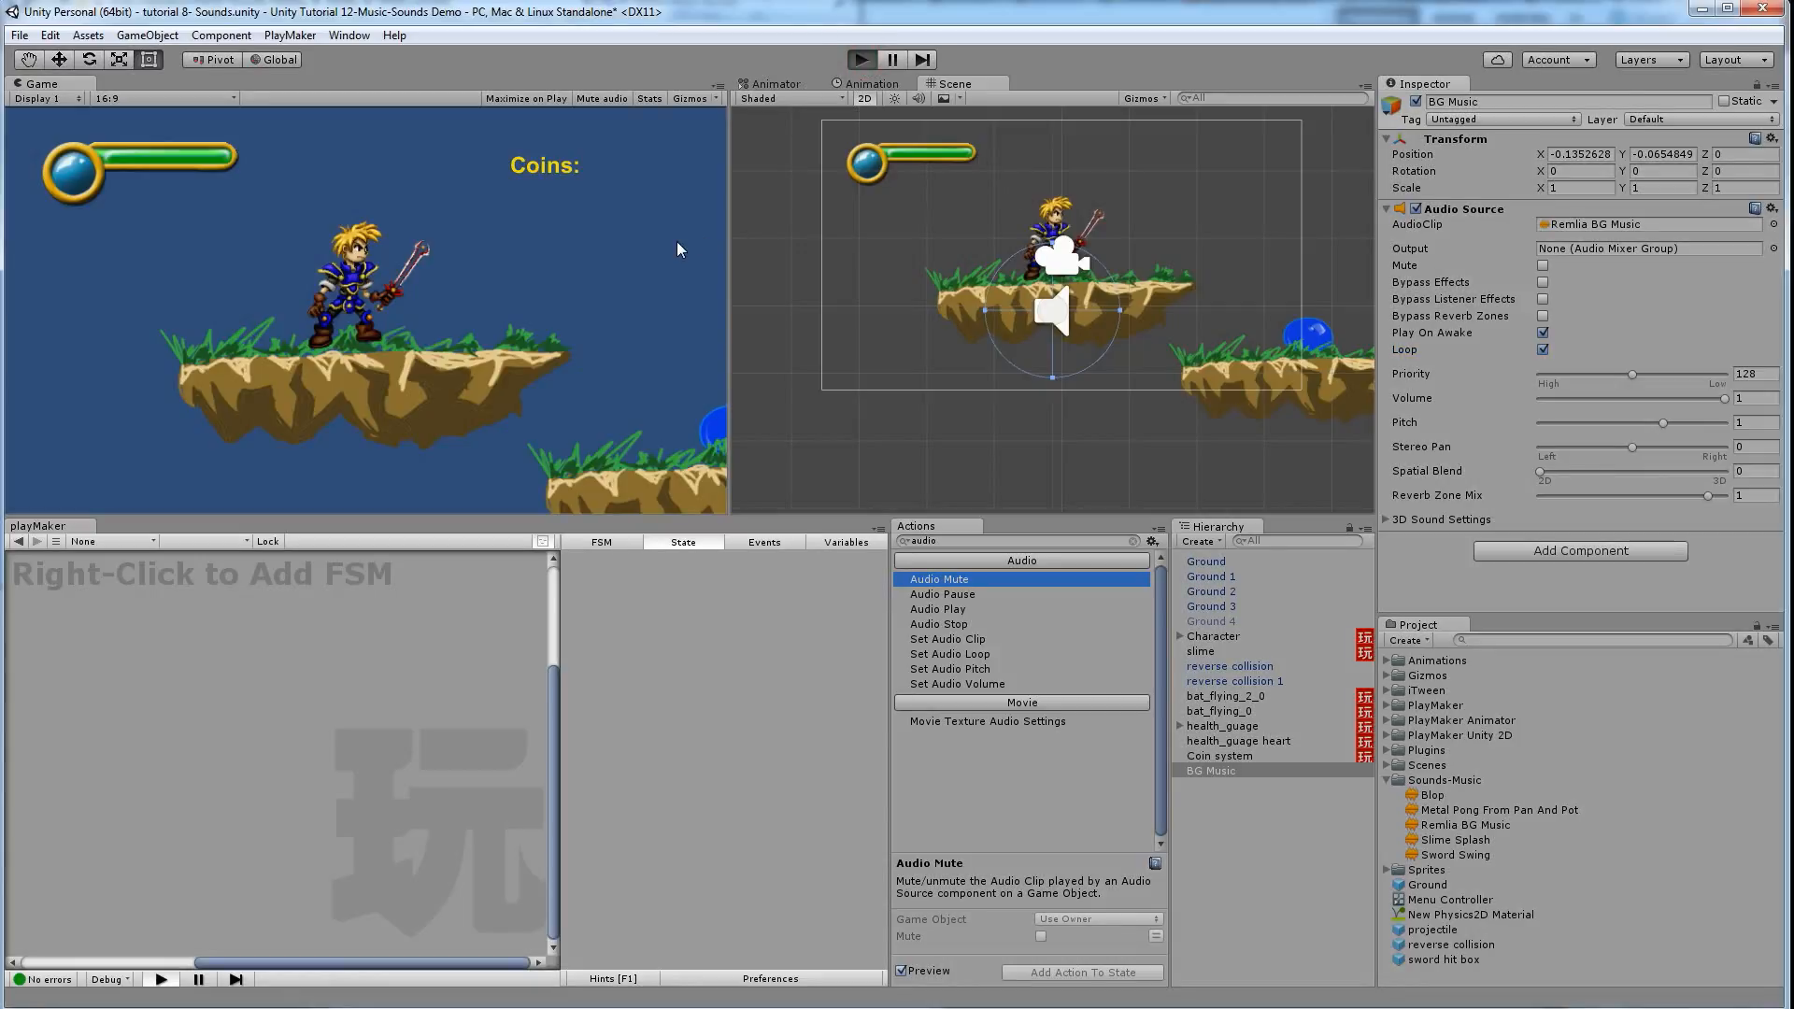
key(Right)
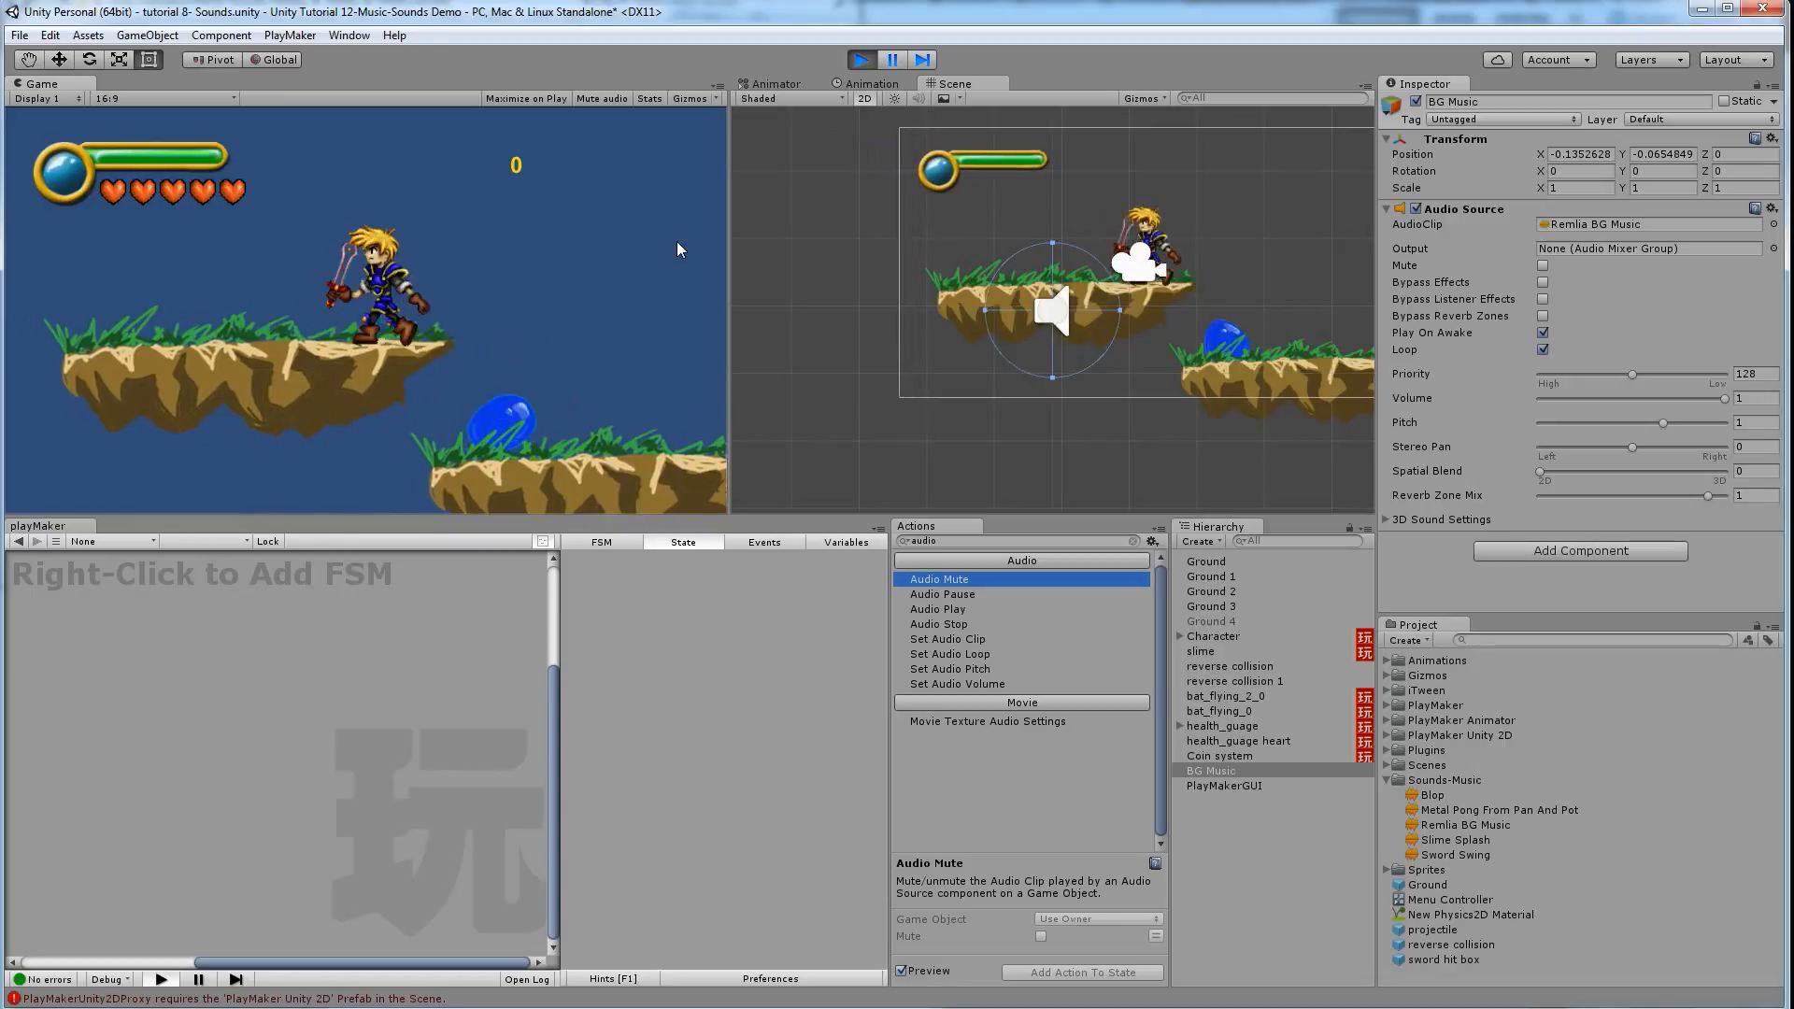
key(Left)
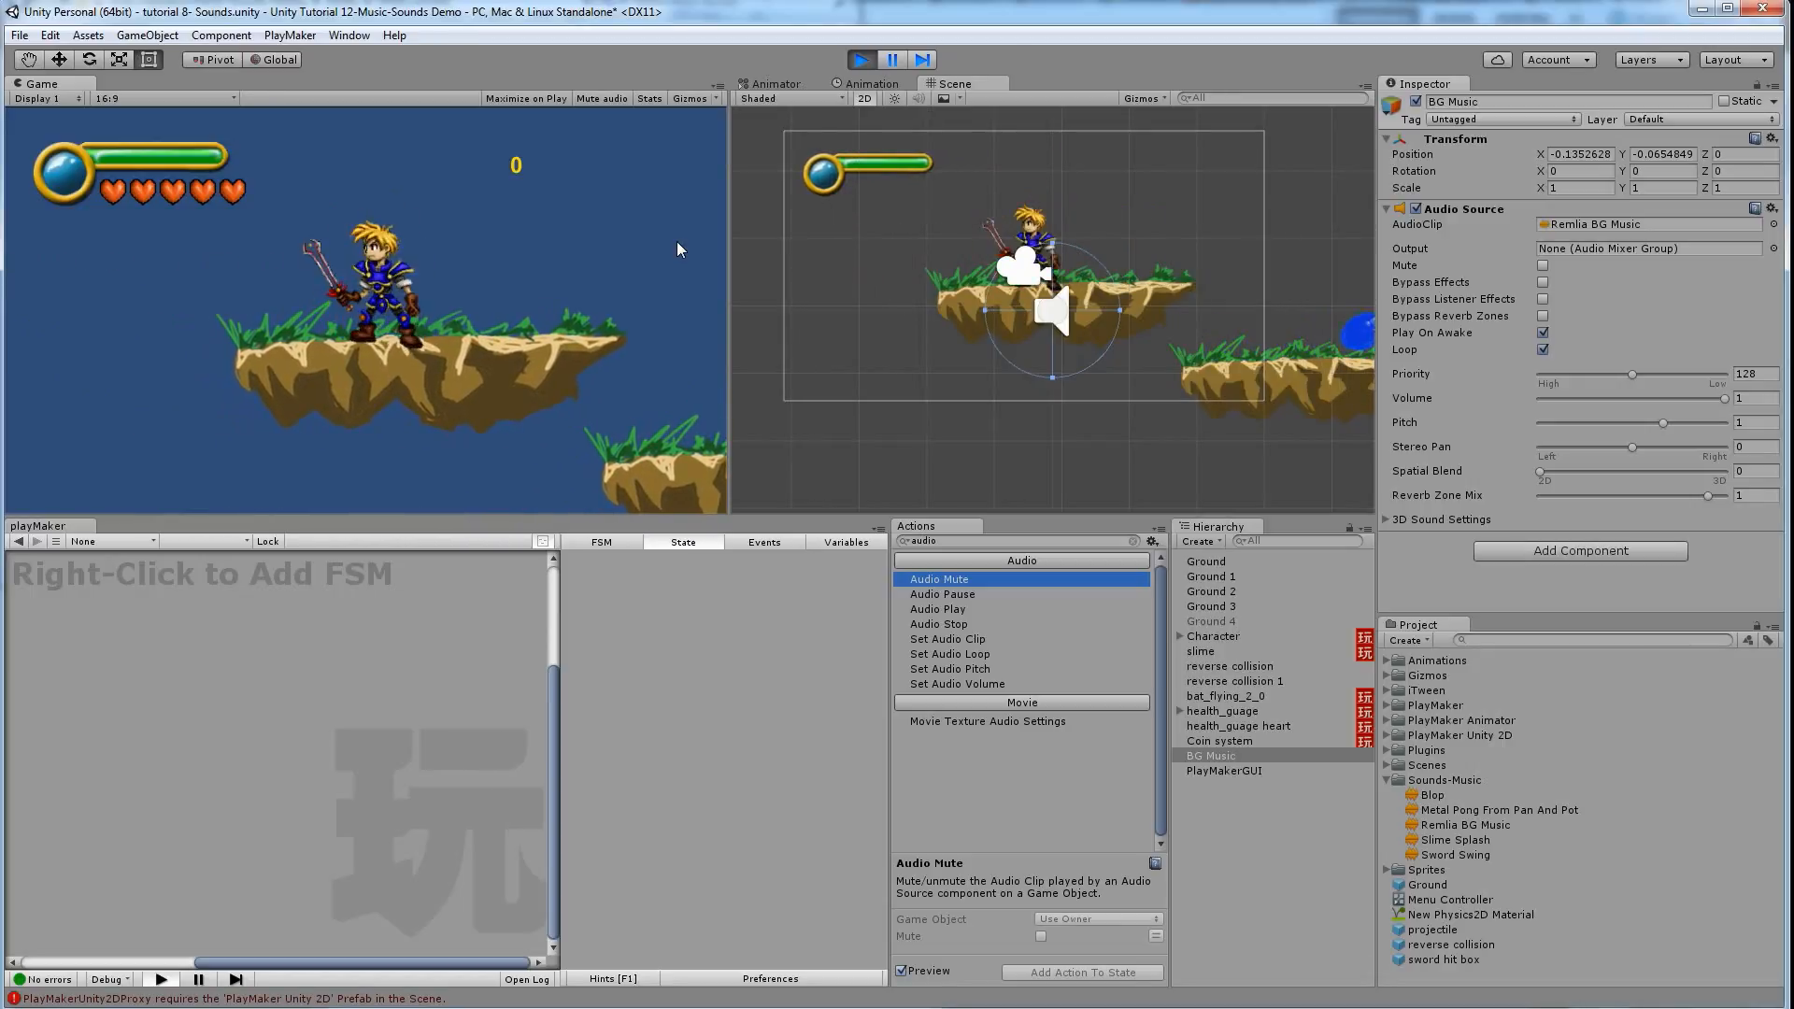
key(Right)
key(space)
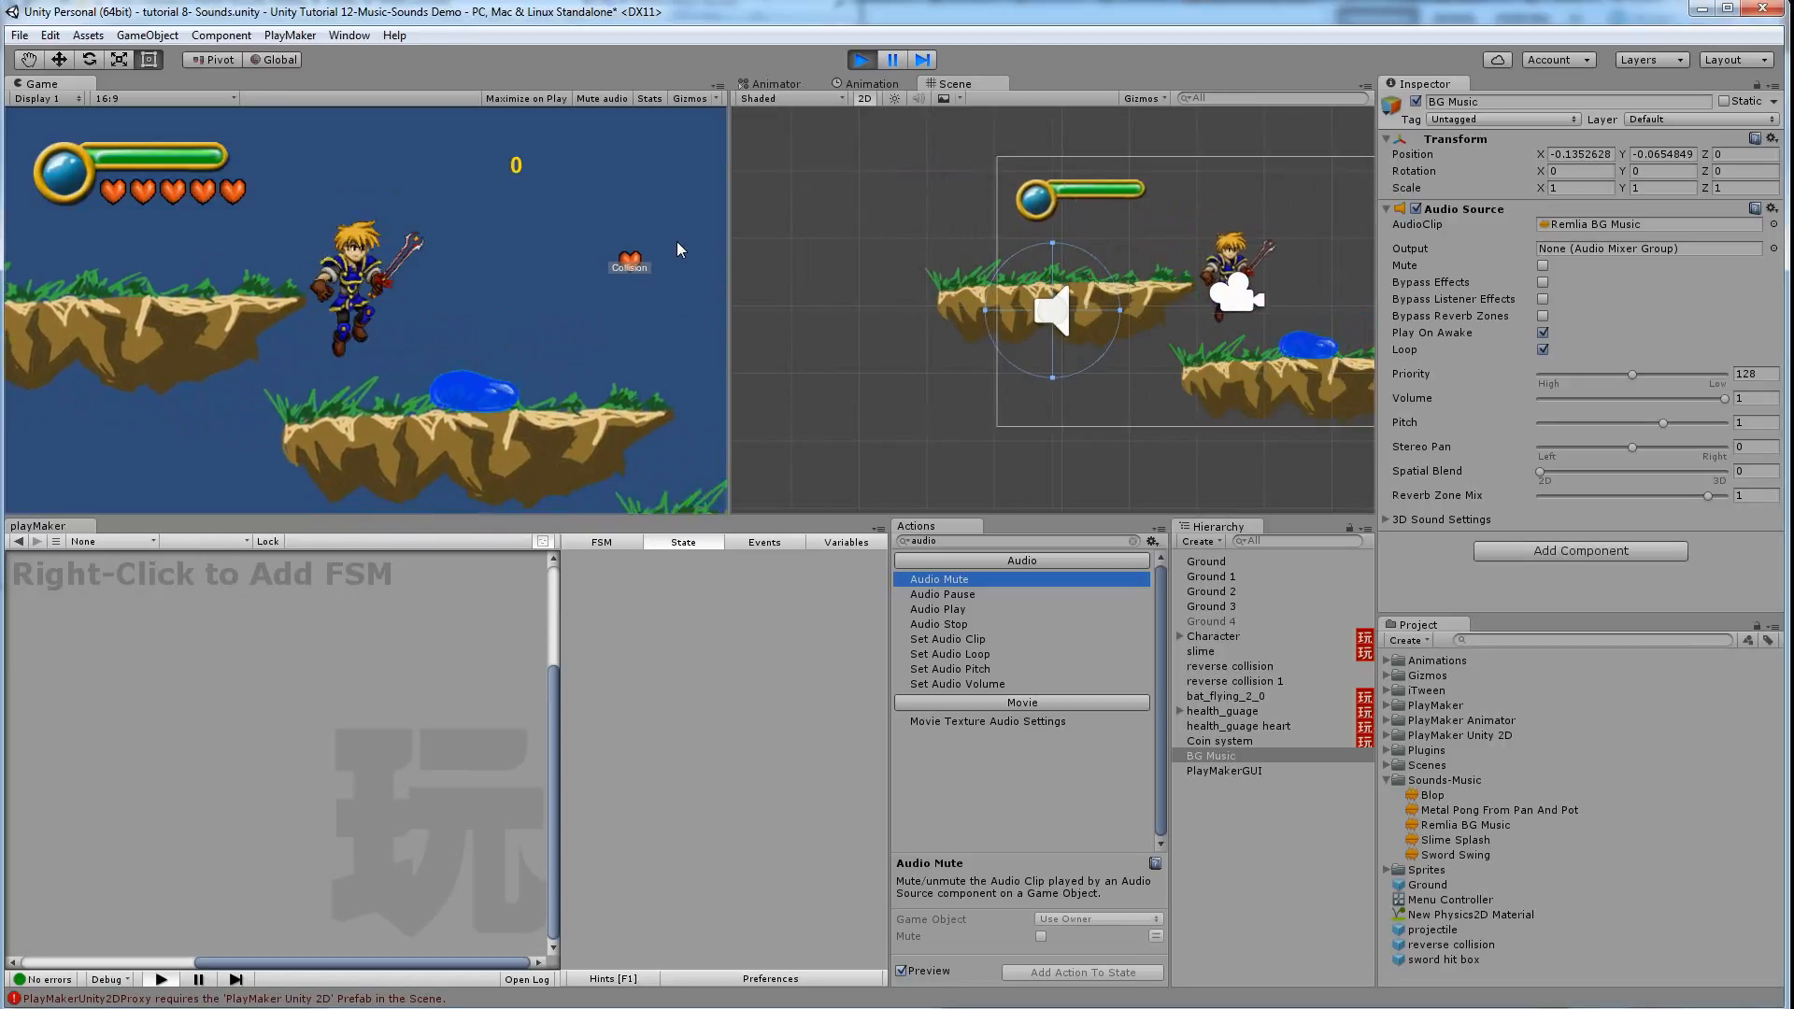
key(space)
key(Up)
key(Left)
key(Right)
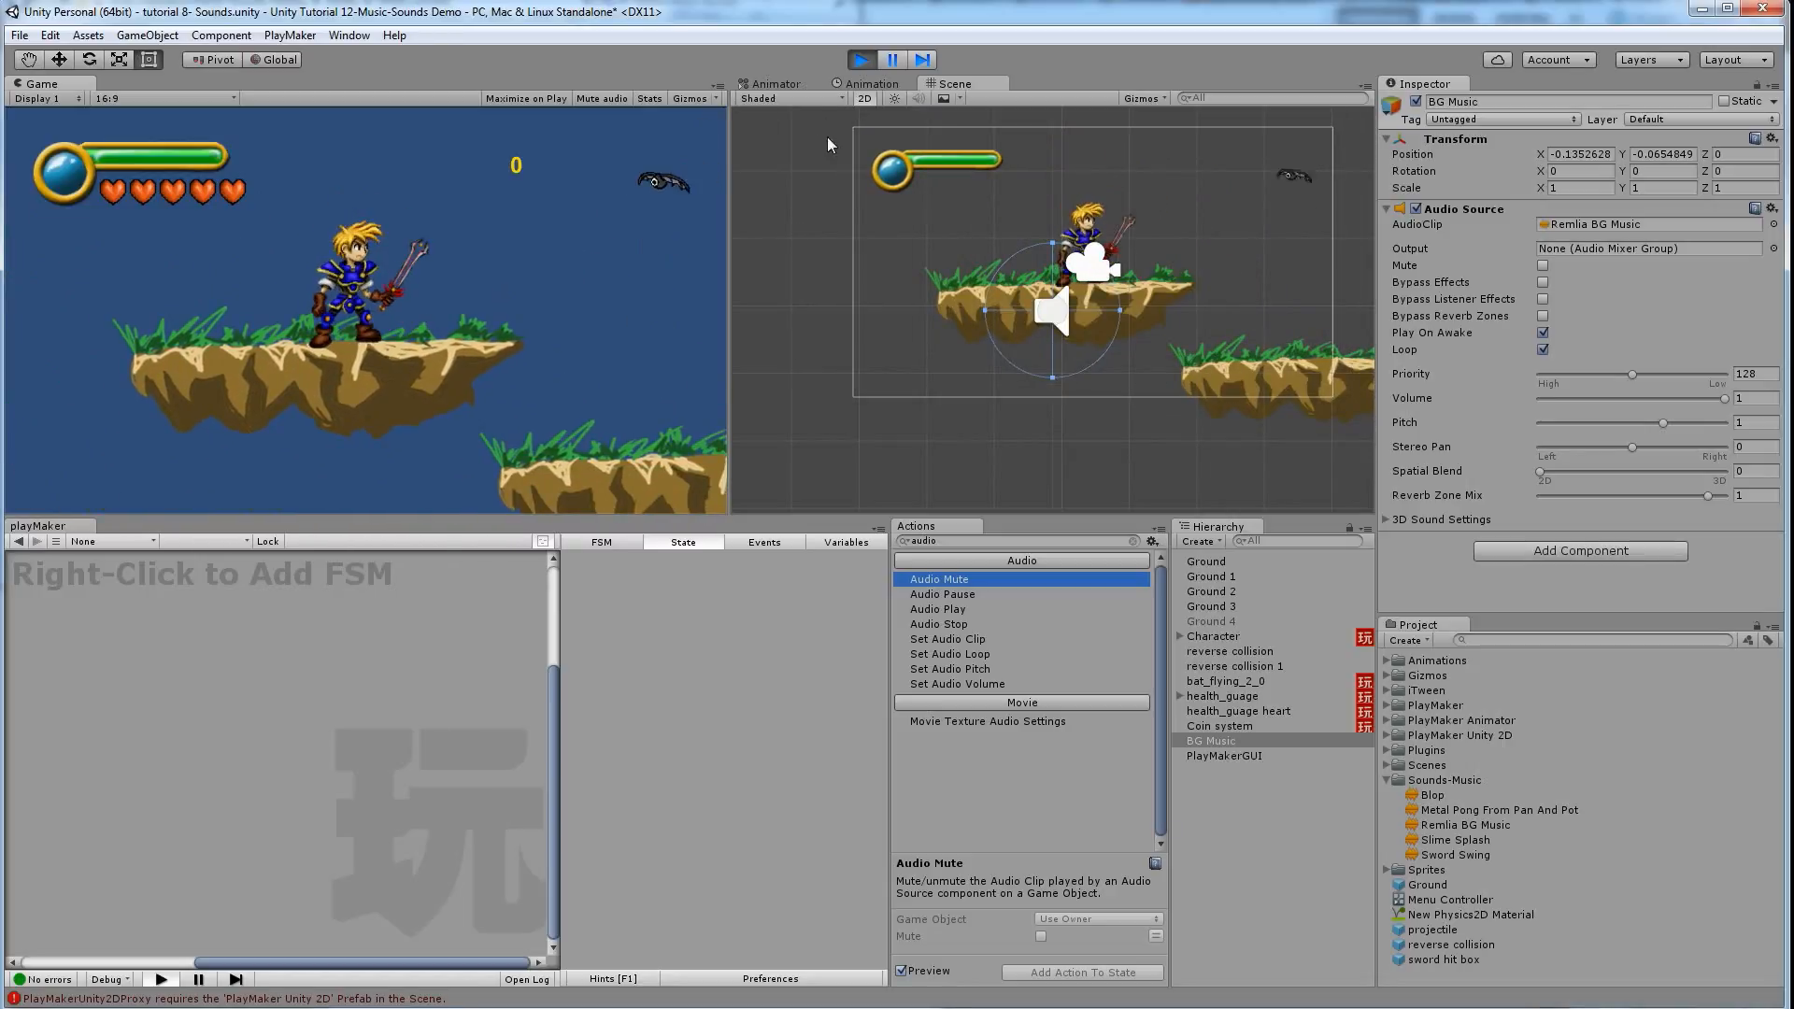
click(859, 61)
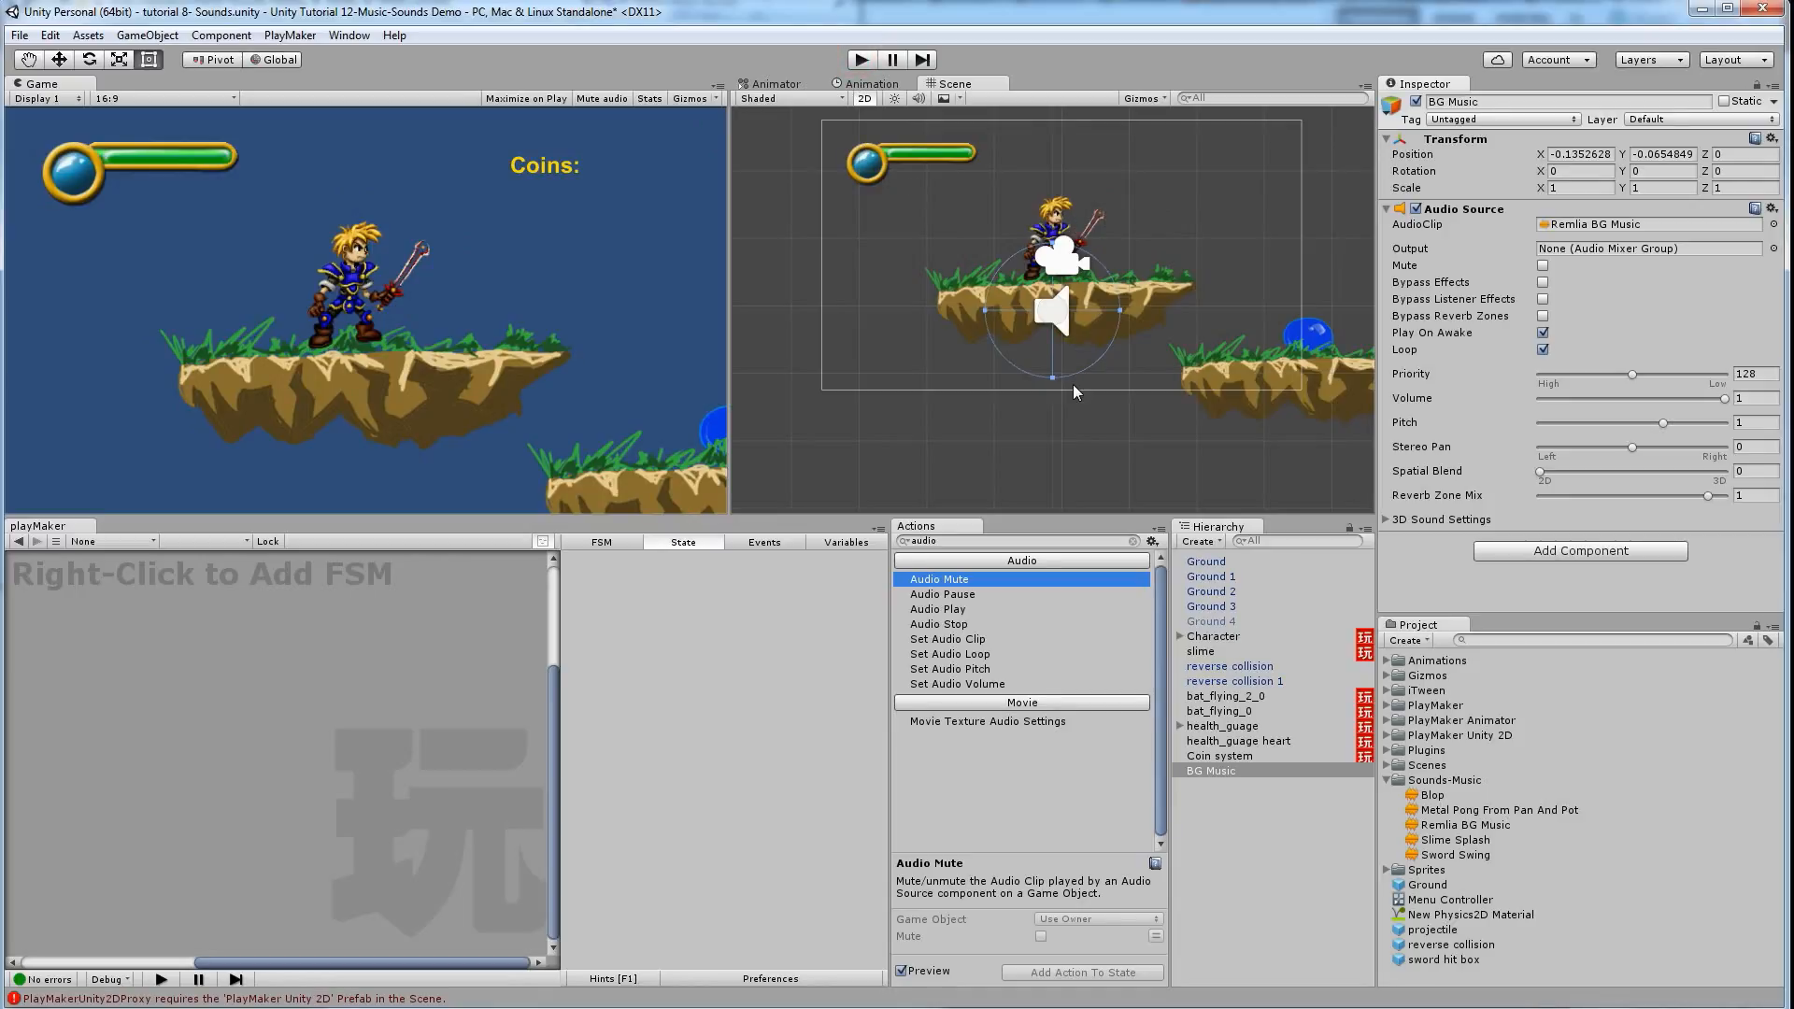
Move the BG Music object away from the character to about X -2.17, Y 1.24, just below the health gauge
key(w)
drag(1066, 297, 938, 215)
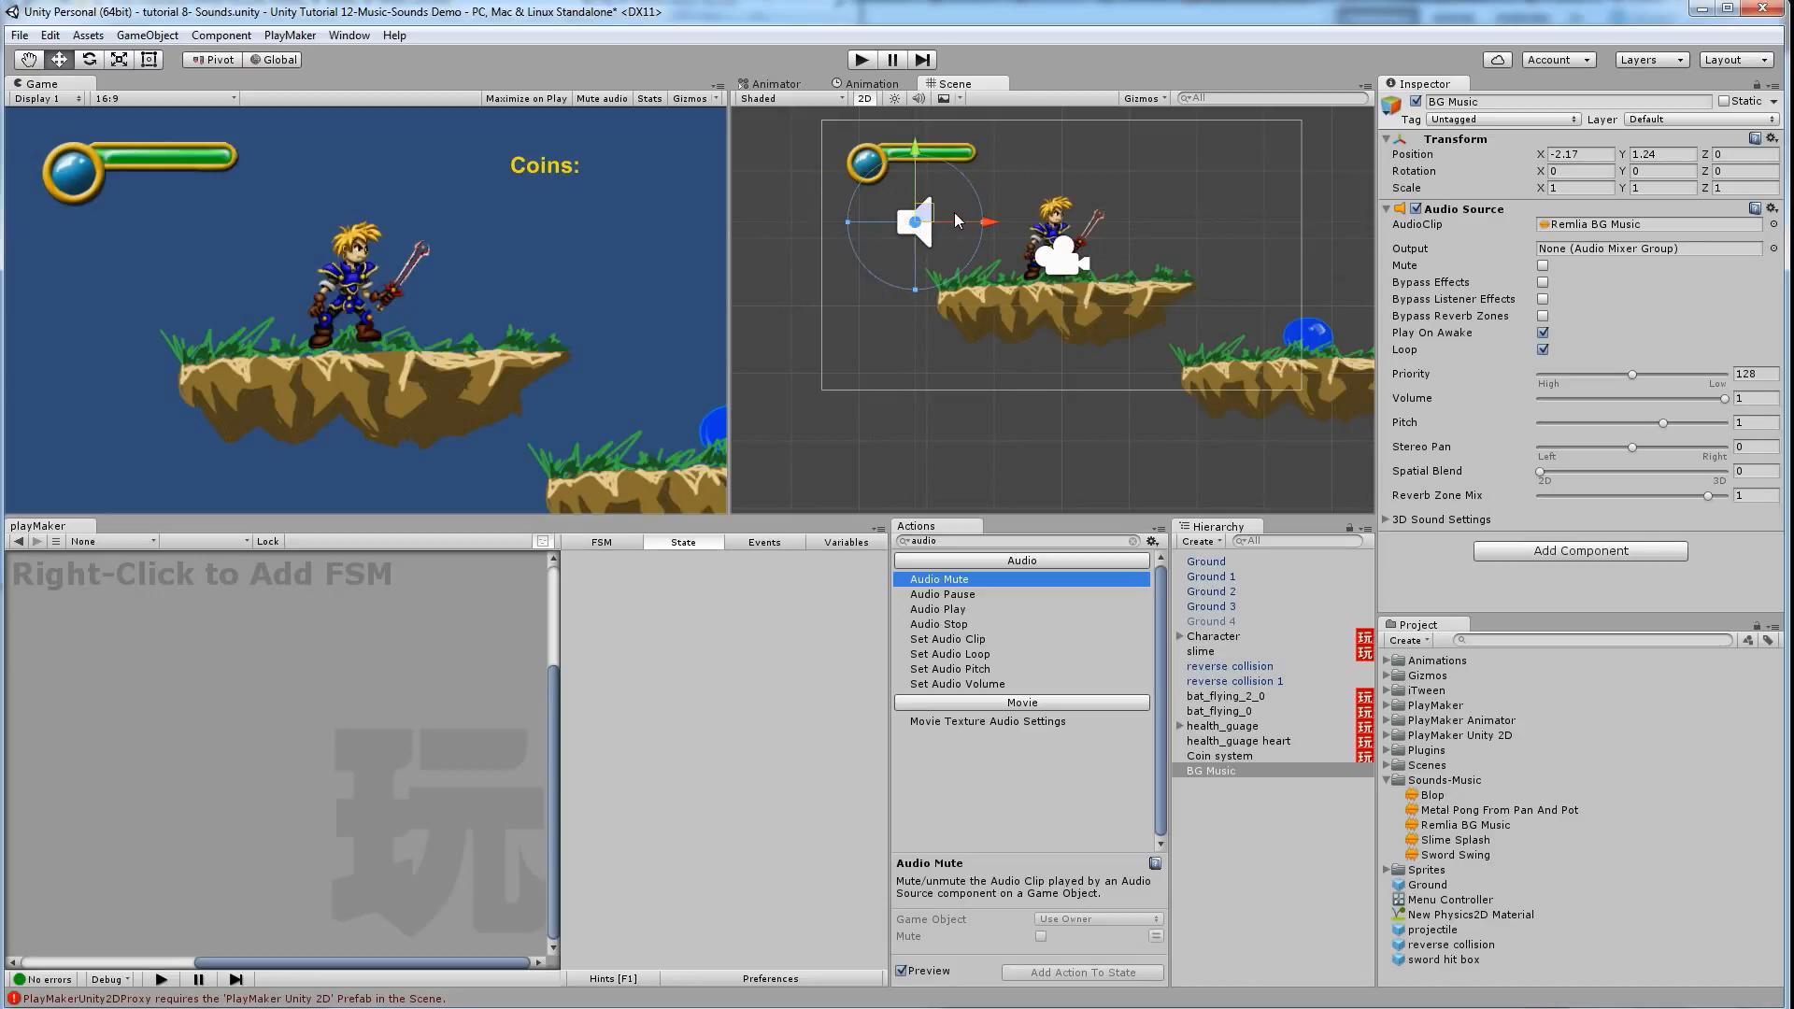
scroll(916, 234, up, 3)
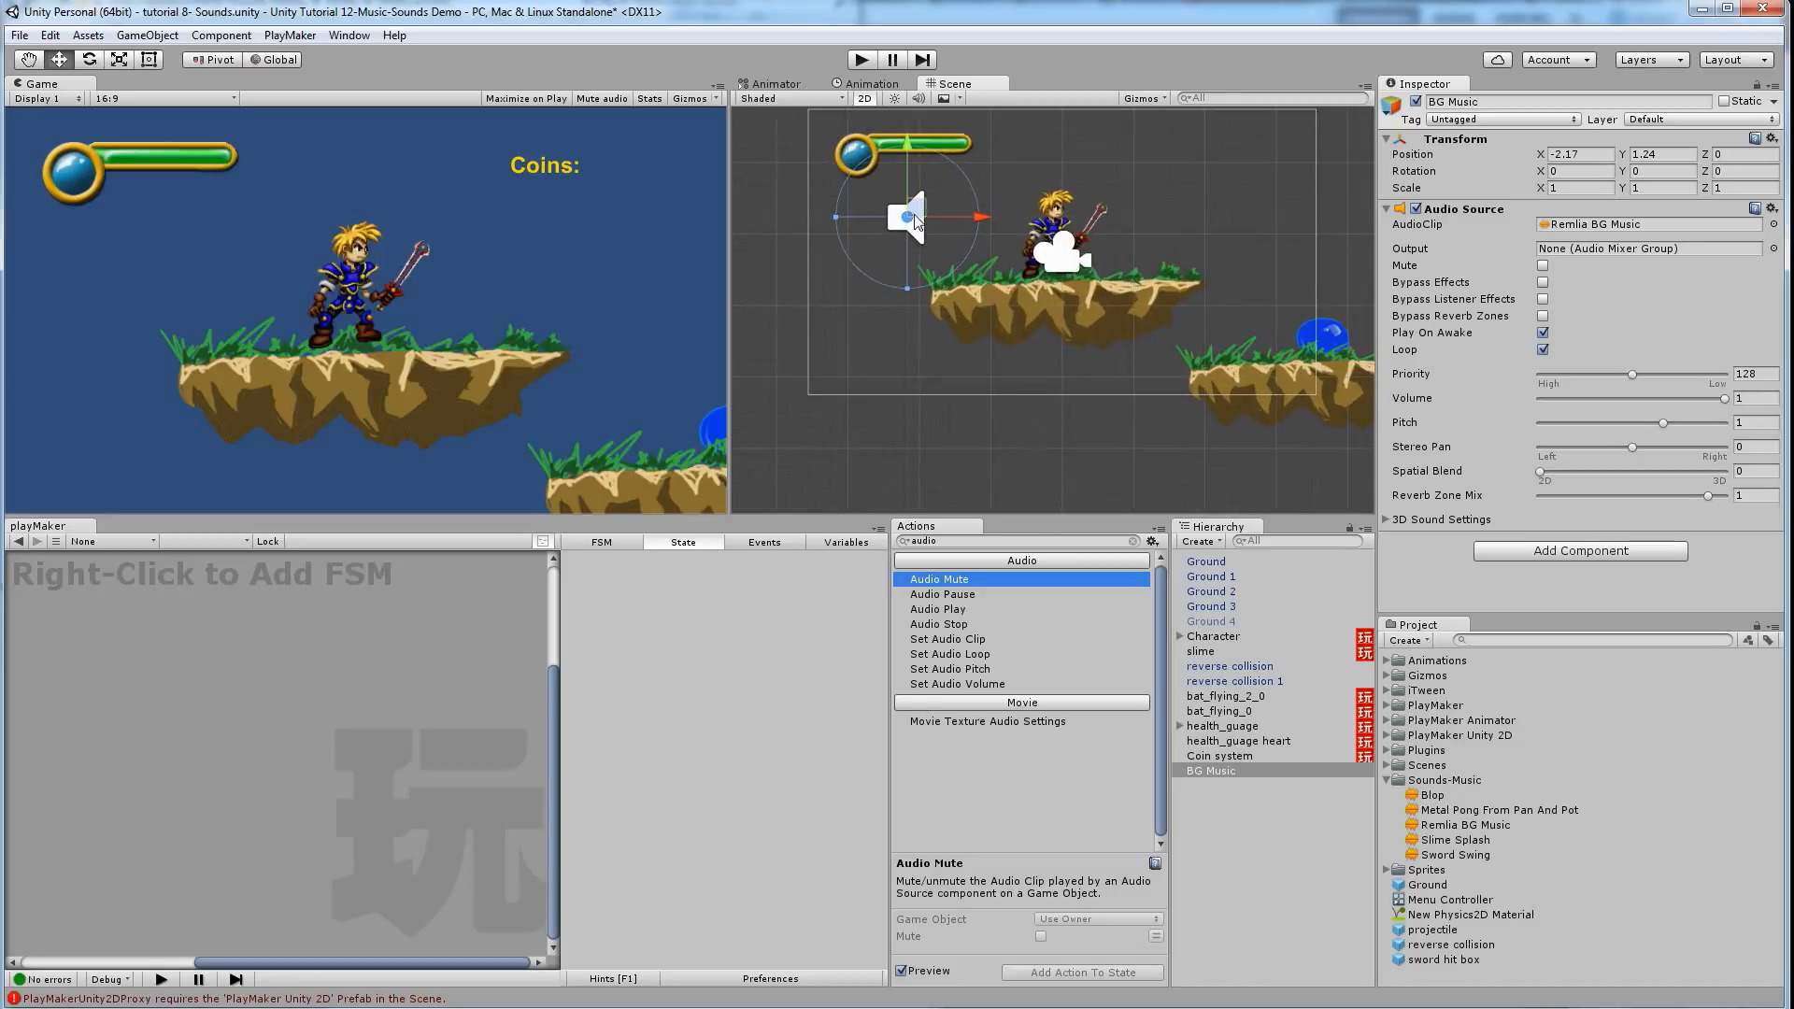
Turn off 3D icons for the scene view gizmos and check the icon size while zooming
click(1144, 98)
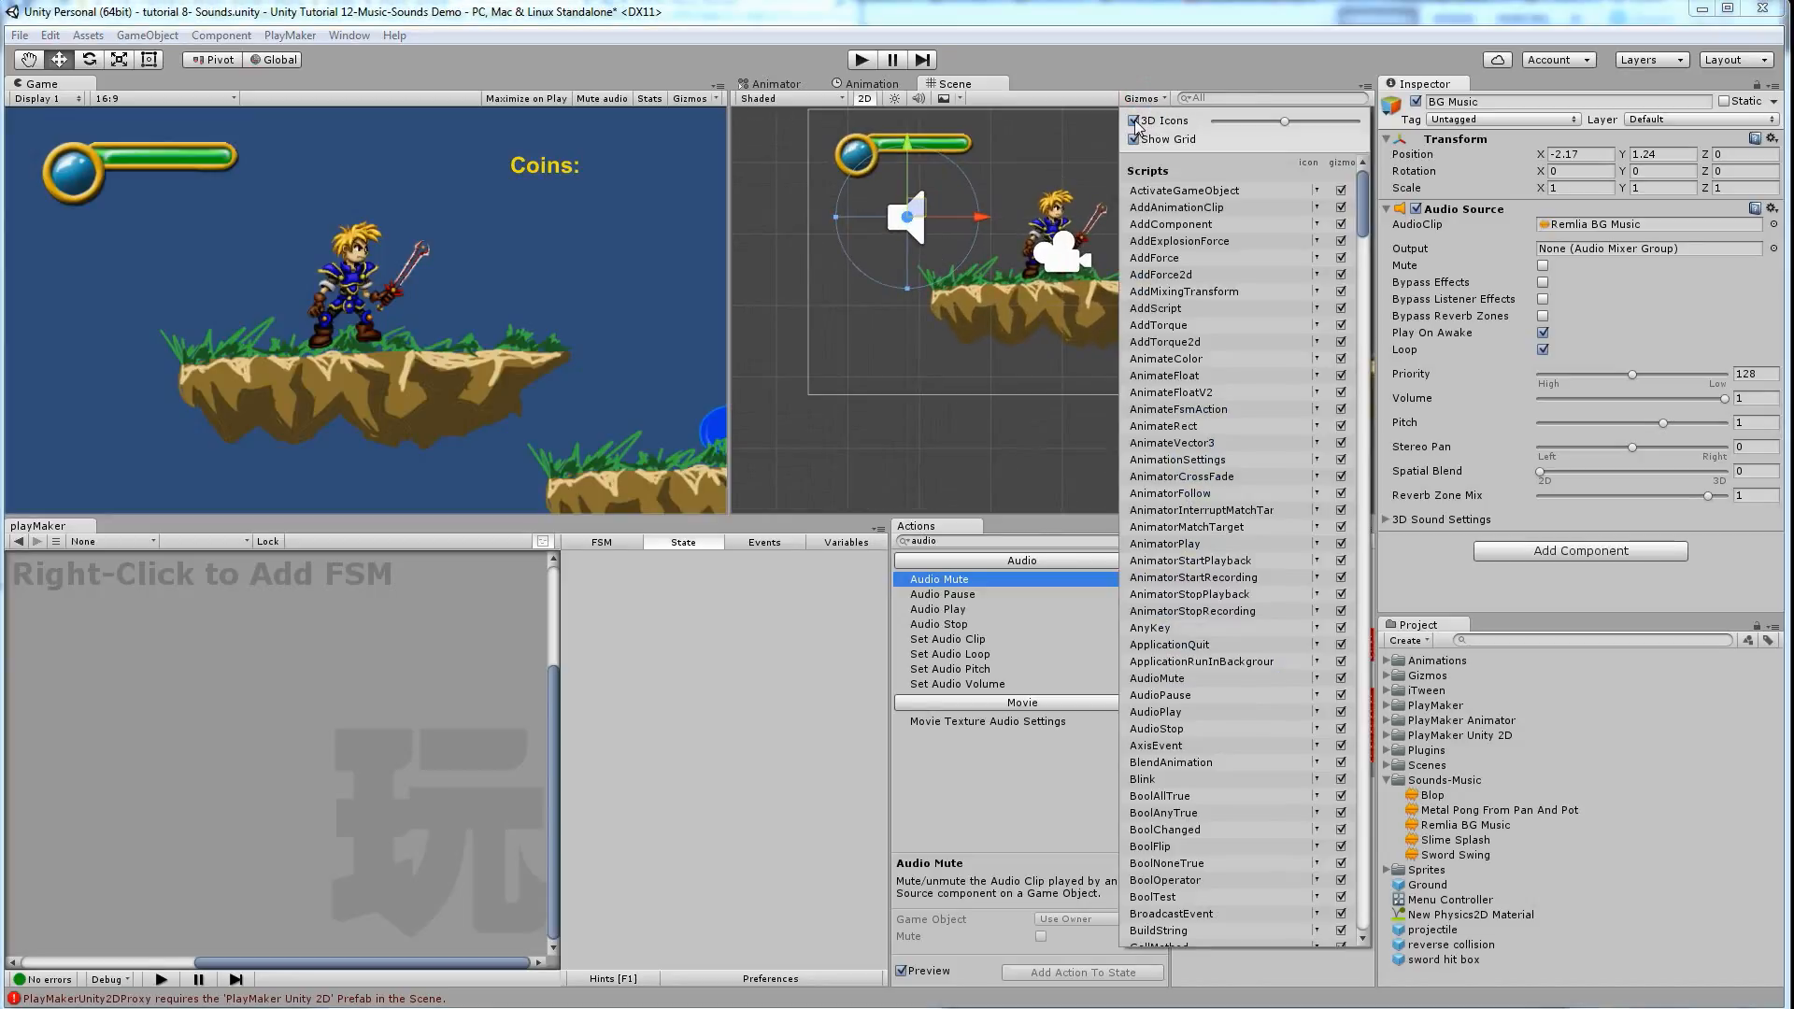
click(1134, 120)
click(1007, 226)
scroll(940, 248, down, 5)
scroll(877, 254, up, 5)
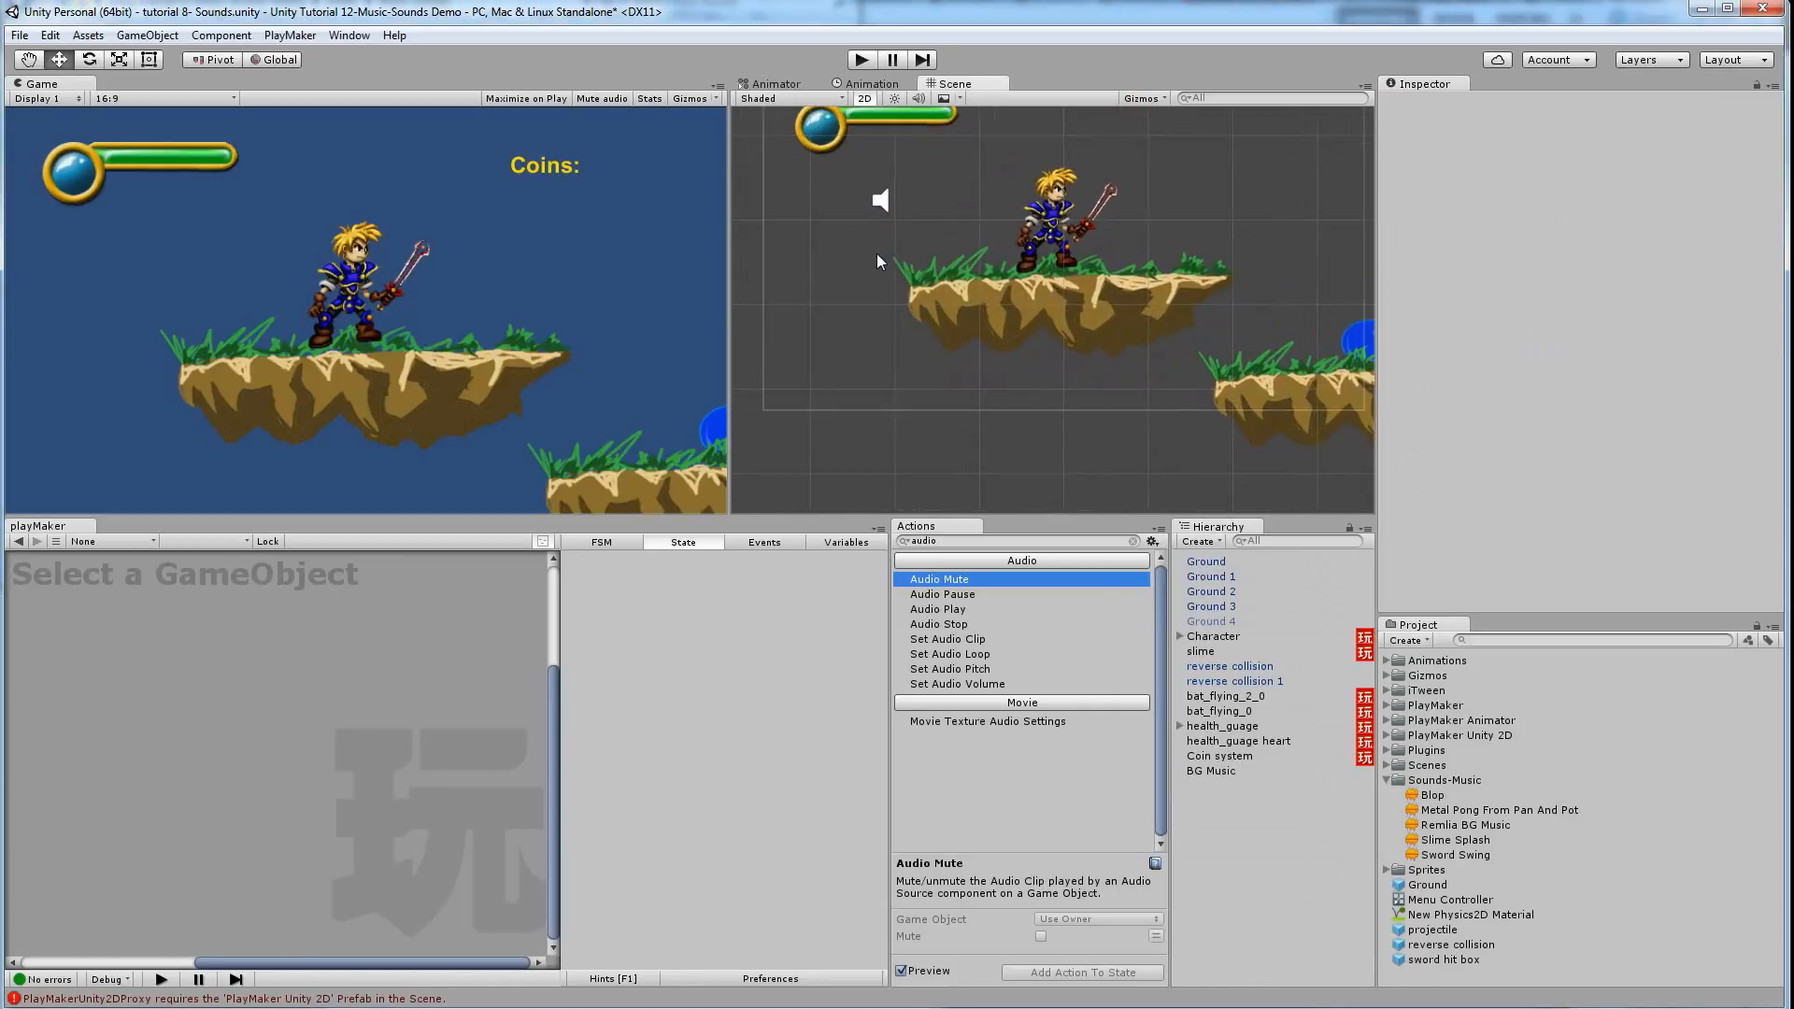
scroll(887, 210, down, 4)
scroll(920, 241, up, 2)
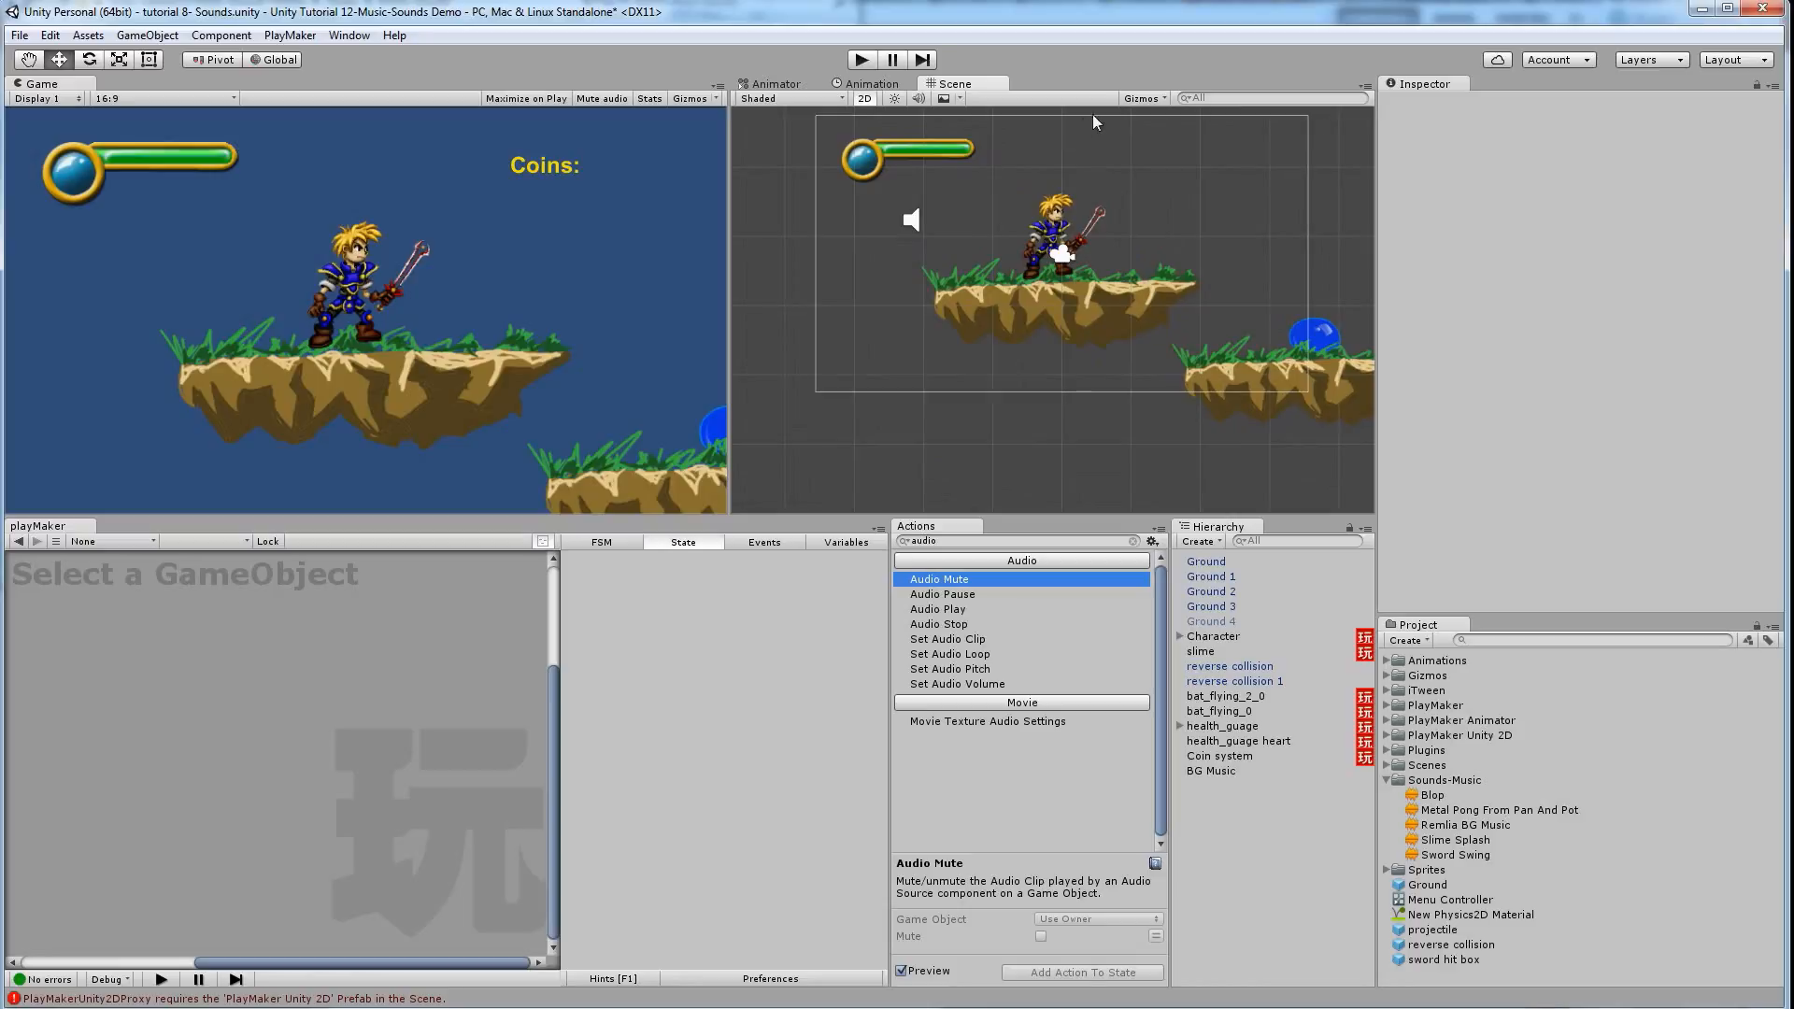
Turn 3D icons back on for the scene view gizmos and compare their size while zooming
click(1142, 98)
click(1134, 121)
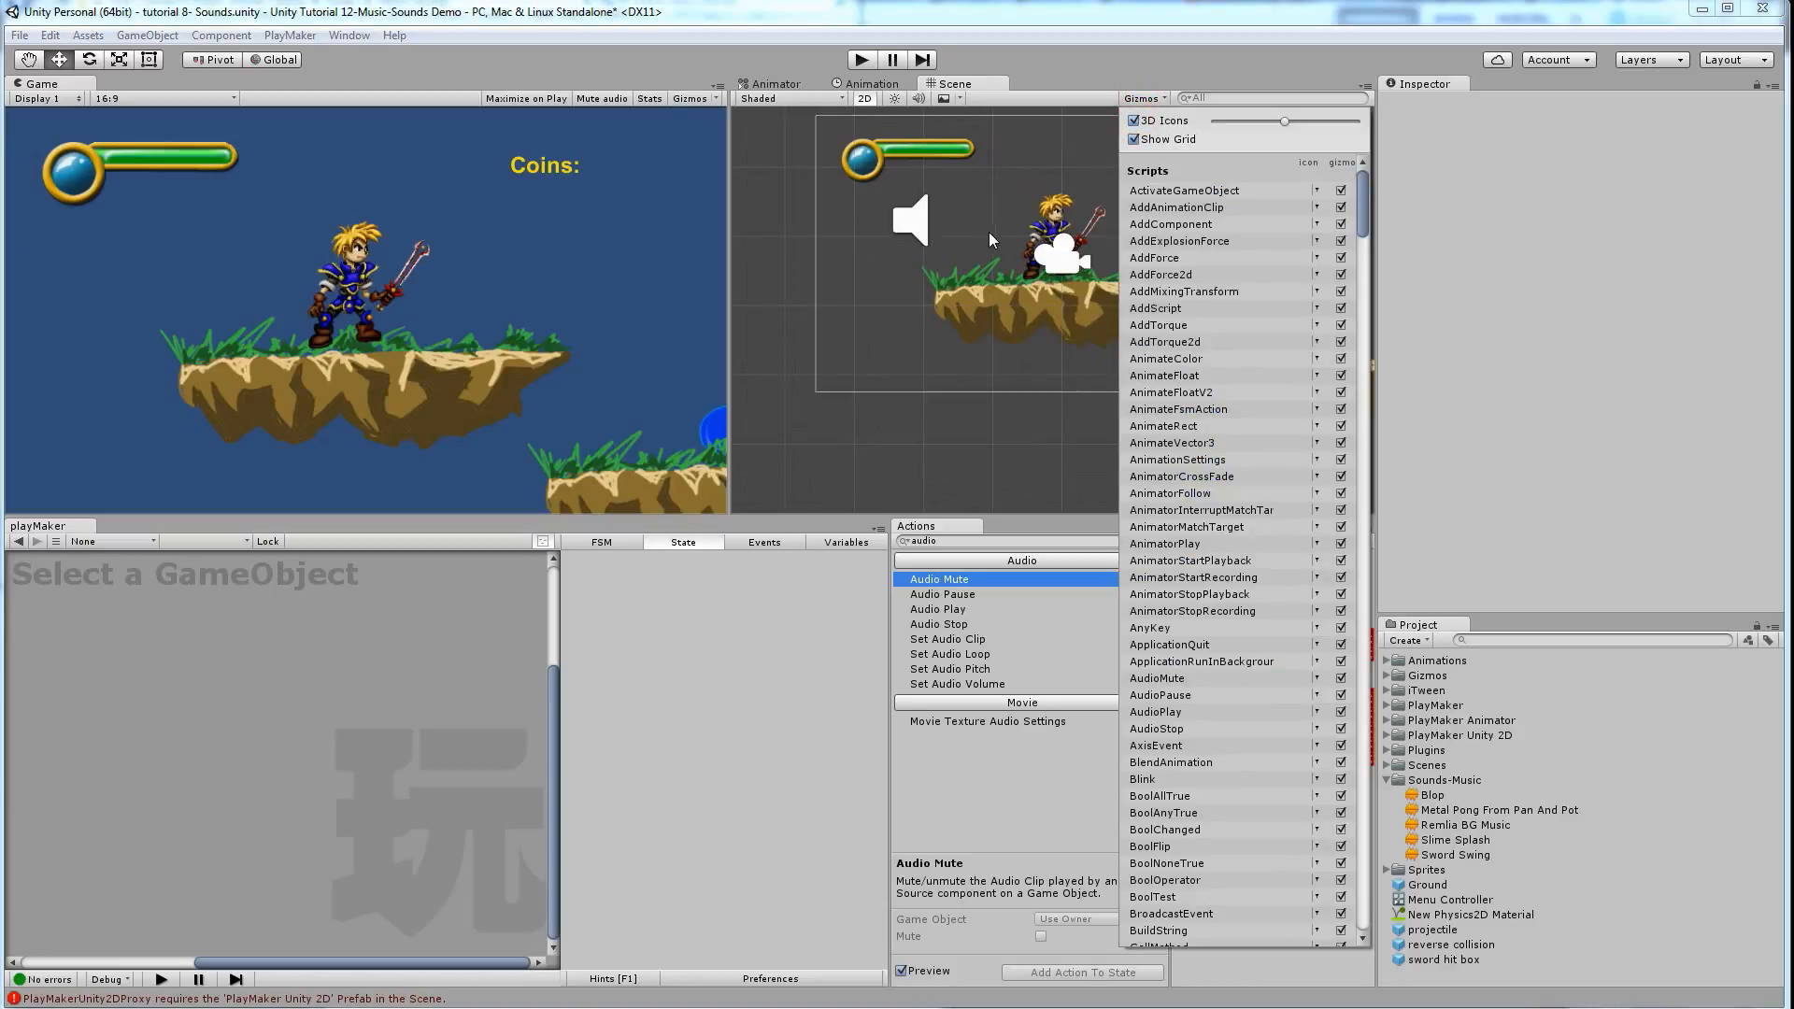
scroll(992, 234, down, 1)
click(993, 214)
scroll(991, 231, down, 5)
scroll(983, 266, up, 4)
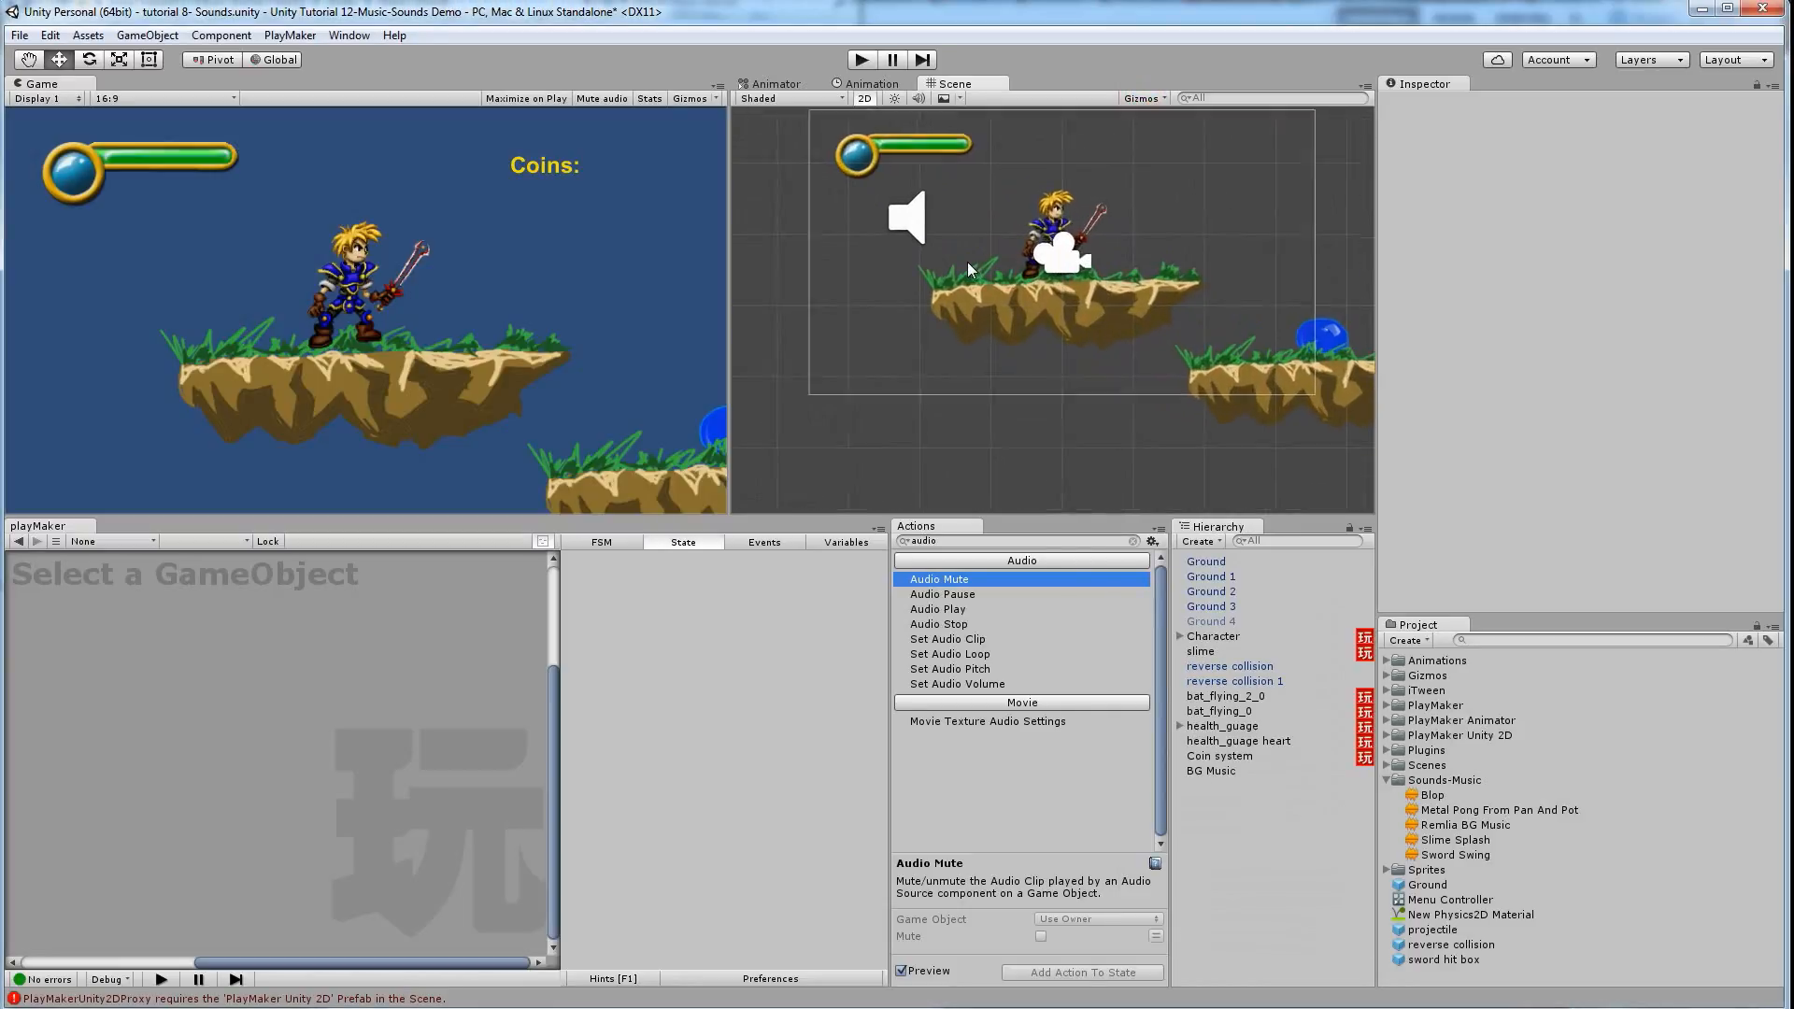
scroll(1006, 143, down, 1)
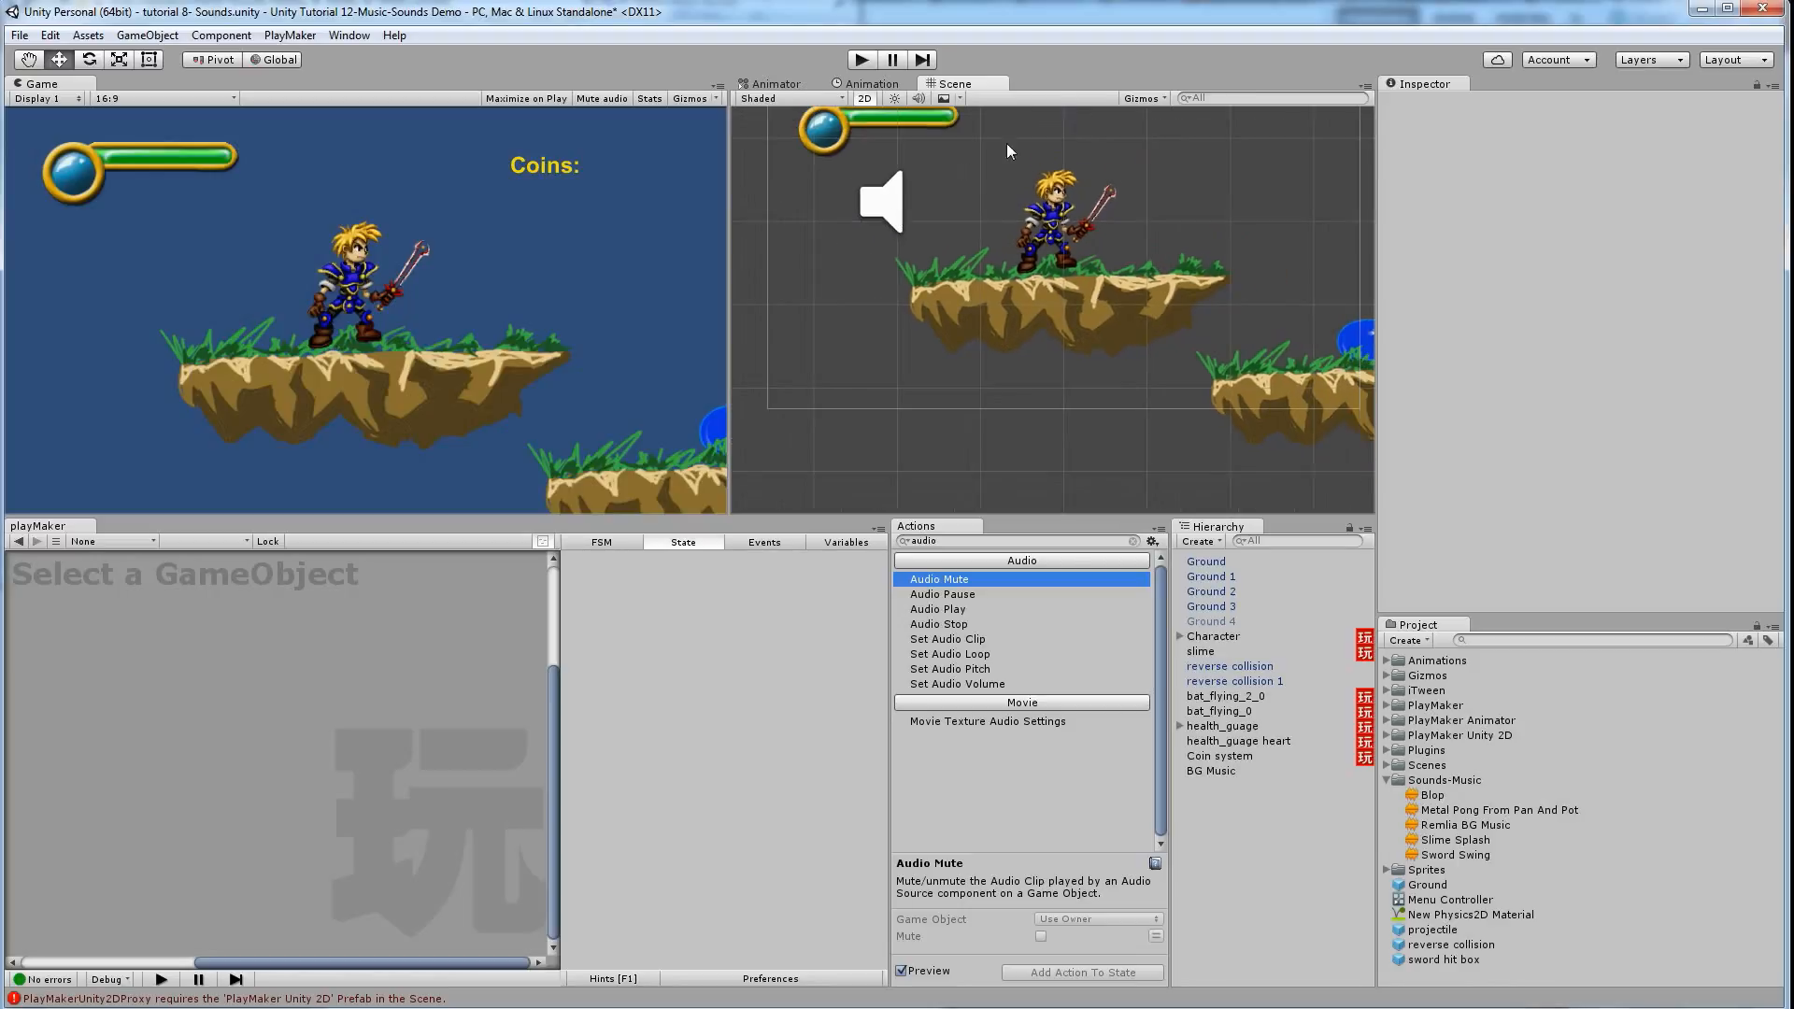
Shrink the 3D gizmo icons in the scene view until the speaker icon is tiny
click(1168, 98)
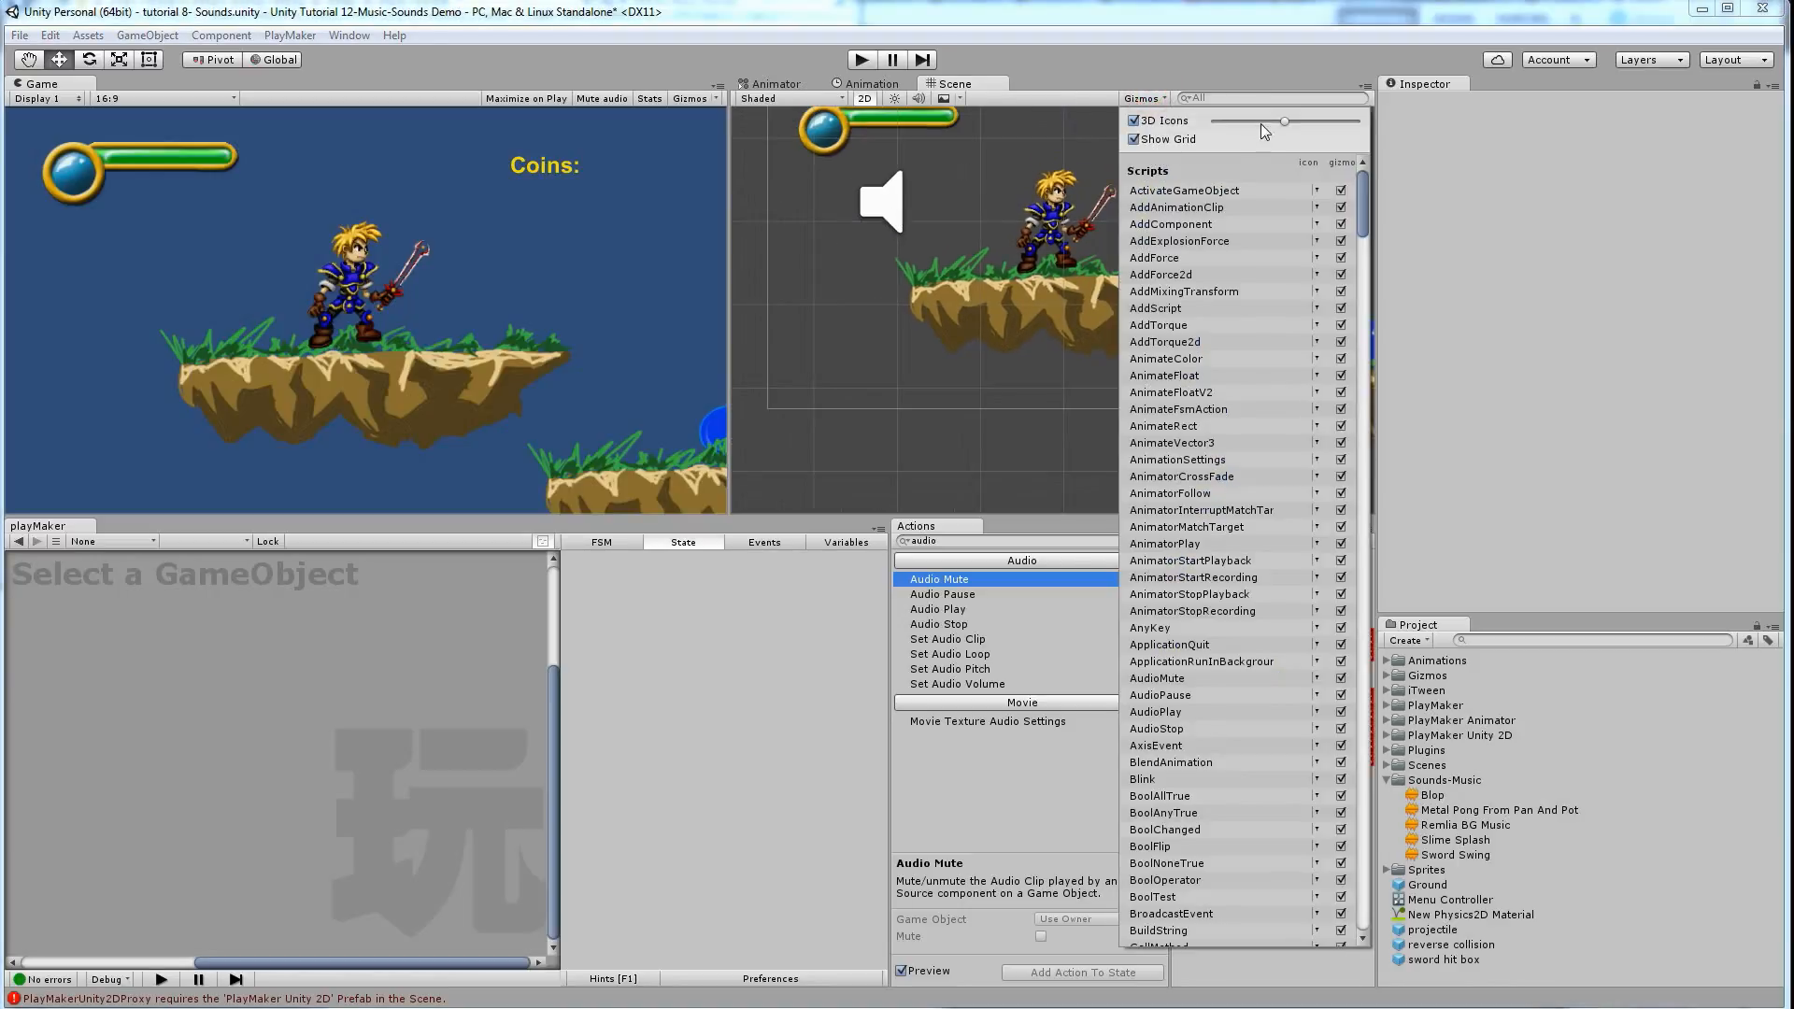
drag(1284, 122, 1236, 123)
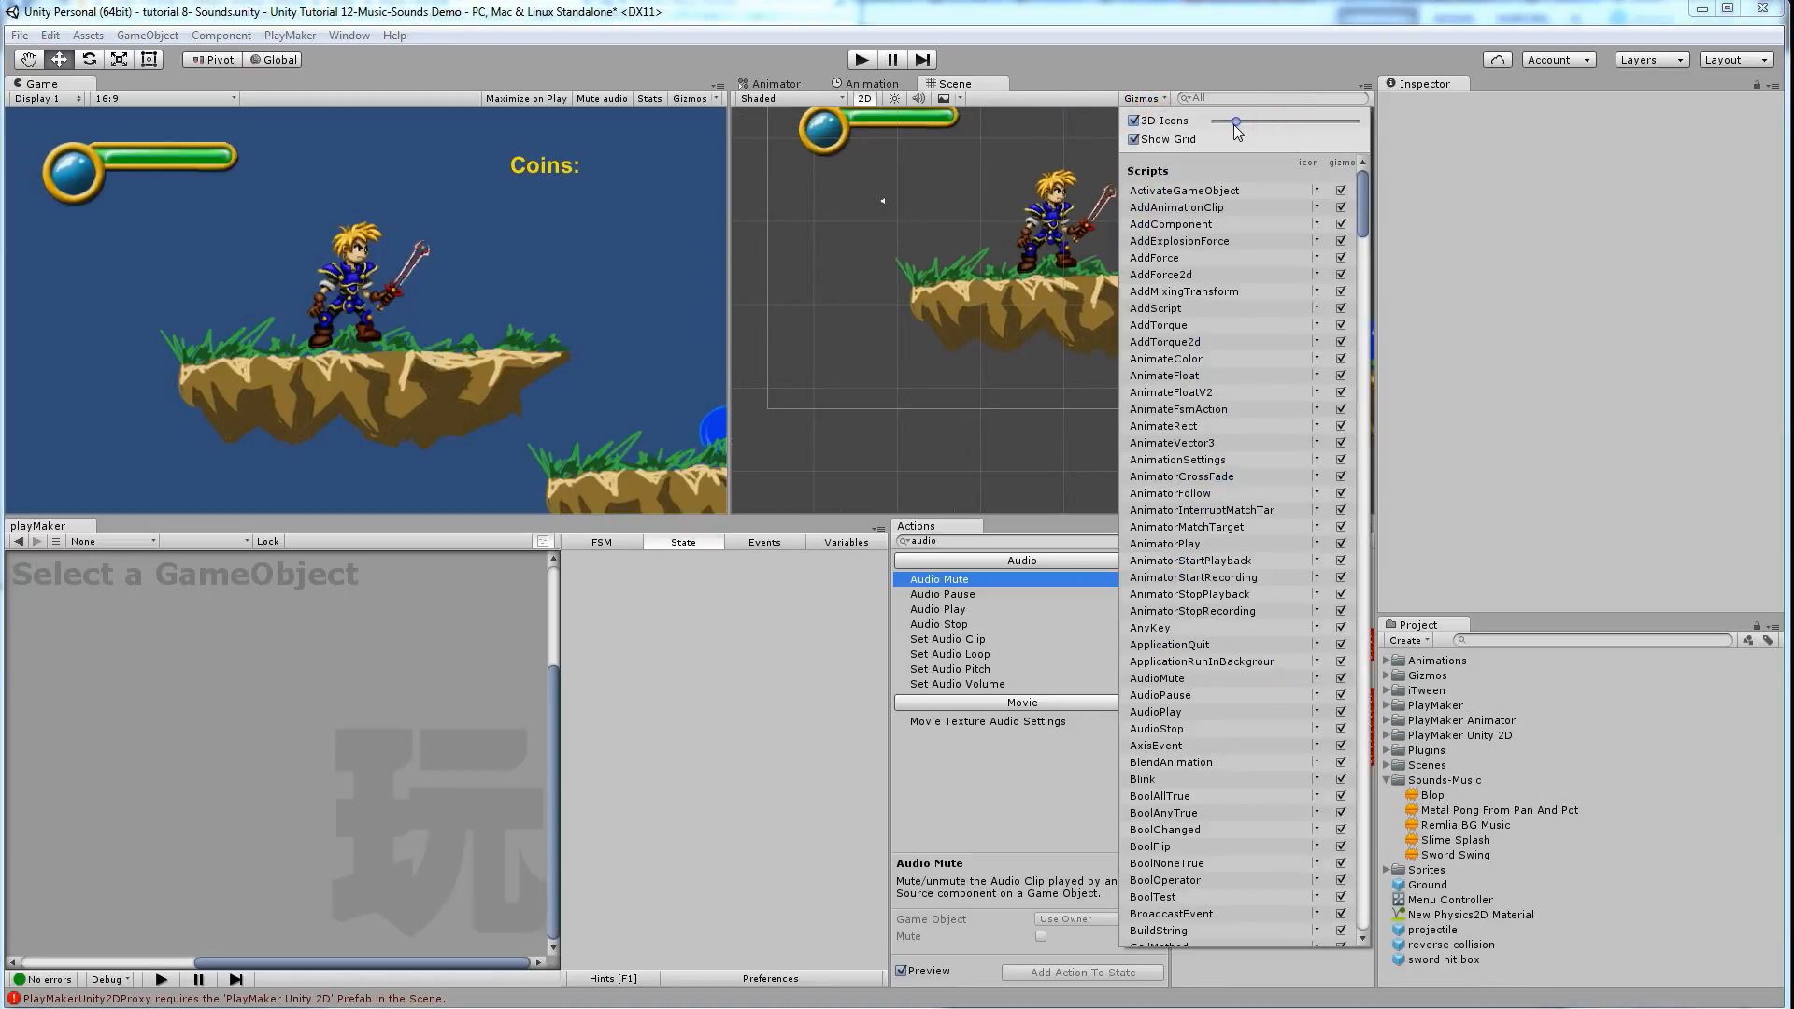
click(1003, 195)
scroll(1005, 201, up, 3)
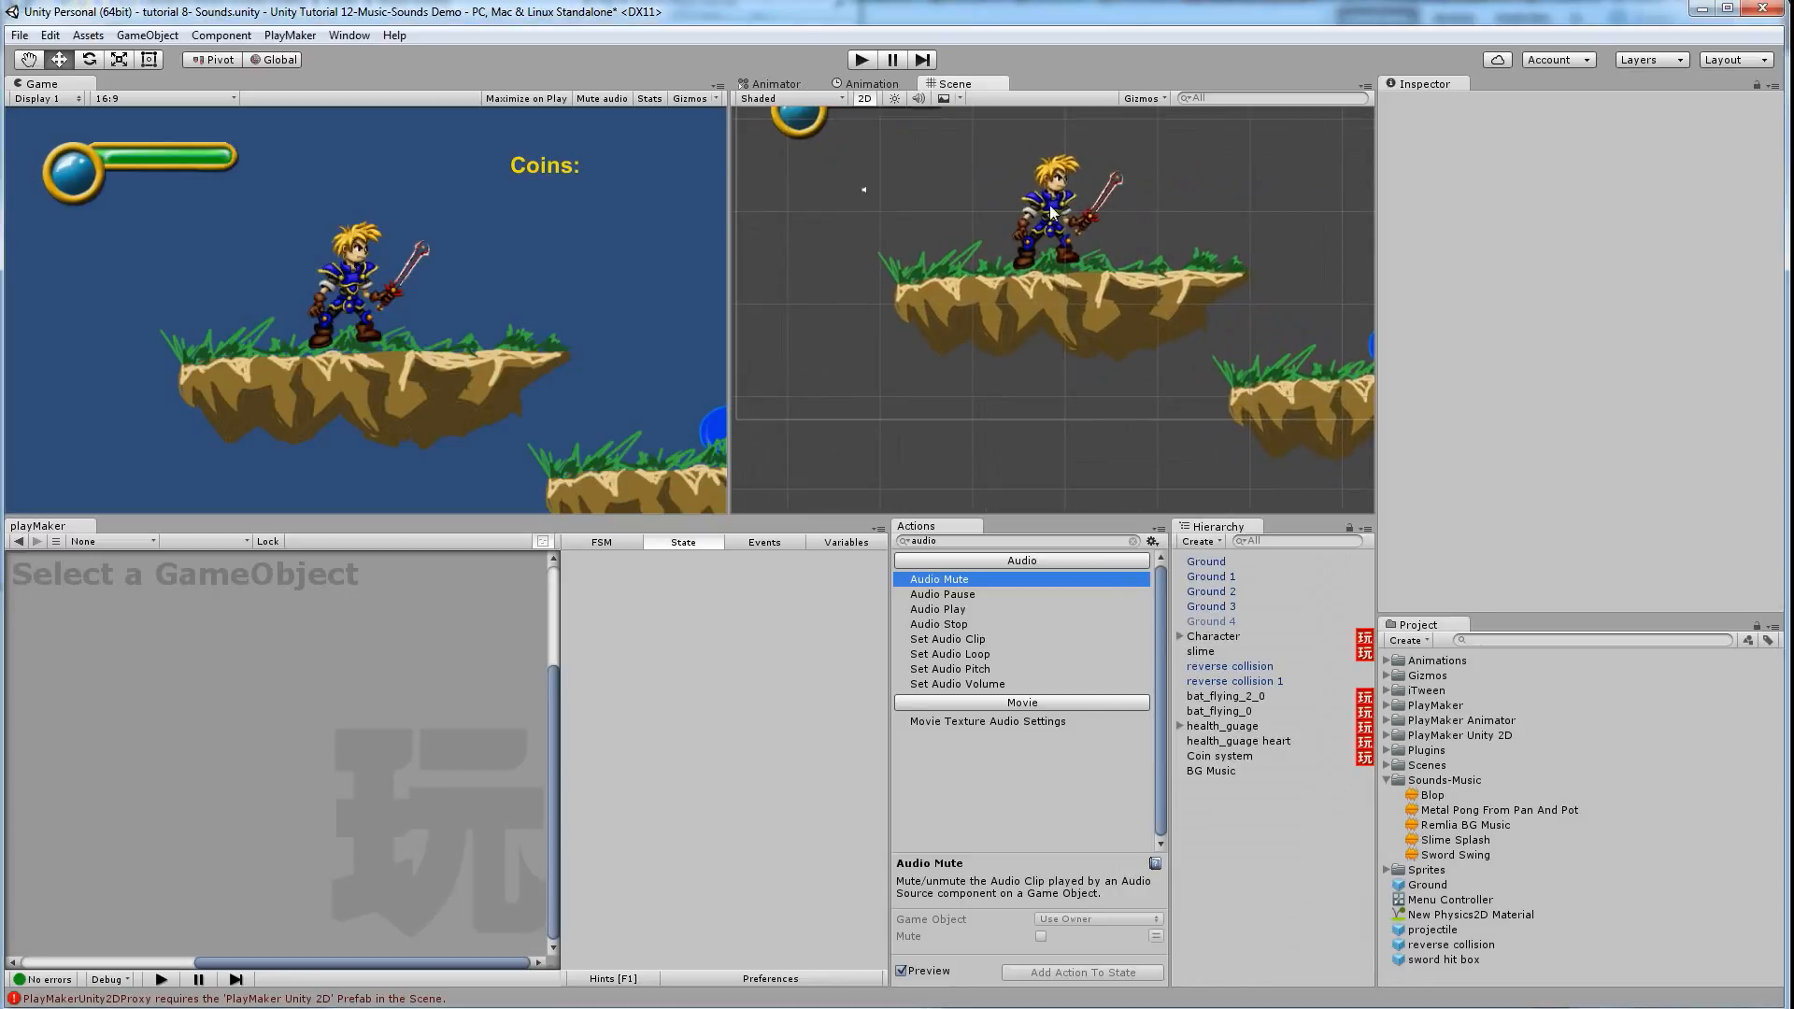
Raise the 3D gizmo icon size again, disable 3D icons, and check the BG Music speaker icon in the scene
click(1142, 98)
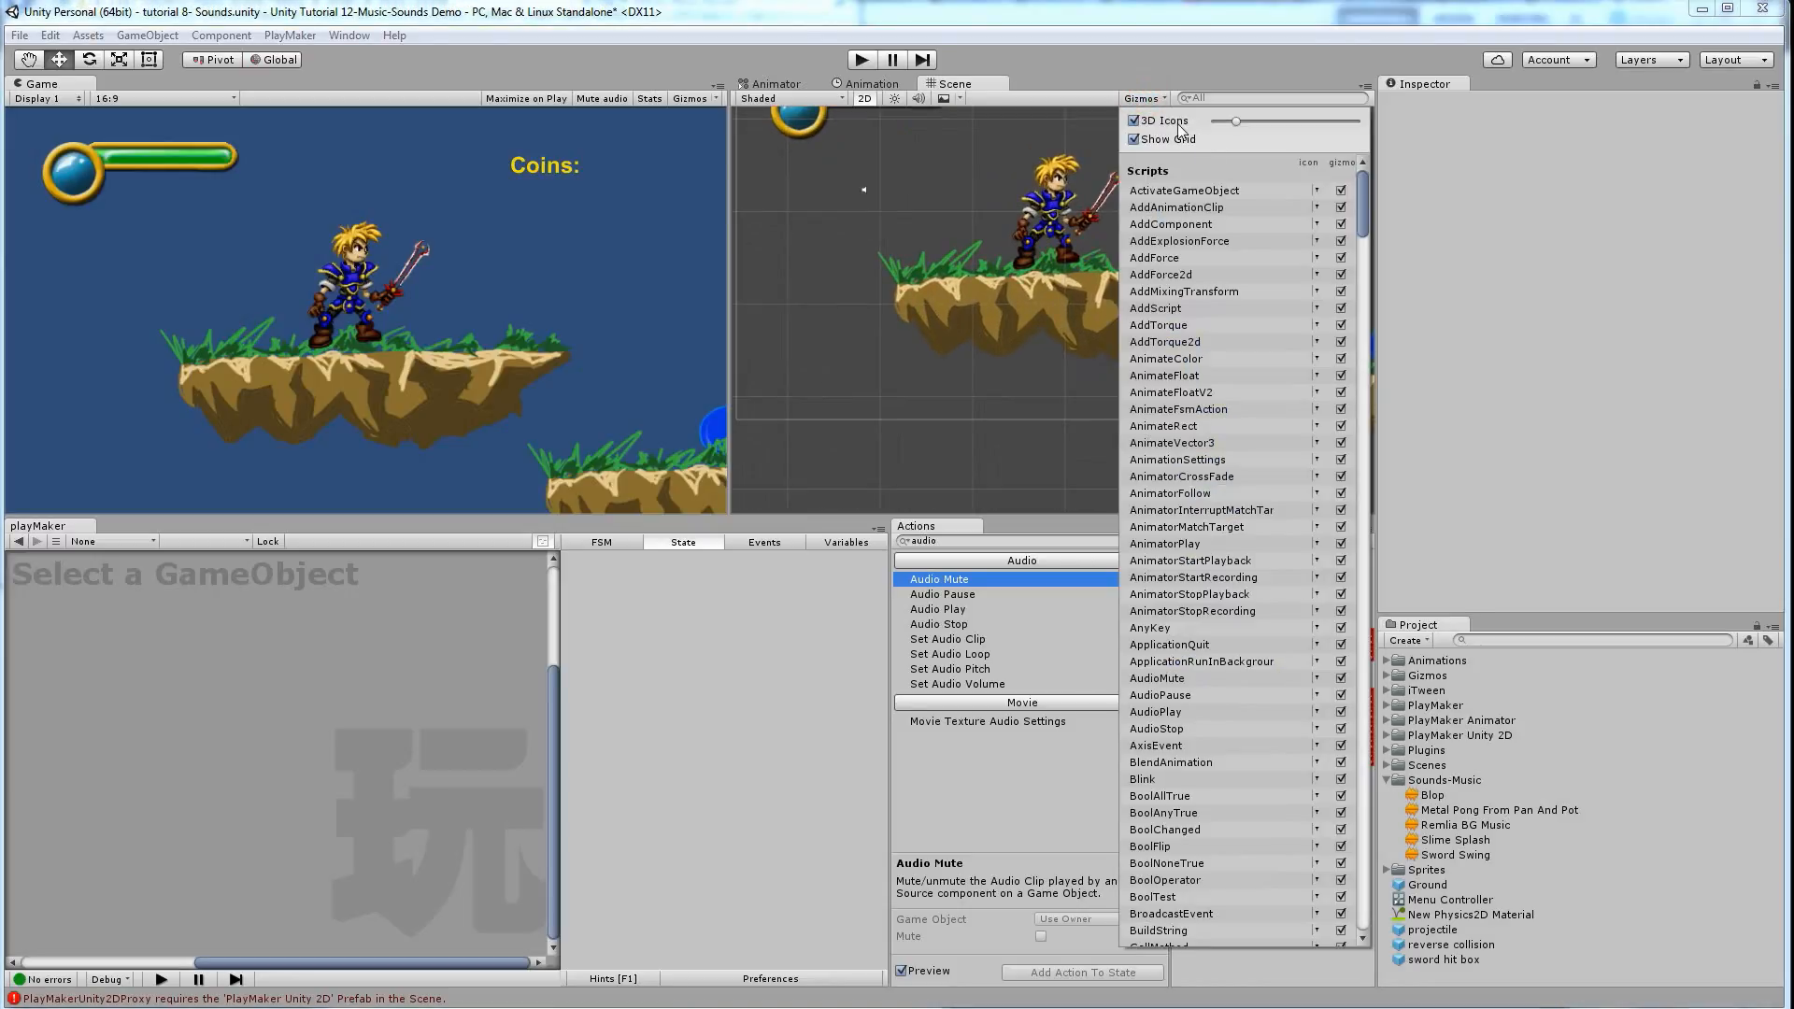
drag(1234, 122, 1275, 126)
click(1134, 121)
click(990, 165)
scroll(1118, 254, down, 1)
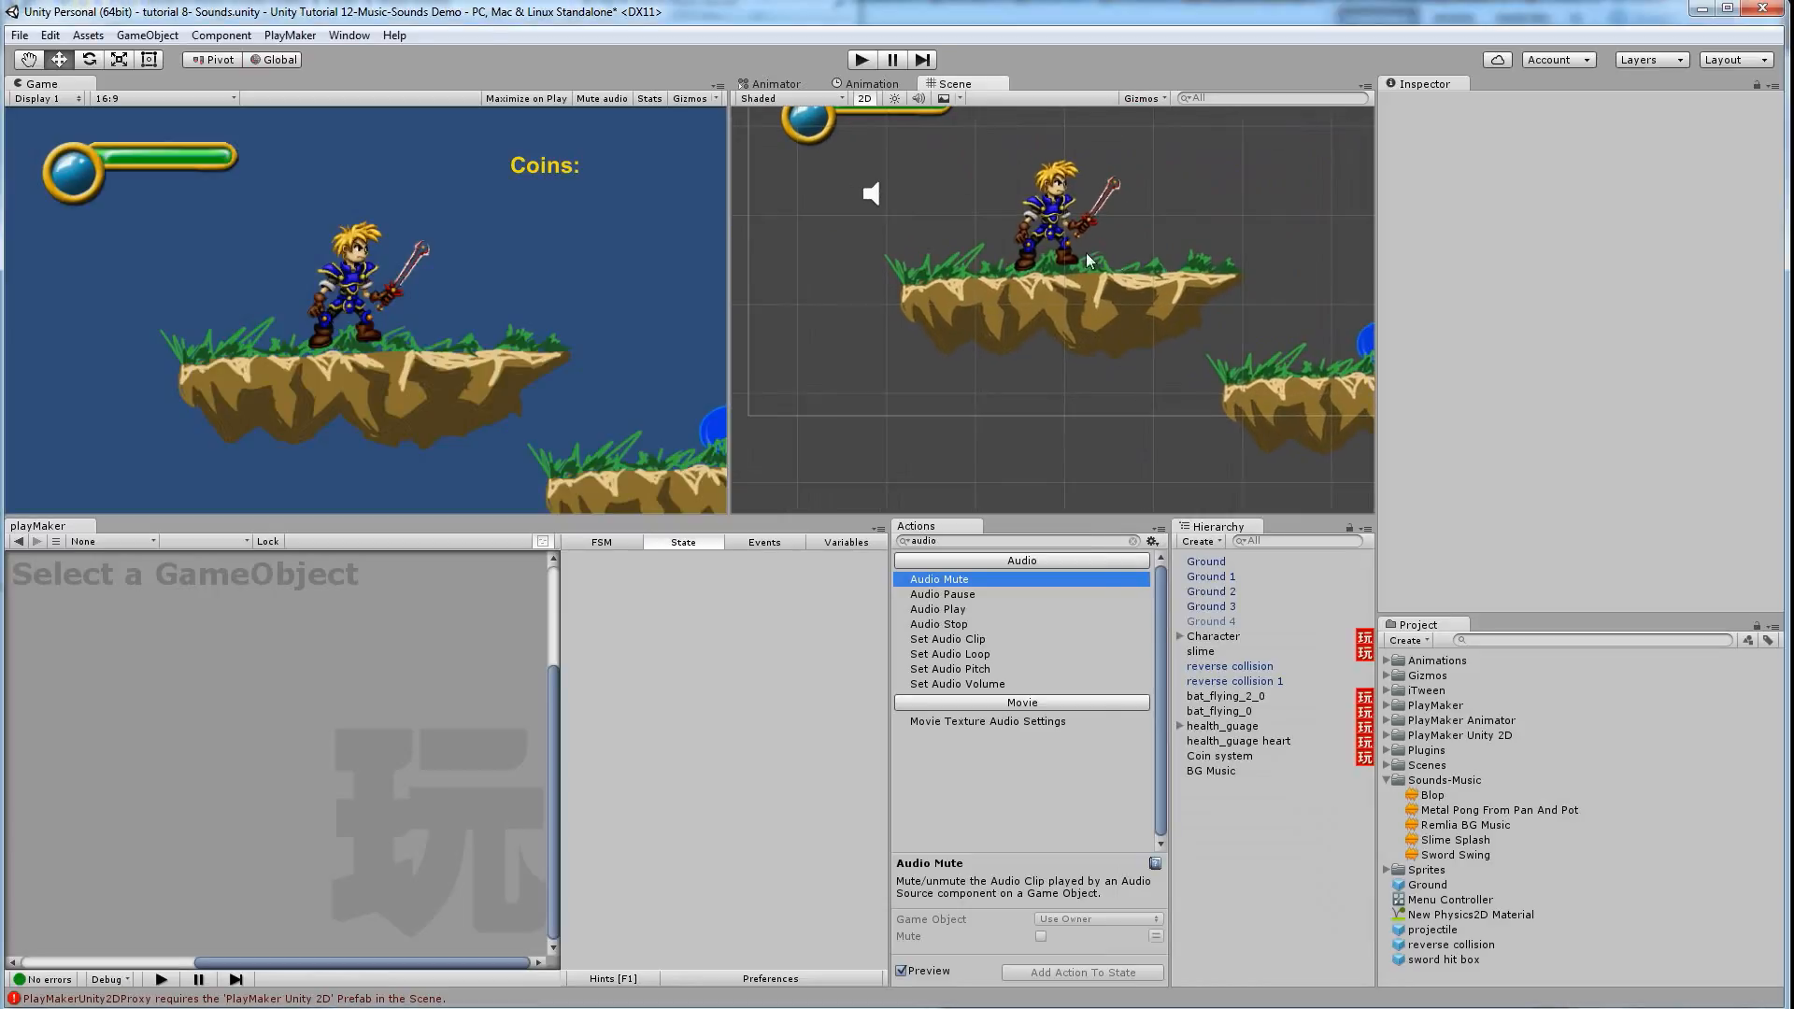
click(873, 194)
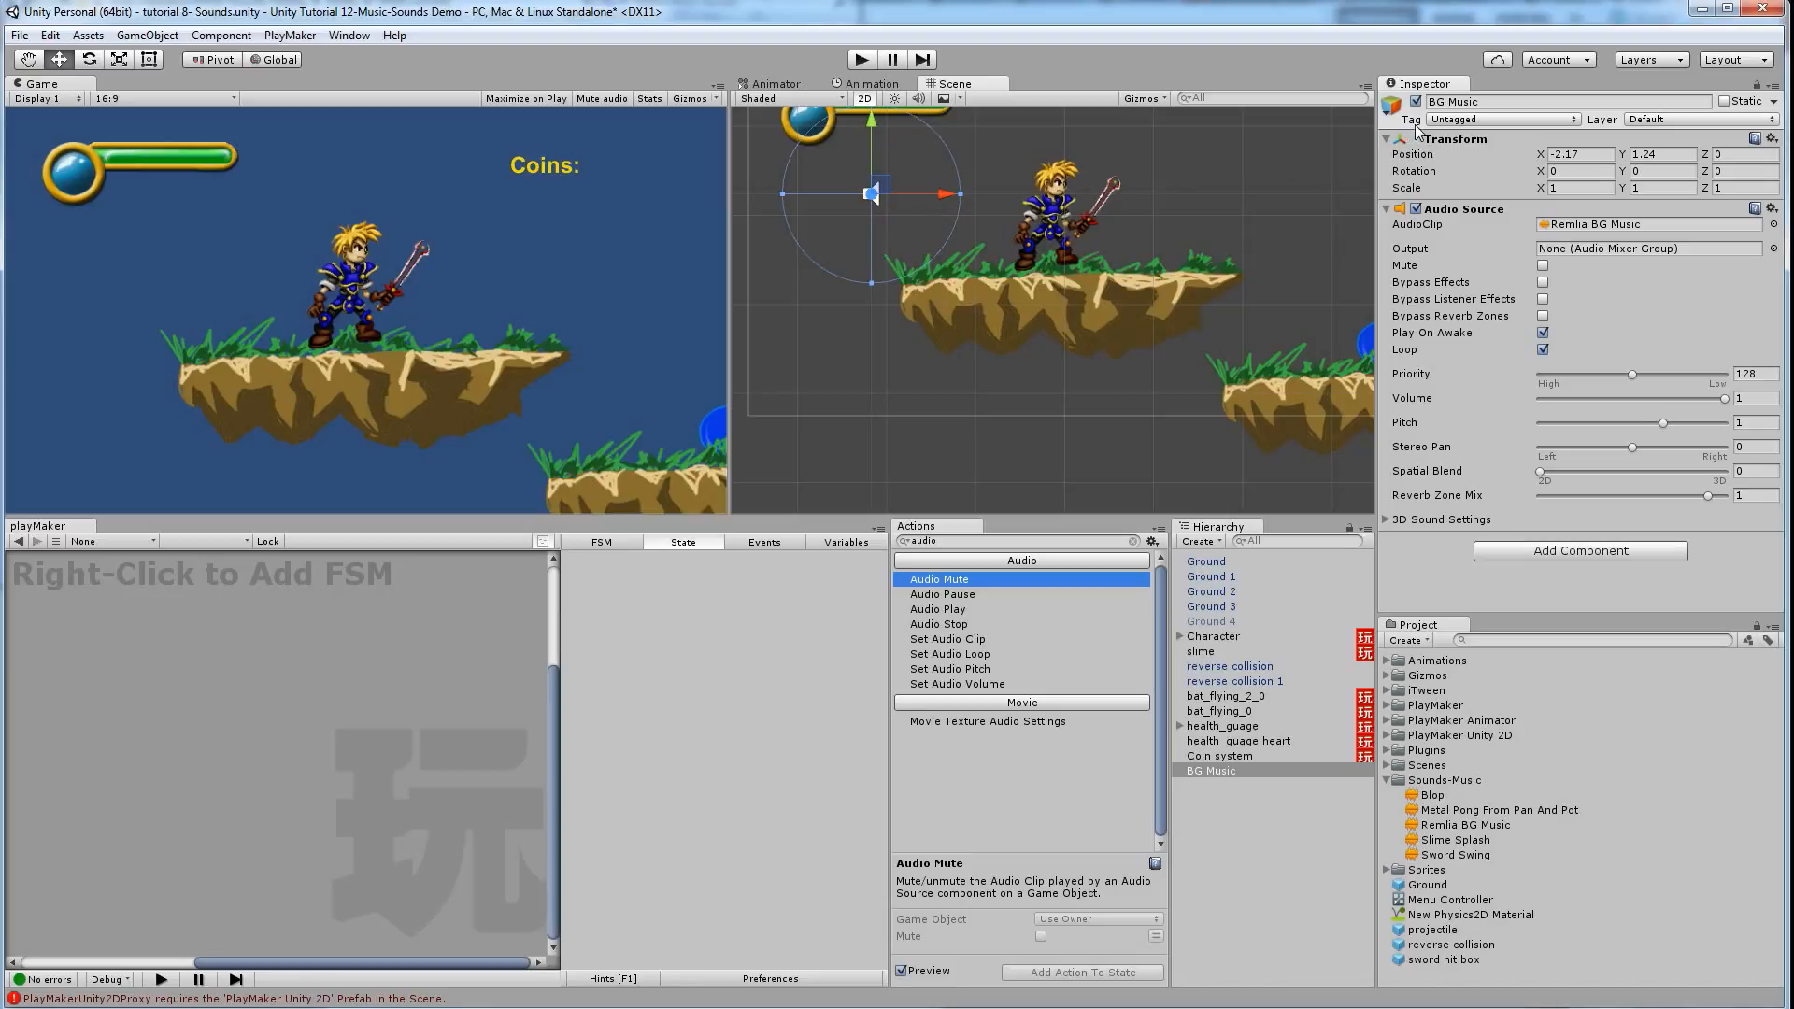
click(1119, 416)
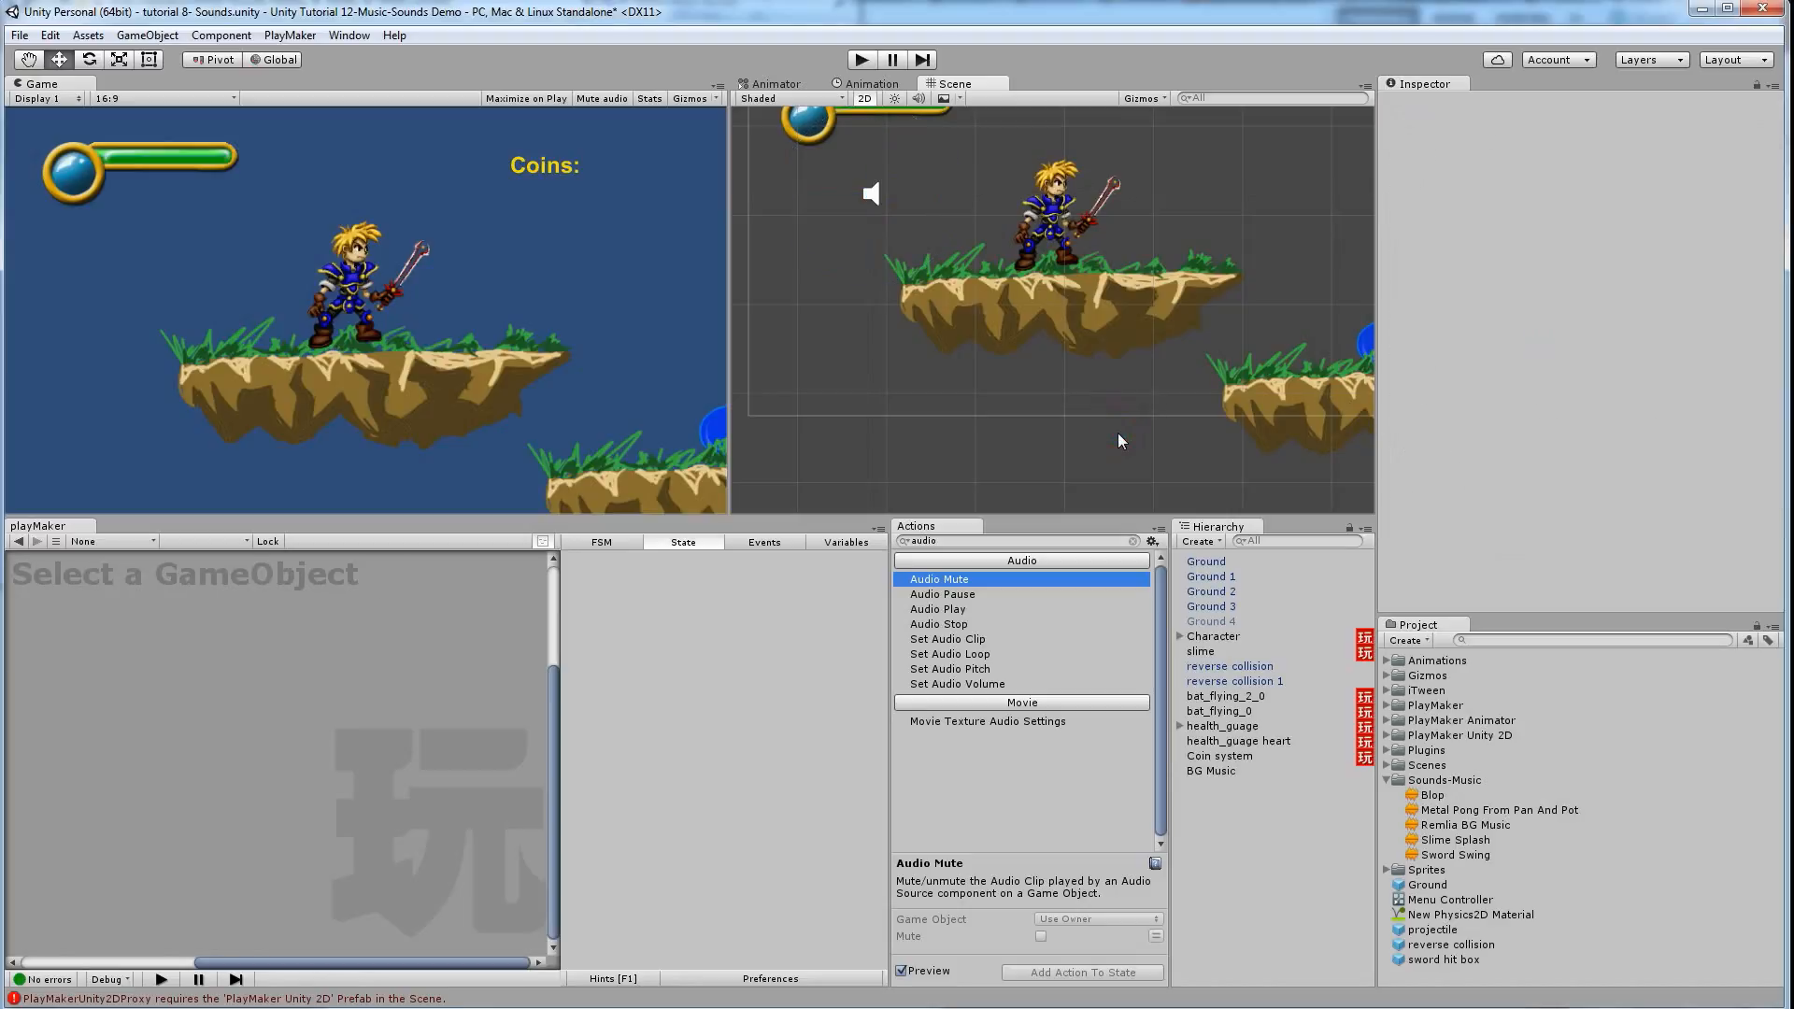
Add an Audio Play action at the top of the attack state in the Character's attacking FSM
click(1054, 215)
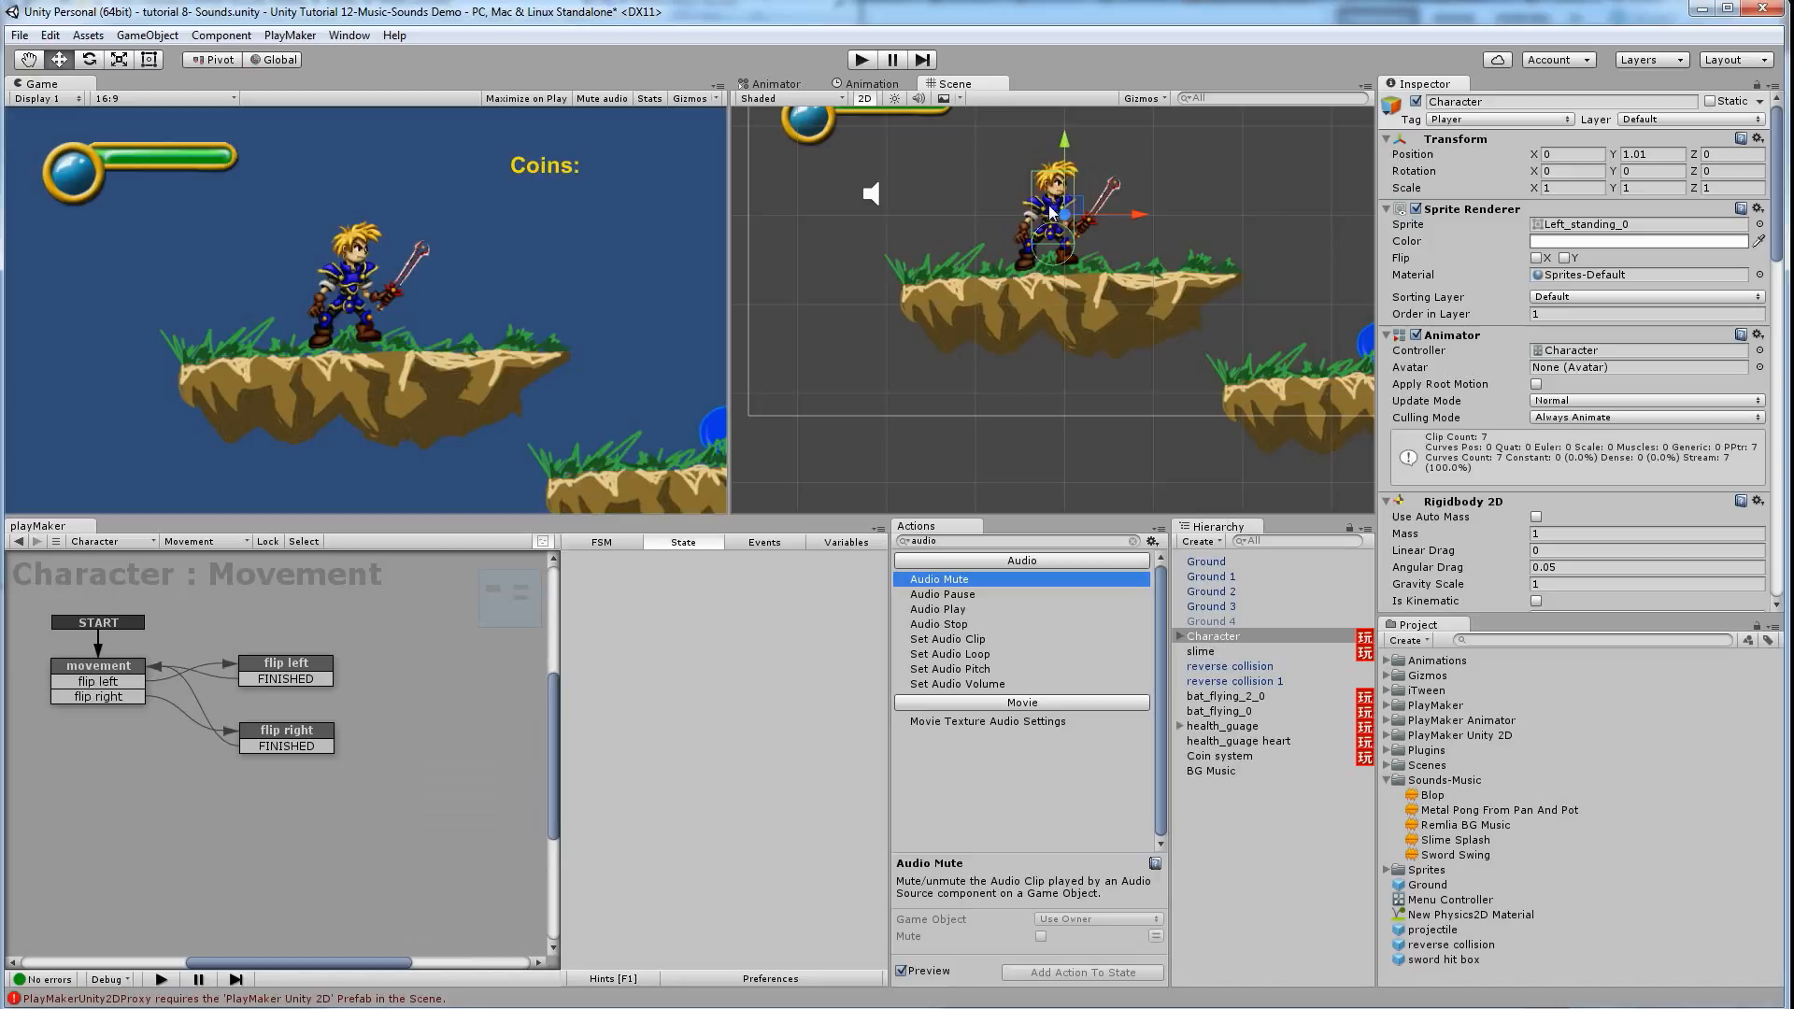
click(219, 541)
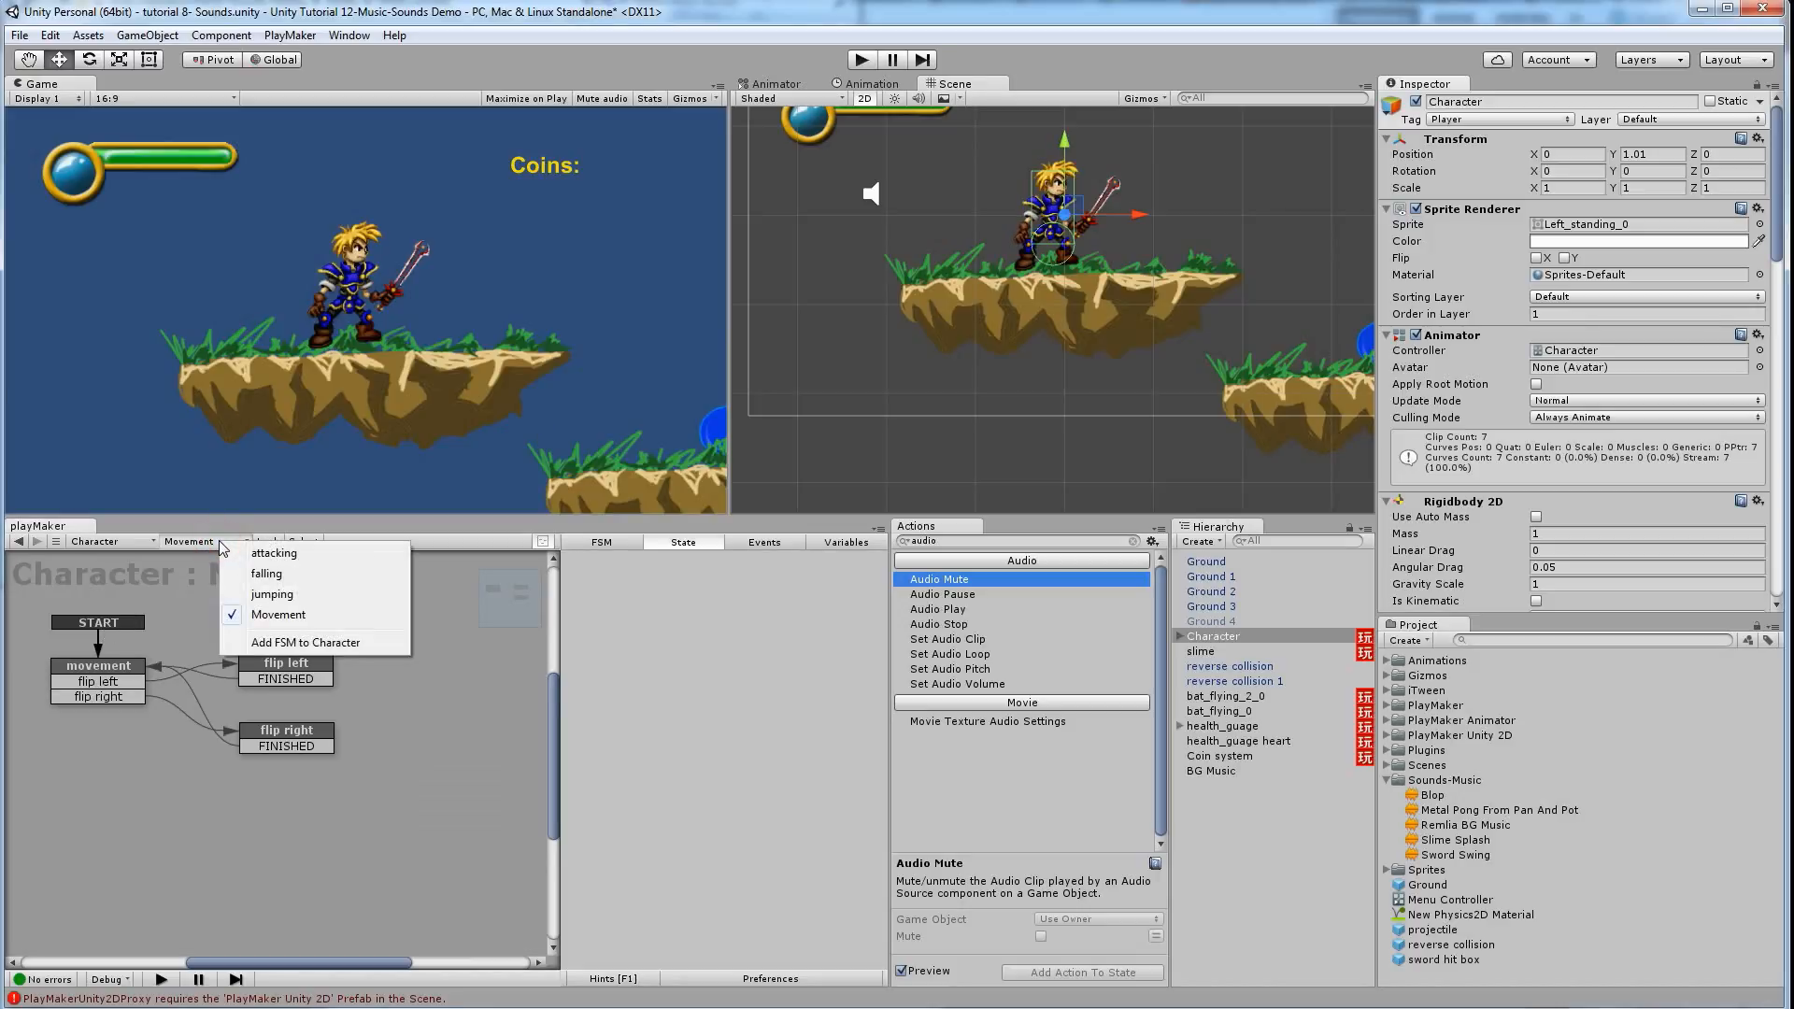
click(272, 554)
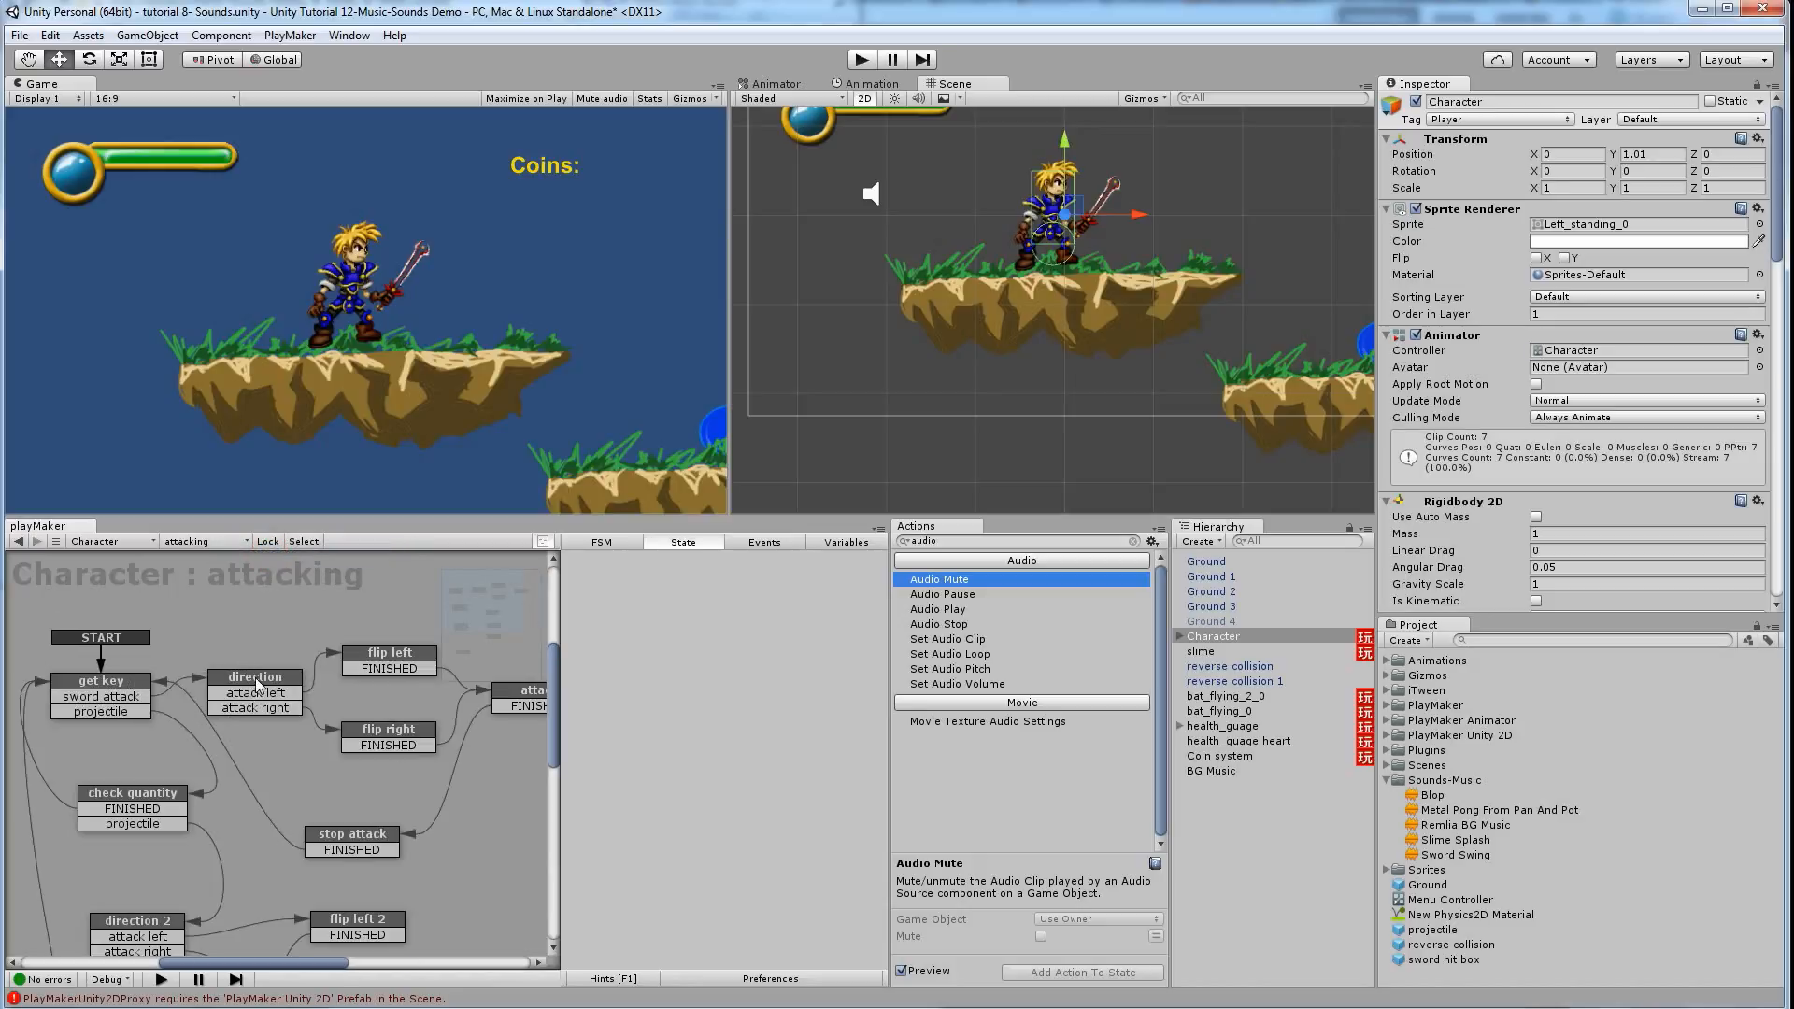
middle_drag(473, 785, 378, 771)
click(432, 684)
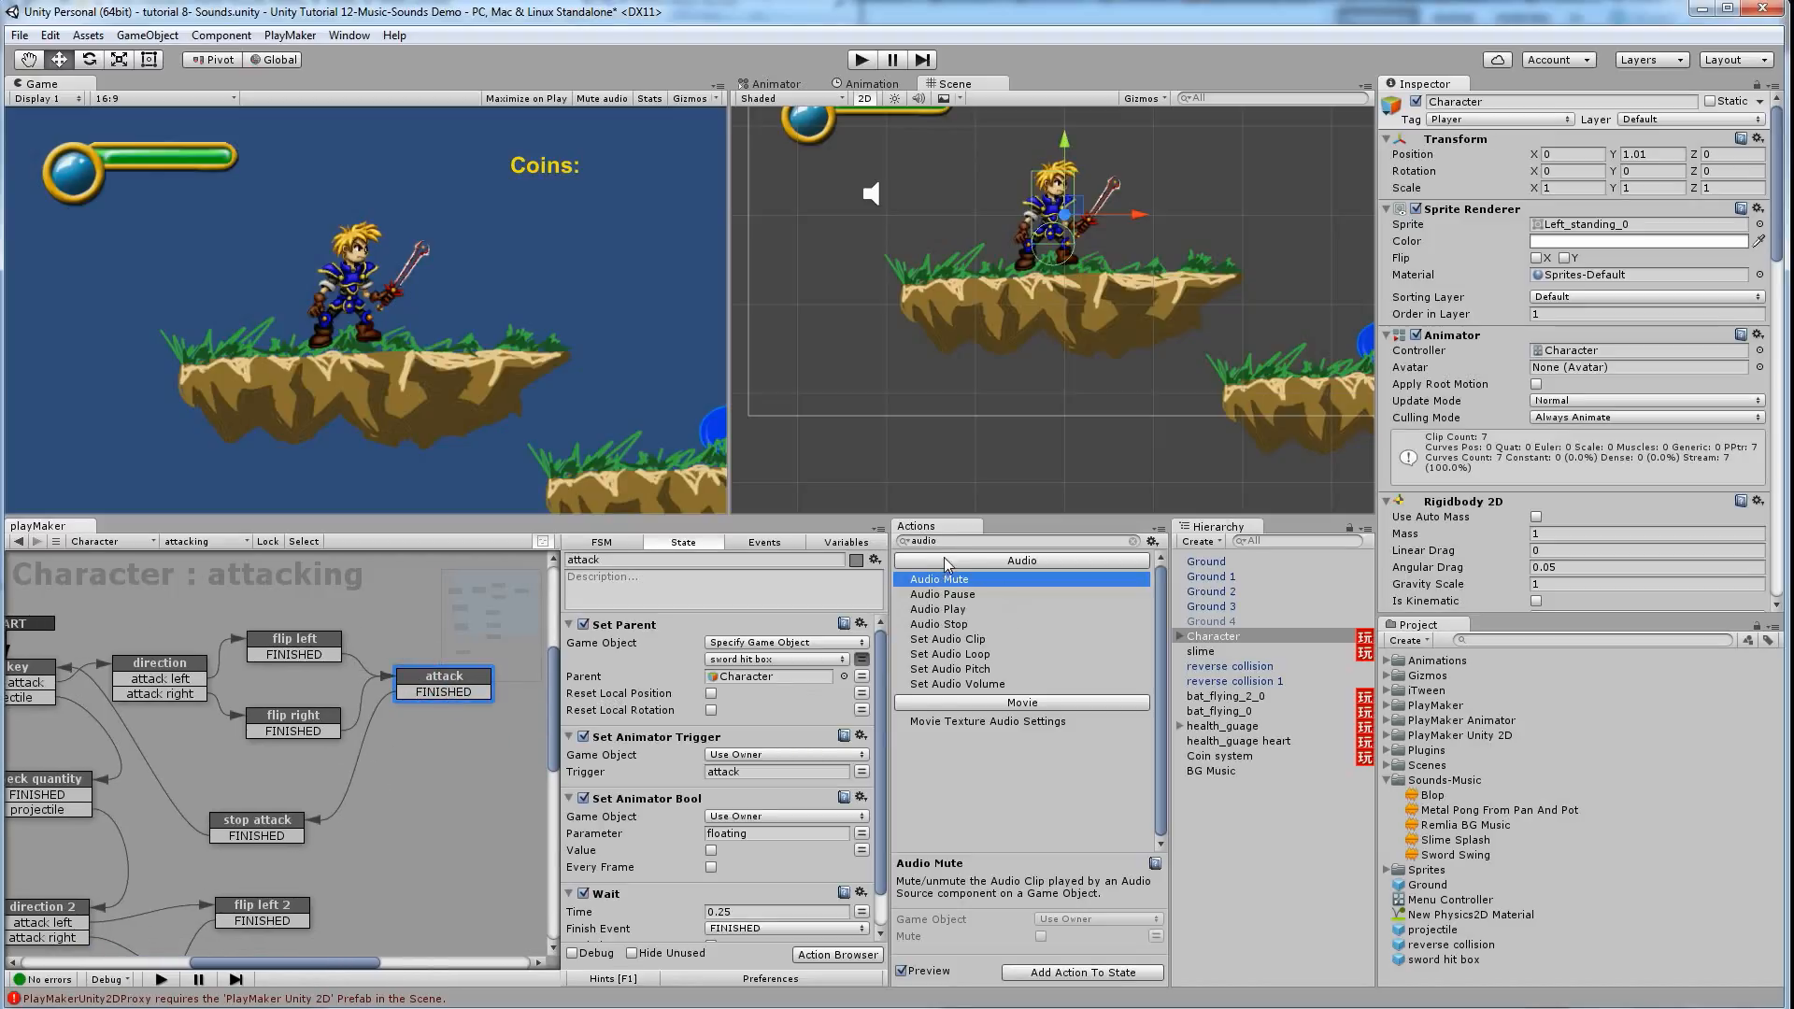
click(925, 541)
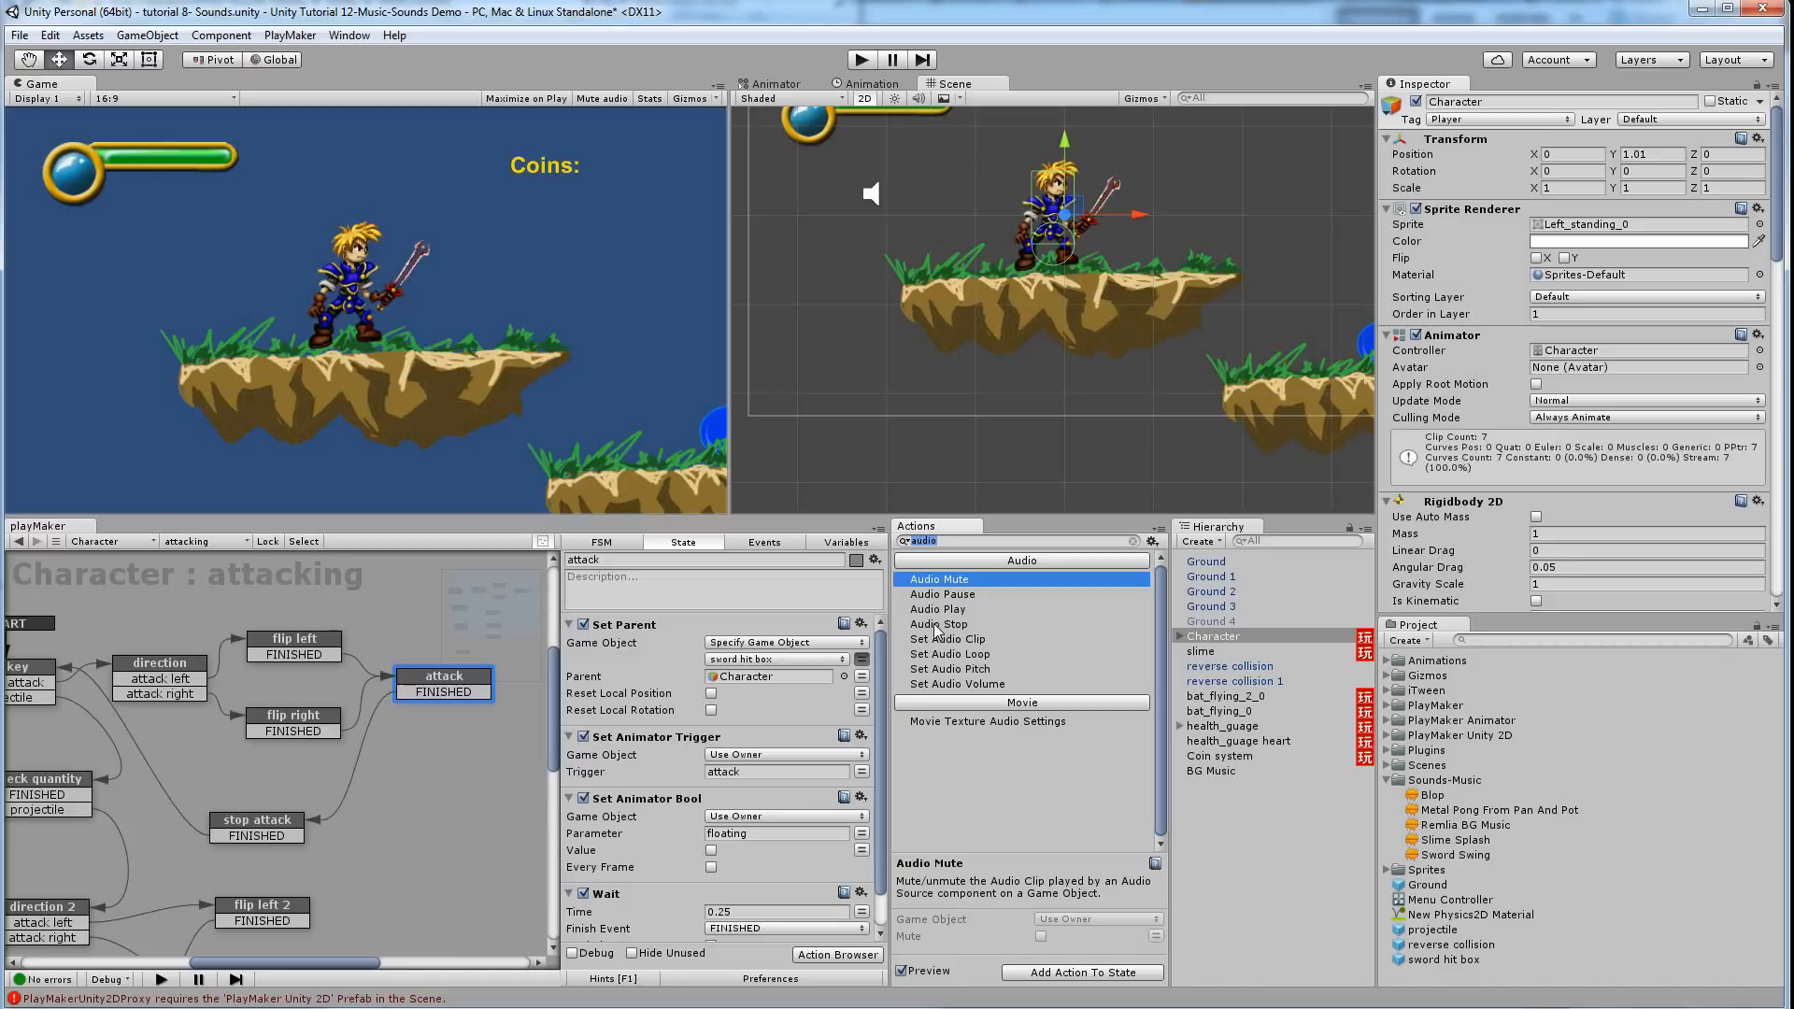
drag(937, 610, 717, 647)
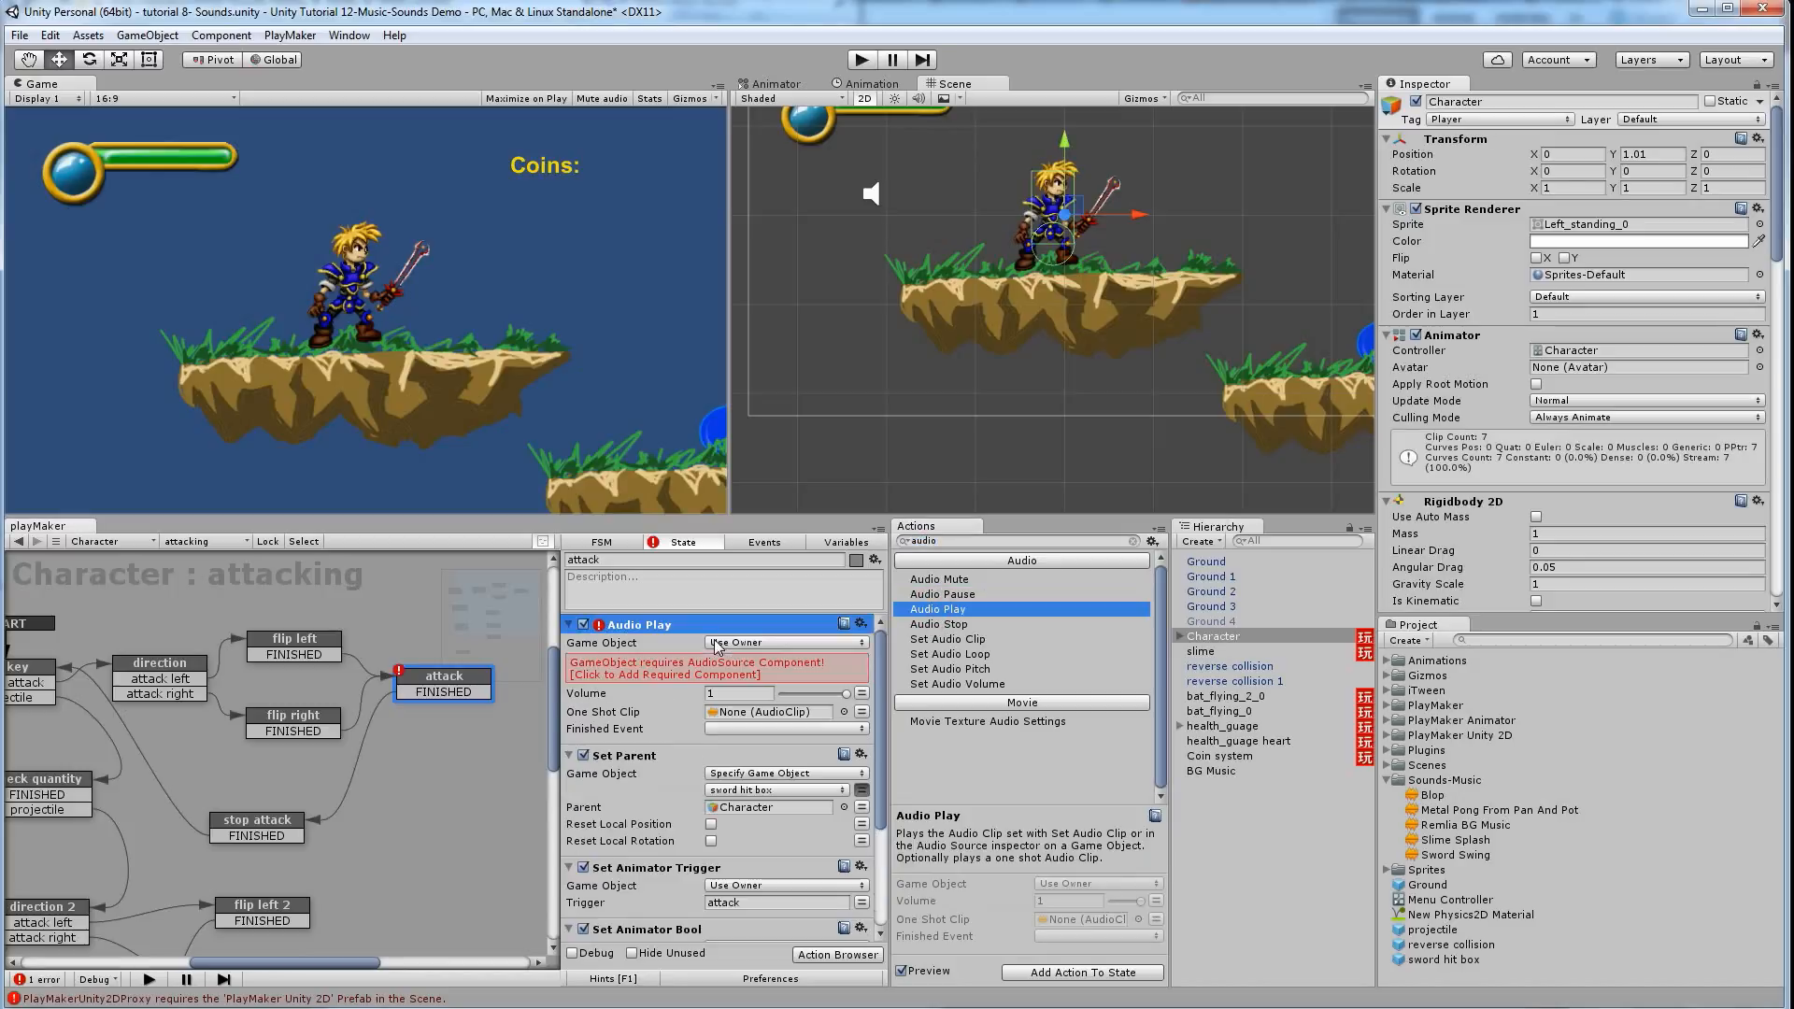
Search the actions for "sound", clear the search and expand the Audio category to review its actions
click(960, 543)
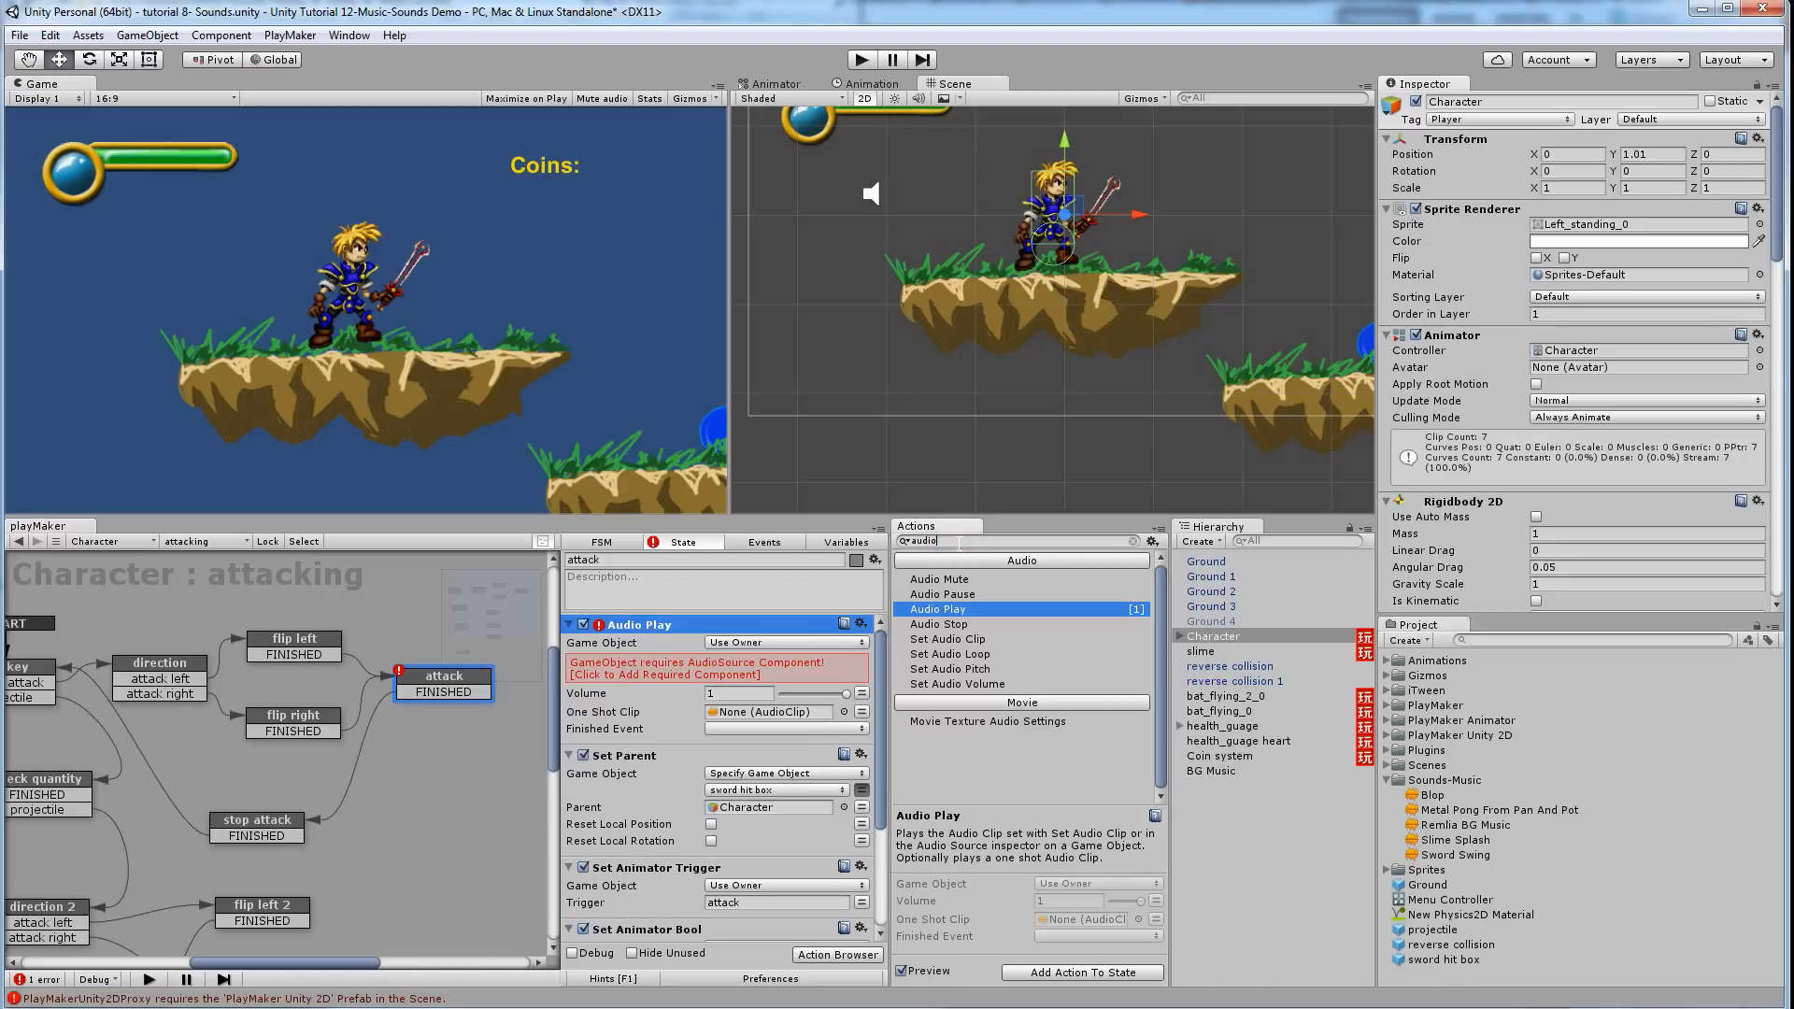
key(BackSpace)
key(BackSpace)
key(BackSpace)
key(BackSpace)
key(BackSpace)
text(sound)
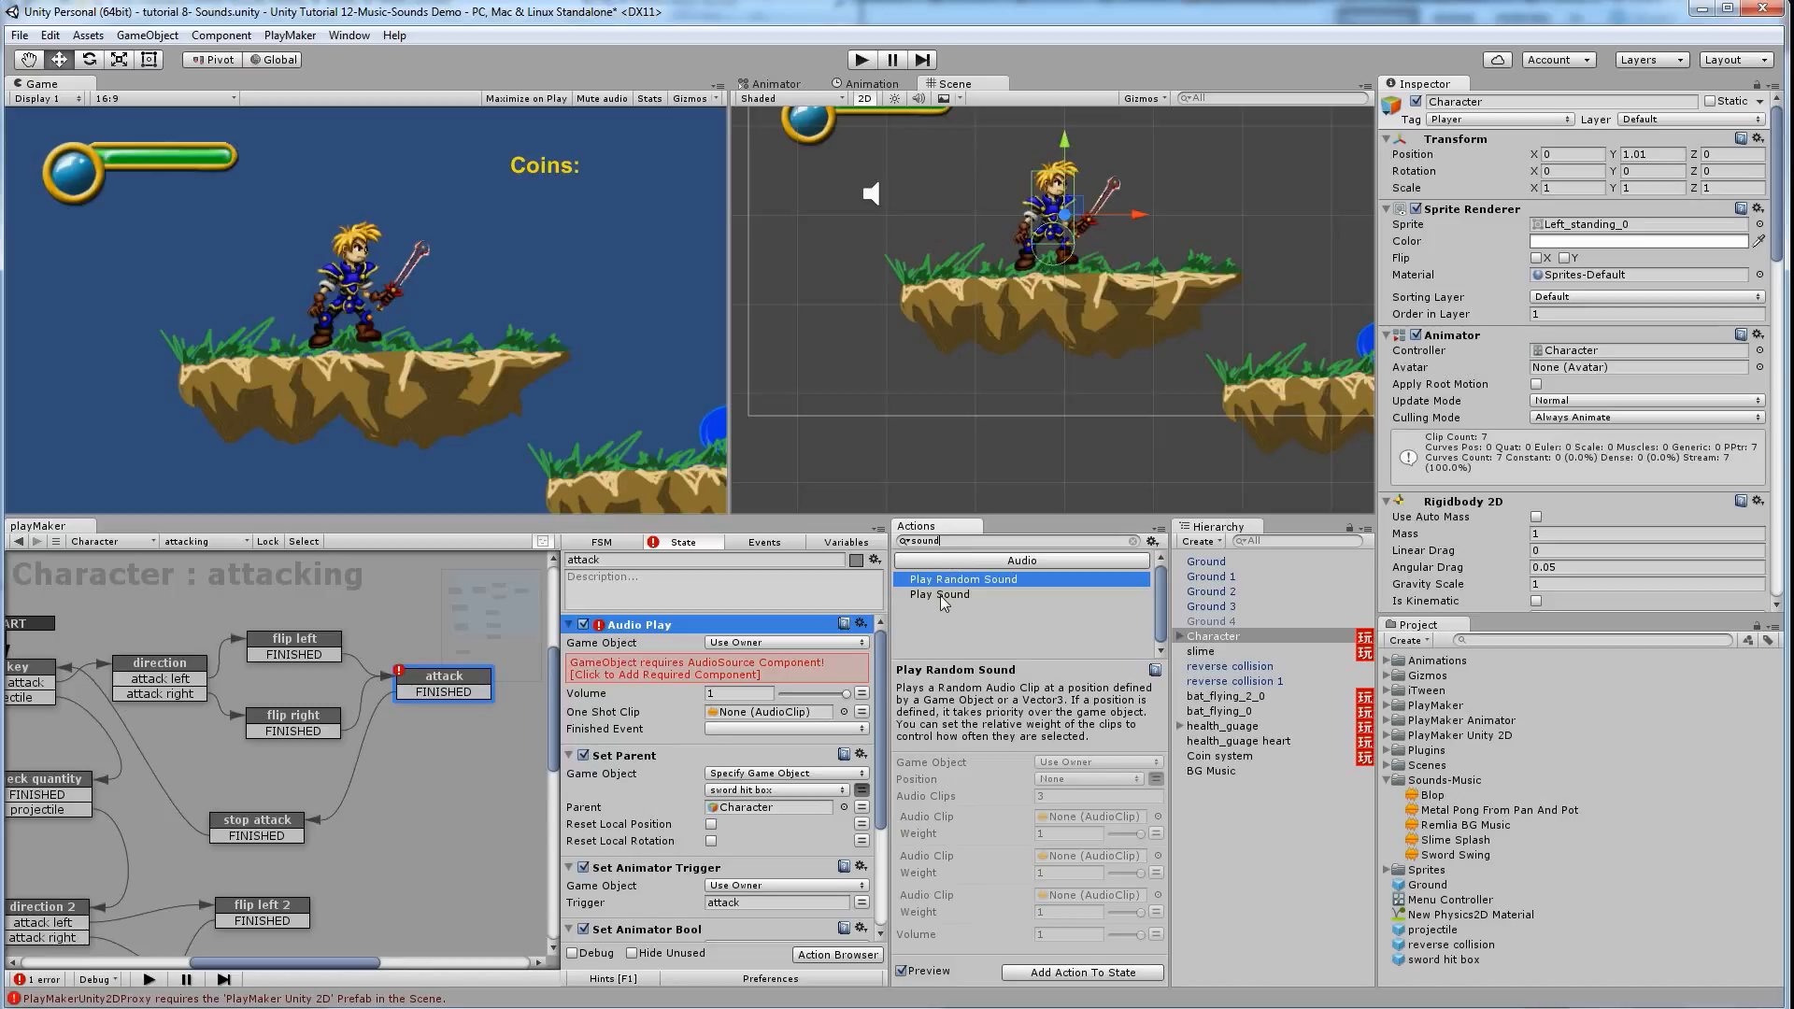
click(955, 541)
key(BackSpace)
key(BackSpace)
key(BackSpace)
key(BackSpace)
key(BackSpace)
click(1012, 640)
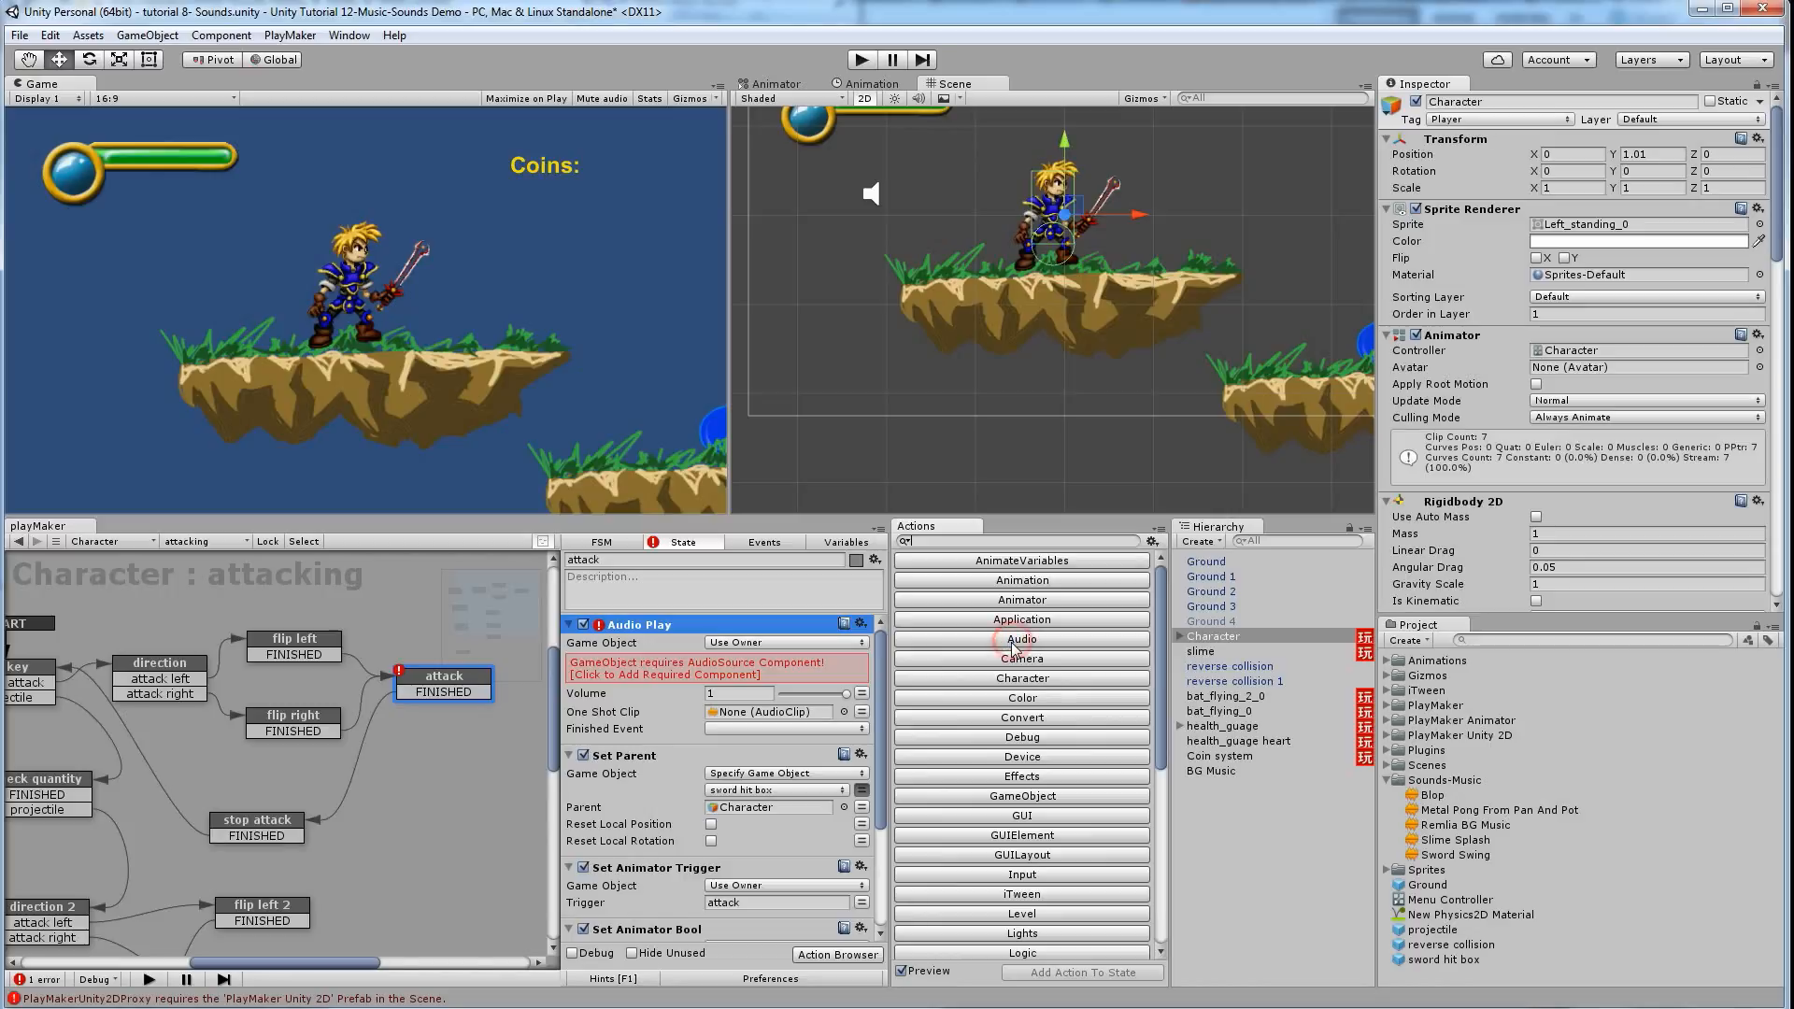
click(1013, 640)
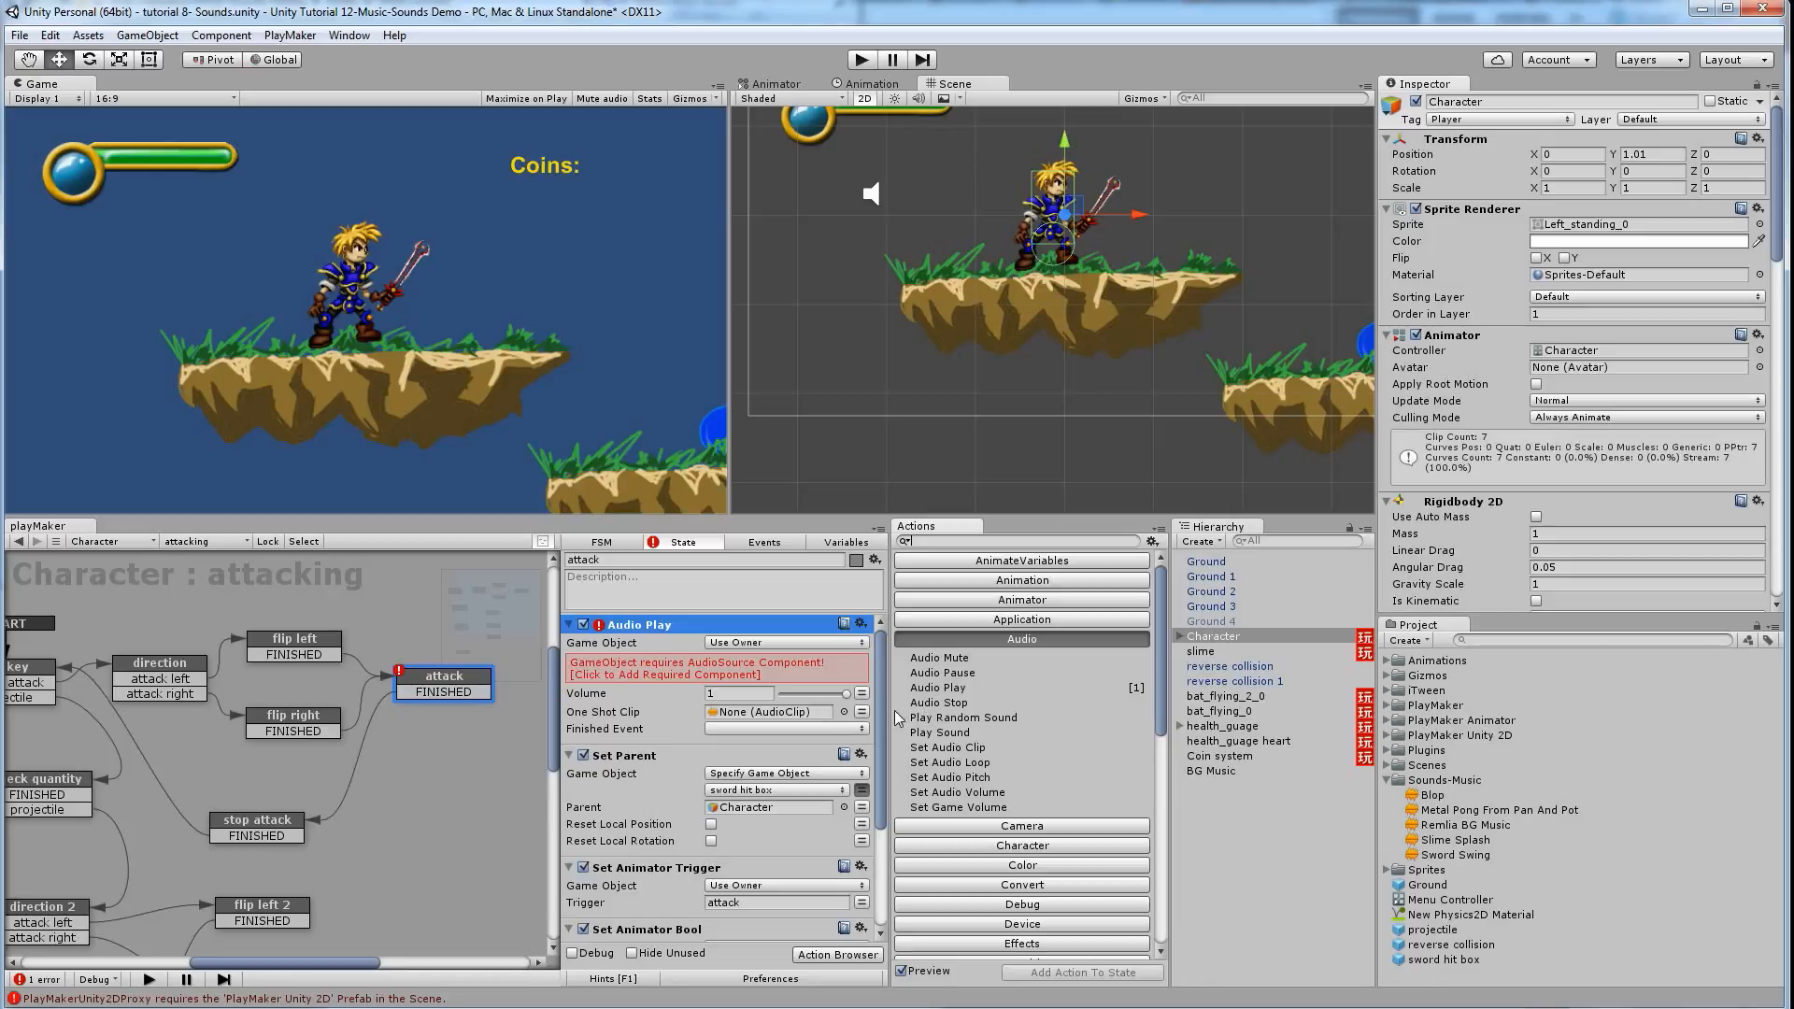
Add the required Audio Source component to the Character and assign Sword Swing as the Audio Play action's One Shot Clip
click(666, 668)
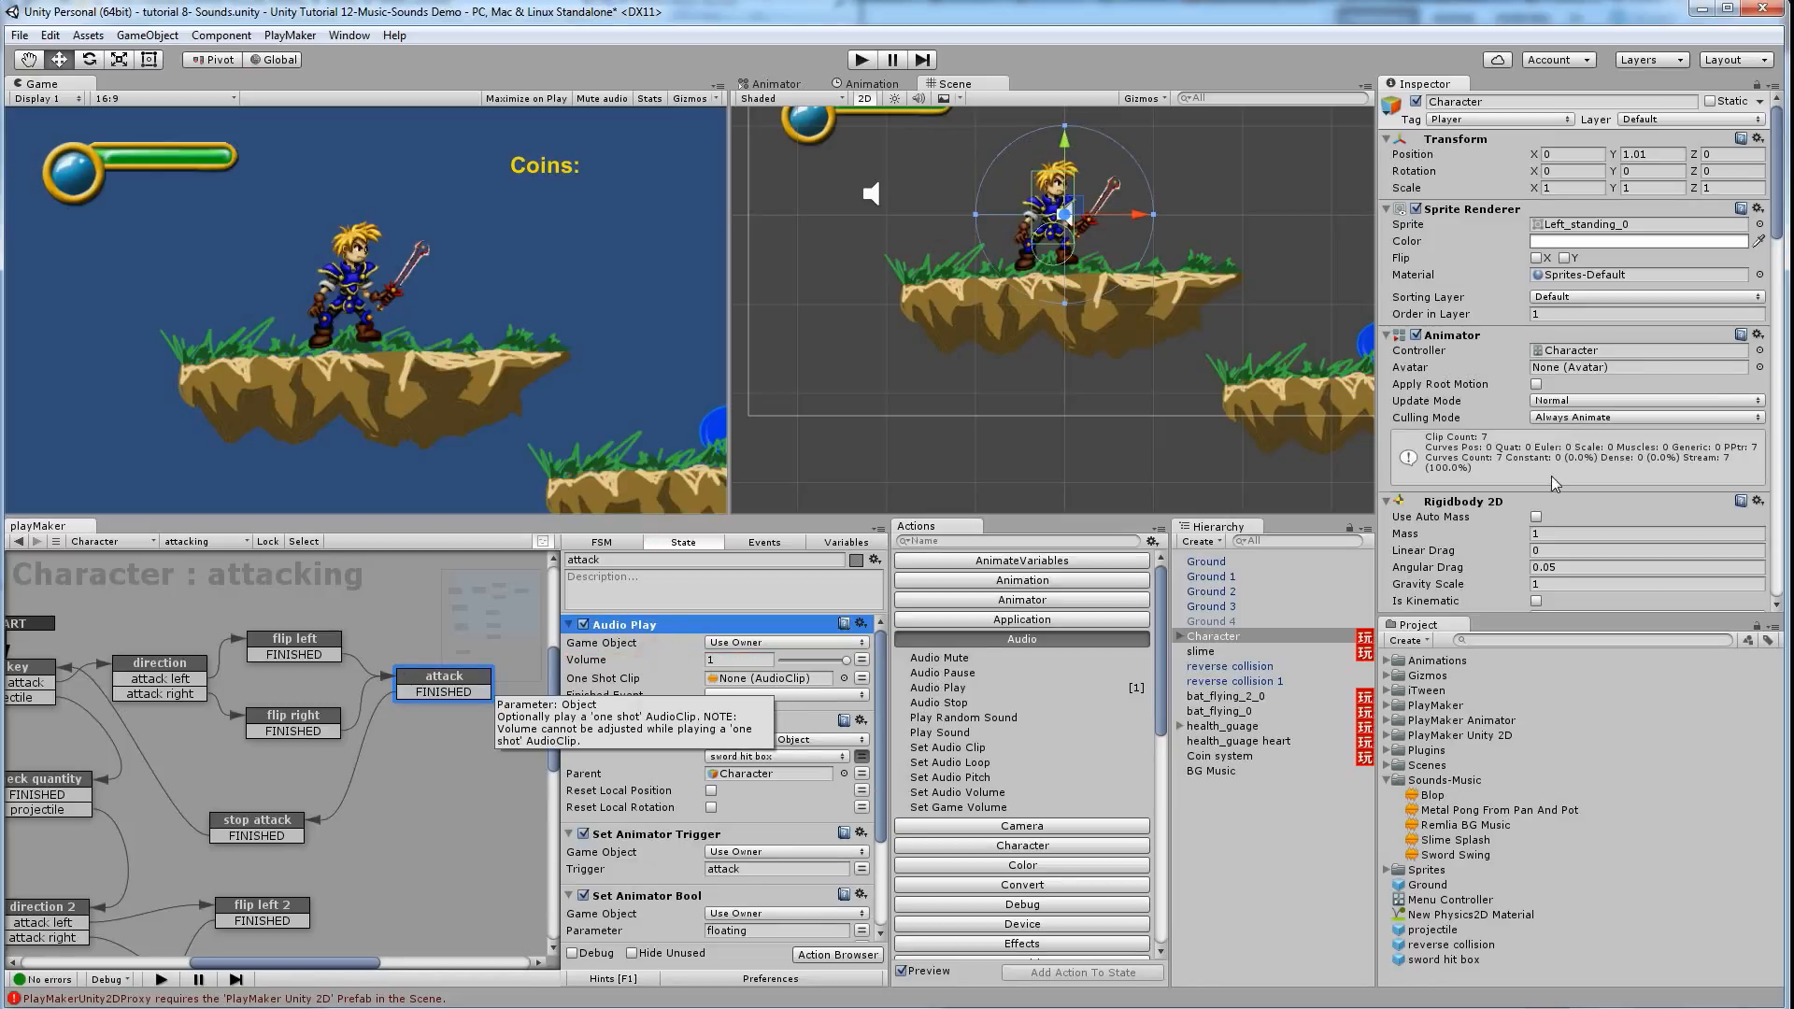
scroll(1563, 495, down, 10)
scroll(1563, 496, down, 10)
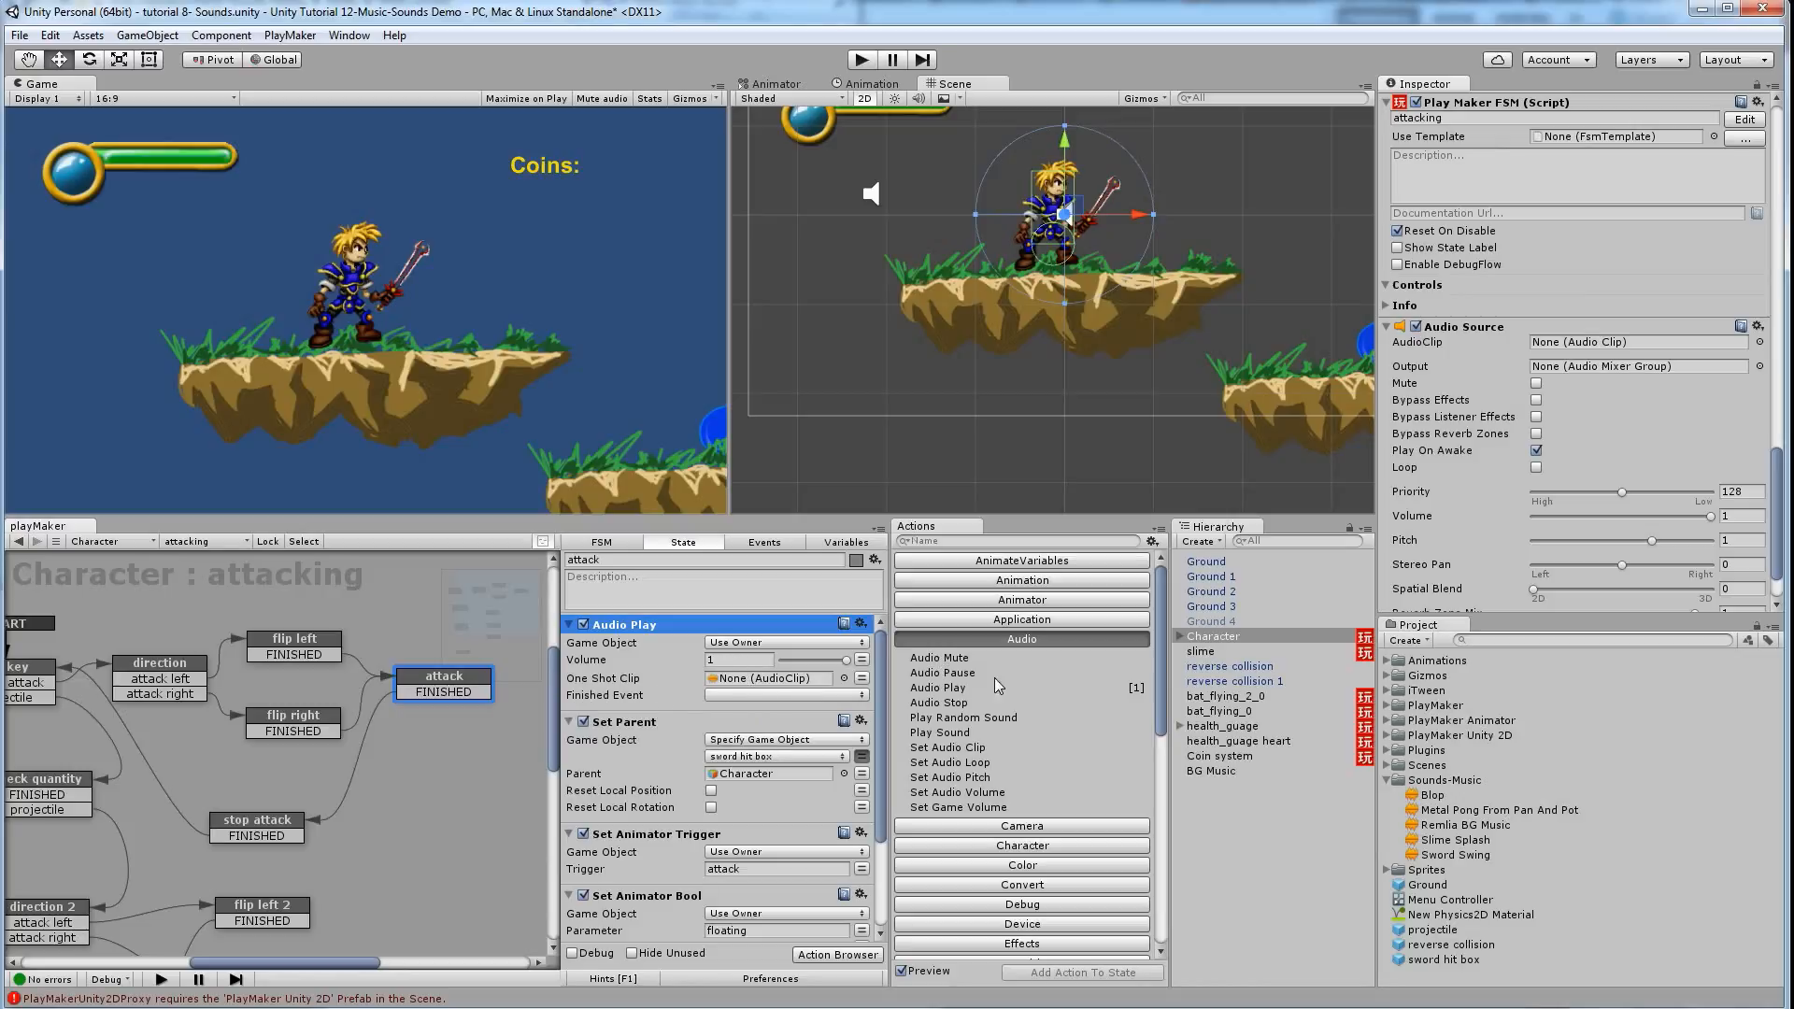
drag(1454, 857, 788, 688)
Add an Audio Play action at the top of the Character's attack 2 state with Sword Swing as its One Shot Clip
middle_drag(162, 763, 267, 709)
scroll(323, 733, down, 4)
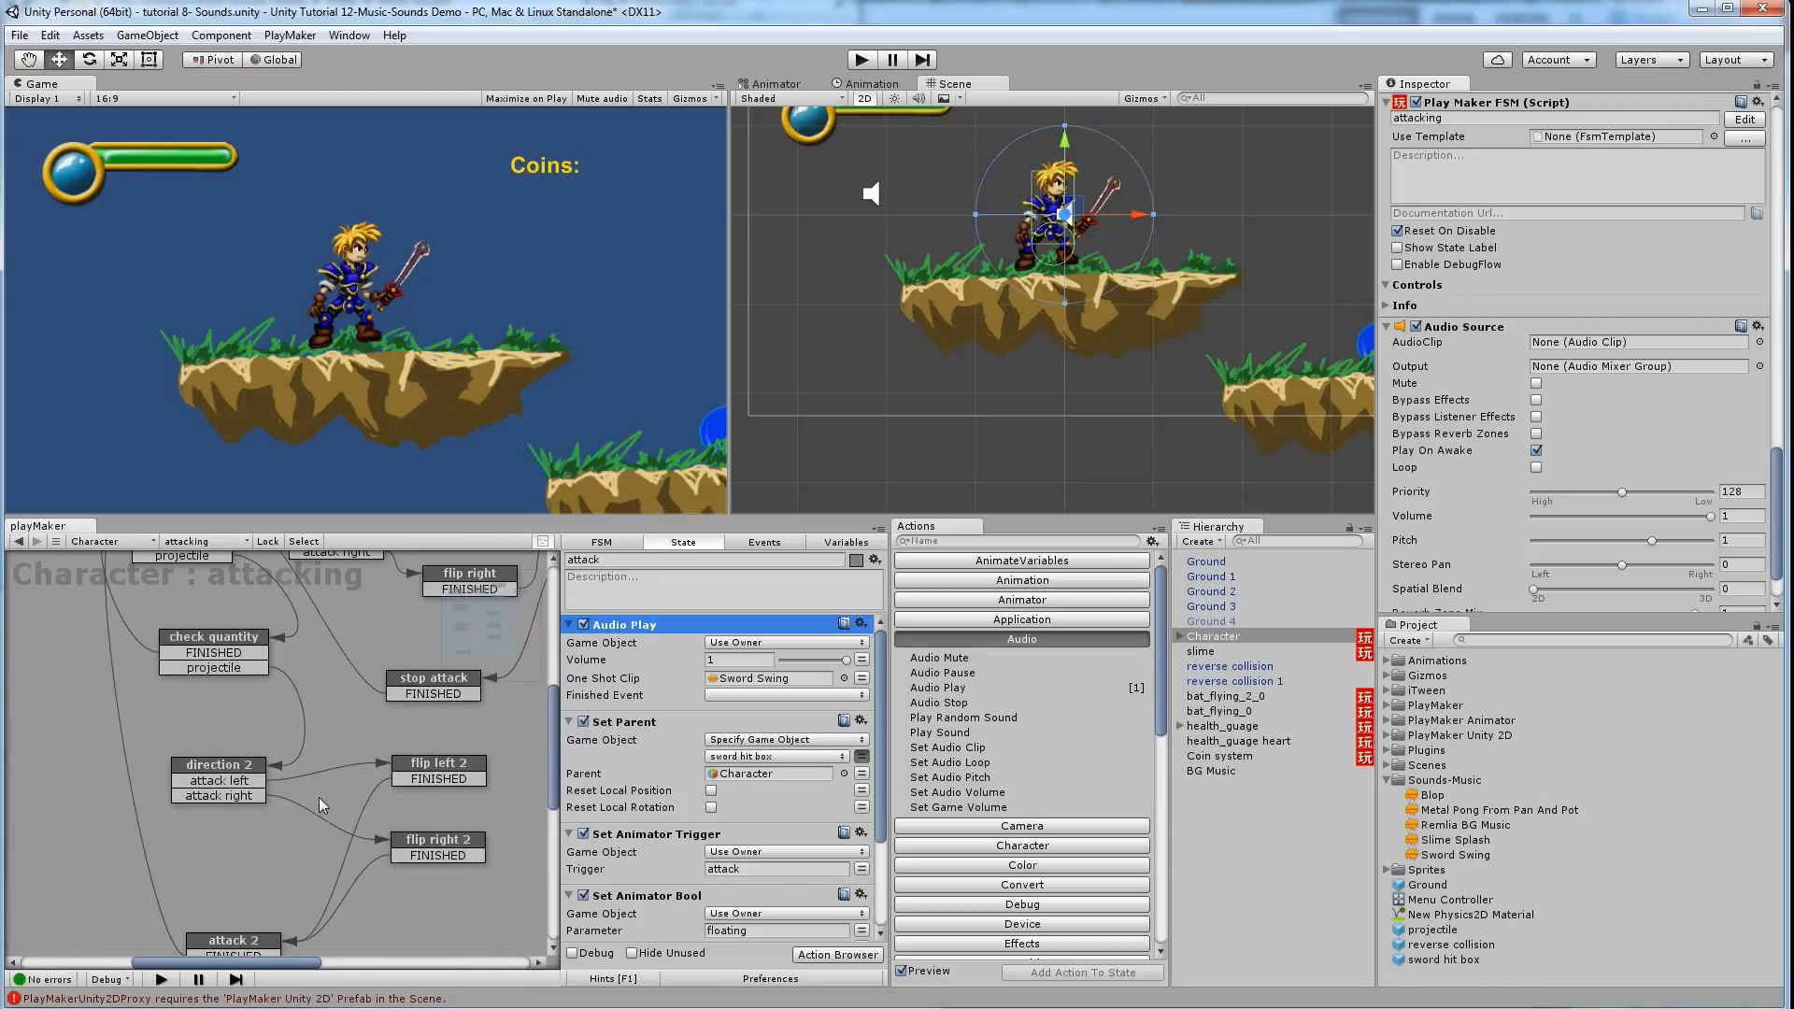
middle_drag(356, 753, 368, 703)
click(277, 891)
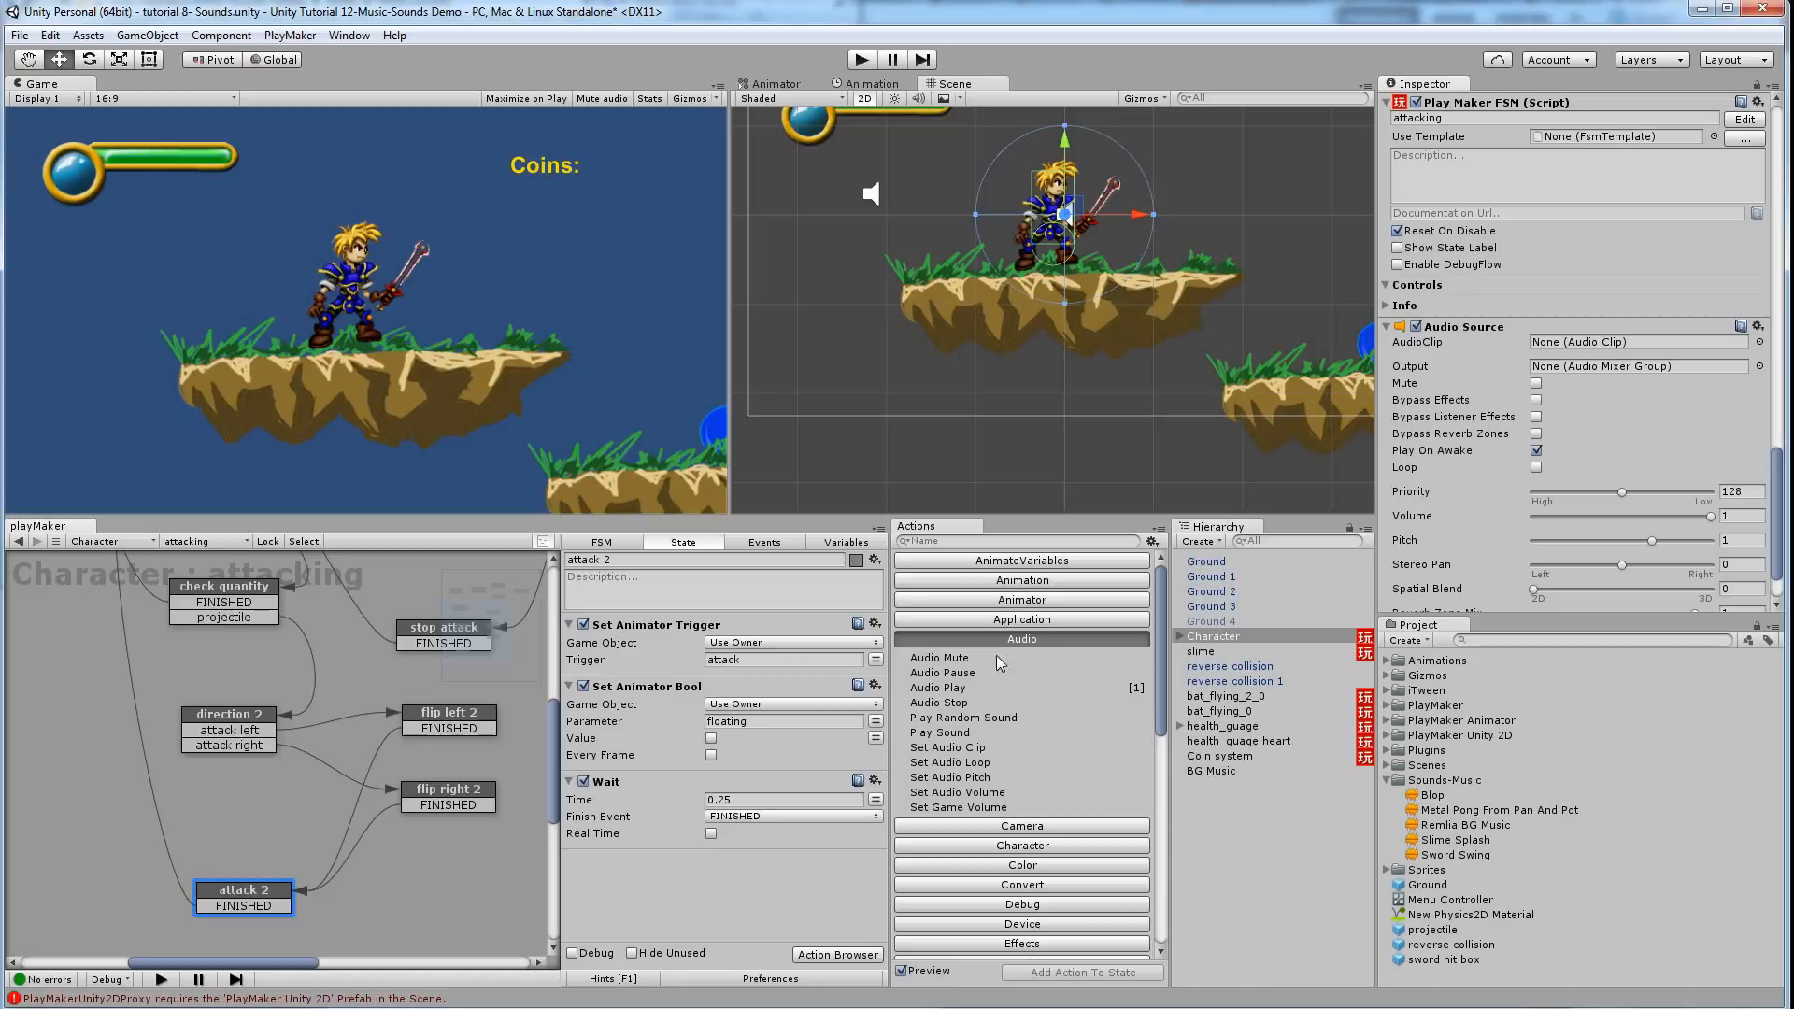
drag(952, 689, 738, 641)
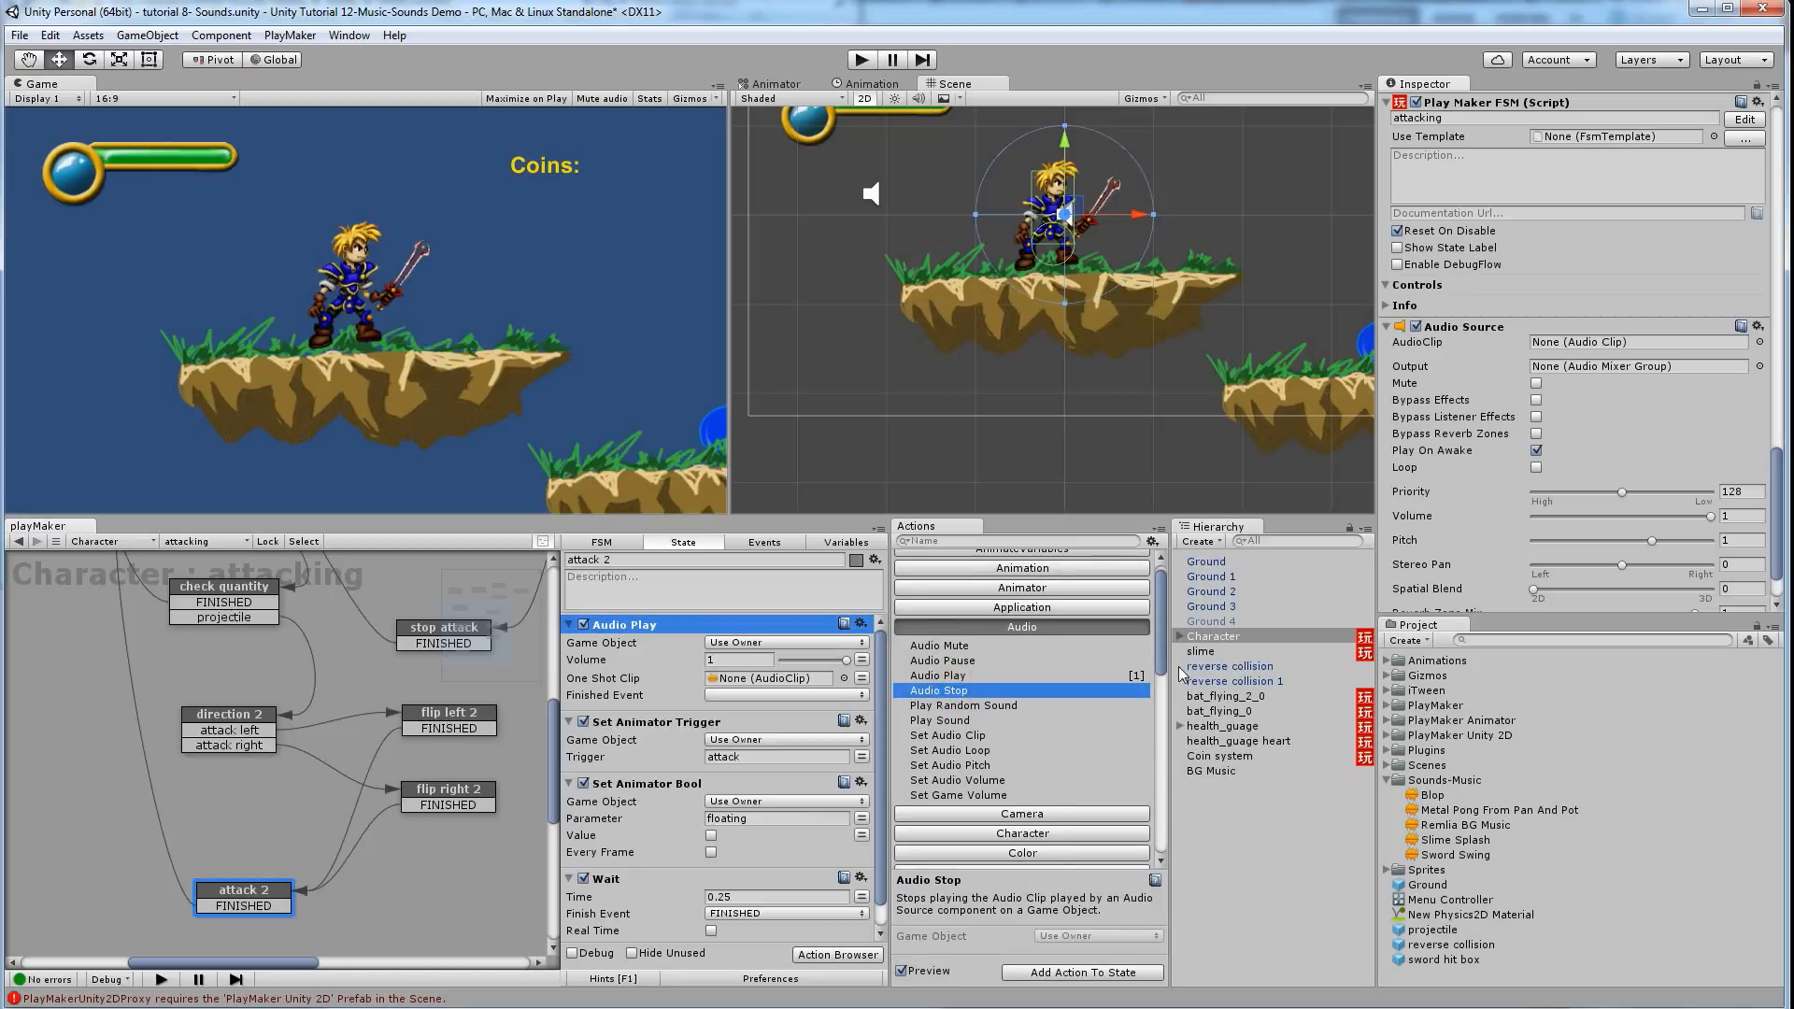
drag(1445, 861, 748, 689)
Play-test the scene, moving, jumping and attacking repeatedly to check the sword swing sound, and stop the playback
click(862, 60)
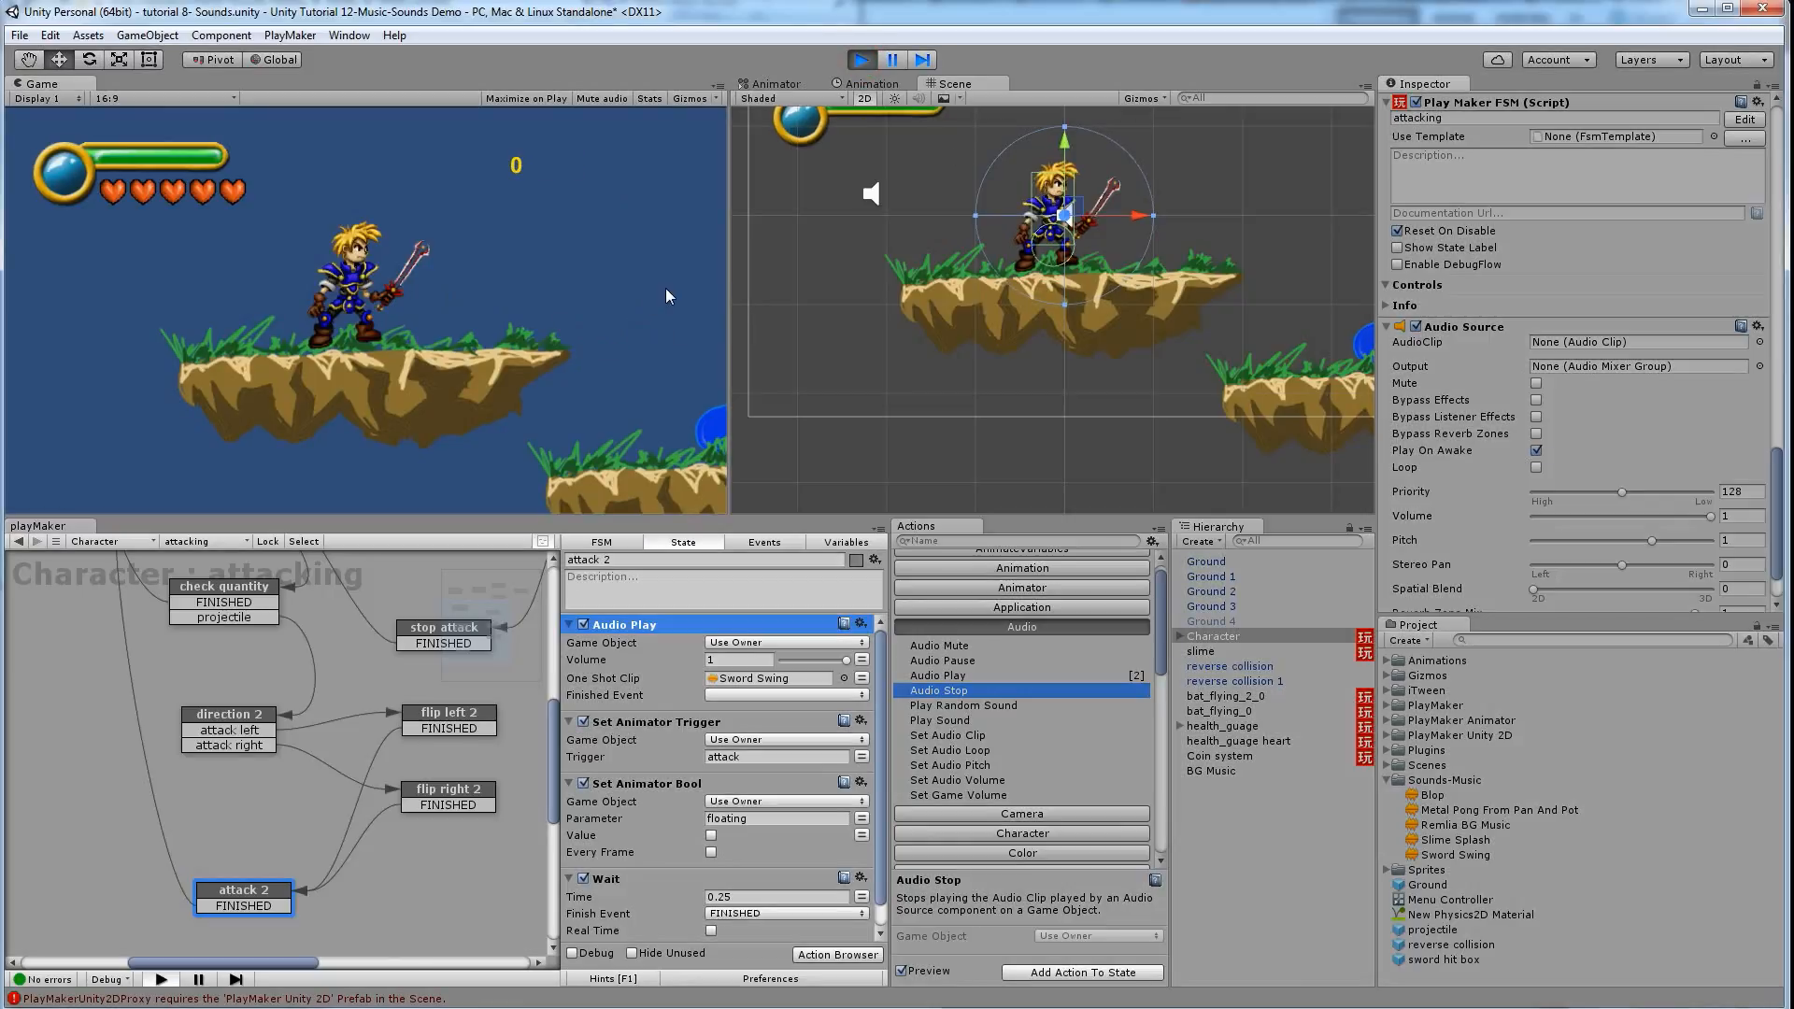
key(space)
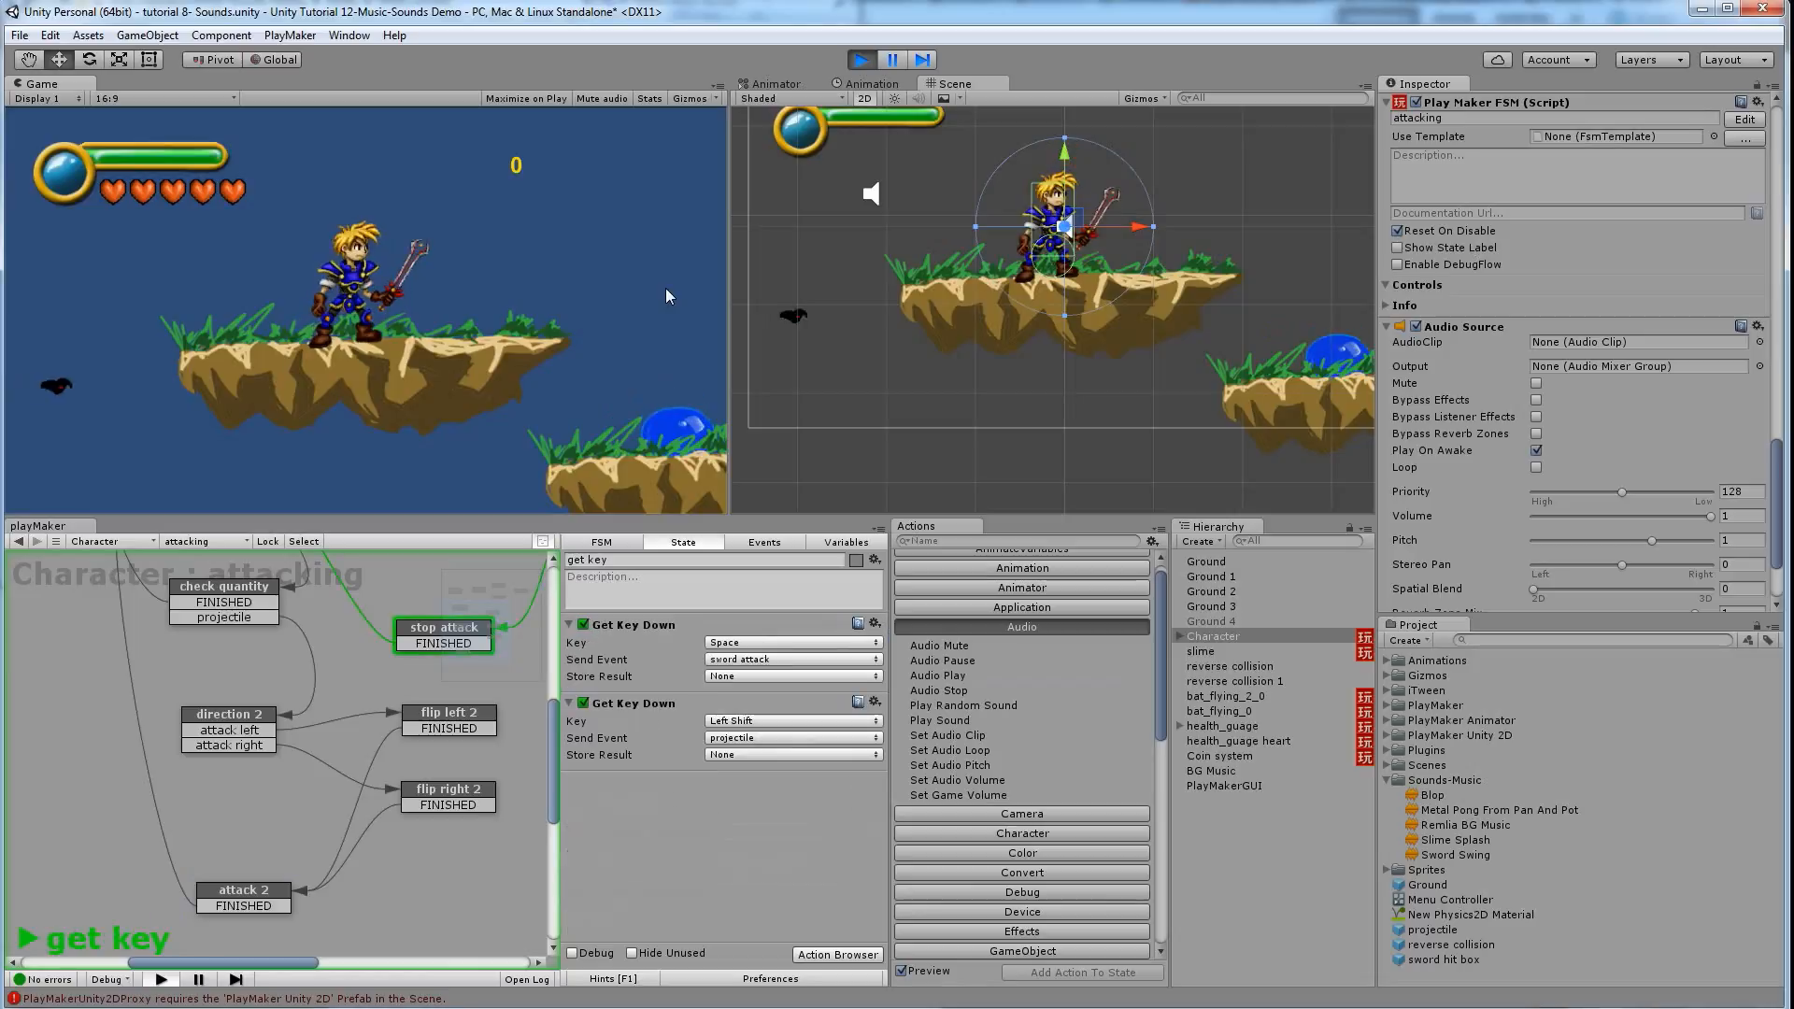
key(Left)
key(Right)
key(space)
key(space)
key(Right)
key(Right)
key(Up)
key(space)
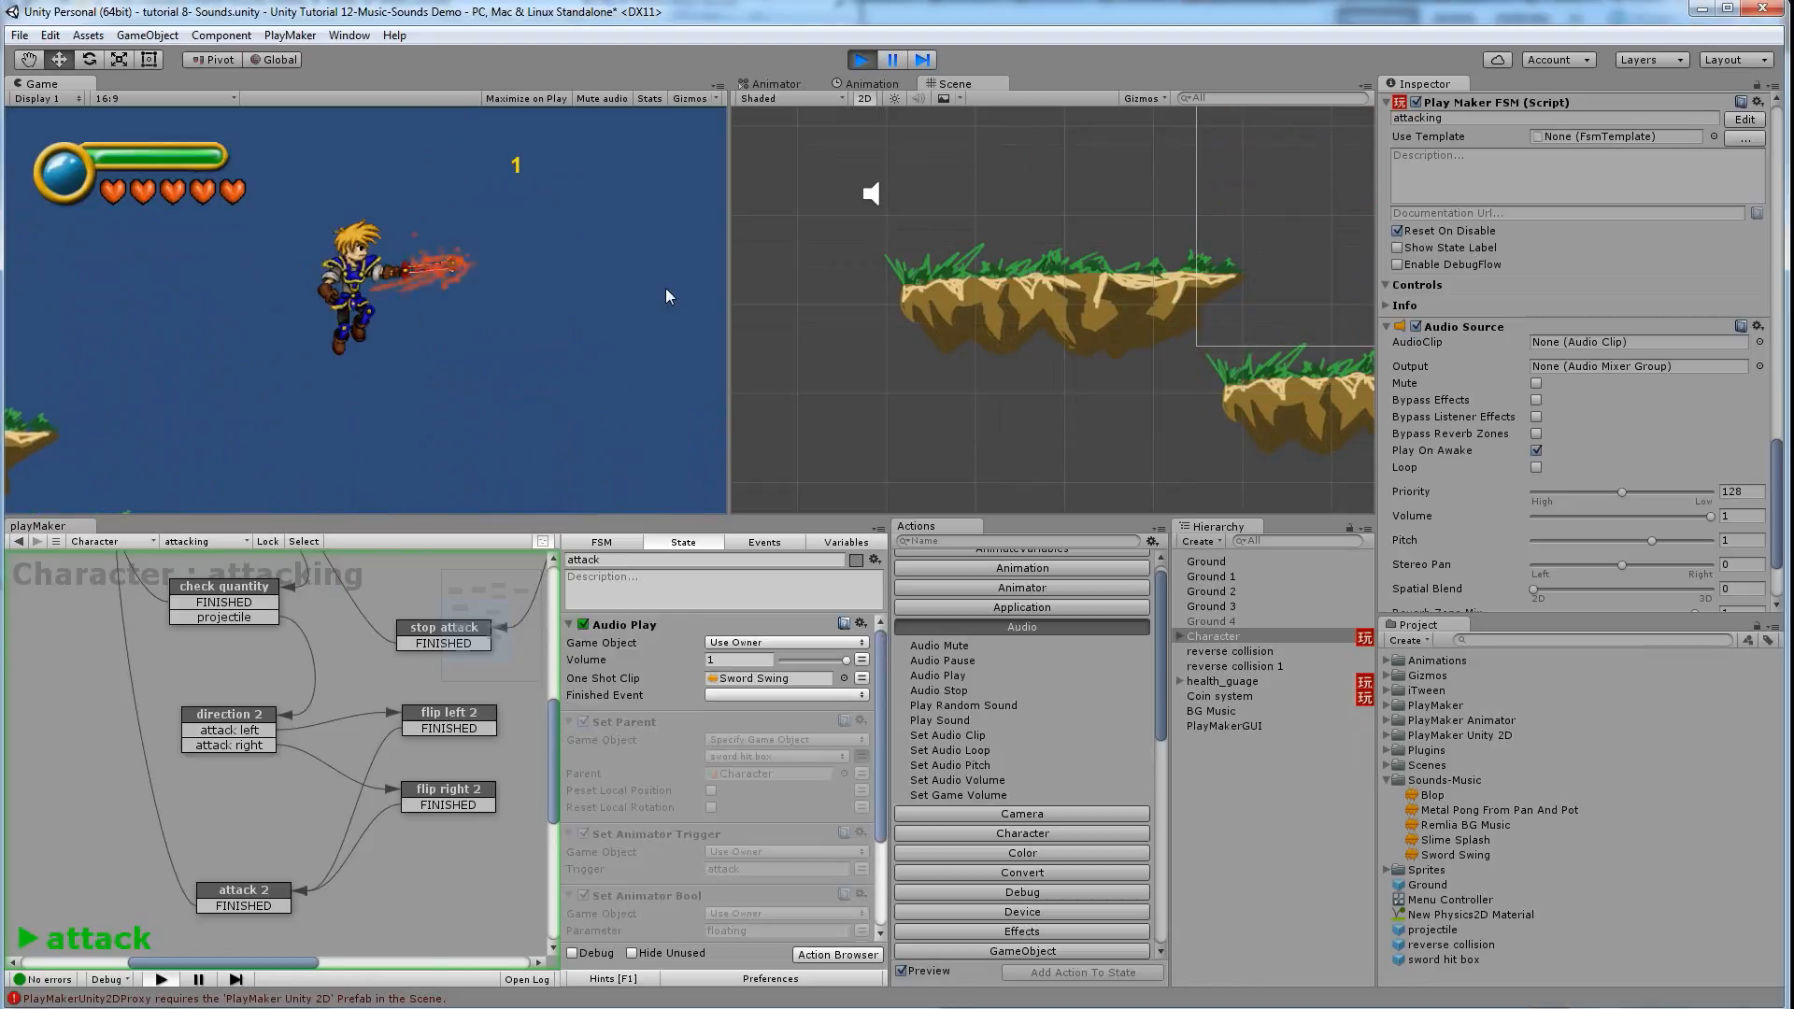
key(Left)
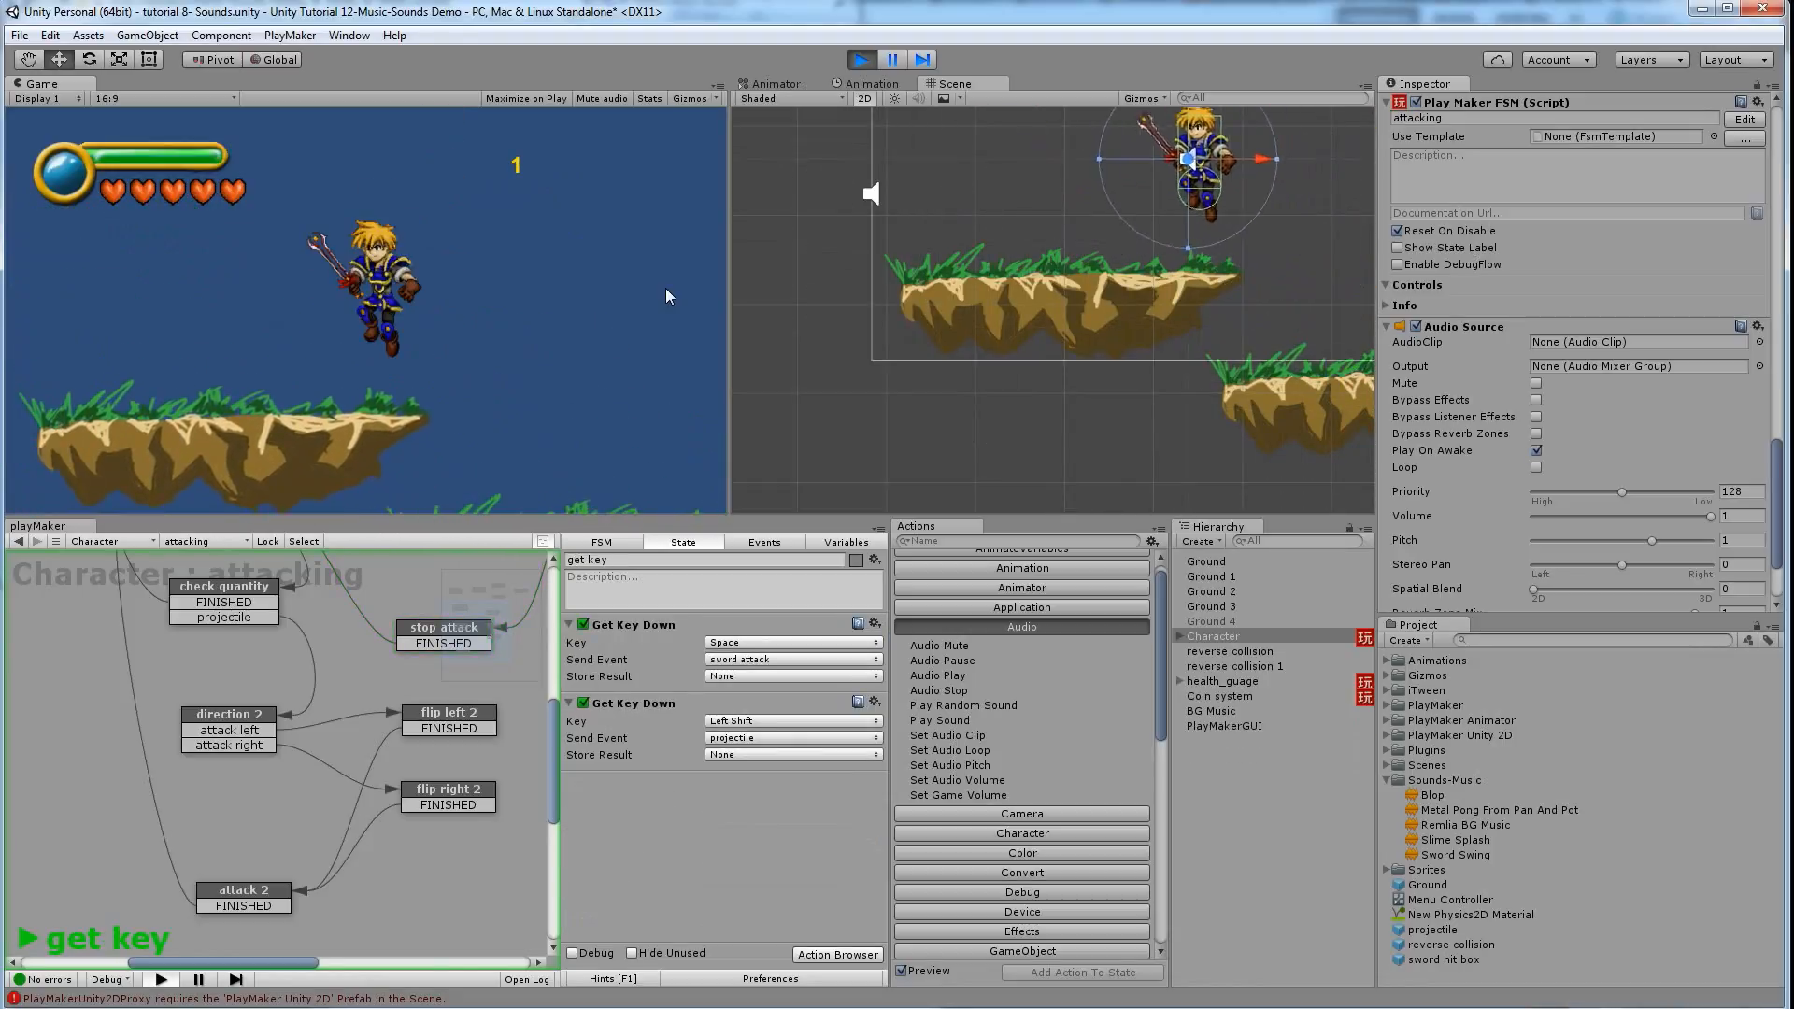
key(Right)
key(space)
key(space)
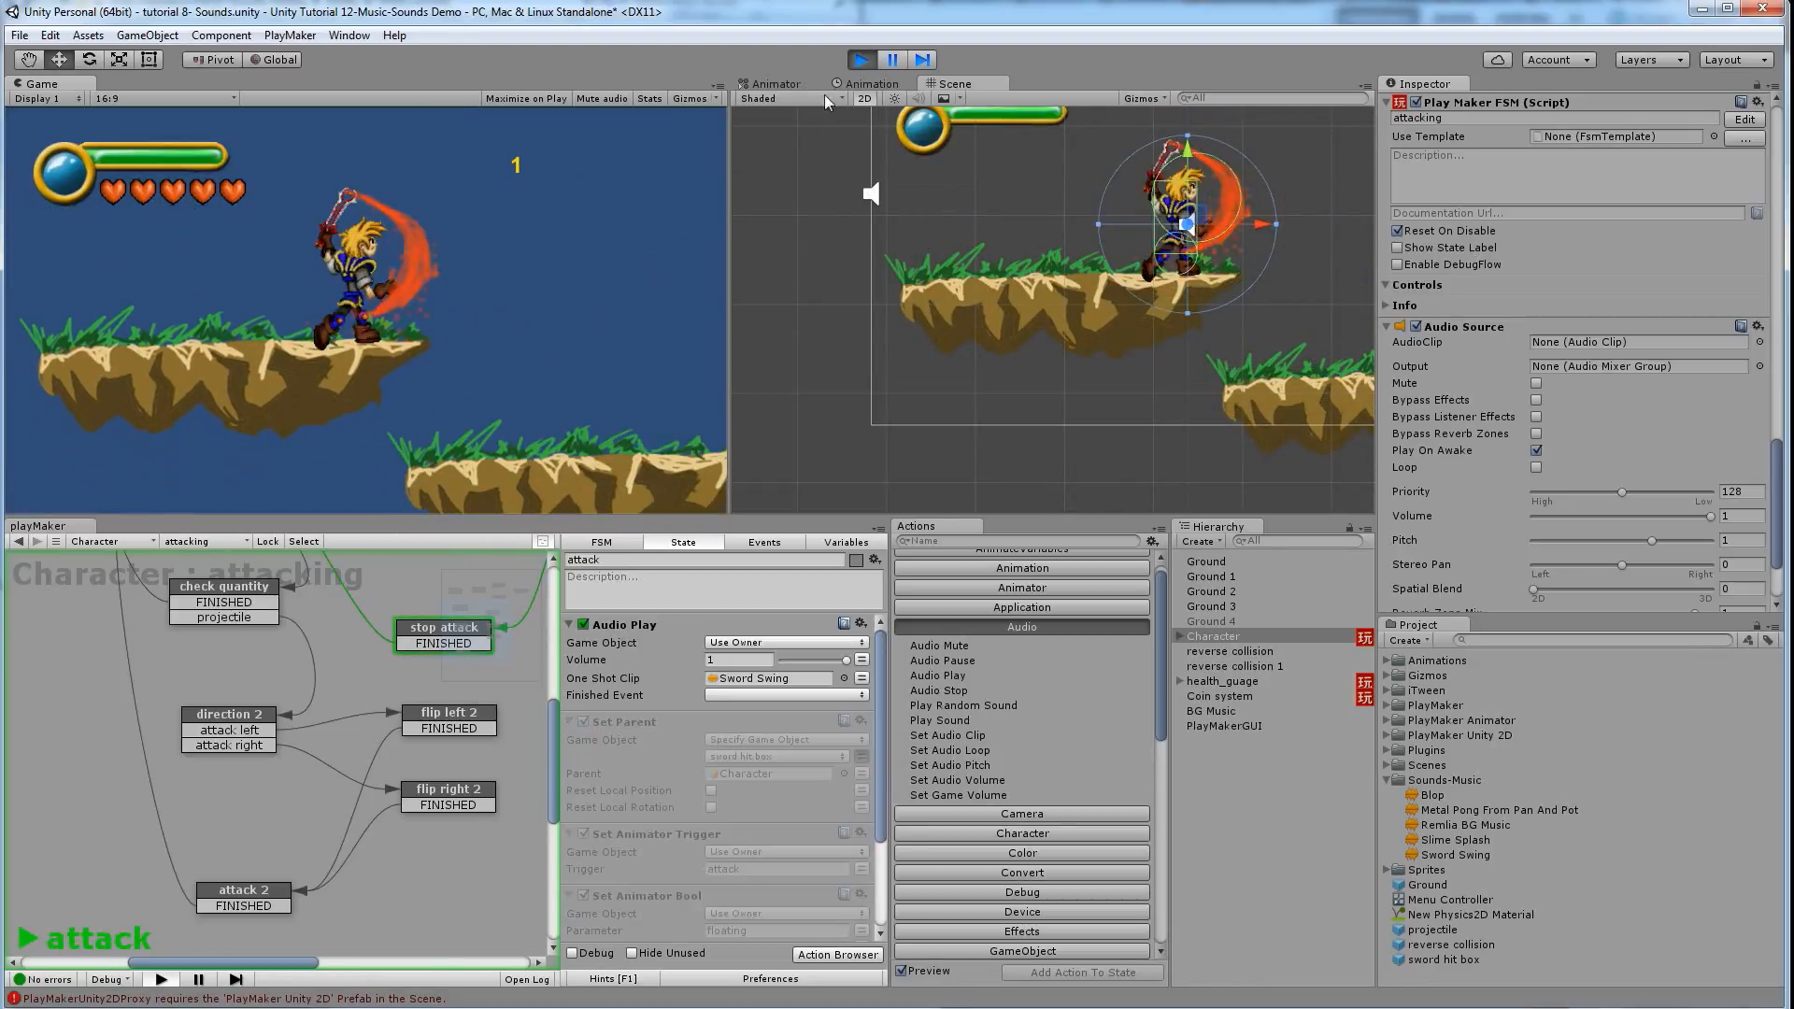
click(861, 60)
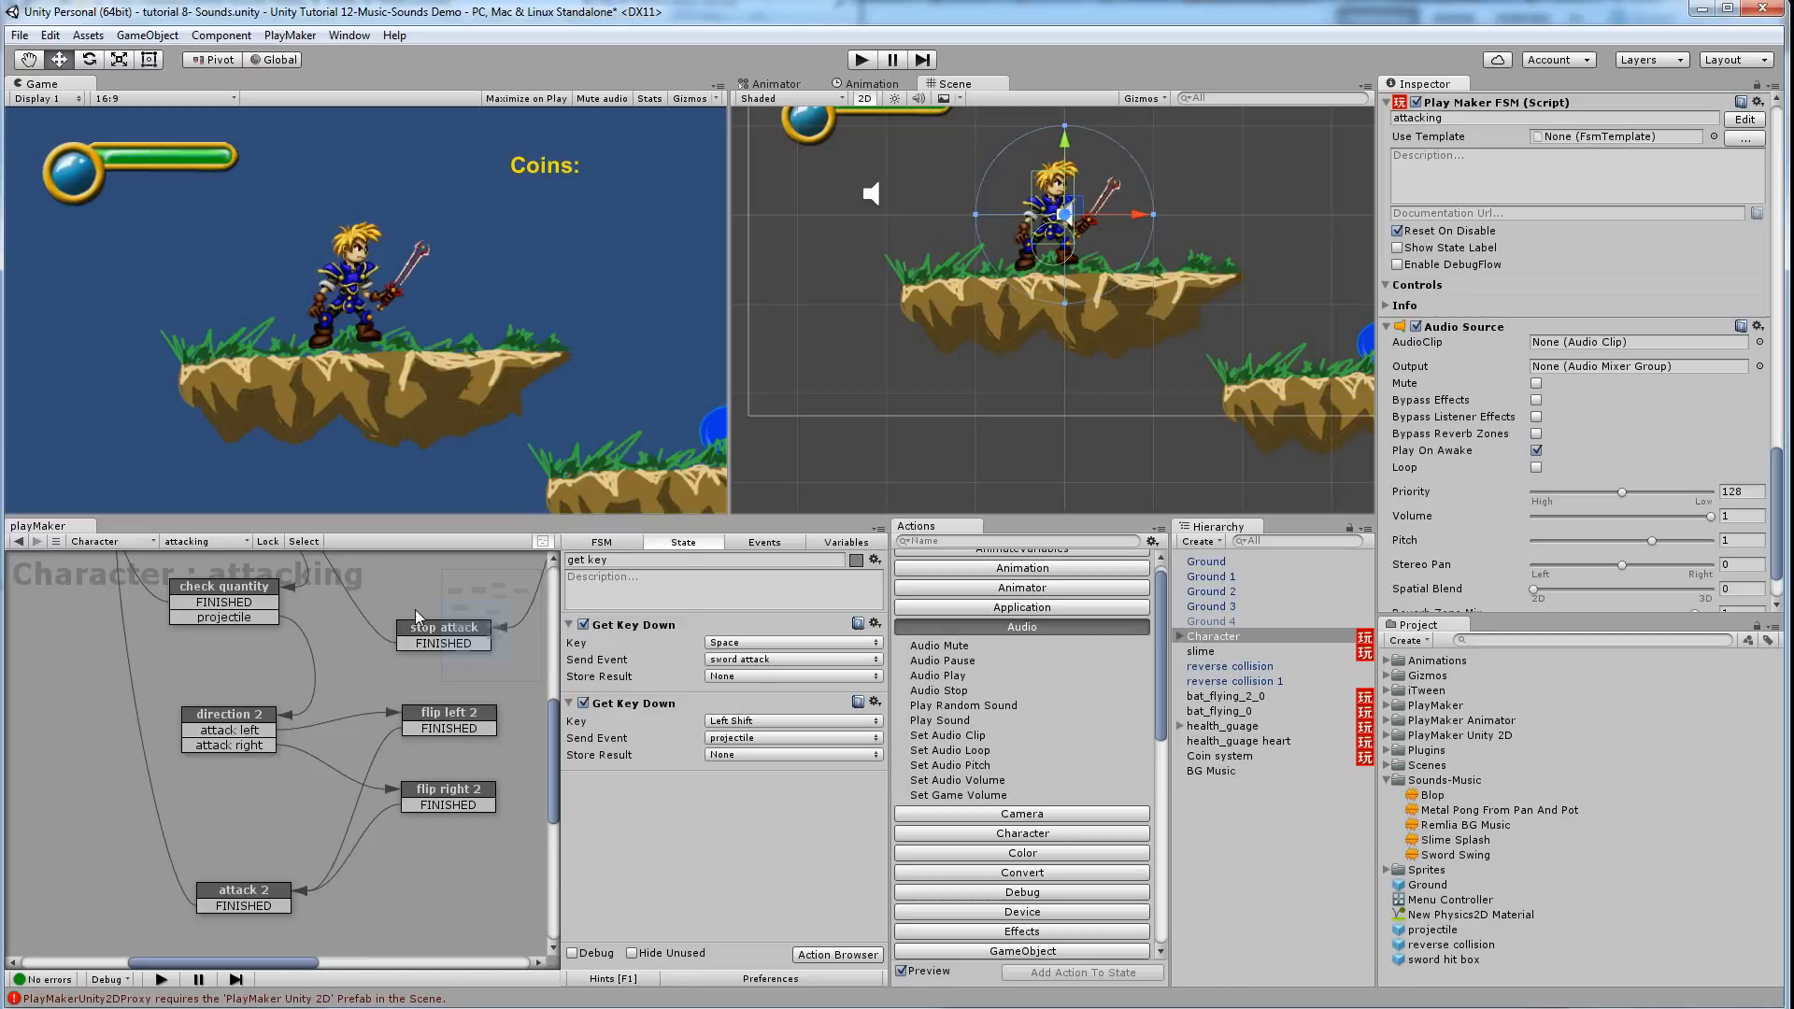
middle_drag(353, 631, 305, 719)
click(223, 540)
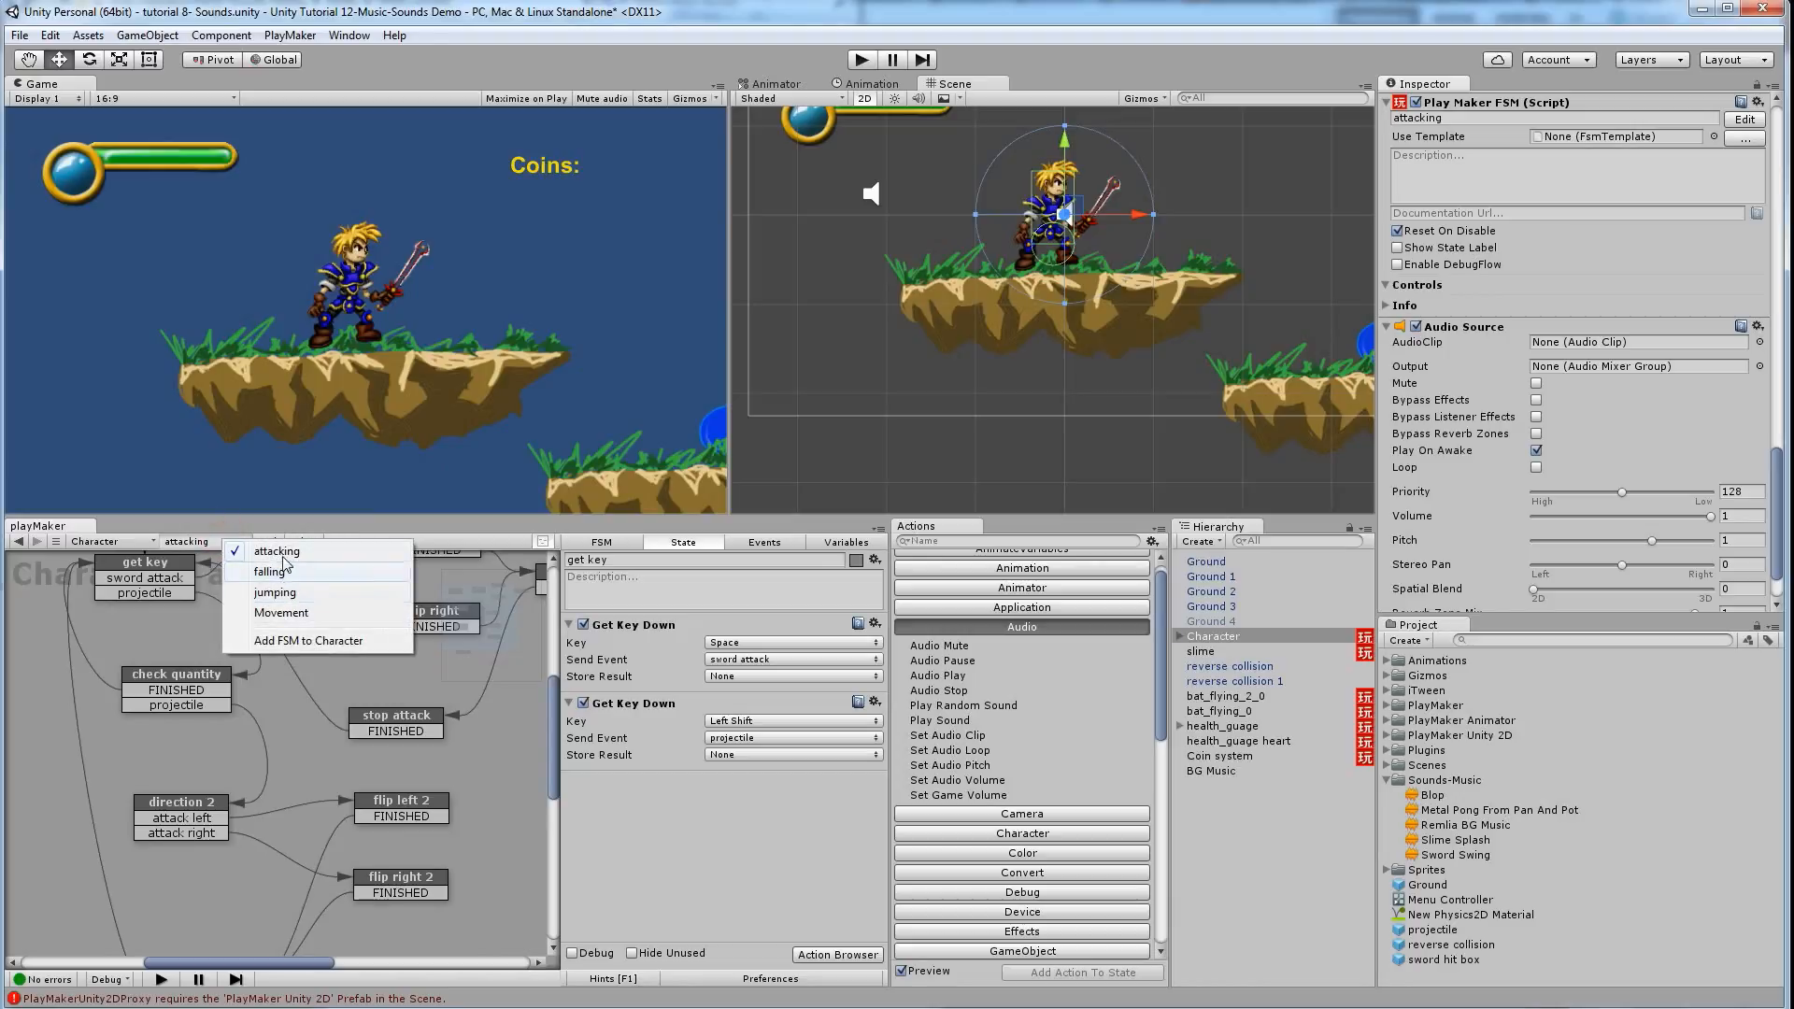
click(497, 760)
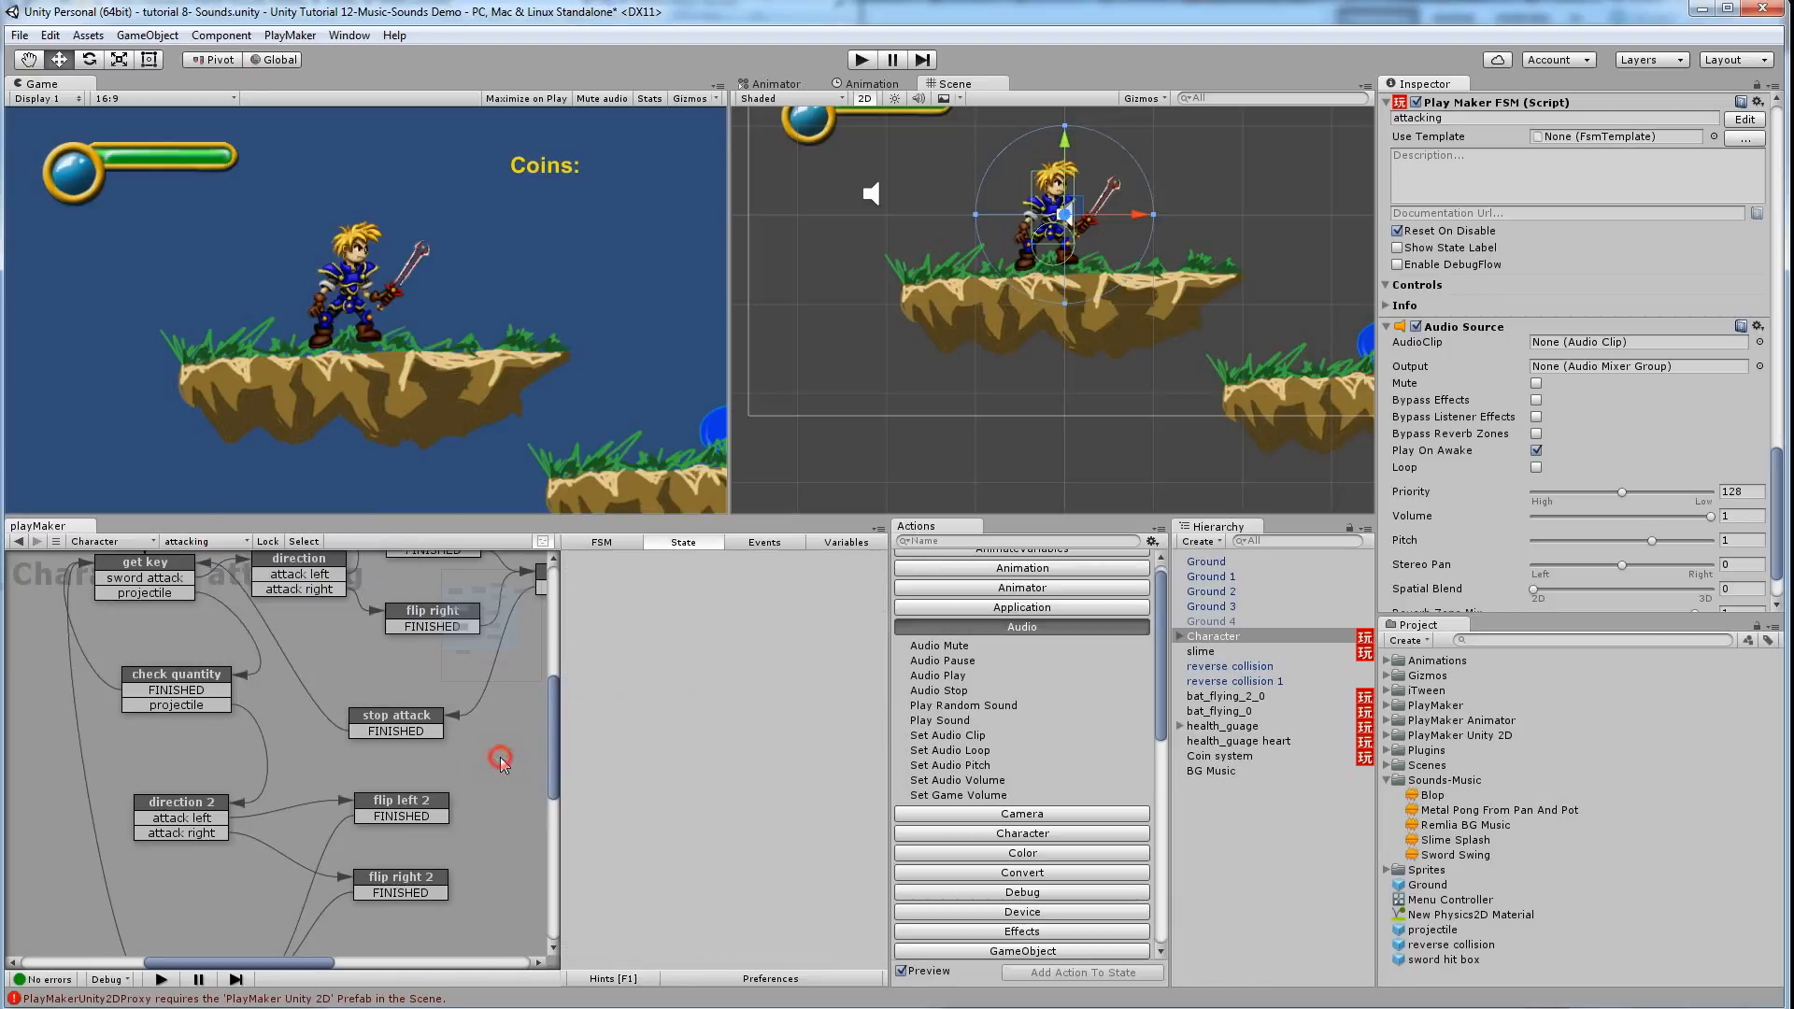
In the slime's "collision with player" FSM, add Audio Play with the required Audio Source and Metal Pong From Pan And Pot to the hurt player state
middle_drag(1371, 349, 1269, 457)
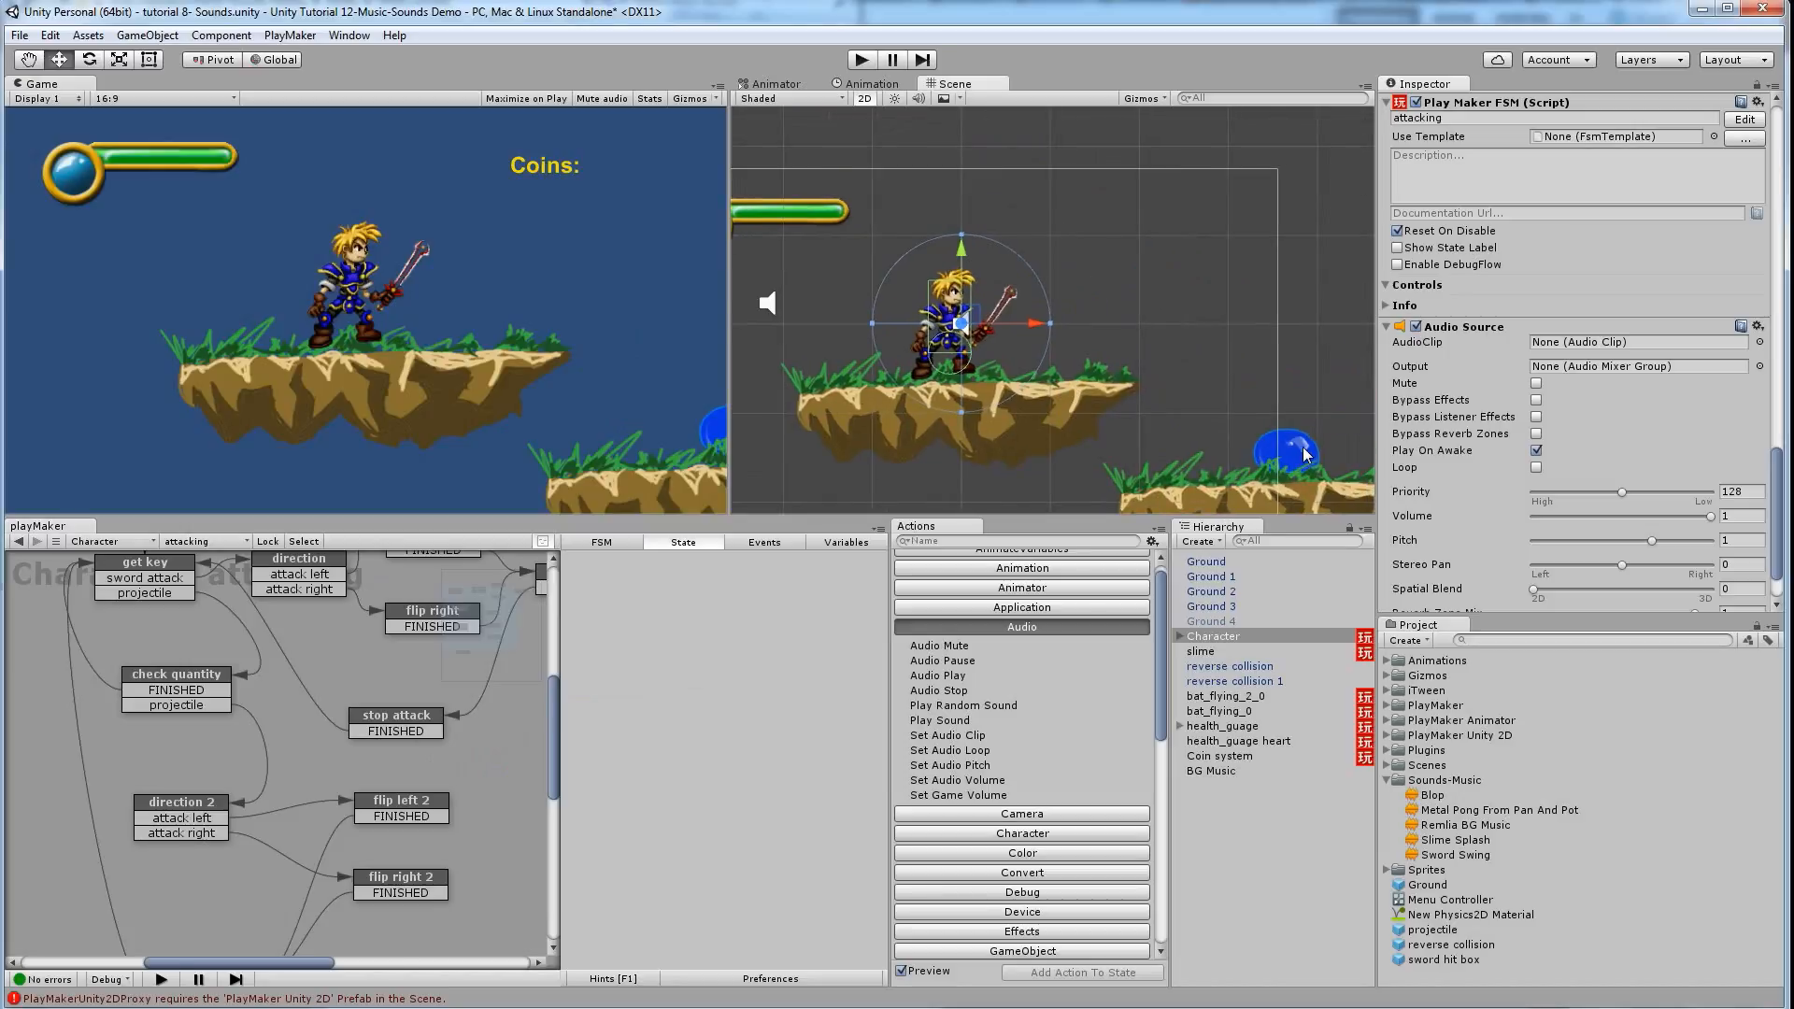
click(1298, 465)
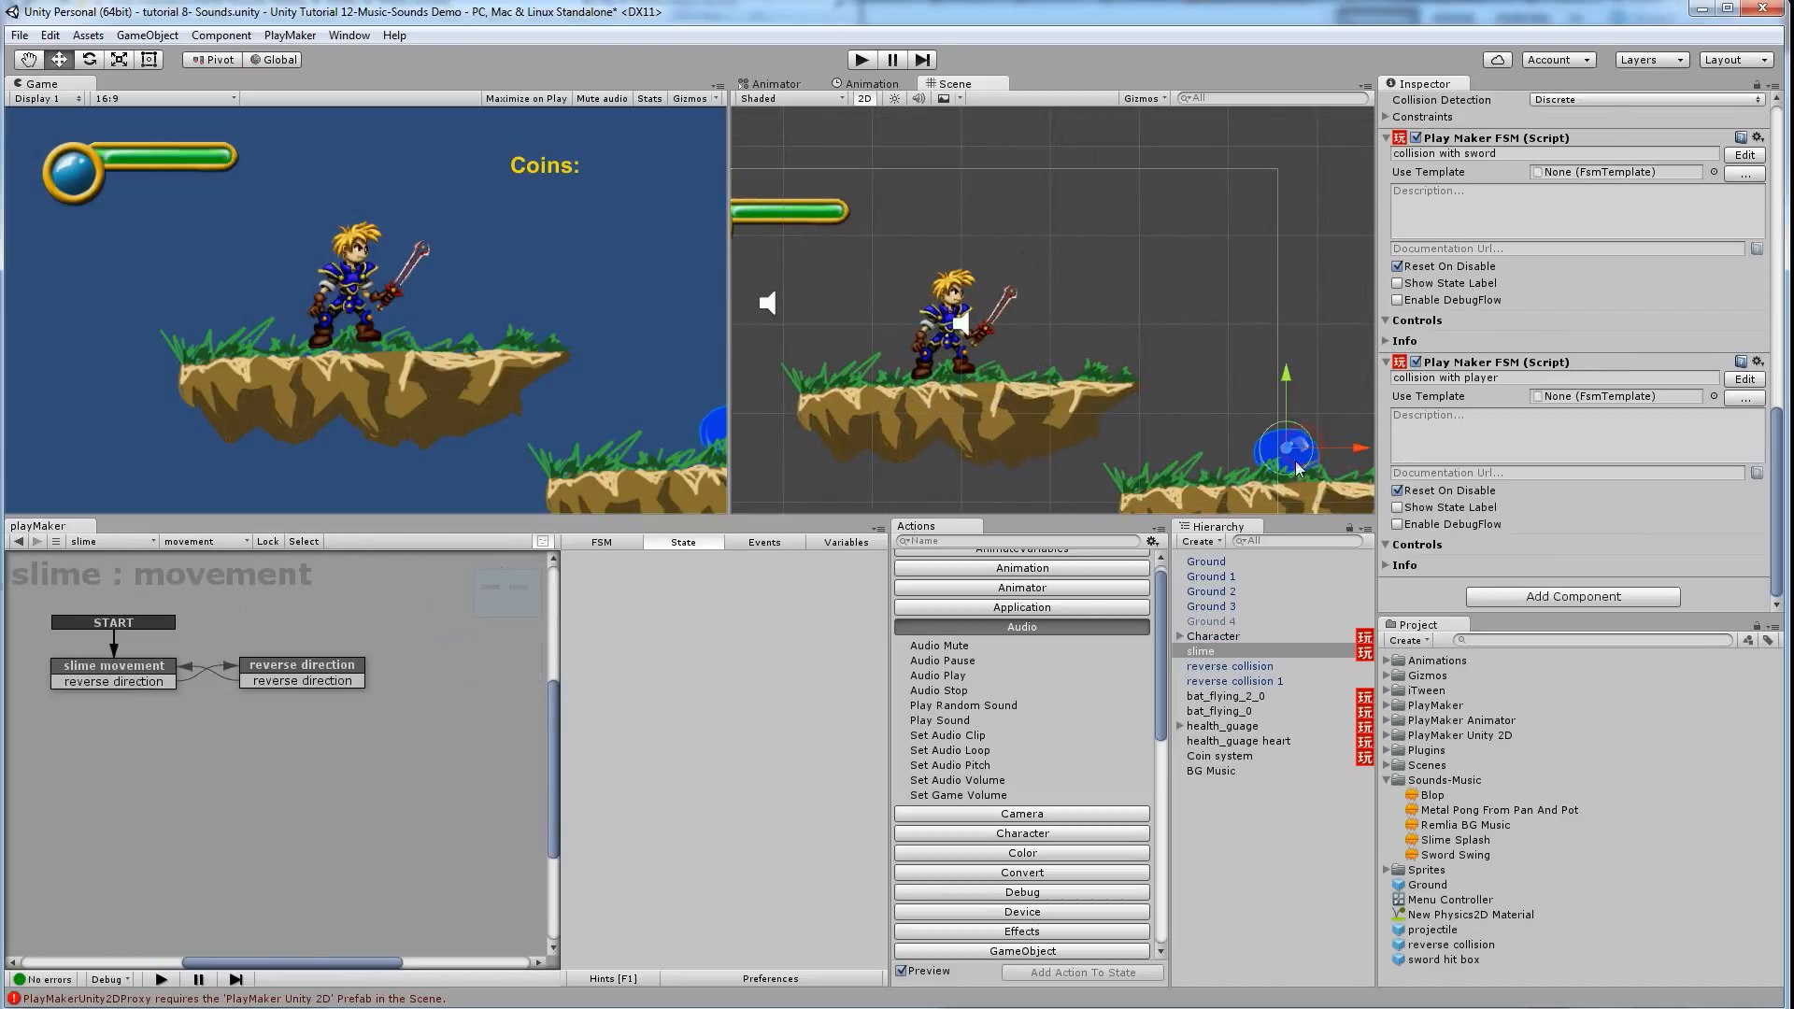
click(200, 542)
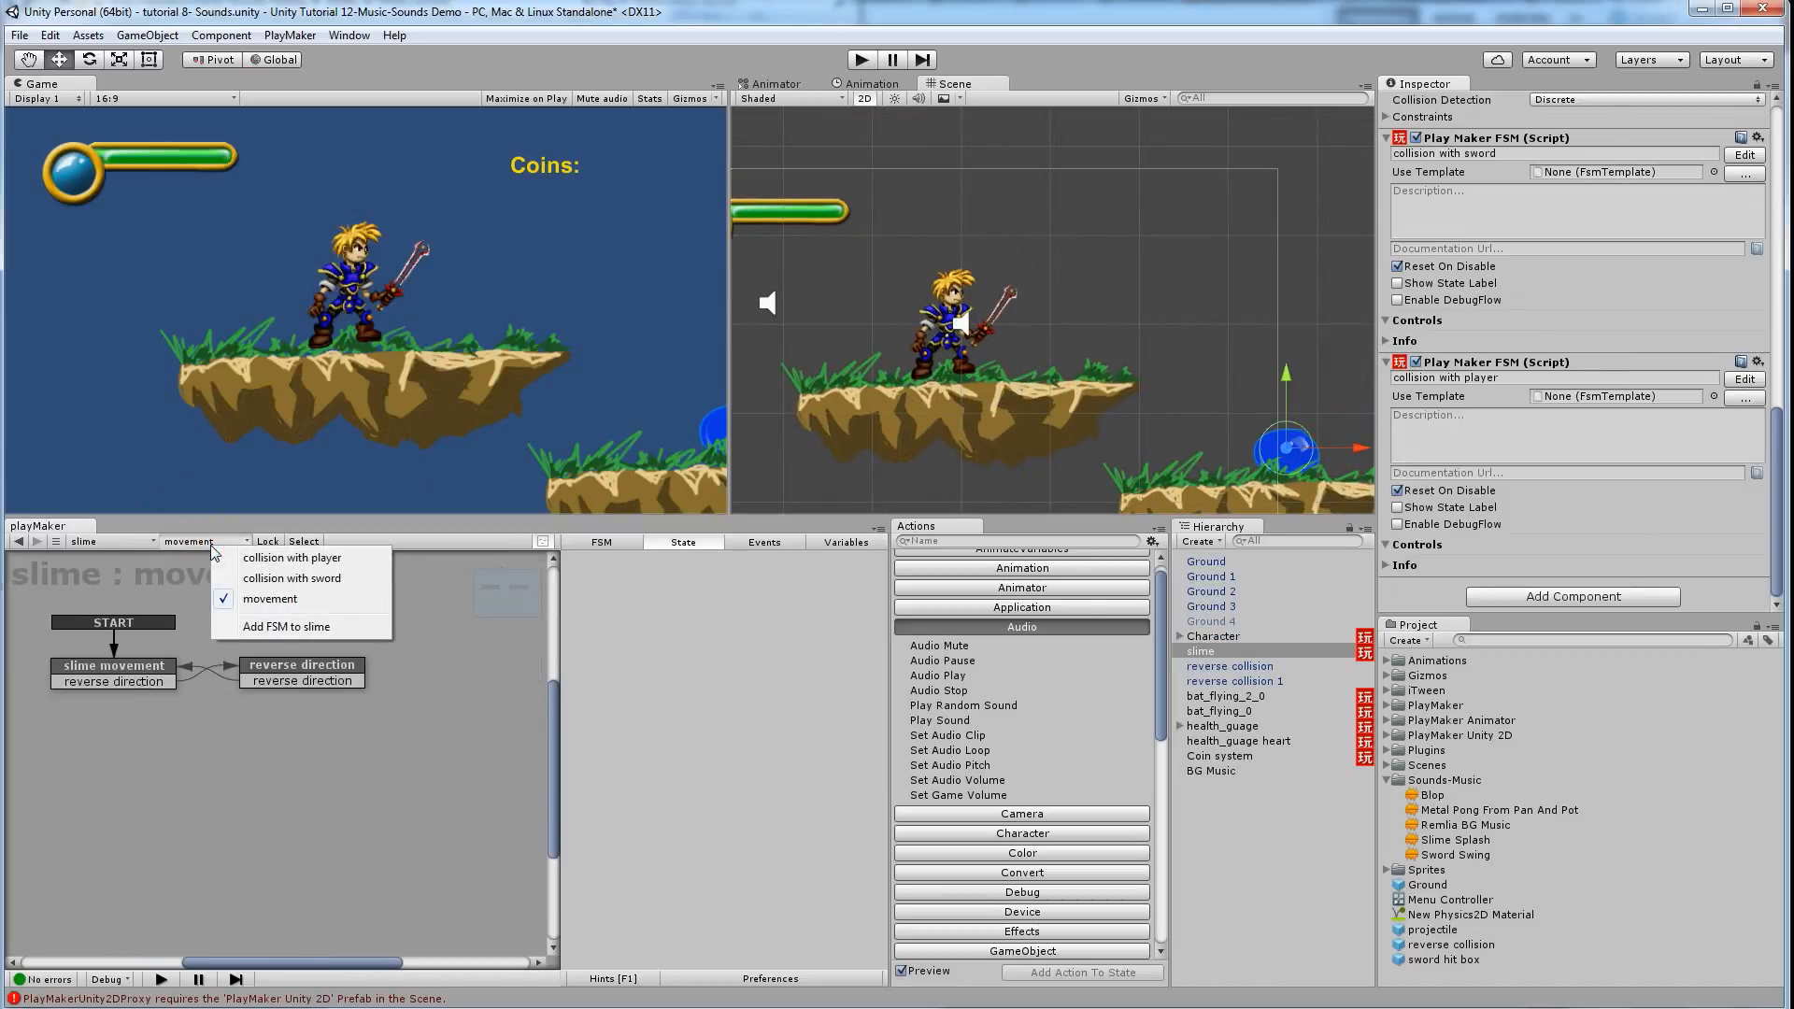
click(311, 558)
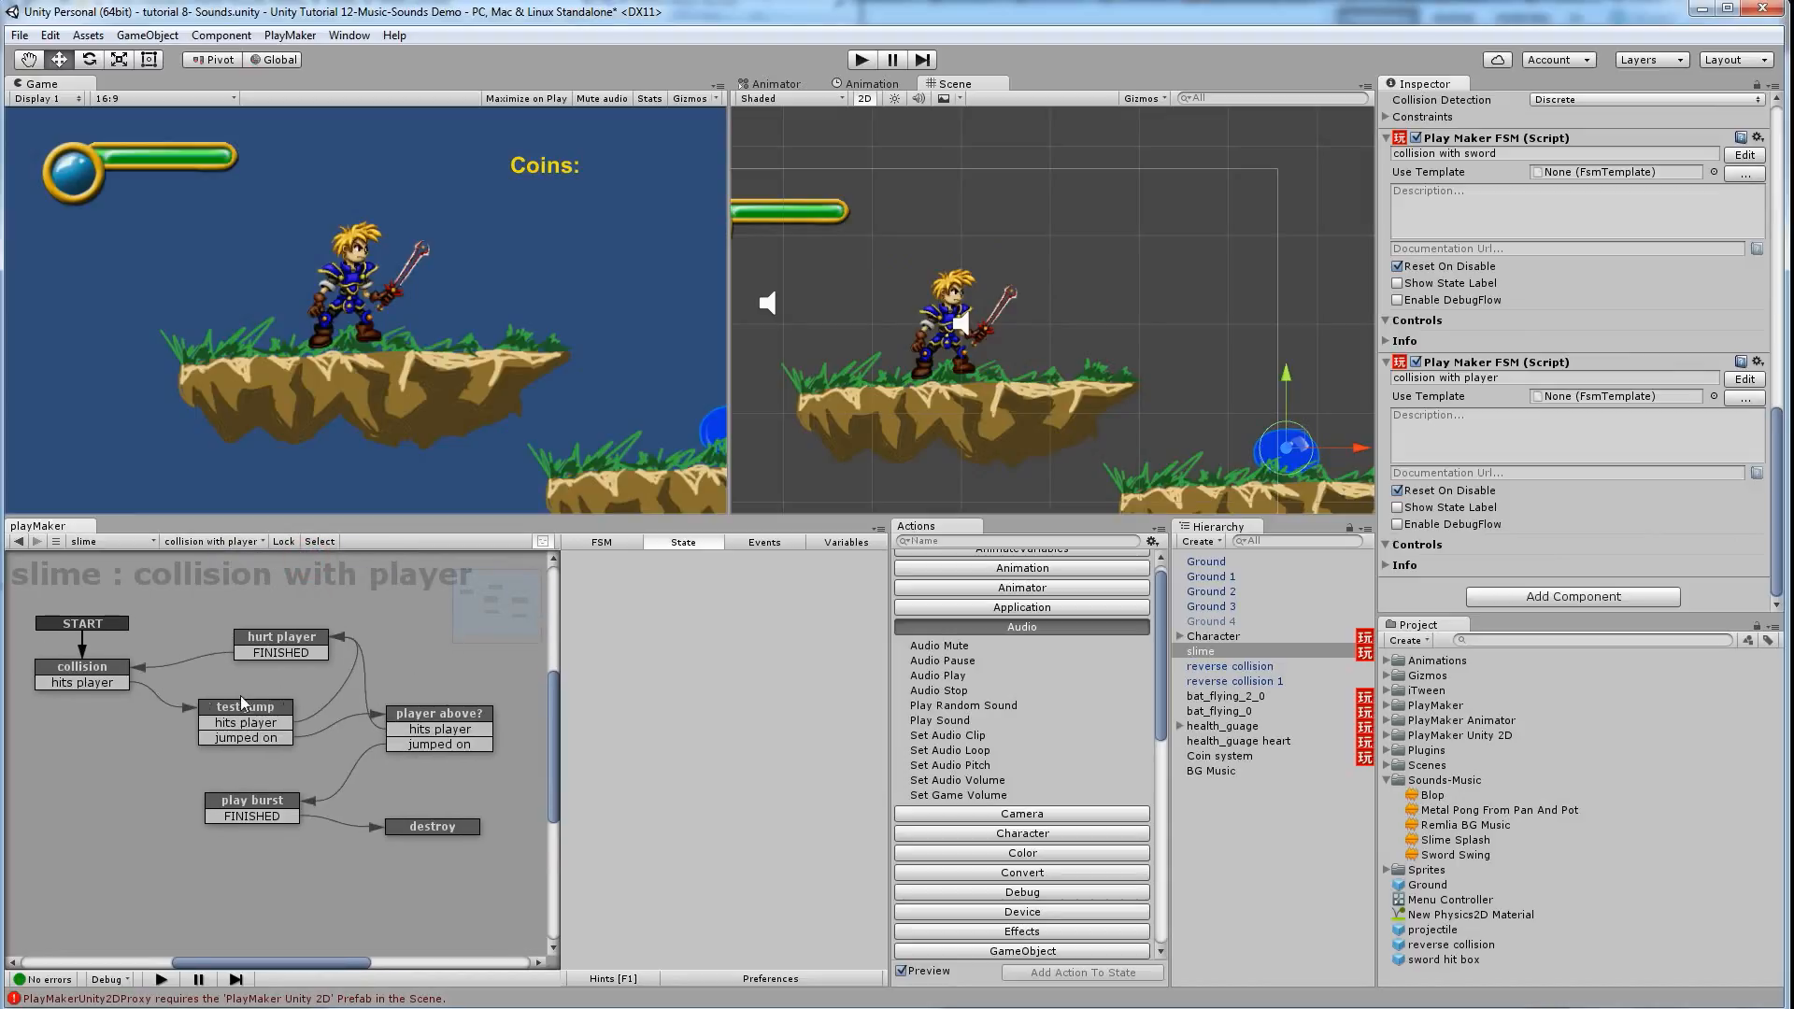
click(304, 642)
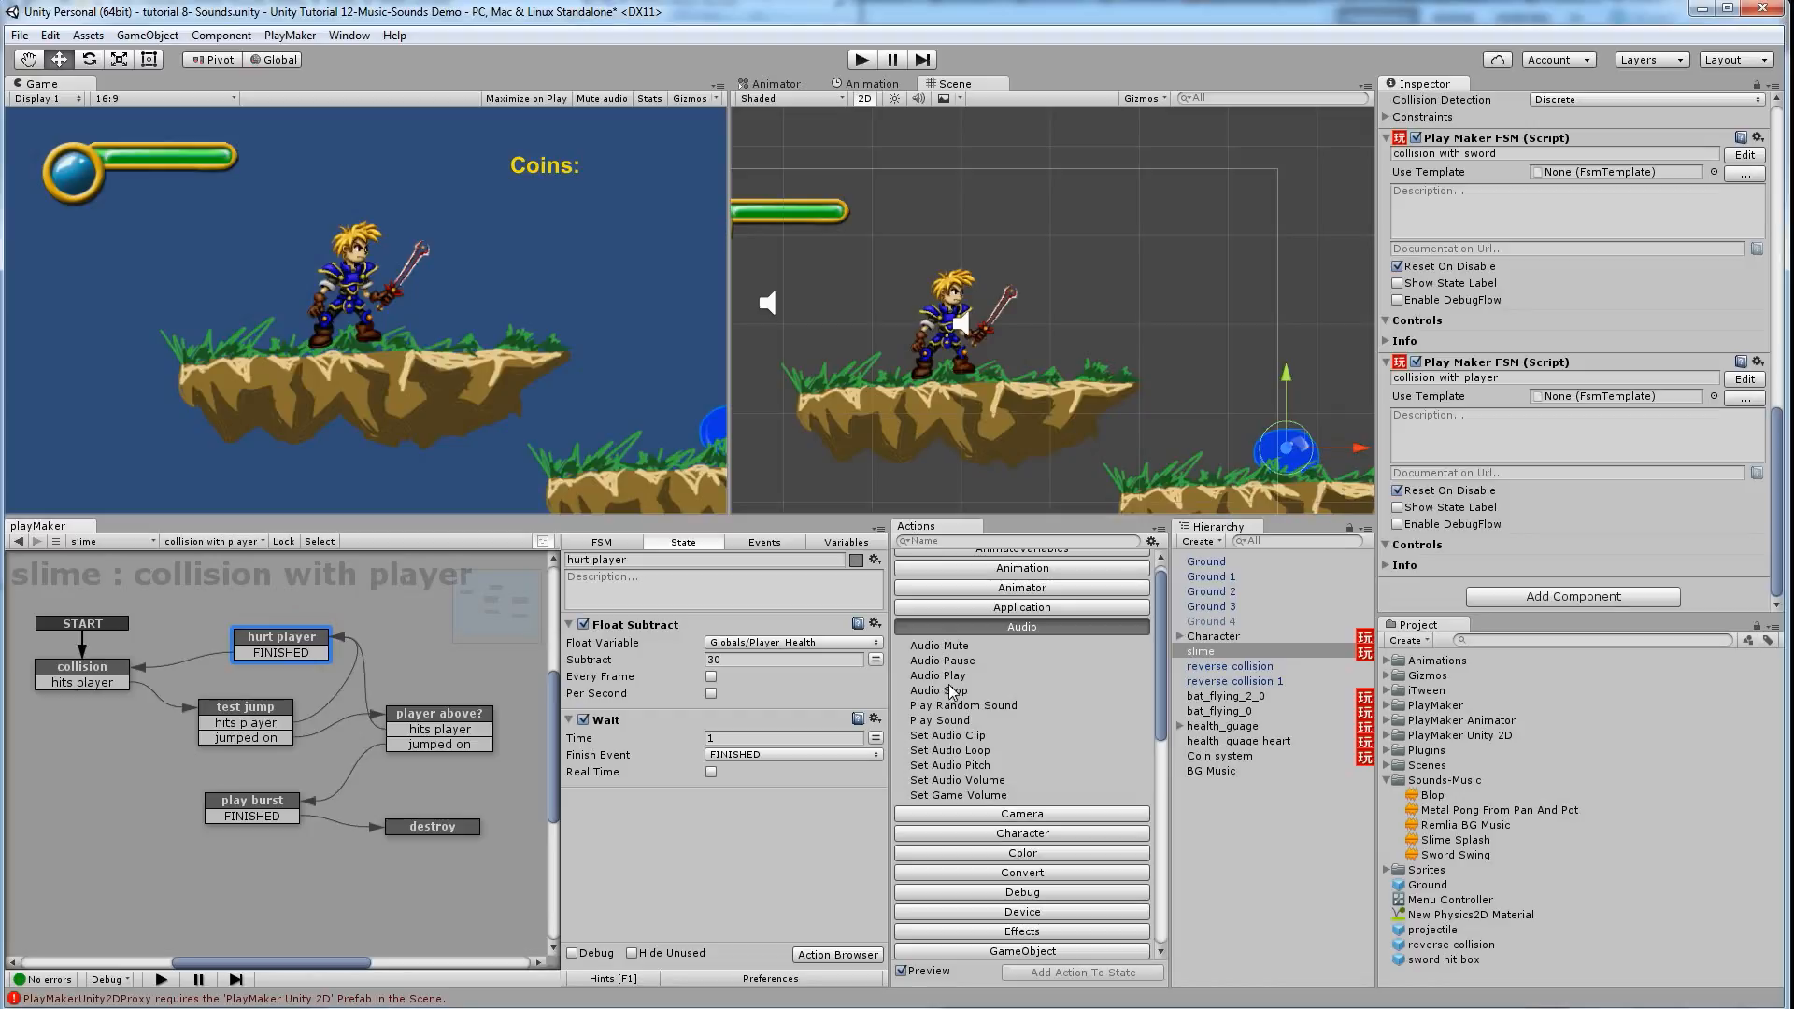
drag(953, 685, 757, 645)
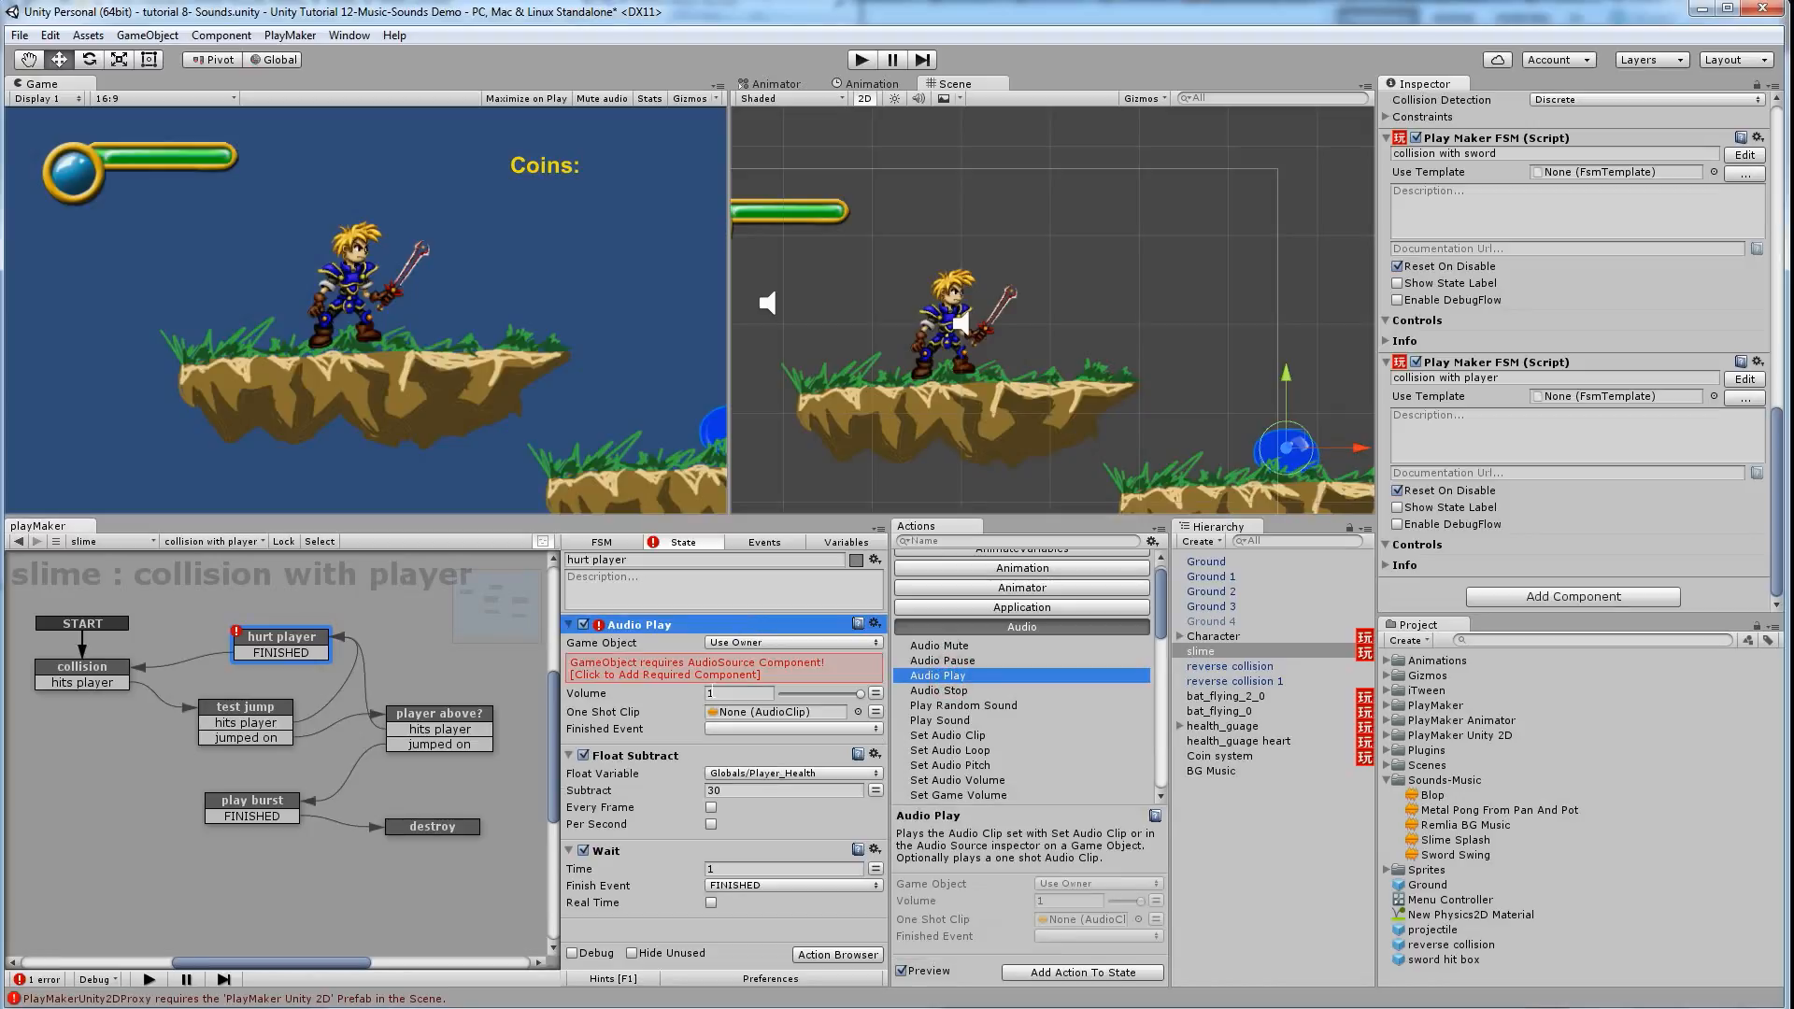
click(671, 670)
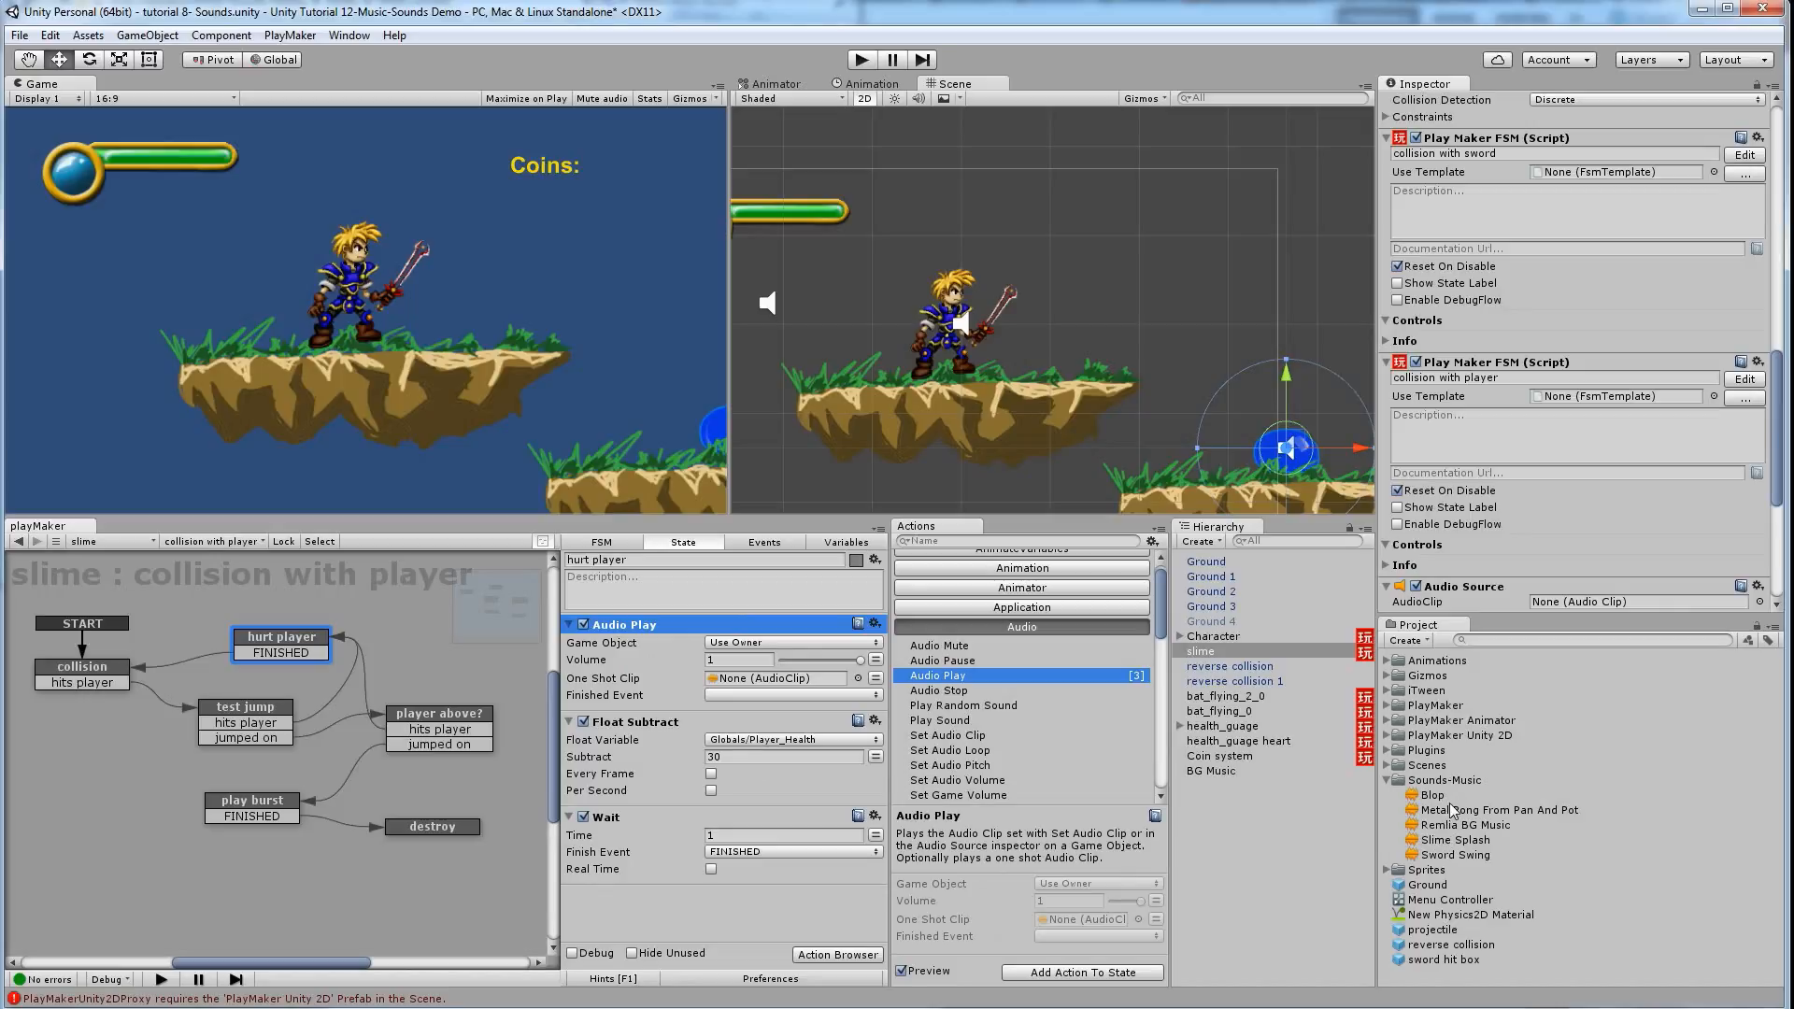
drag(1455, 813, 793, 687)
In bat_flying_0's "hits player" FSM, add Audio Play with the required Audio Source and Metal Pong From Pan And Pot to the hits player state
middle_drag(1112, 308, 1074, 417)
scroll(1079, 401, down, 2)
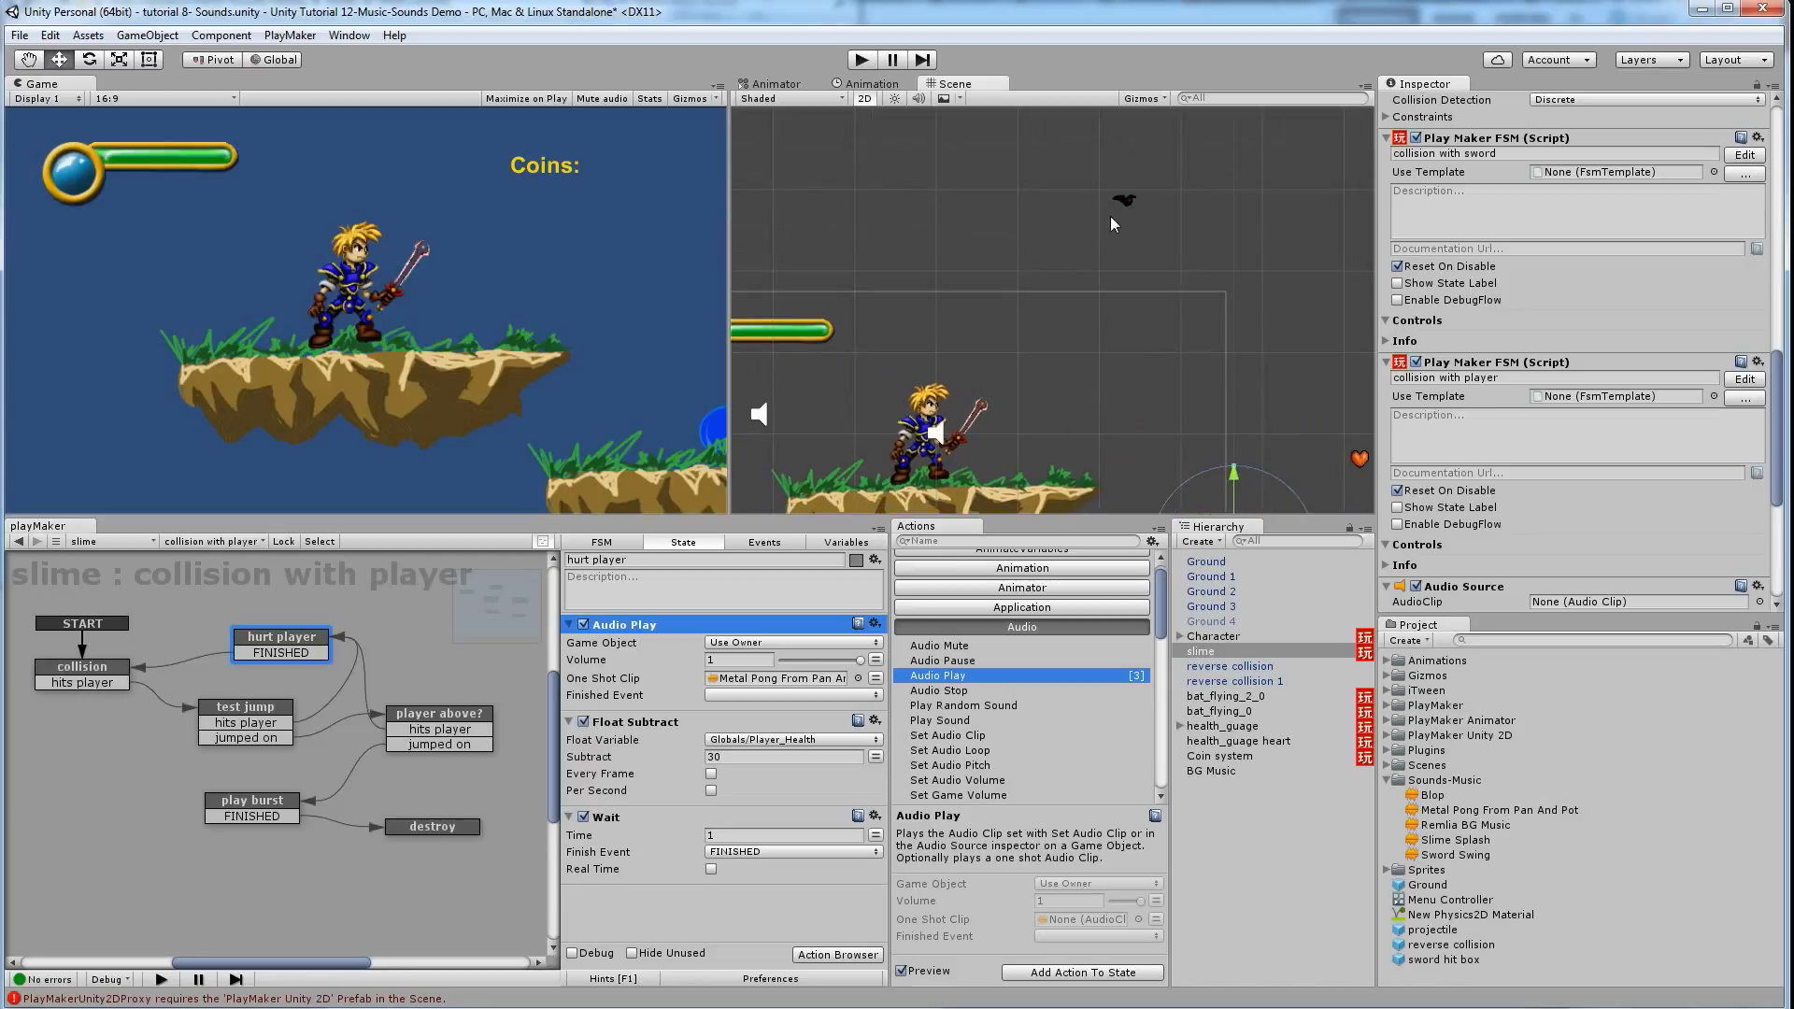
click(1123, 199)
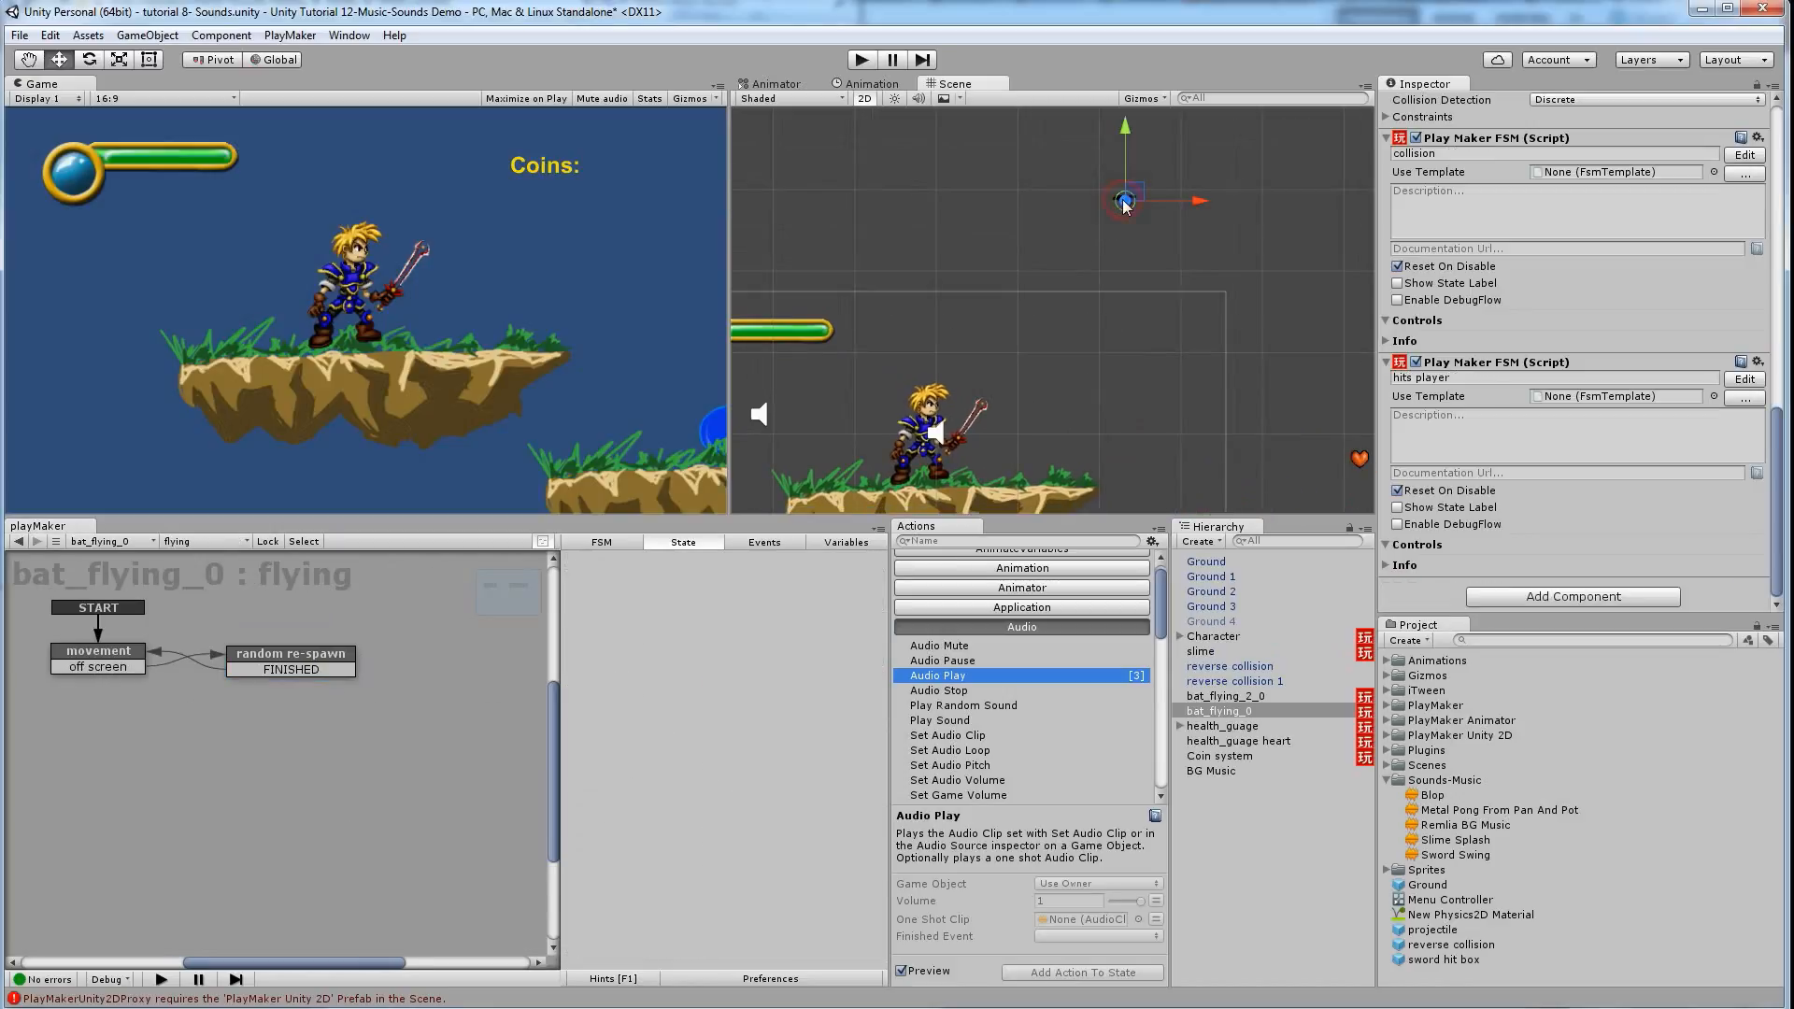
click(182, 542)
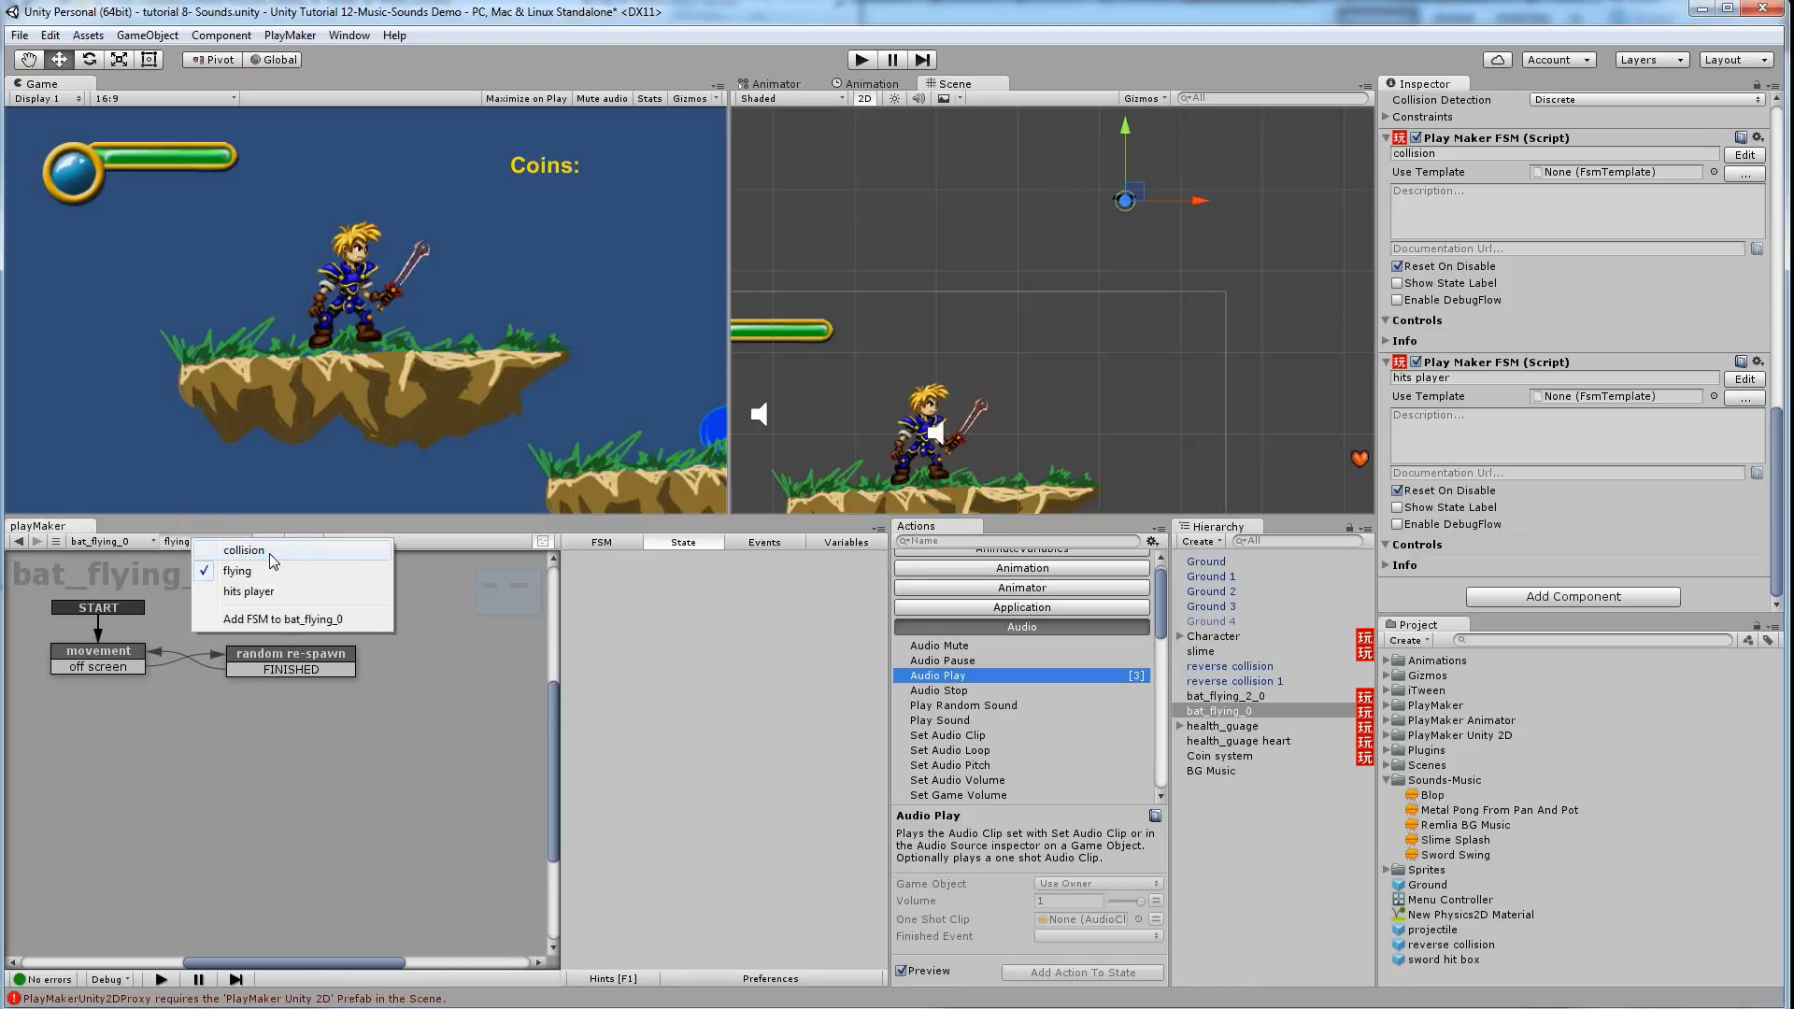
click(252, 592)
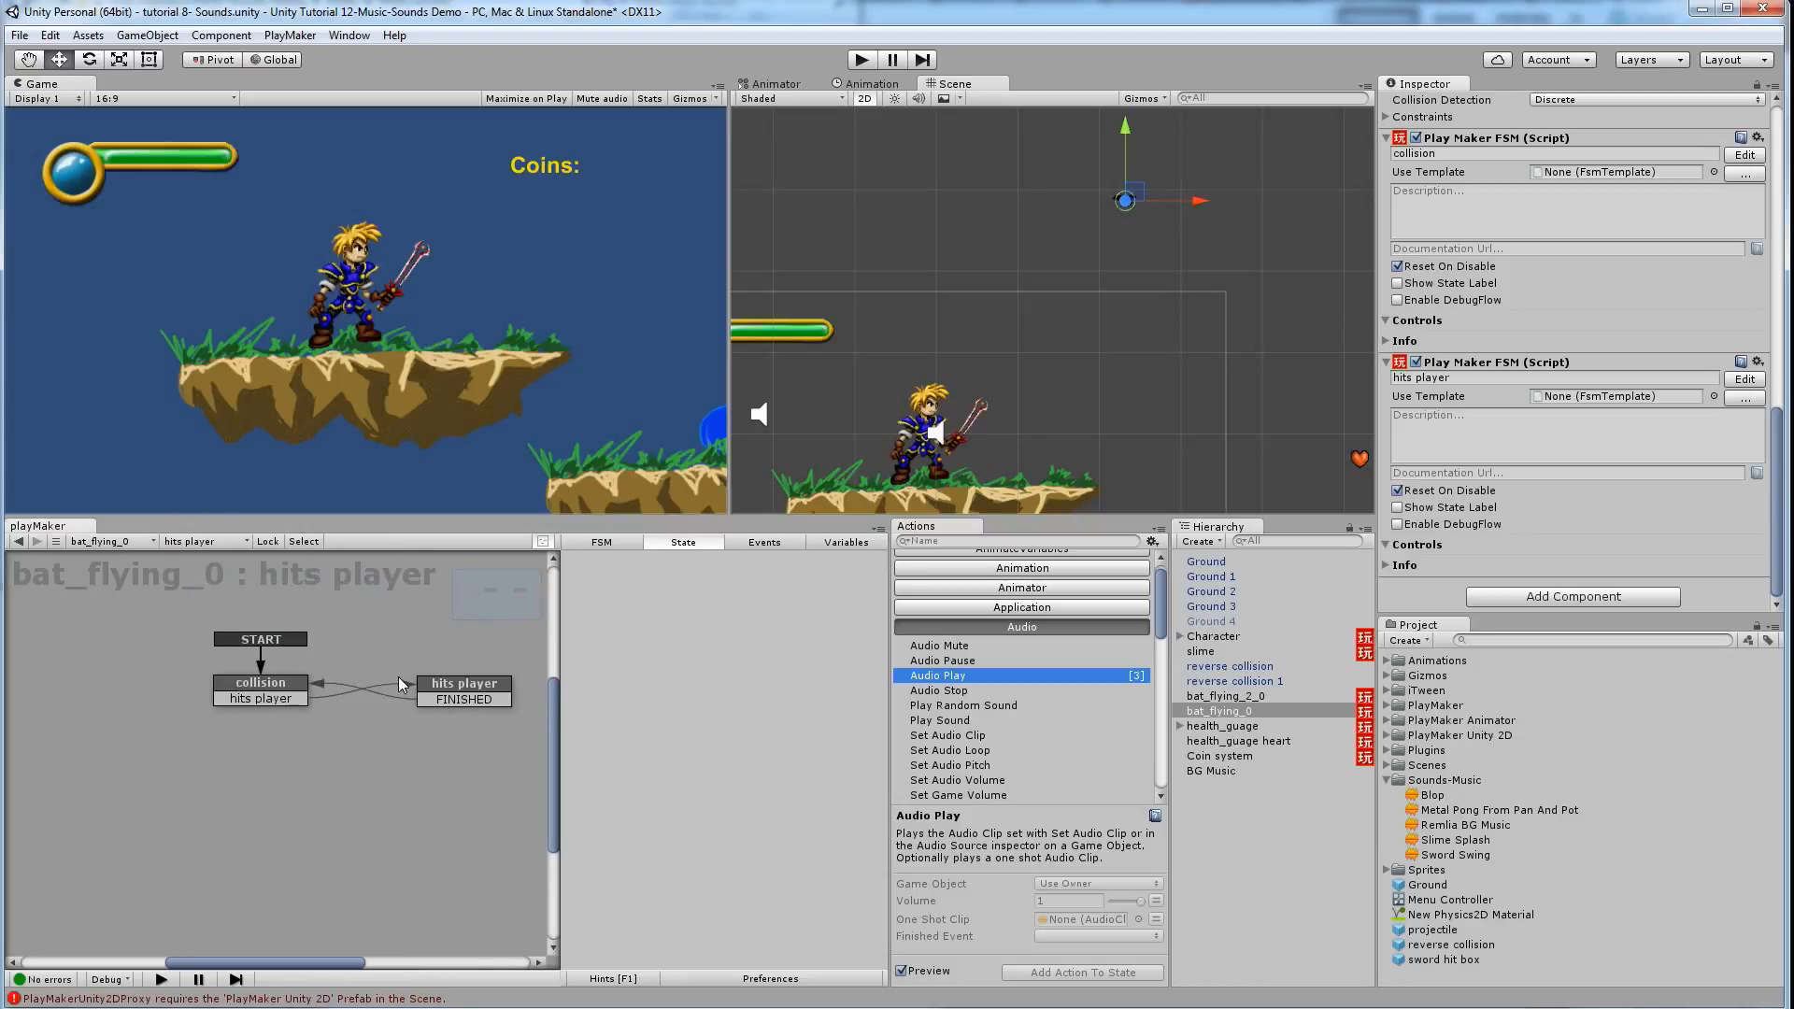
click(483, 691)
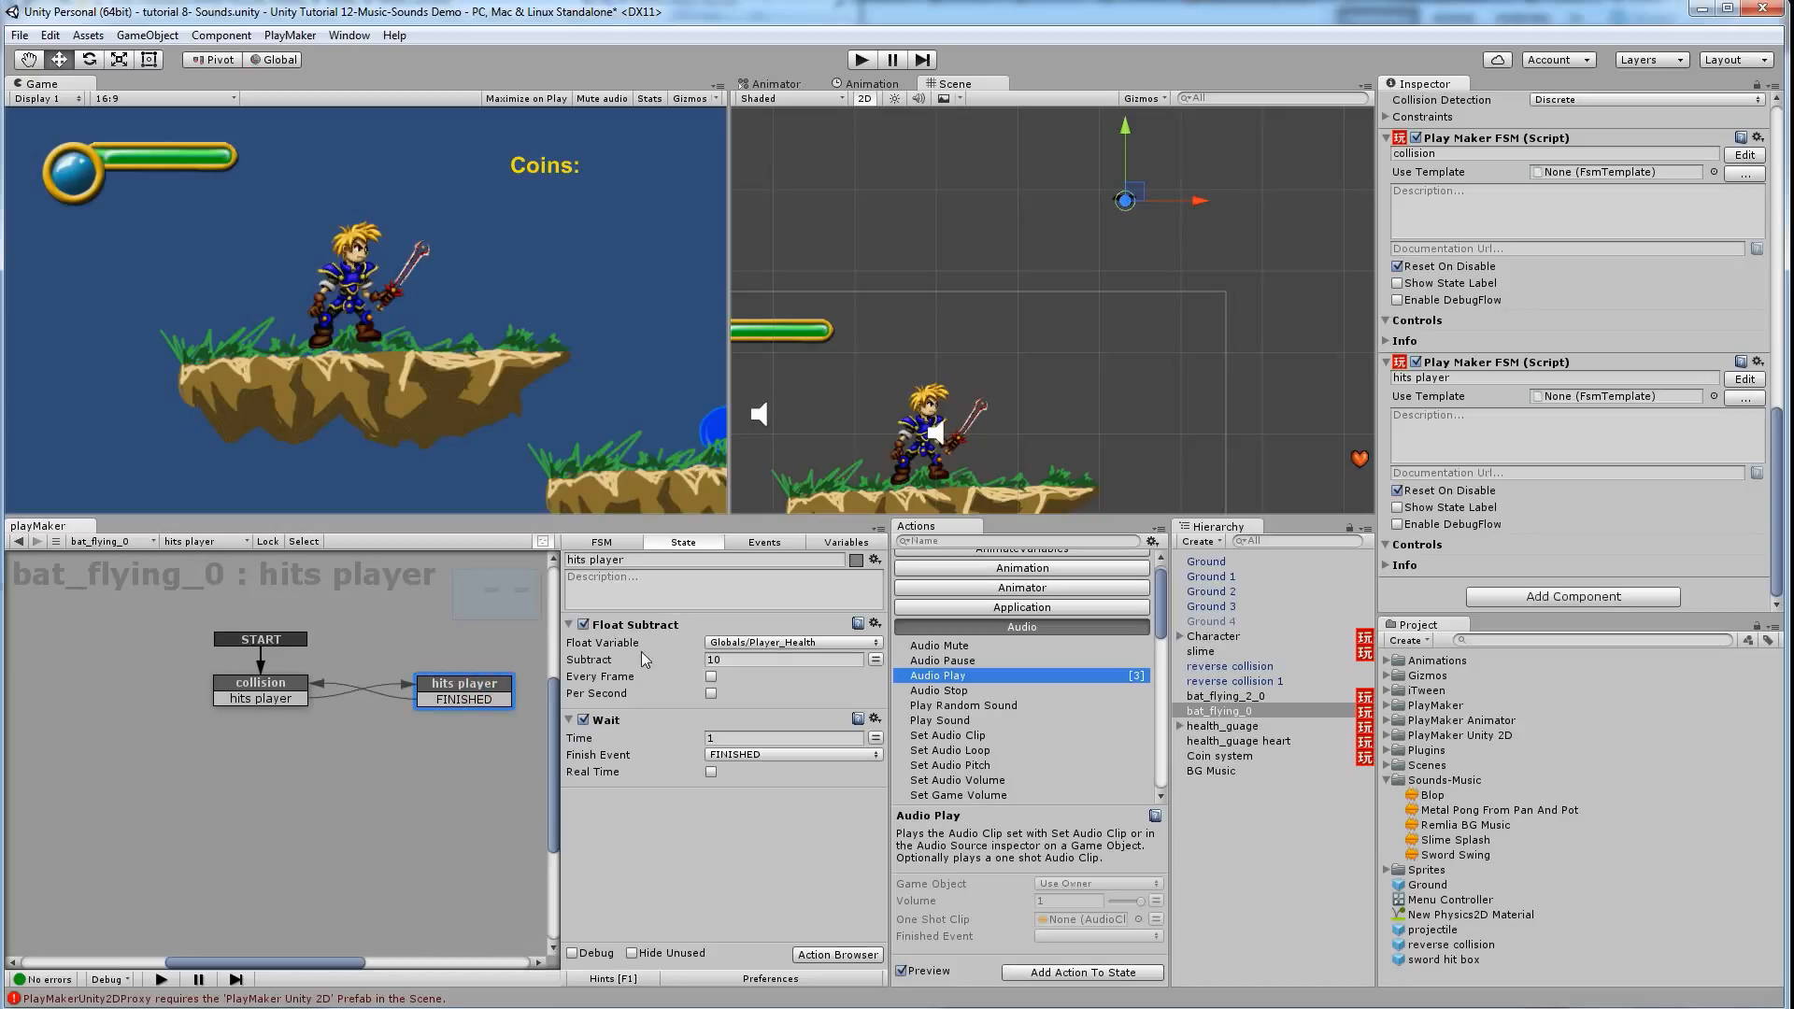
click(271, 696)
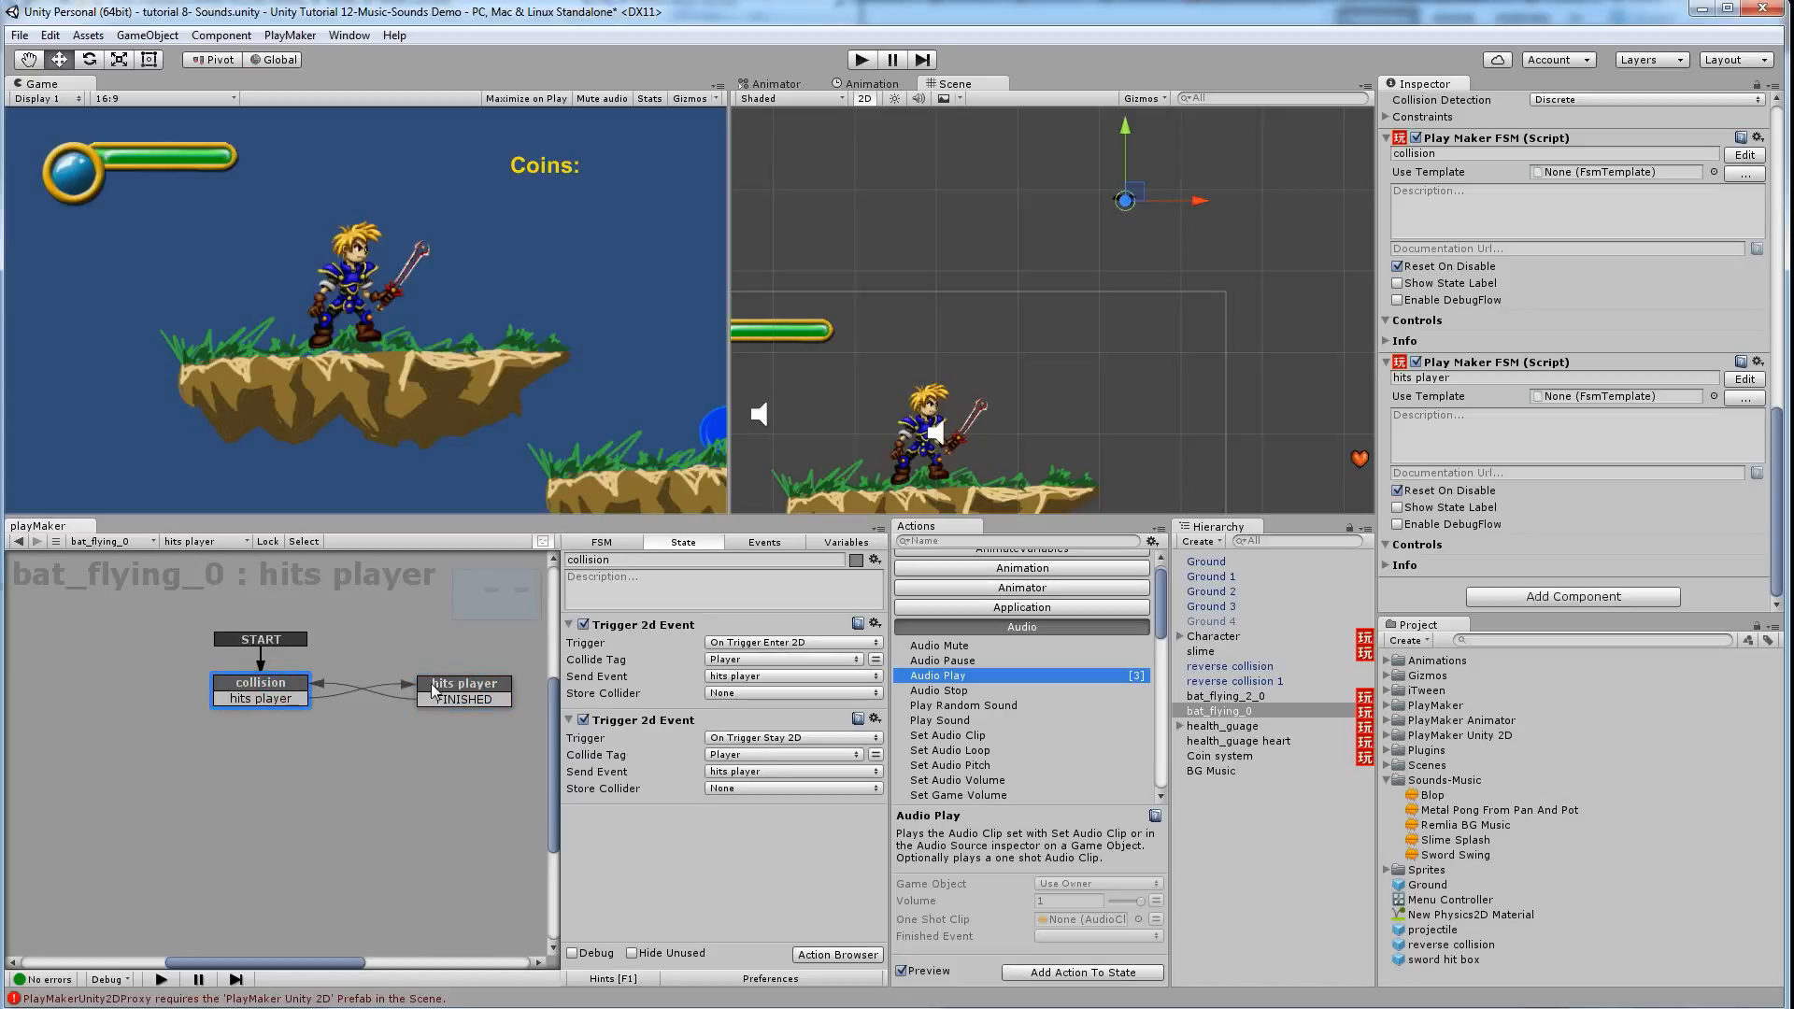
click(488, 691)
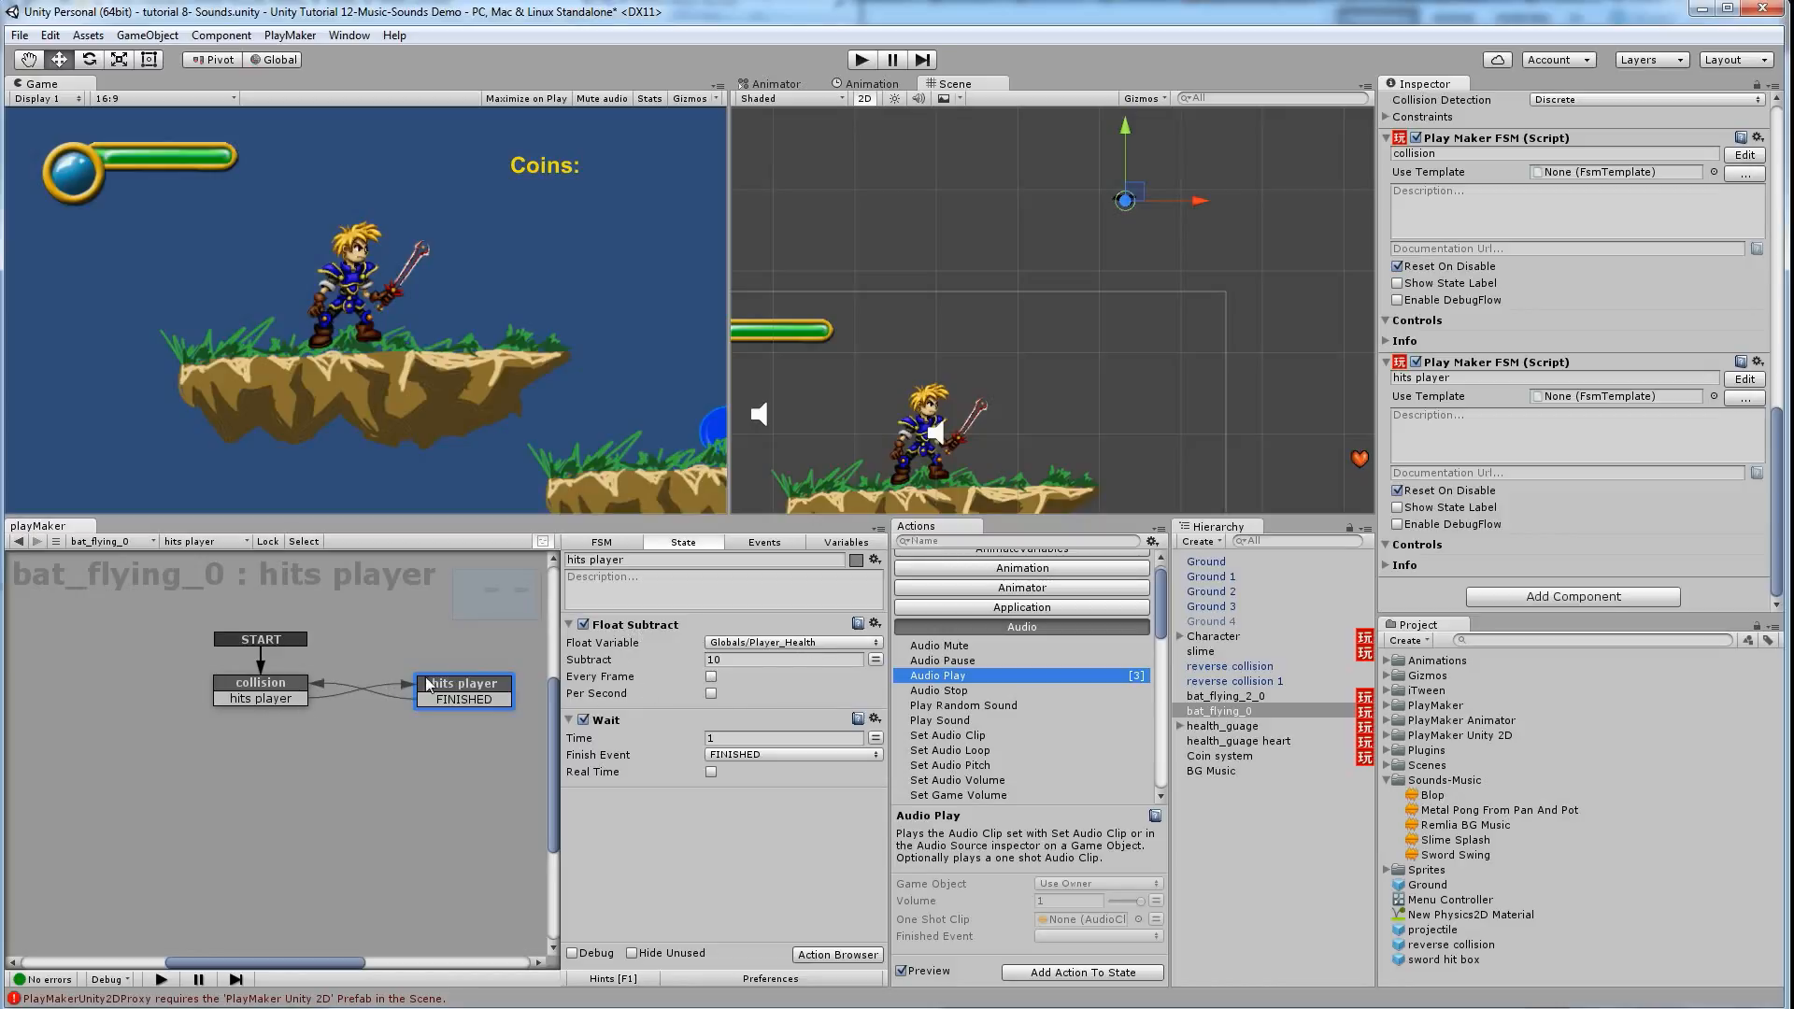
drag(951, 682, 857, 707)
click(677, 681)
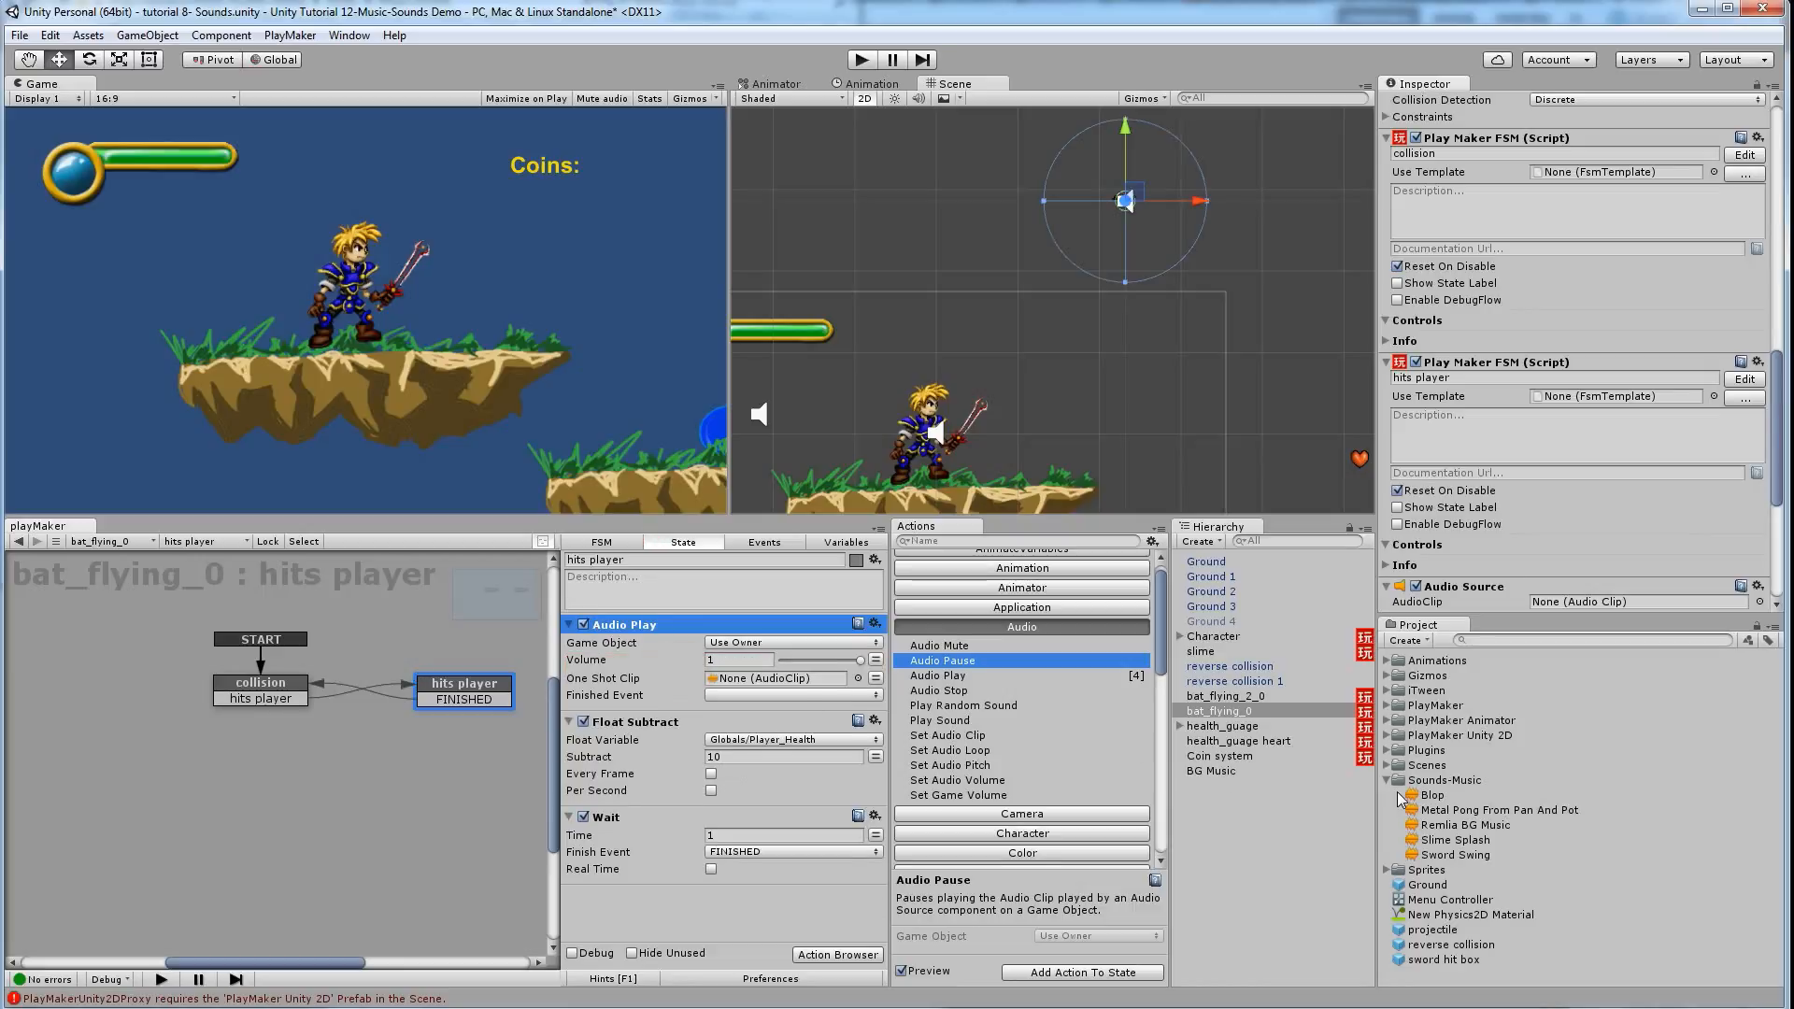
drag(1465, 814, 780, 680)
Inspect bat_flying_2_0's player hit and collision FSMs, including the actions in the collision and destroy states
middle_drag(1160, 342, 921, 397)
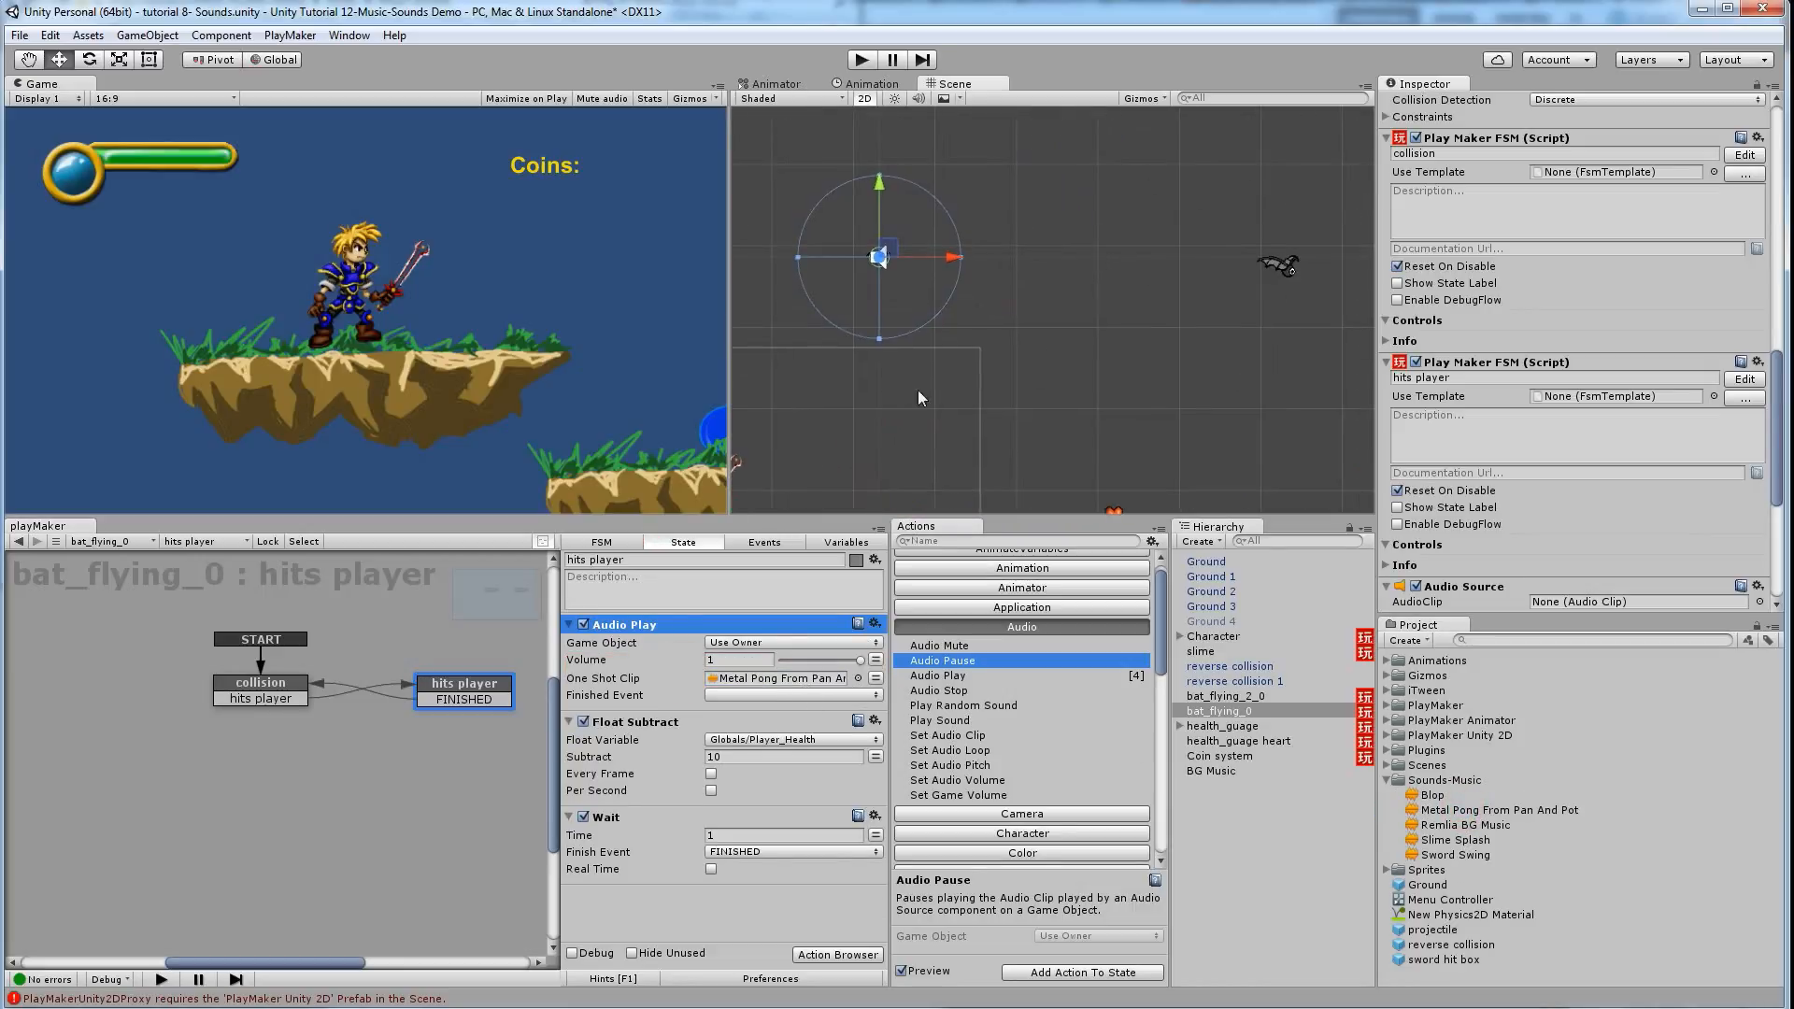
click(1288, 274)
click(185, 541)
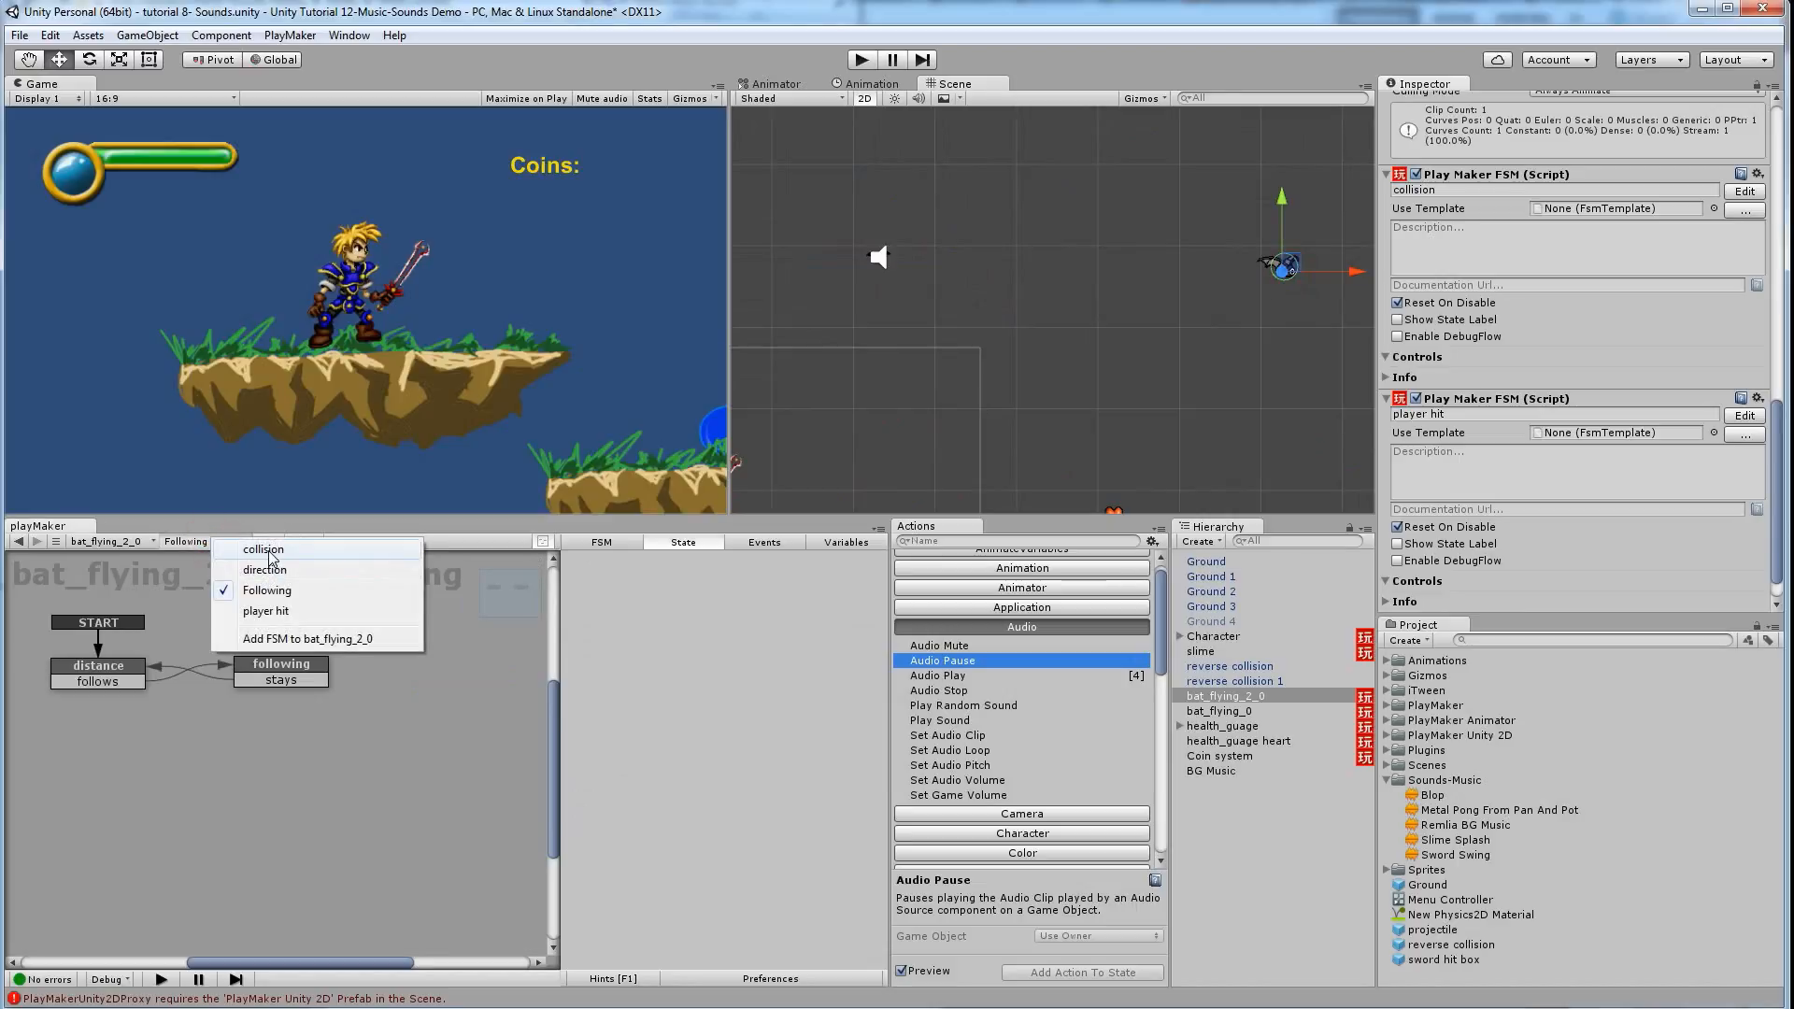
click(270, 611)
click(227, 545)
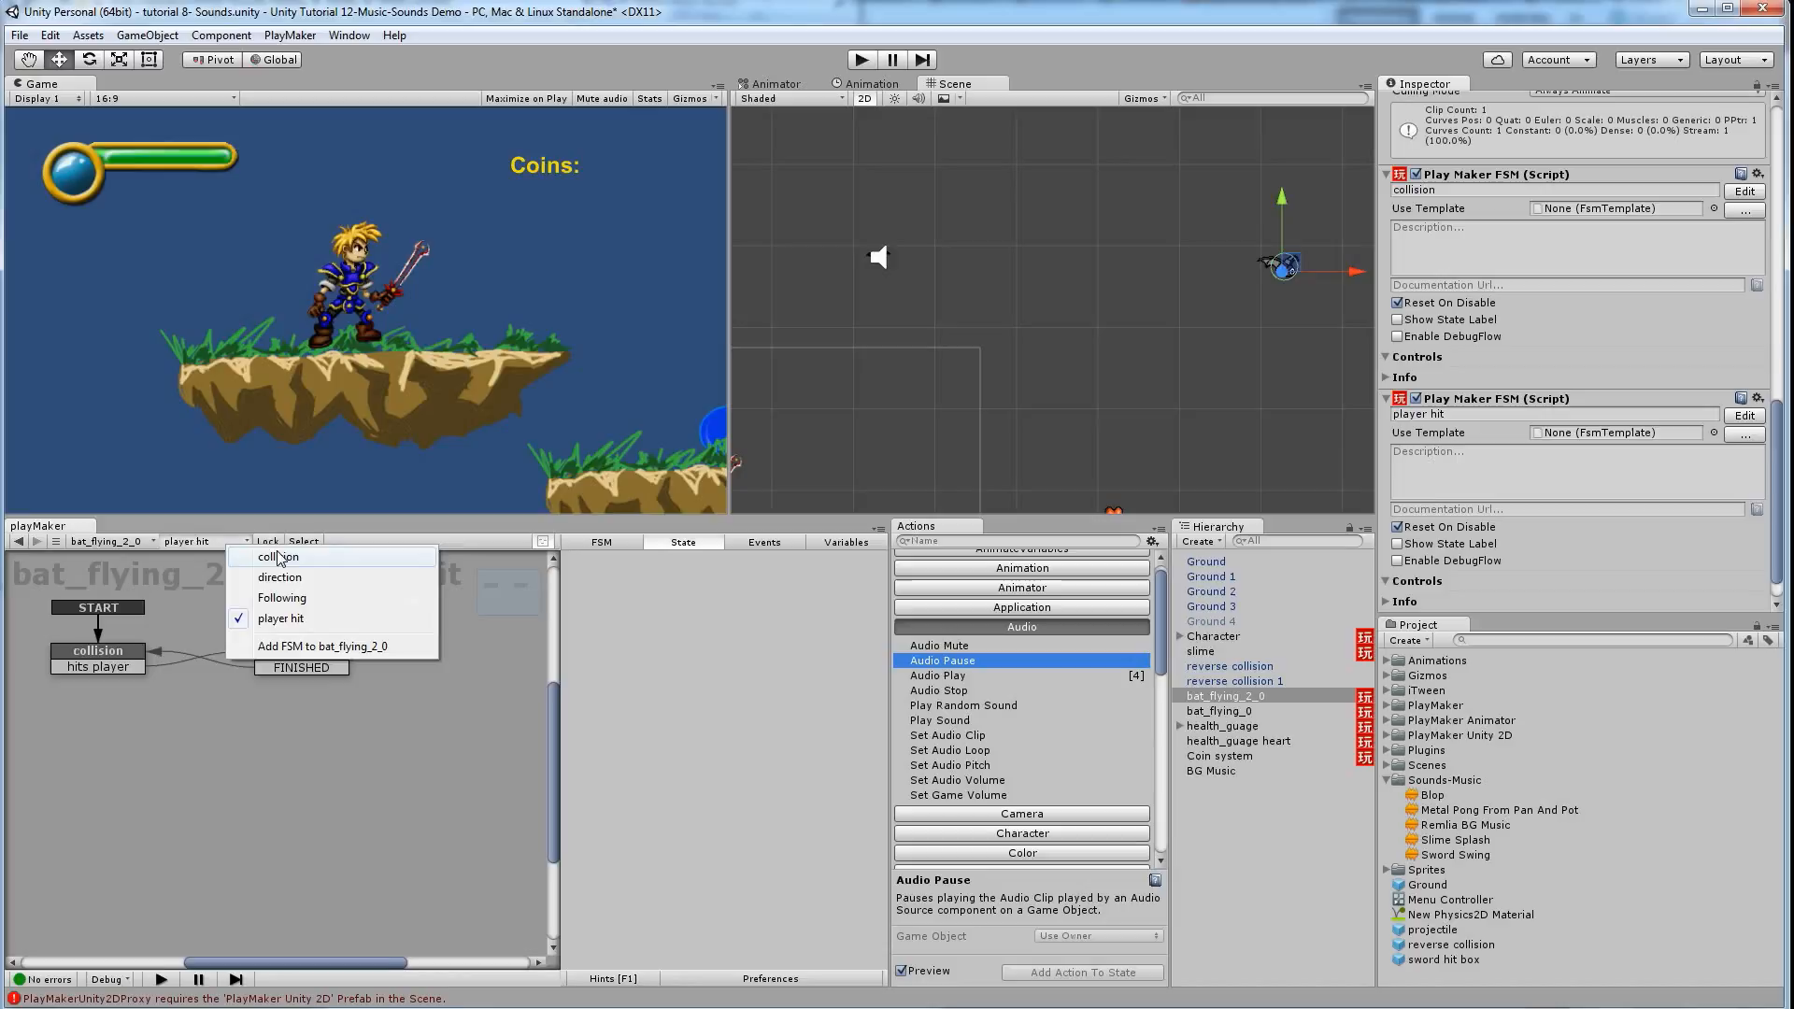
click(276, 566)
middle_drag(510, 632, 368, 663)
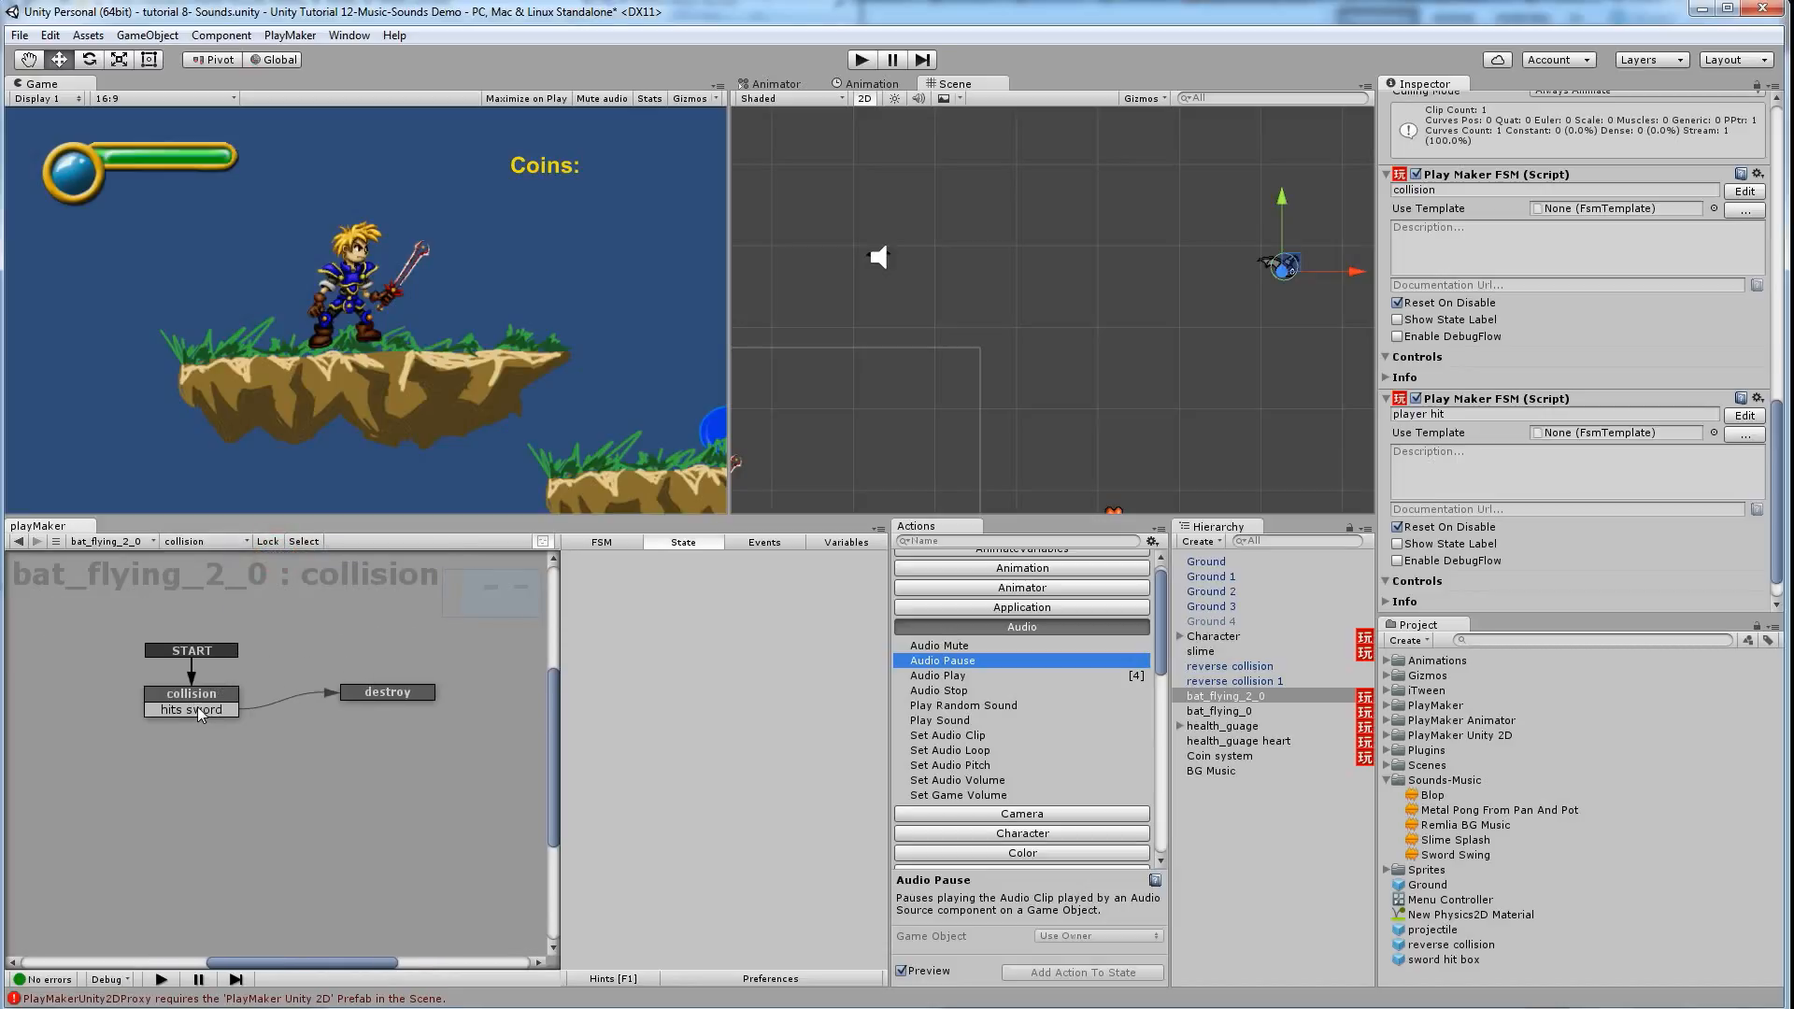
click(211, 695)
click(381, 694)
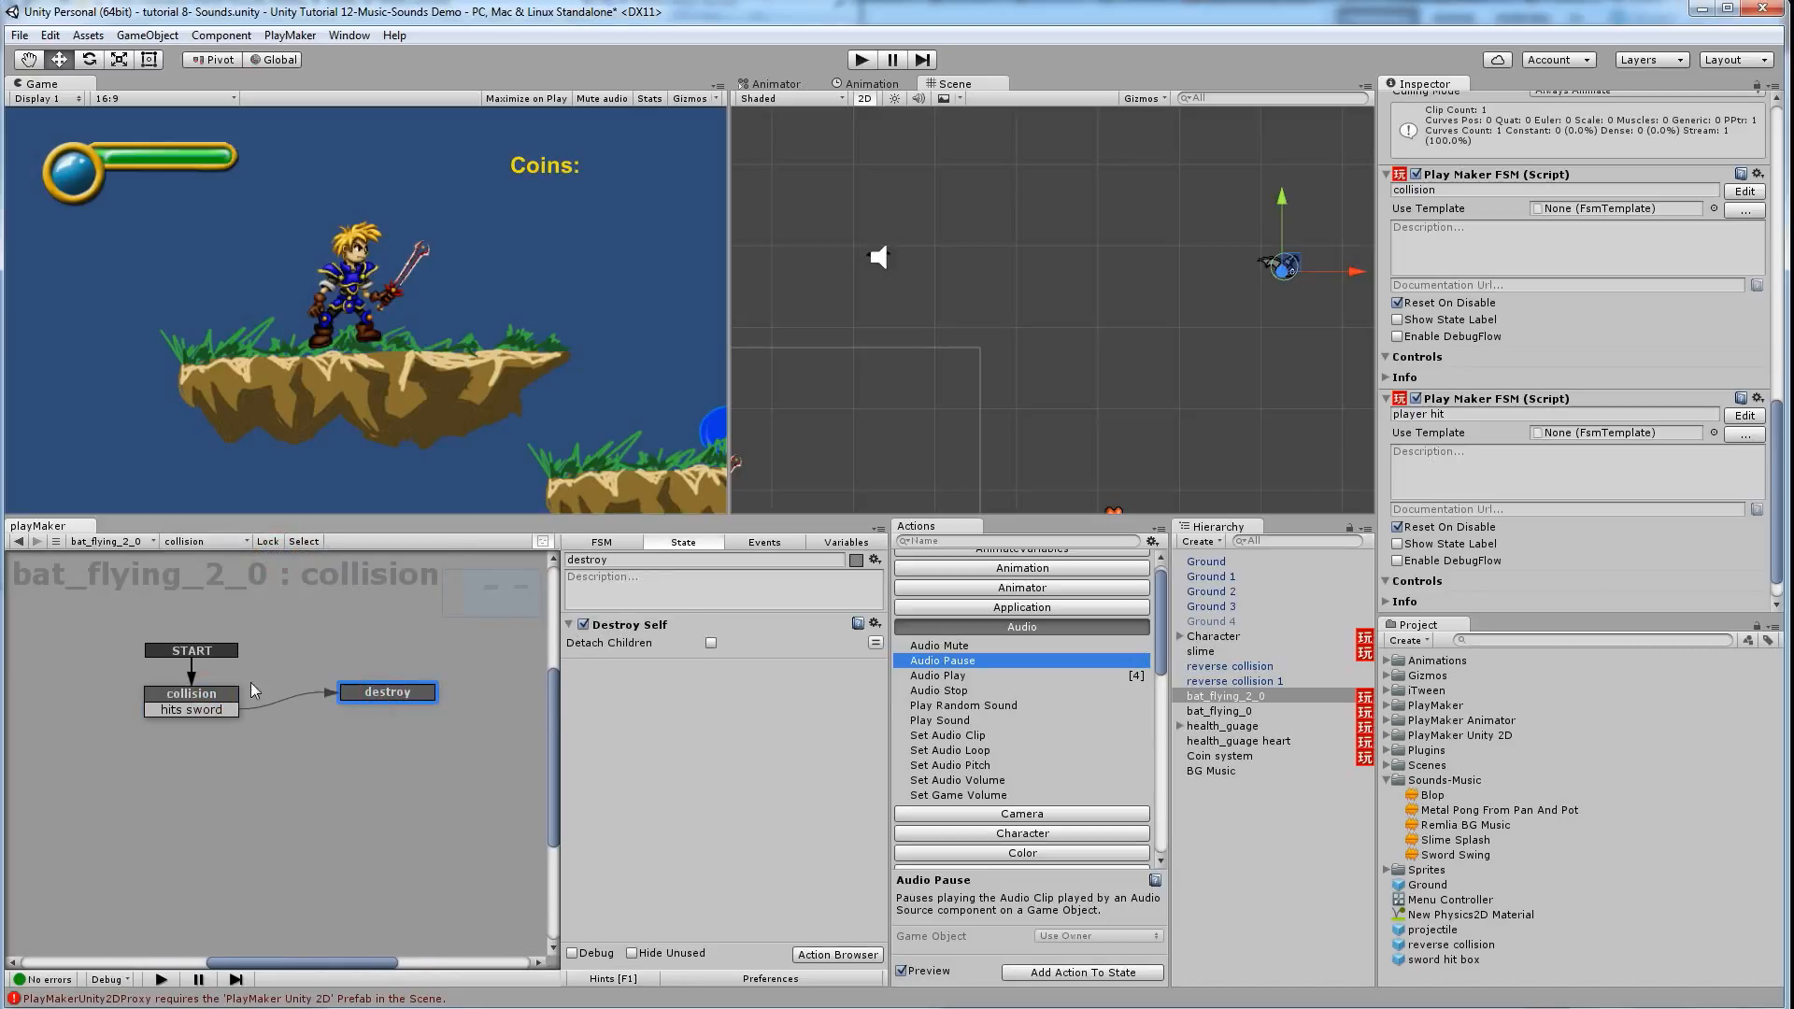
click(216, 695)
In bat_flying_2_0's "player hit" FSM, add Audio Play with the required Audio Source and Metal Pong From Pan And Pot to the hits player state
click(206, 540)
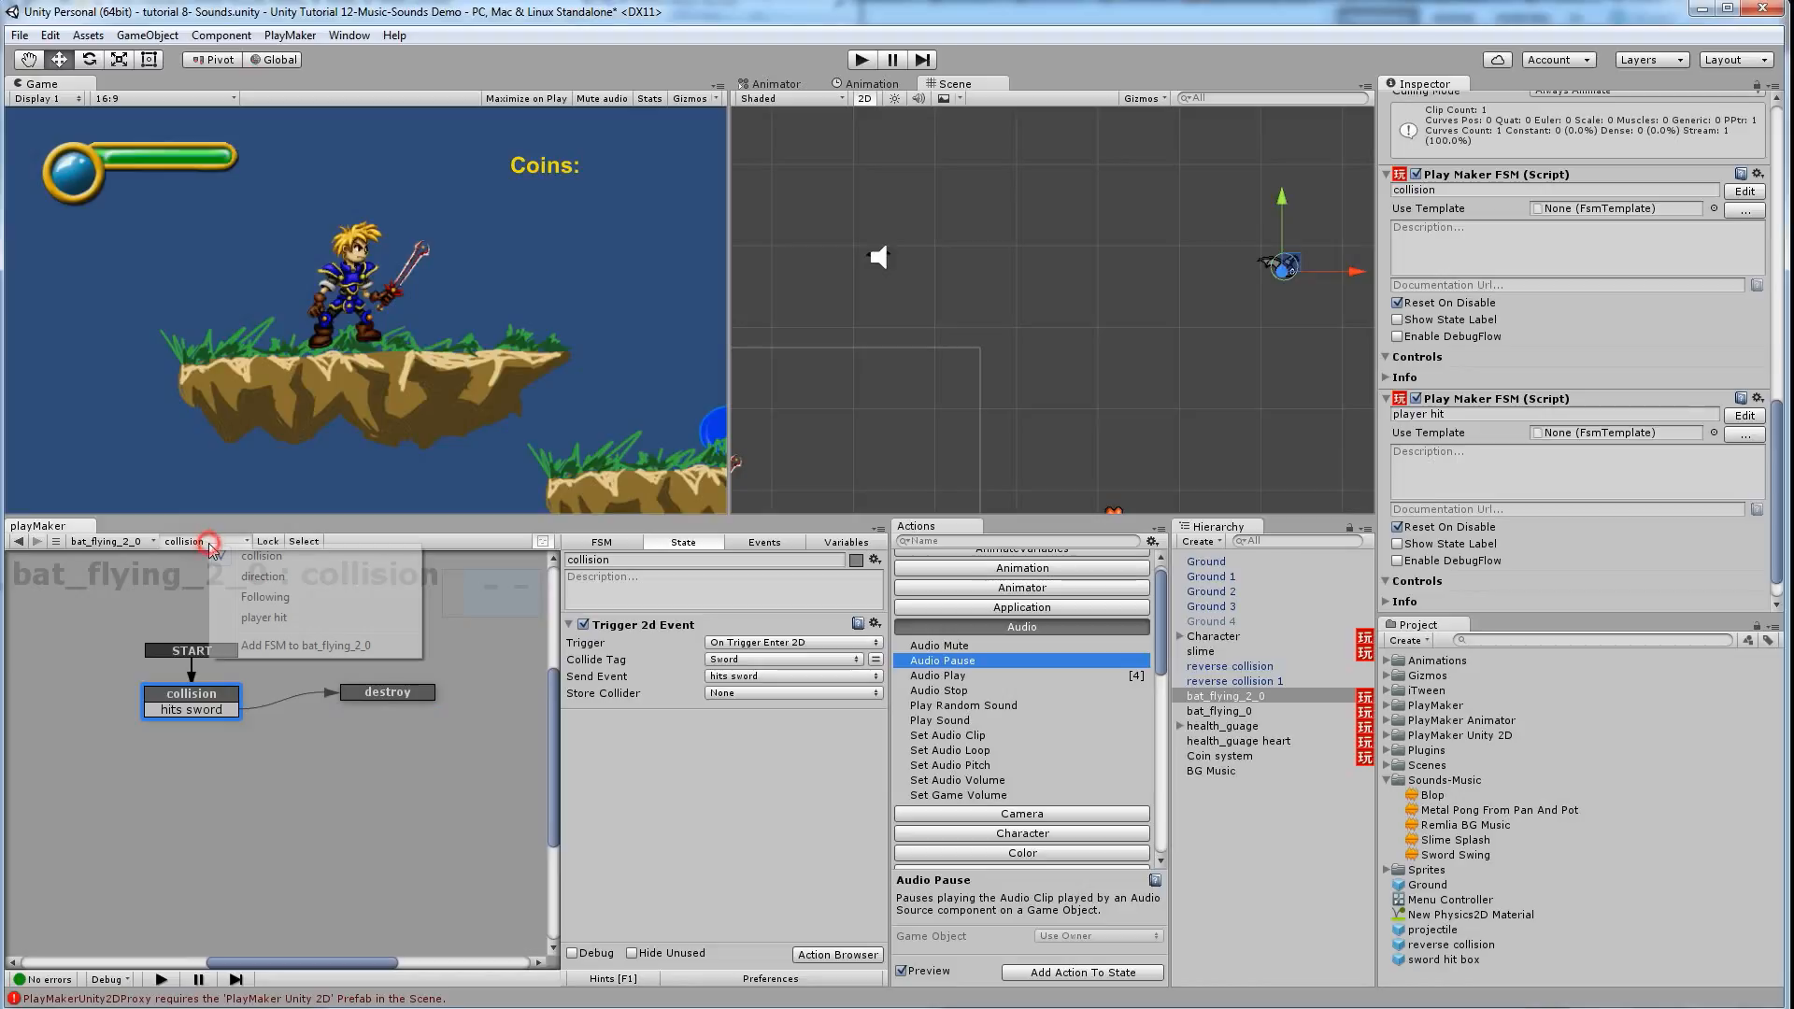
click(279, 618)
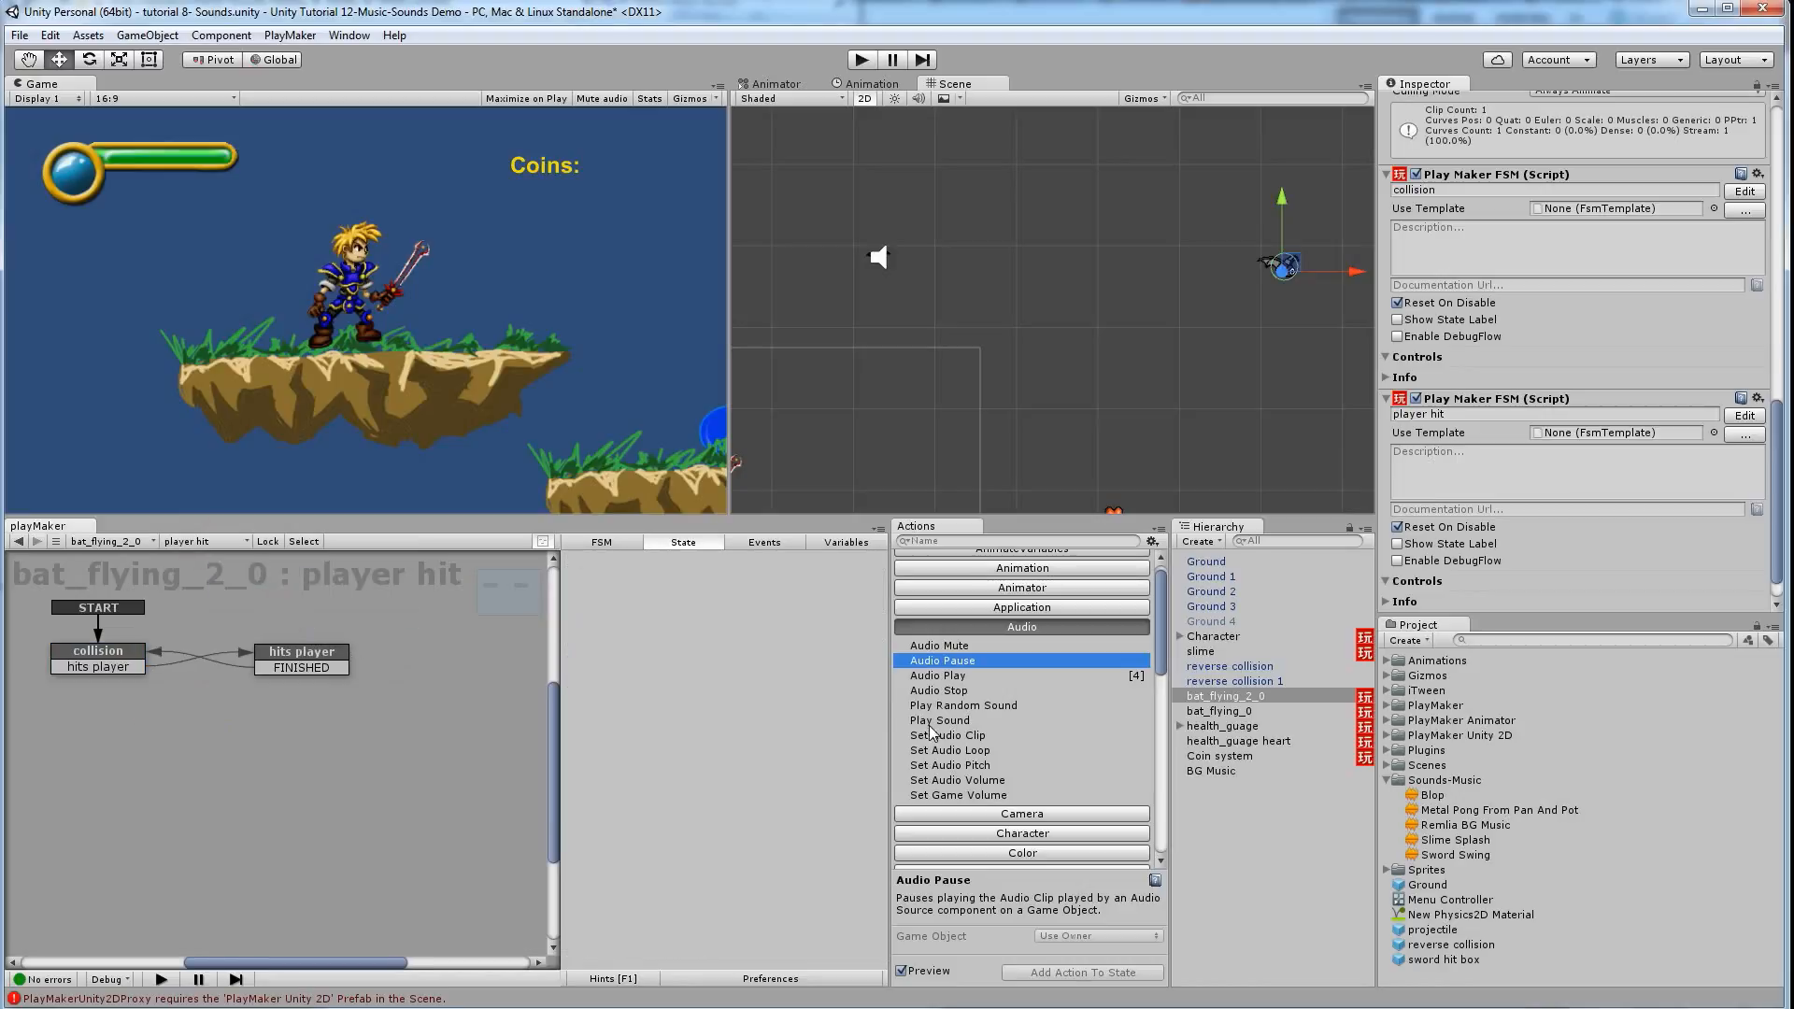
click(950, 676)
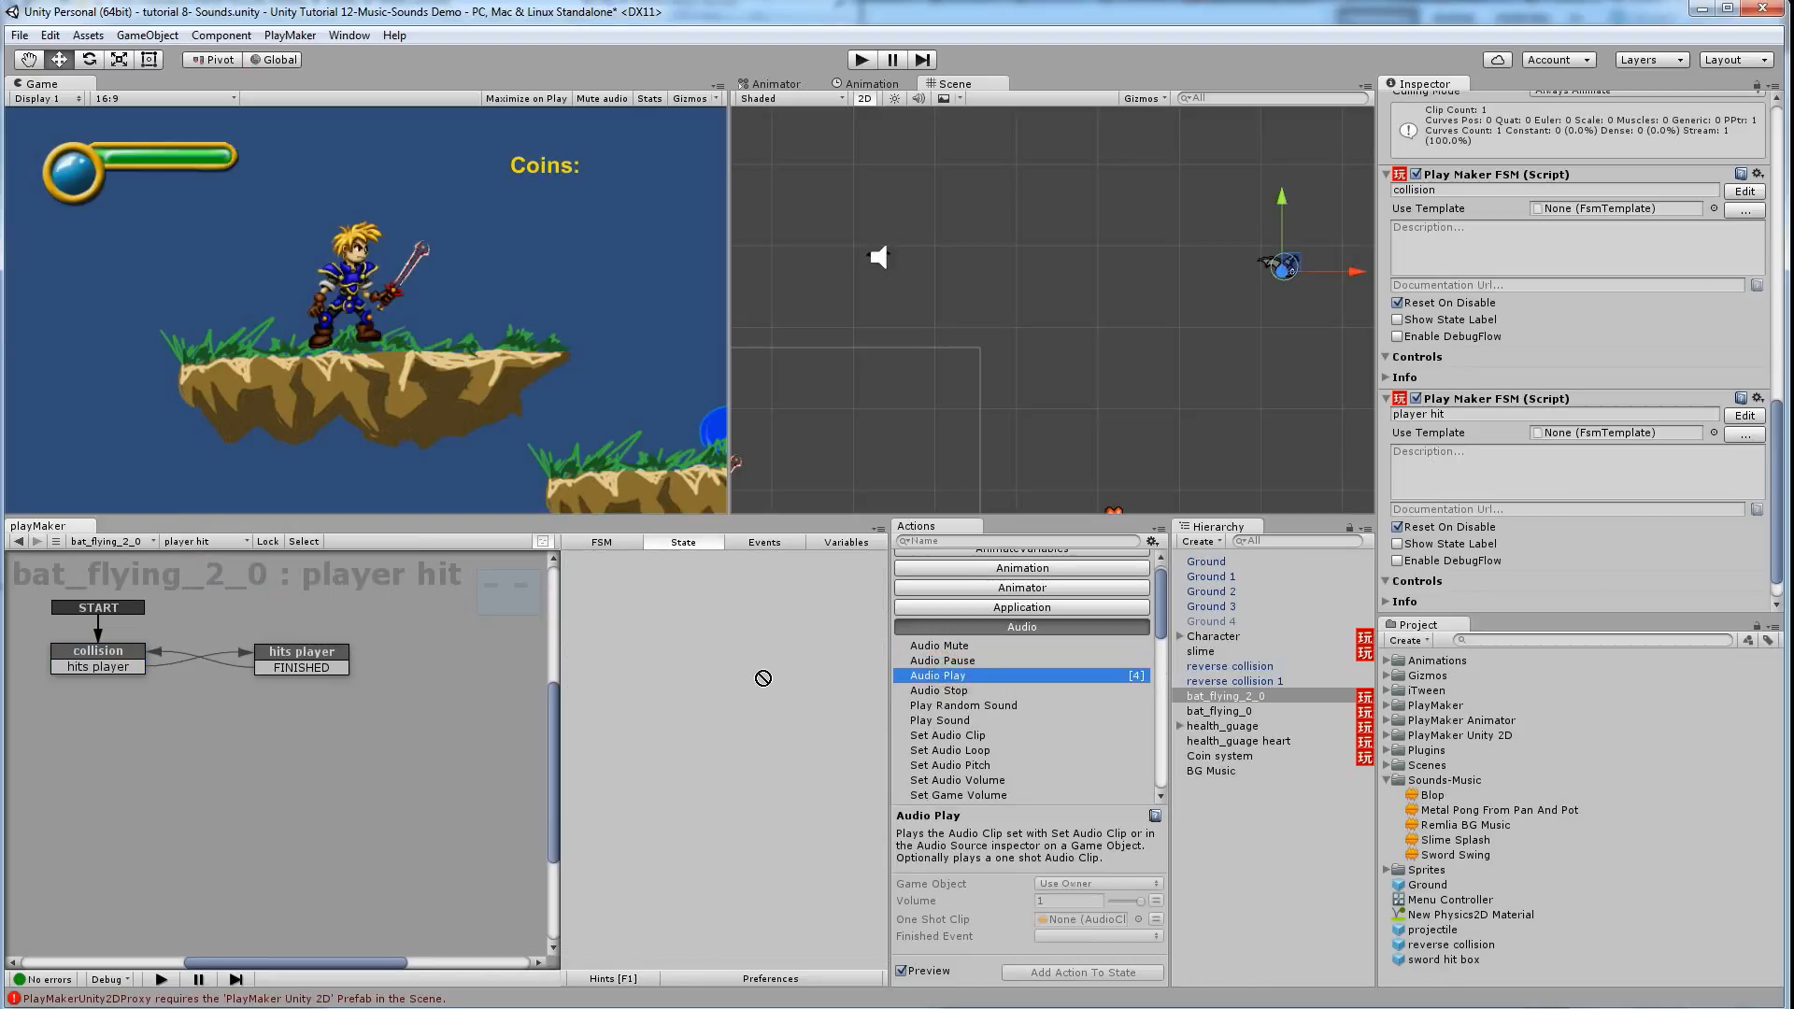
click(304, 654)
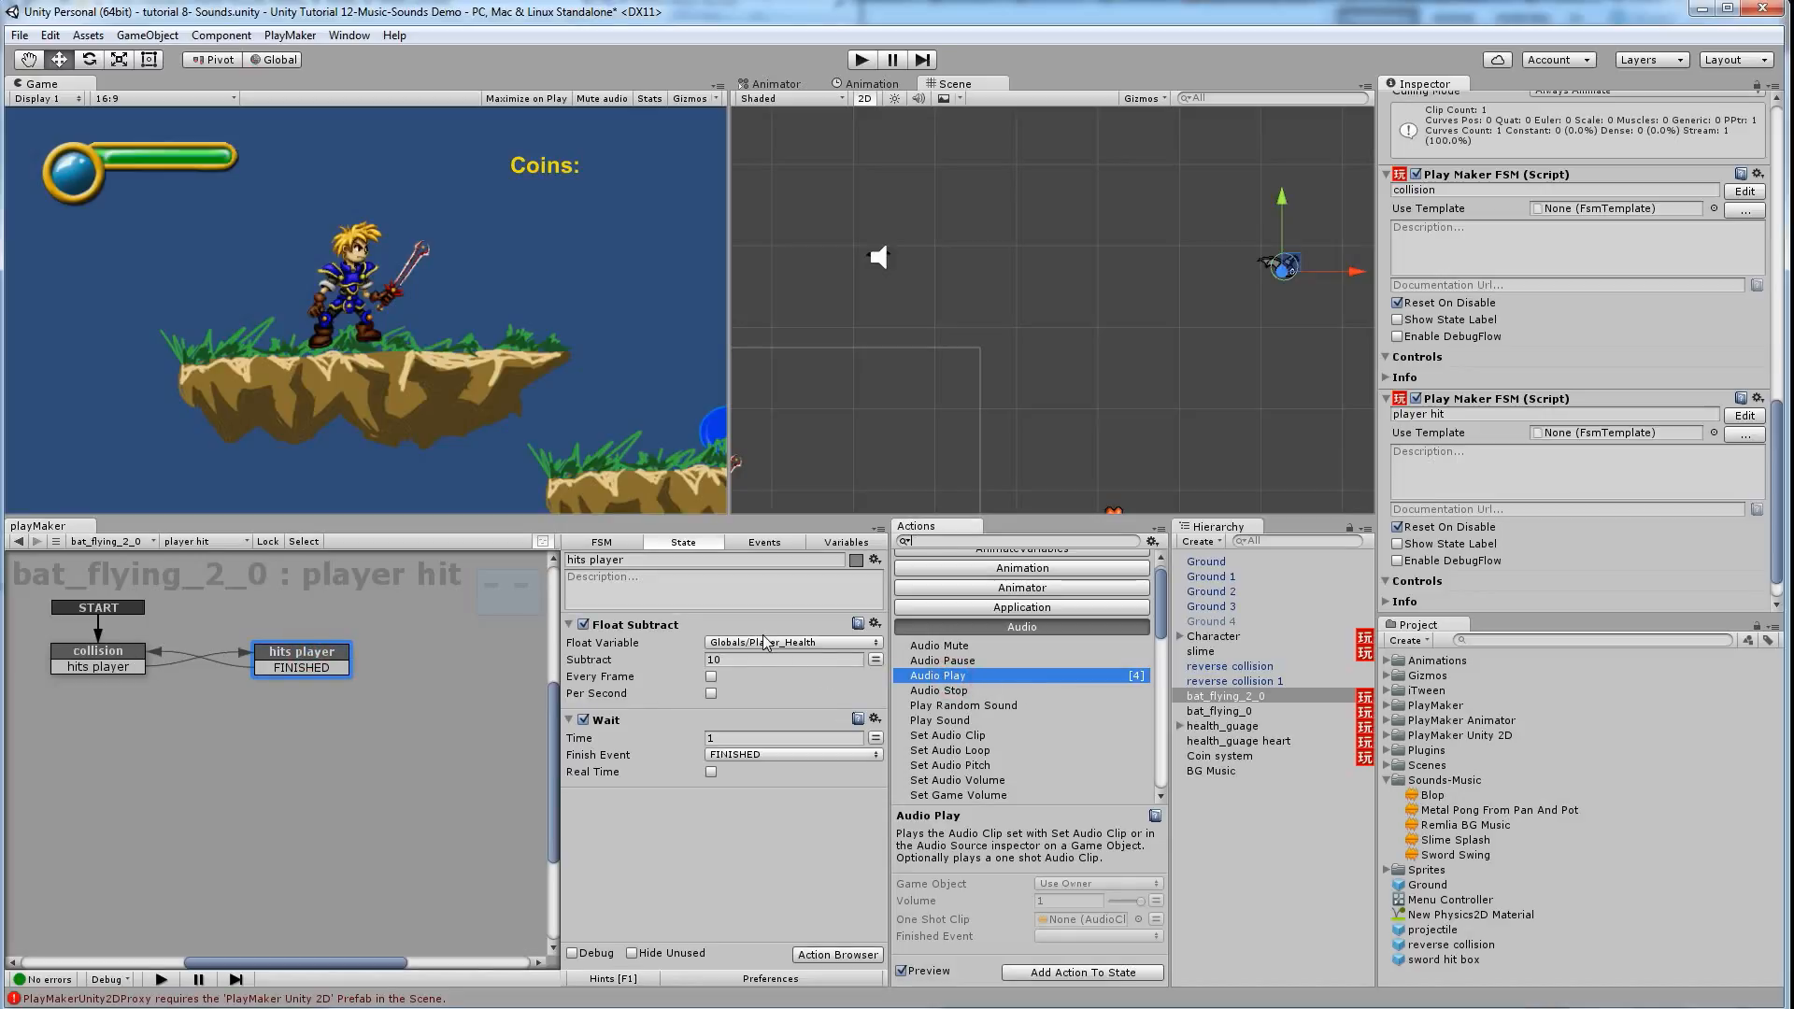
double_click(937, 675)
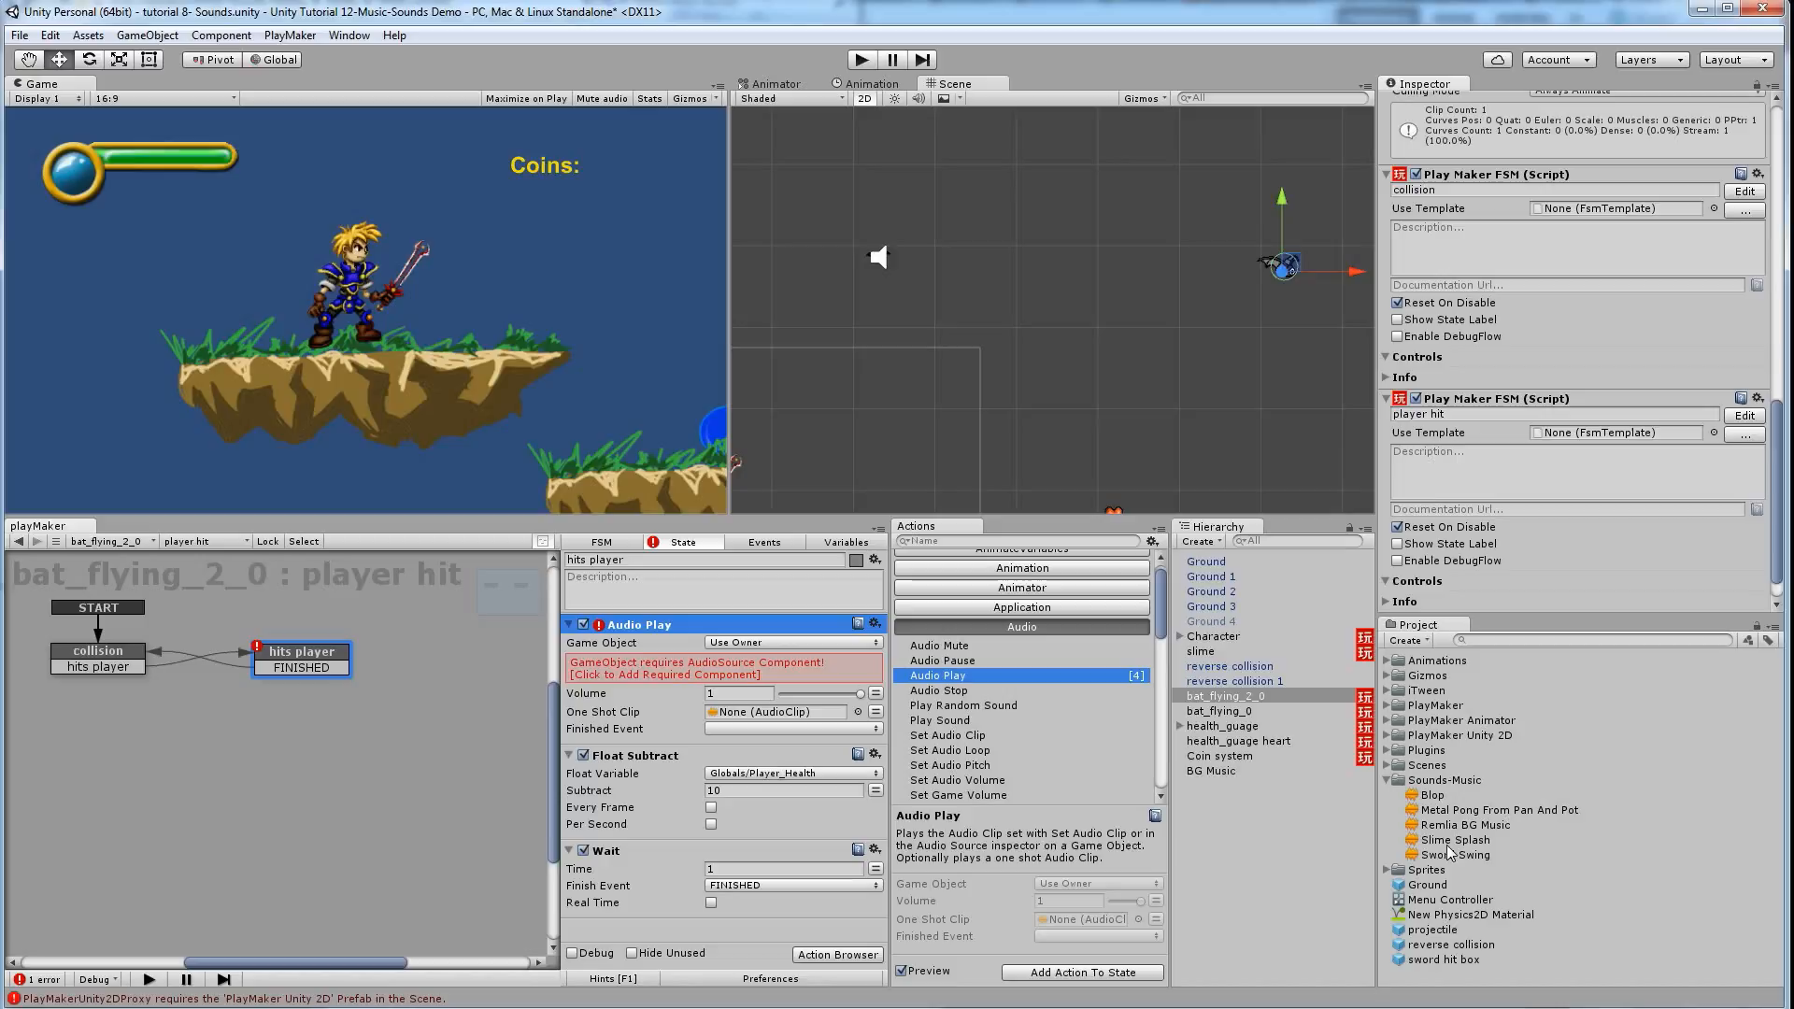
drag(1450, 810, 777, 713)
Play-test the scene, running into the slime and bats, attacking and jumping to check the player hit sounds, and stop the playback
click(859, 60)
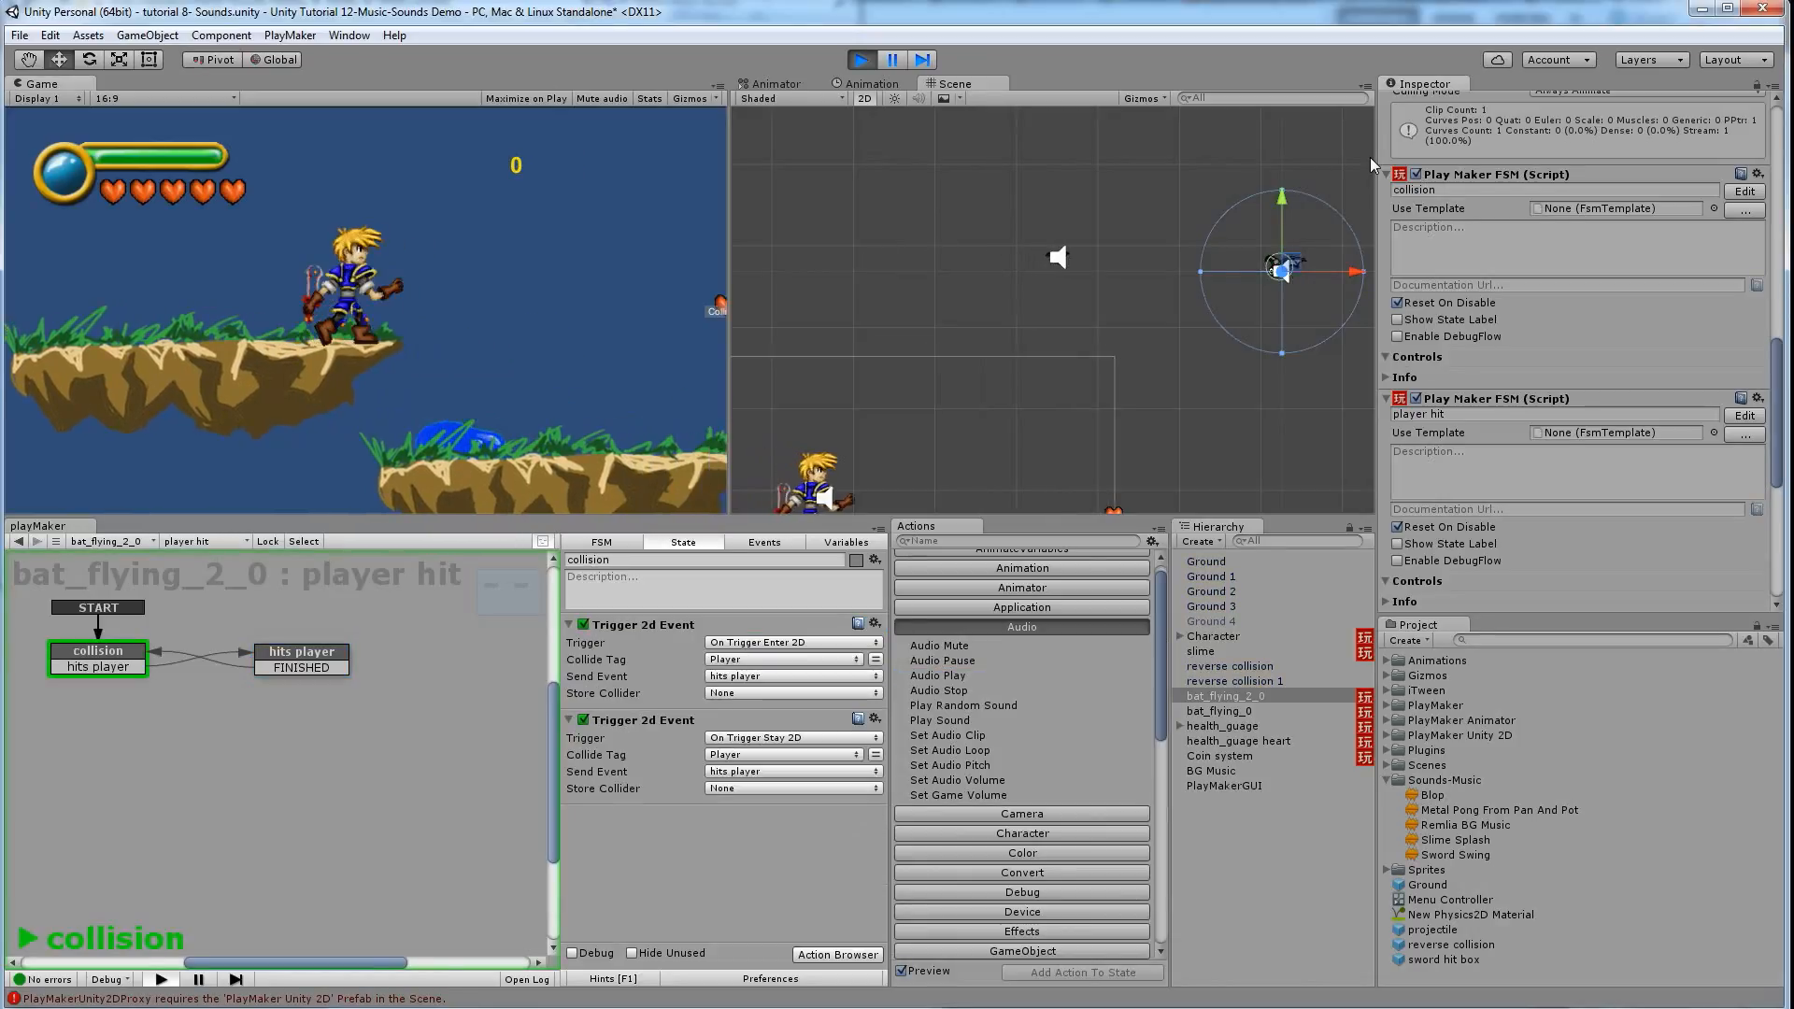
key(Right)
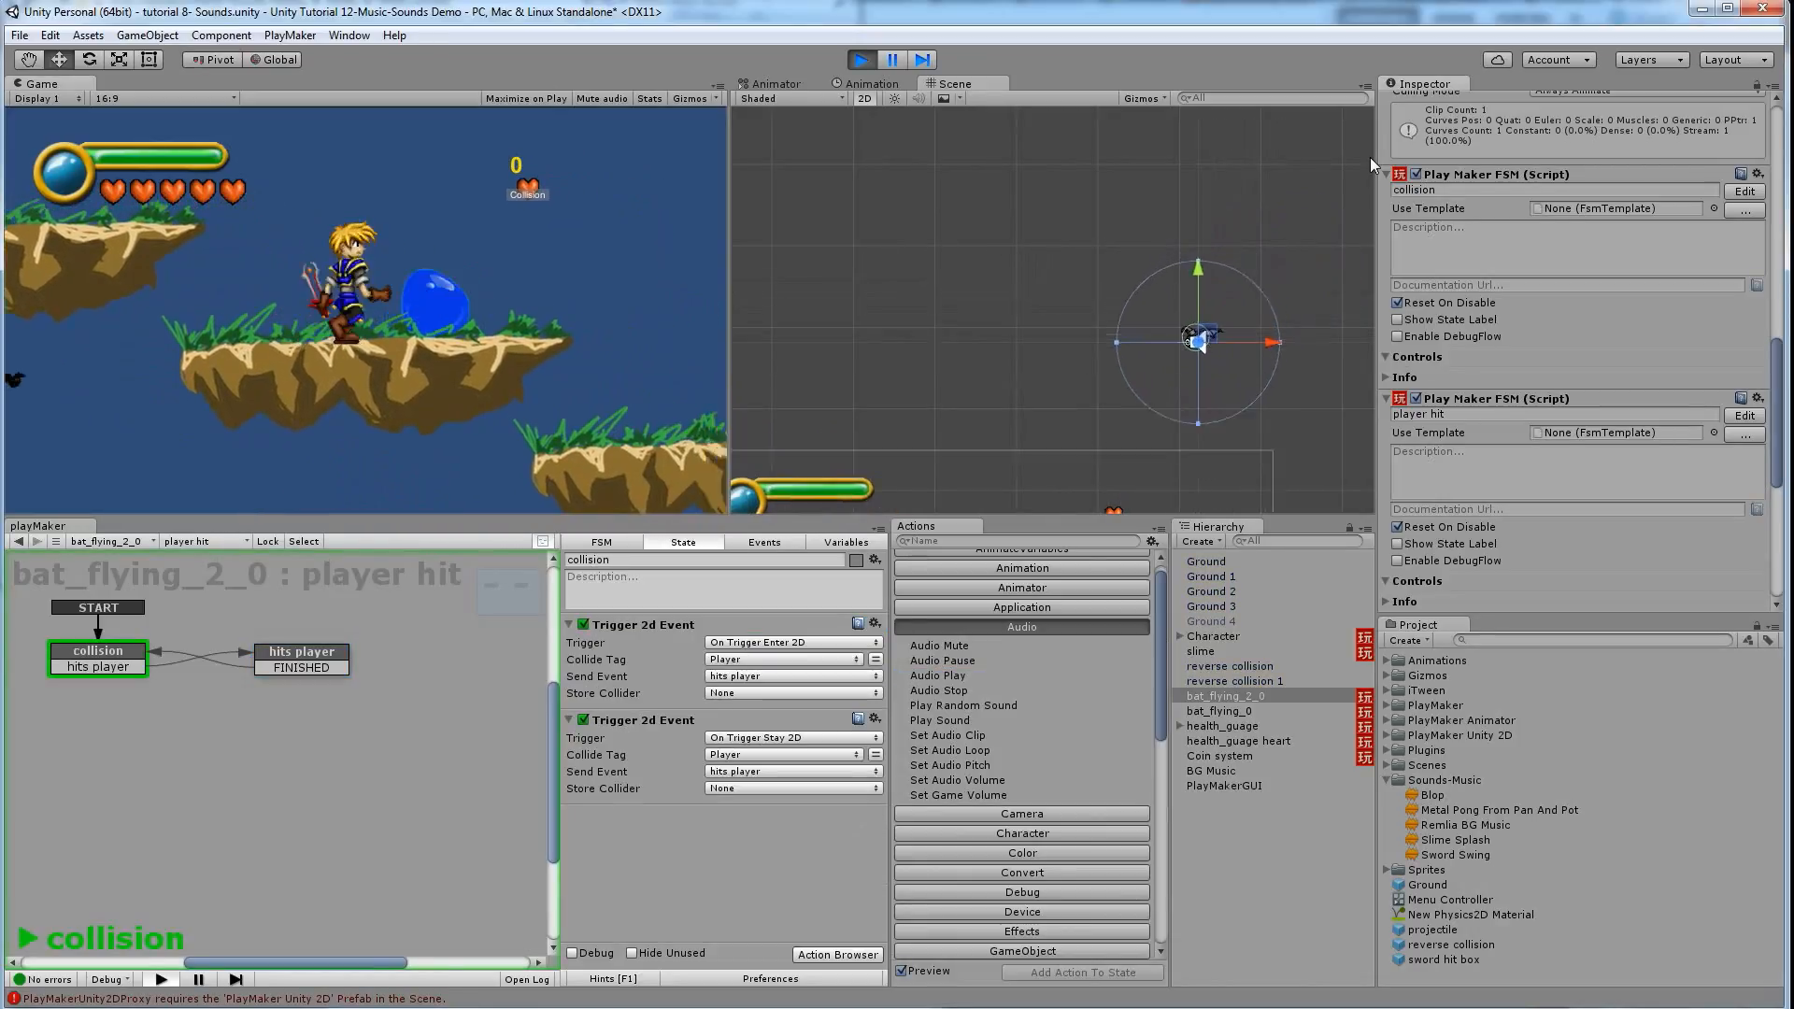
key(Left)
key(Right)
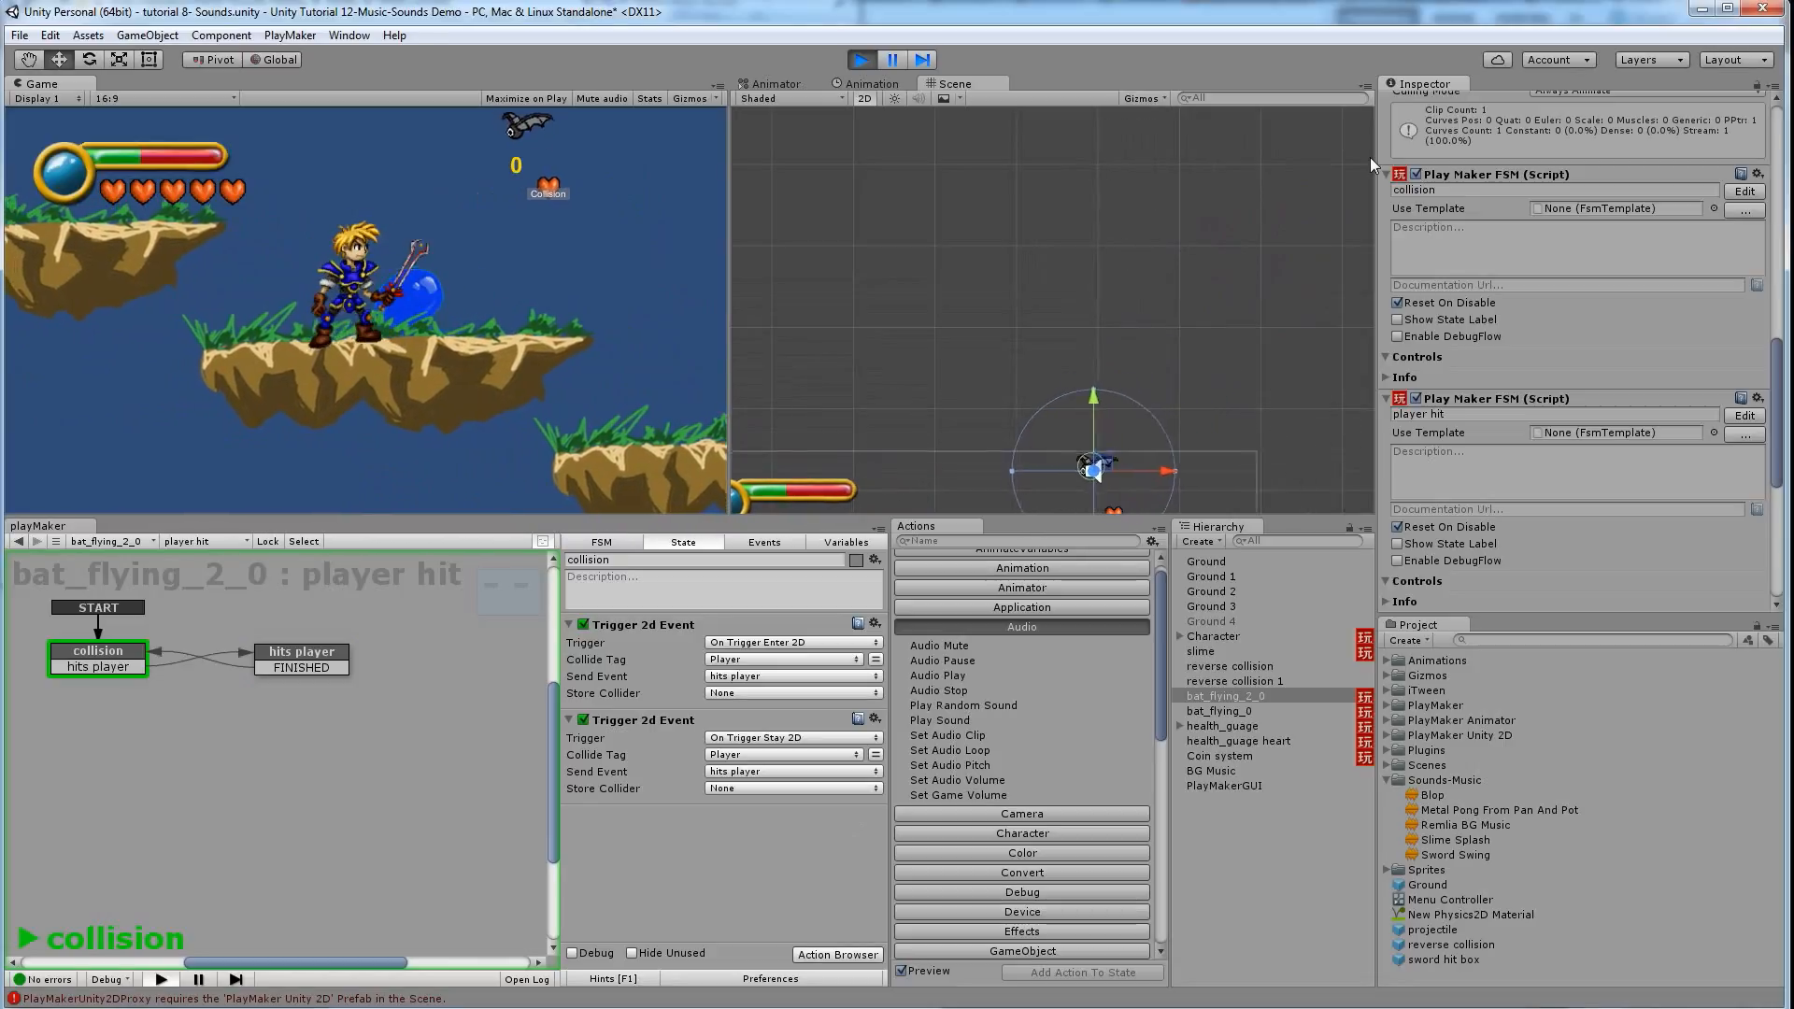
key(Left)
key(Right)
key(ctrl)
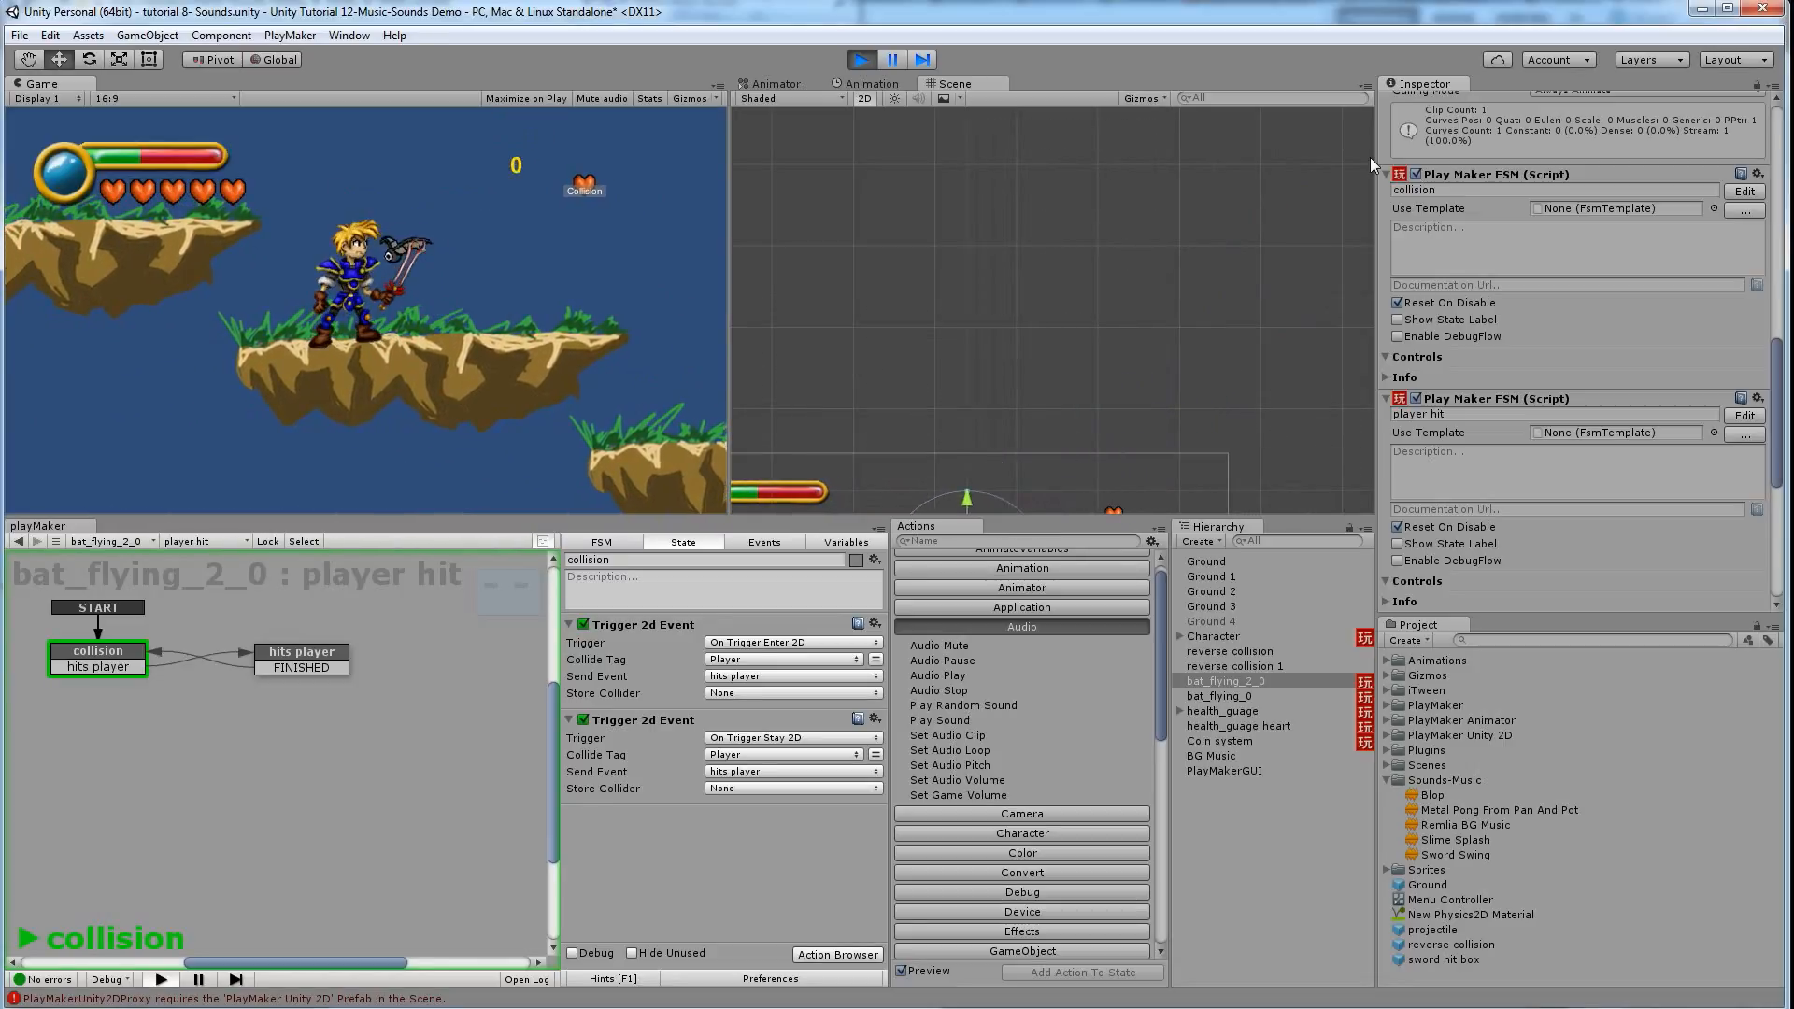
key(Right)
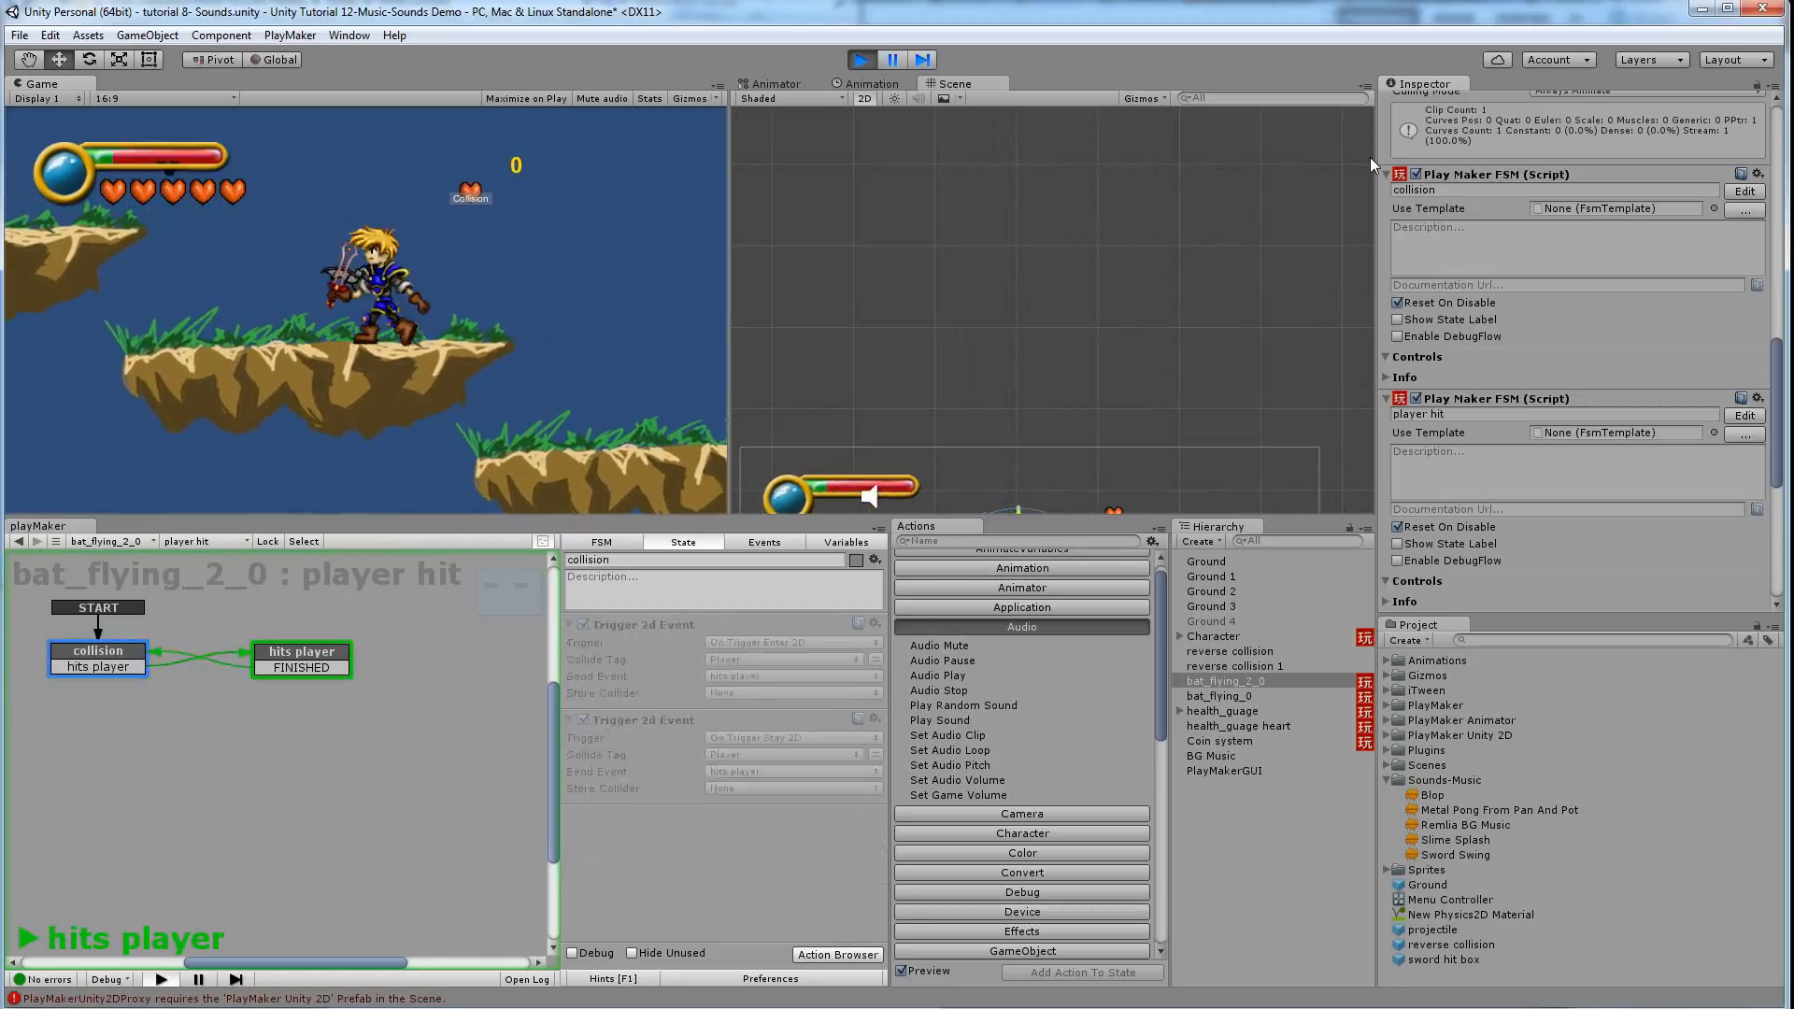
key(ctrl)
key(Right)
key(space)
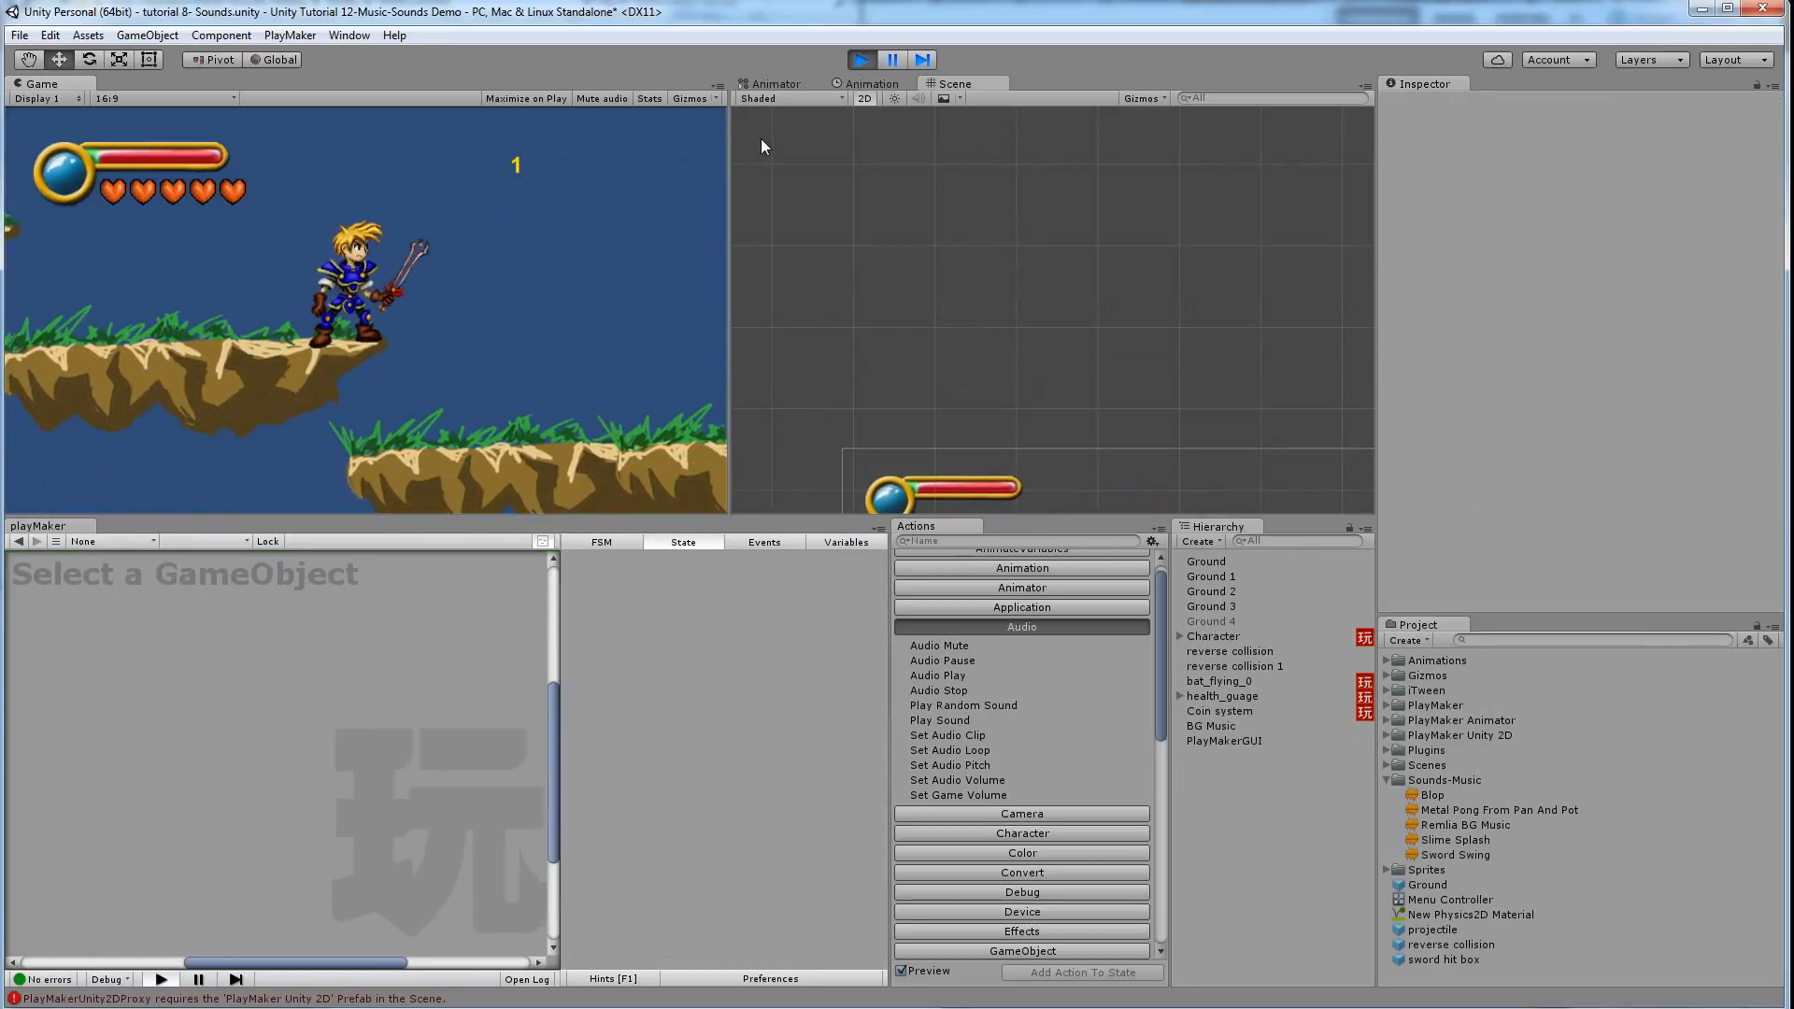
click(860, 59)
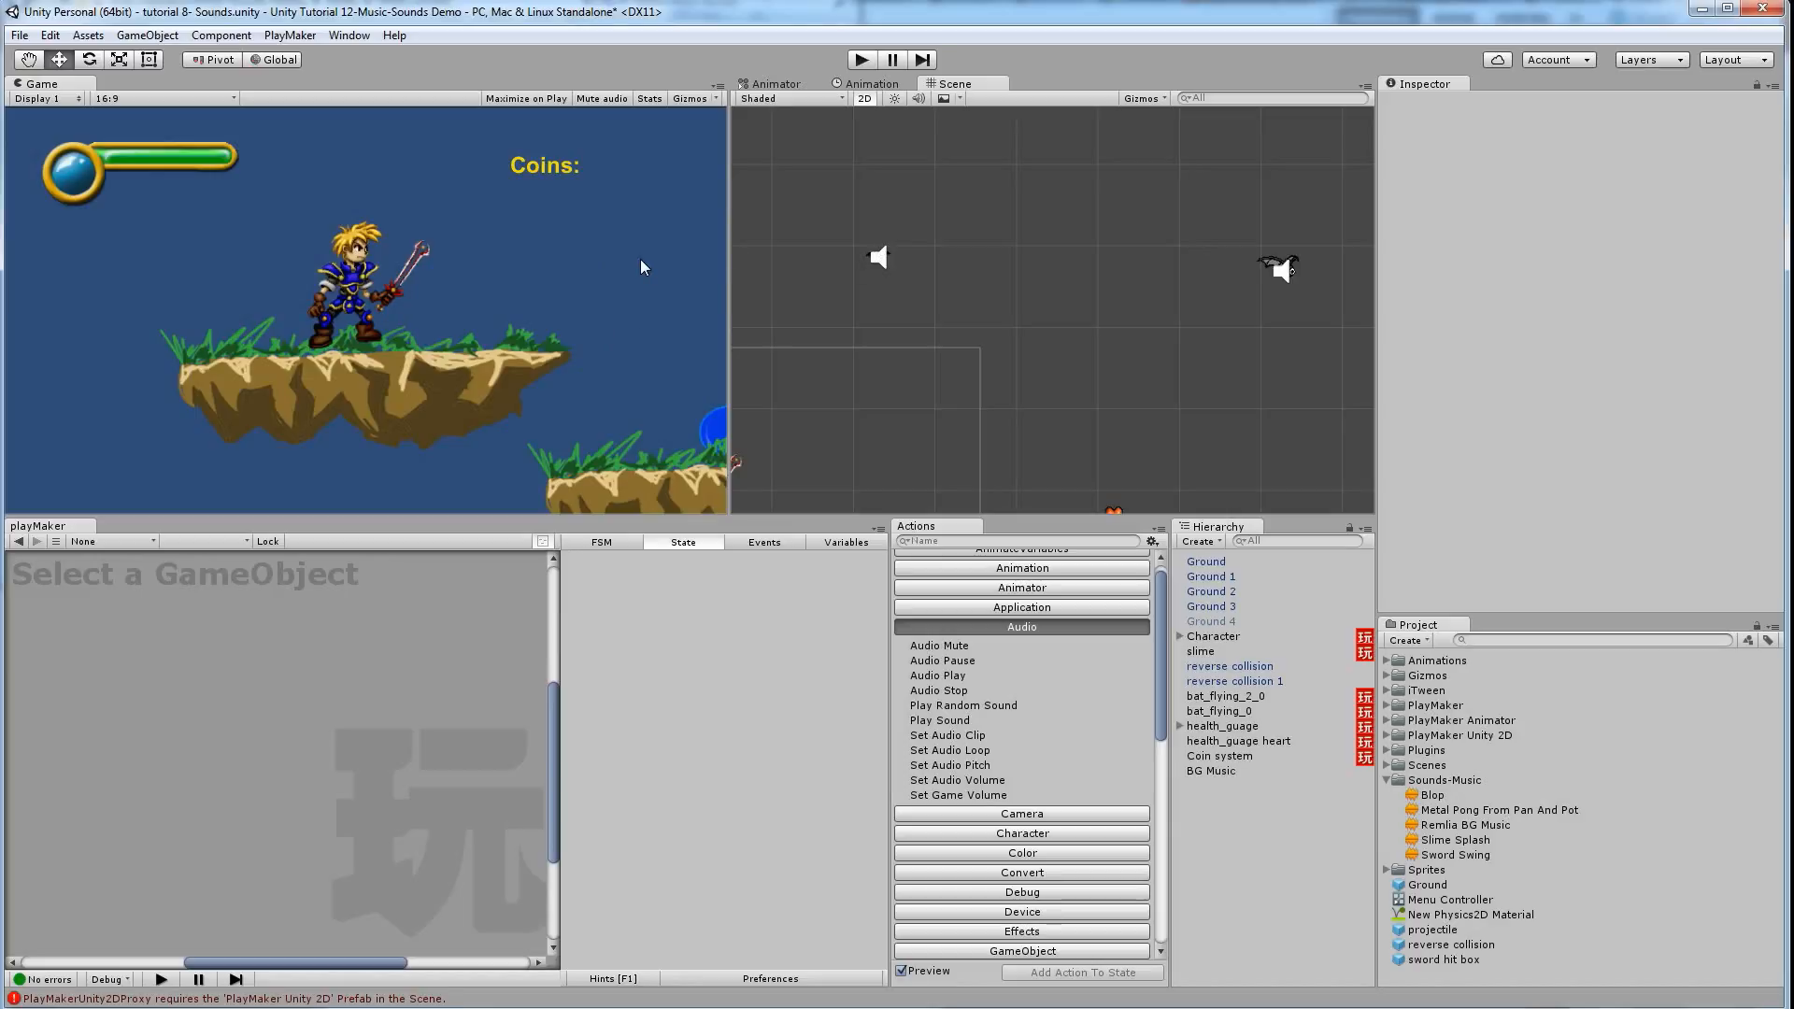
In the slime's "collision with sword" FSM, add Audio Play with the Slime Splash one-shot clip to the destroy state, ahead of Destroy Self
middle_drag(1126, 337, 1181, 111)
mouse_move(1110, 302)
middle_down()
mouse_move(1138, 283)
mouse_move(1195, 297)
middle_up()
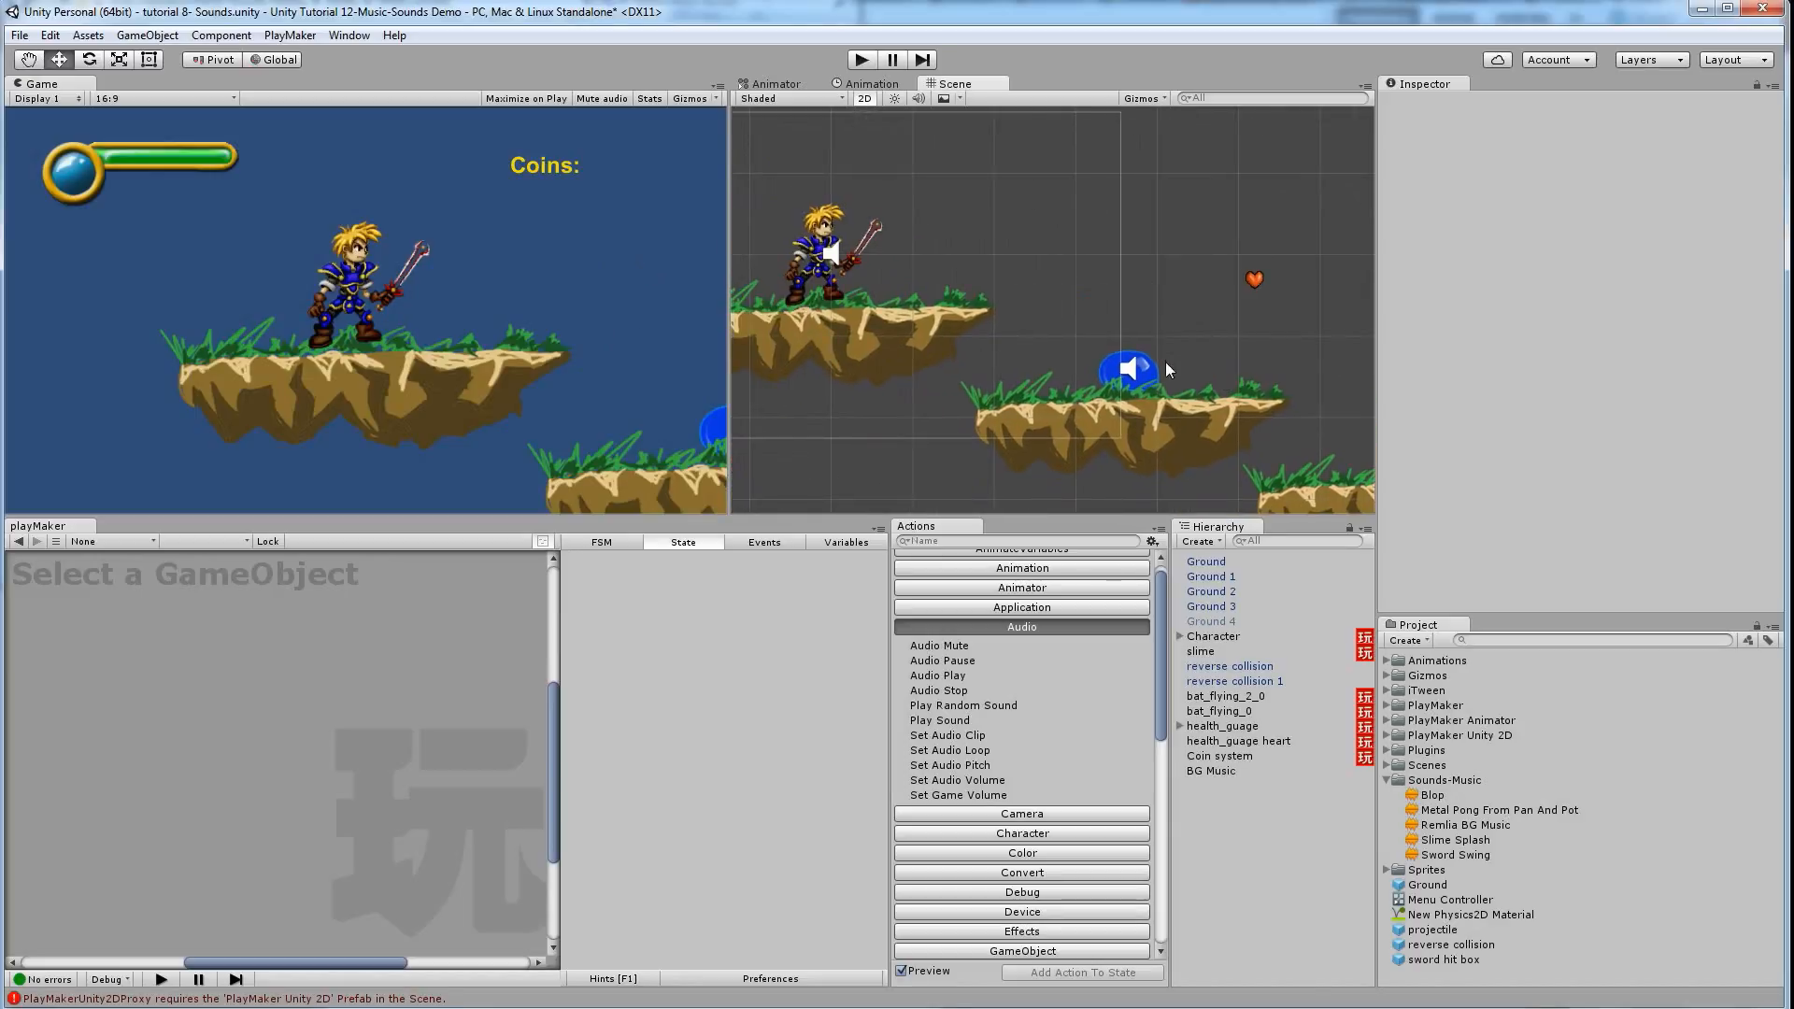
click(1146, 359)
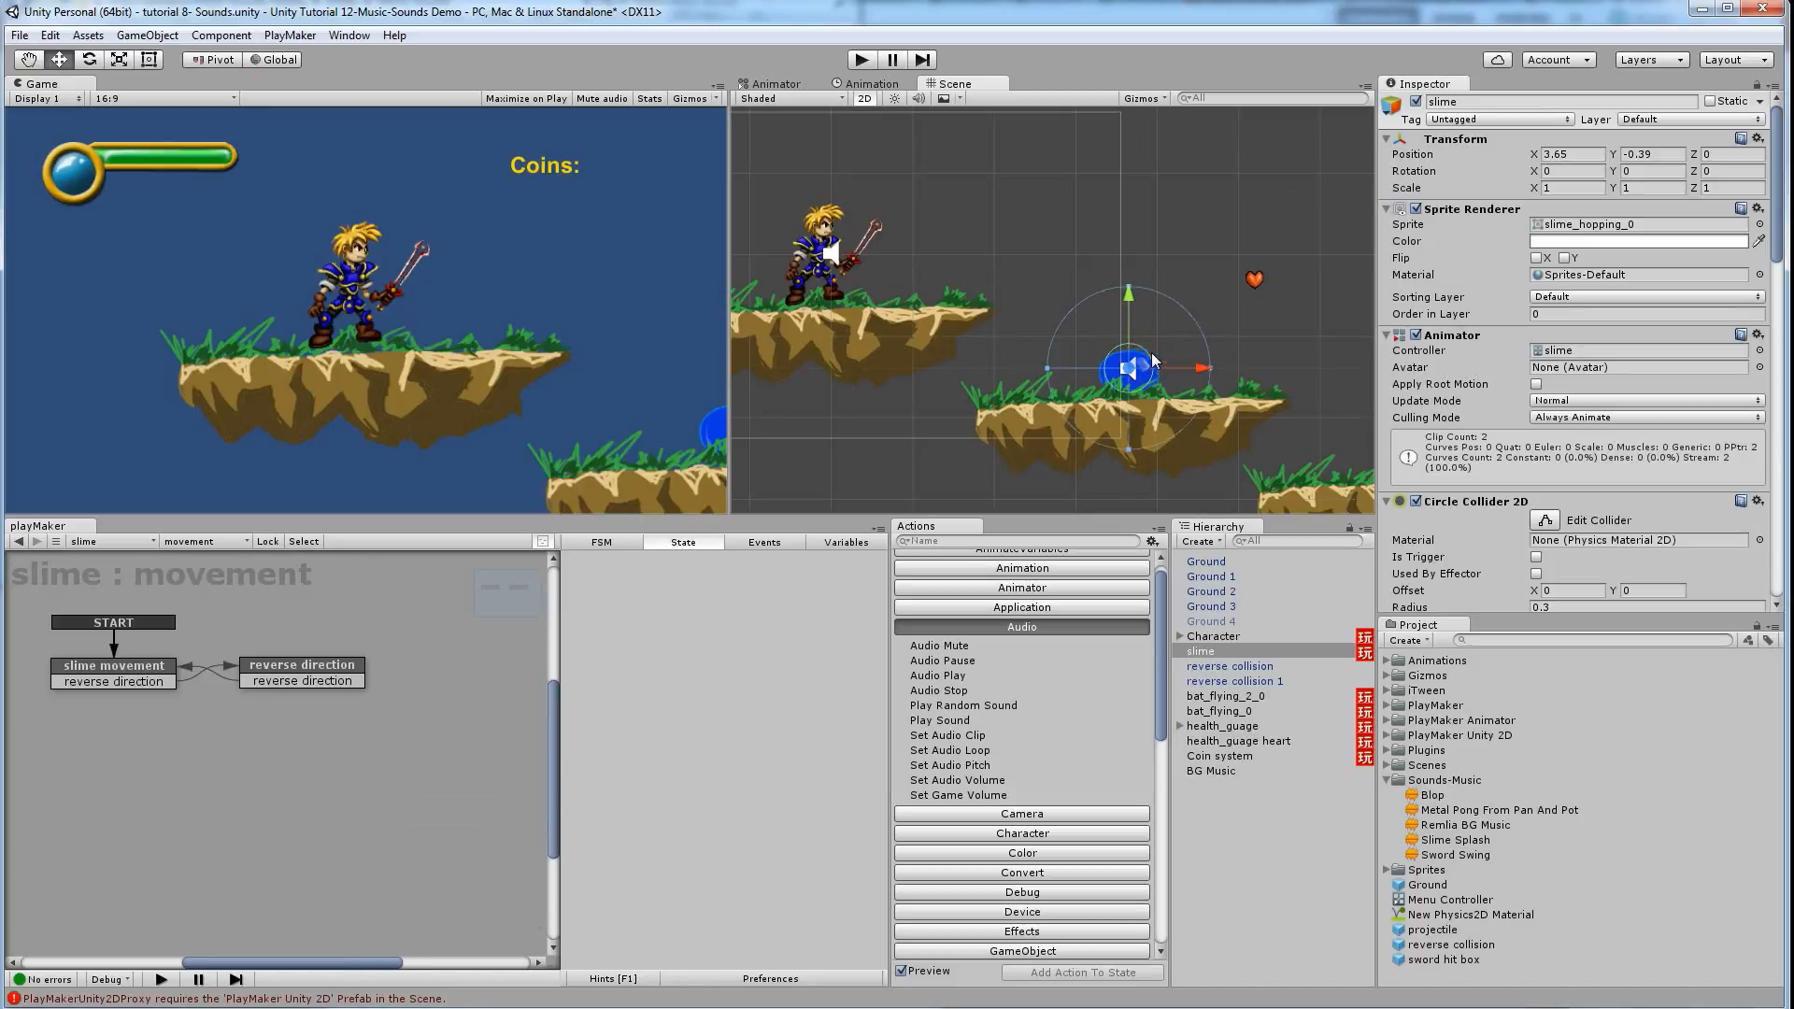
click(222, 544)
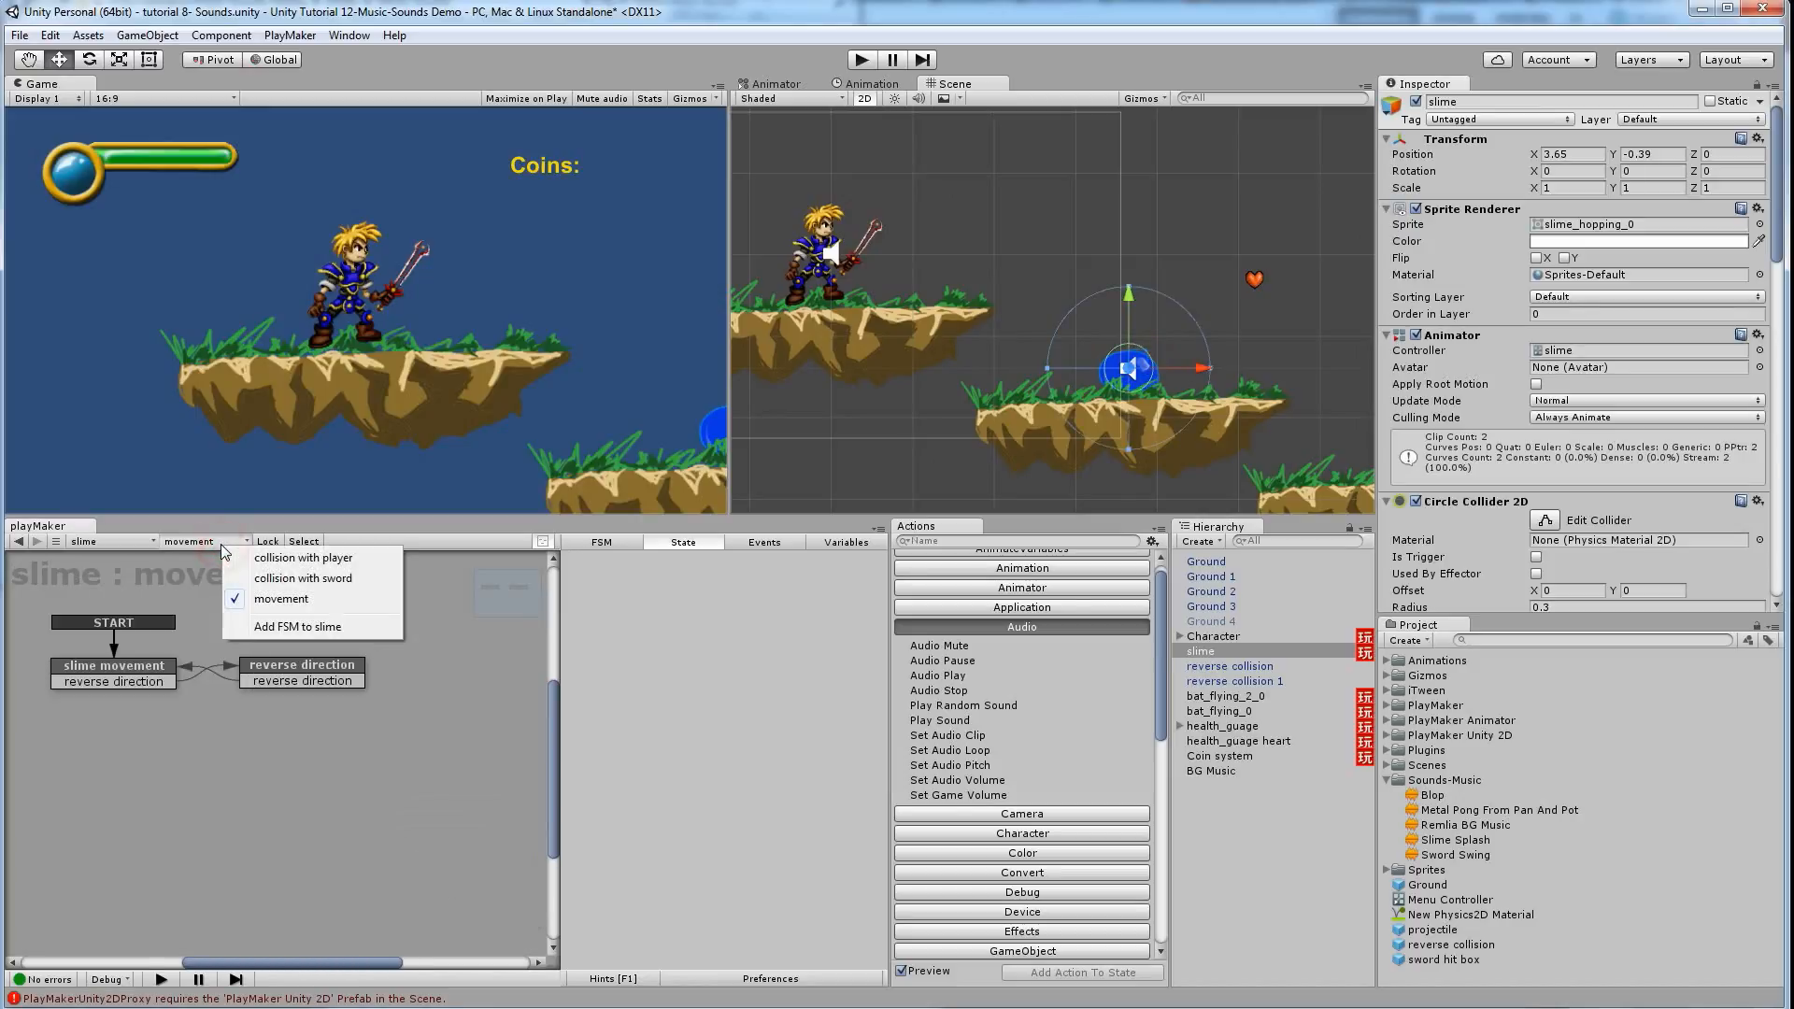
click(309, 578)
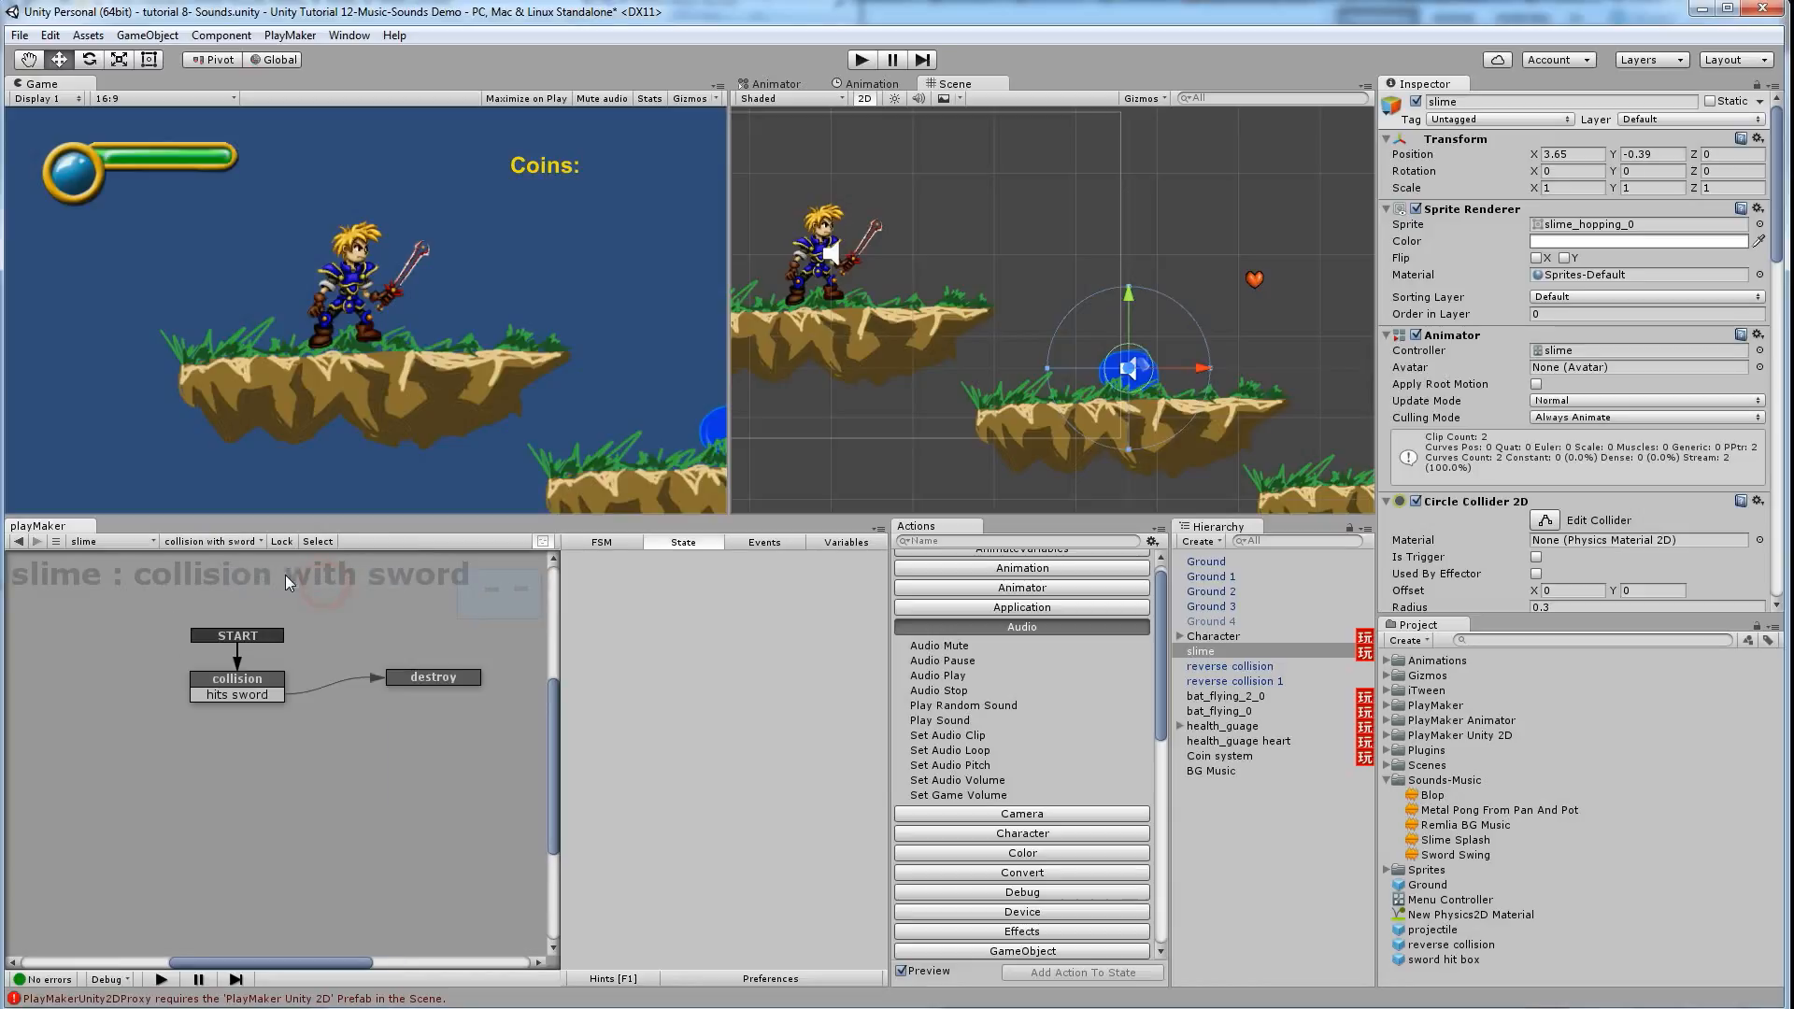
click(268, 682)
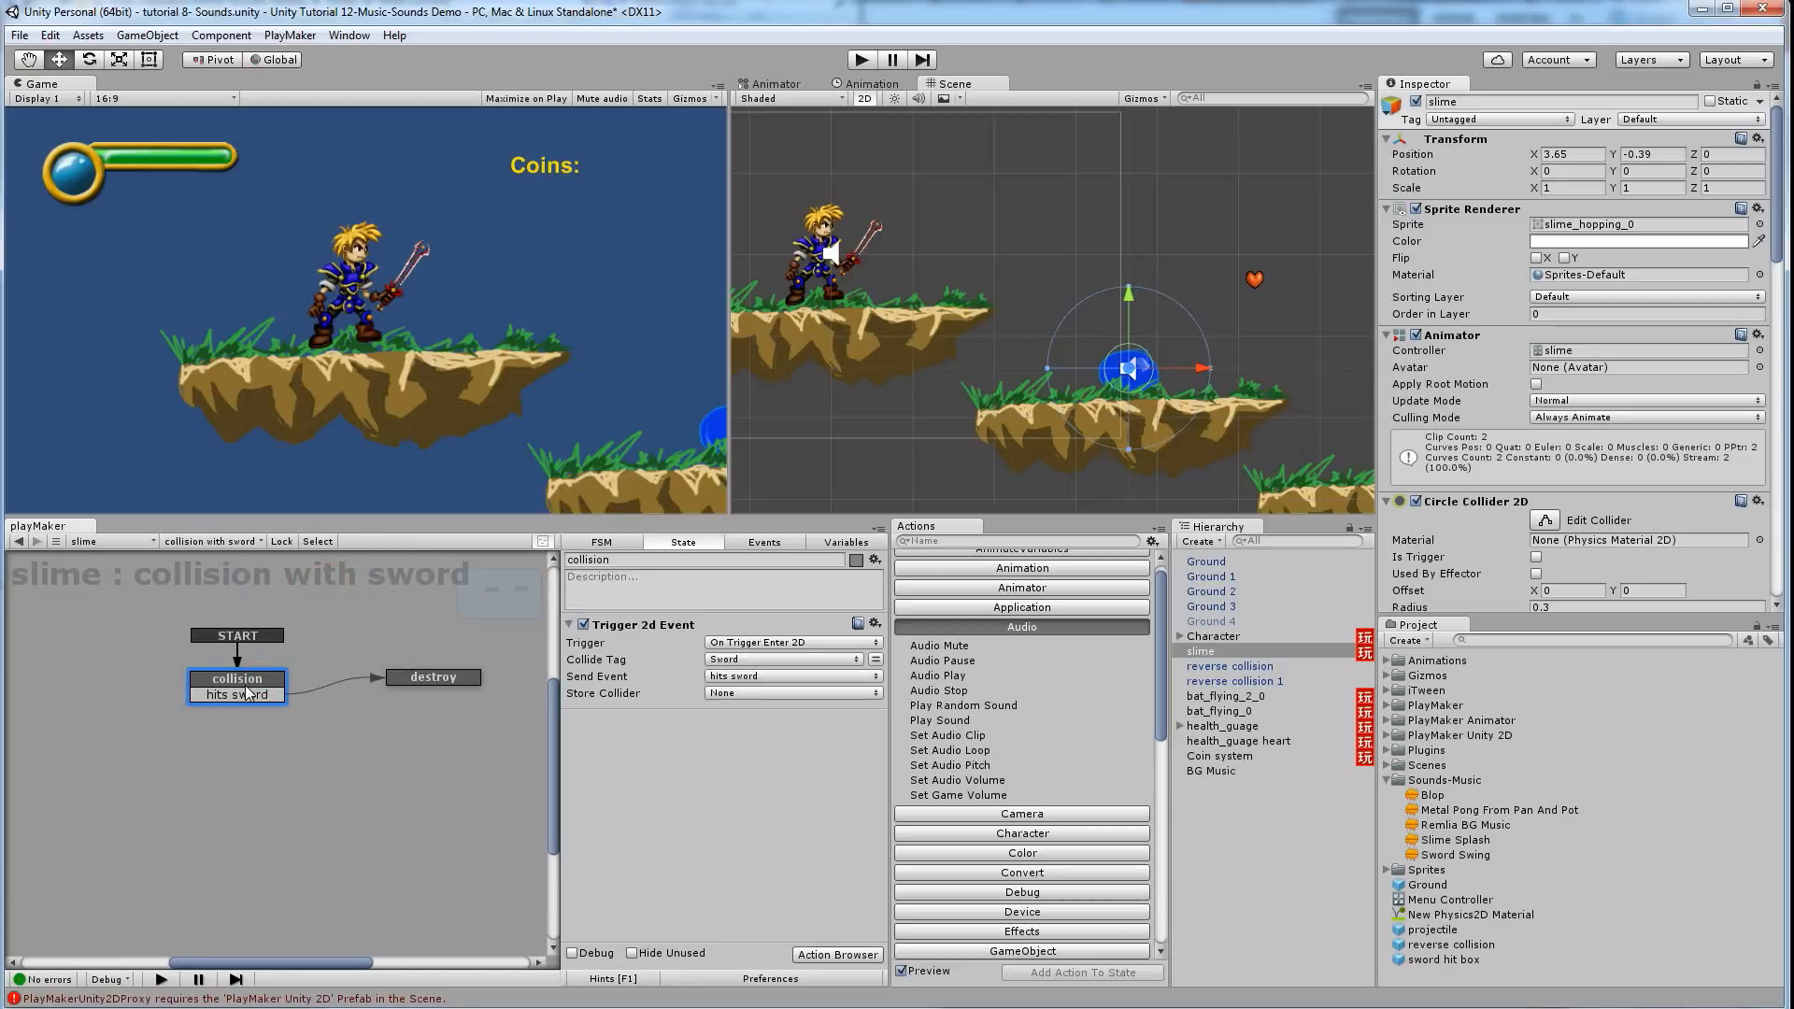
click(405, 676)
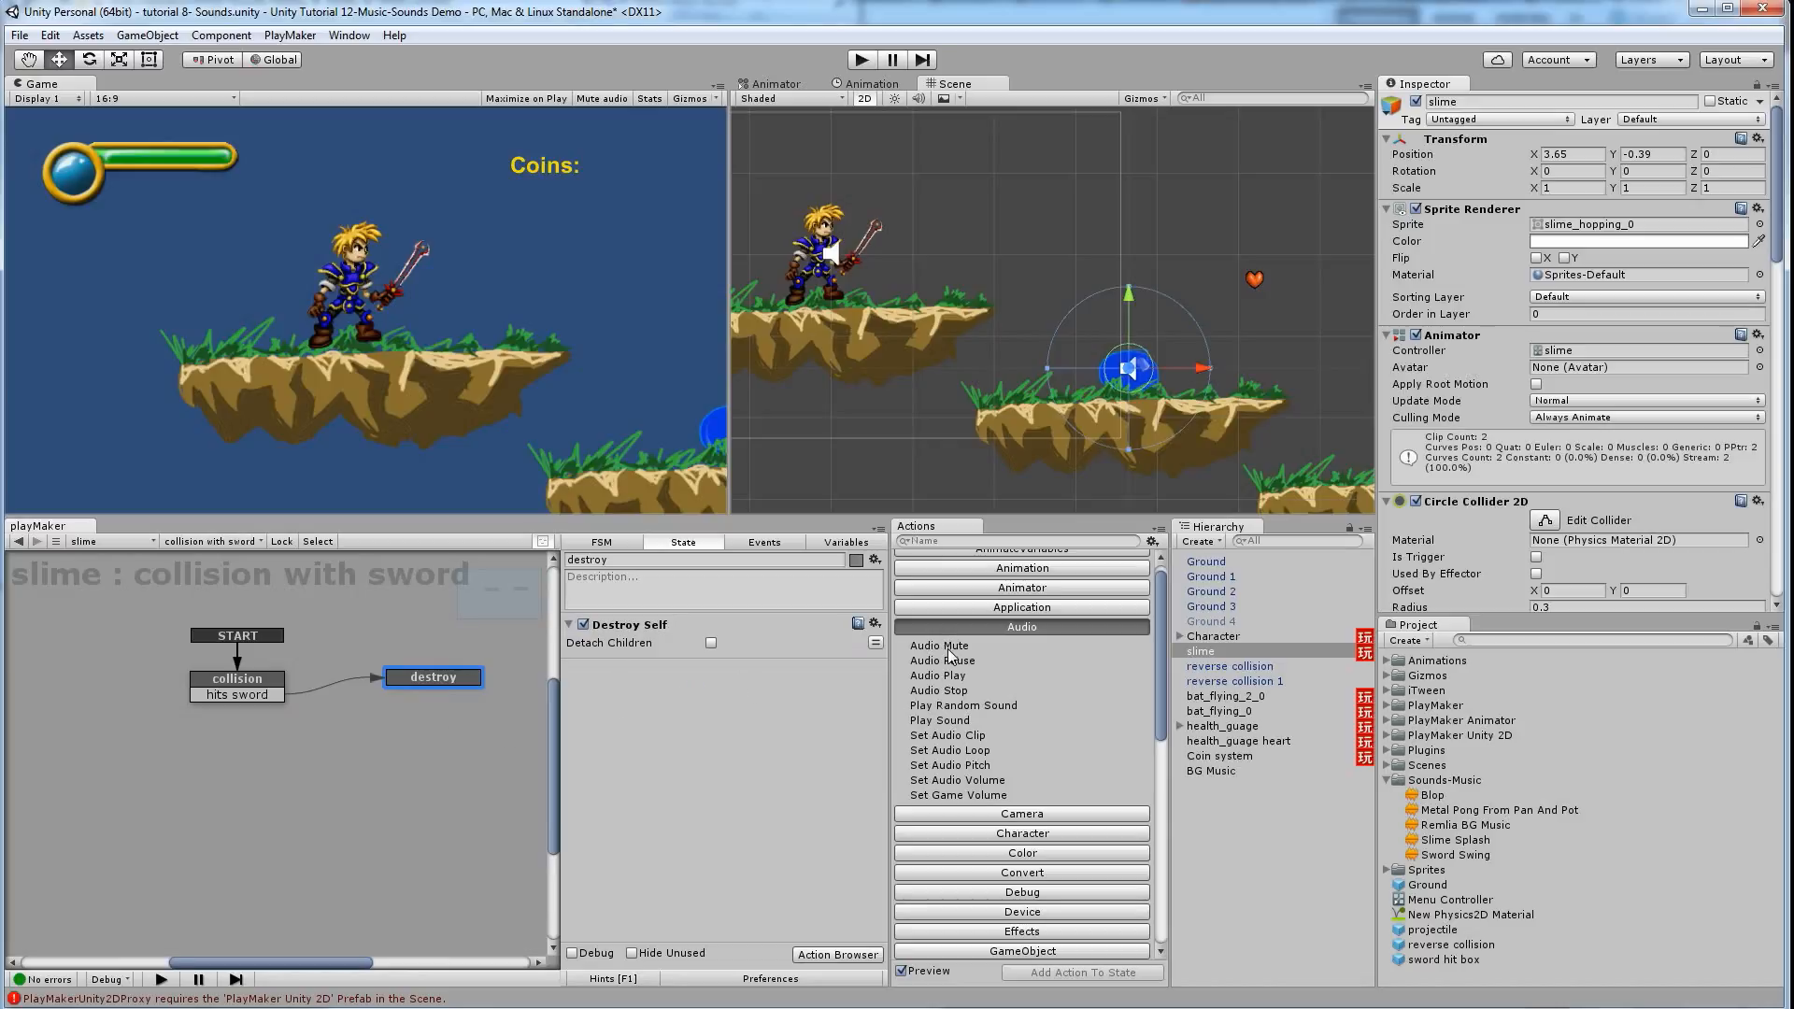
drag(958, 680, 805, 628)
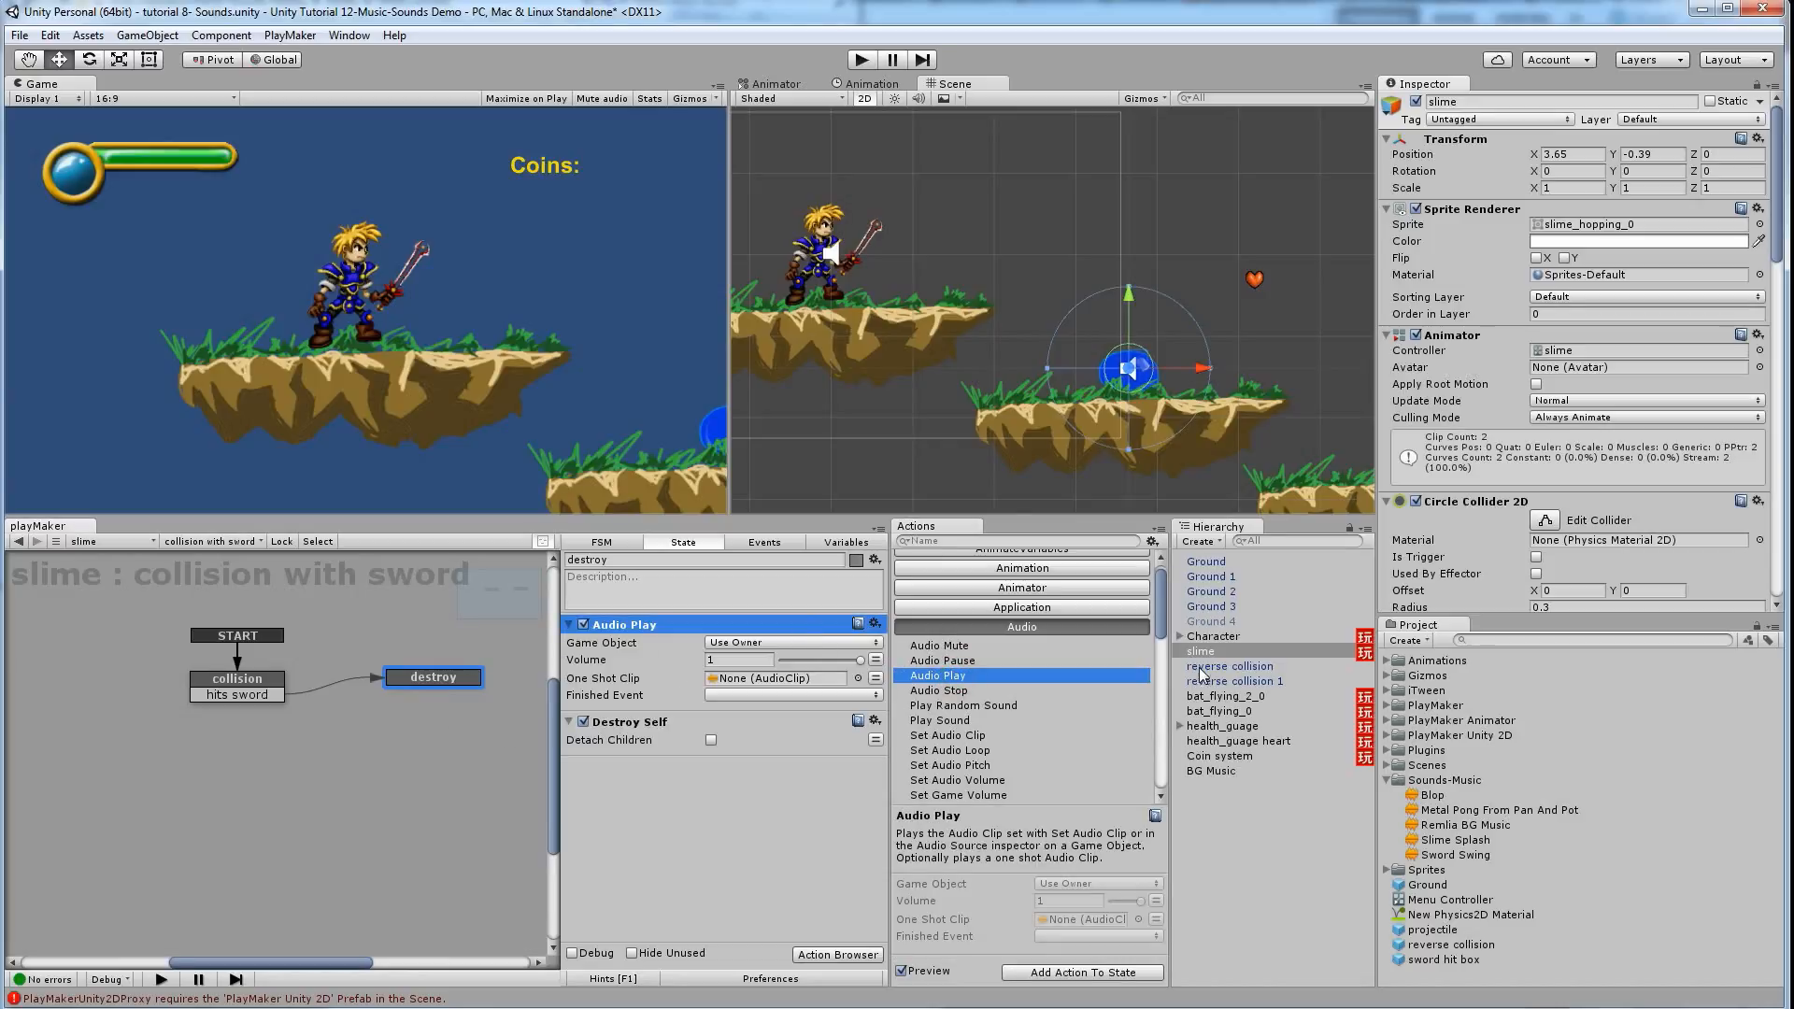
click(1458, 841)
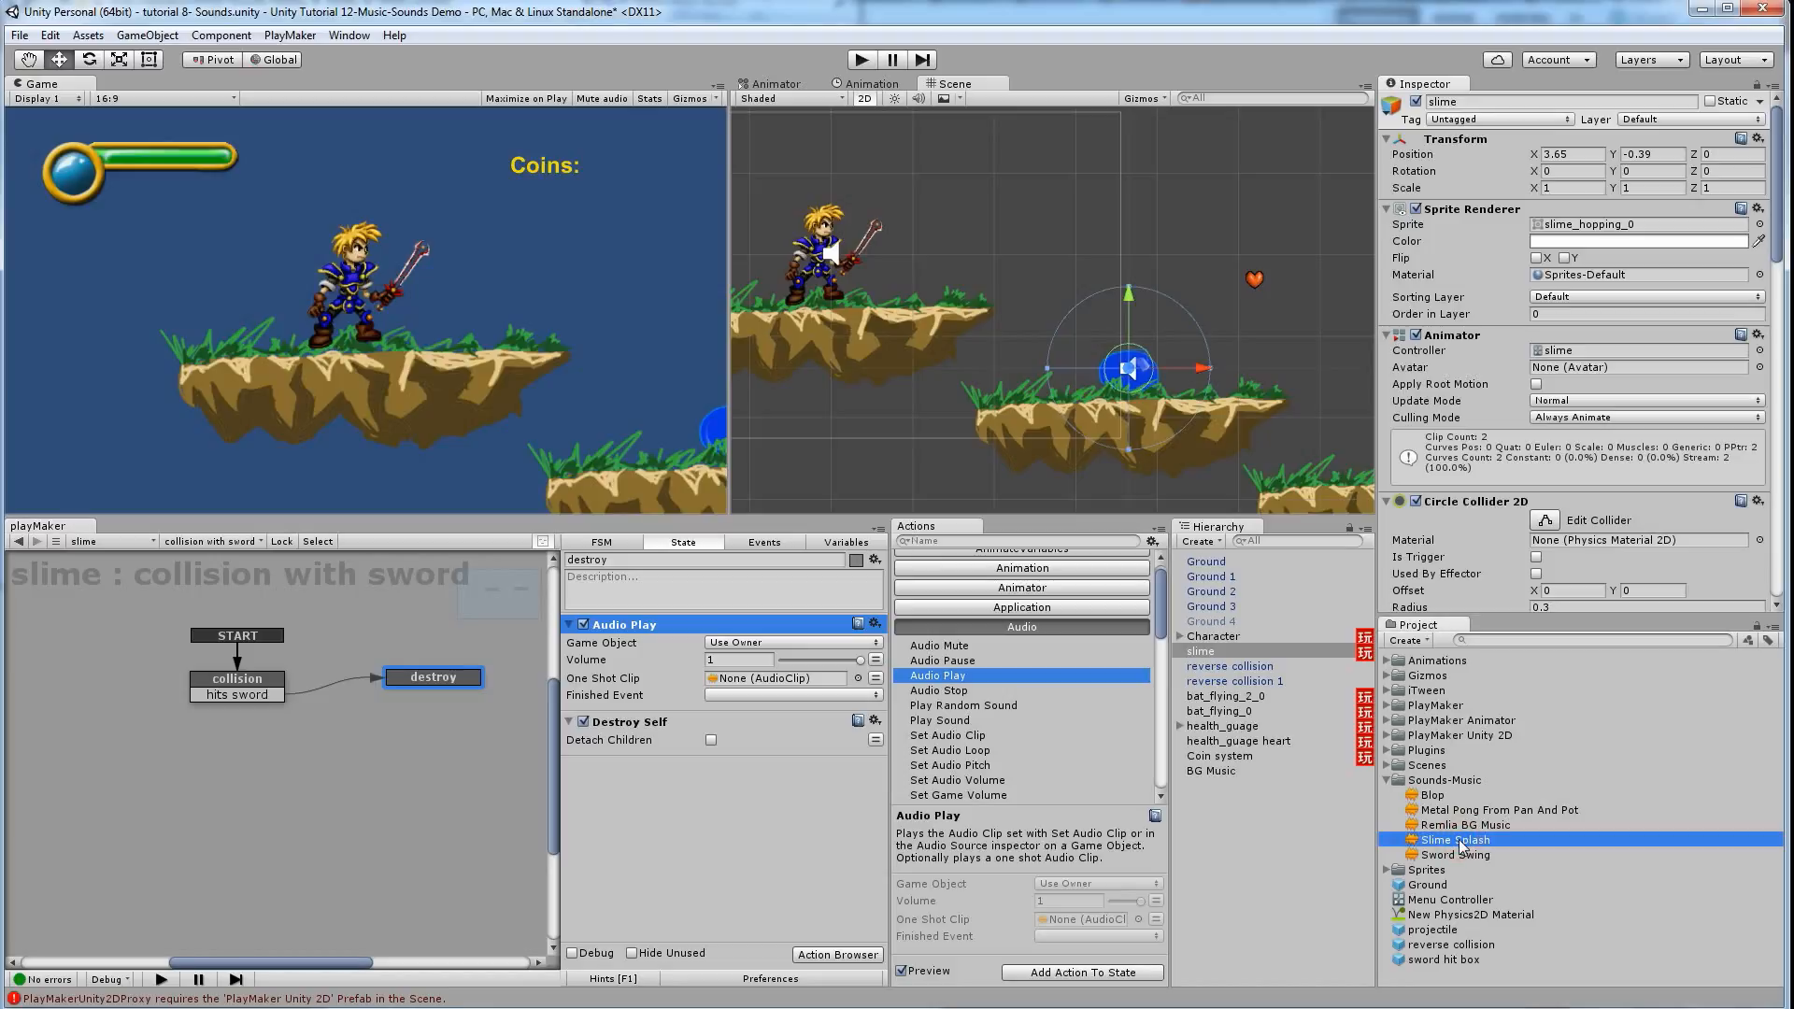
drag(1462, 845, 741, 685)
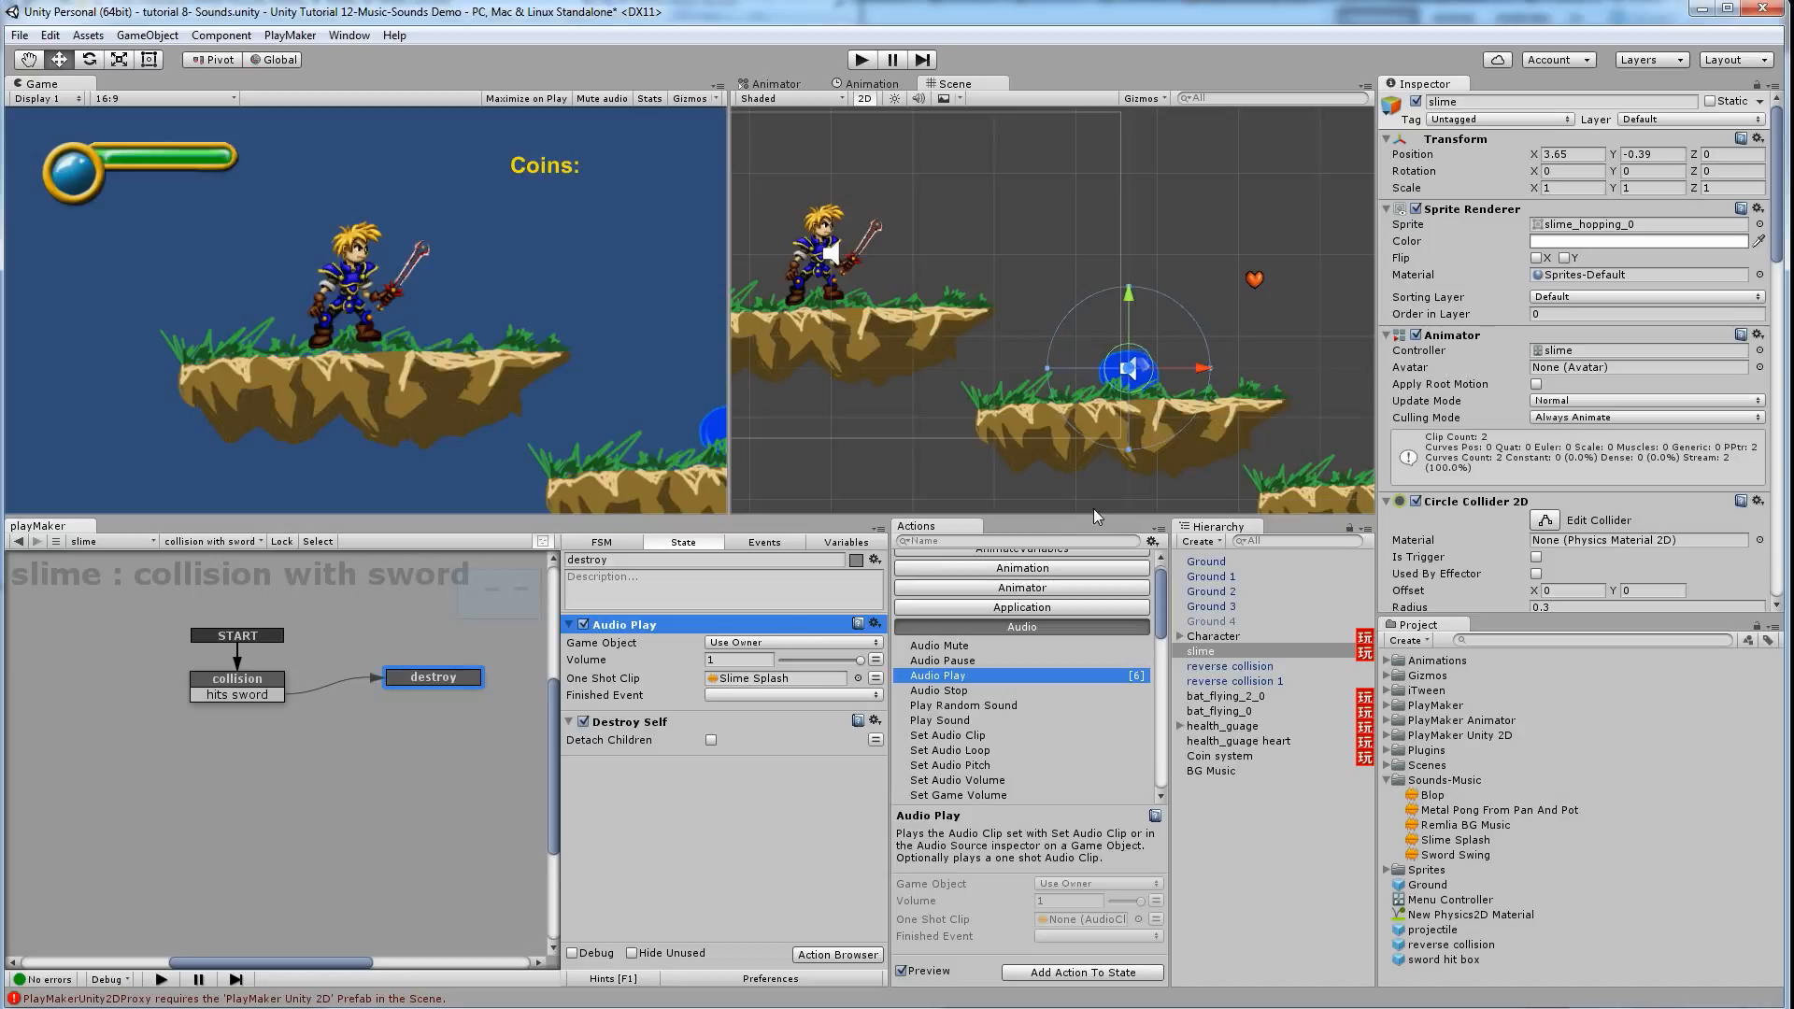
Play-test the scene, striking the slime with the sword to check its splash sound, and stop the playback
click(863, 59)
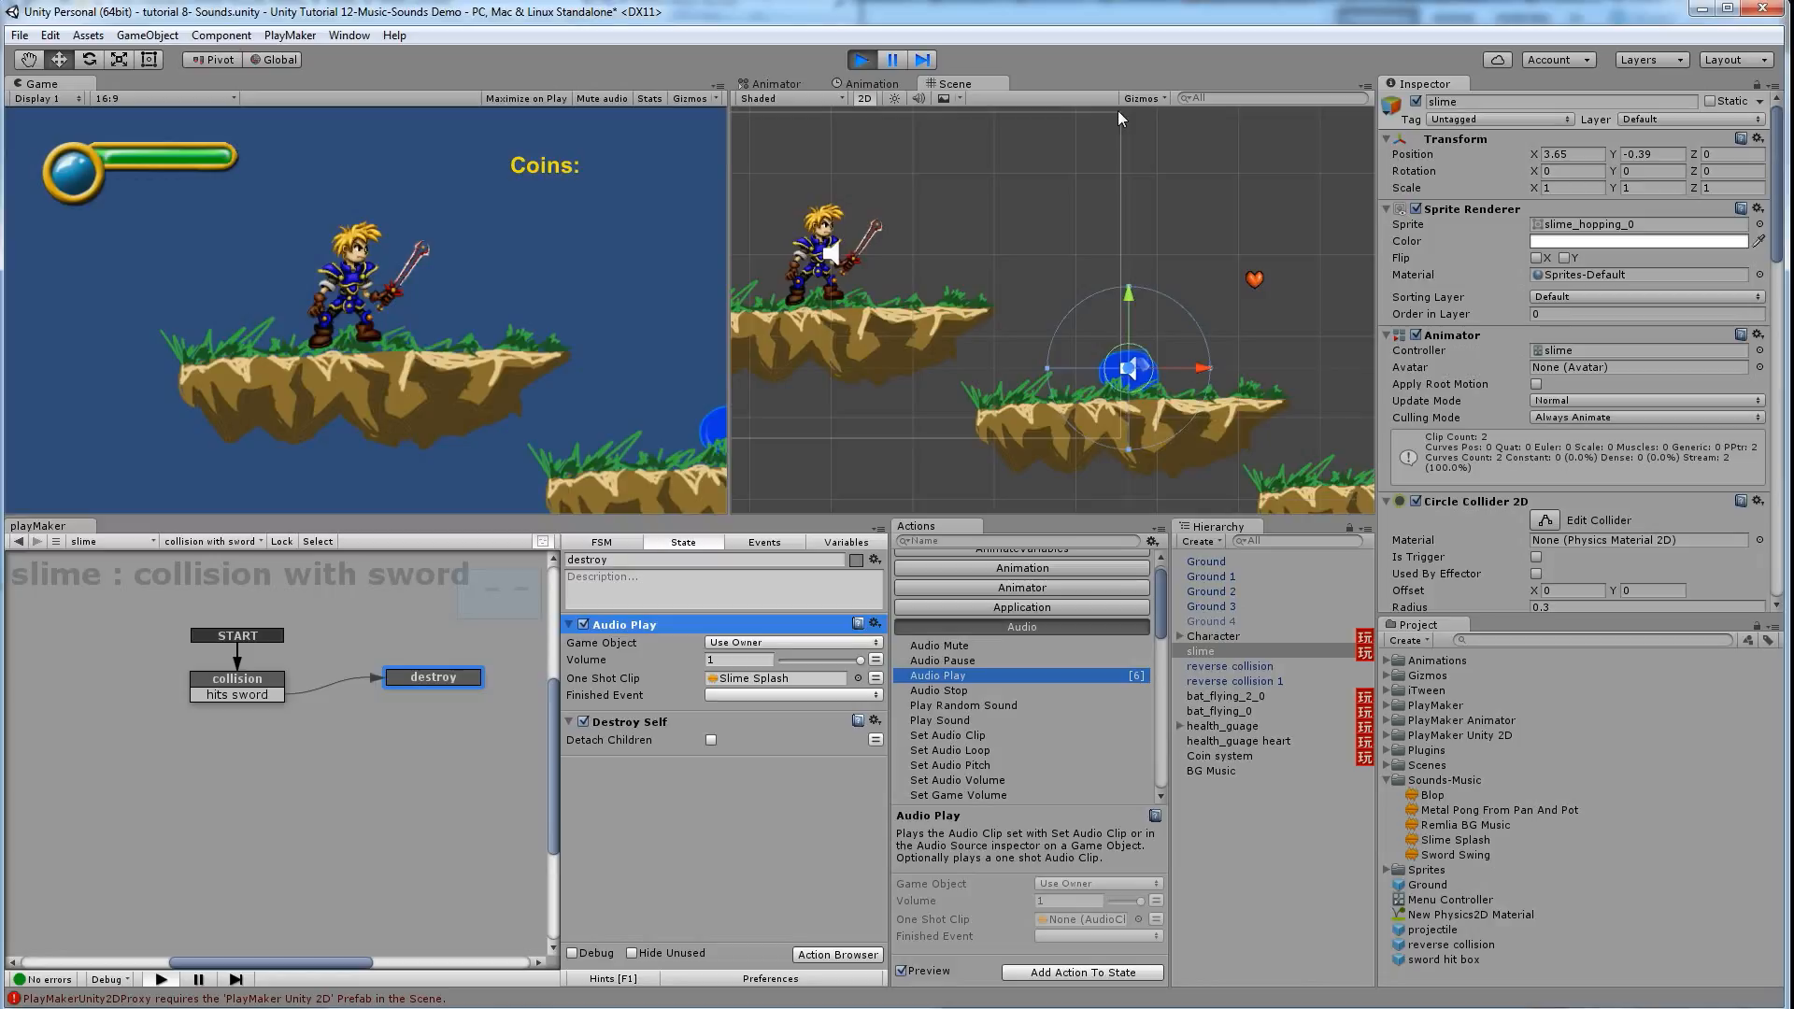
key(Right)
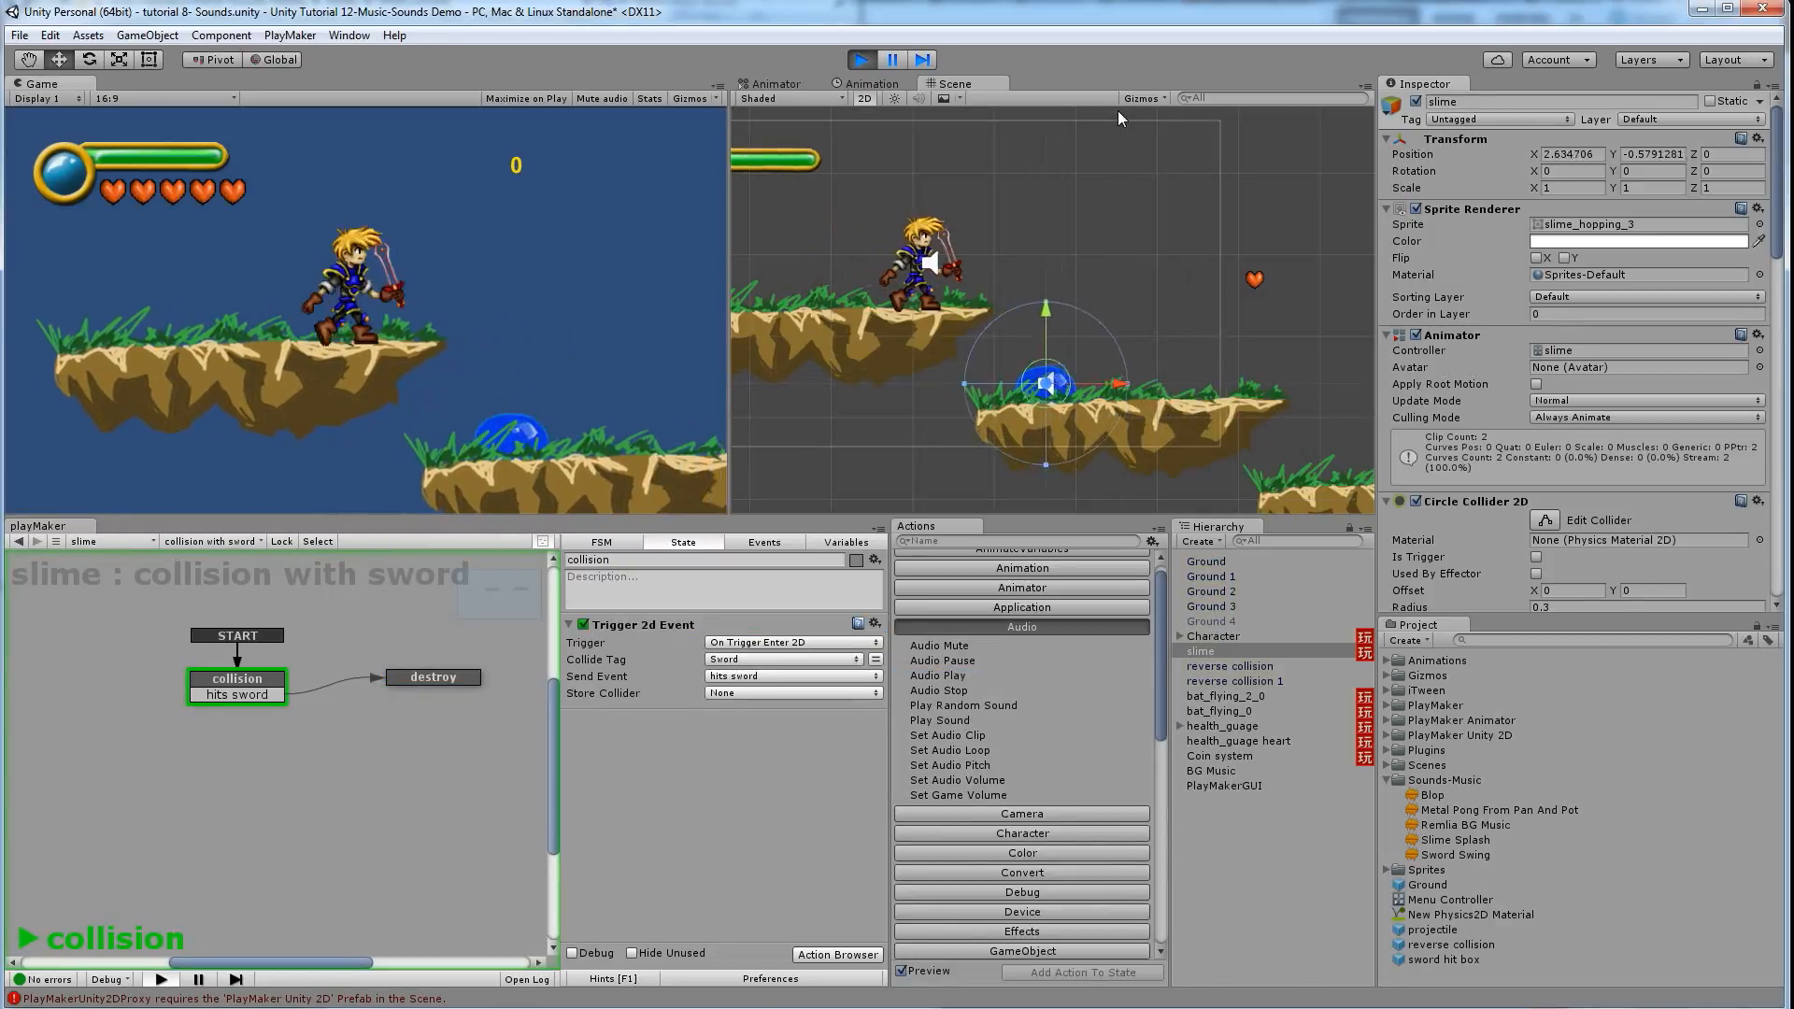
key(Right)
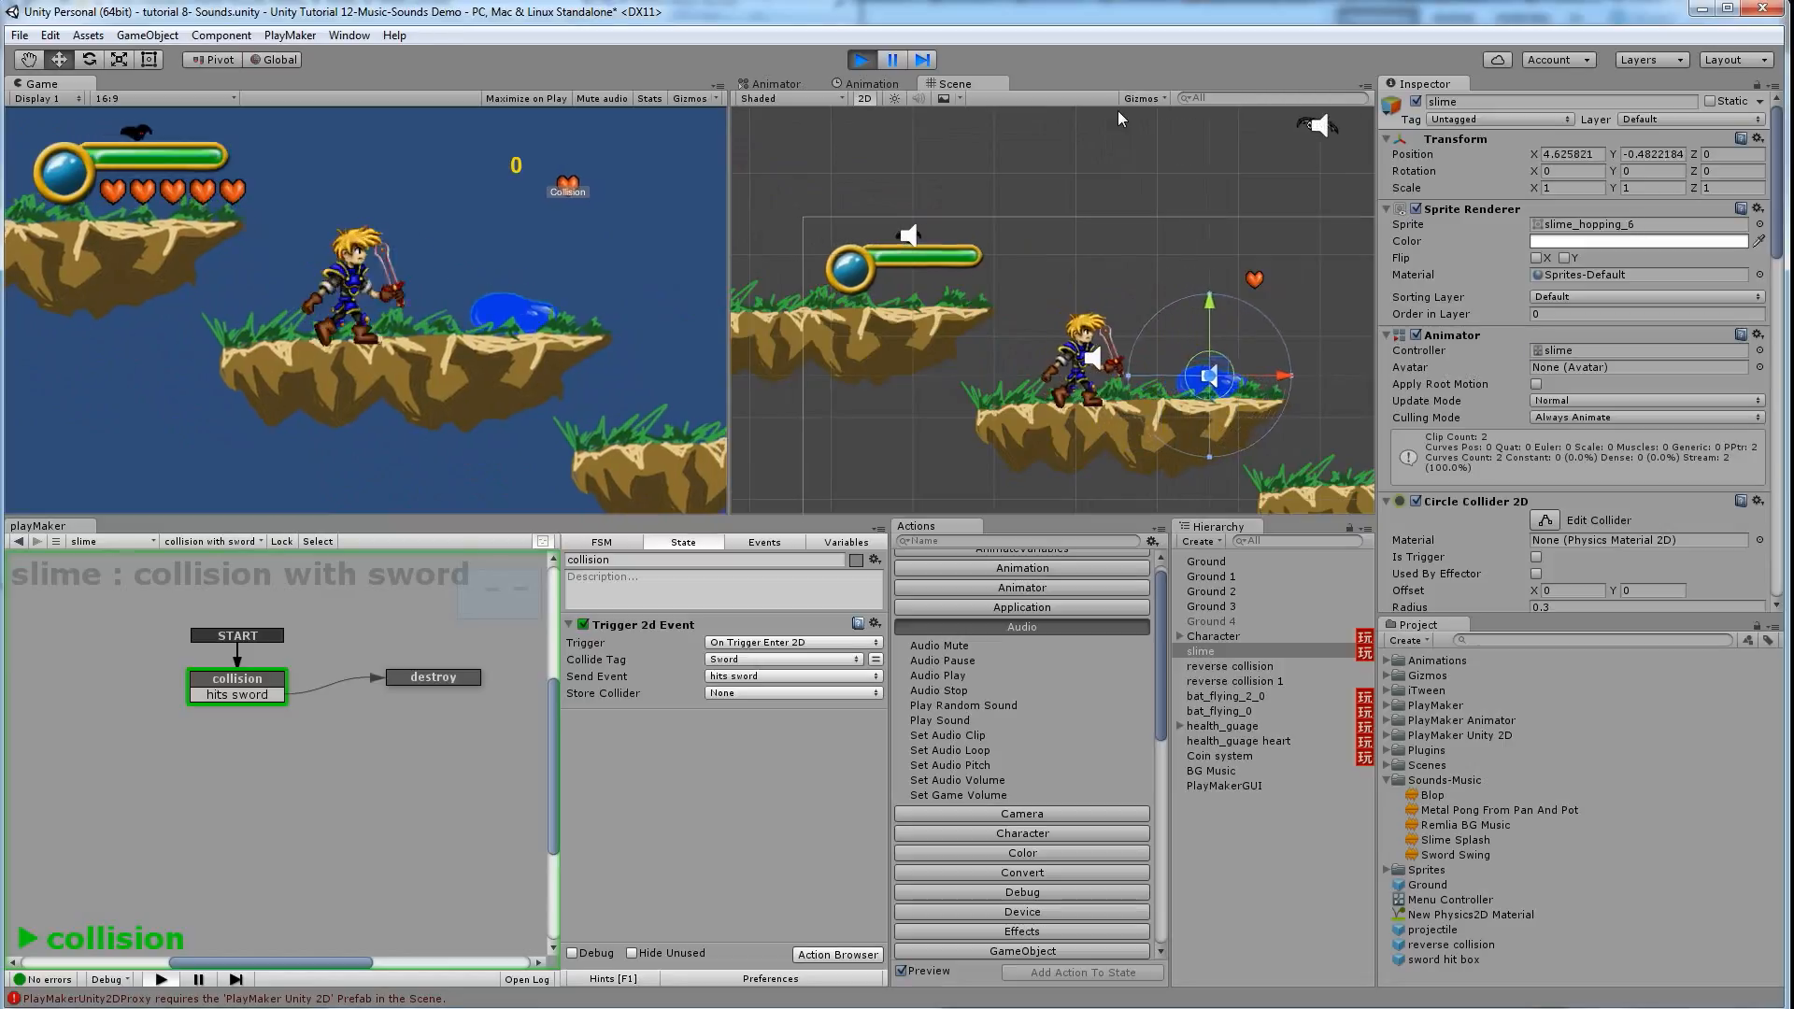
key(space)
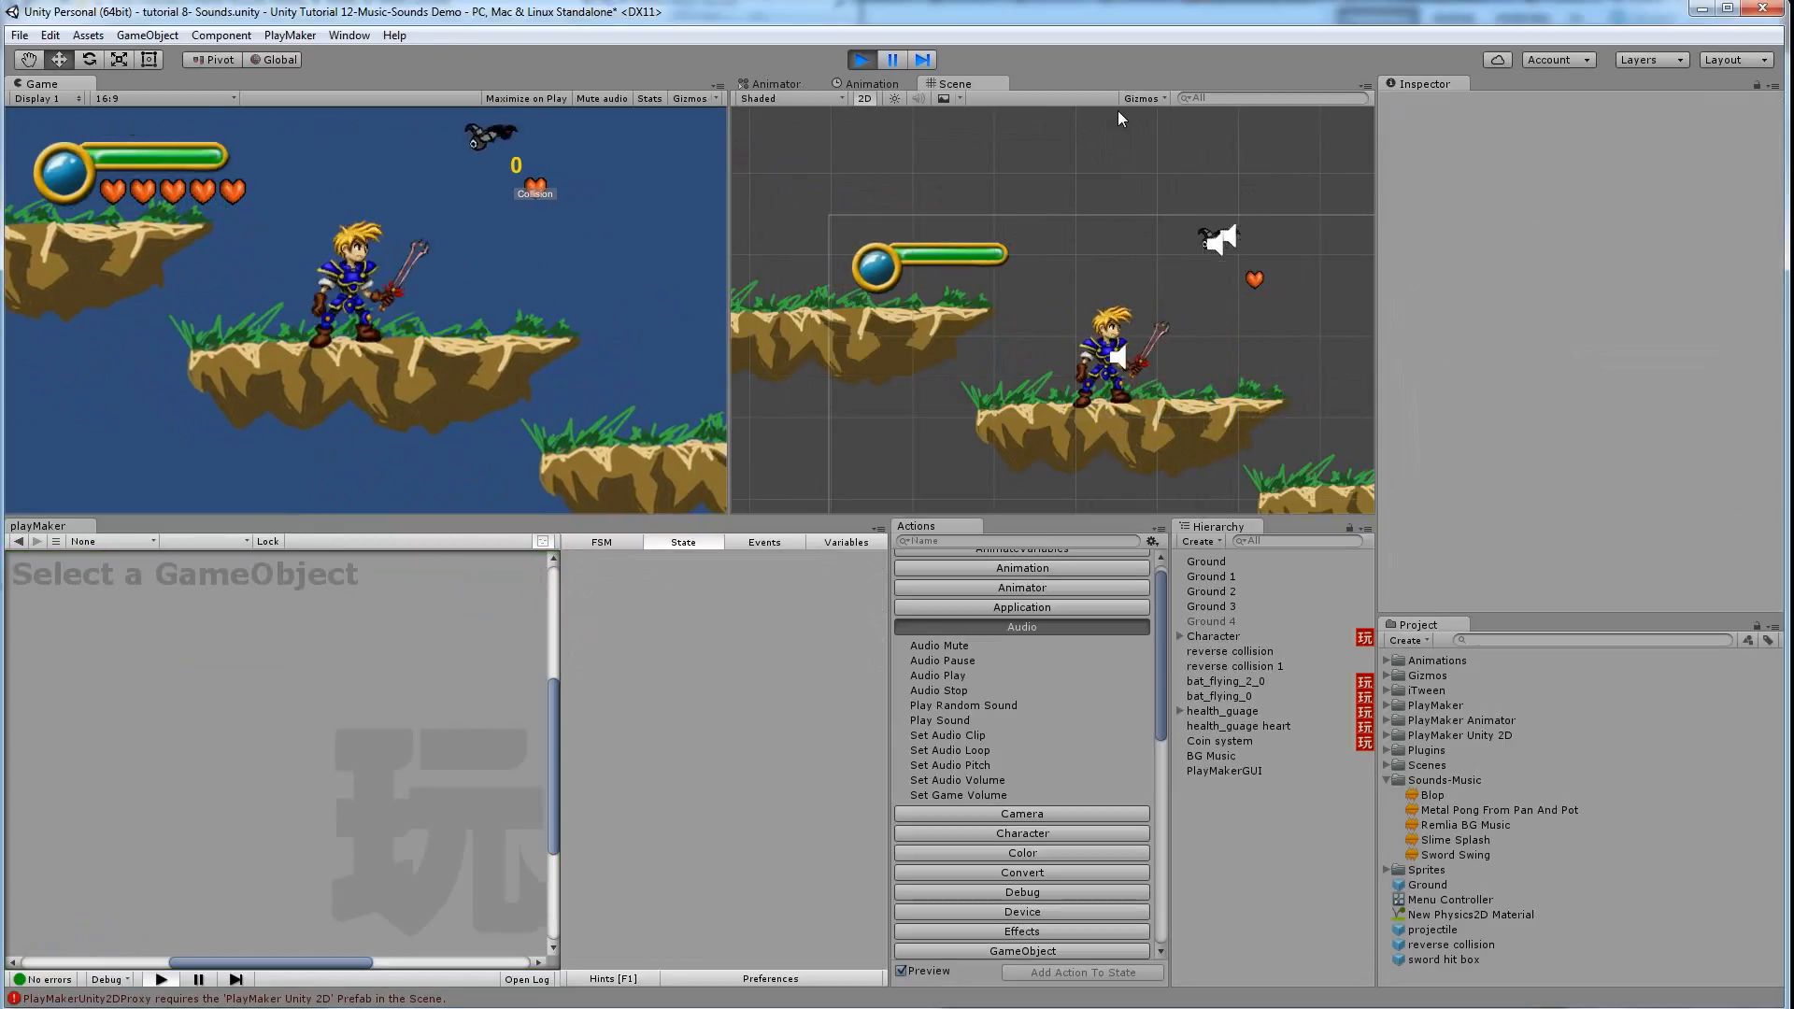
key(Left)
key(Right)
key(space)
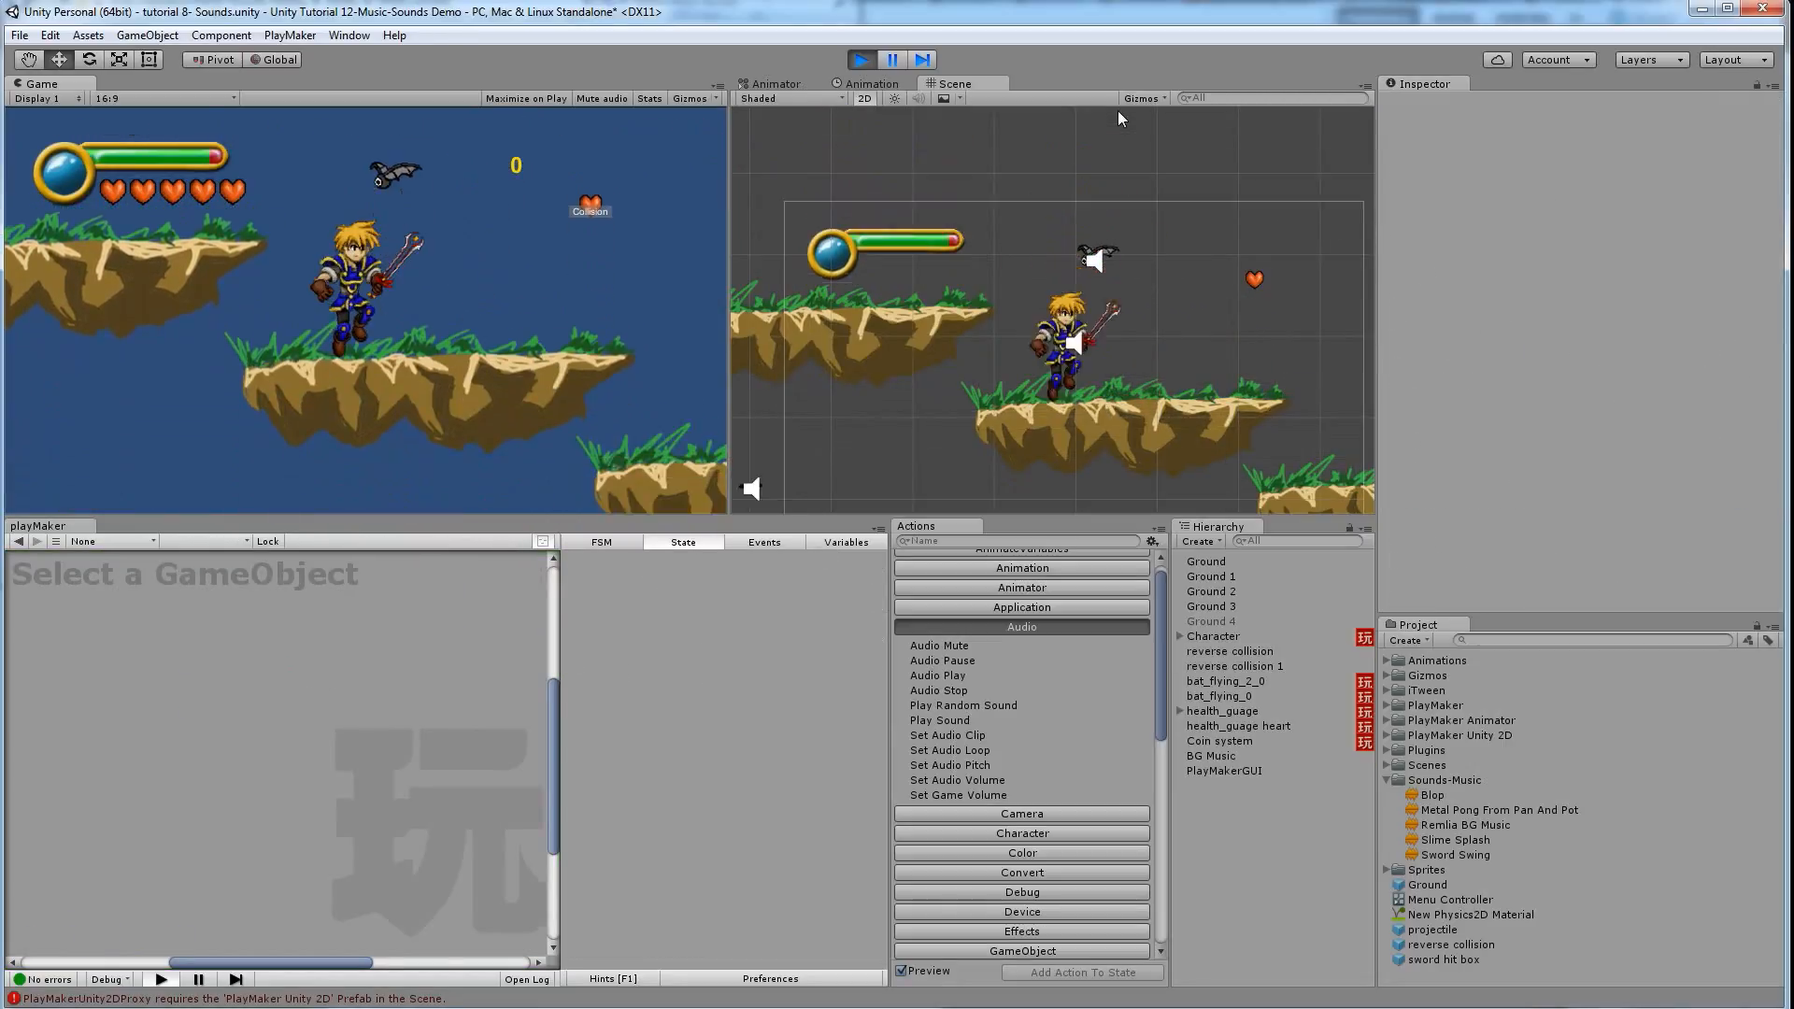
key(Left)
key(Right)
click(873, 58)
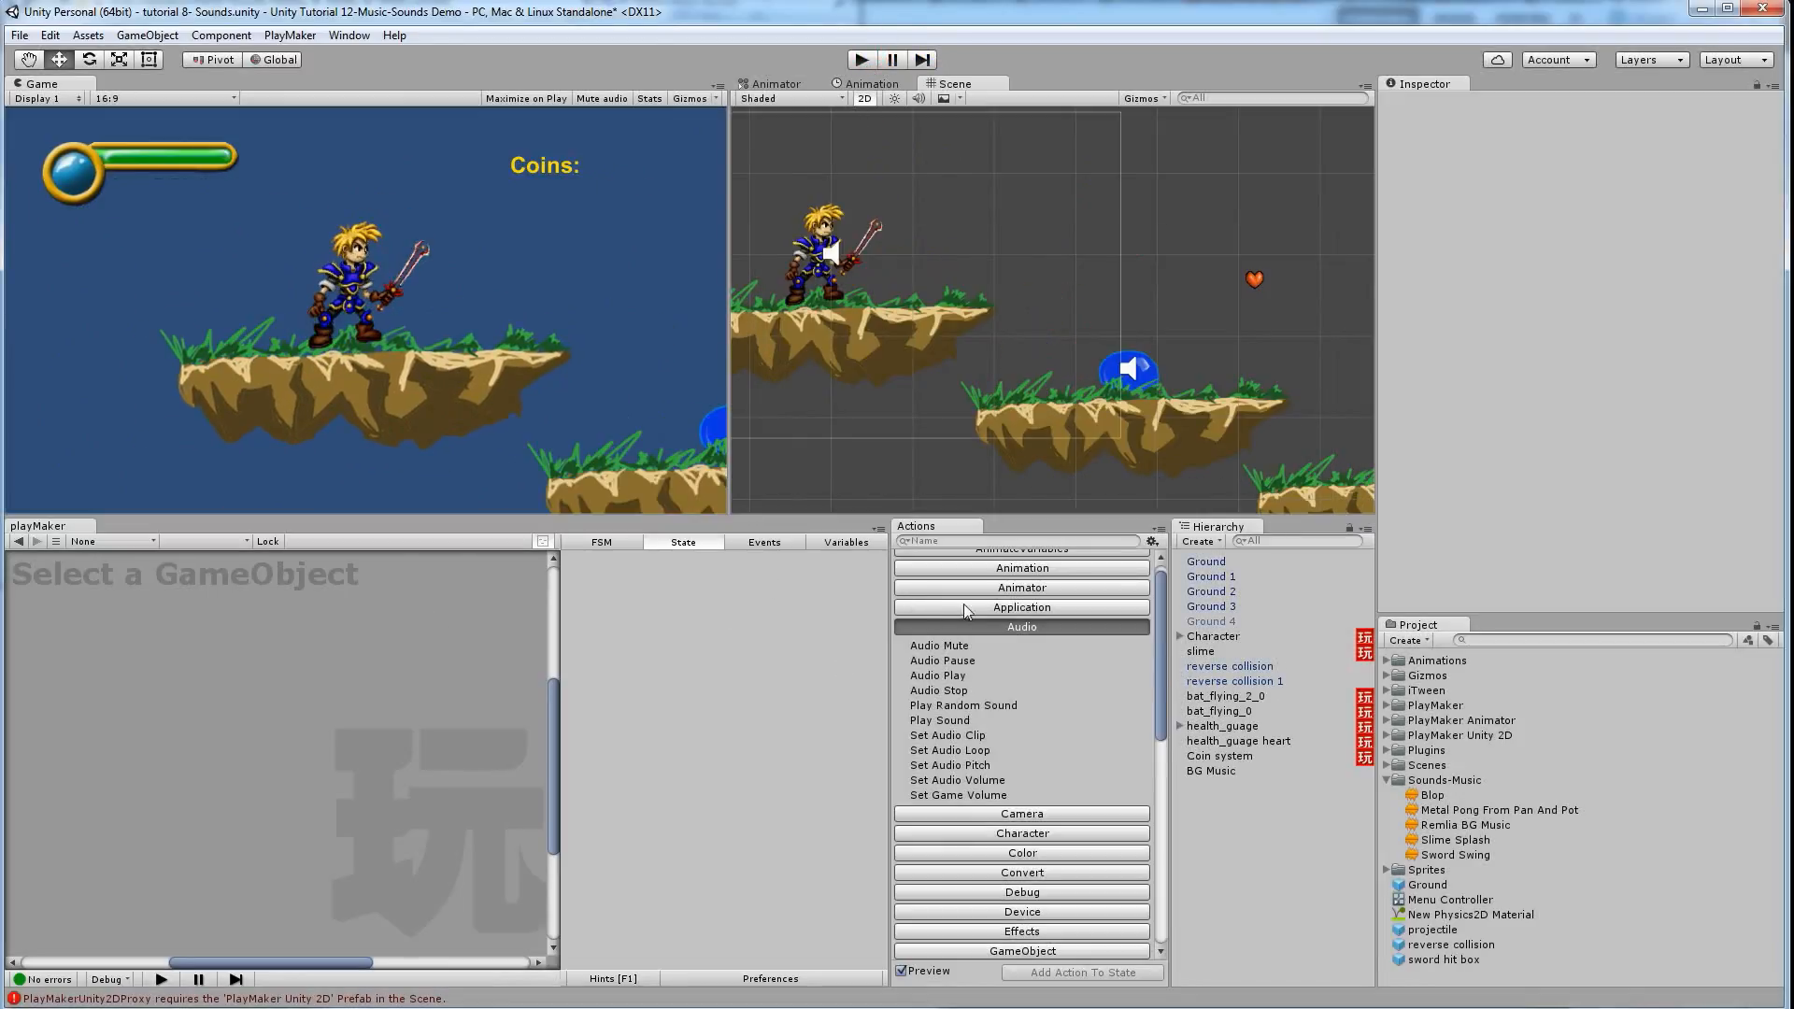
Inspect the collision and destroy states of the slime's "collision with sword" FSM, including the order of the destroy actions
click(1129, 369)
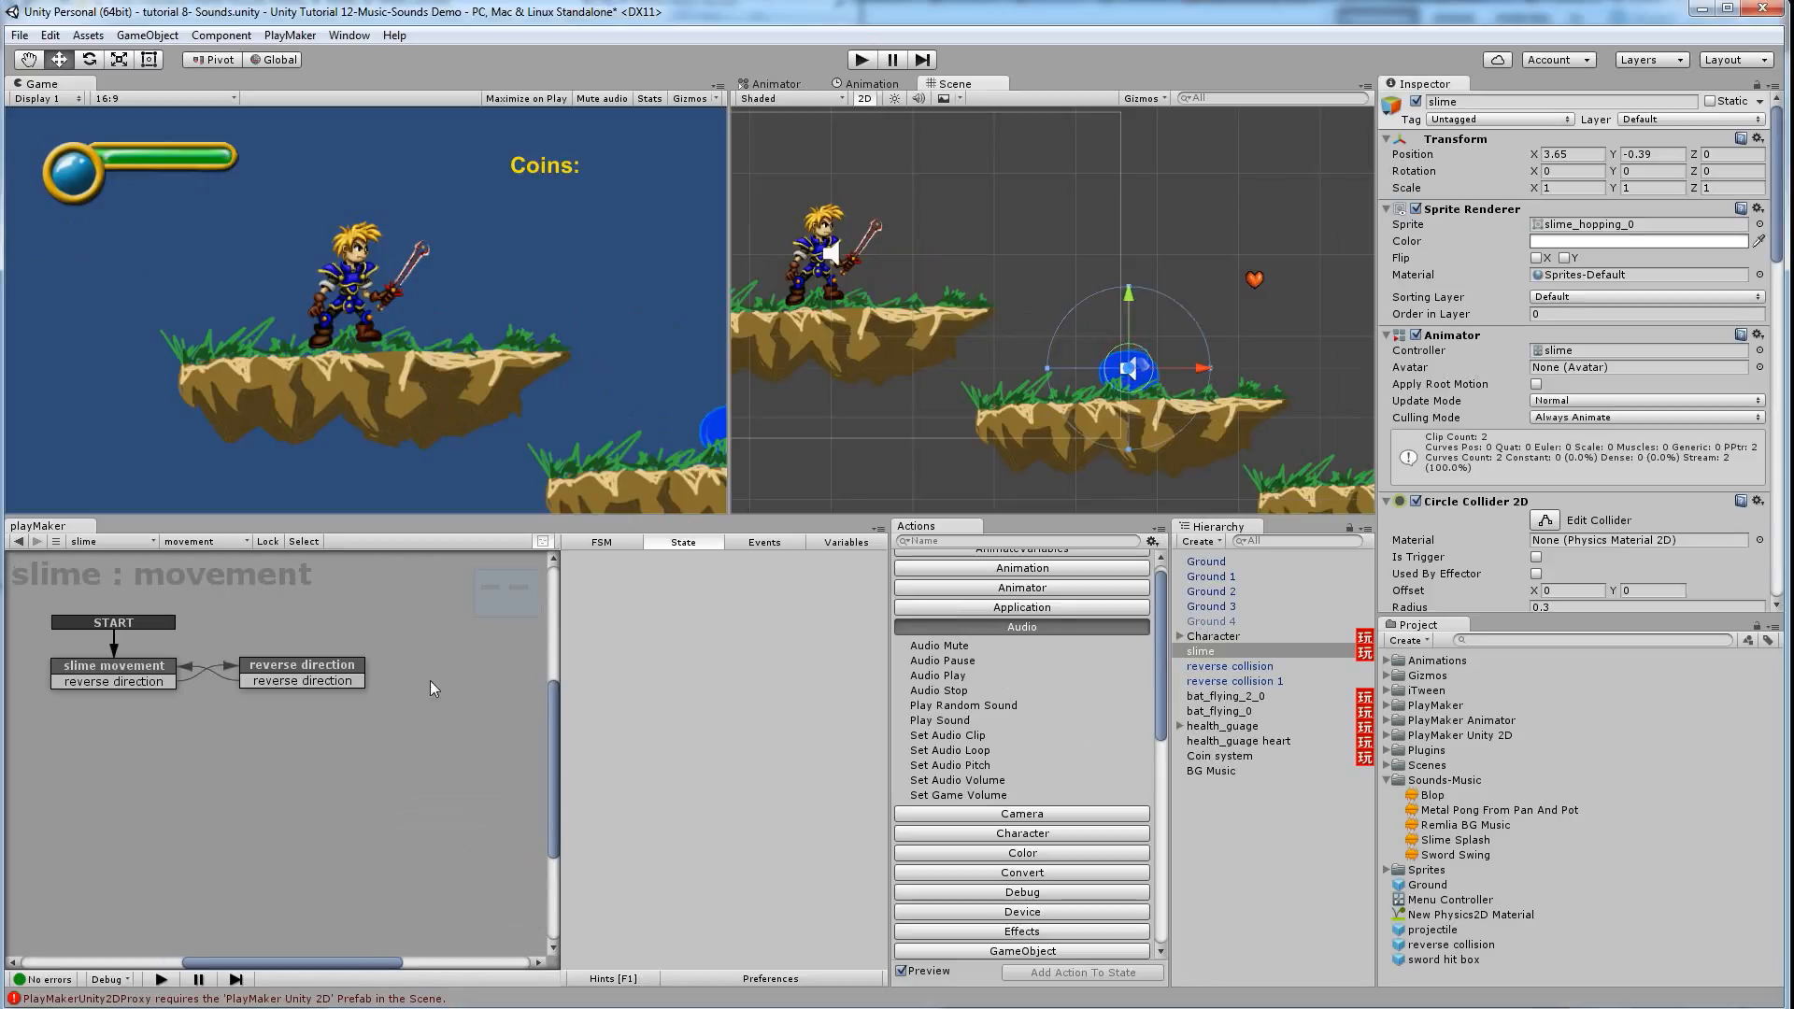
click(201, 541)
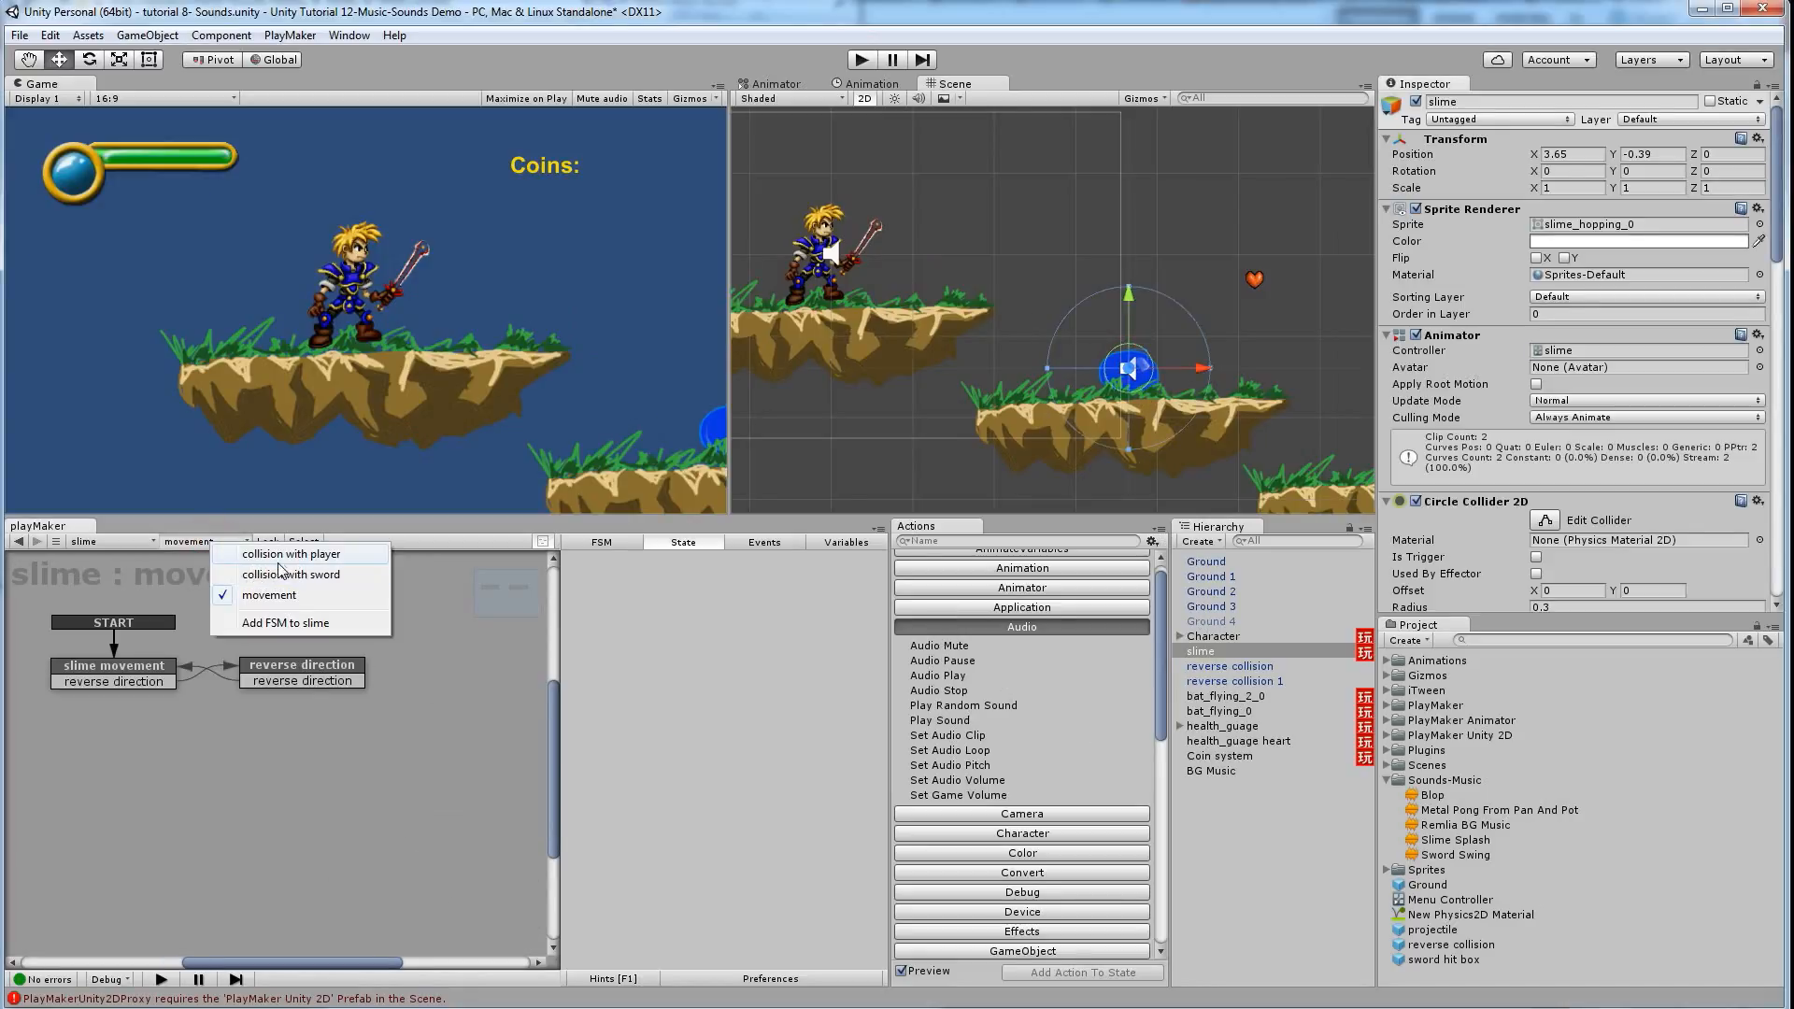
click(283, 577)
click(281, 689)
click(412, 675)
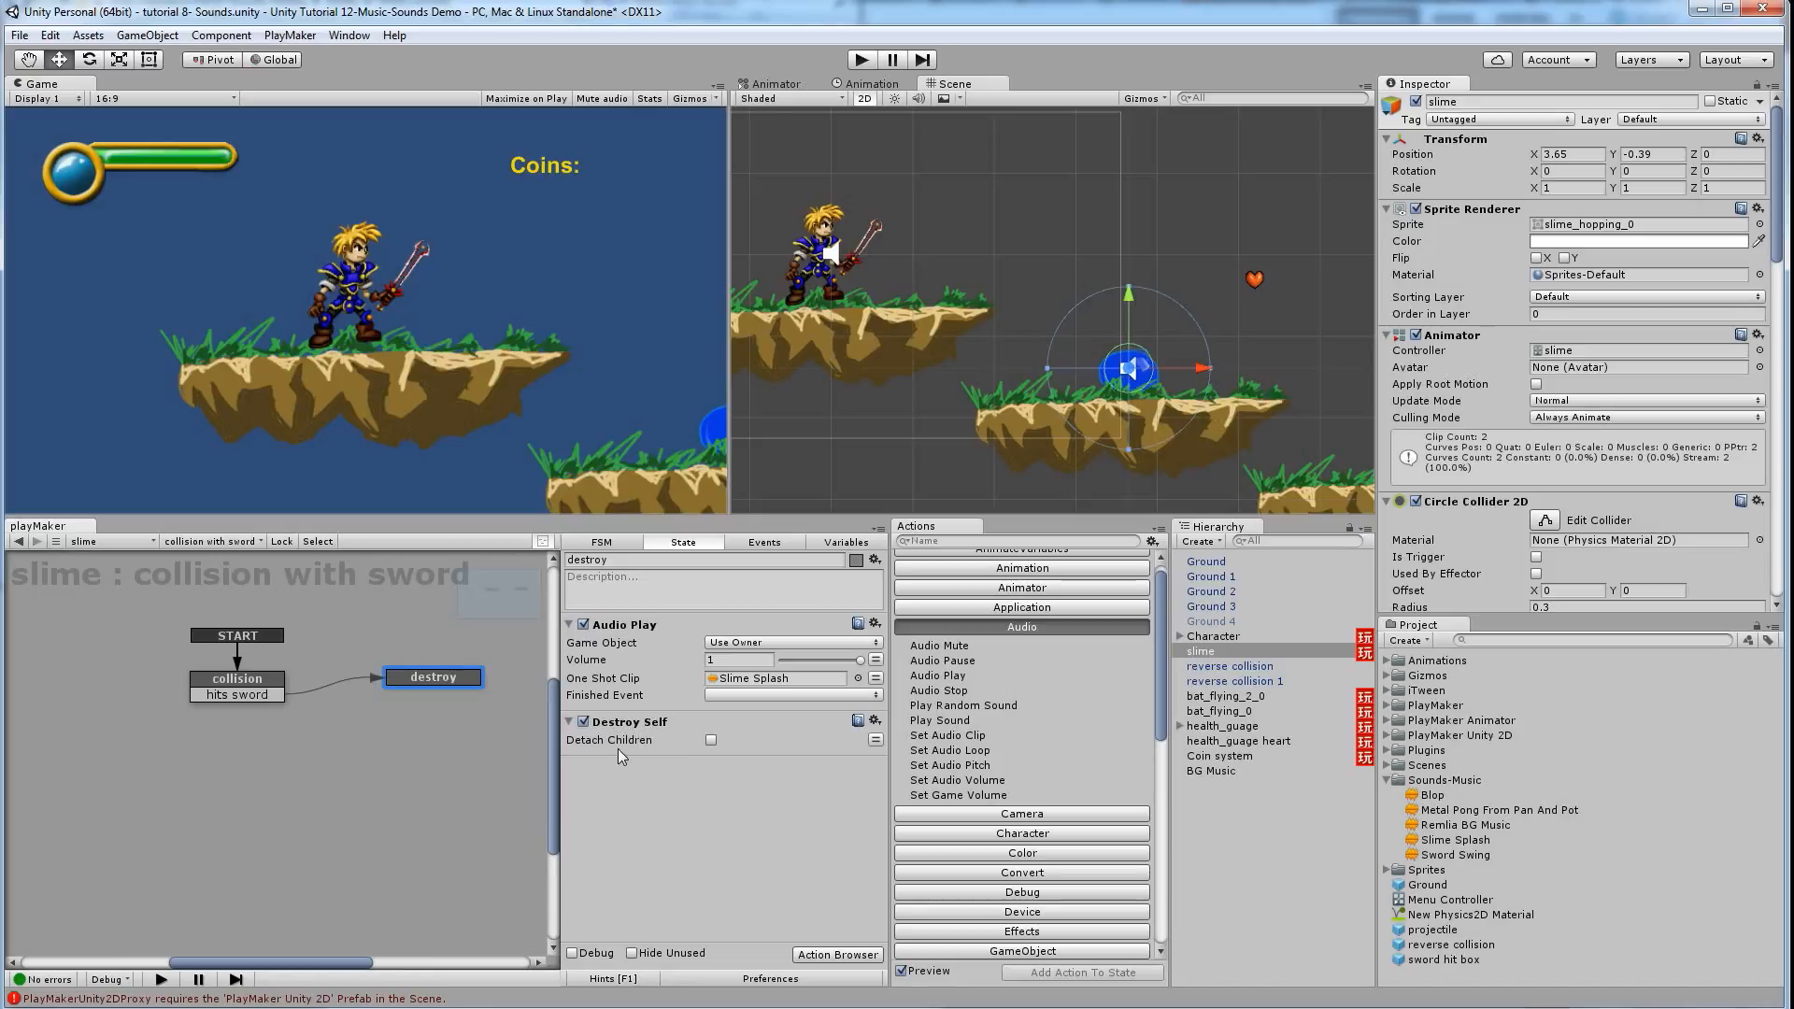
In the health_guage heart's FSM, add Audio Play with the required Audio Source and the Blop one-shot clip to the Life state
click(1254, 280)
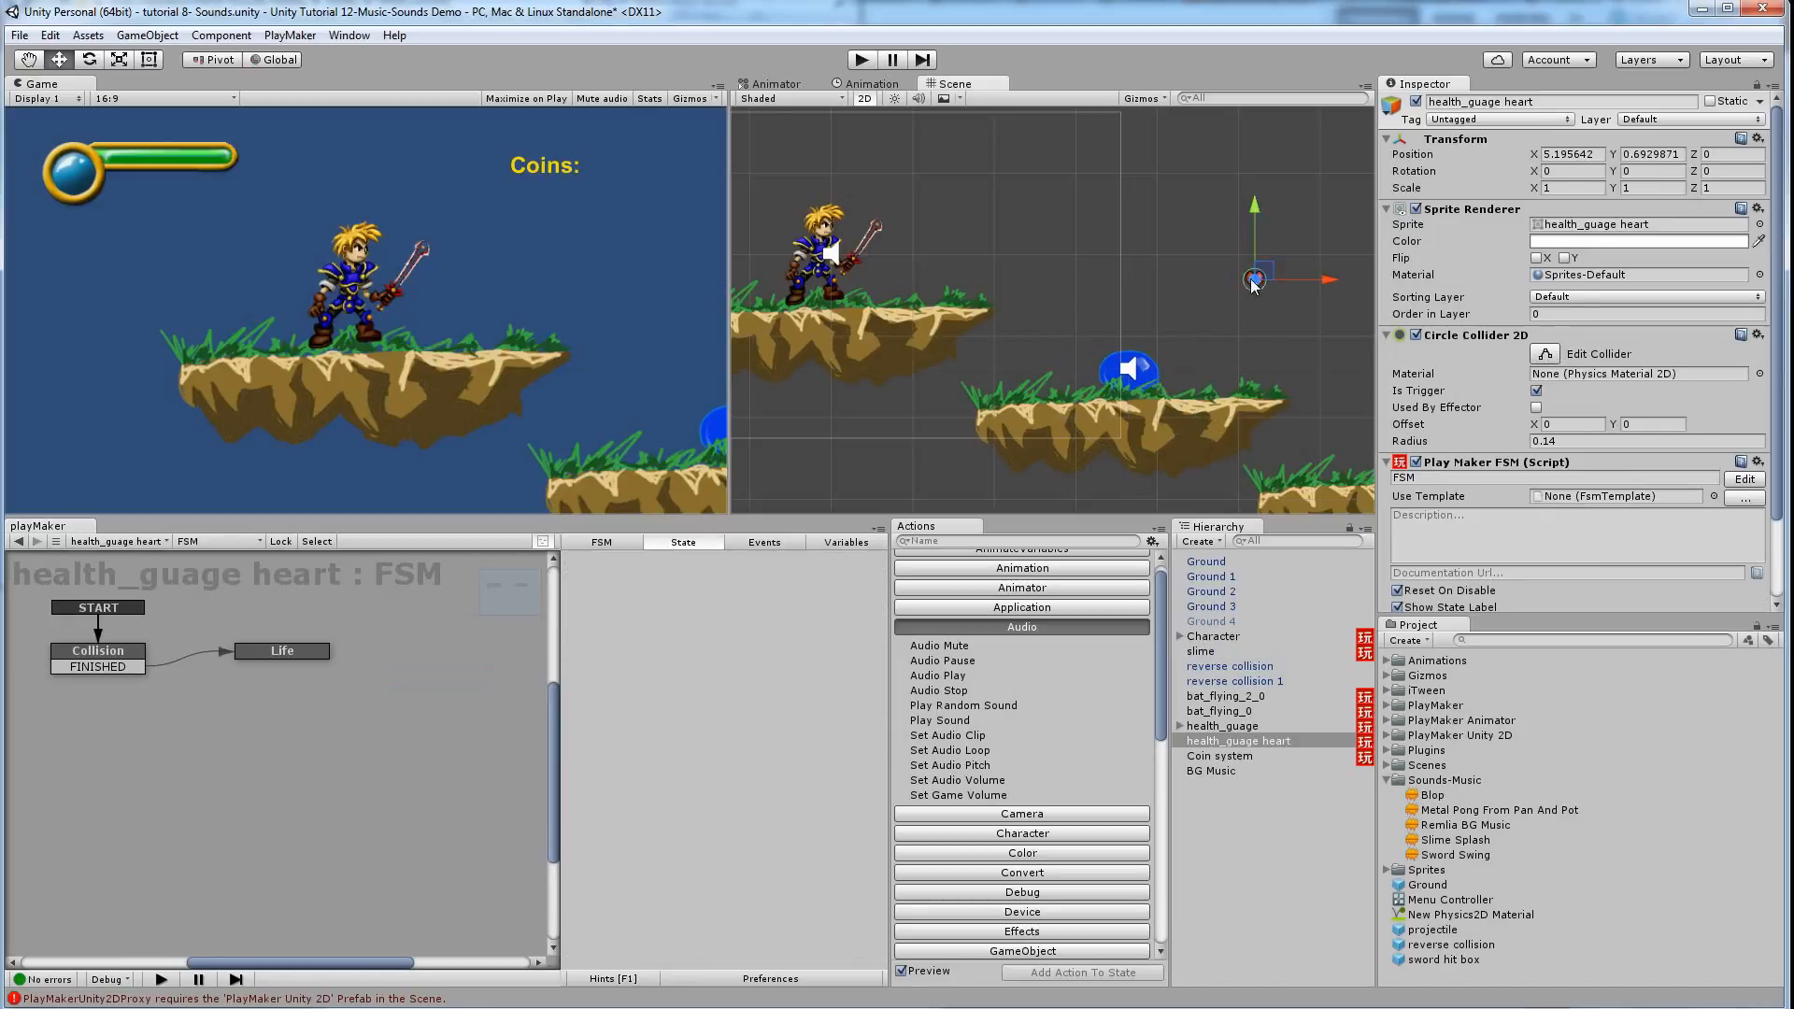
click(271, 652)
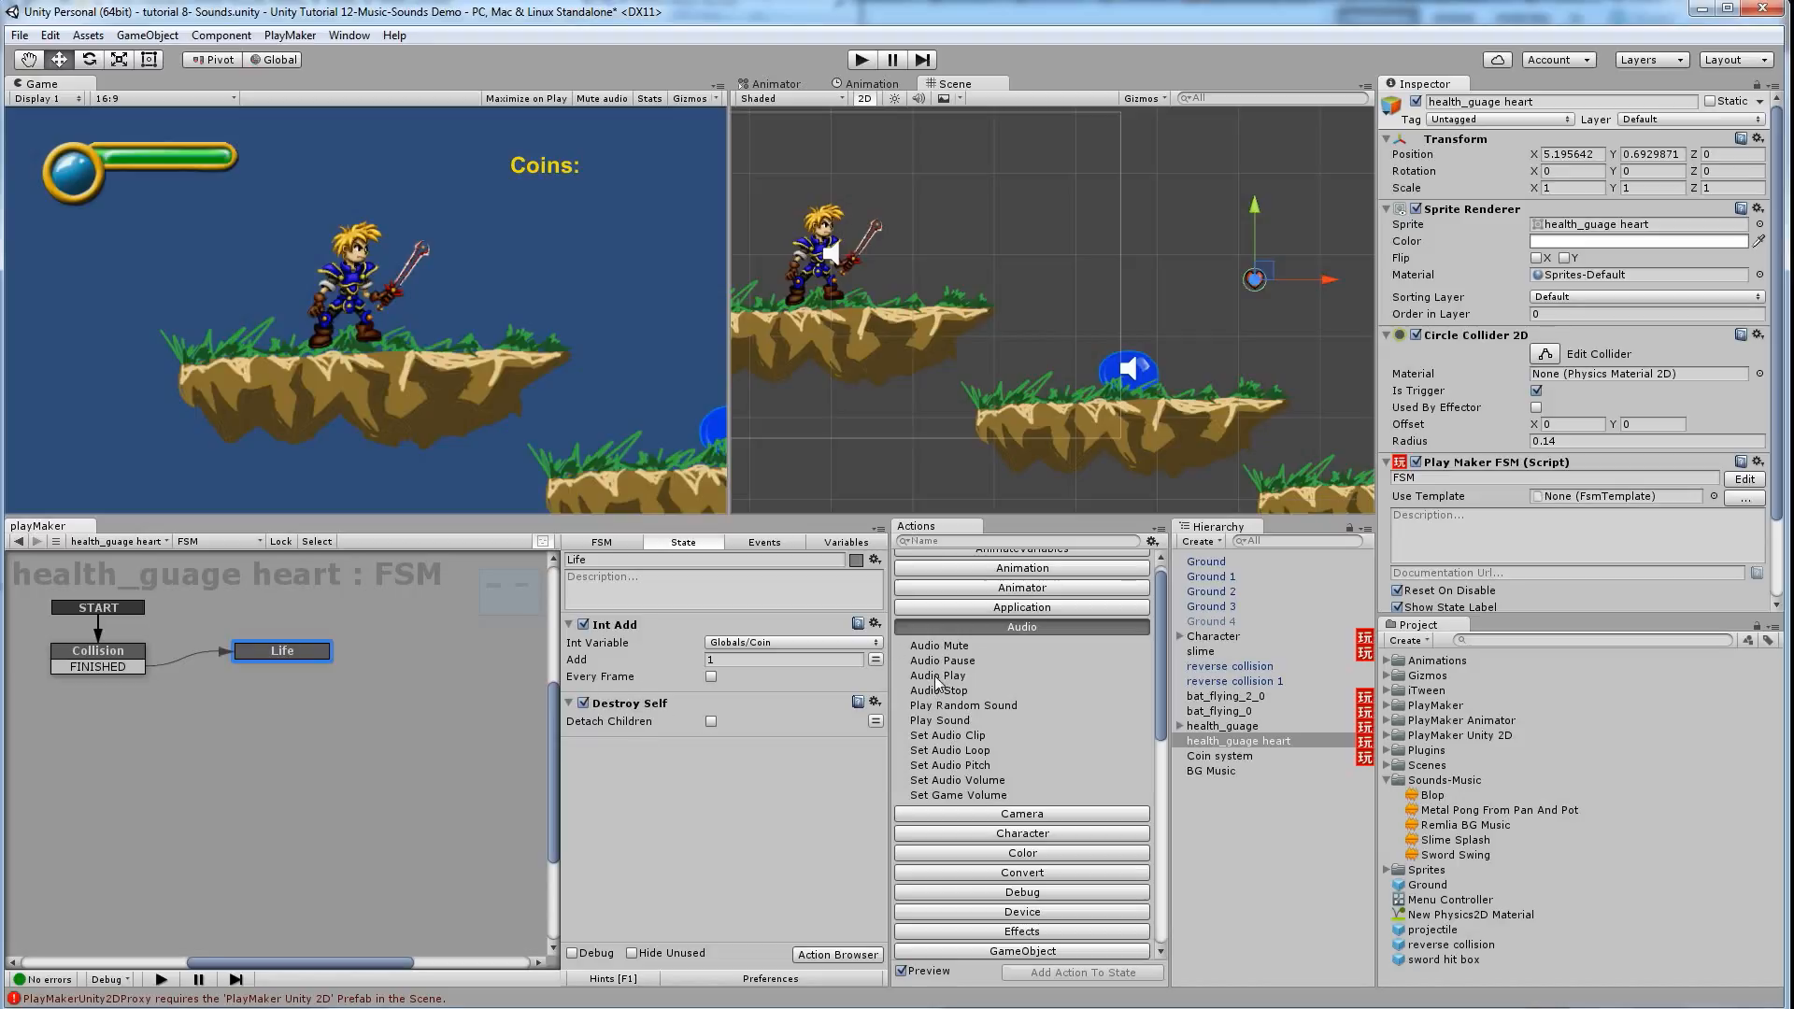
drag(938, 675, 672, 649)
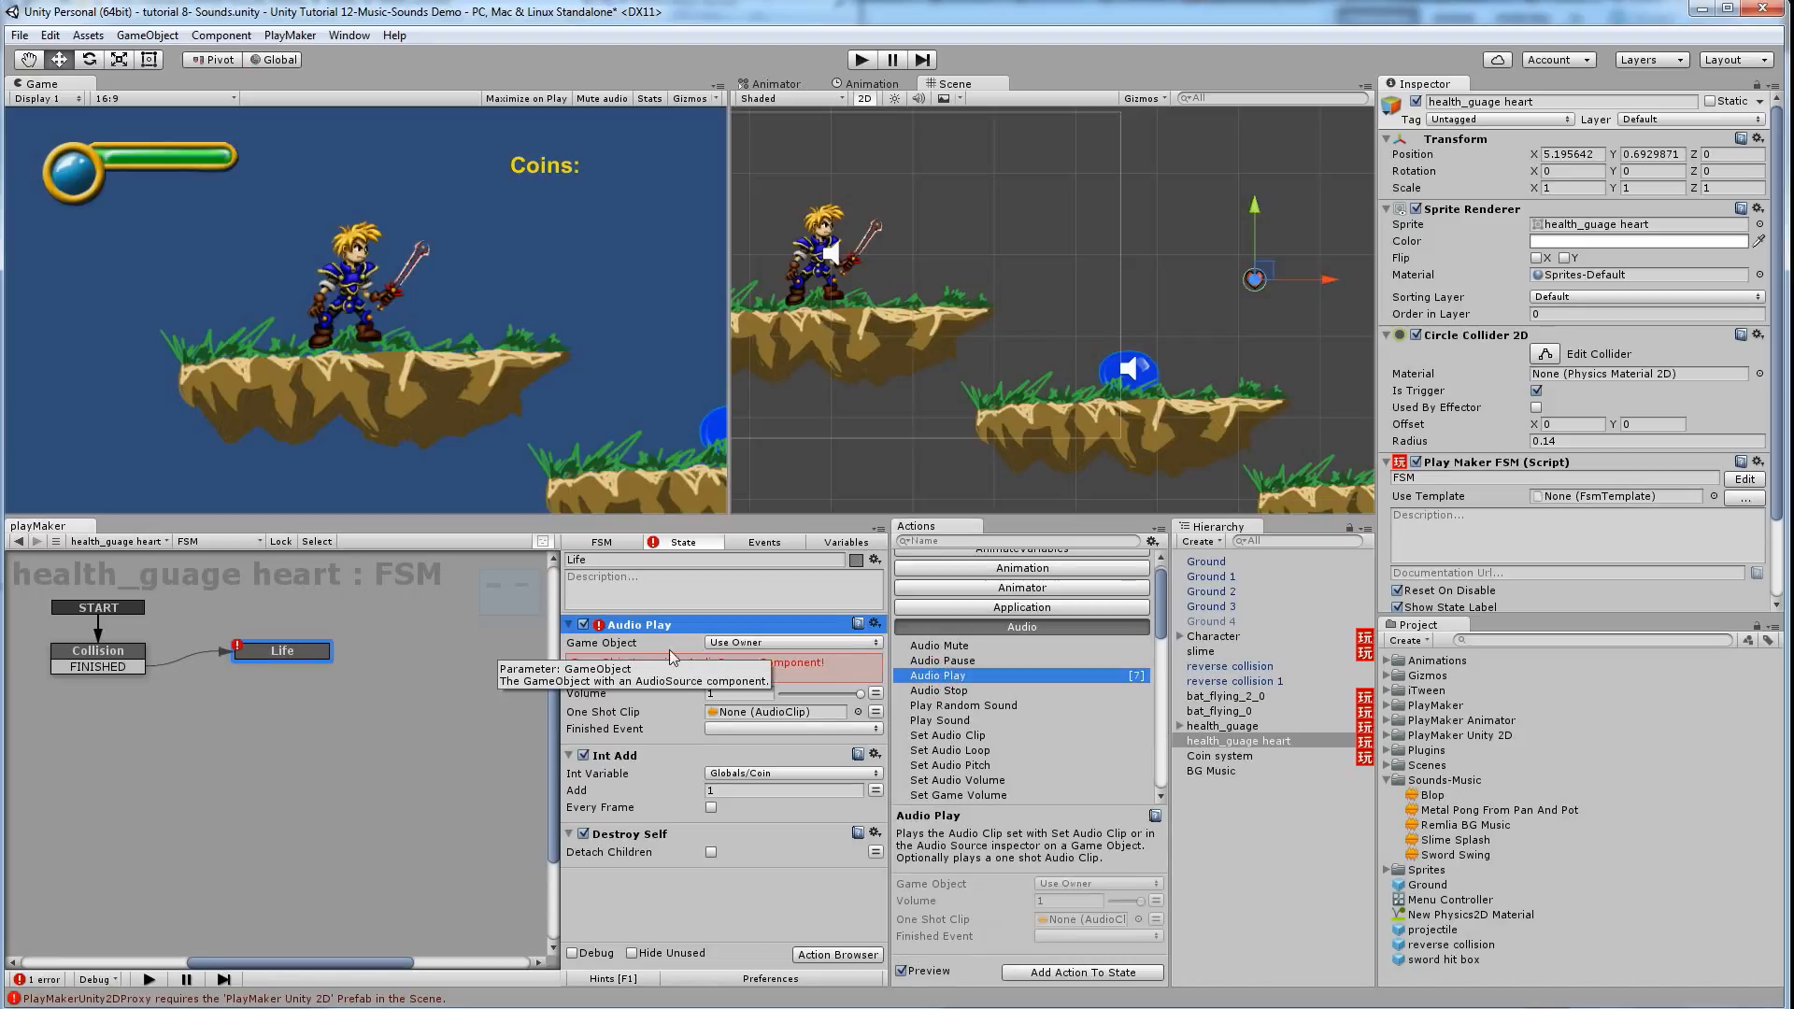
click(688, 671)
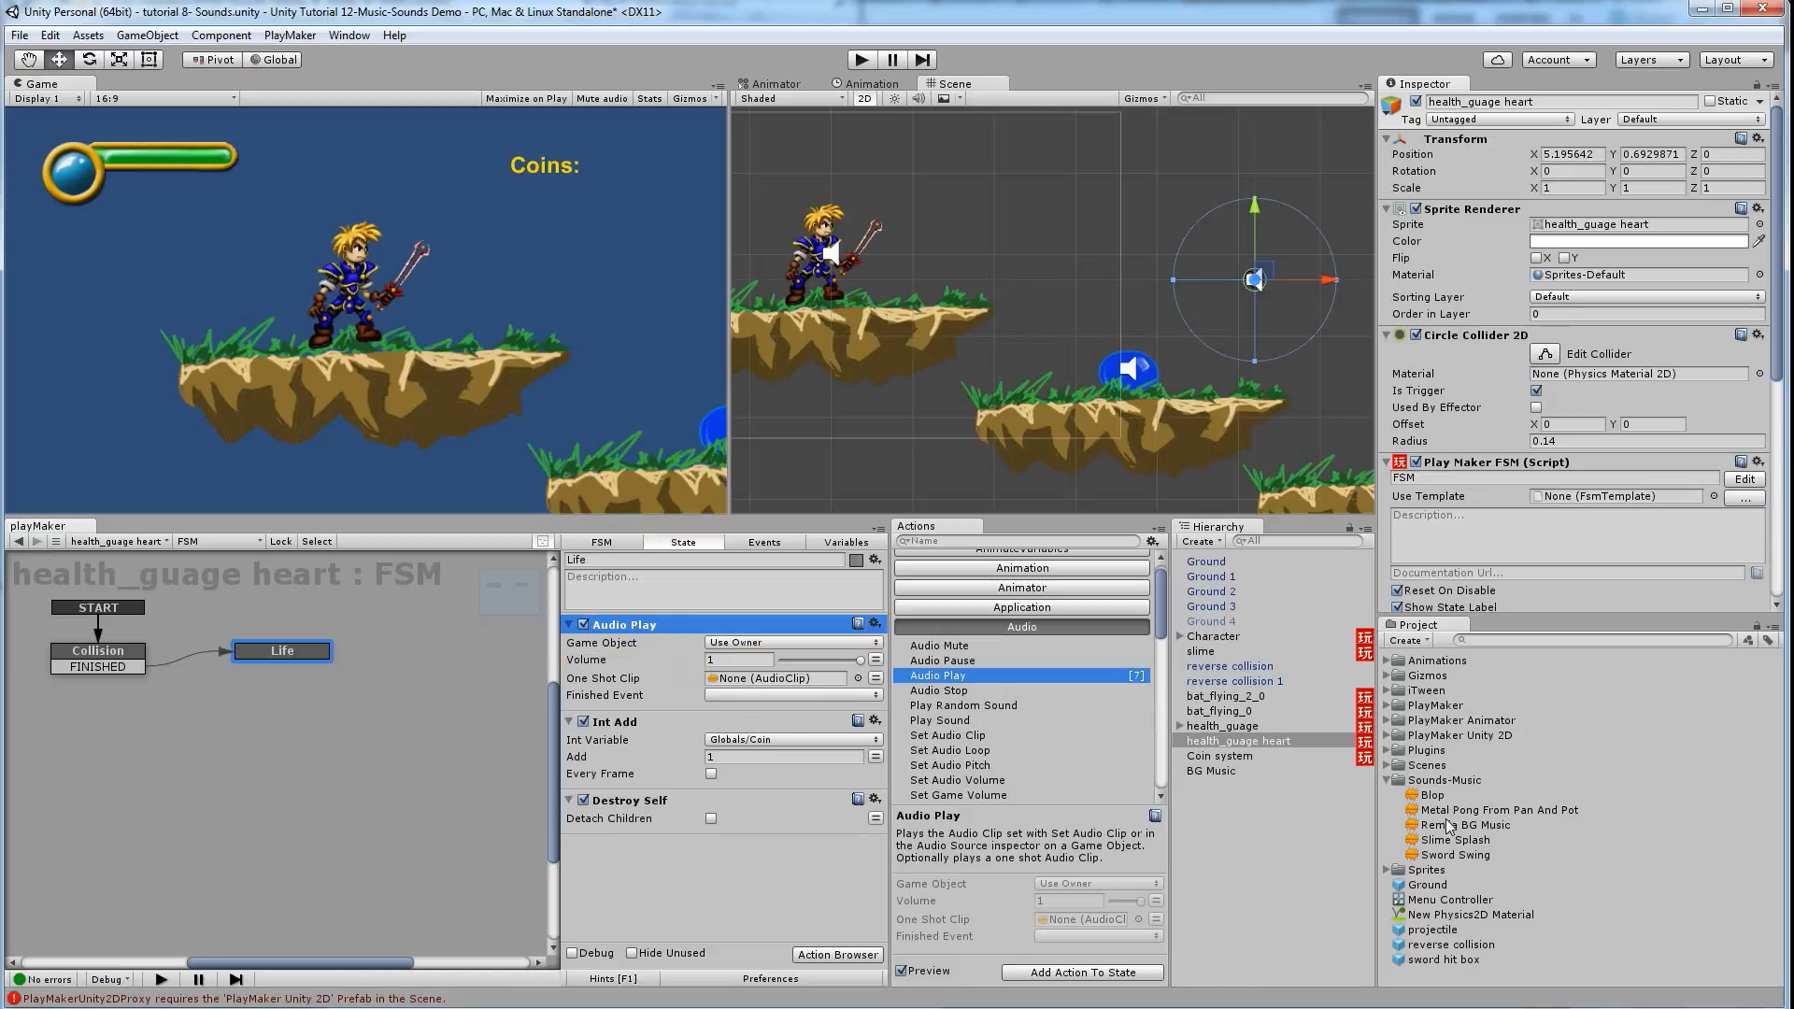
drag(1432, 795, 775, 677)
Copy the Destroy Self action from the heart's Life state and remove it from that state
right_click(635, 803)
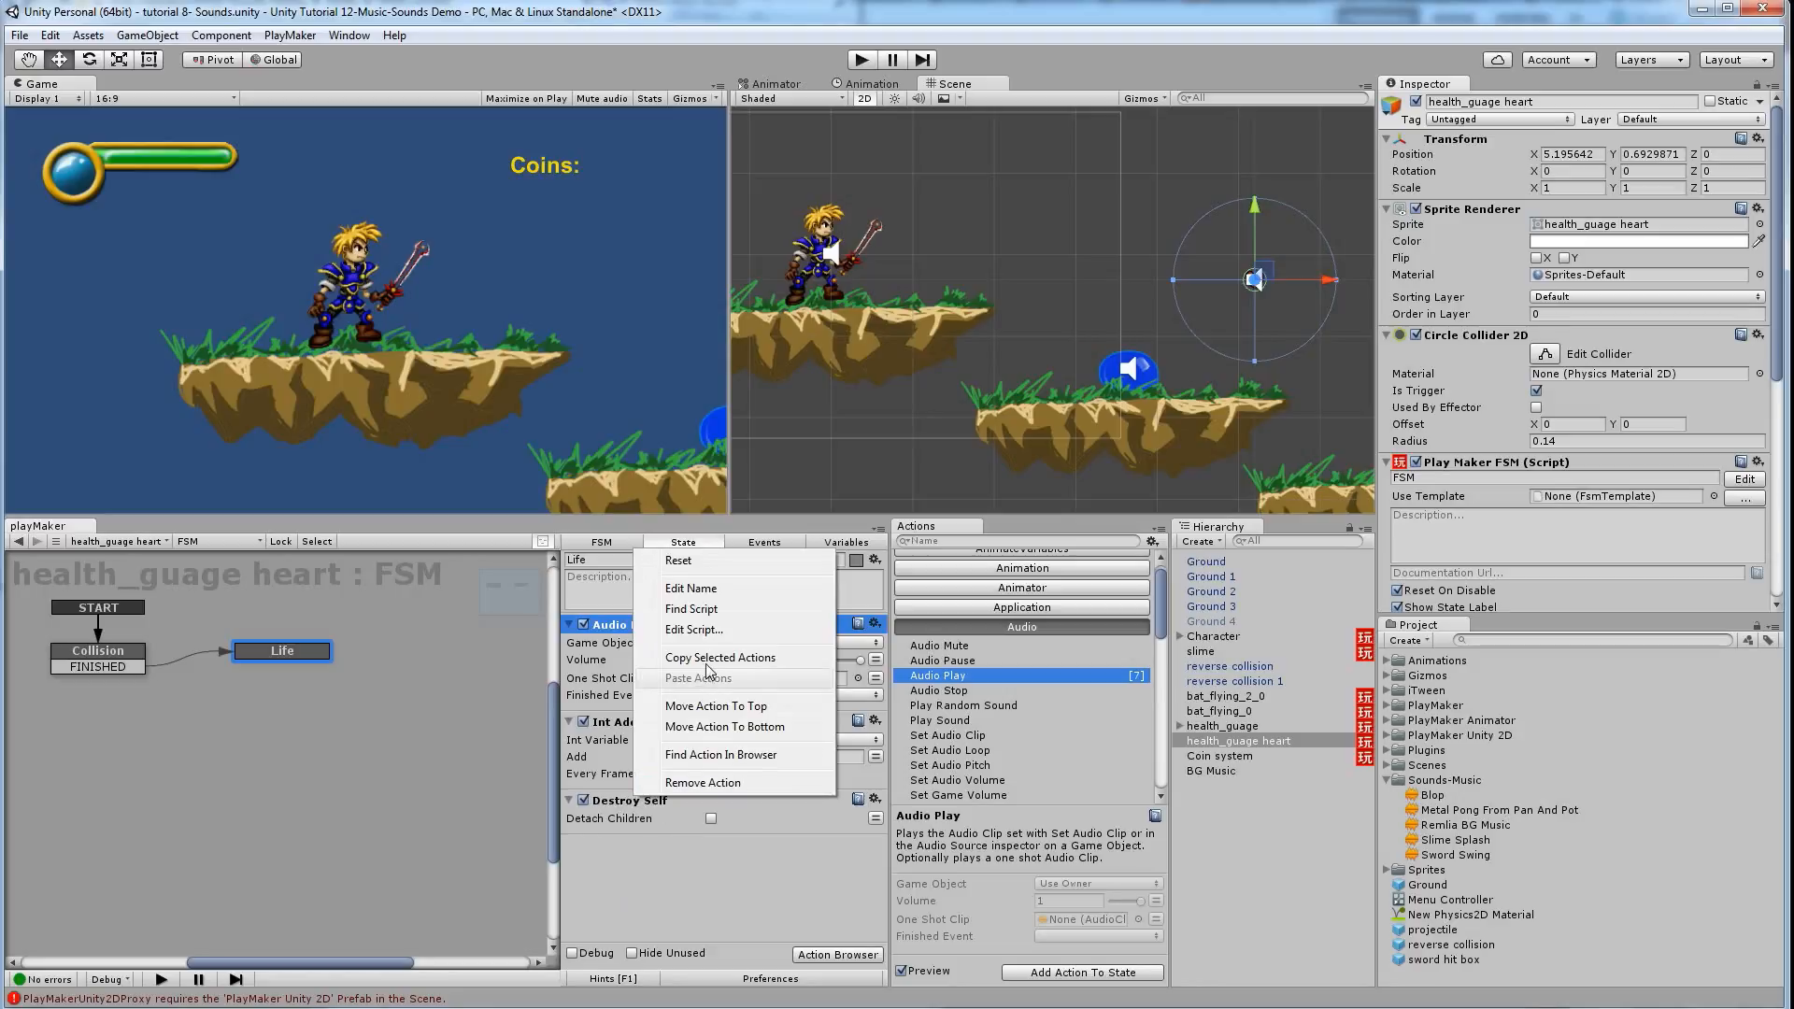
click(706, 658)
right_click(660, 798)
click(699, 790)
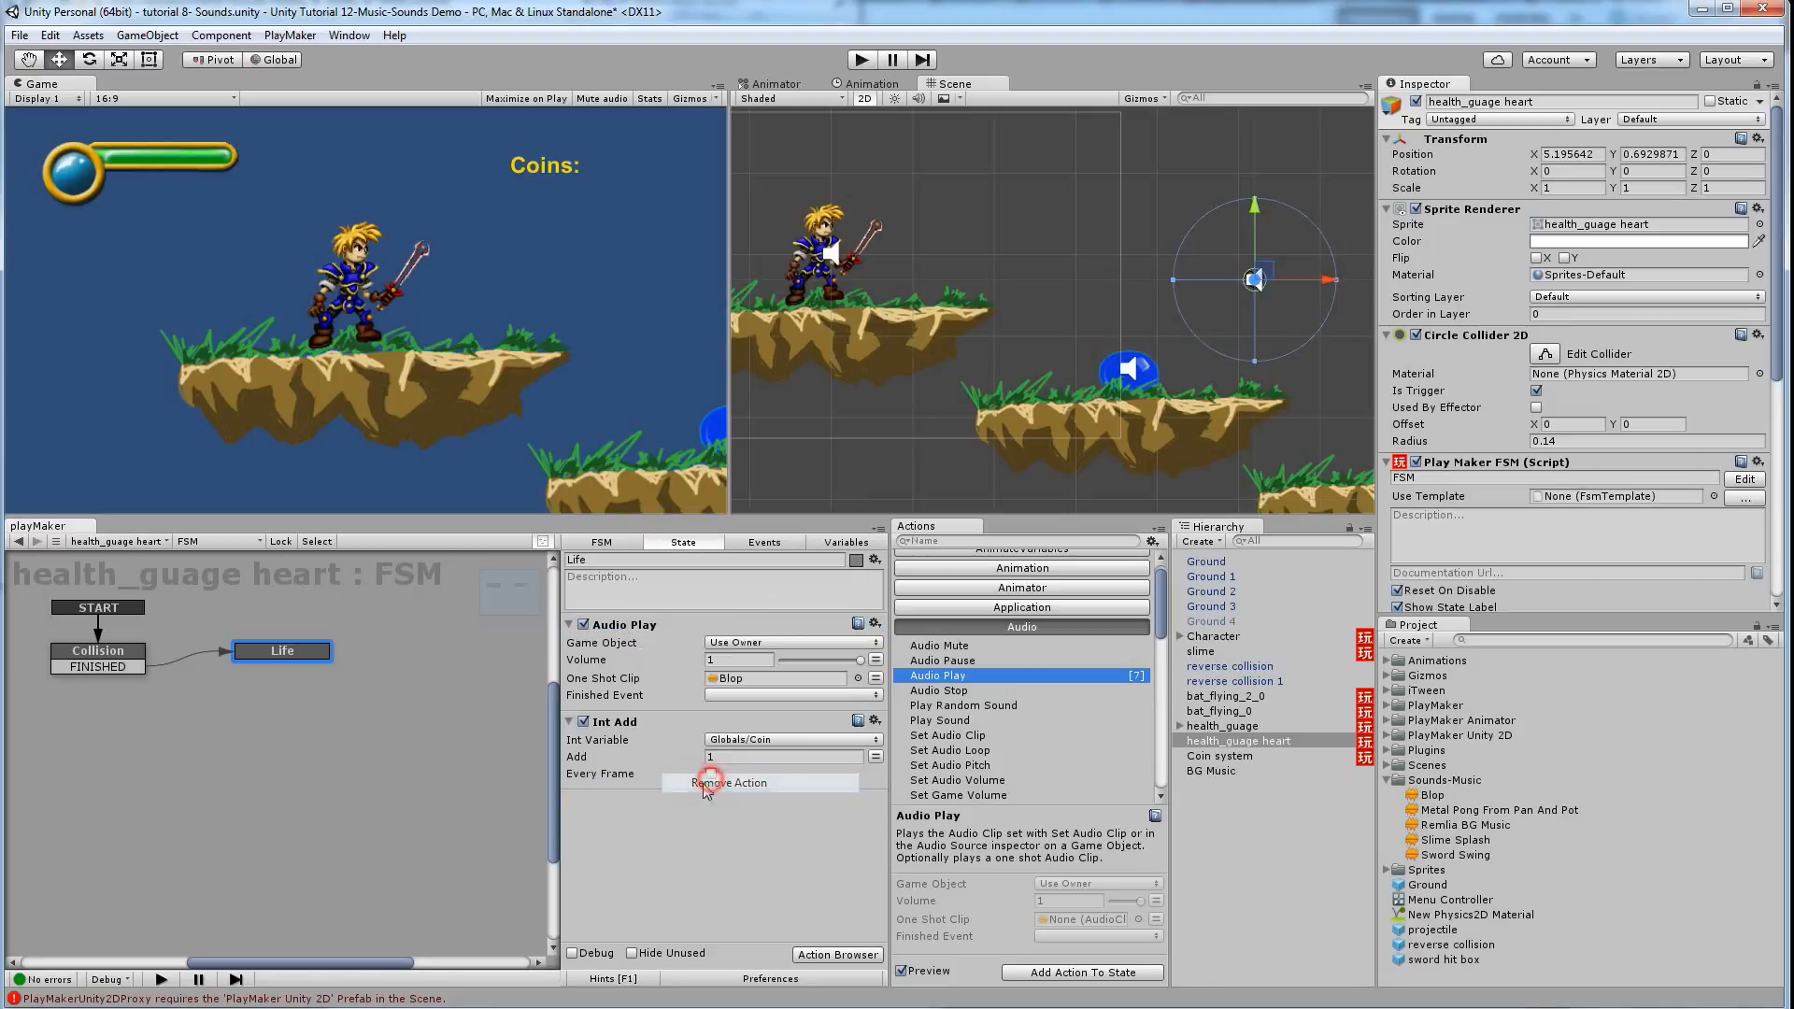
Add a state named Destroy beside Life in the heart's FSM and paste the copied Destroy Self action into it
right_click(425, 649)
click(458, 654)
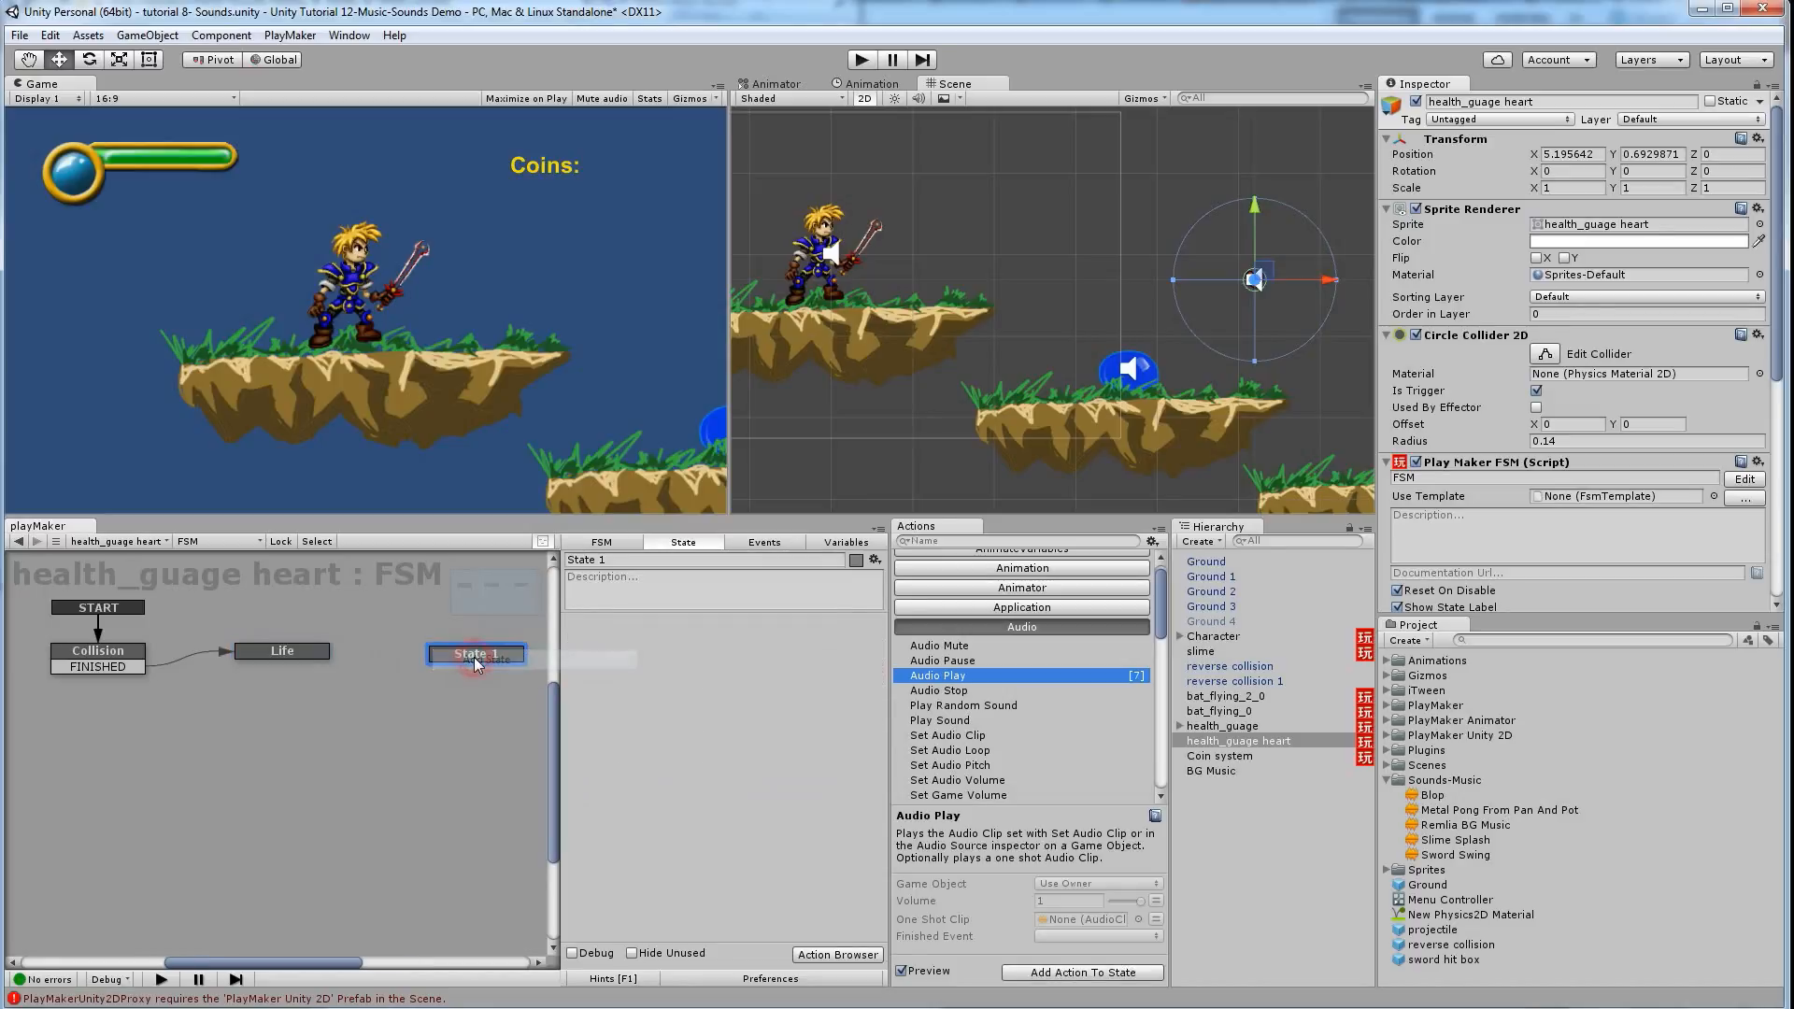
click(630, 559)
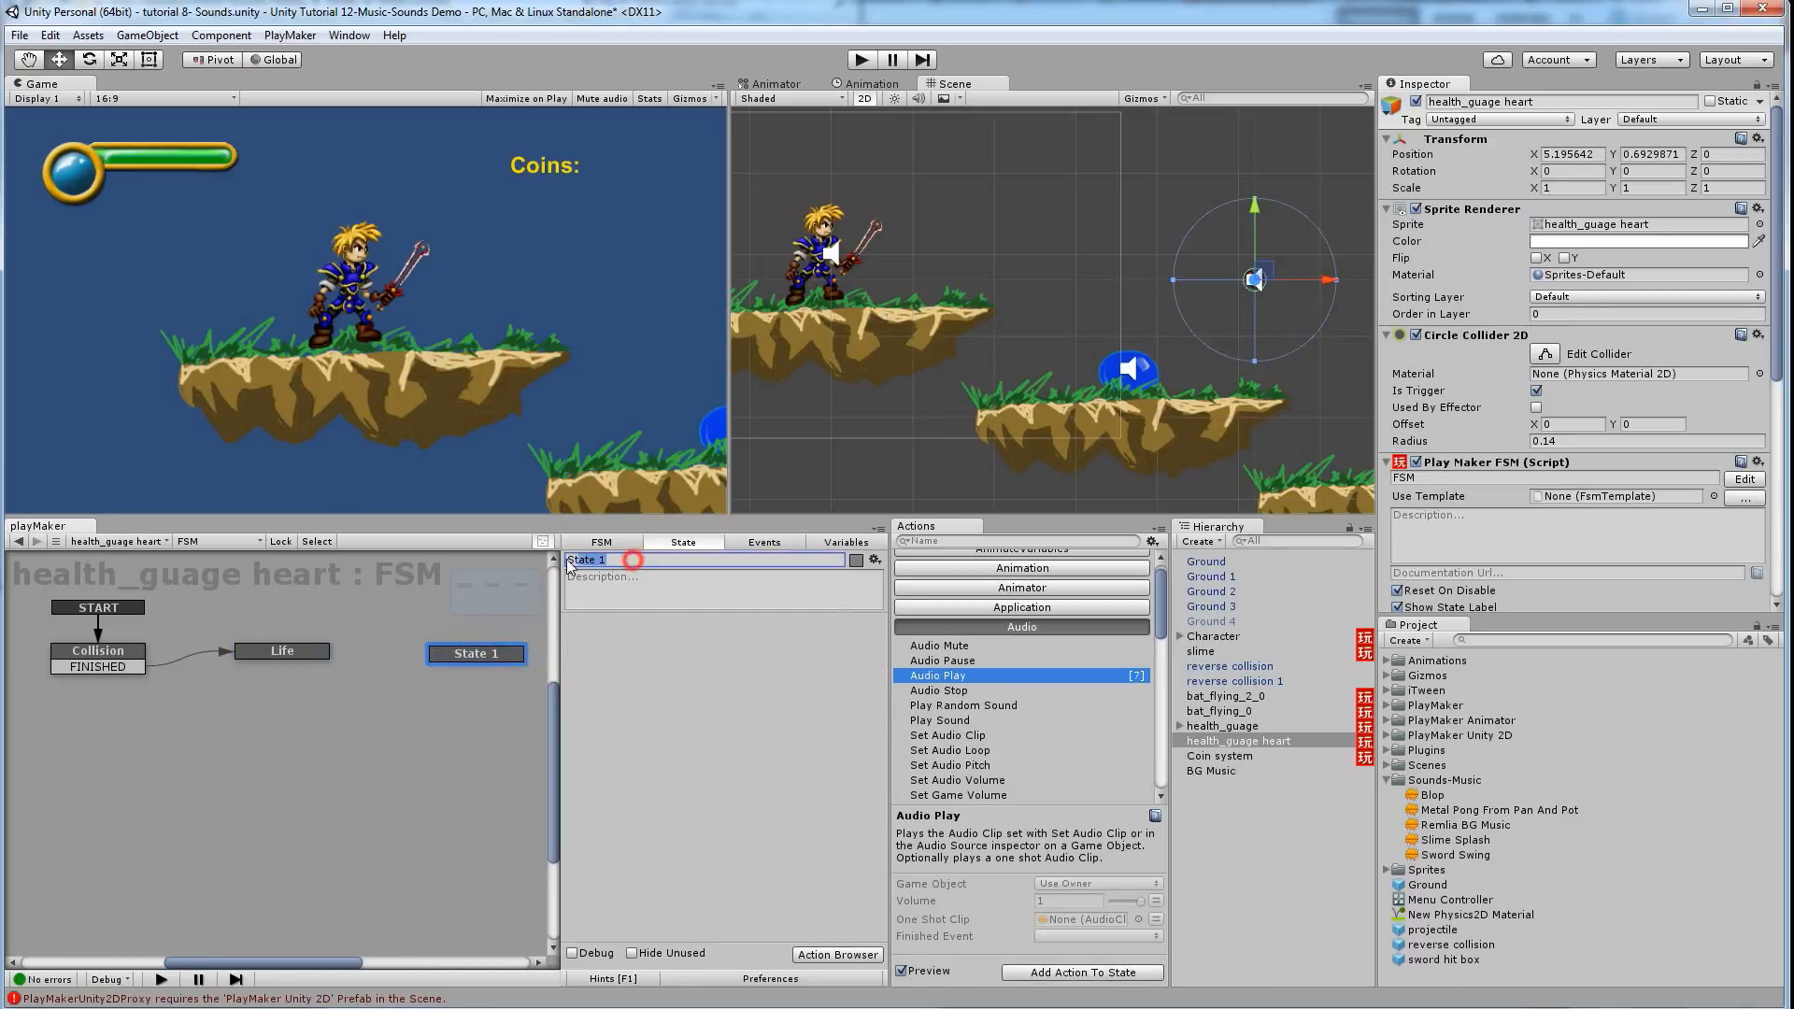
text(Destroy)
right_click(610, 639)
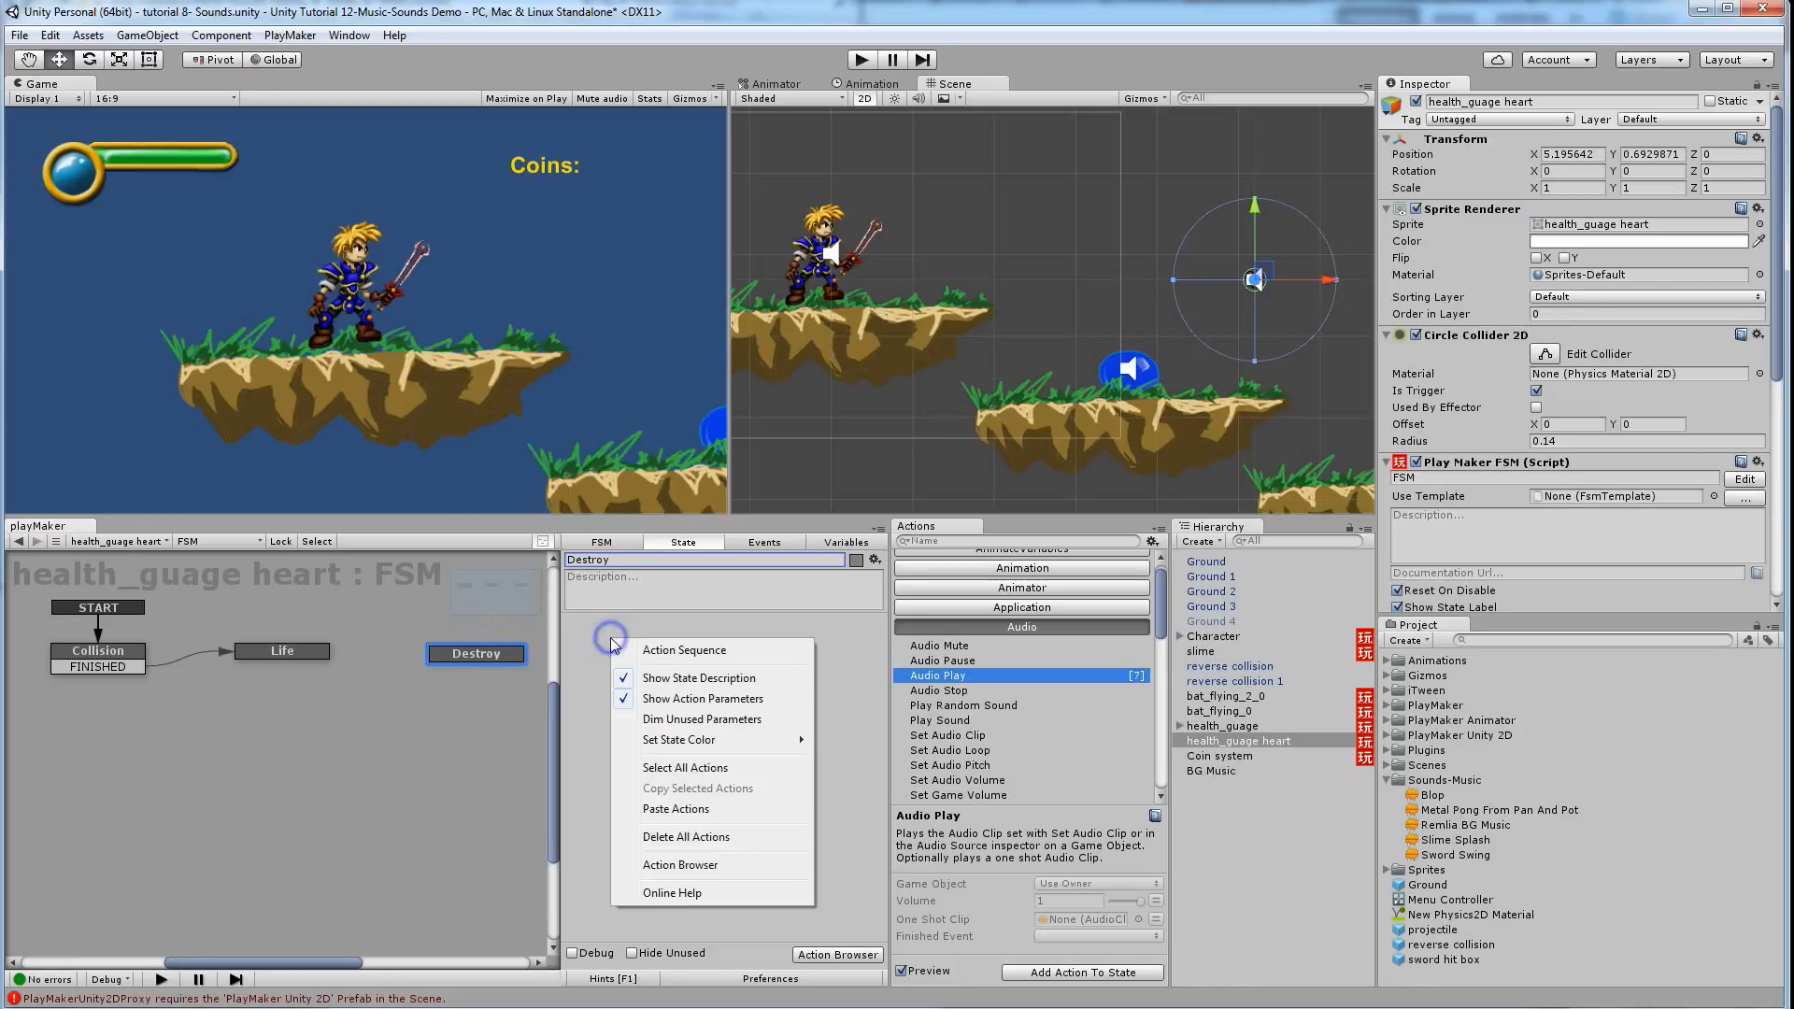
click(674, 809)
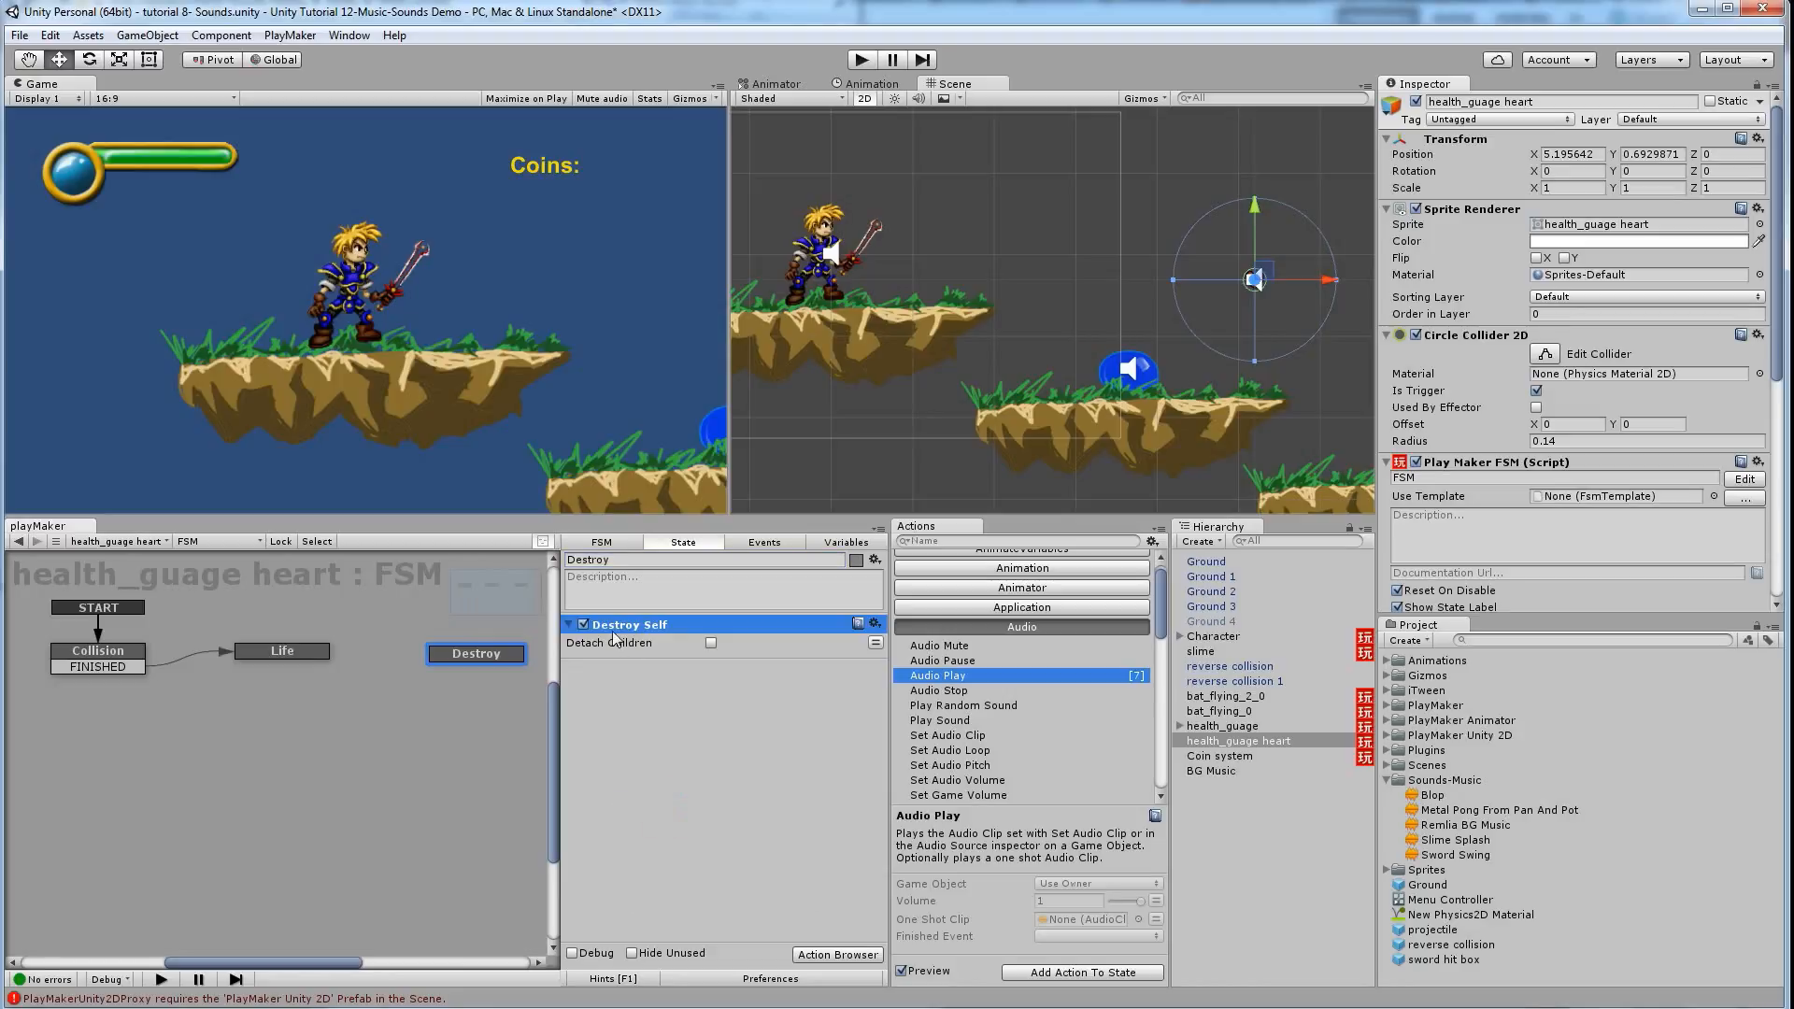
Add a FINISHED transition to the Life state and link it to the Destroy state
right_click(307, 653)
mouse_move(350, 671)
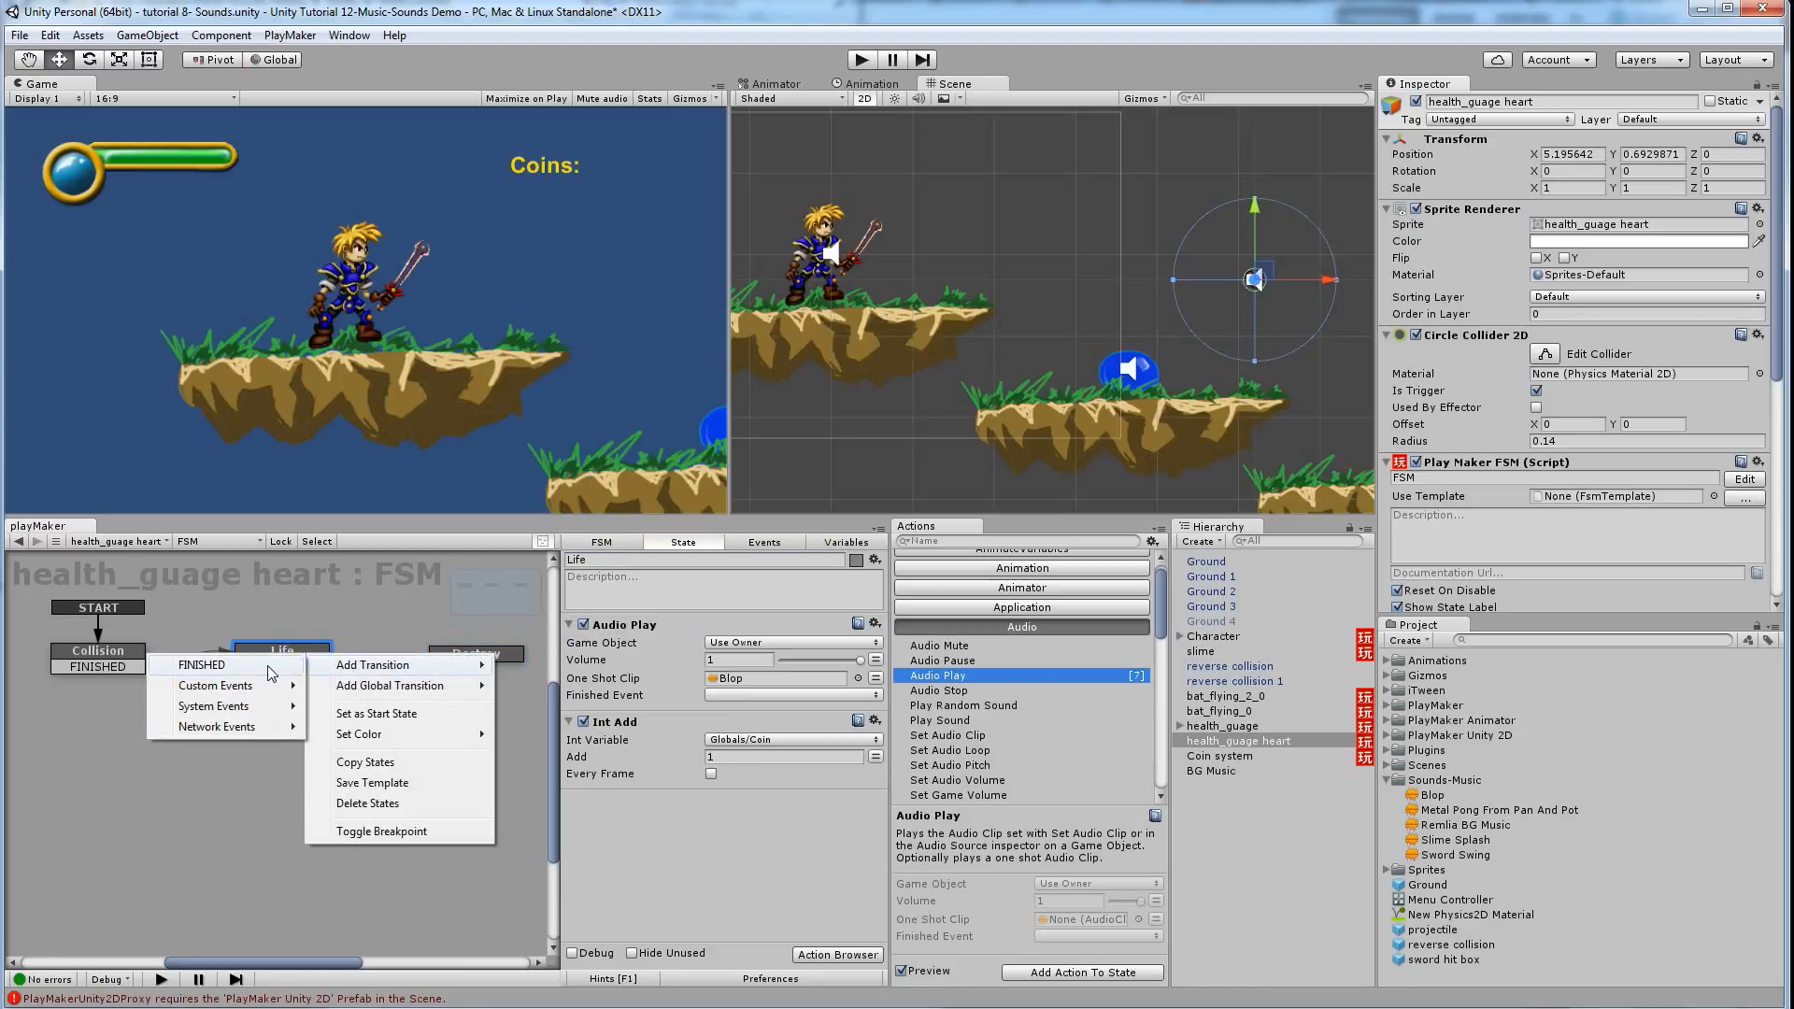
click(202, 665)
drag(316, 671, 452, 658)
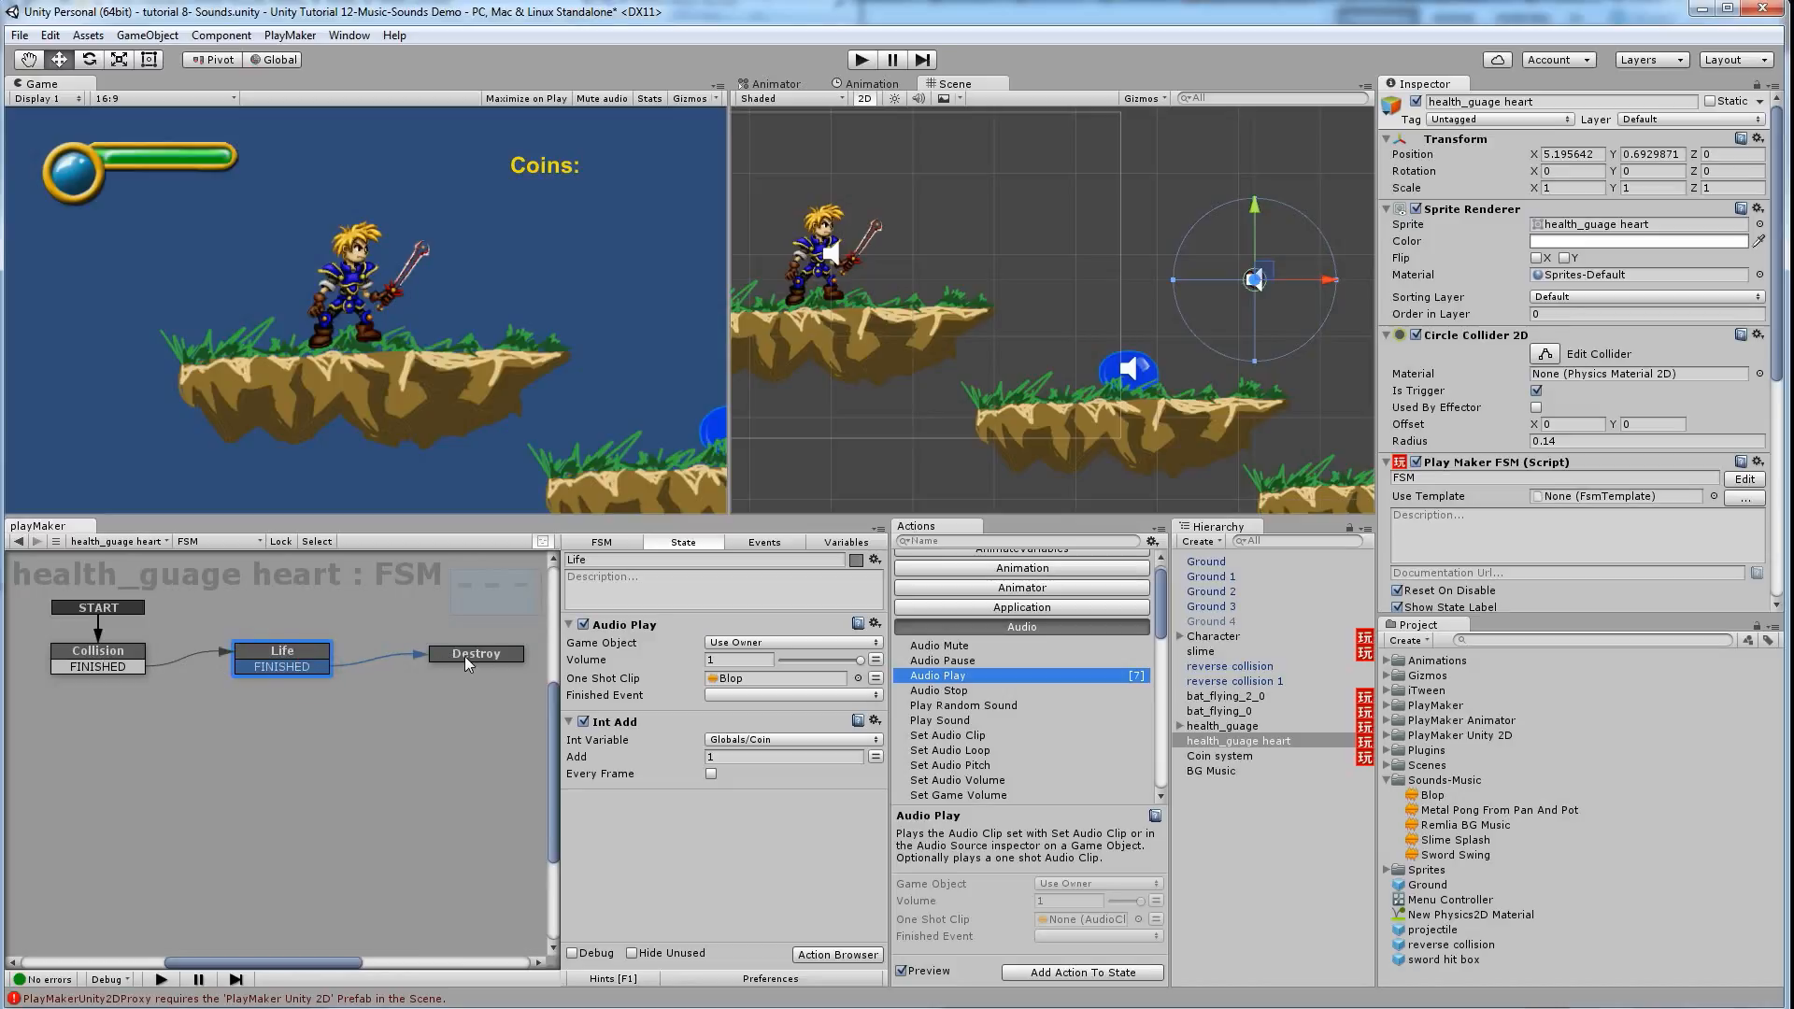
click(310, 651)
click(478, 652)
Find the Destroy Component action and add it to the Life state below Int Add
click(282, 654)
click(975, 542)
text(destory)
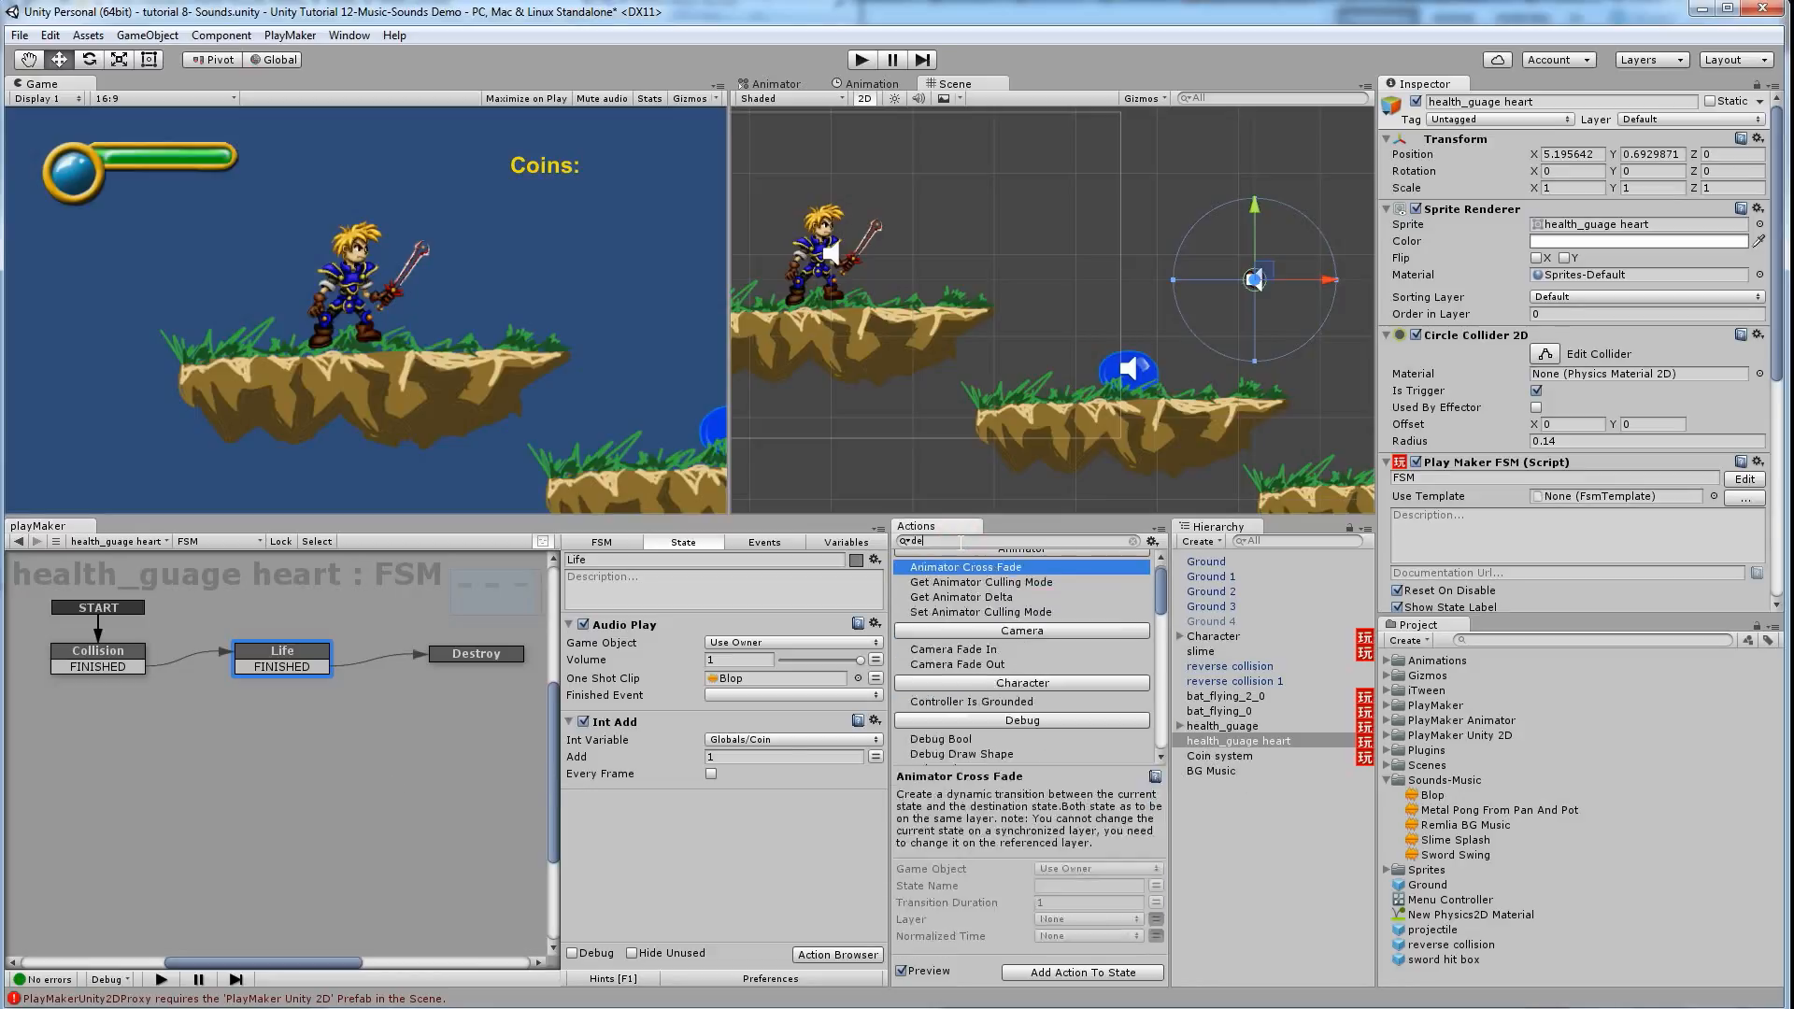
key(BackSpace)
key(BackSpace)
key(BackSpace)
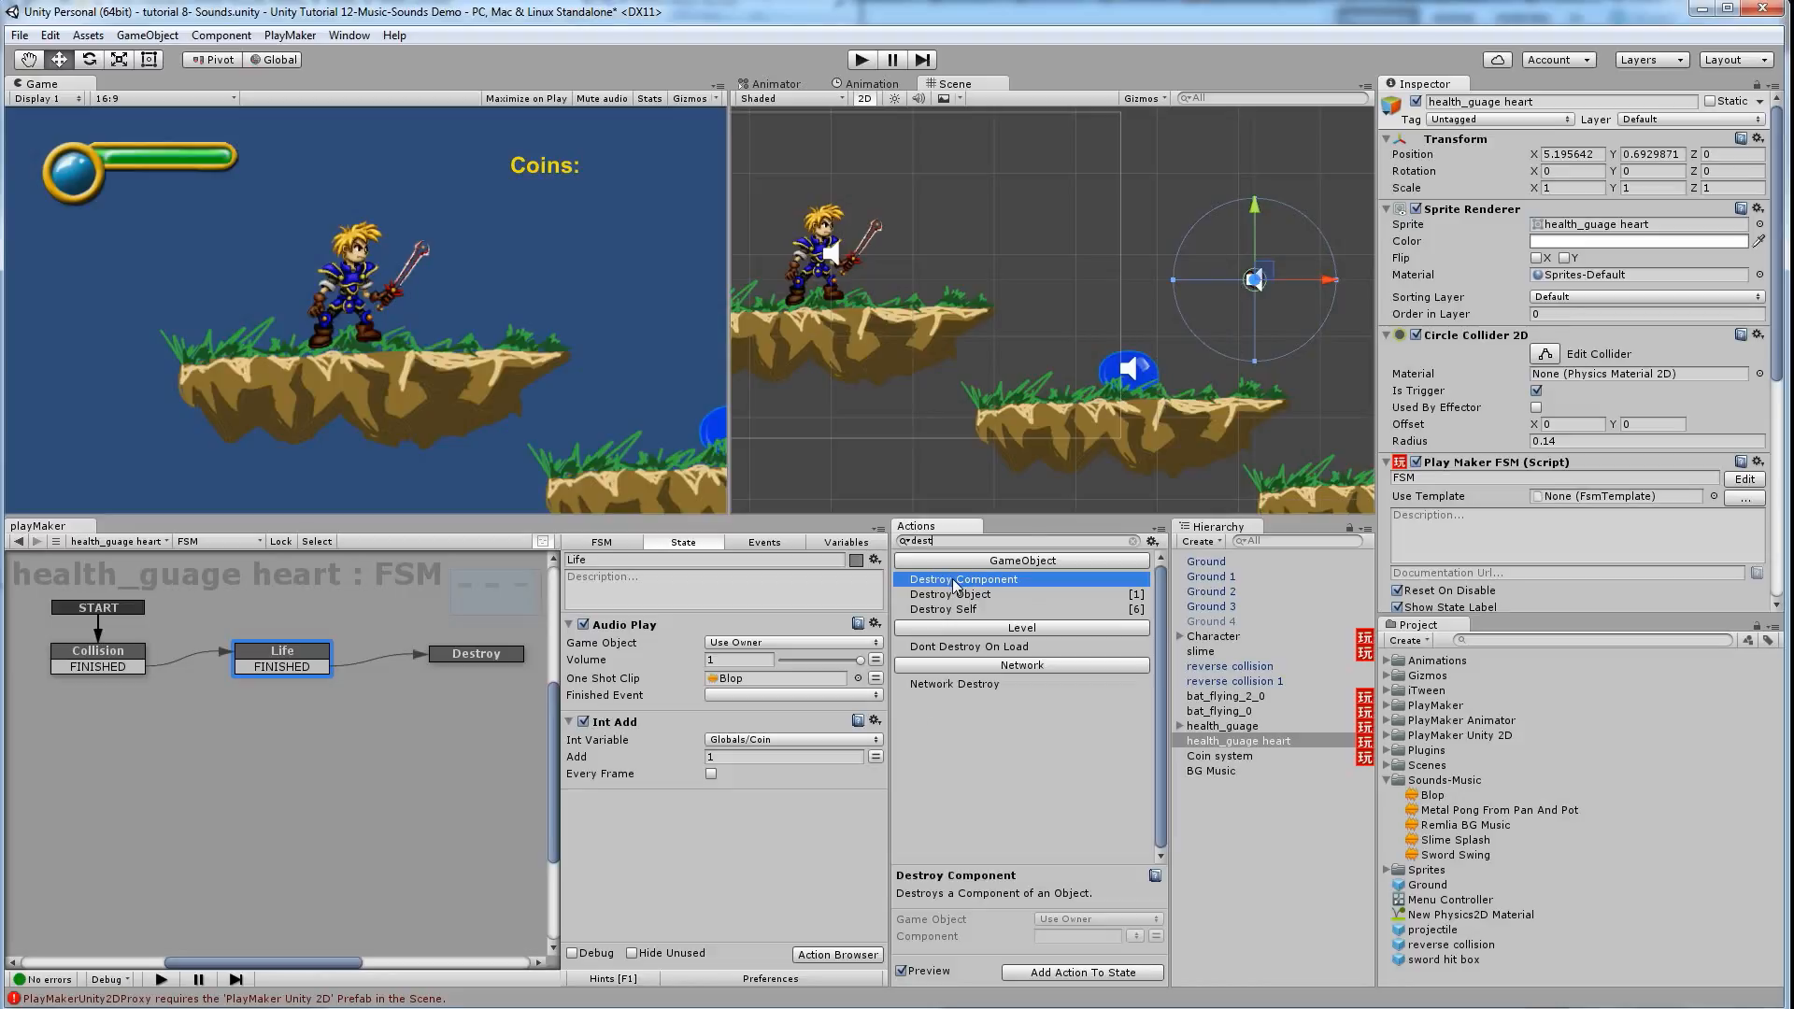
drag(953, 580, 746, 806)
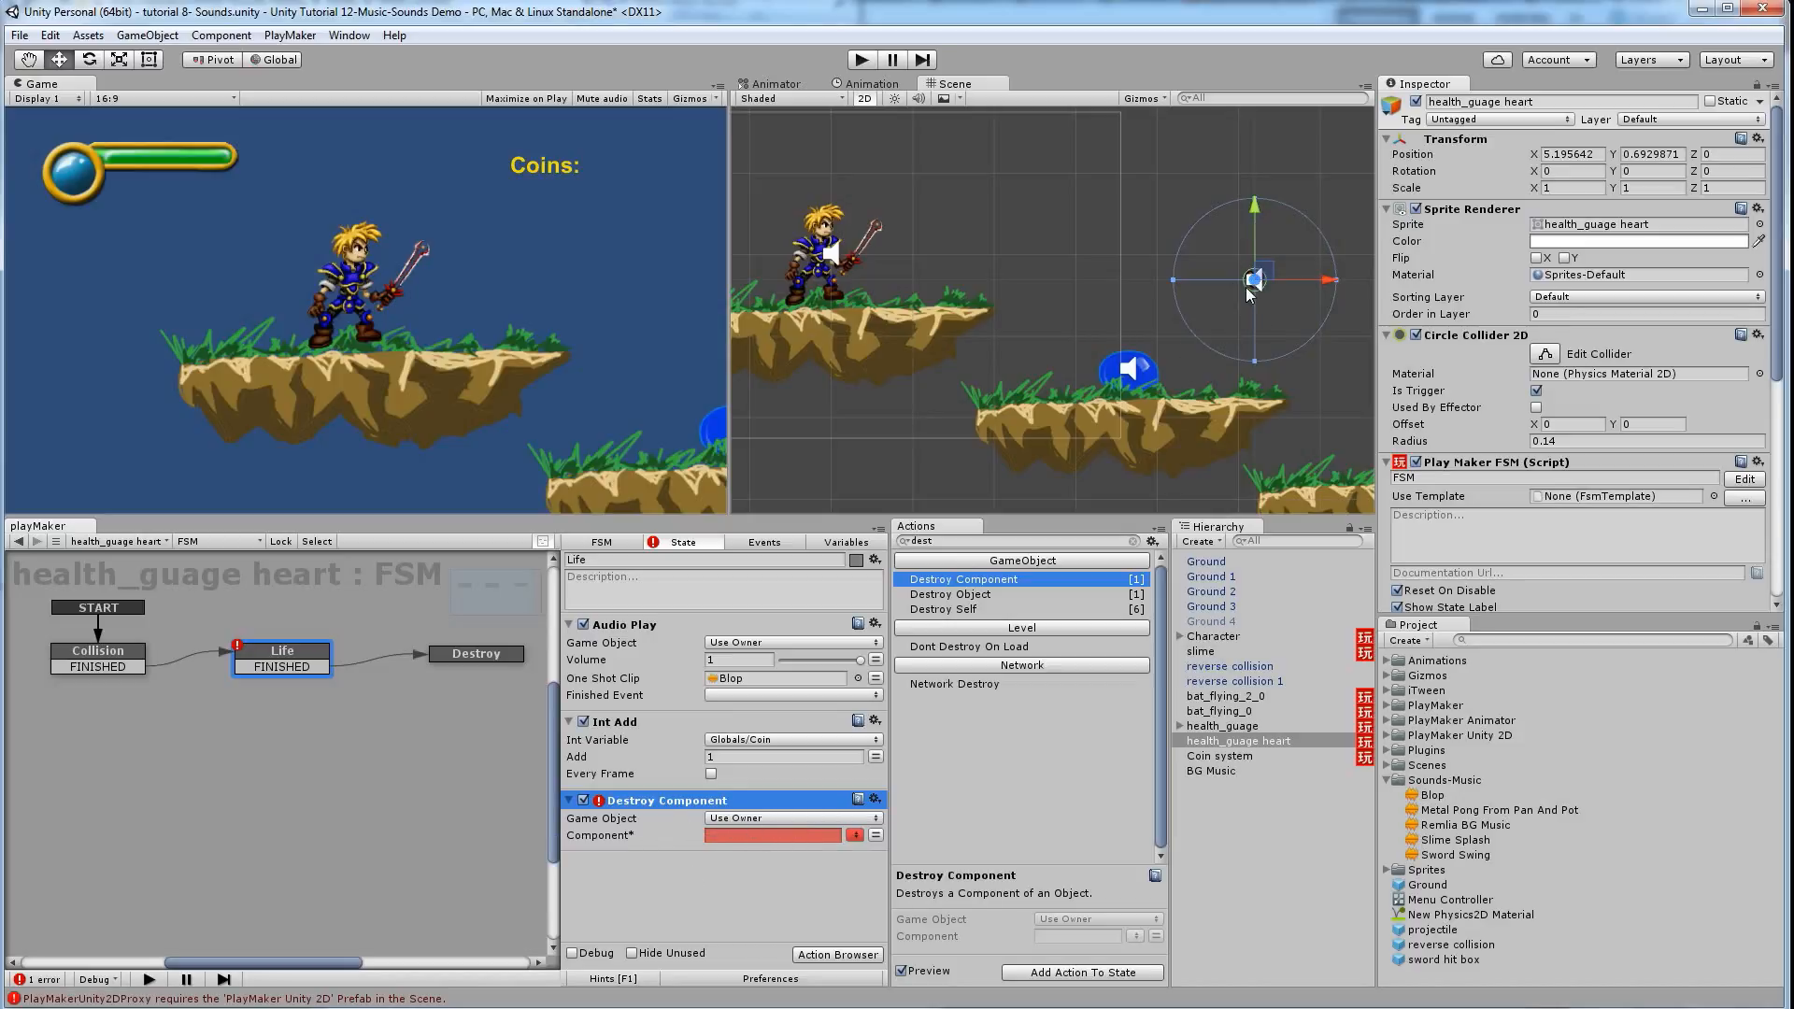
Set the Life state's Destroy Component action to remove the heart's SpriteRenderer
scroll(1511, 311, down, 8)
scroll(1512, 318, up, 8)
scroll(1539, 390, down, 3)
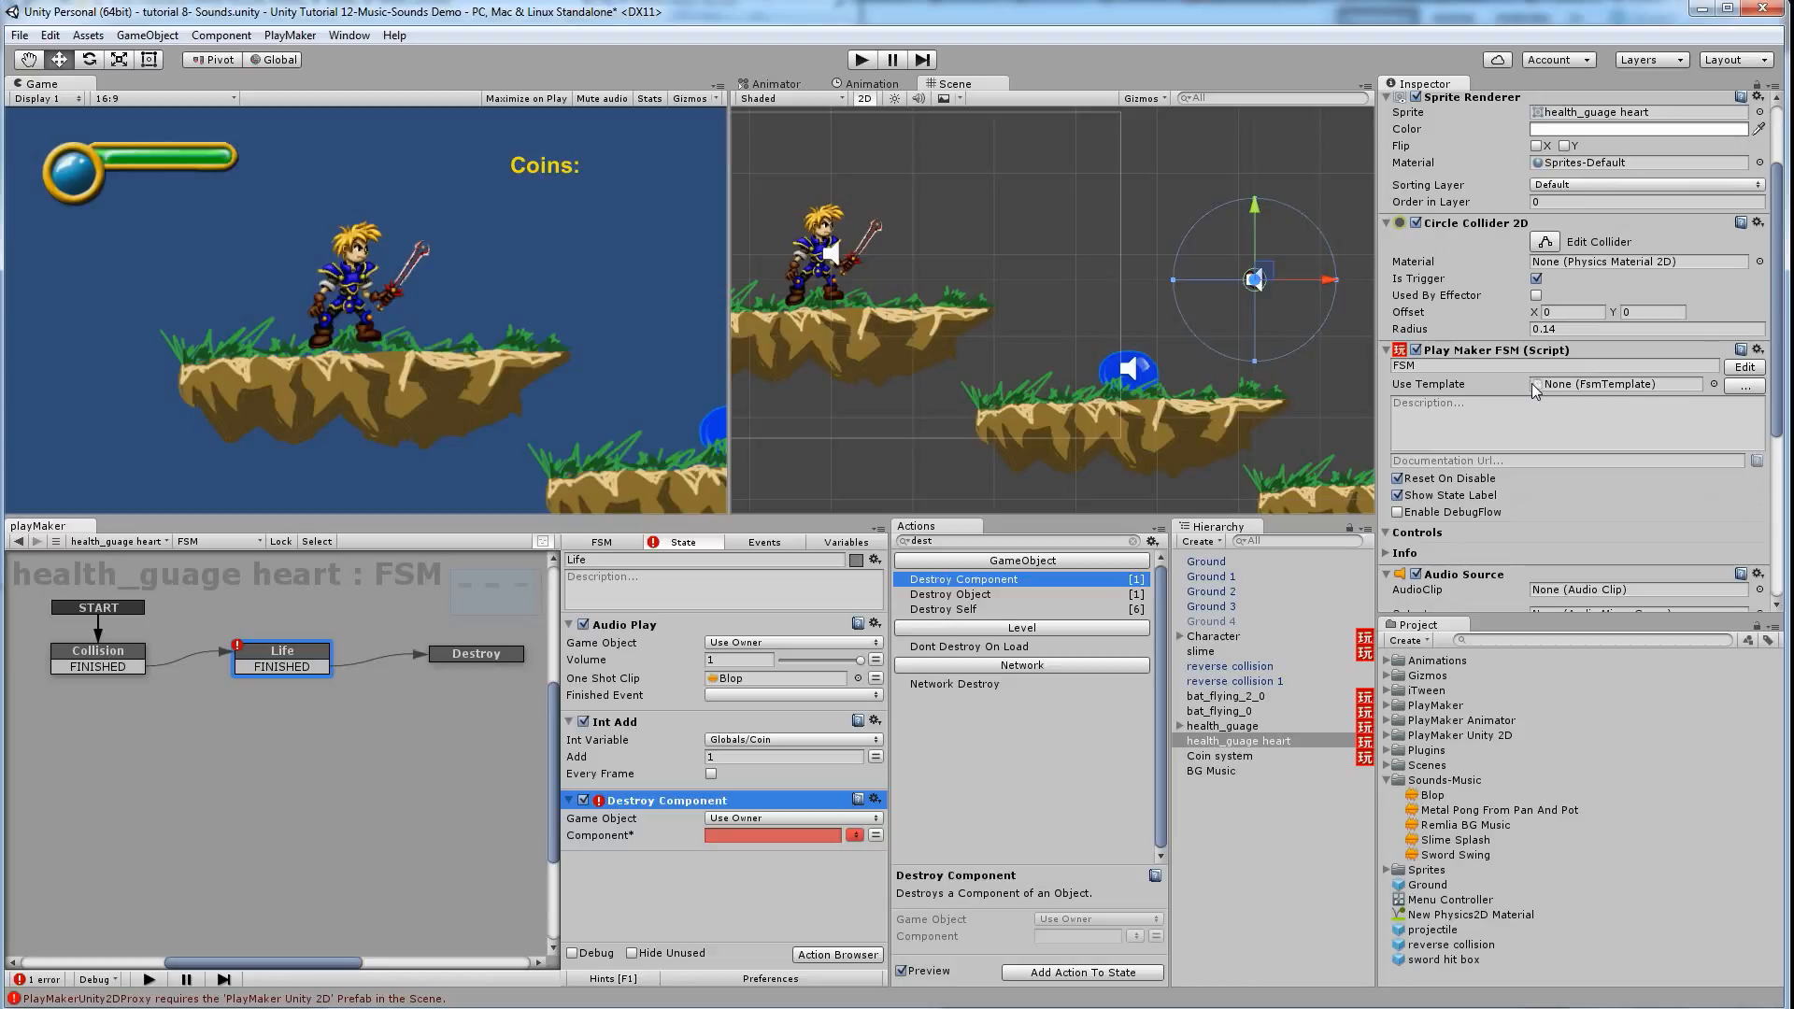
scroll(1527, 383, up, 3)
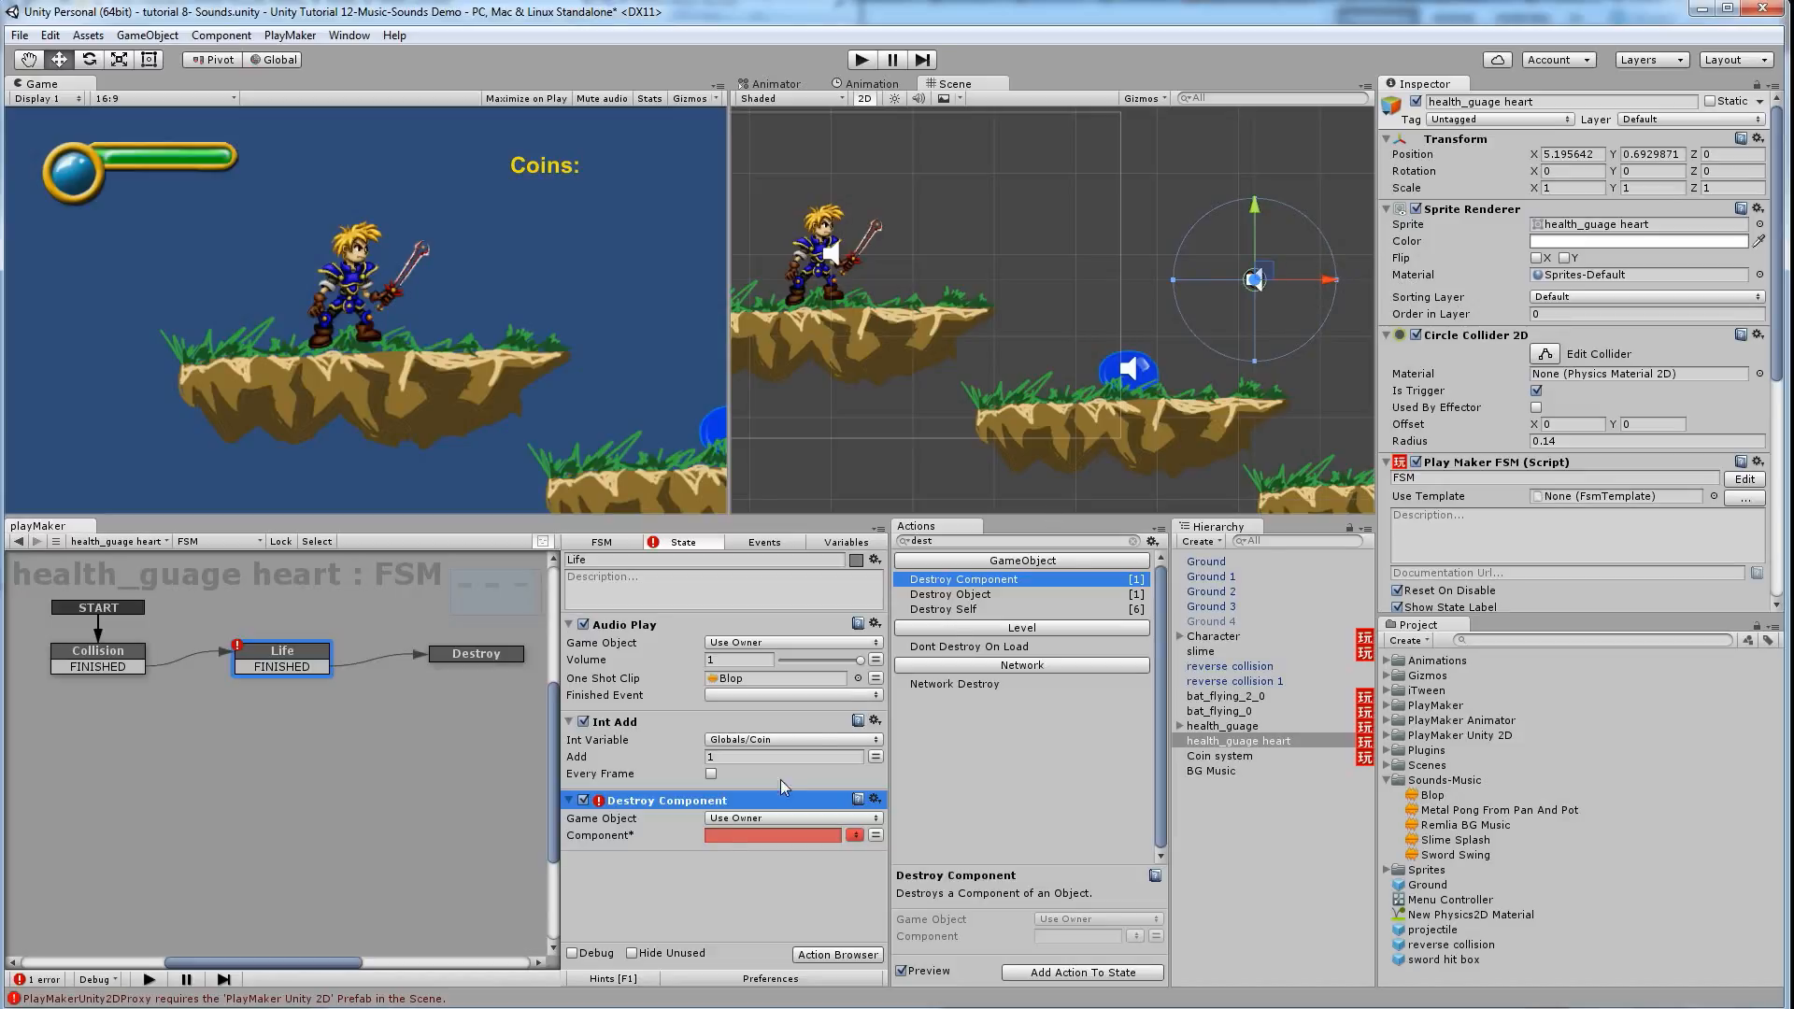
click(857, 835)
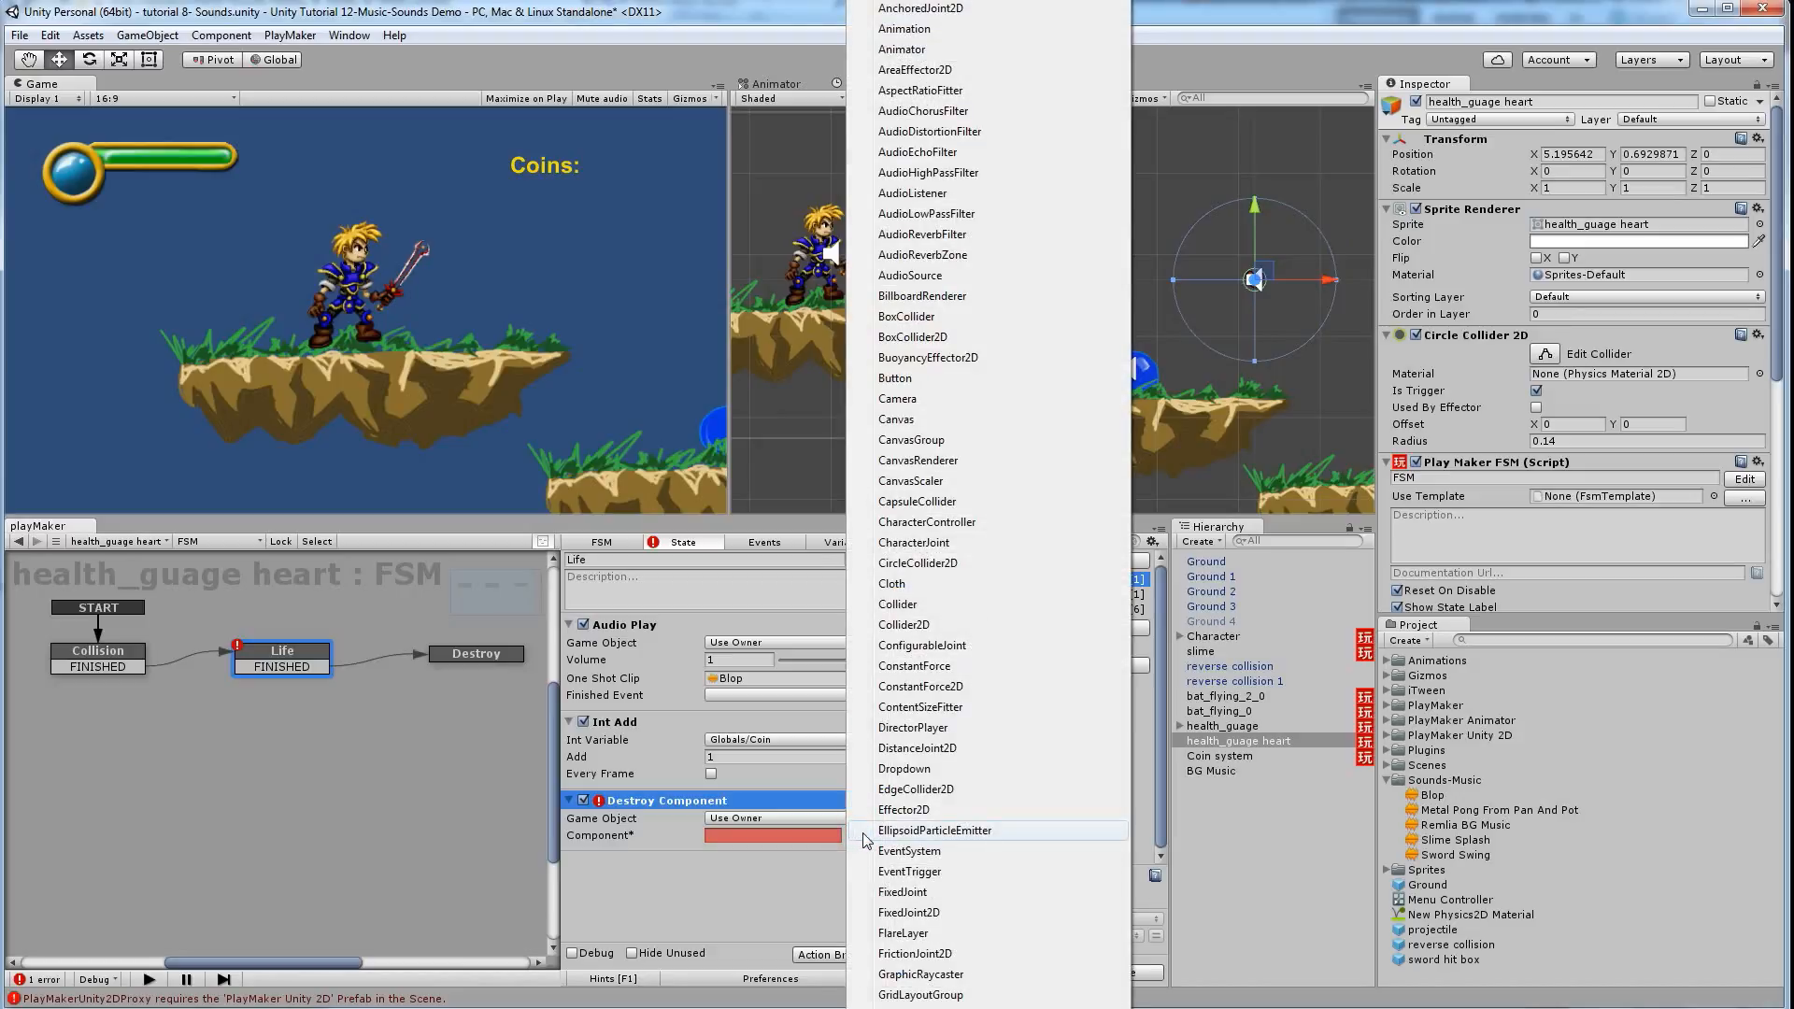
scroll(897, 934, down, 15)
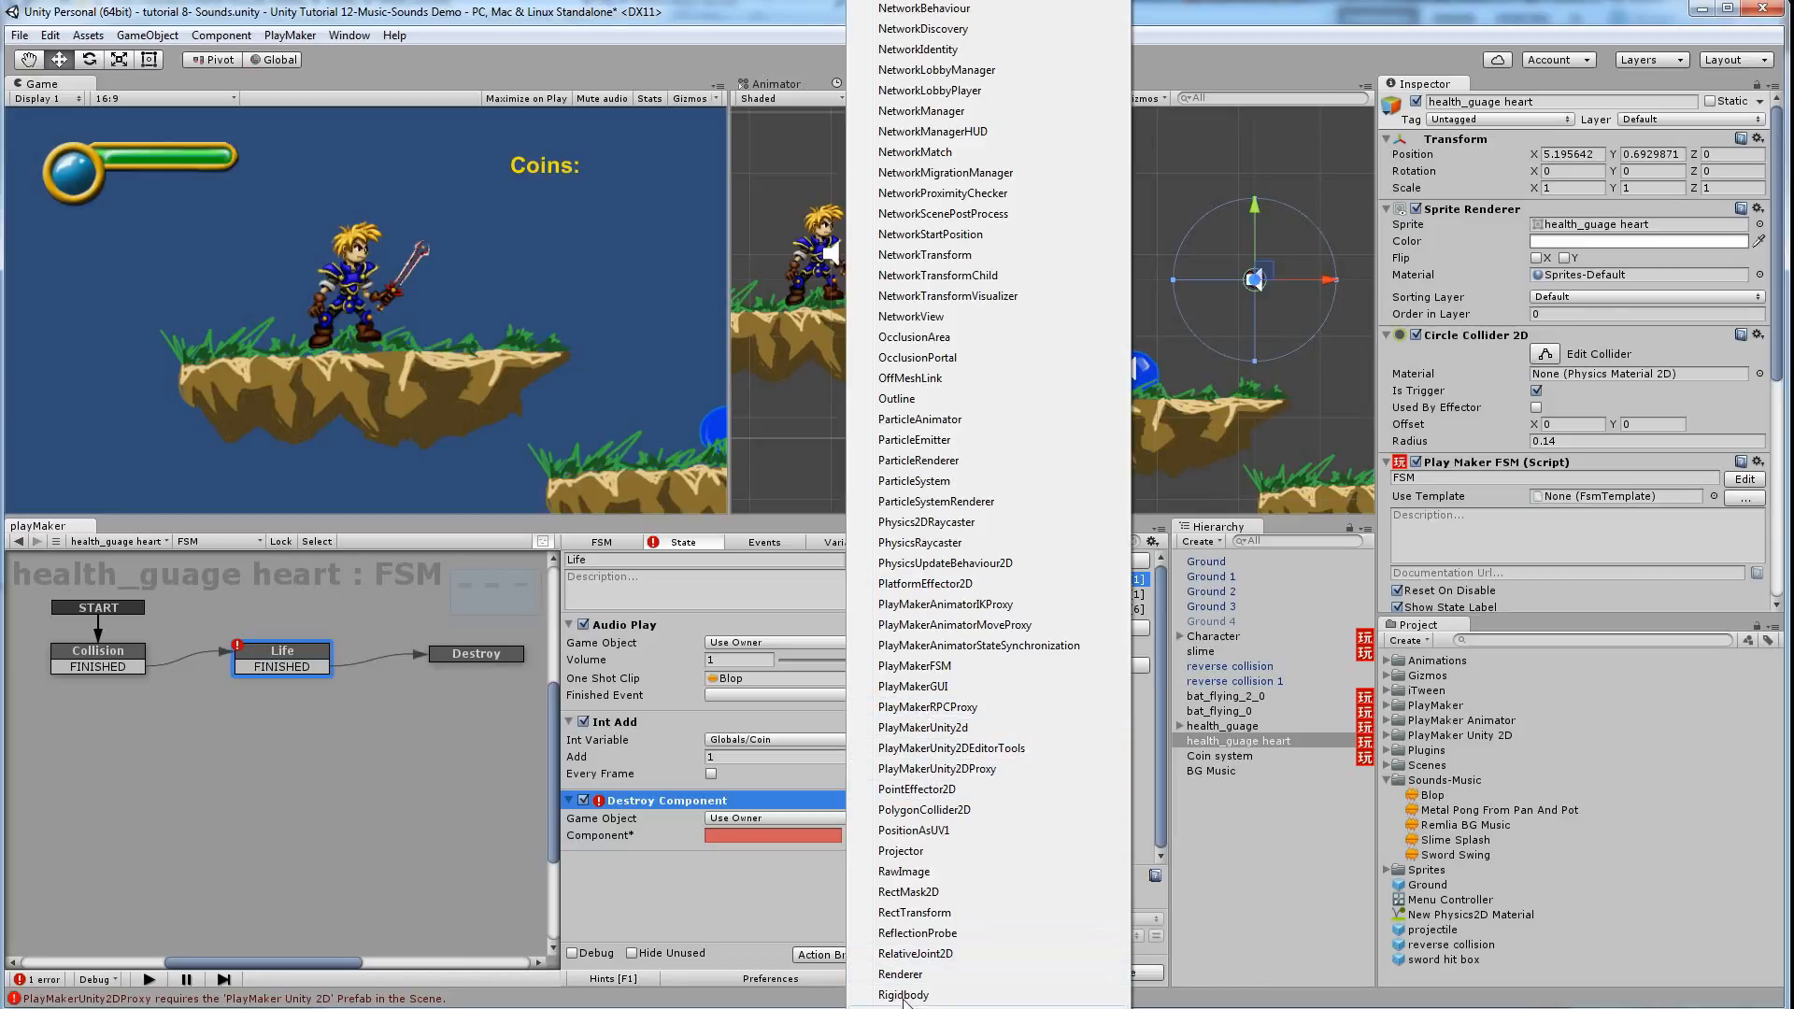
scroll(897, 1005, down, 1)
scroll(979, 934, down, 10)
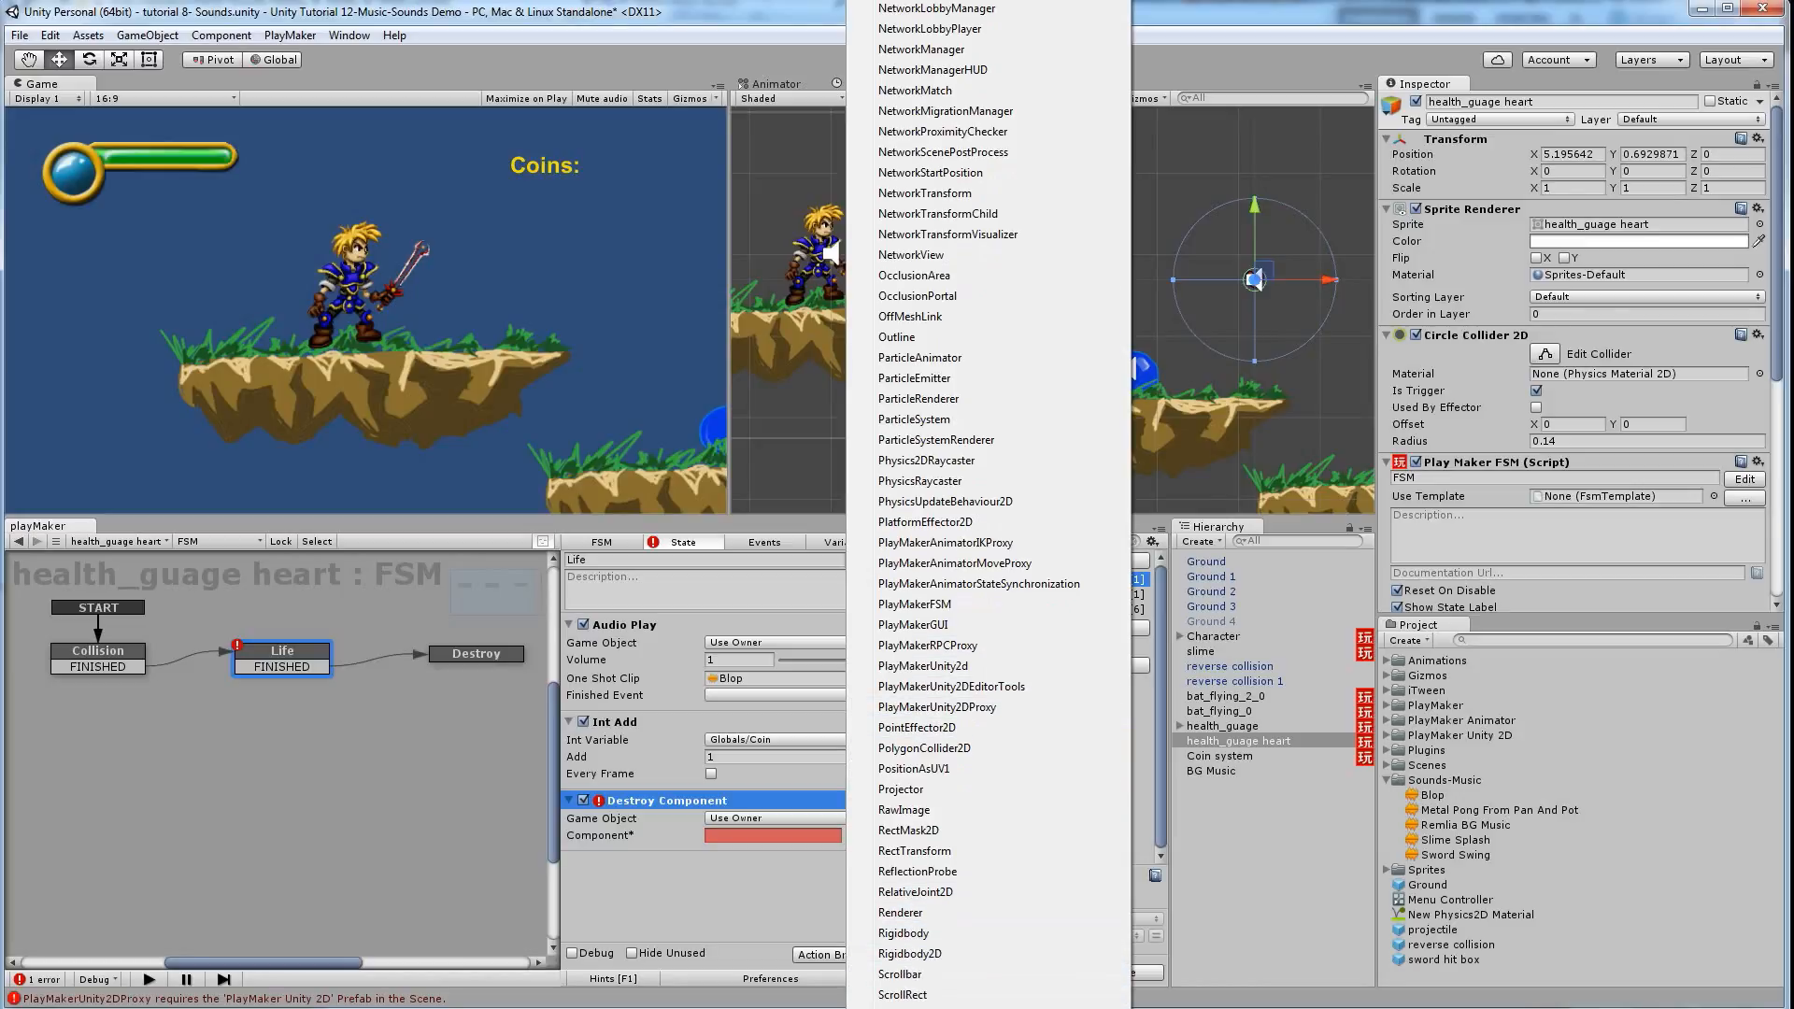
scroll(906, 934, down, 6)
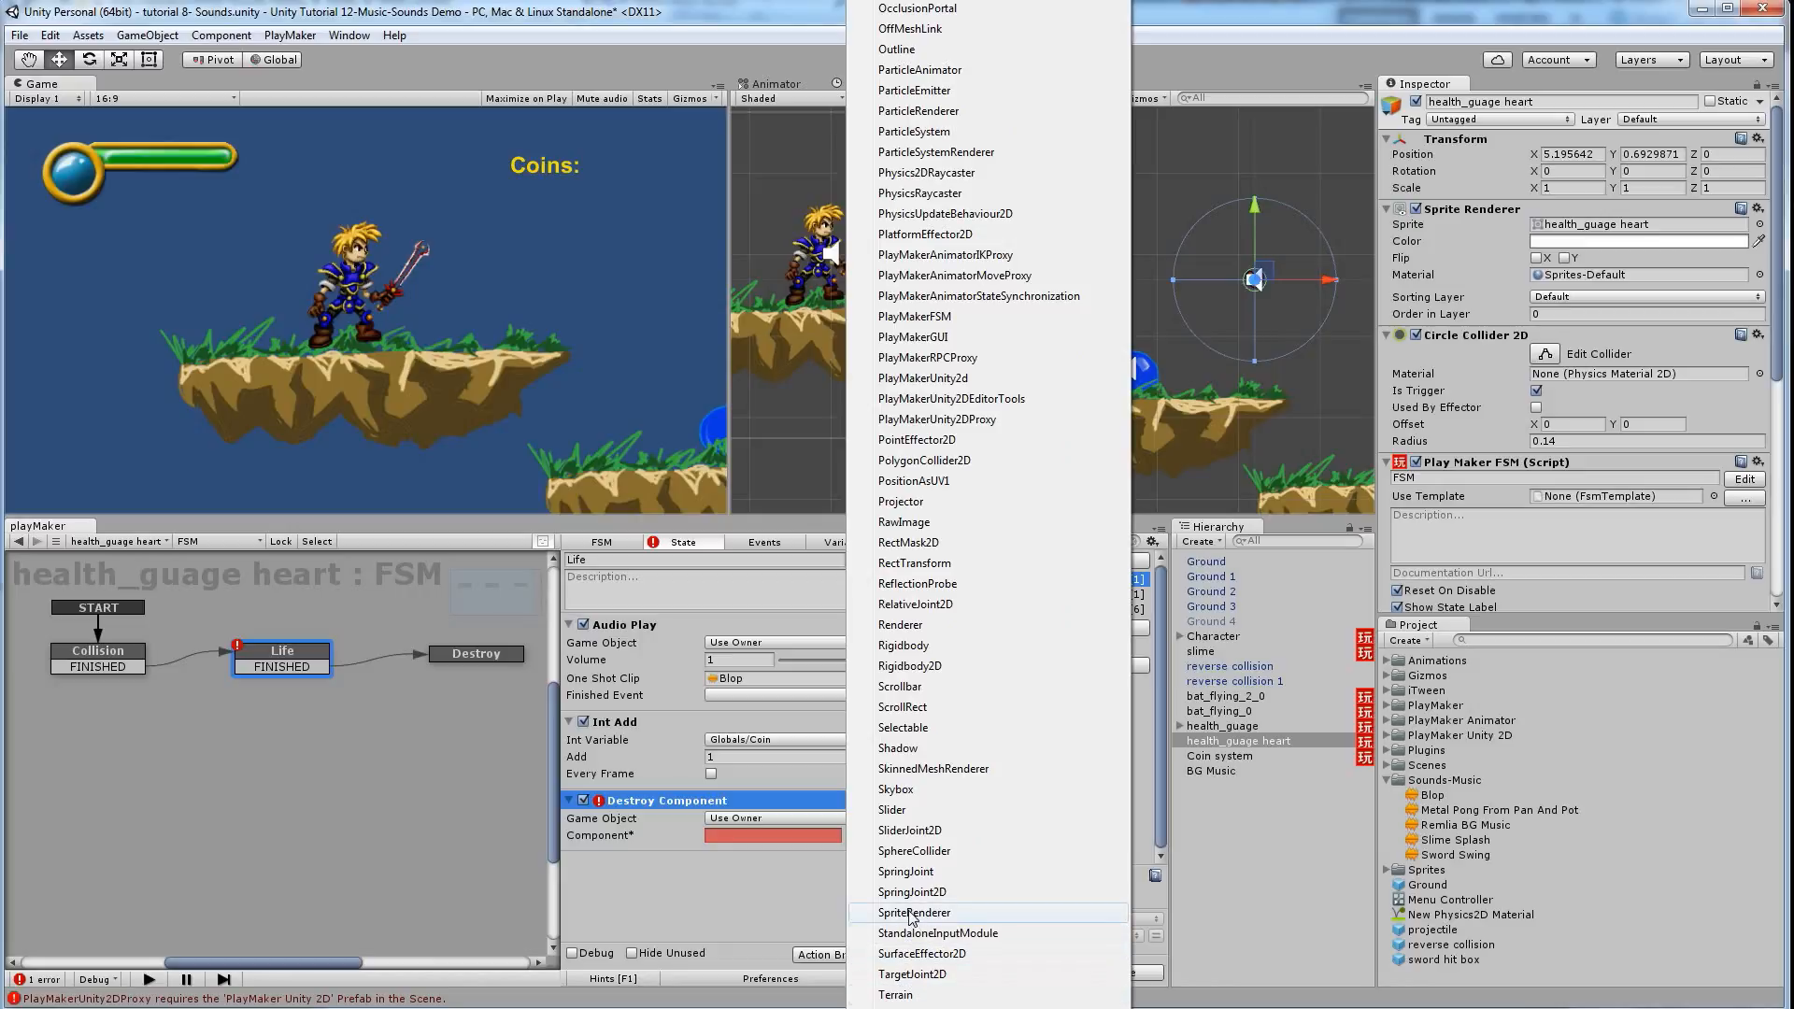
click(912, 913)
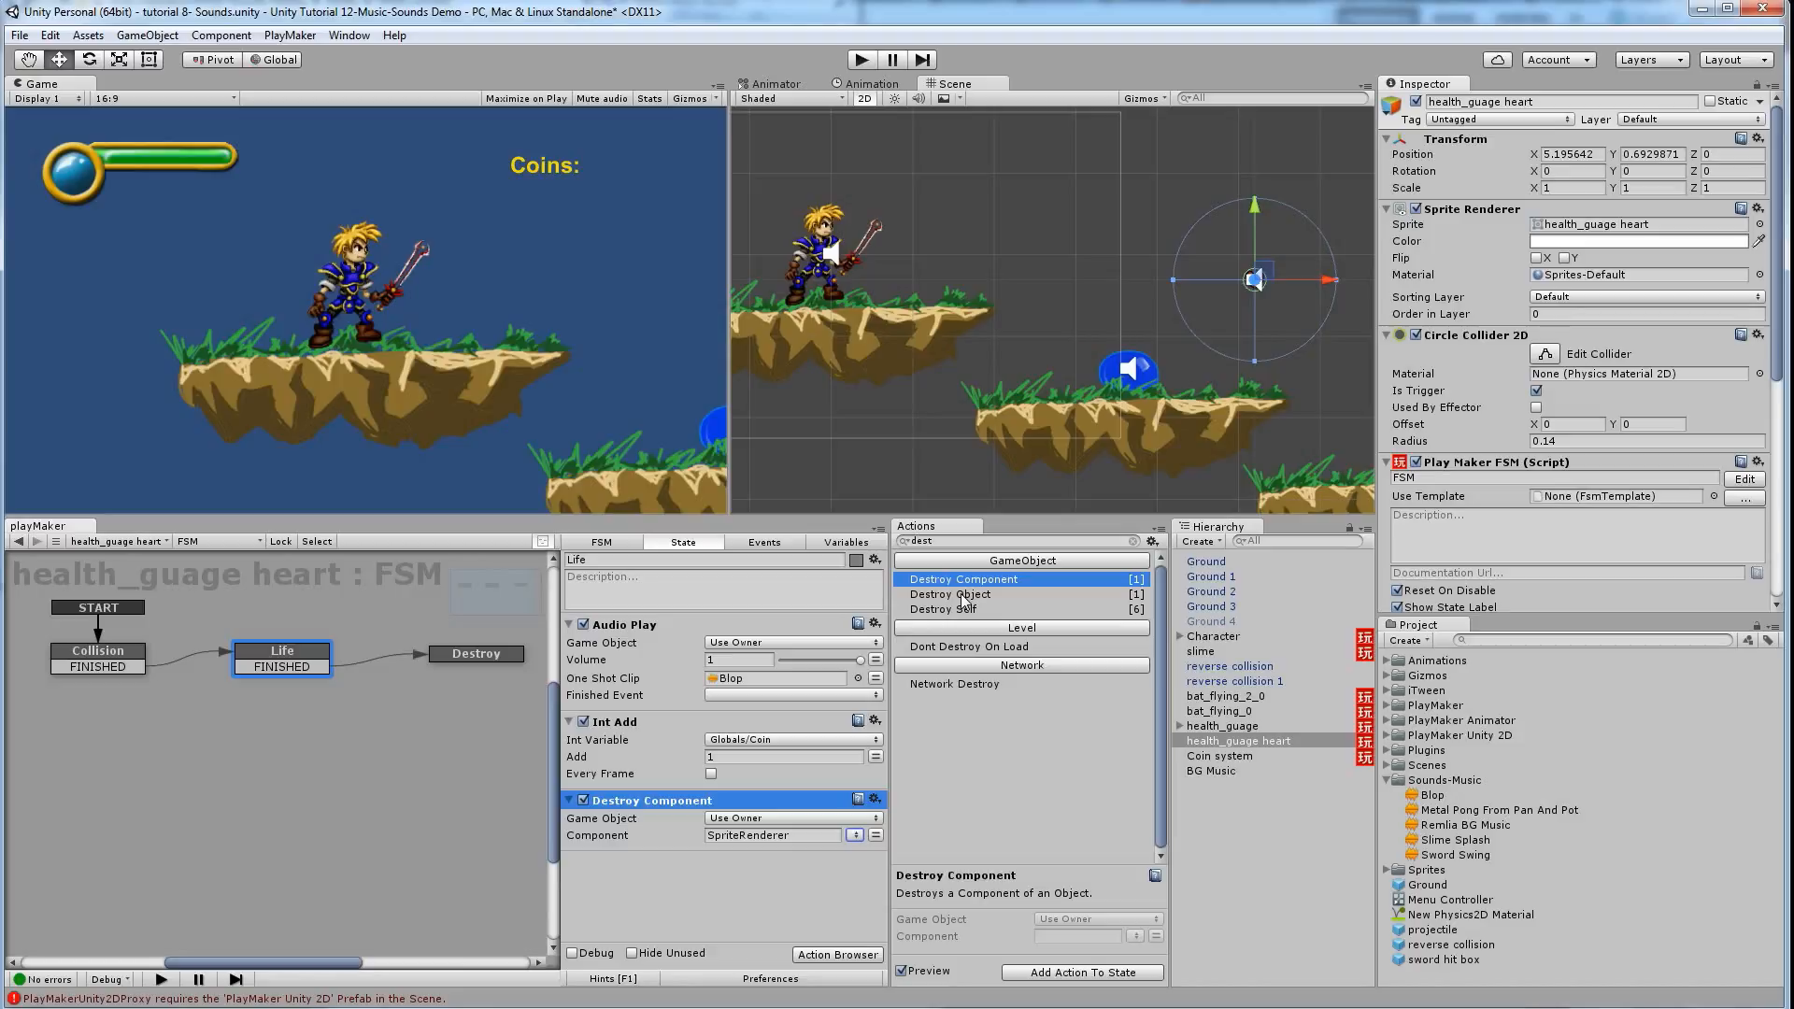
Add a second Destroy Component action to the end of the Life state with Collider2D as its component
drag(976, 586, 738, 880)
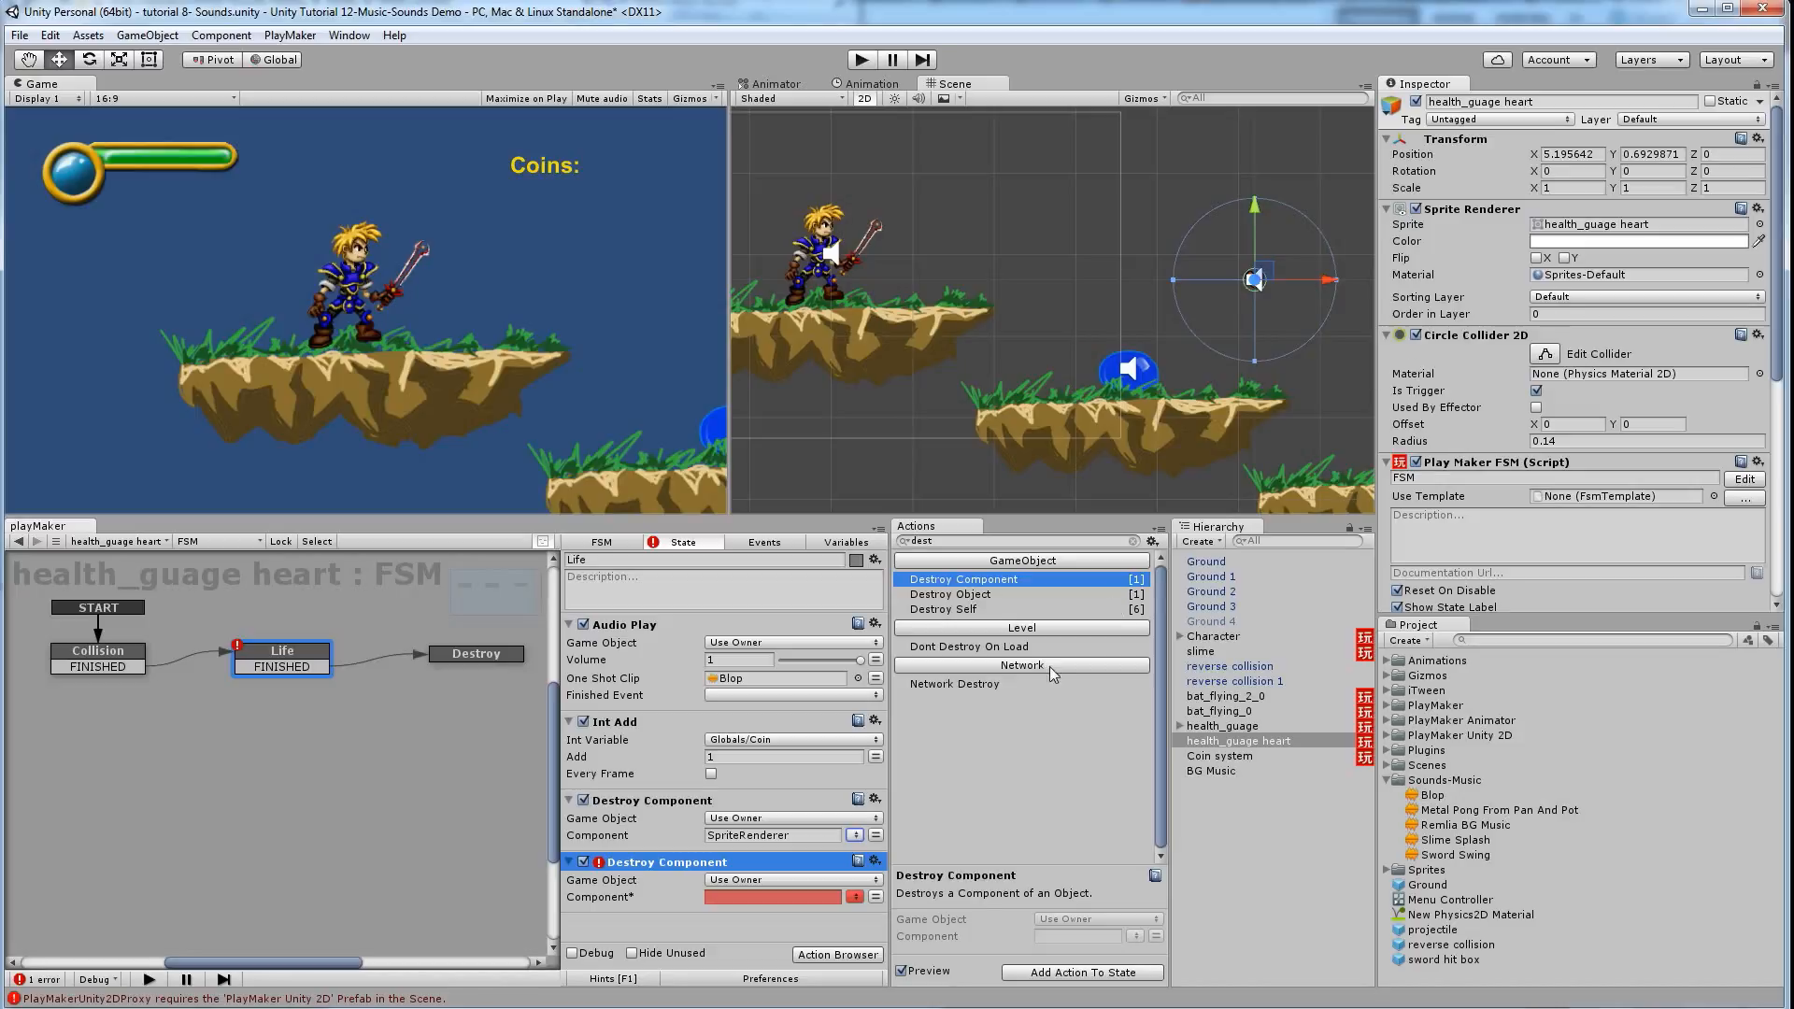
click(855, 897)
click(855, 897)
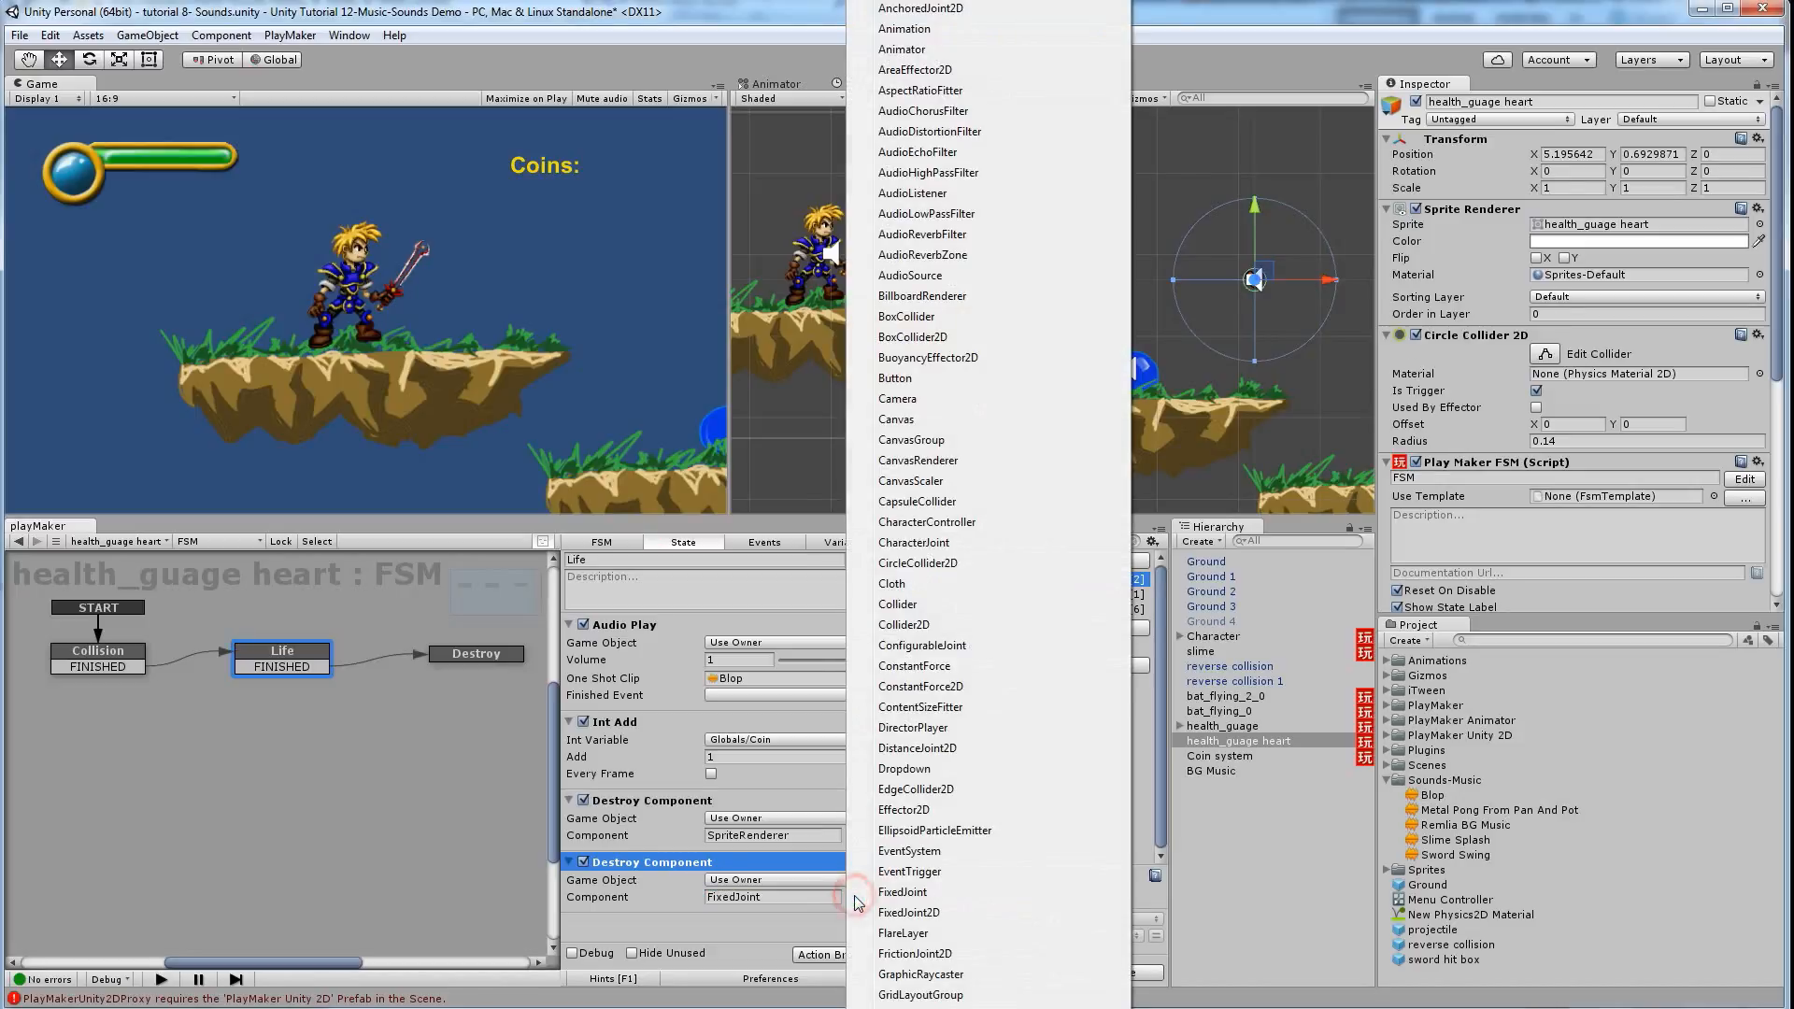
click(902, 625)
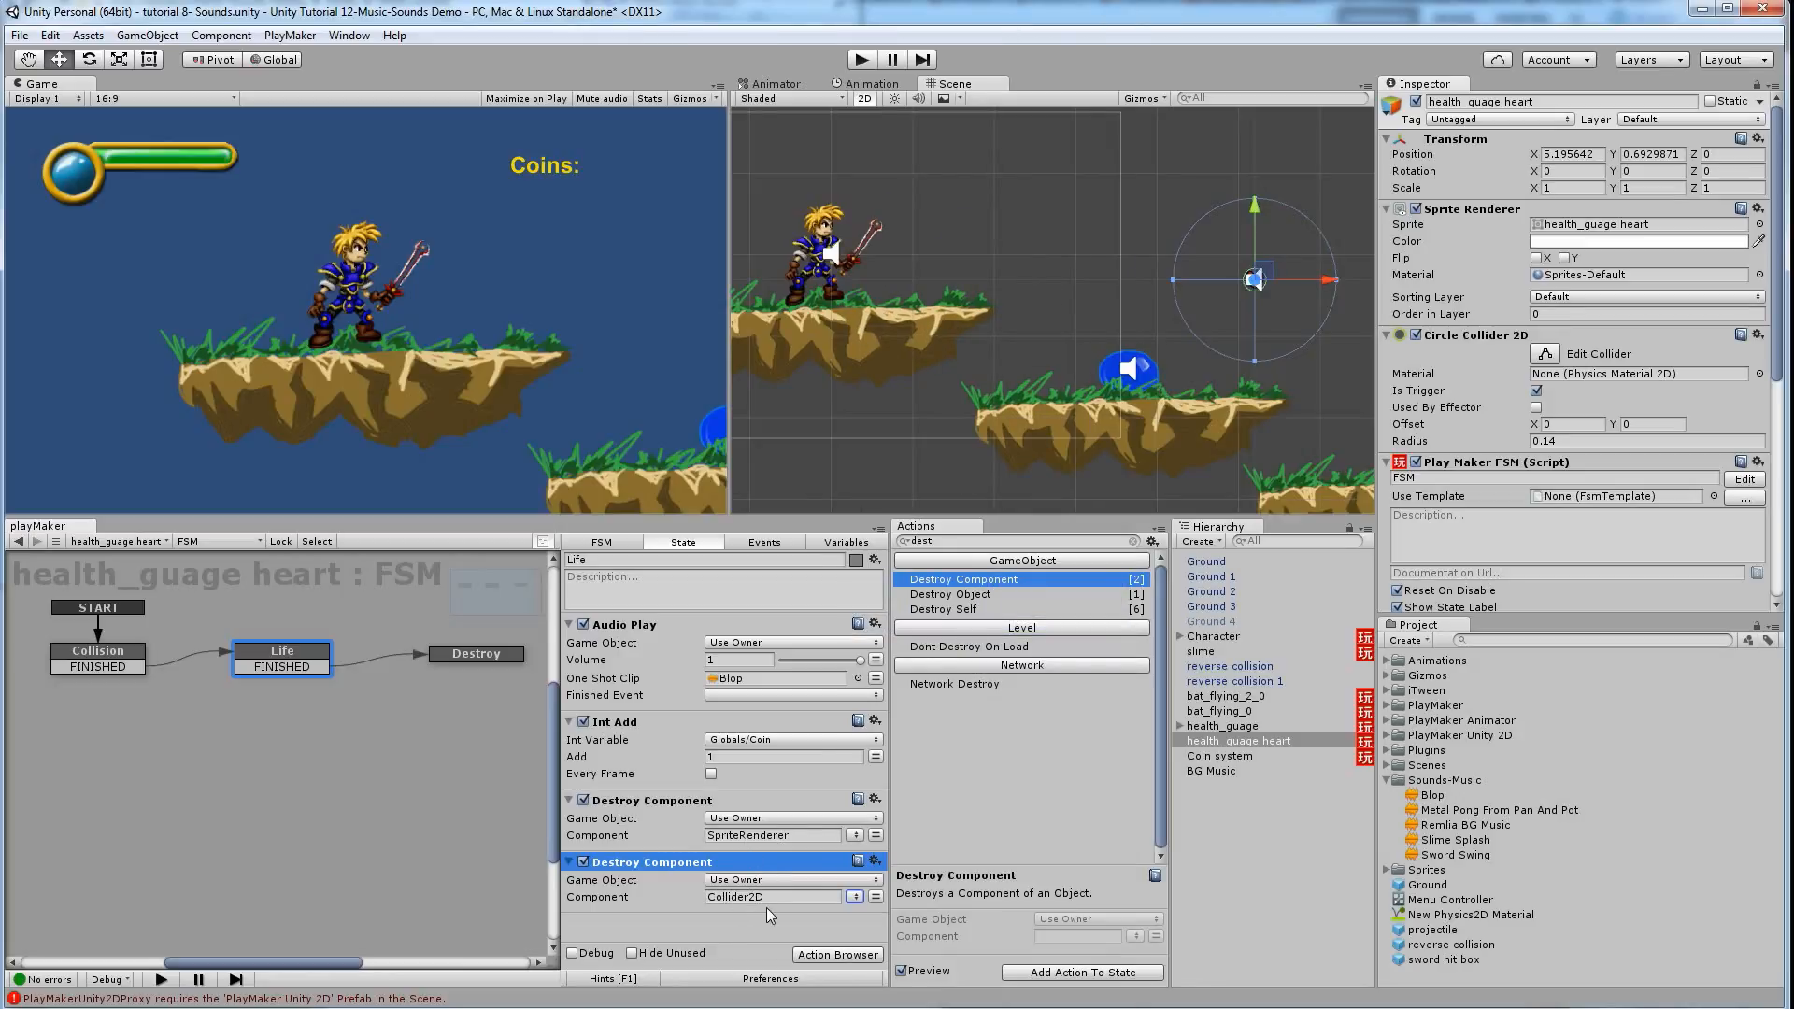
Add a Wait action at the end of the Life state with a time of 0.25 and FINISHED as the finish event
click(958, 542)
text(wait)
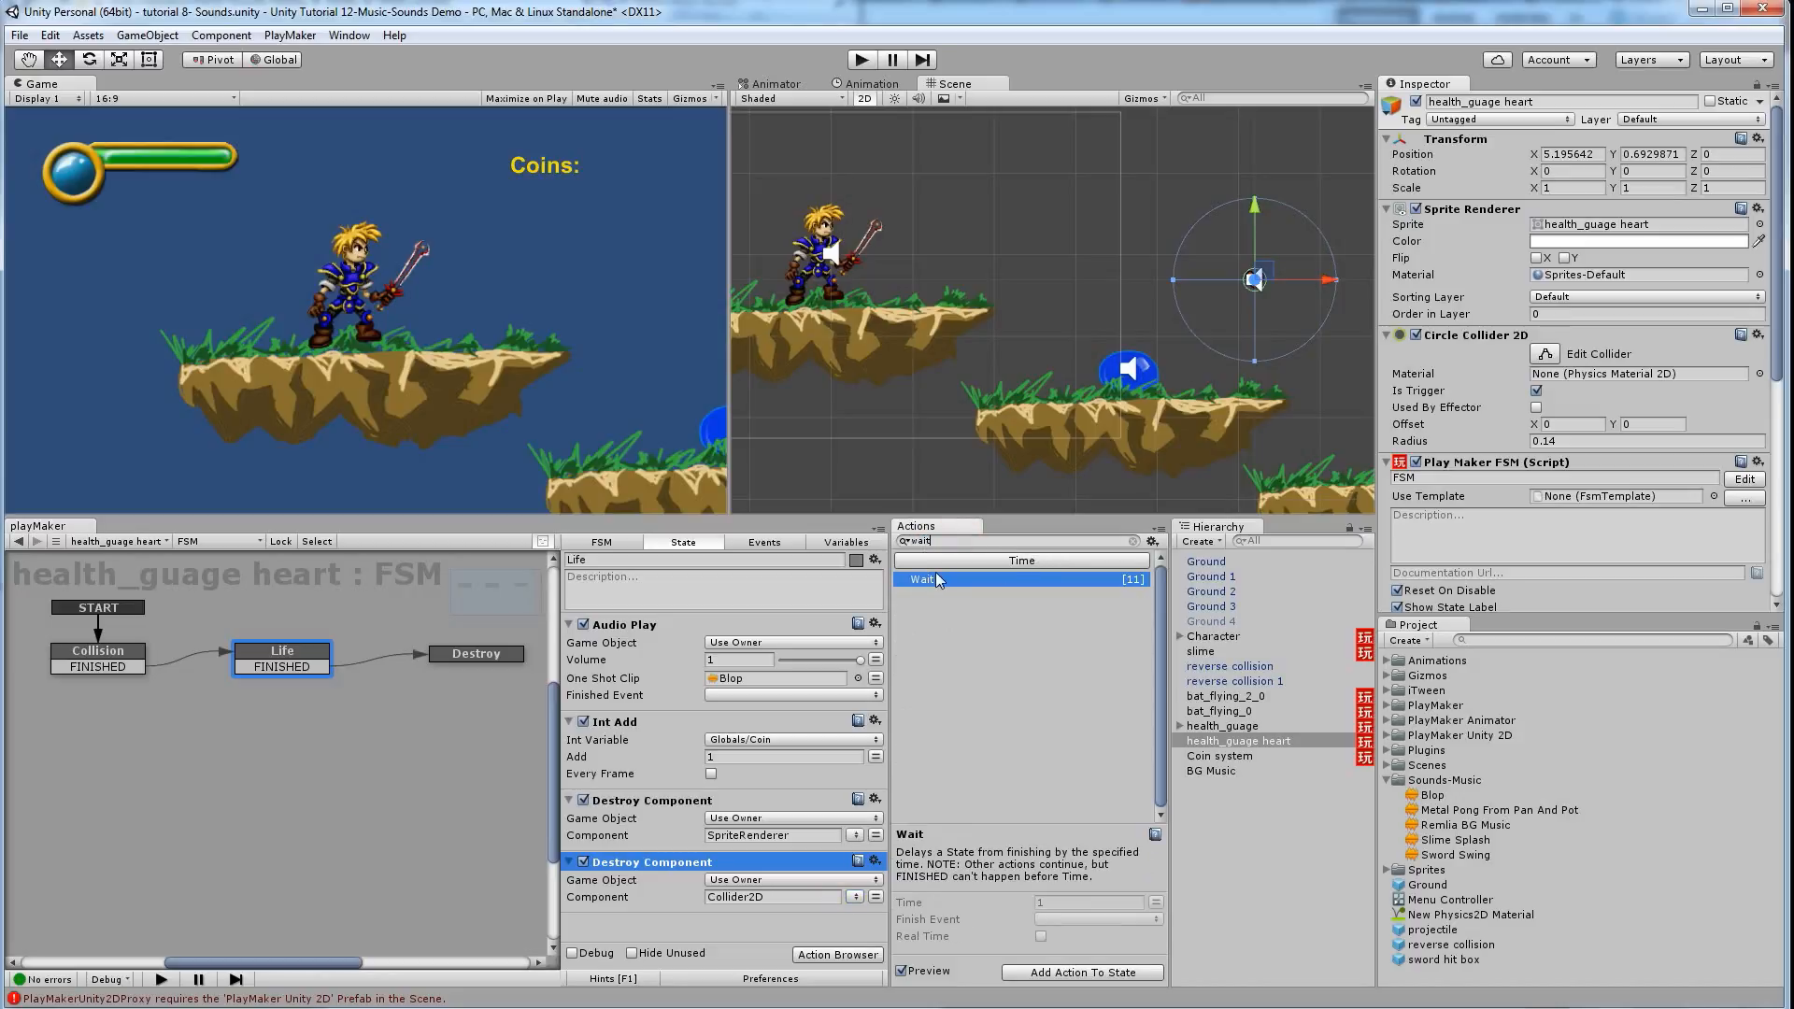
drag(920, 580, 706, 923)
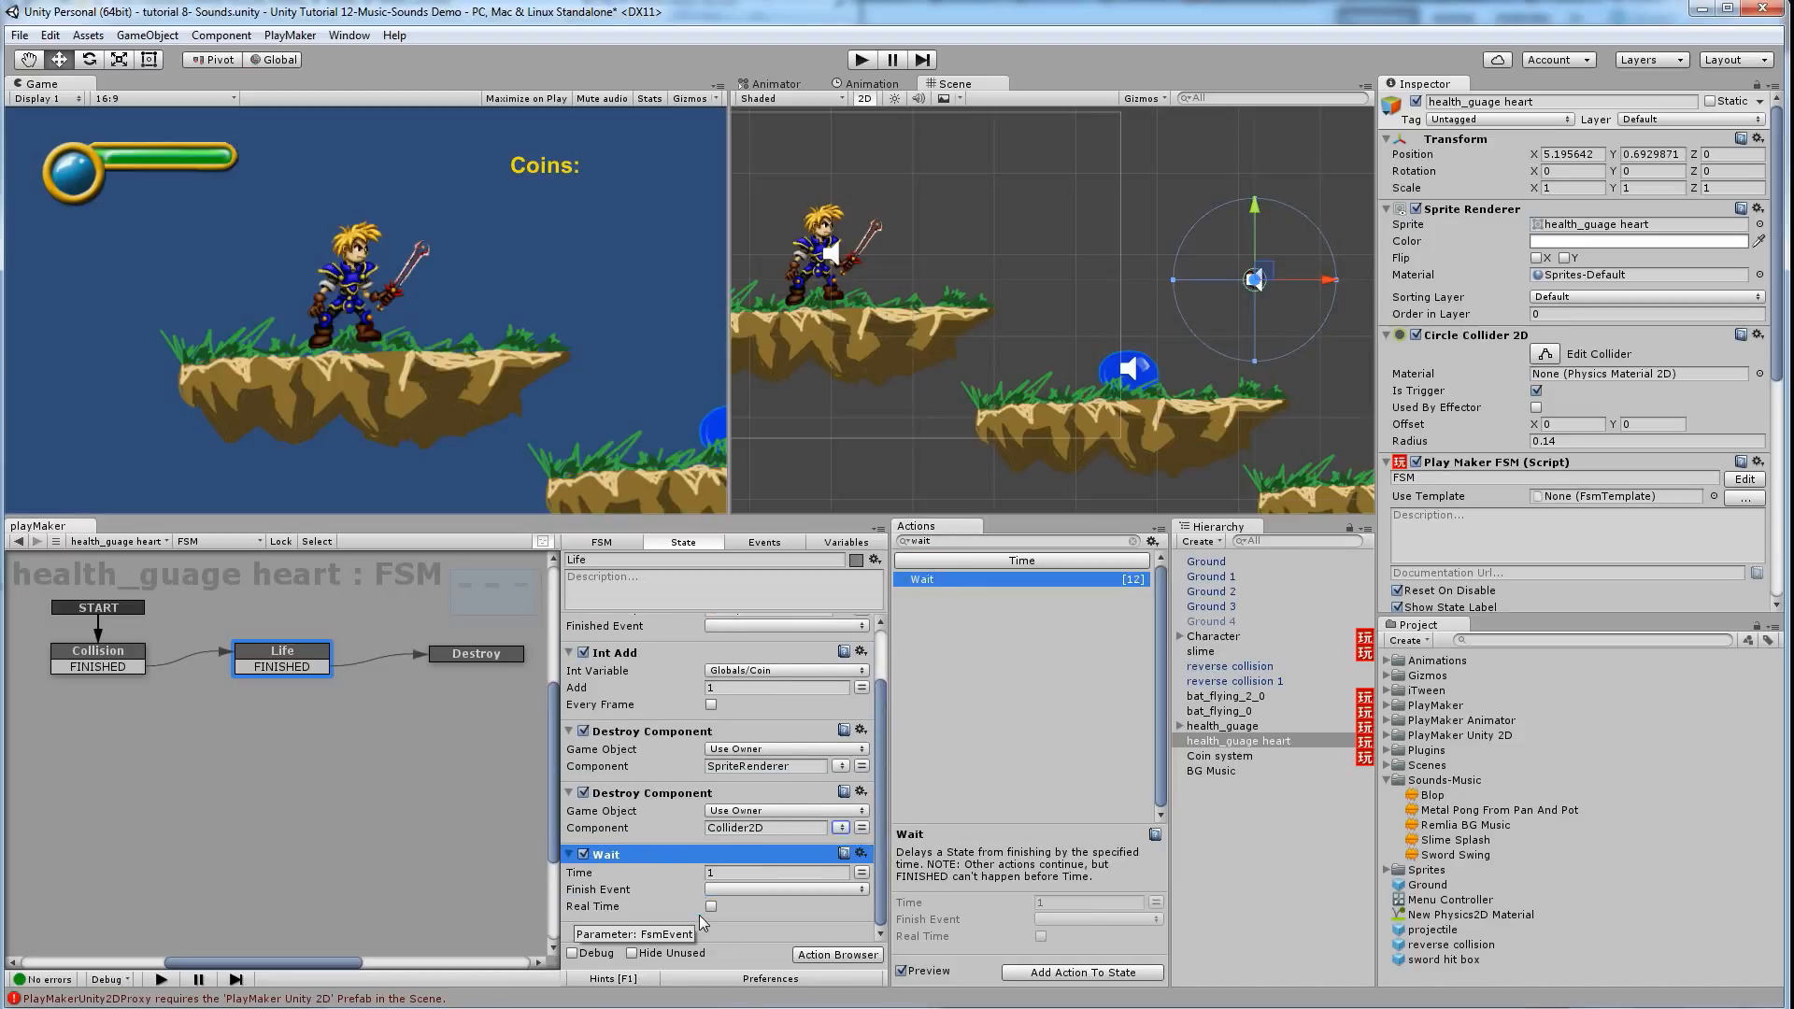
click(721, 872)
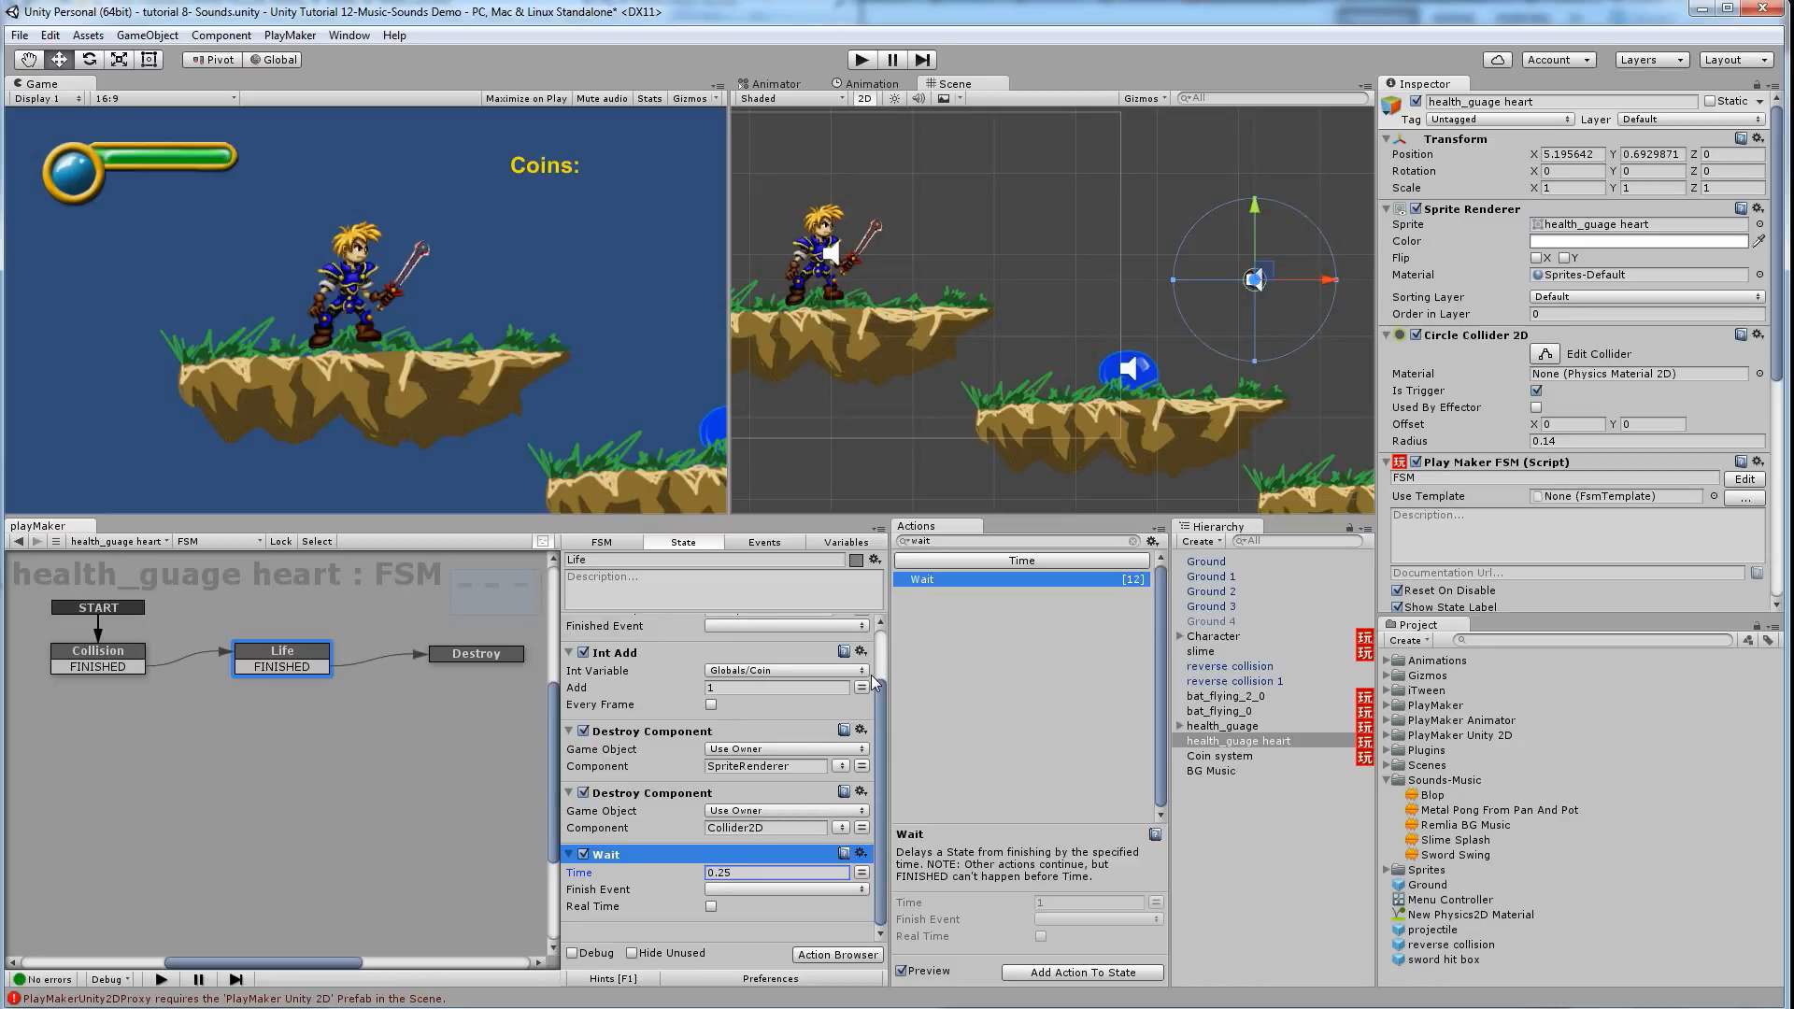
click(778, 889)
click(766, 925)
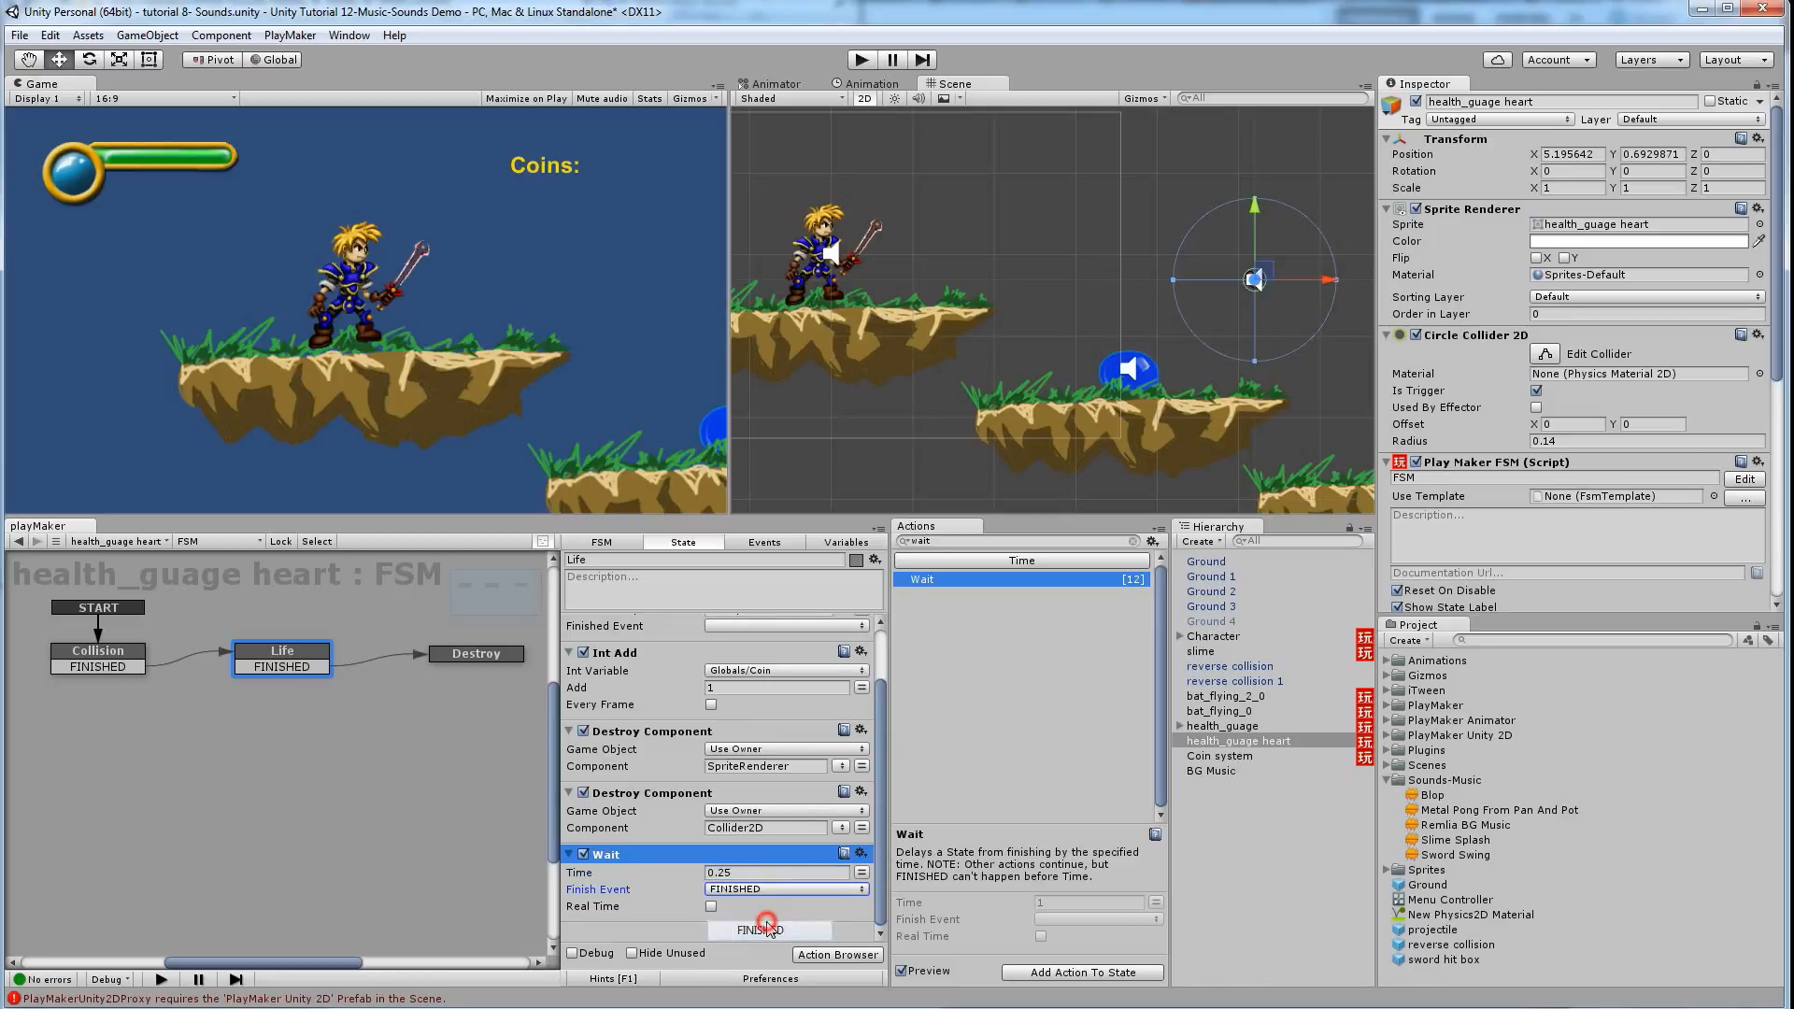
Review the full action sequence in the heart's Life state and the action in its Destroy state
scroll(768, 878, up, 2)
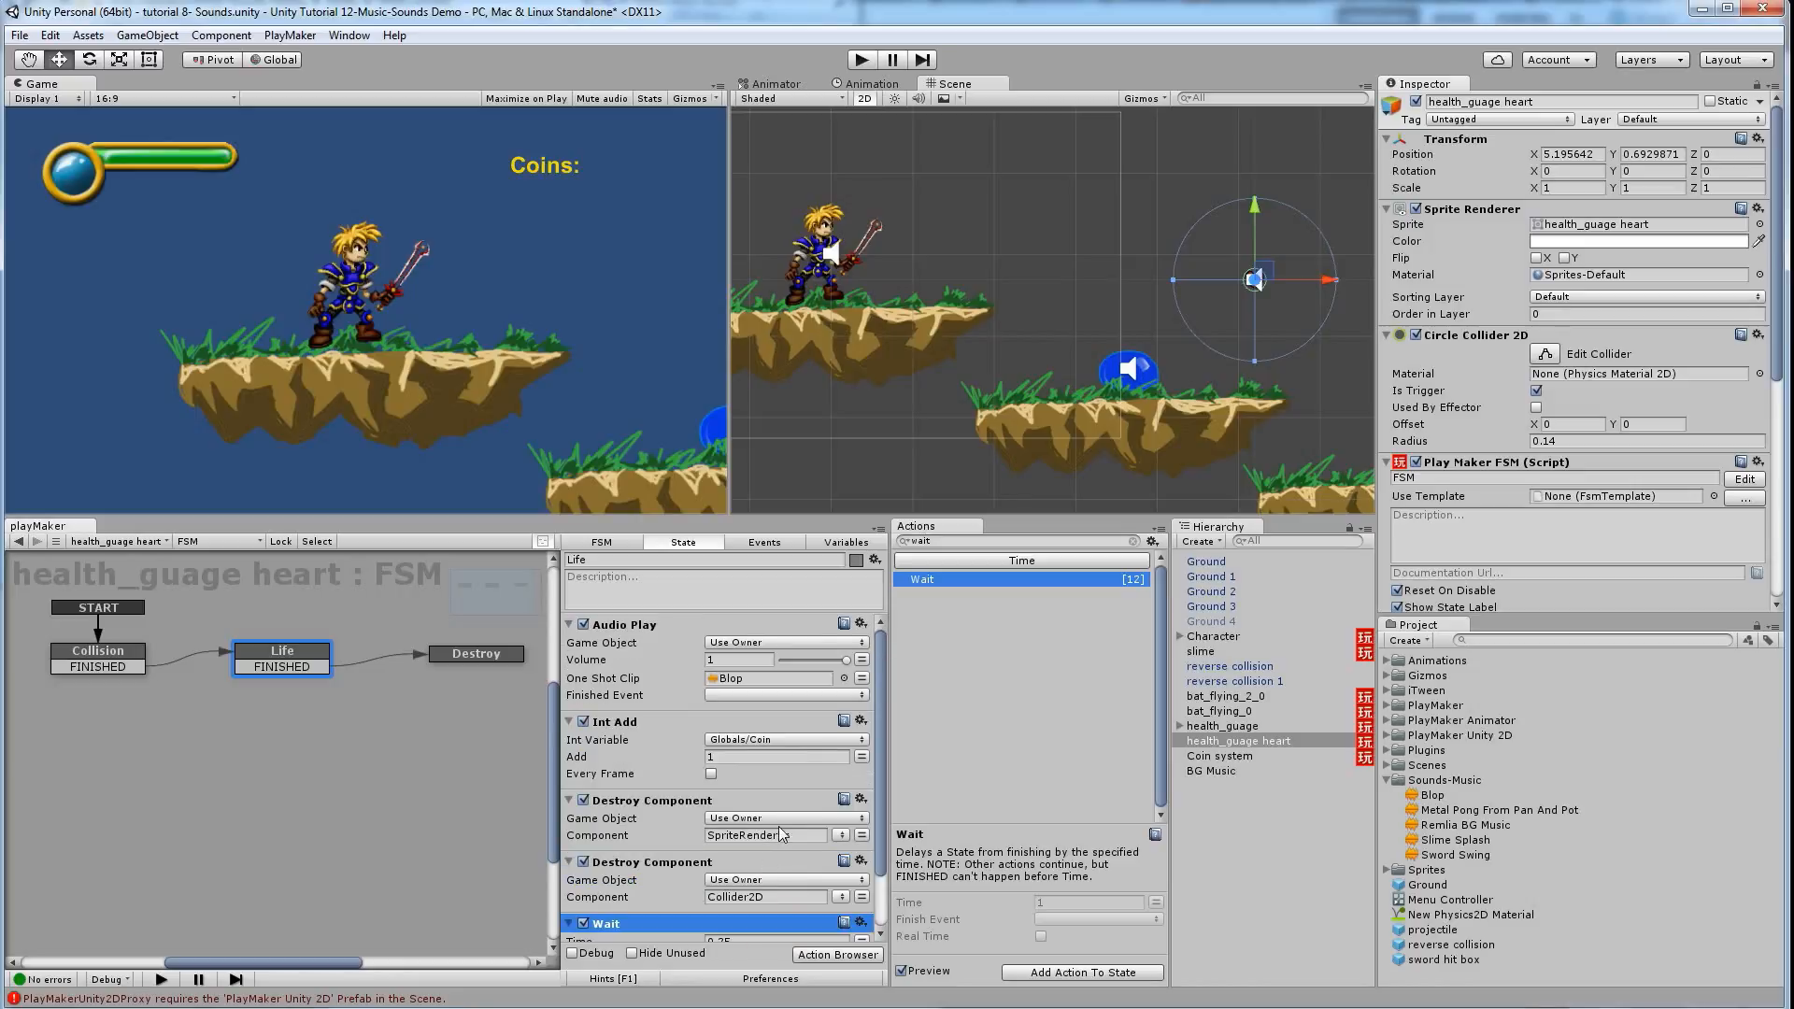
scroll(768, 804, down, 2)
scroll(662, 870, up, 2)
scroll(661, 870, down, 2)
click(617, 979)
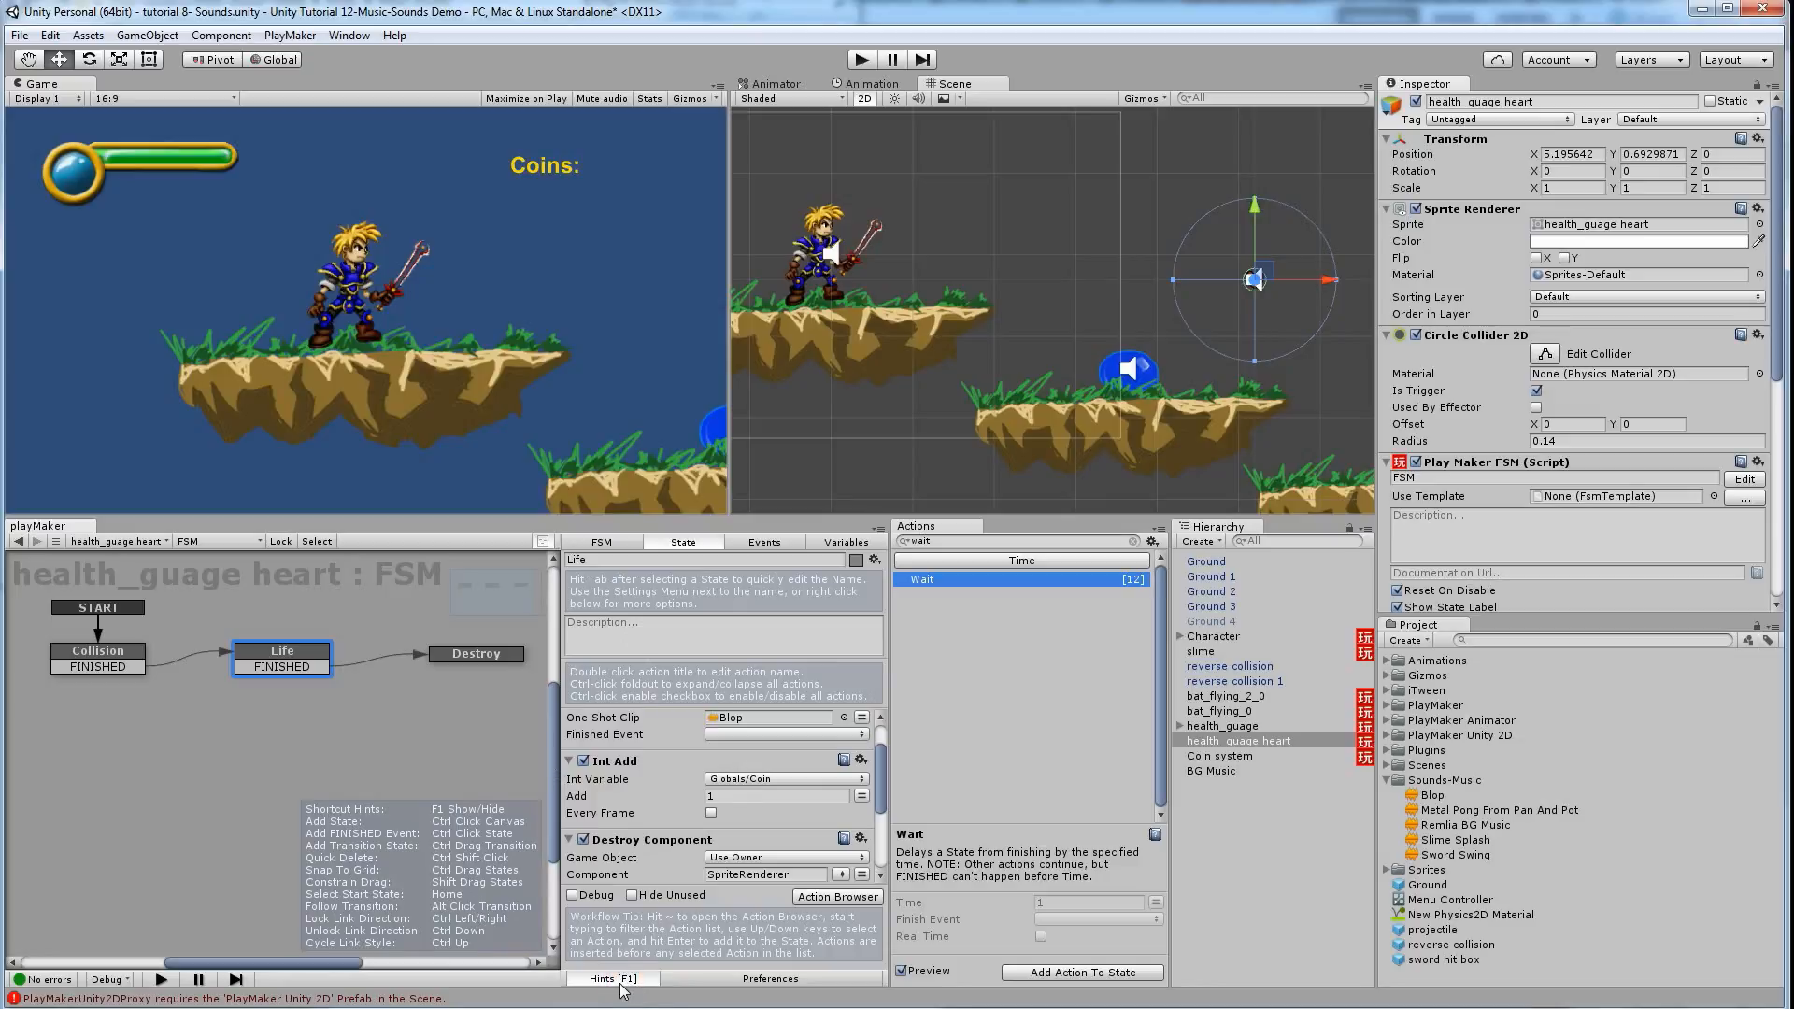
click(619, 979)
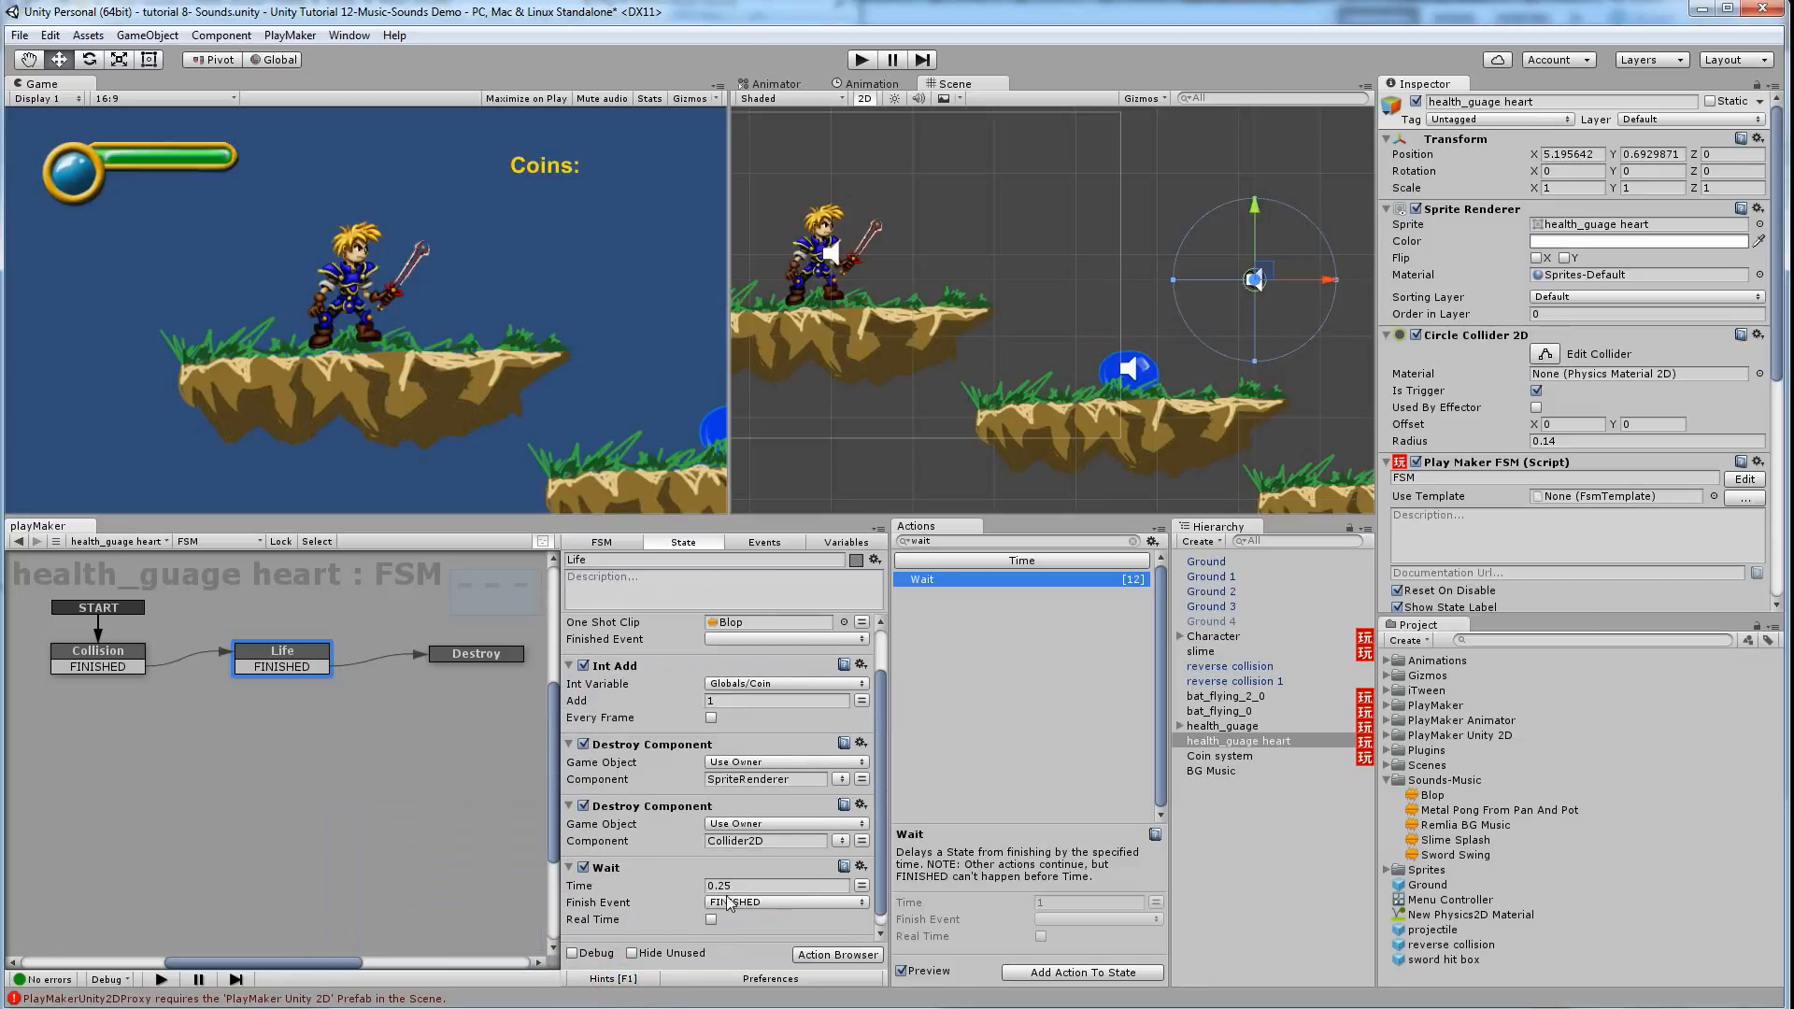
scroll(692, 773, up, 3)
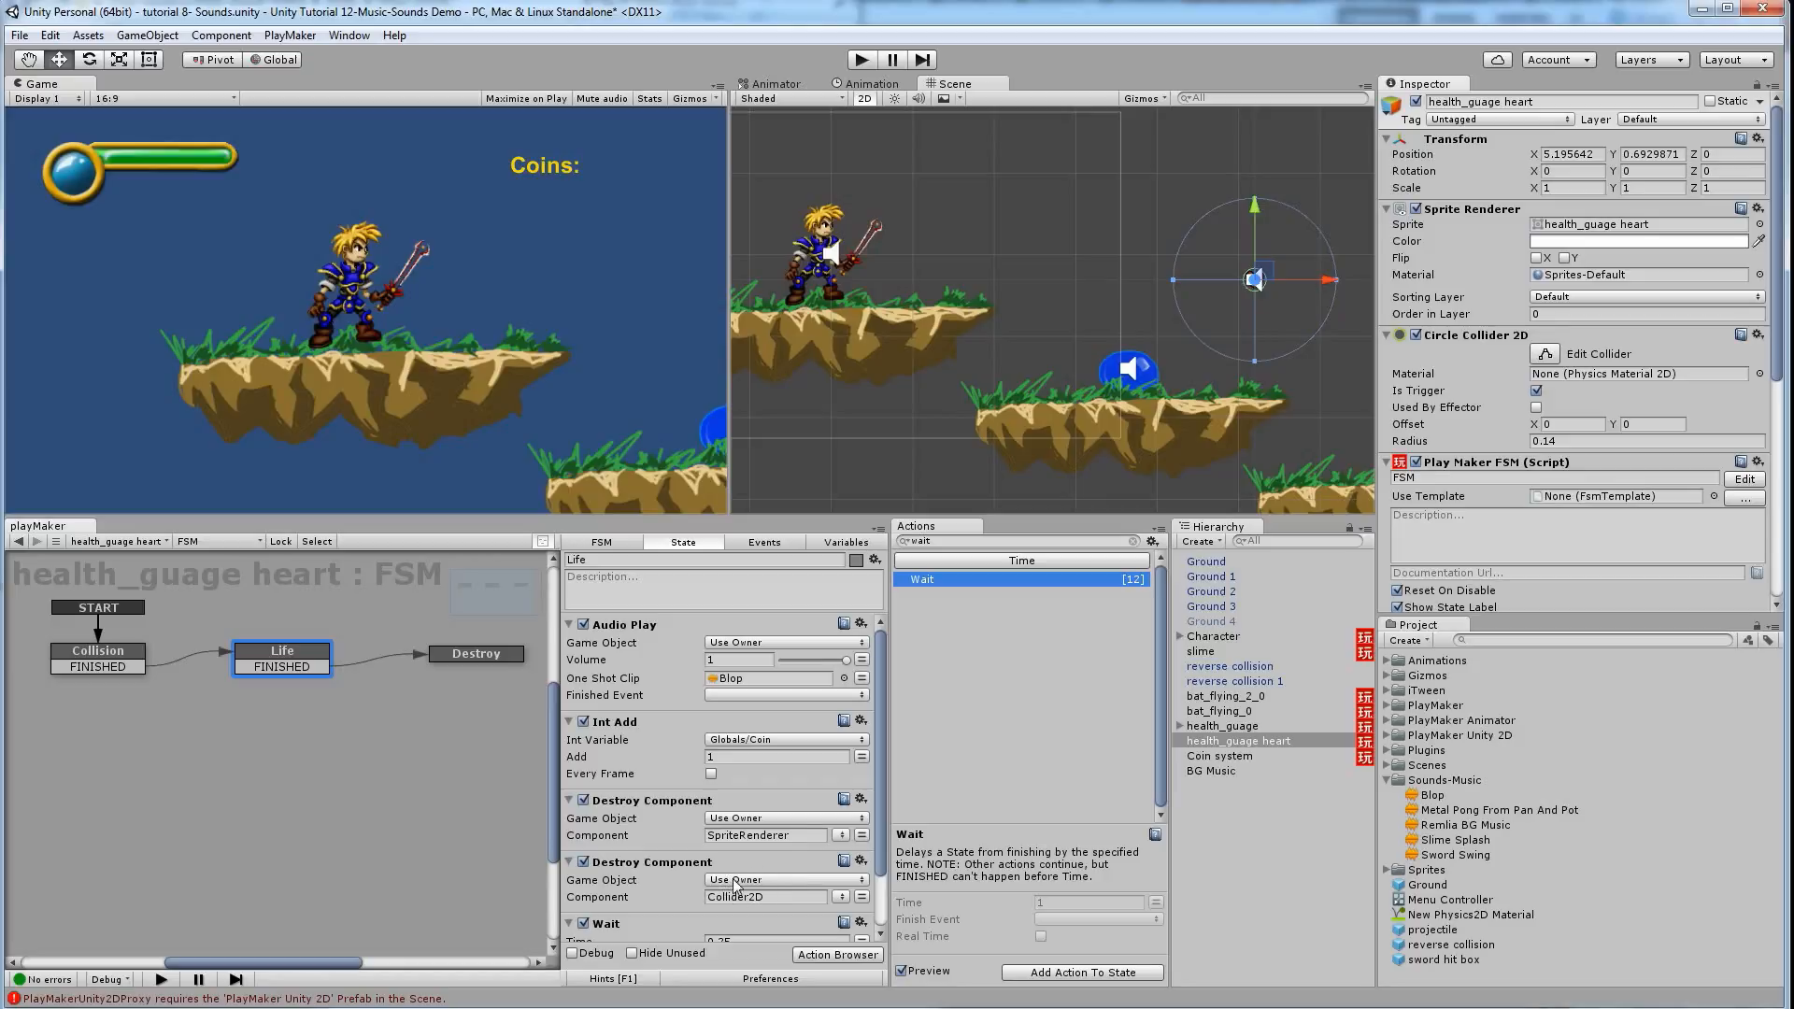
scroll(732, 876, down, 2)
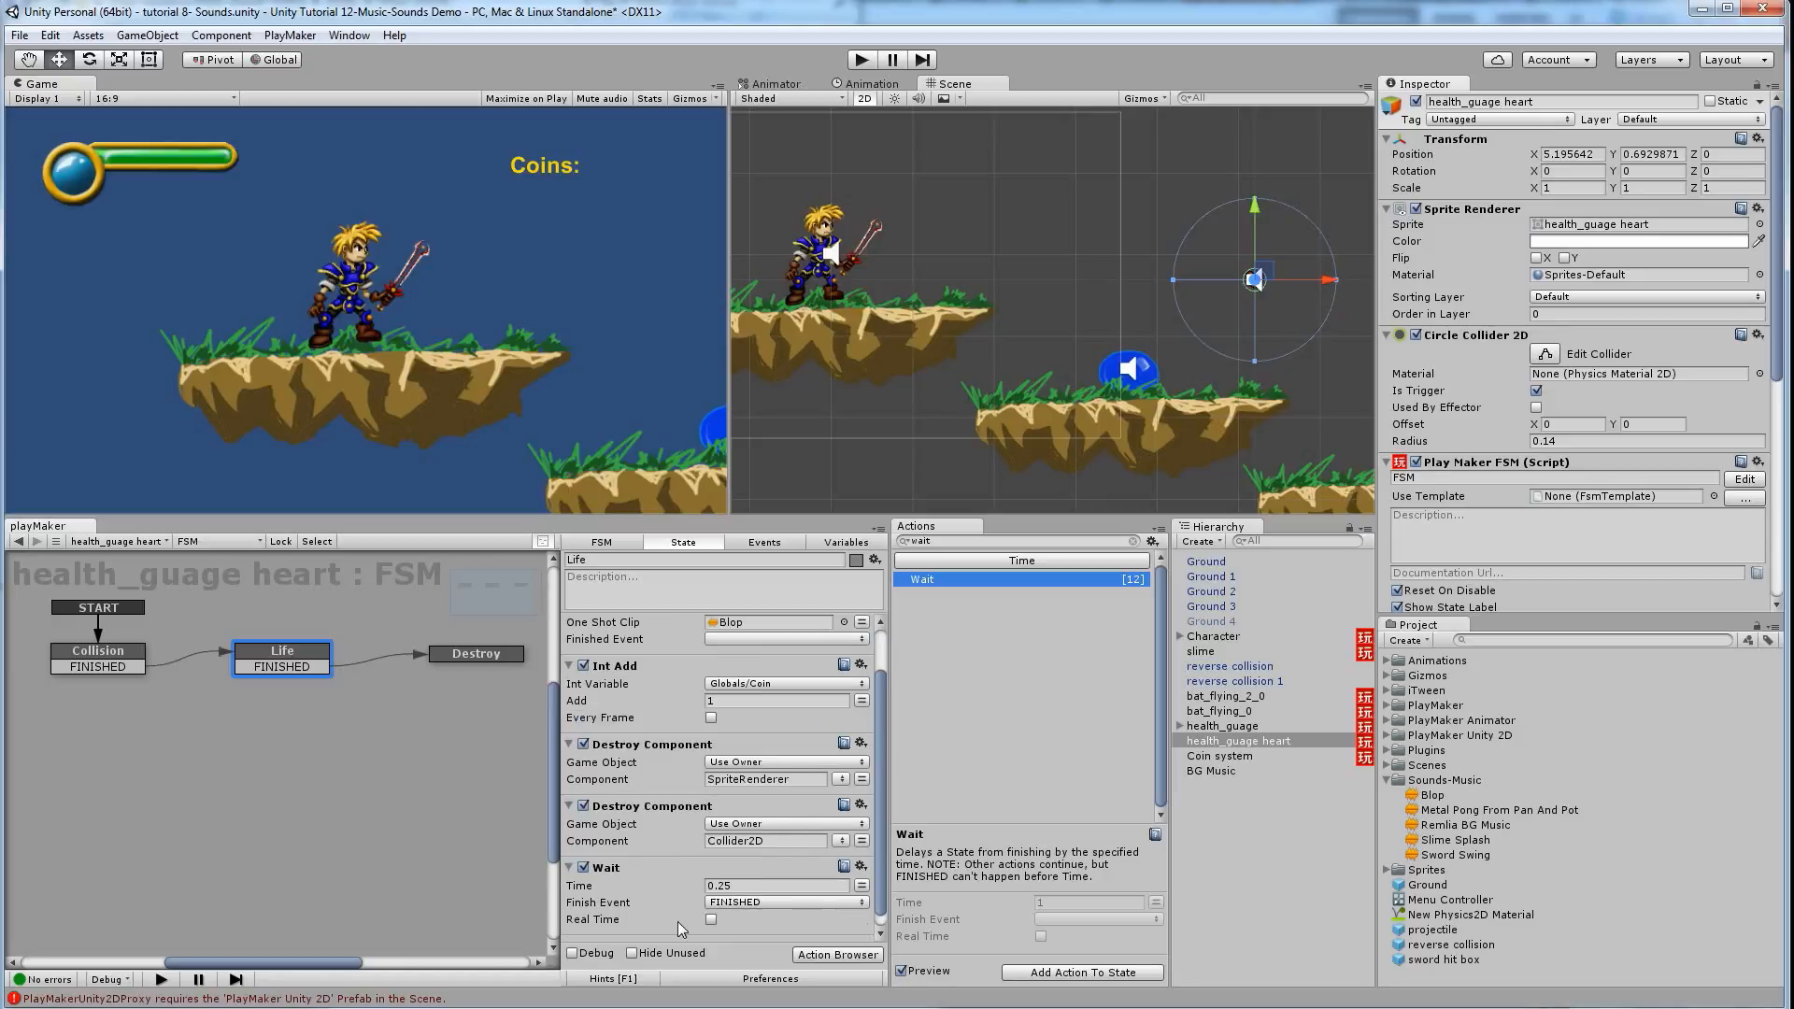
click(492, 657)
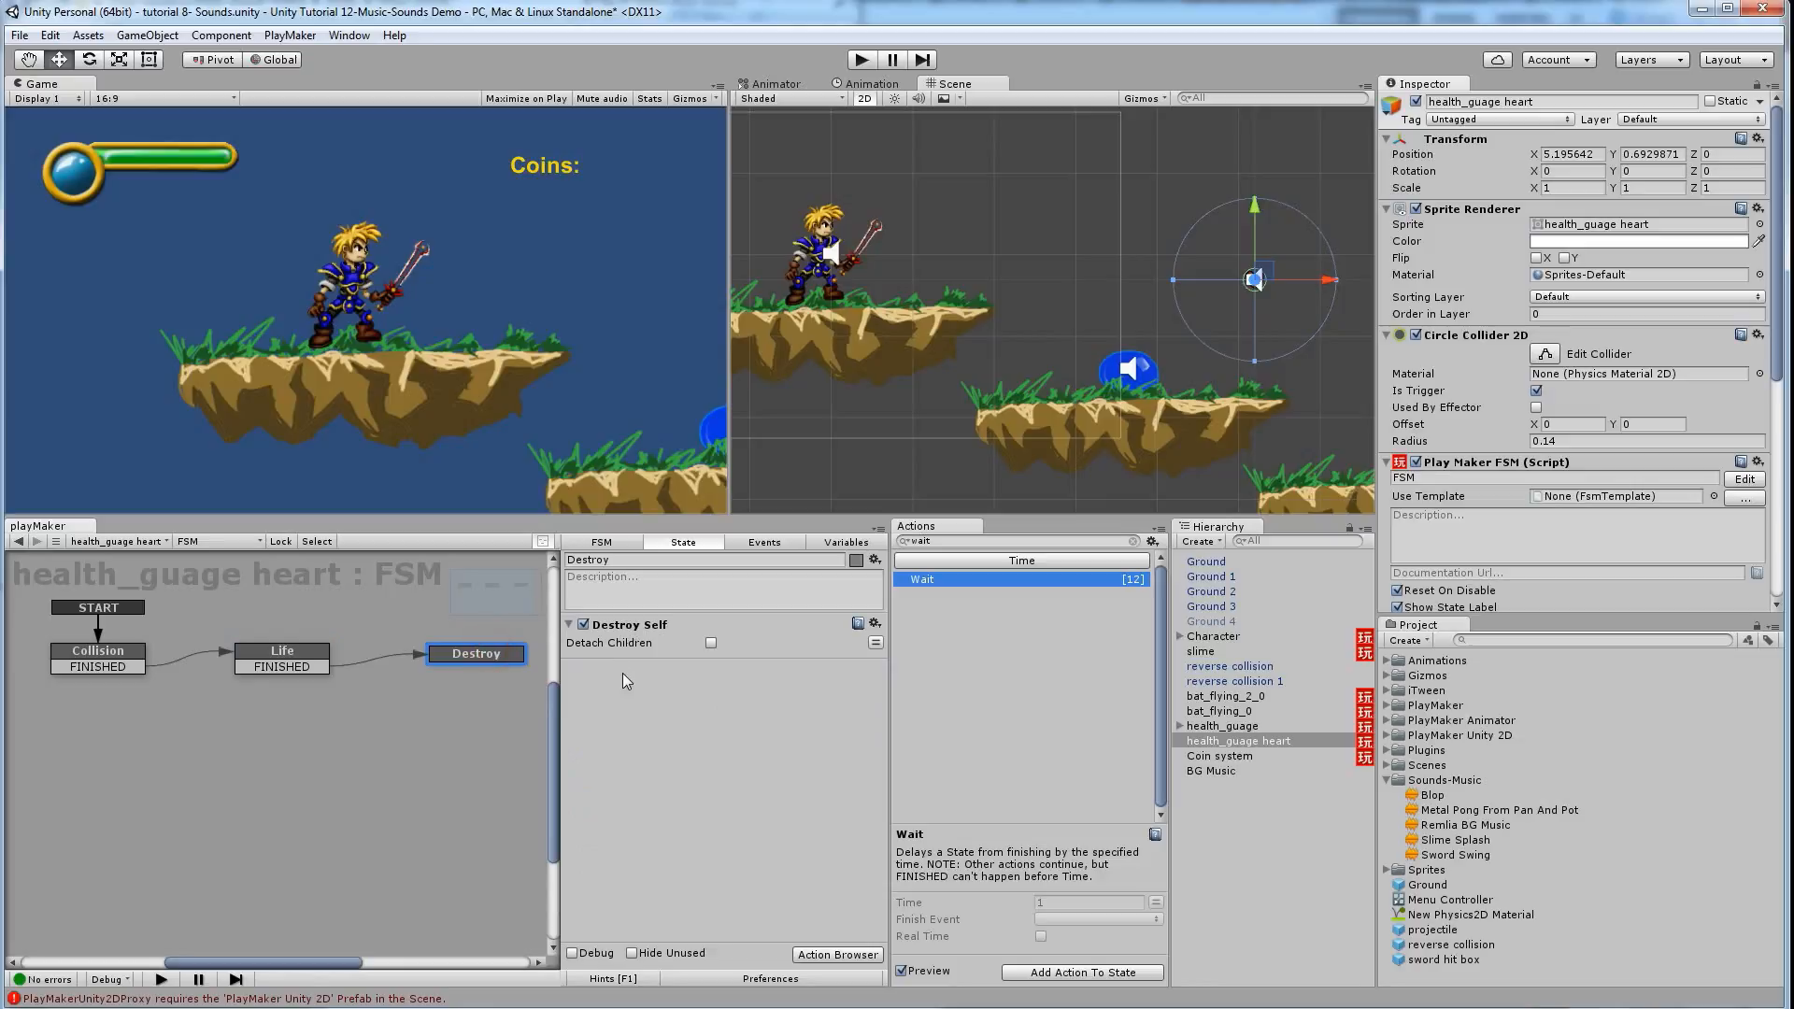
Playtest the scene by swinging the sword at the slime and bats and jumping to collect the heart, and stop play mode
click(861, 60)
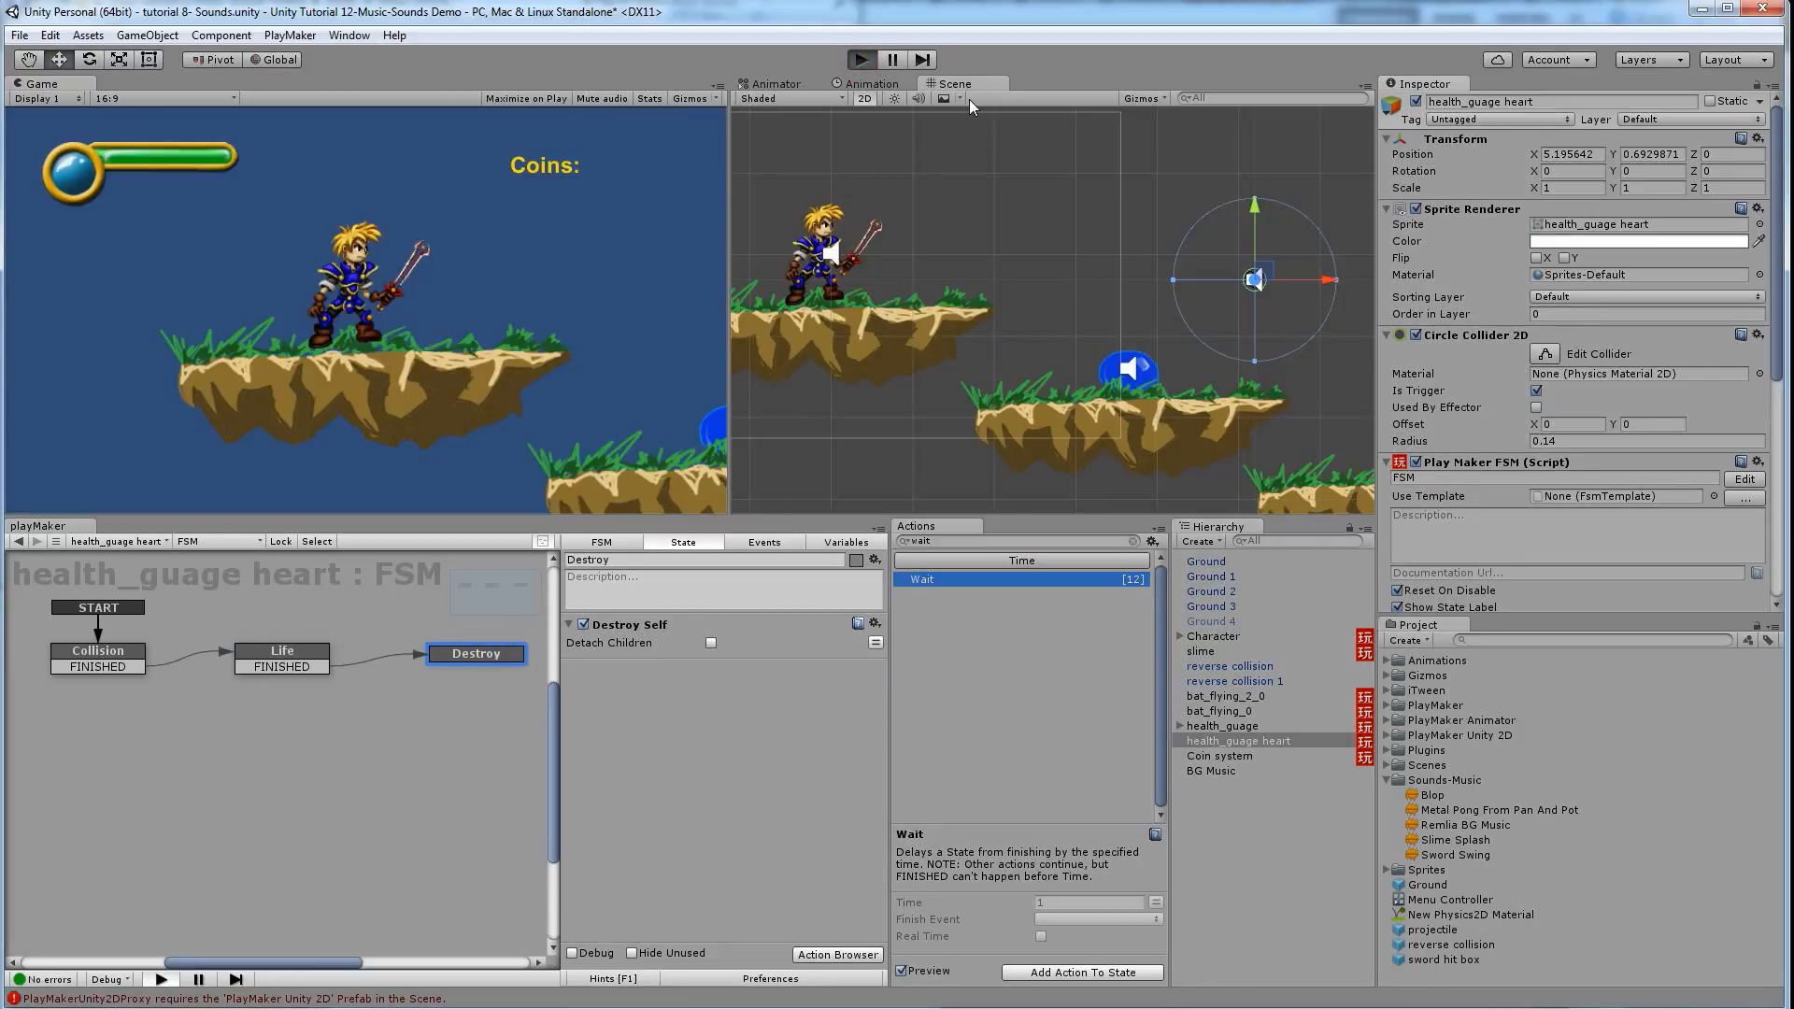
key(Right)
key(ctrl)
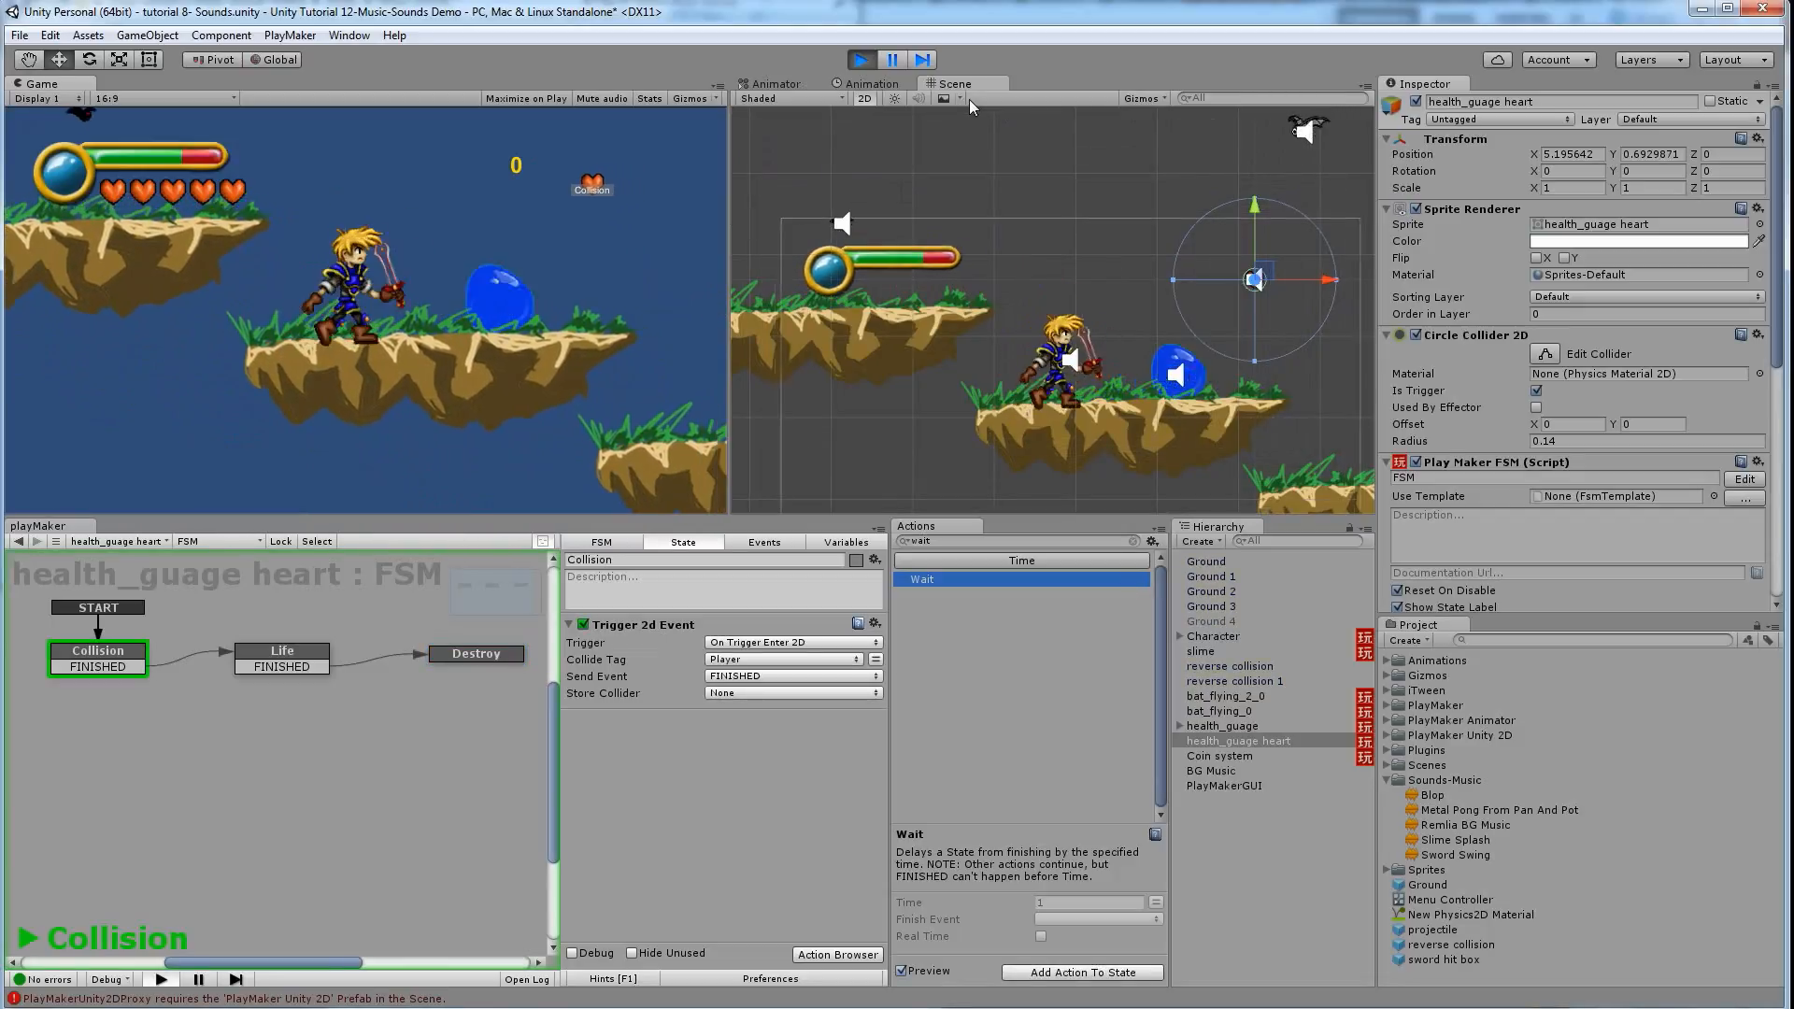
key(Left)
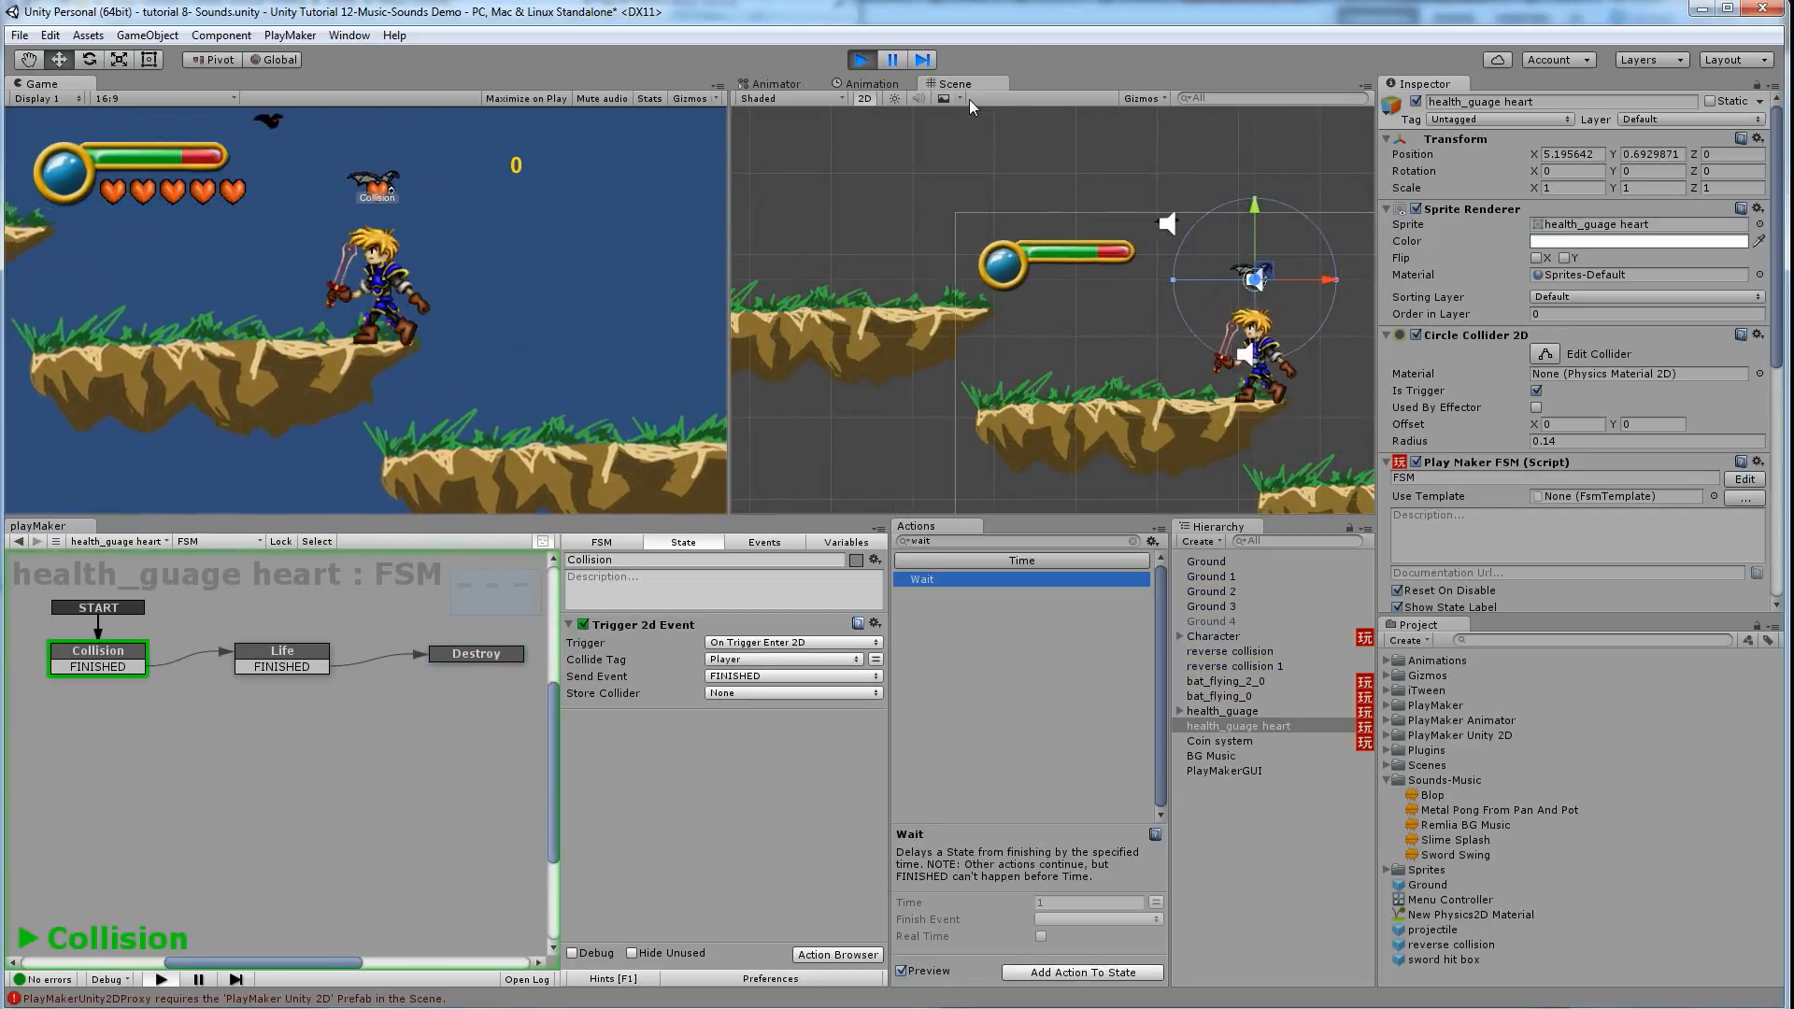
key(ctrl)
key(Right)
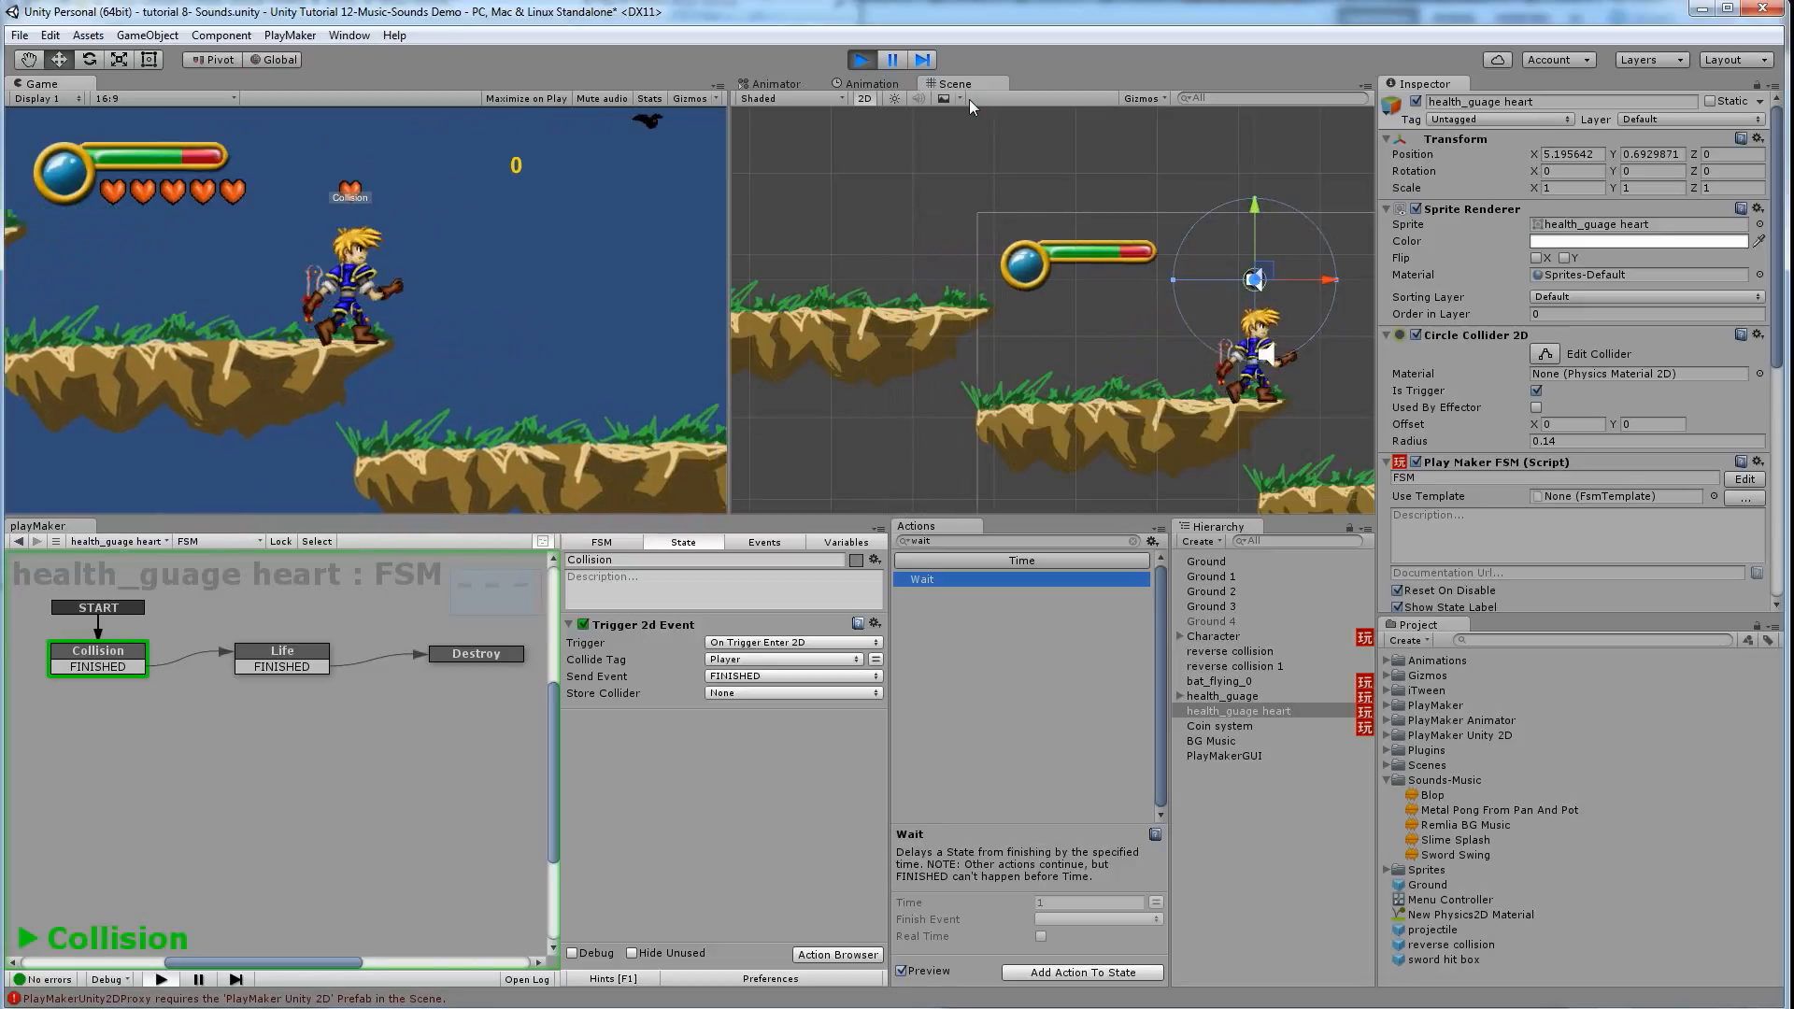
key(space)
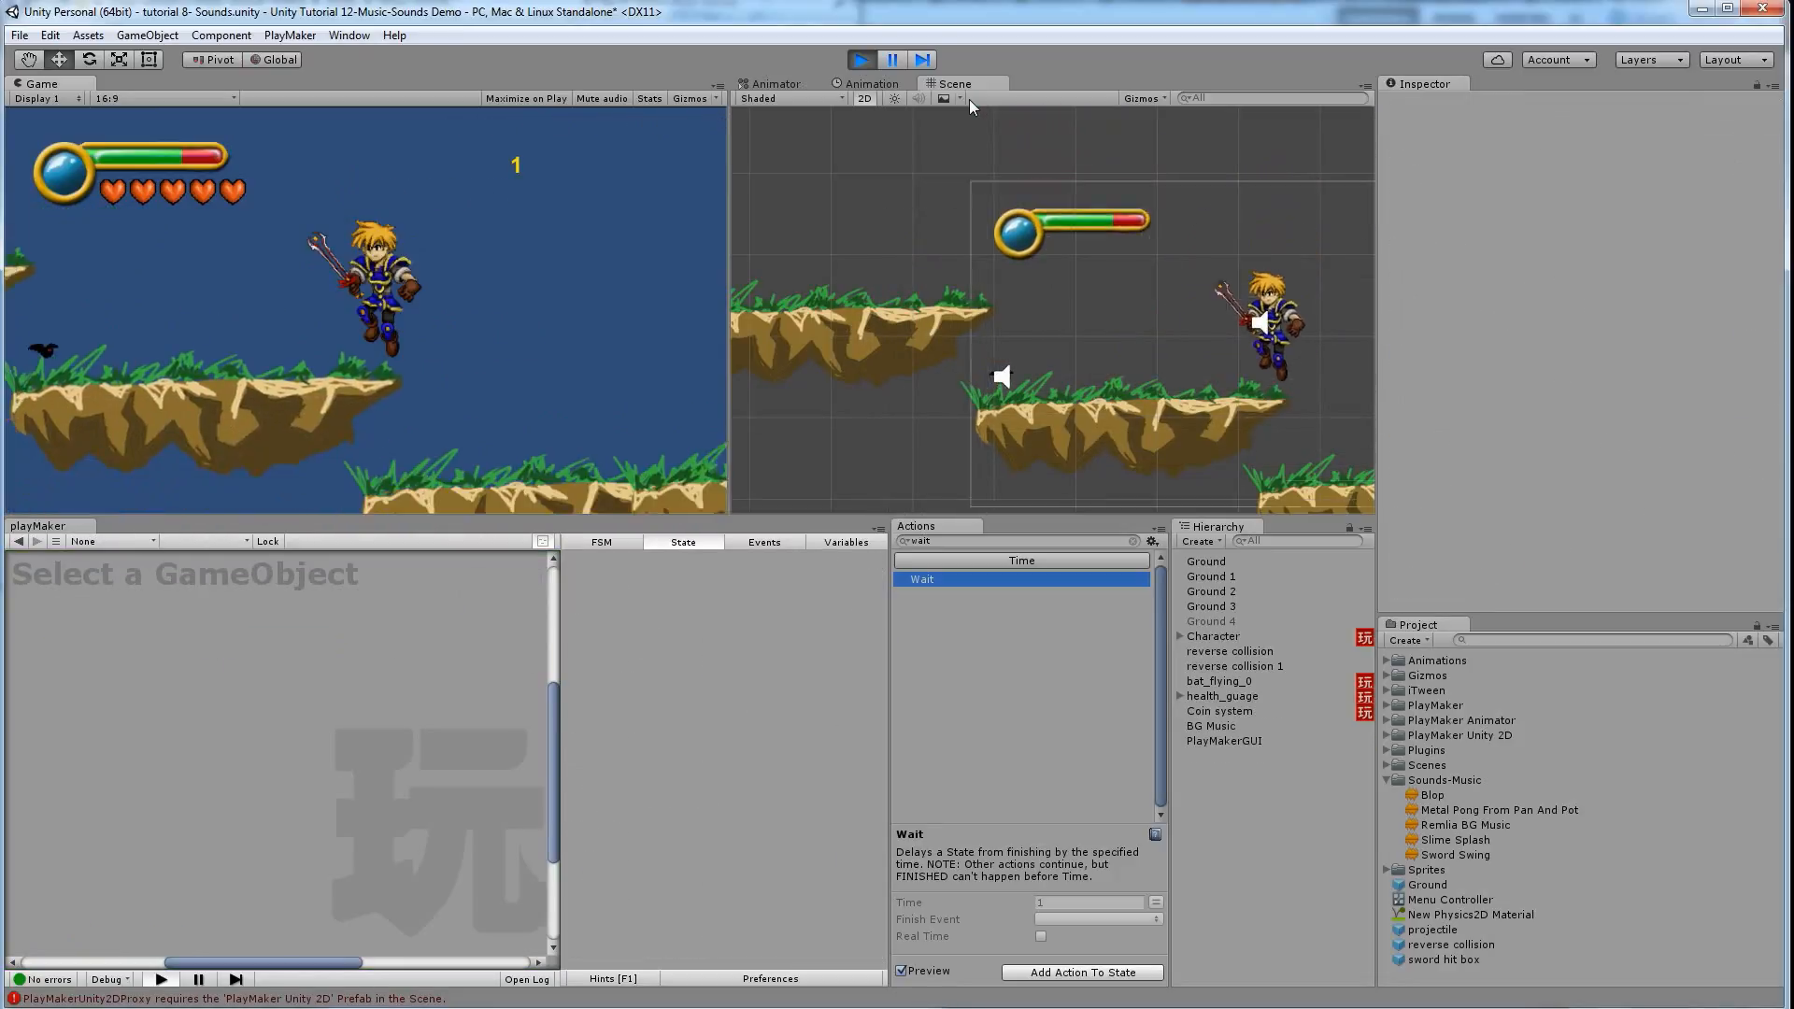
key(Left)
key(ctrl)
click(860, 61)
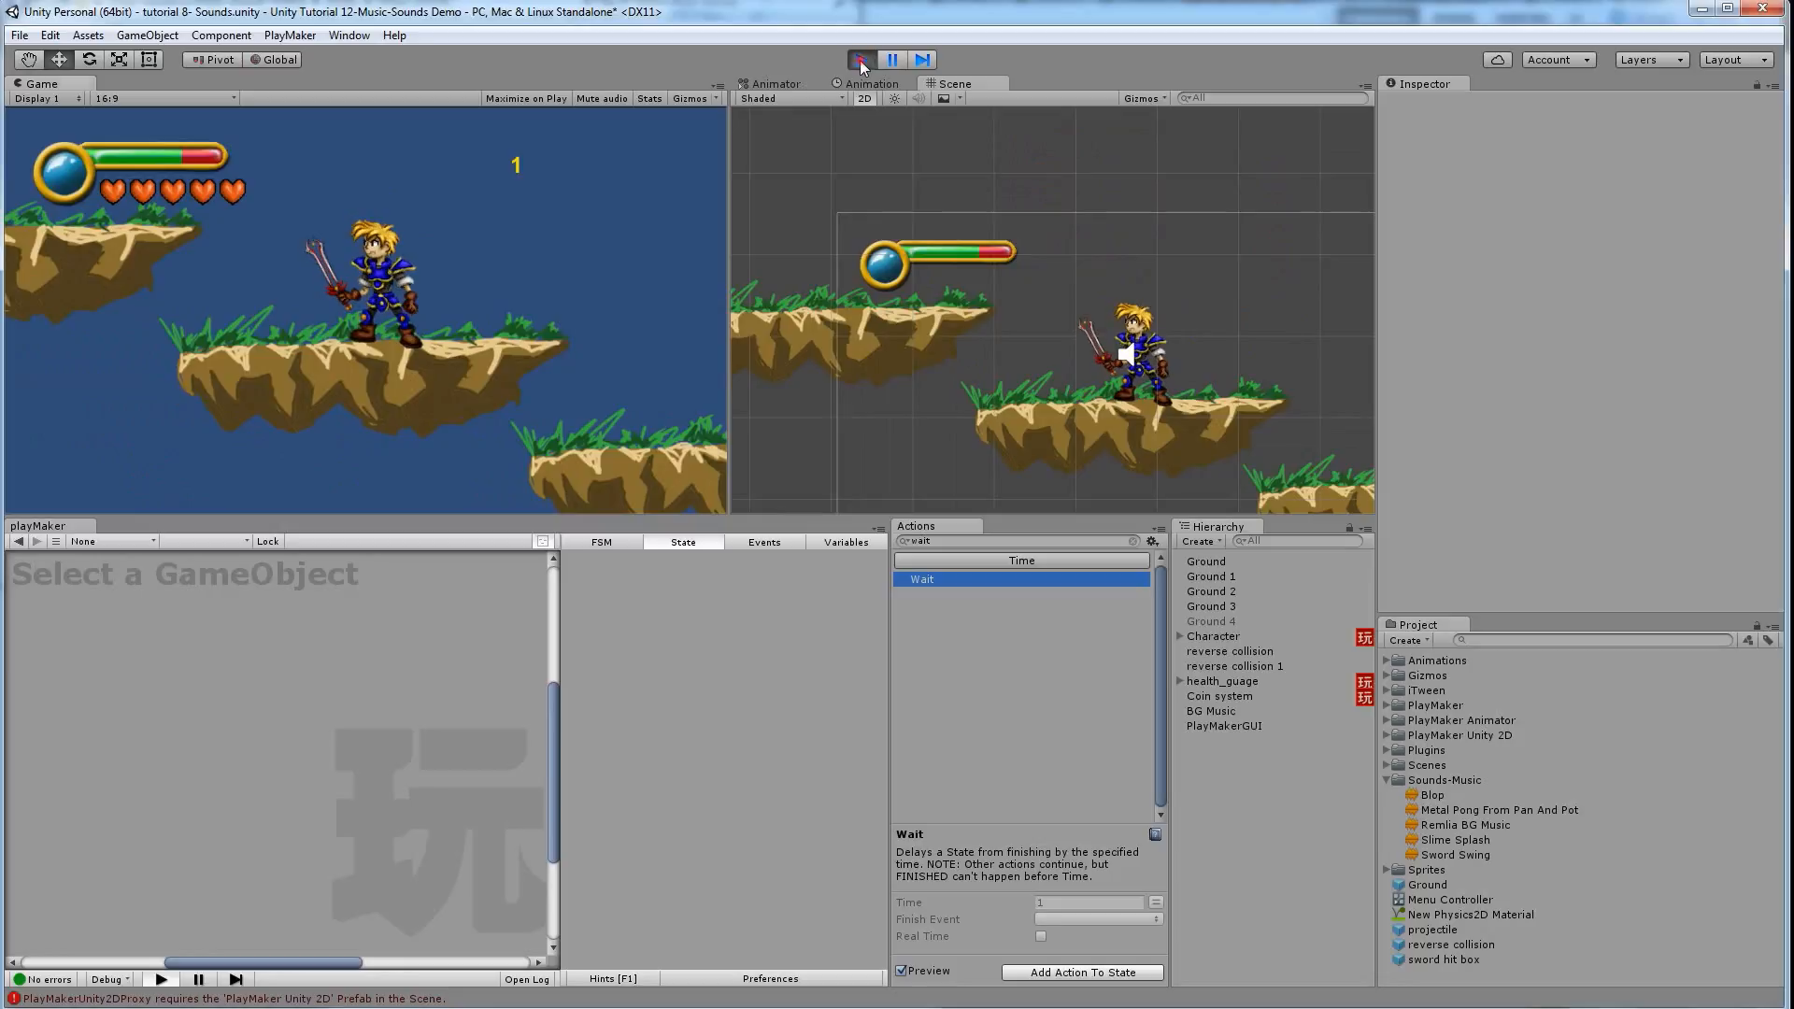
Open the slime's "collision with sword" FSM and select its destroy state, leaving space in the graph beside it
click(1151, 376)
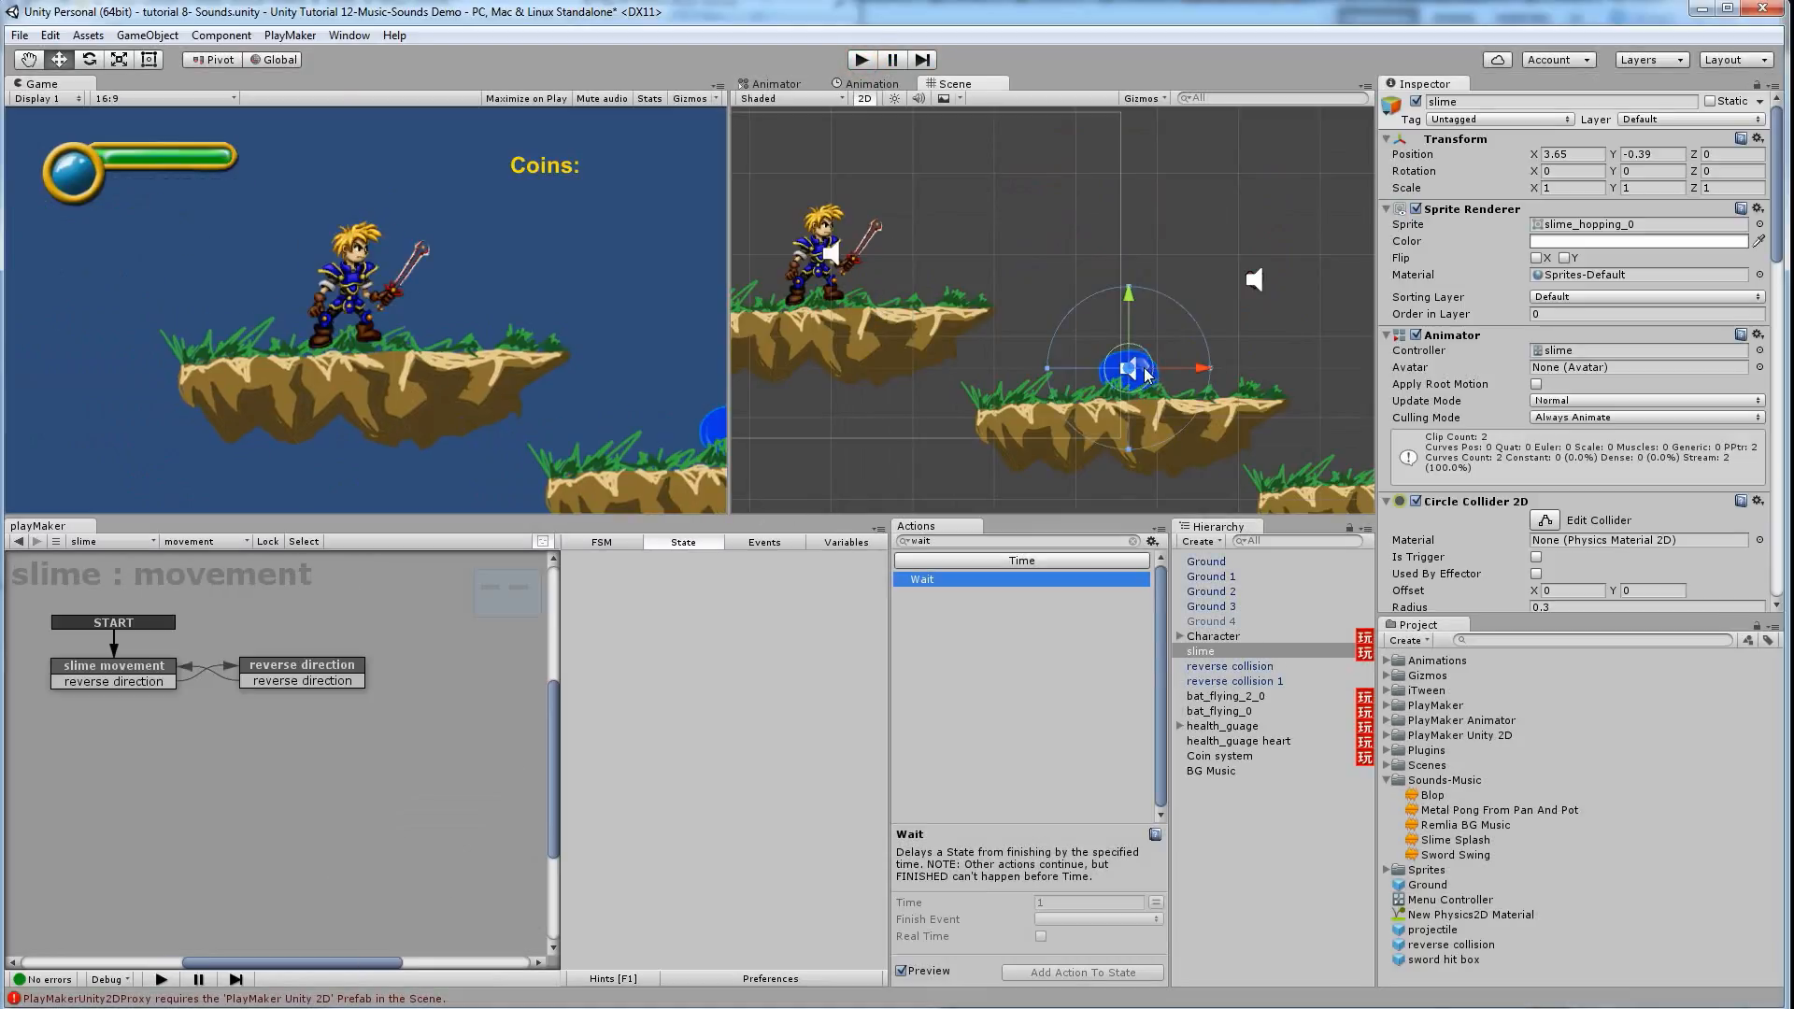
click(201, 541)
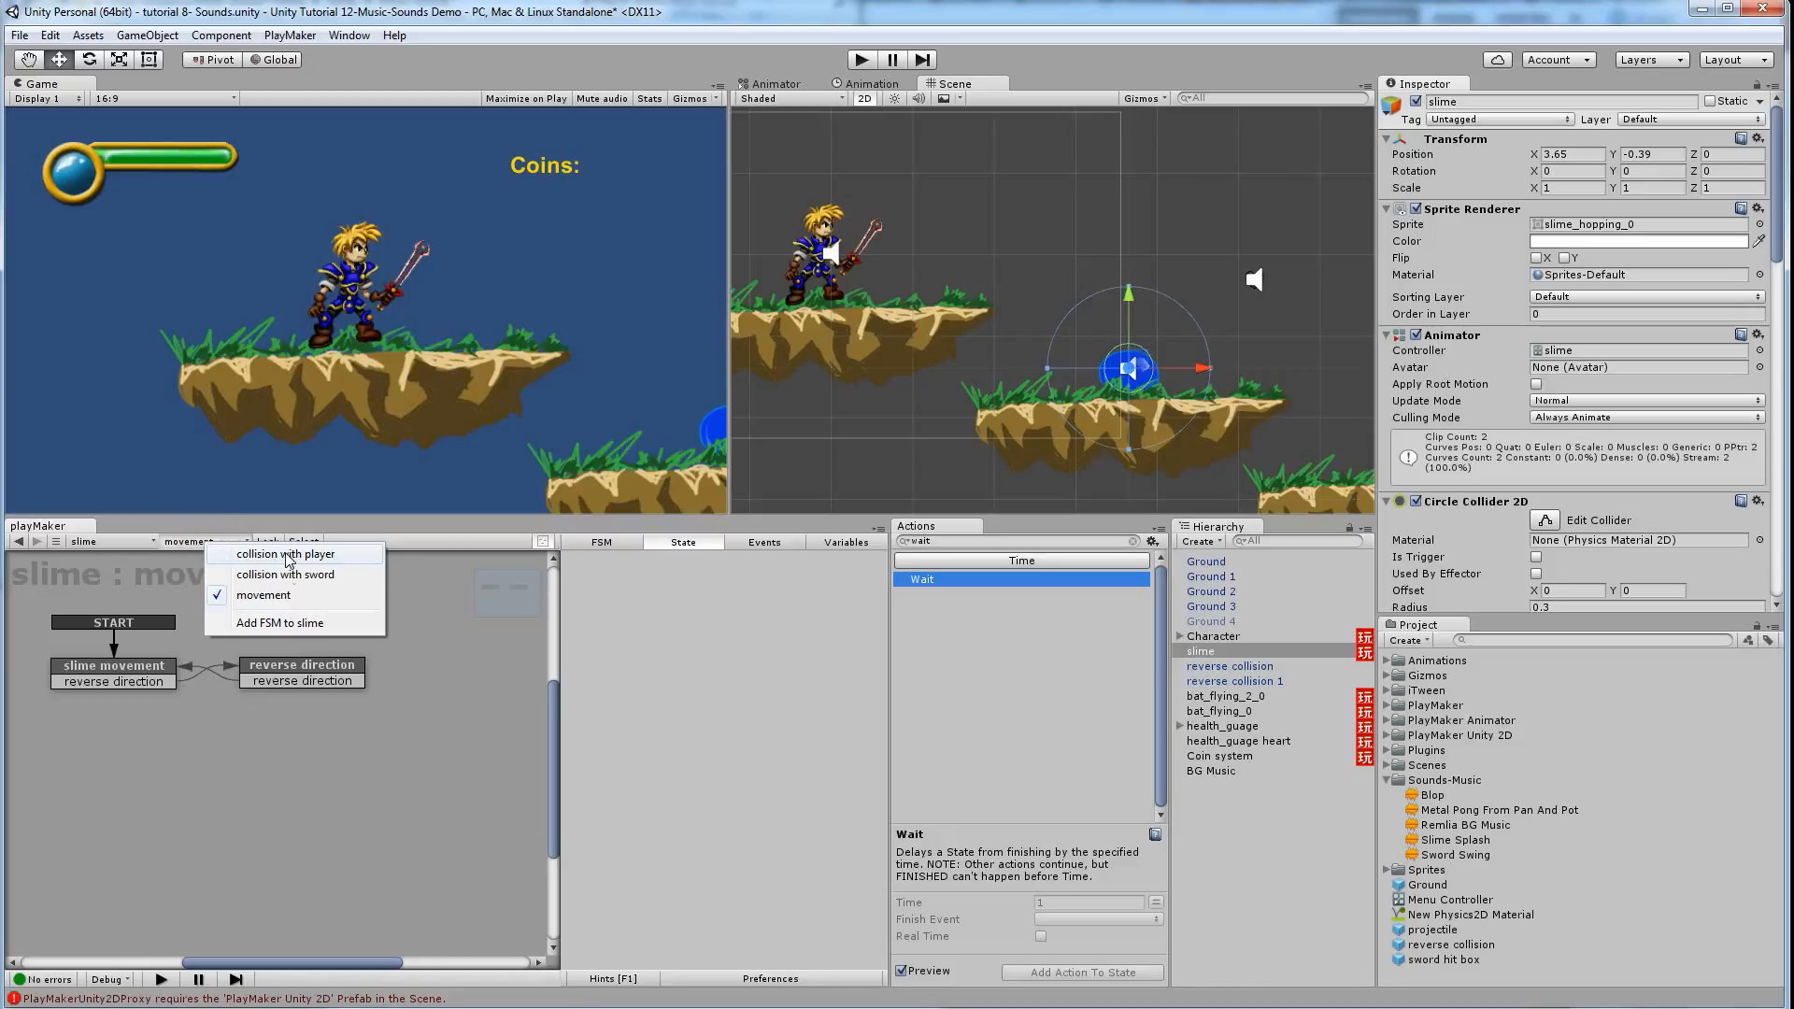
click(285, 574)
click(416, 677)
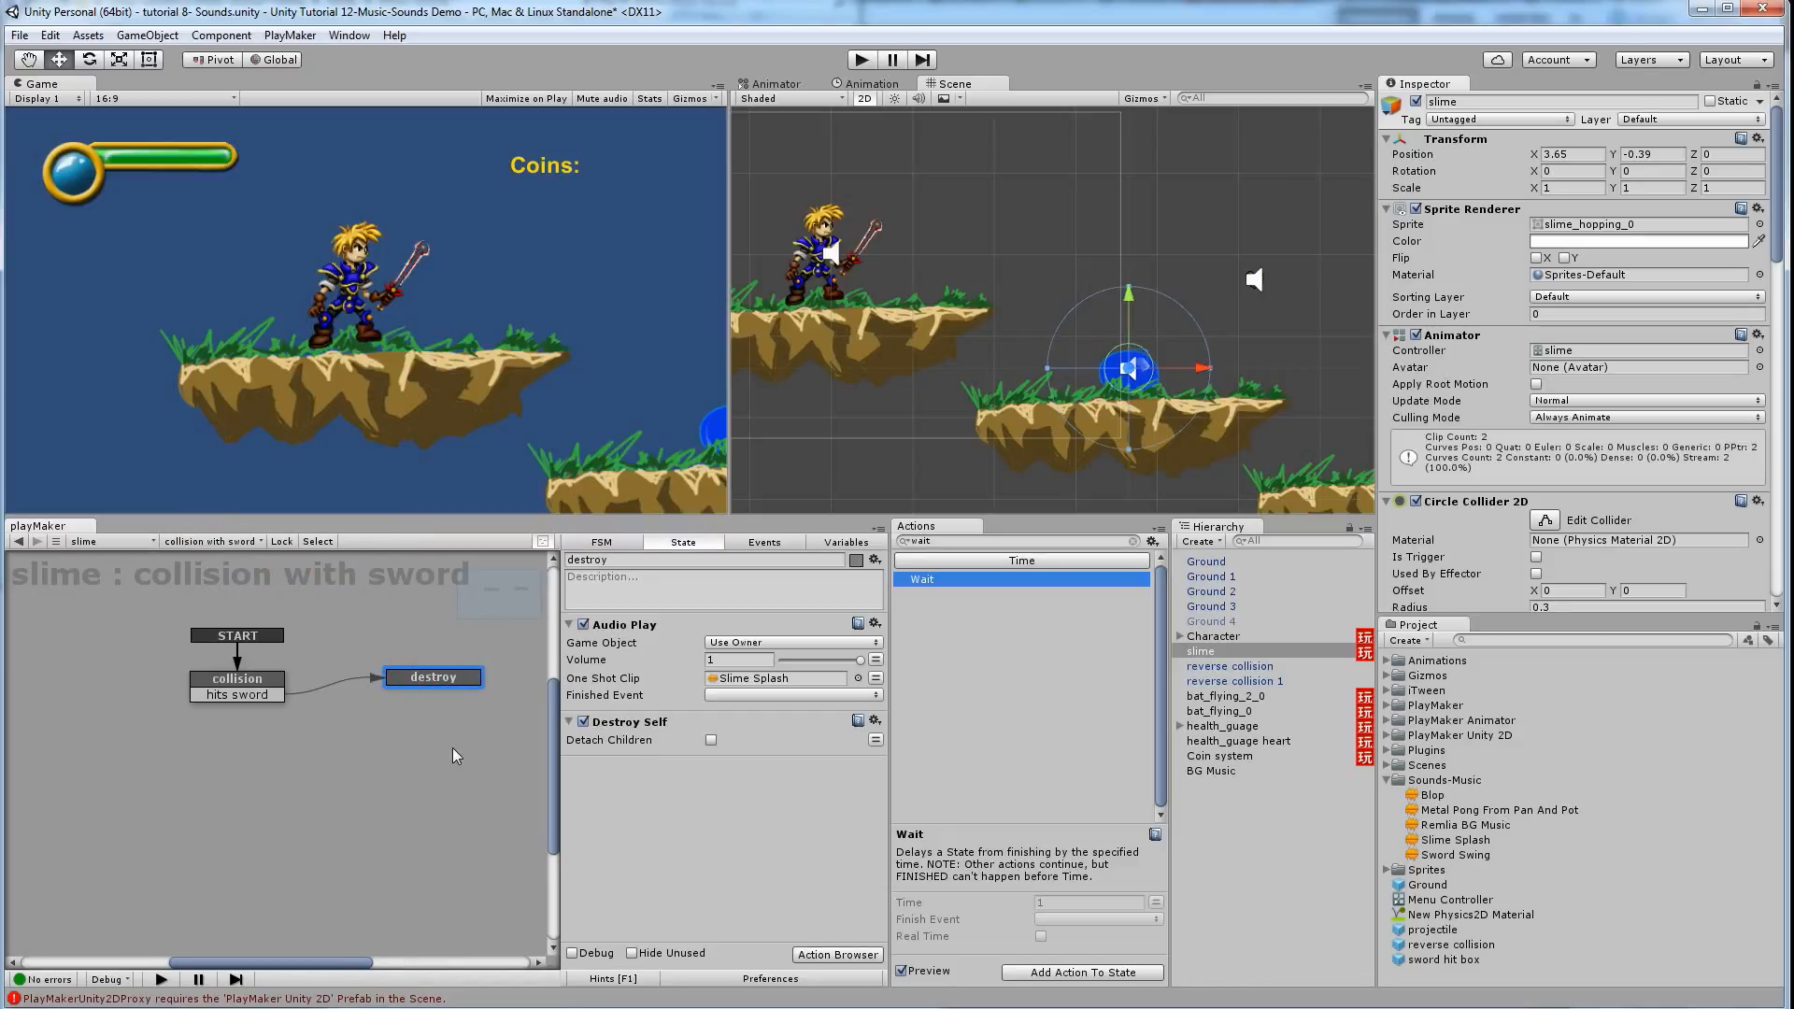
middle_drag(453, 747, 339, 749)
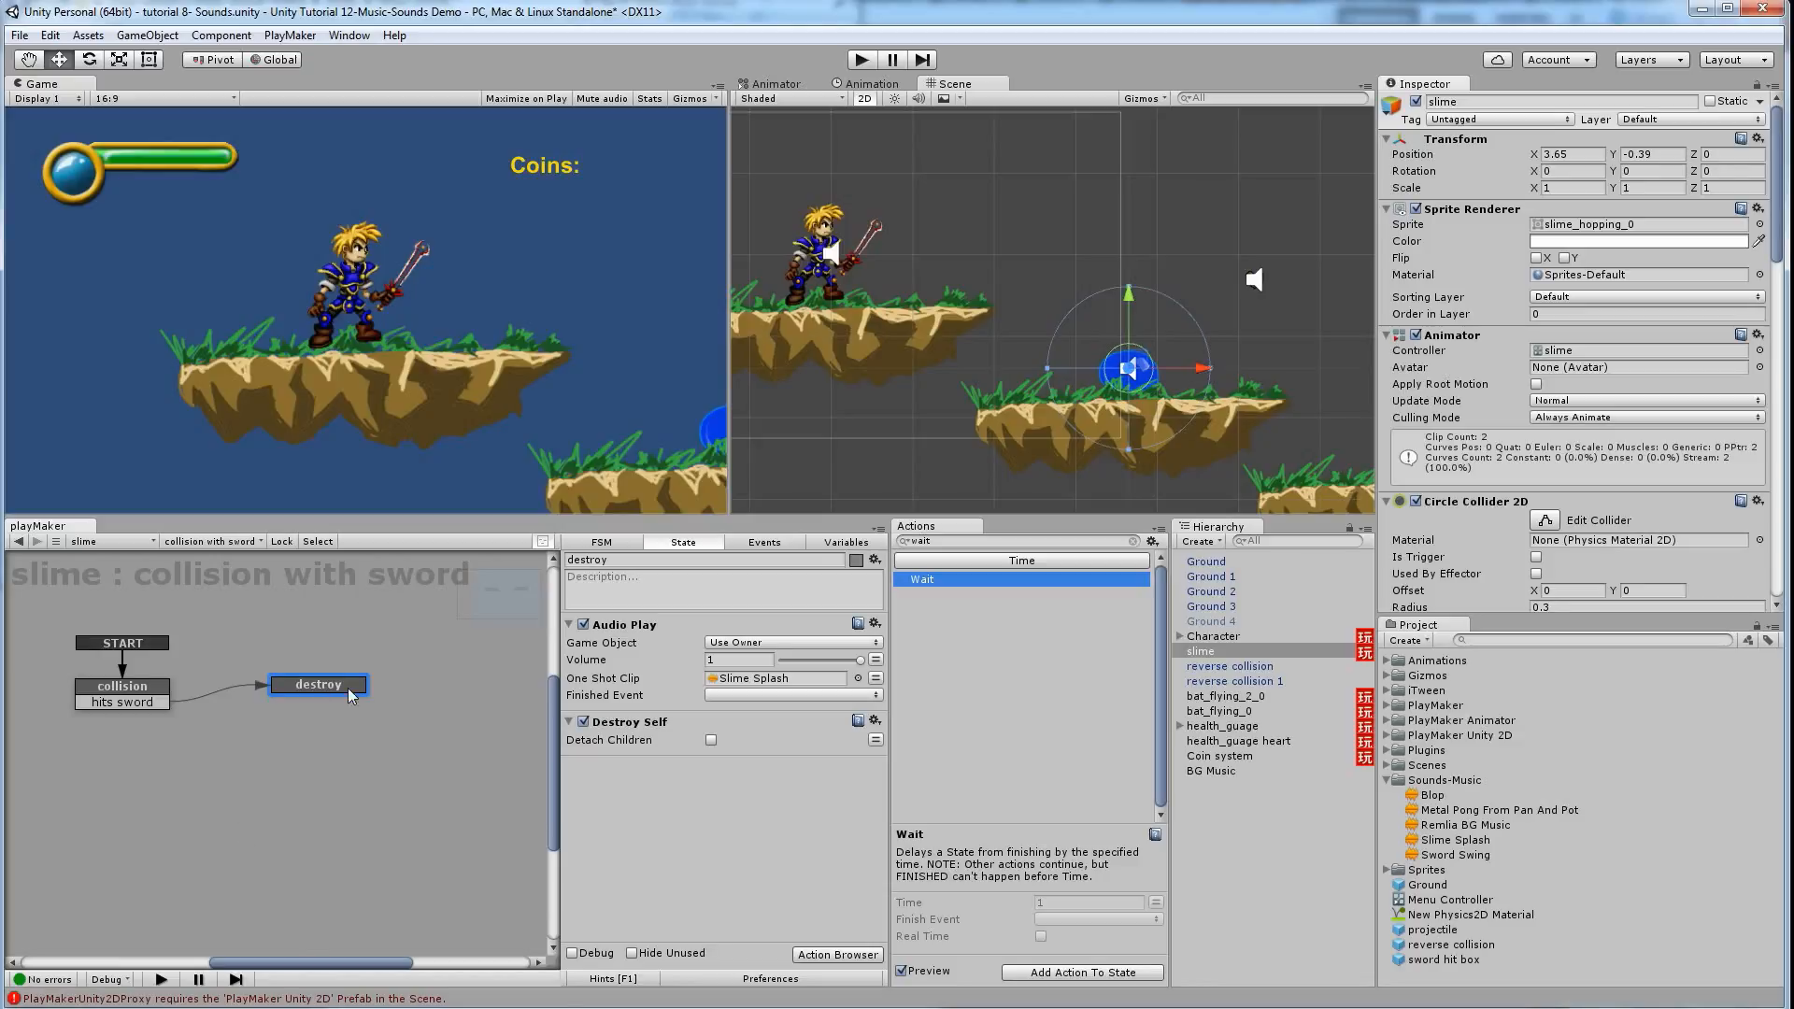
right_click(421, 684)
click(458, 694)
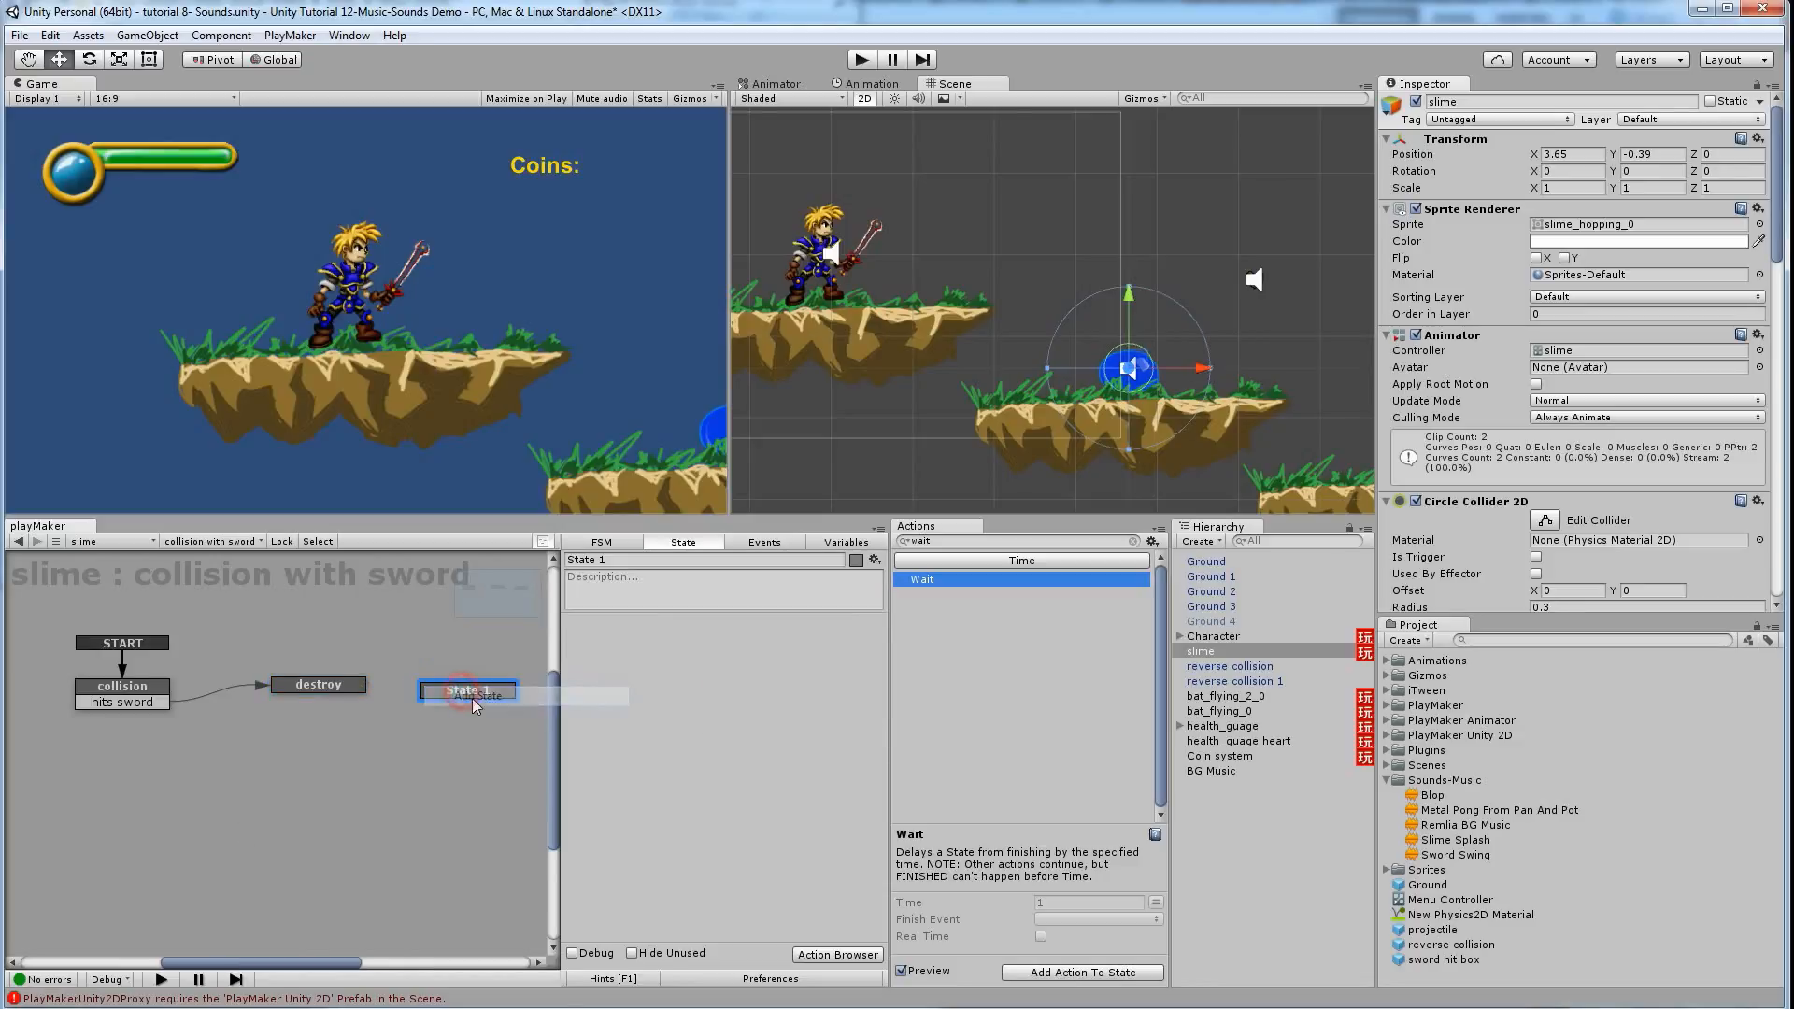
click(310, 689)
click(631, 559)
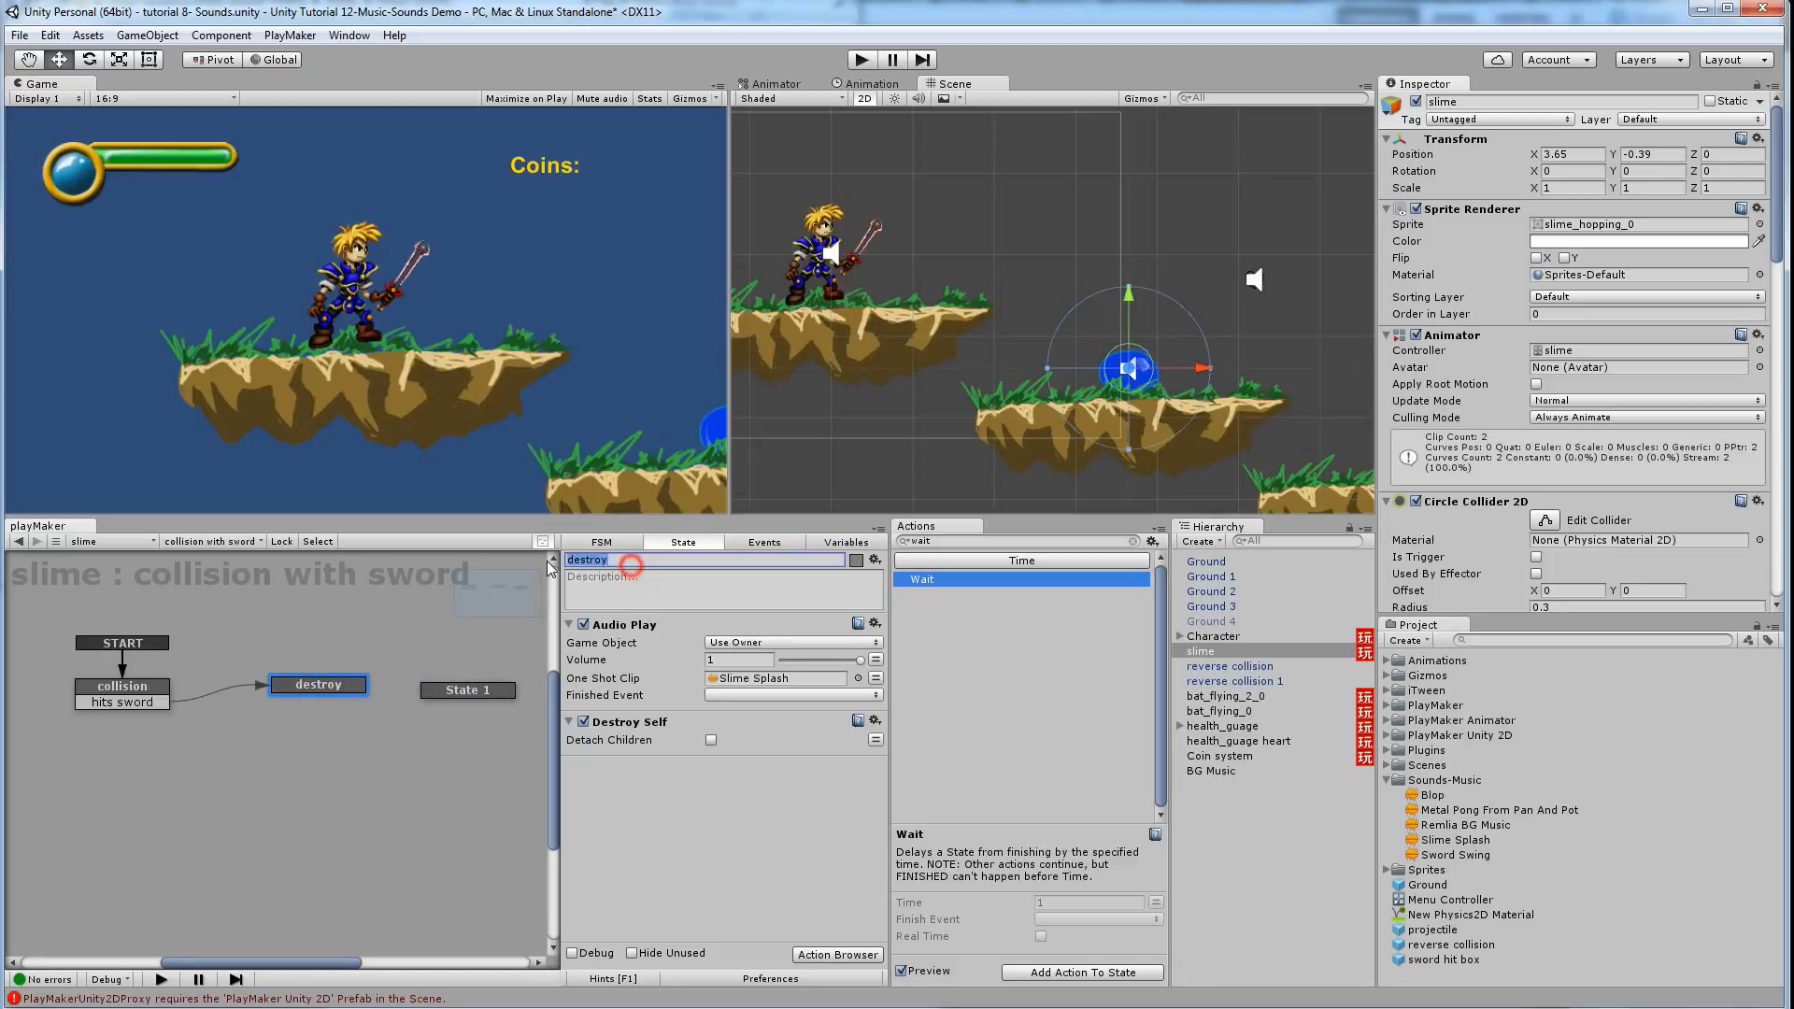
right_click(452, 689)
click(516, 837)
Duplicate the destroy state in the slime's sword collision FSM and rename the original state to "stop"
right_click(339, 689)
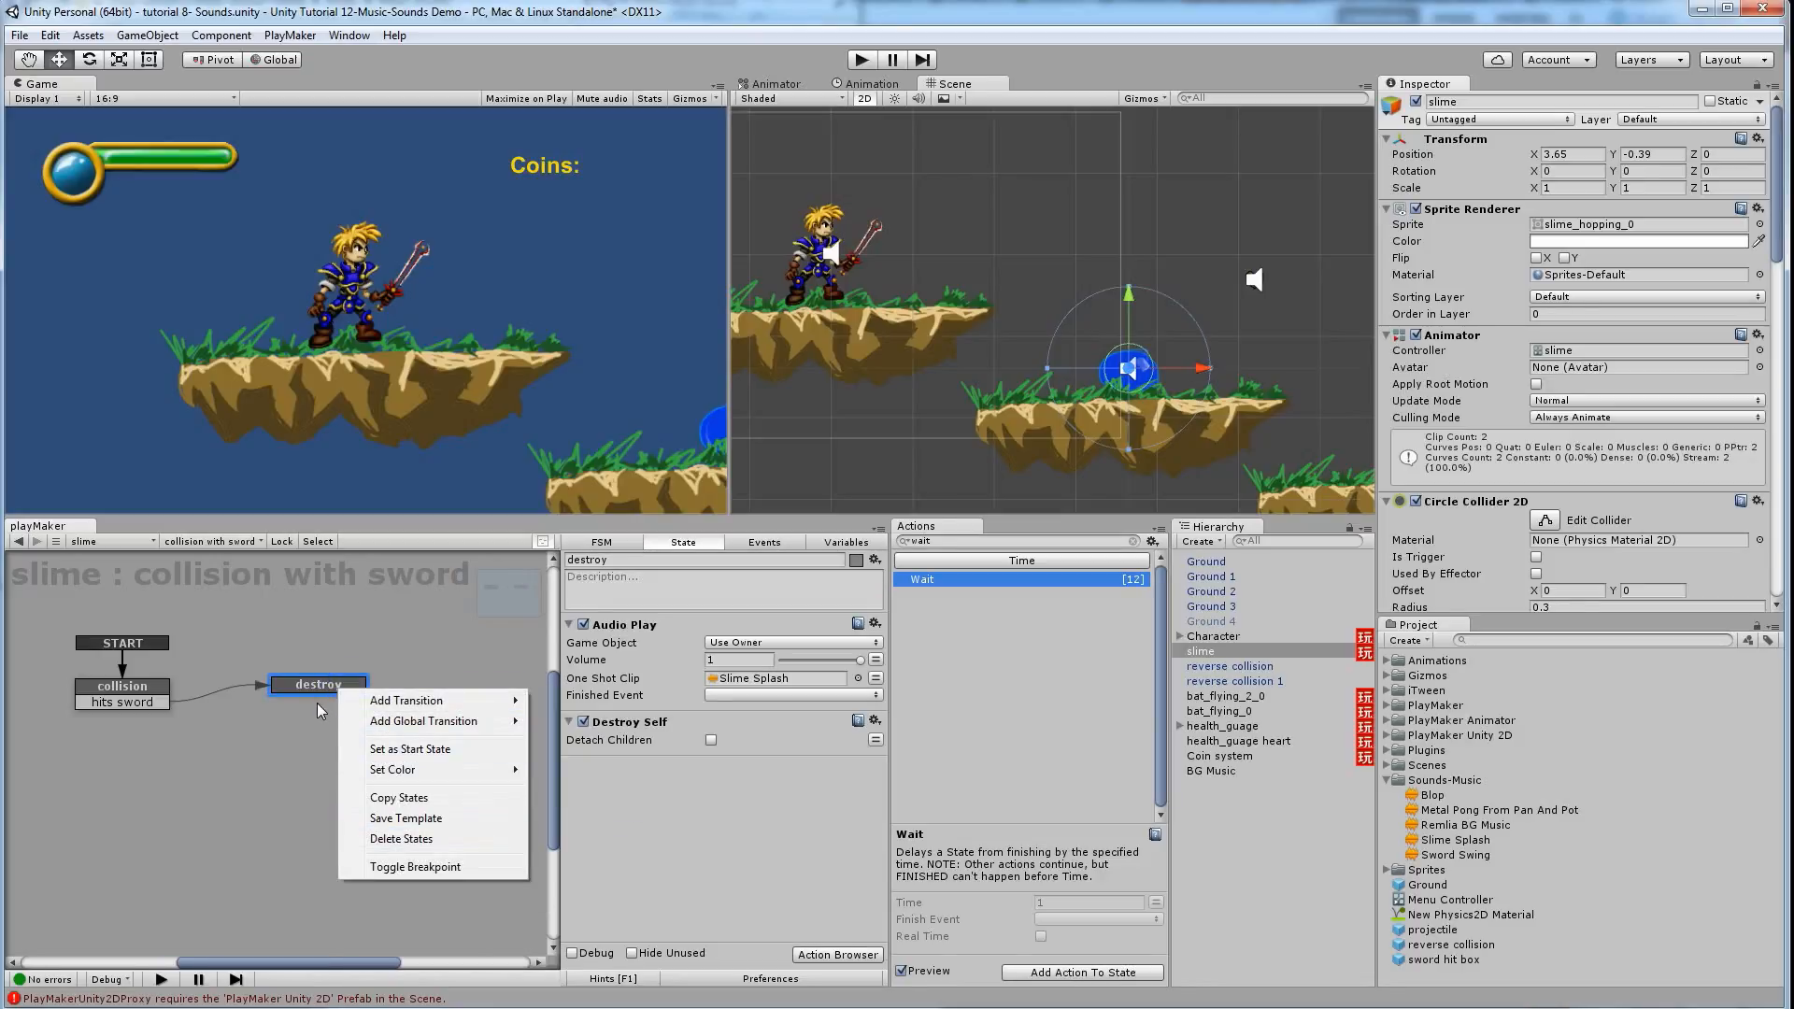
click(316, 689)
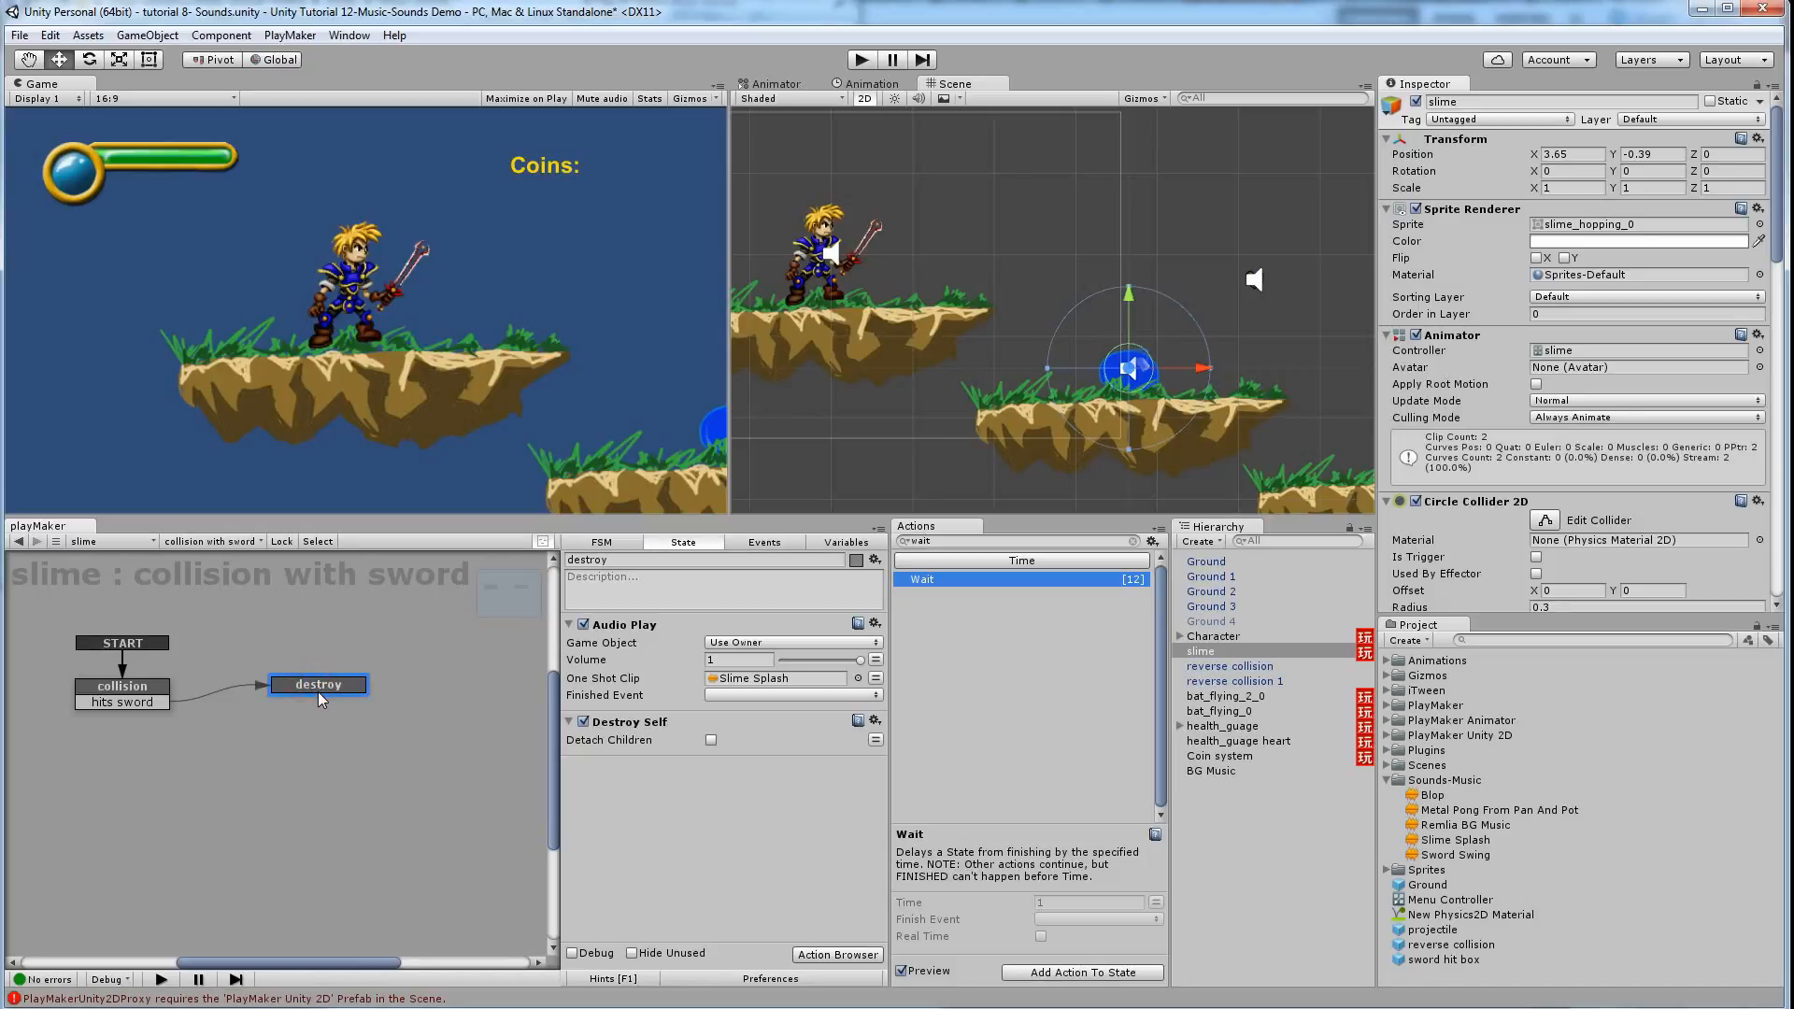
ctrl+drag(328, 696, 473, 691)
click(350, 686)
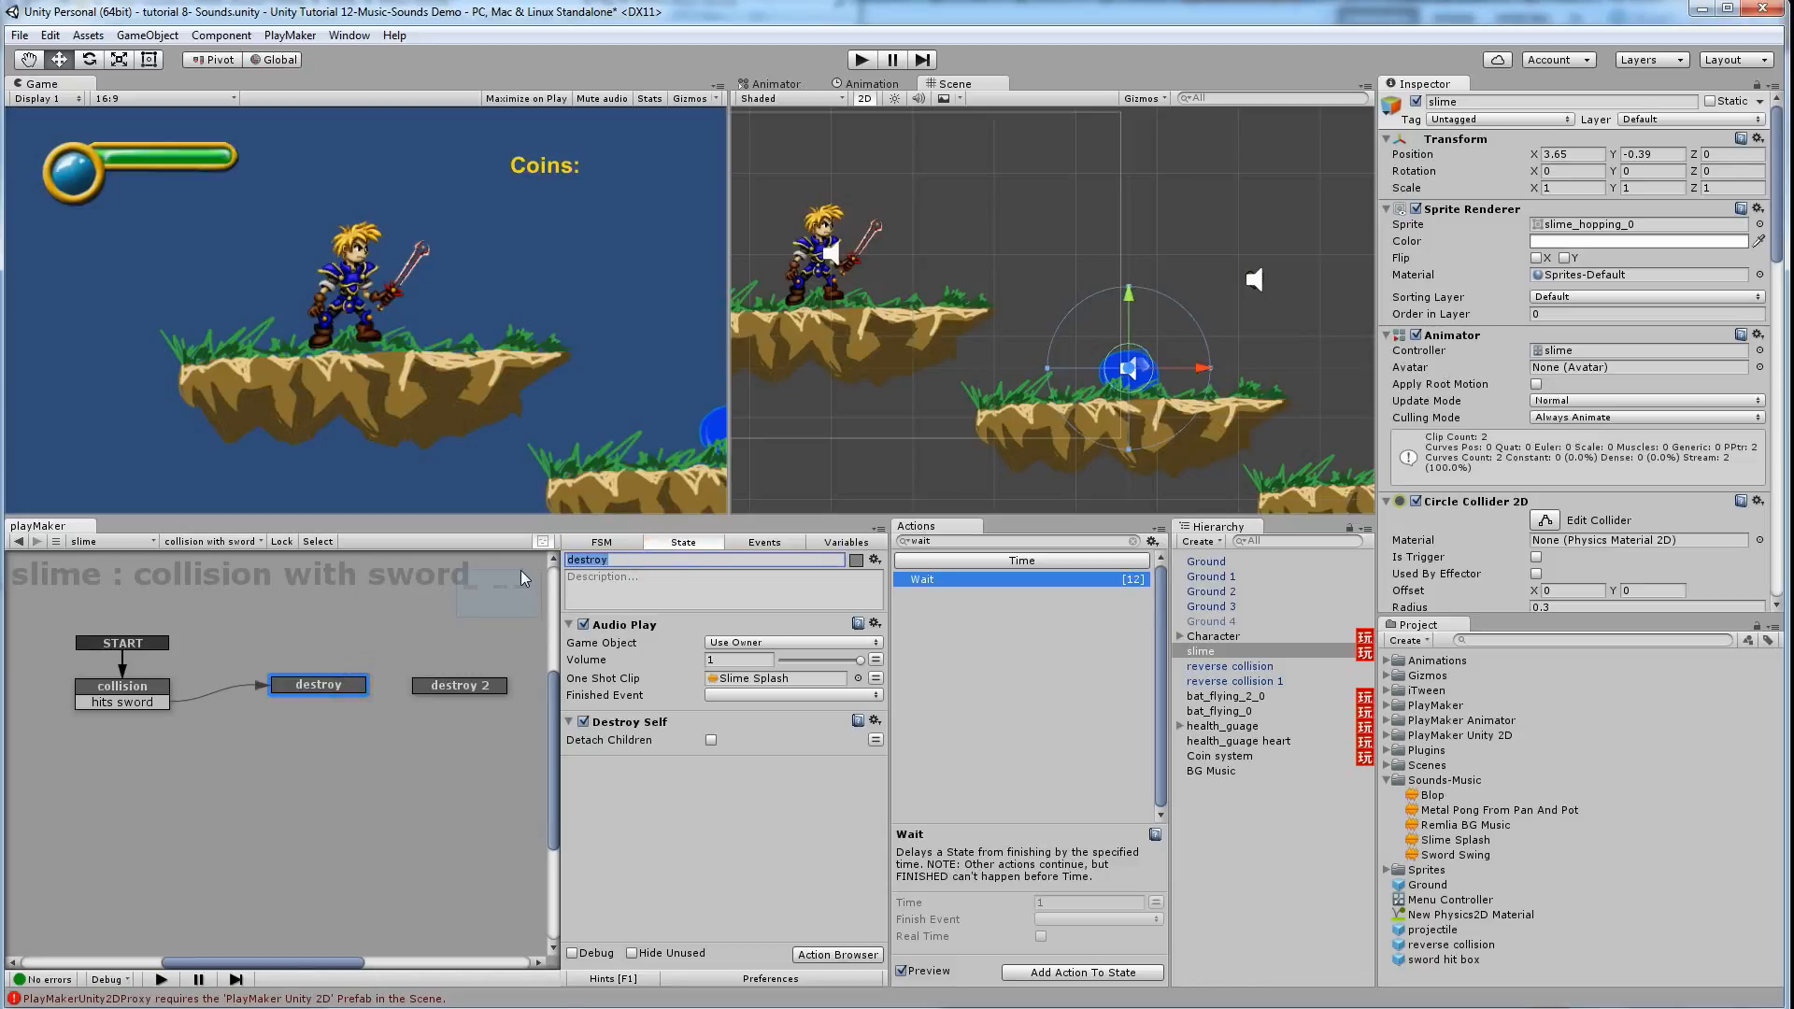
text(stop)
Rename the duplicated state to "destroy" and remove its Audio Play action
click(447, 685)
click(646, 558)
key(BackSpace)
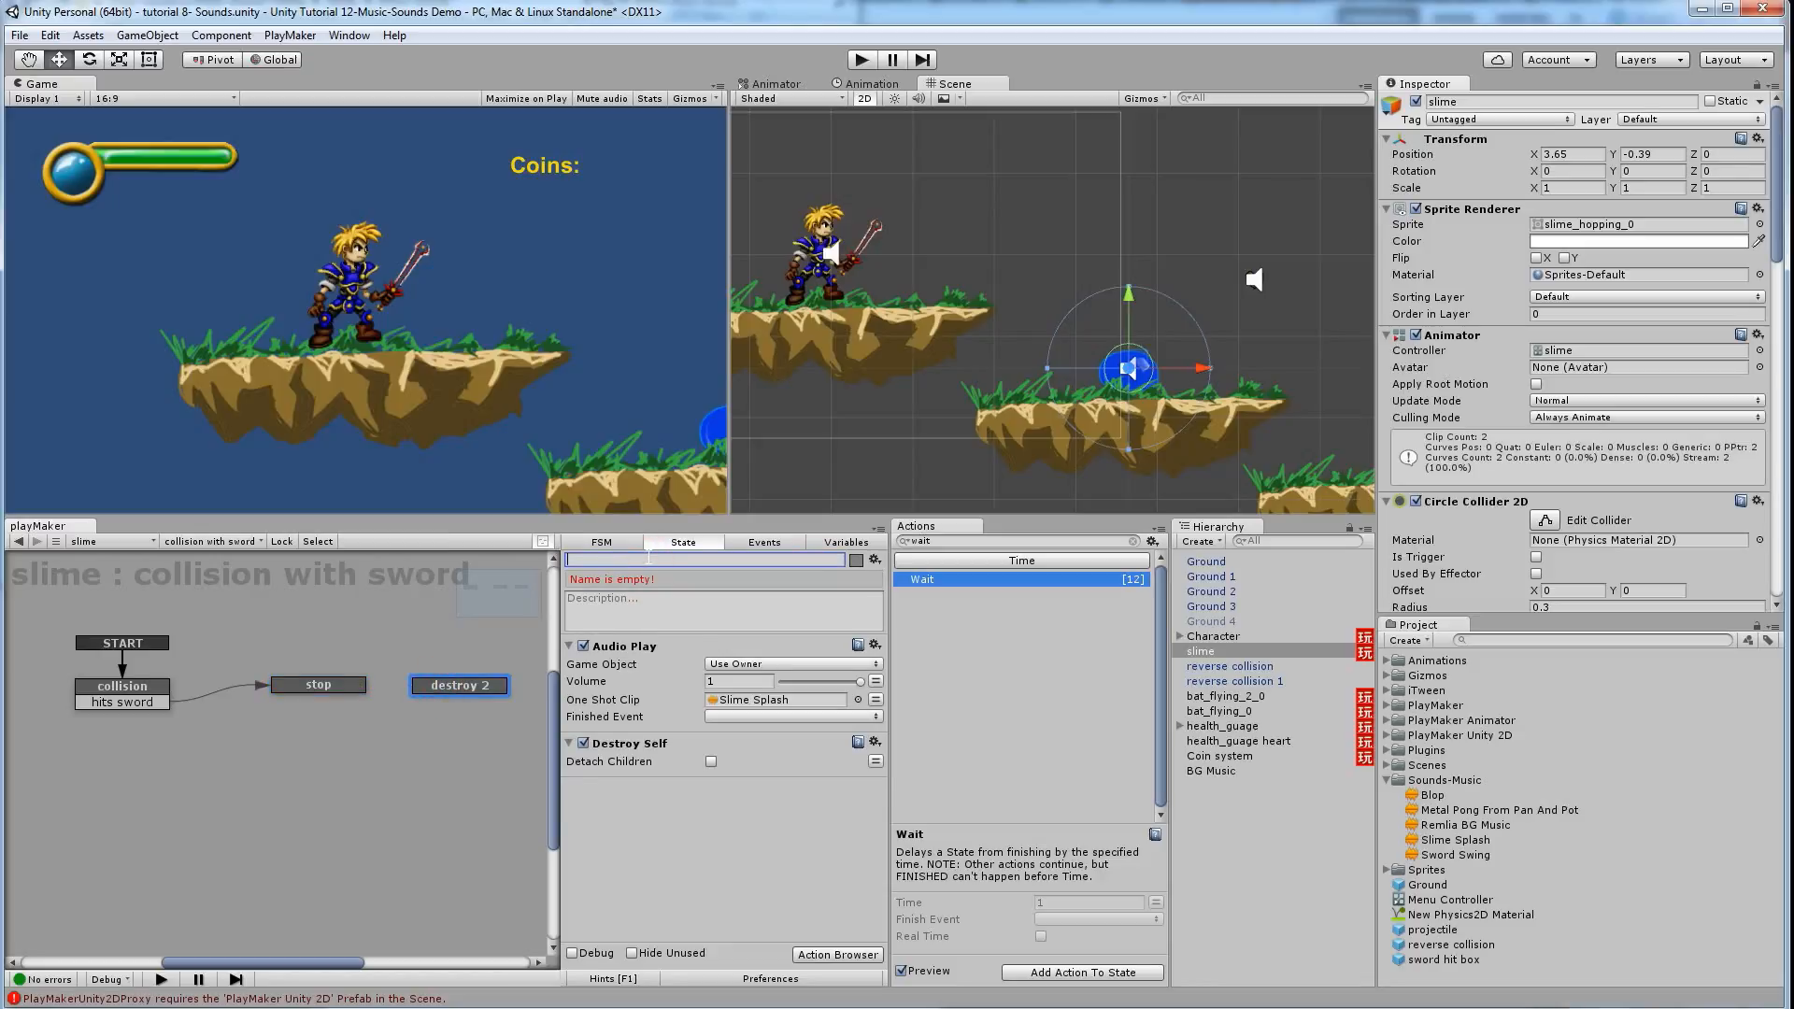
text(destroy)
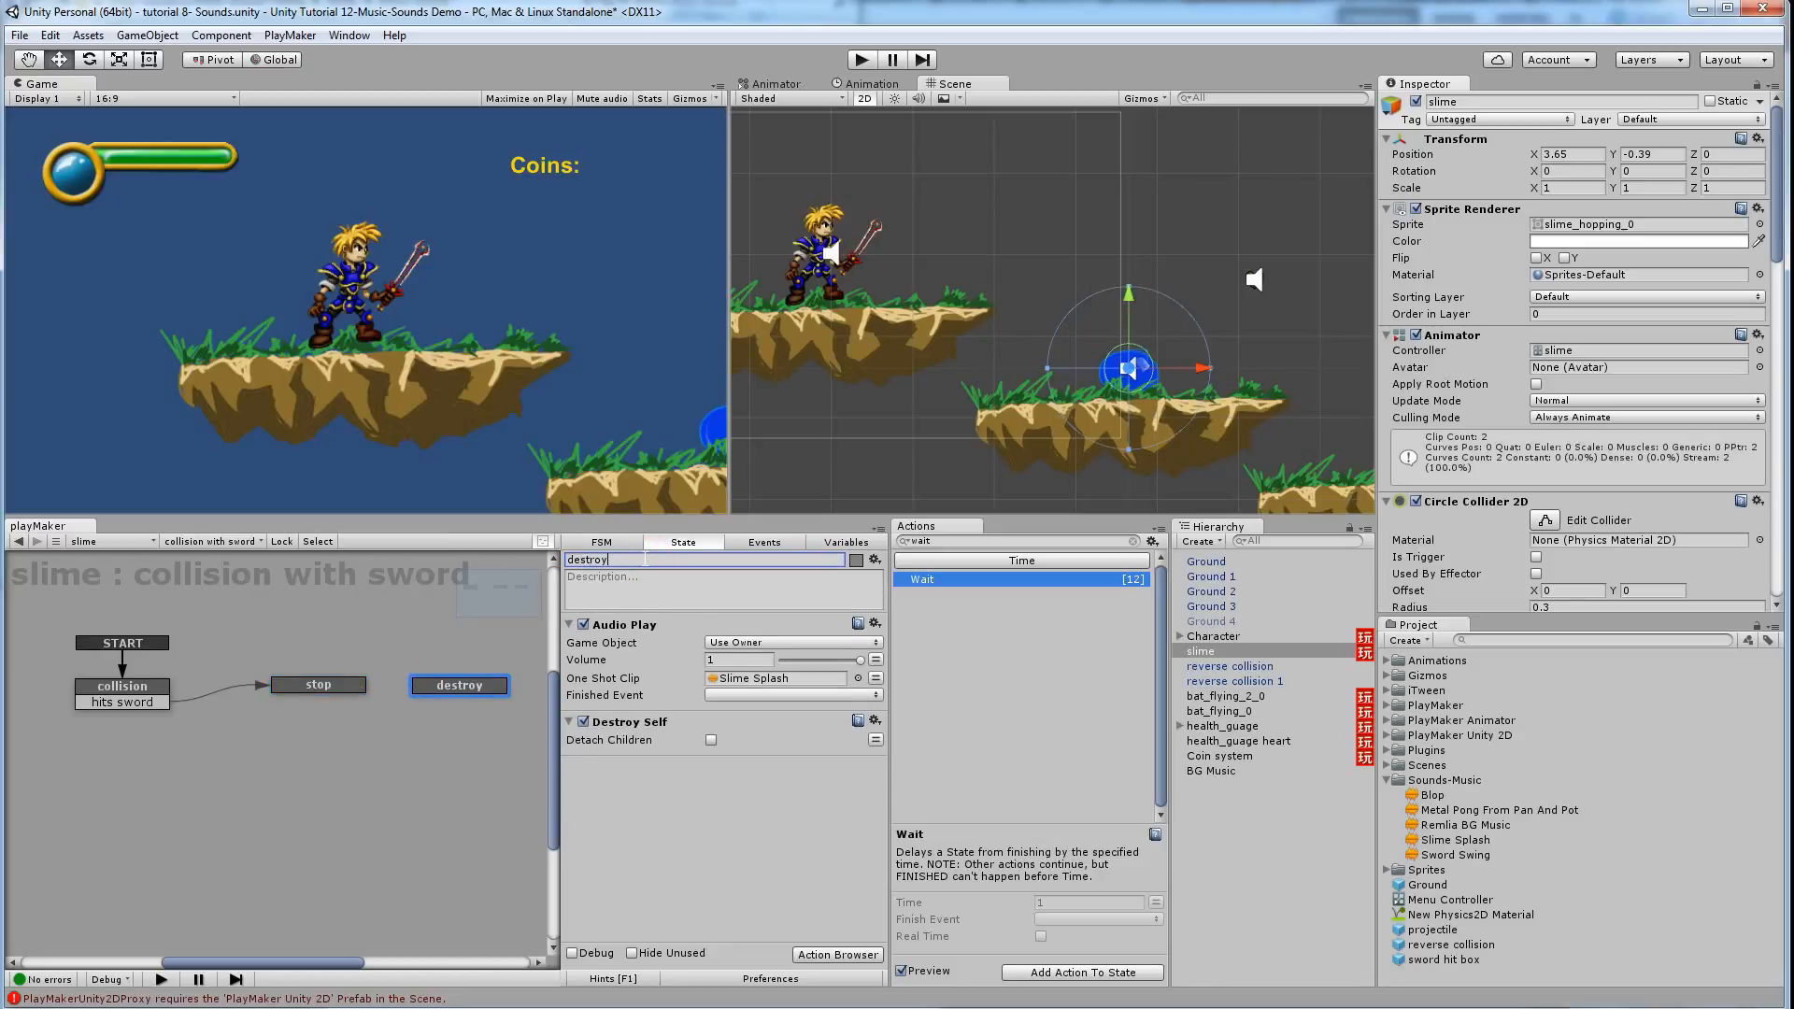
right_click(621, 634)
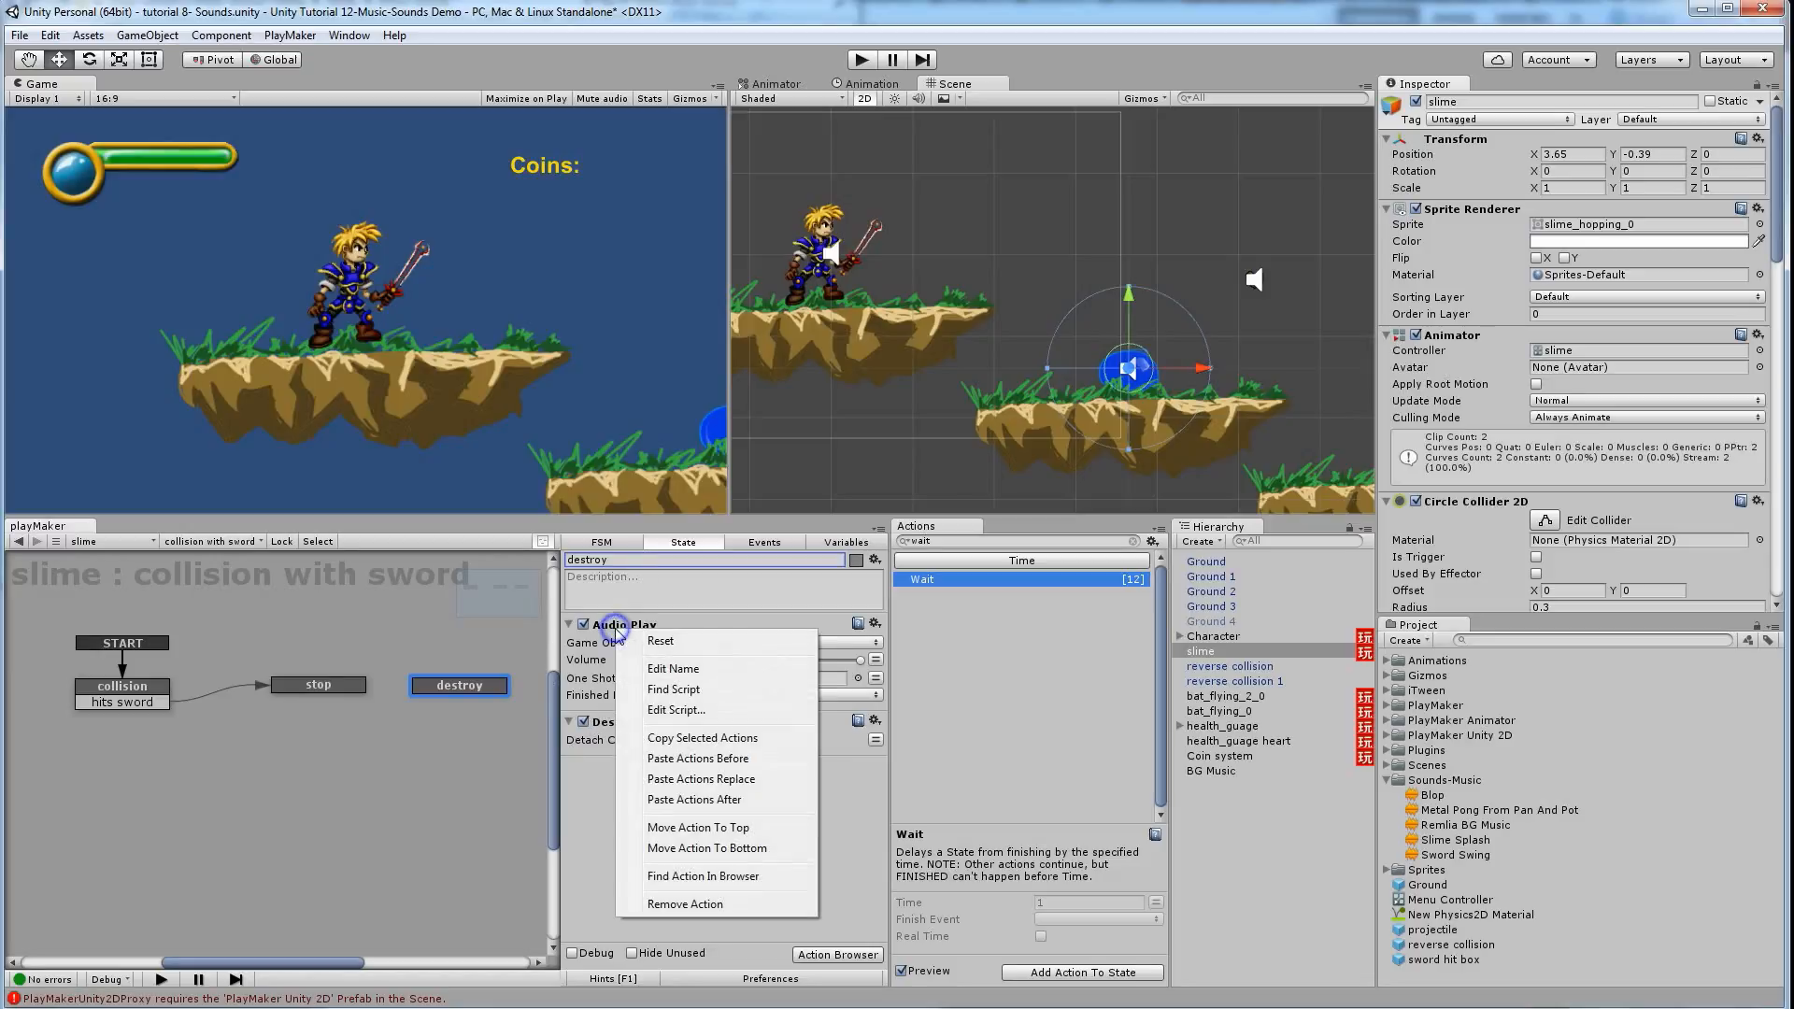
click(673, 904)
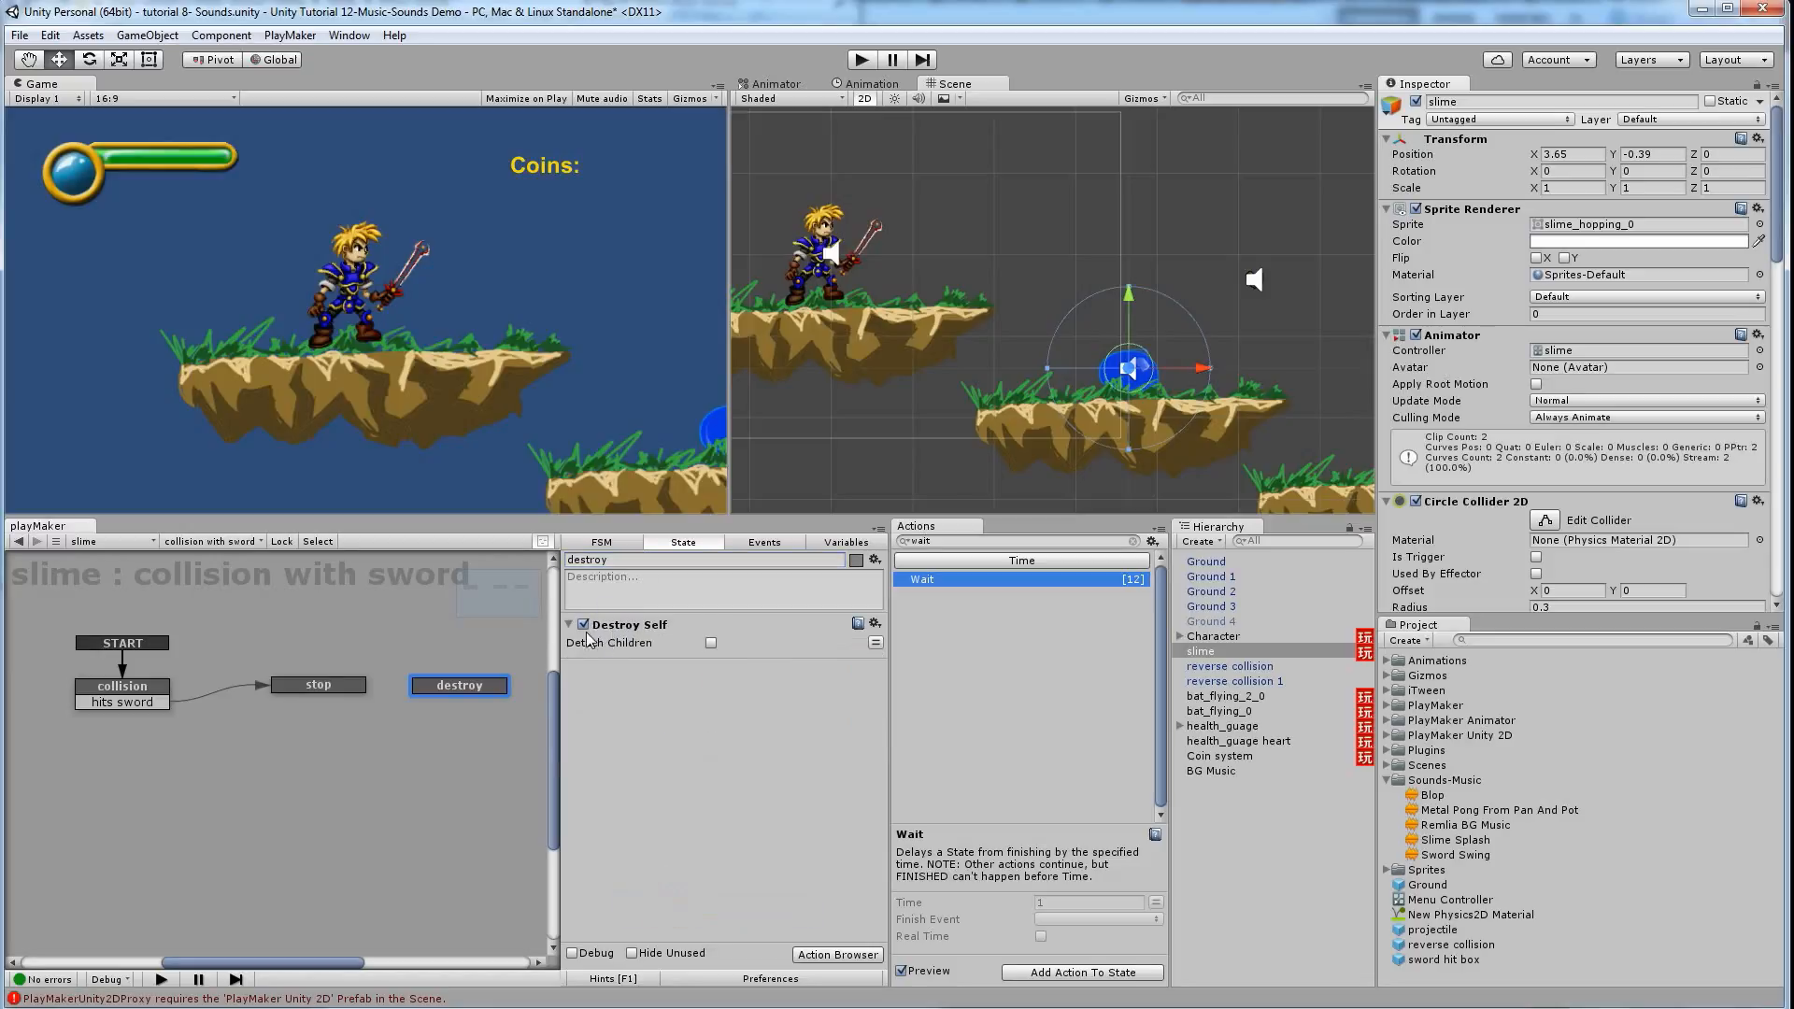
Add a FINISHED transition to the stop state and connect it to the destroy state
click(360, 687)
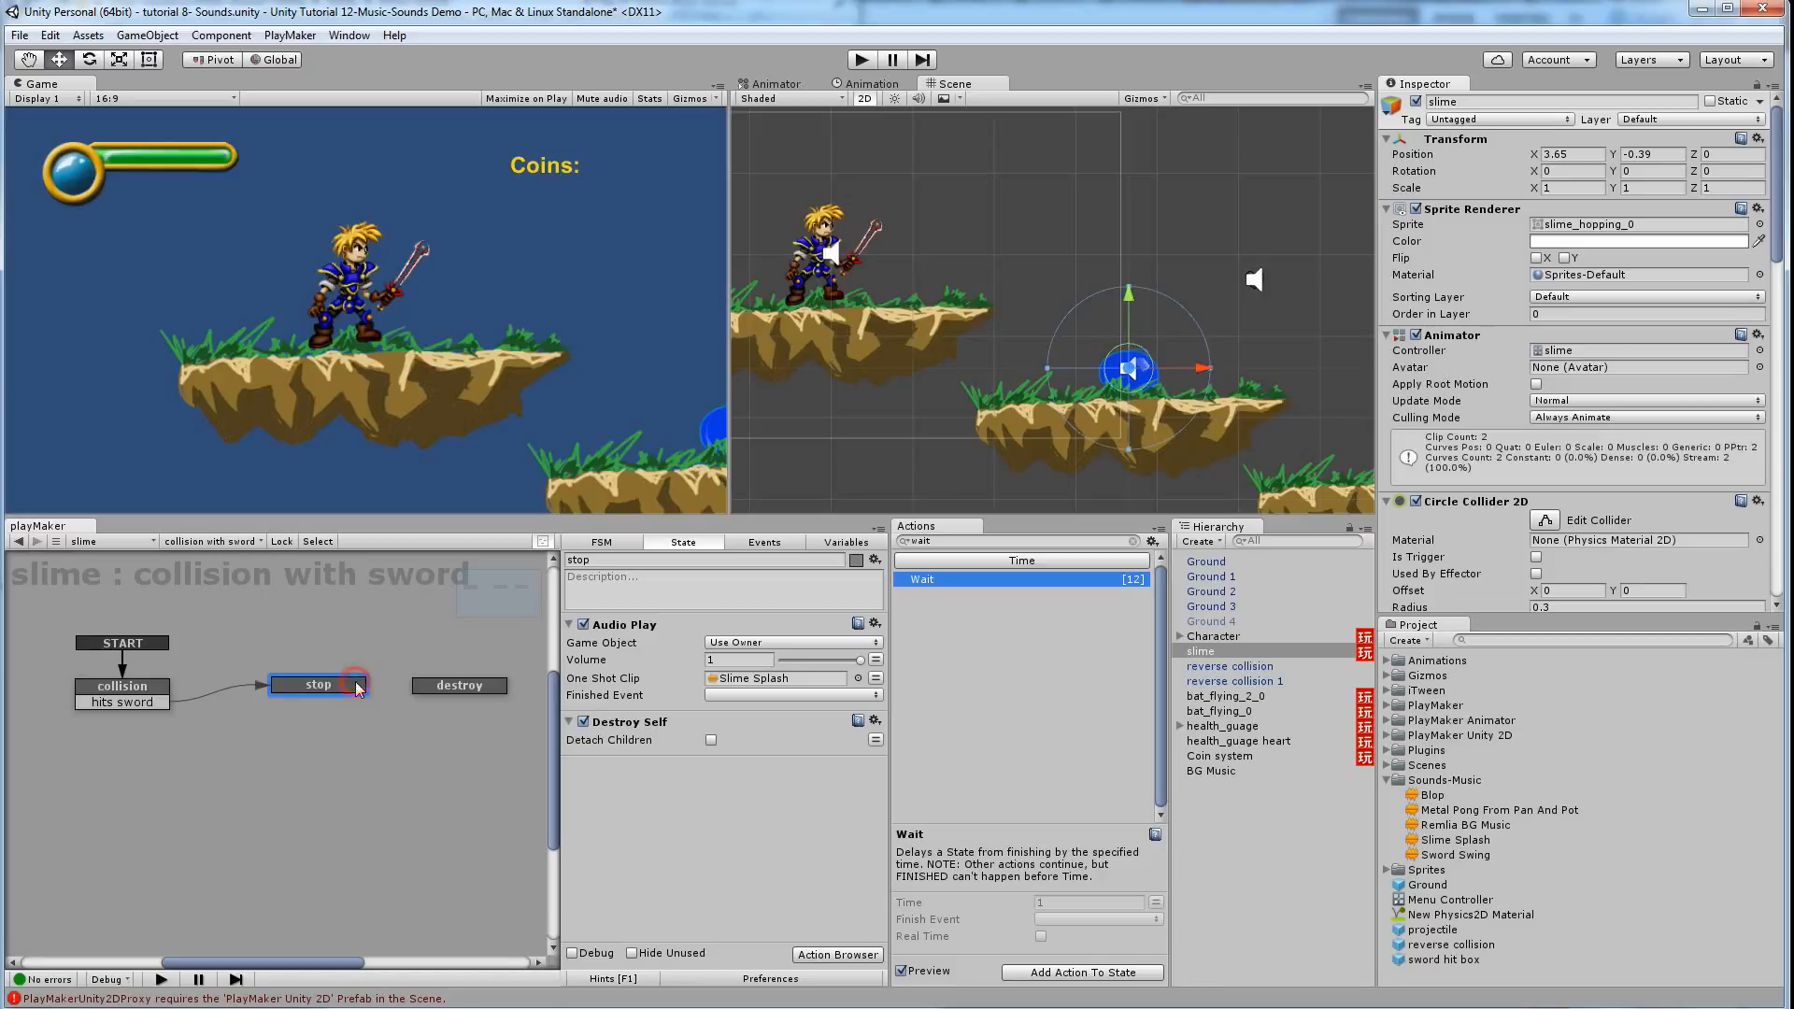
right_click(351, 691)
click(318, 706)
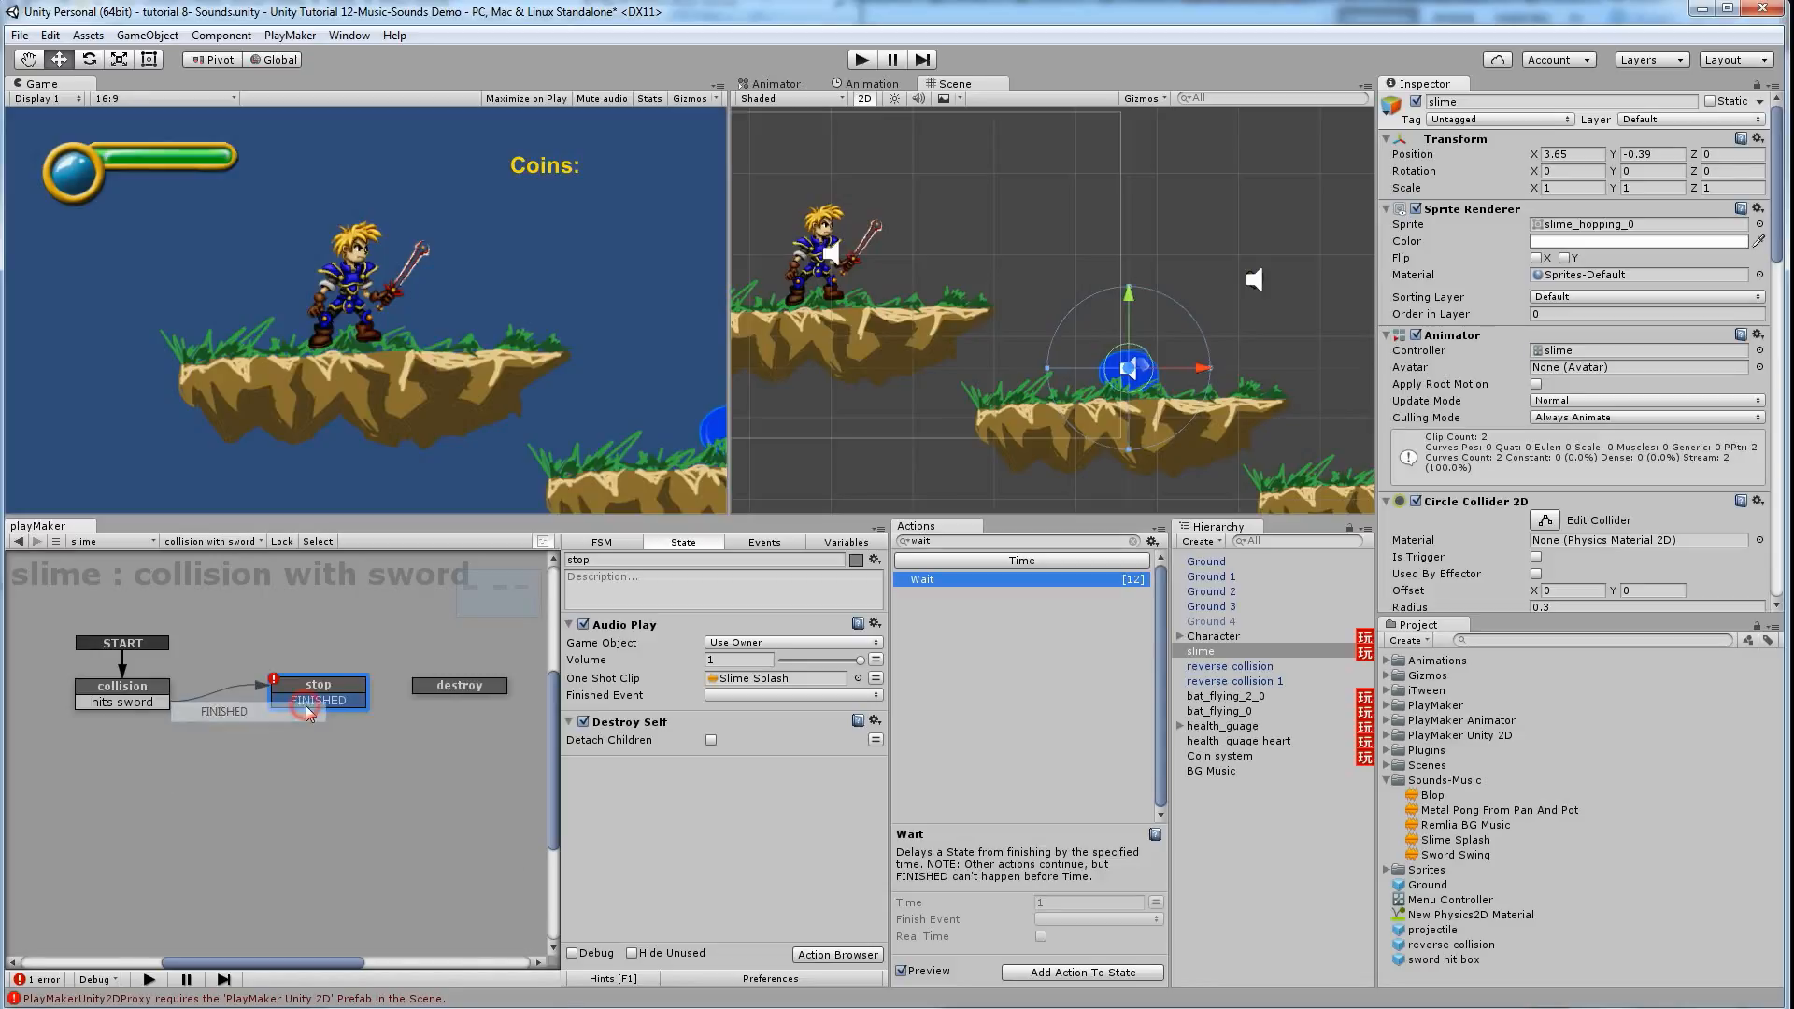
mouse_move(318, 703)
mouse_down()
mouse_move(431, 690)
mouse_move(319, 684)
mouse_up()
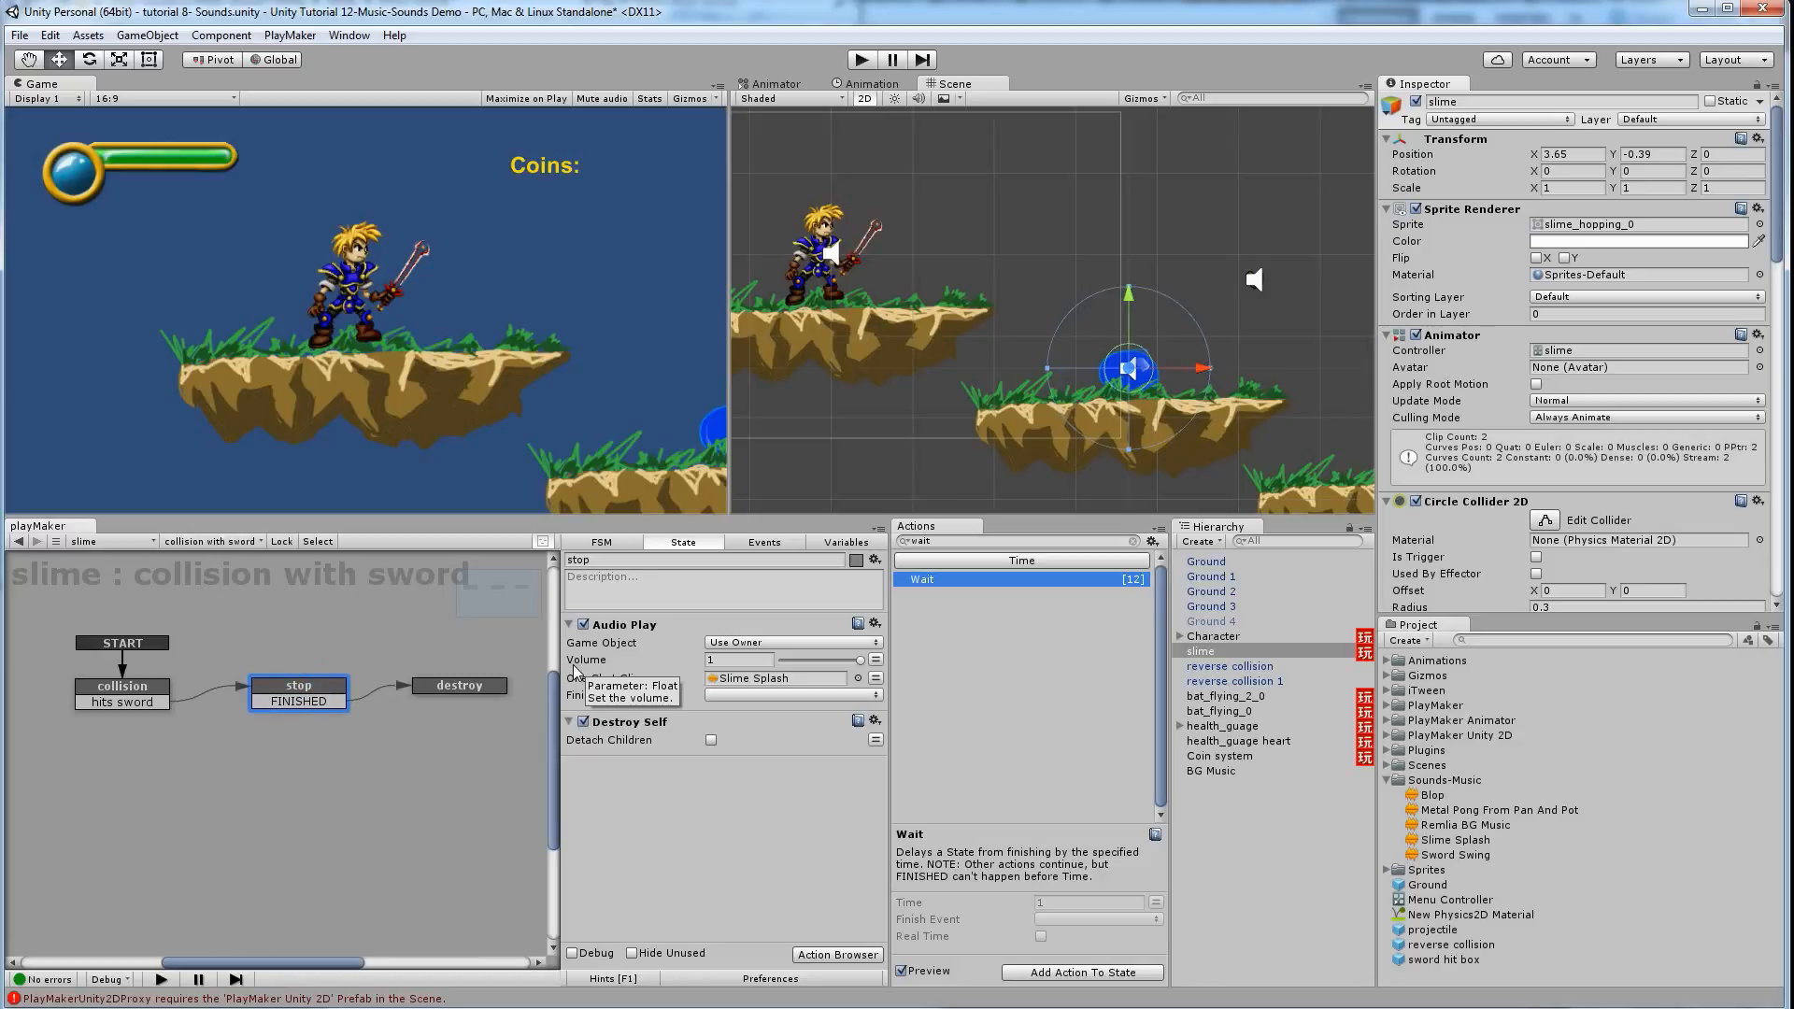
Replace the stop state's Destroy Self action with a Wait action of 0.6 and FINISHED as the finish event
right_click(630, 725)
click(671, 994)
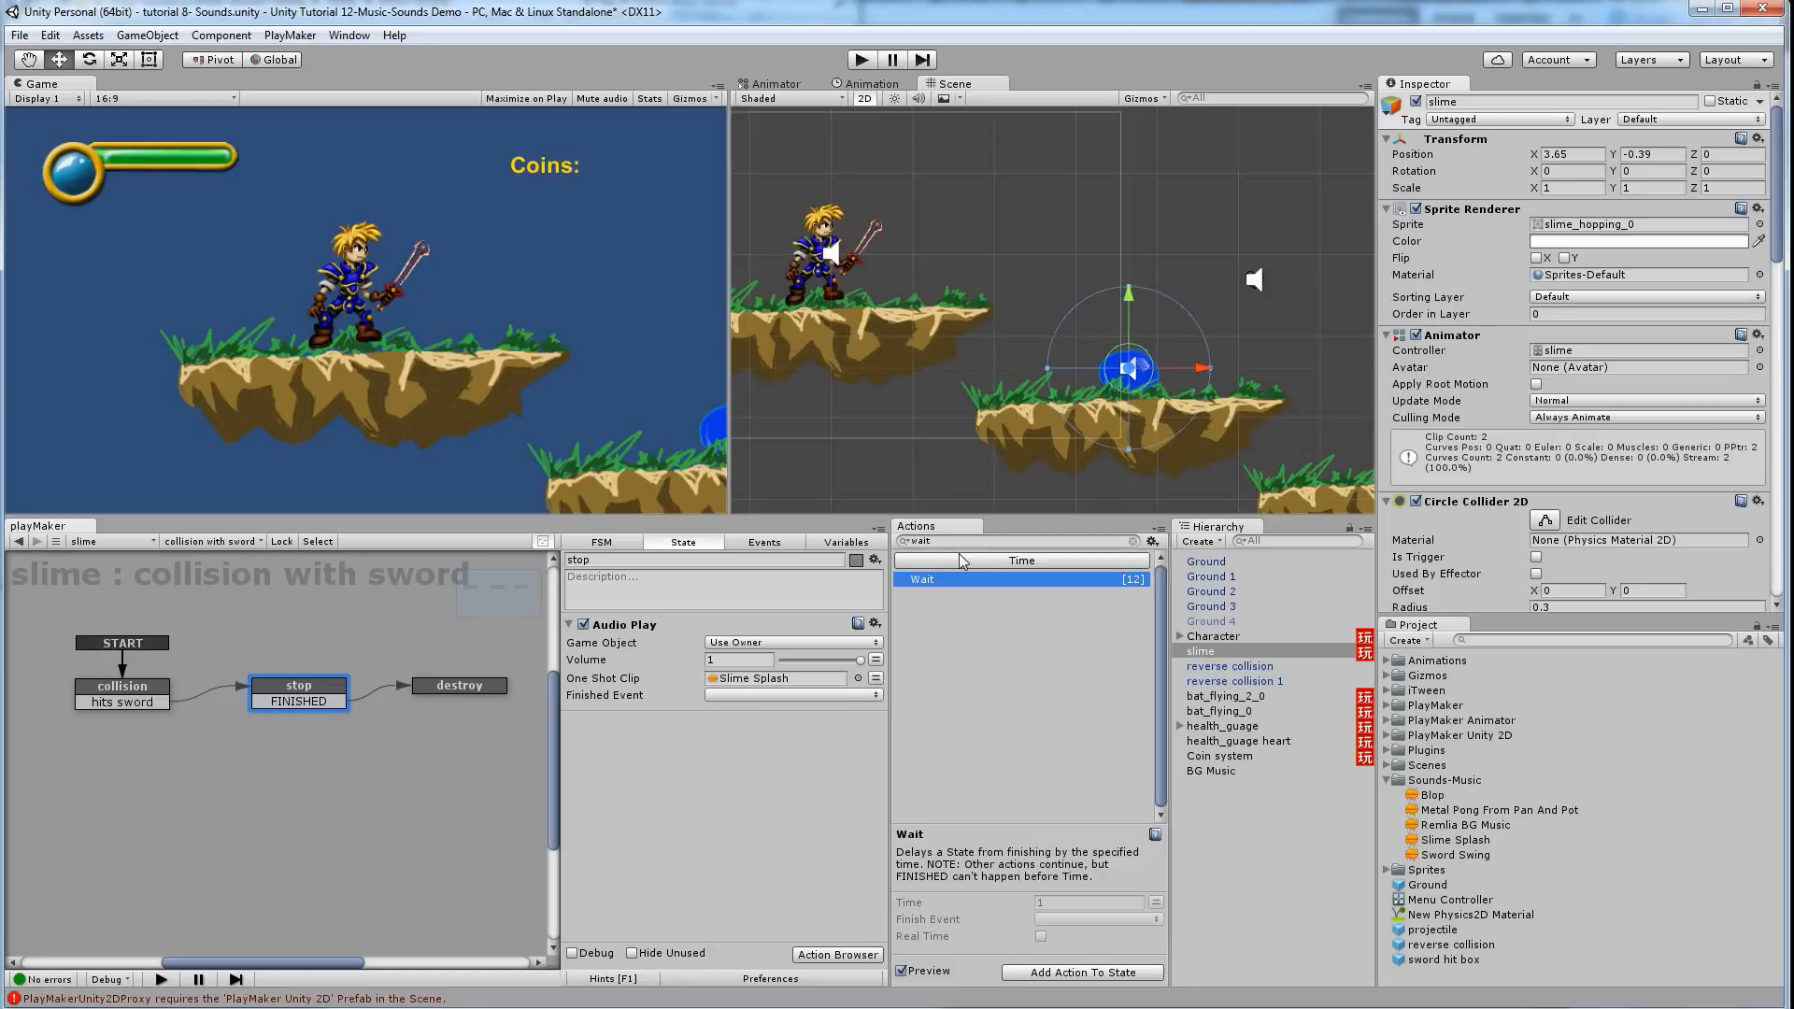
drag(975, 584, 781, 794)
click(746, 742)
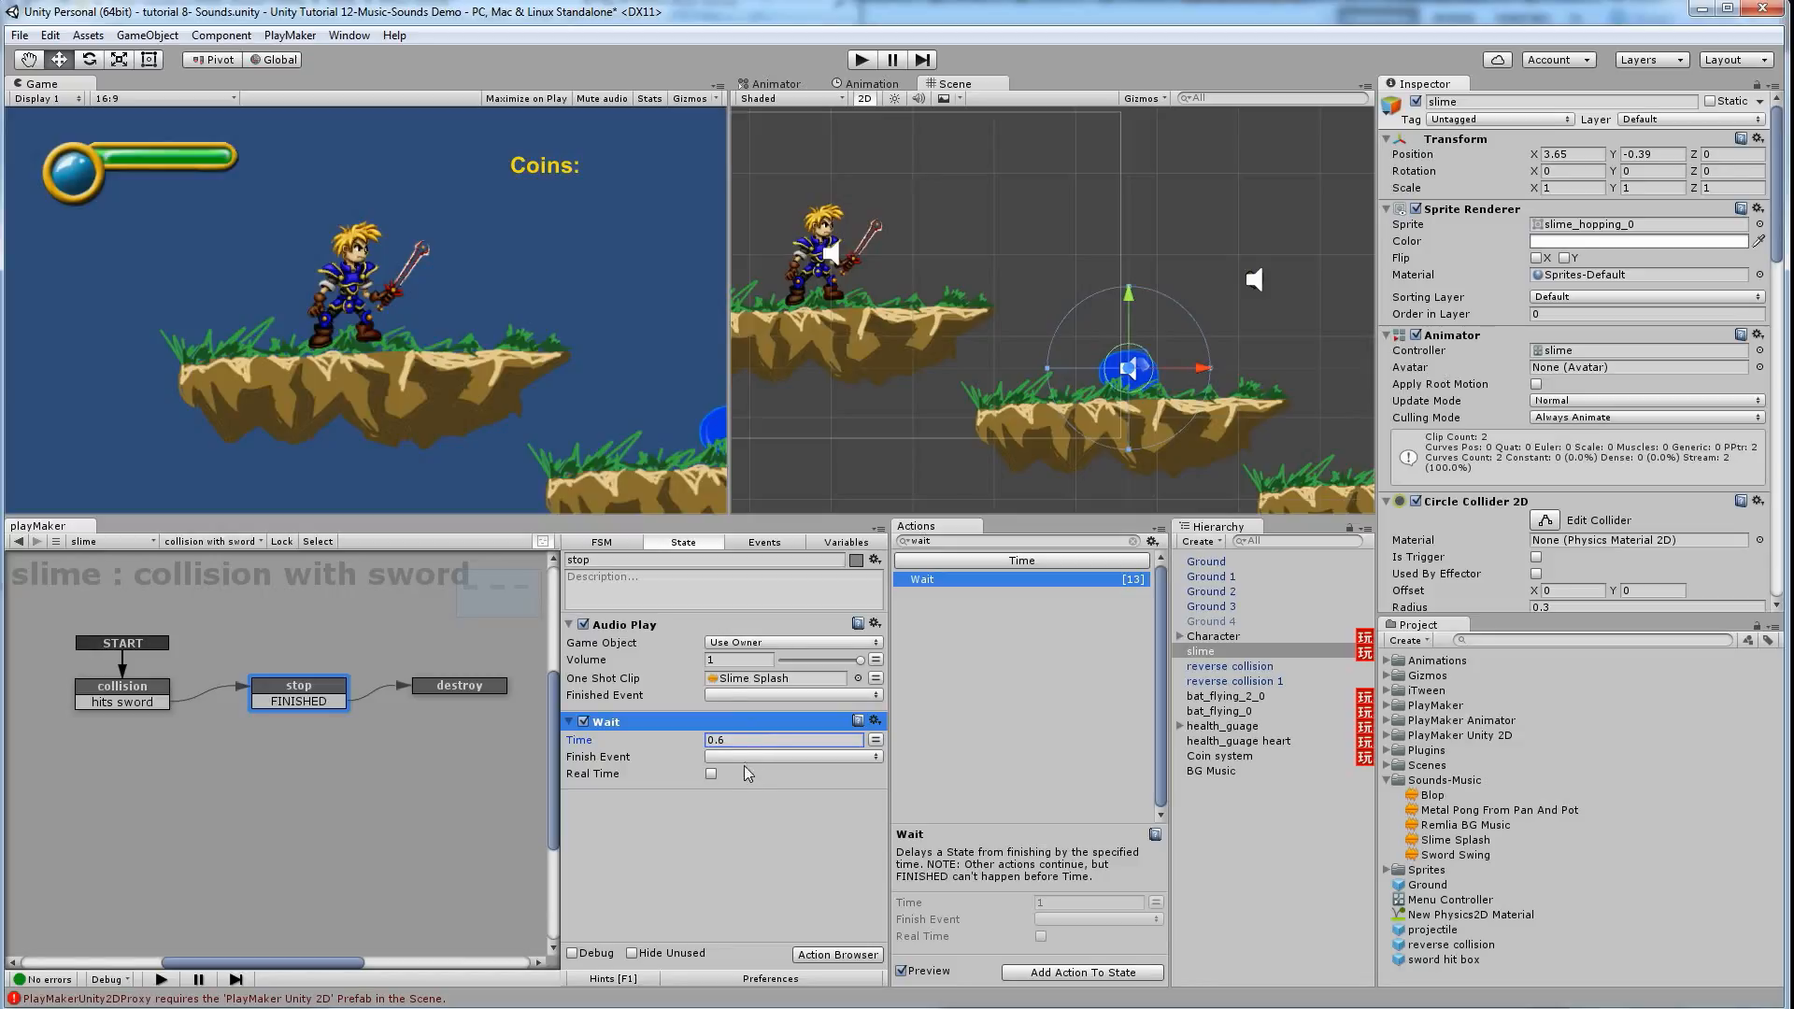
click(747, 757)
click(761, 798)
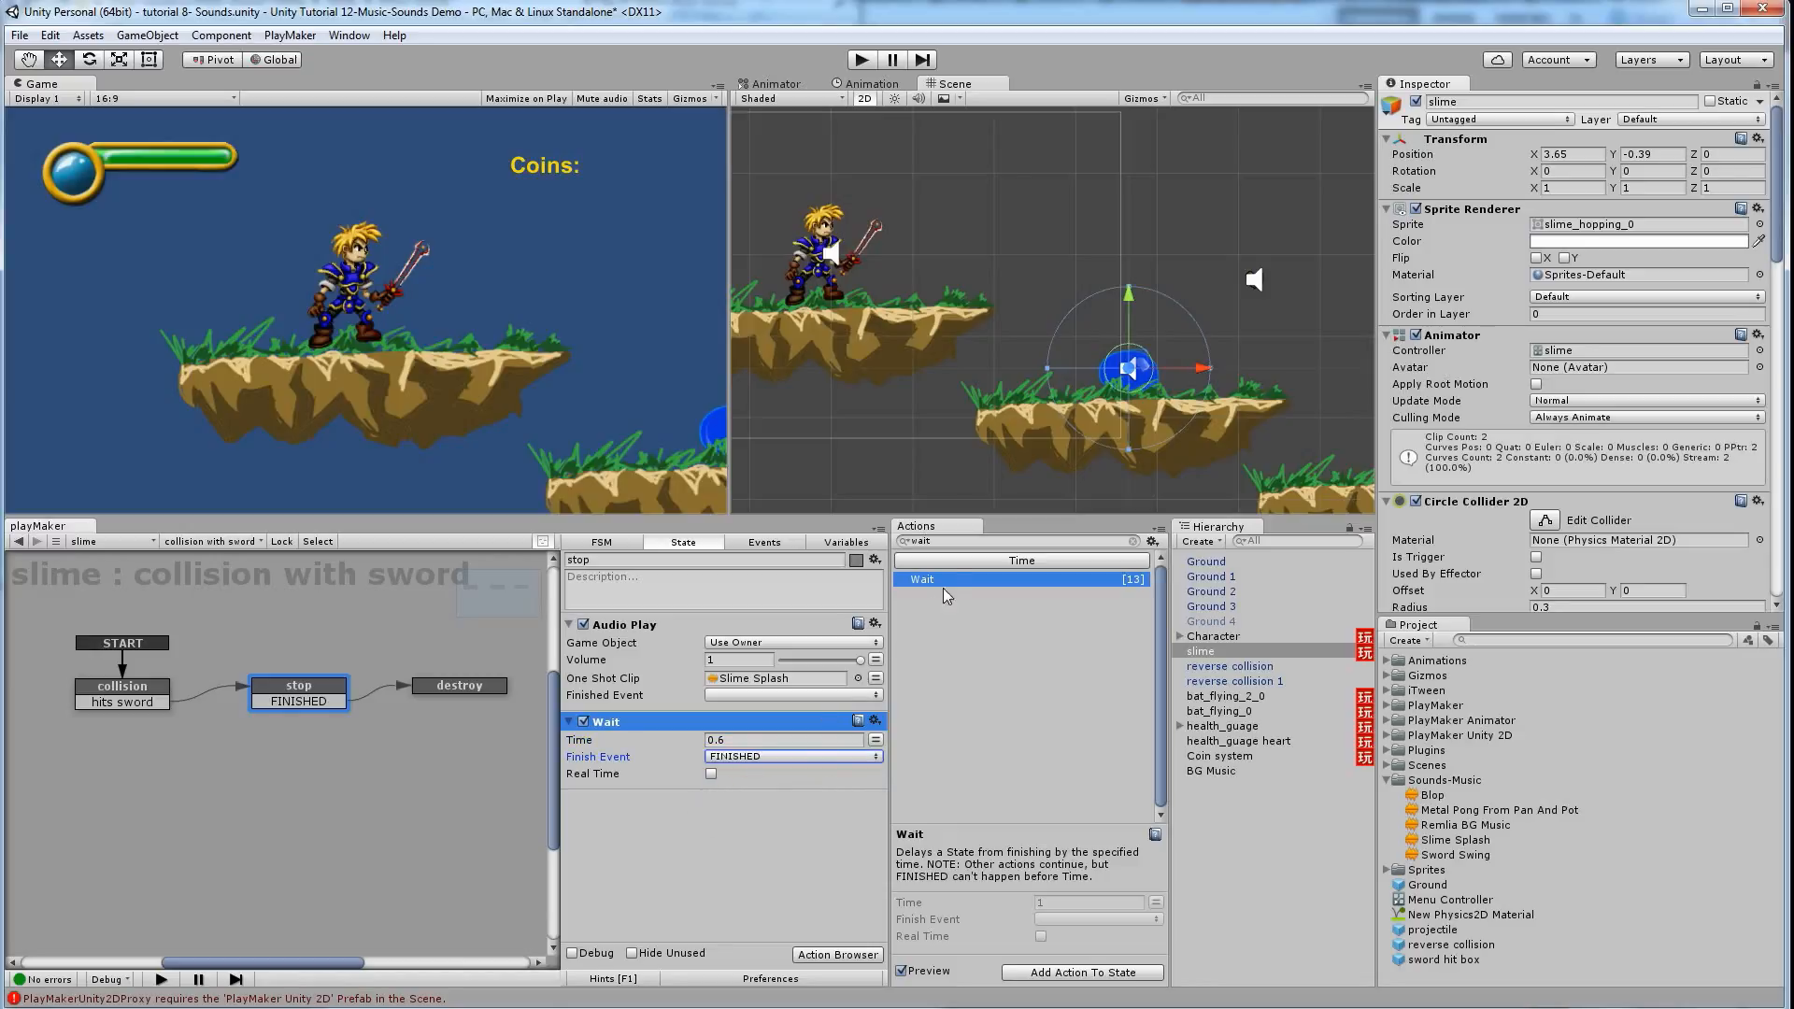
Insert a Destroy Component action between Audio Play and Wait in the stop state, with PlayMakerFSM as its component
click(955, 541)
text(des)
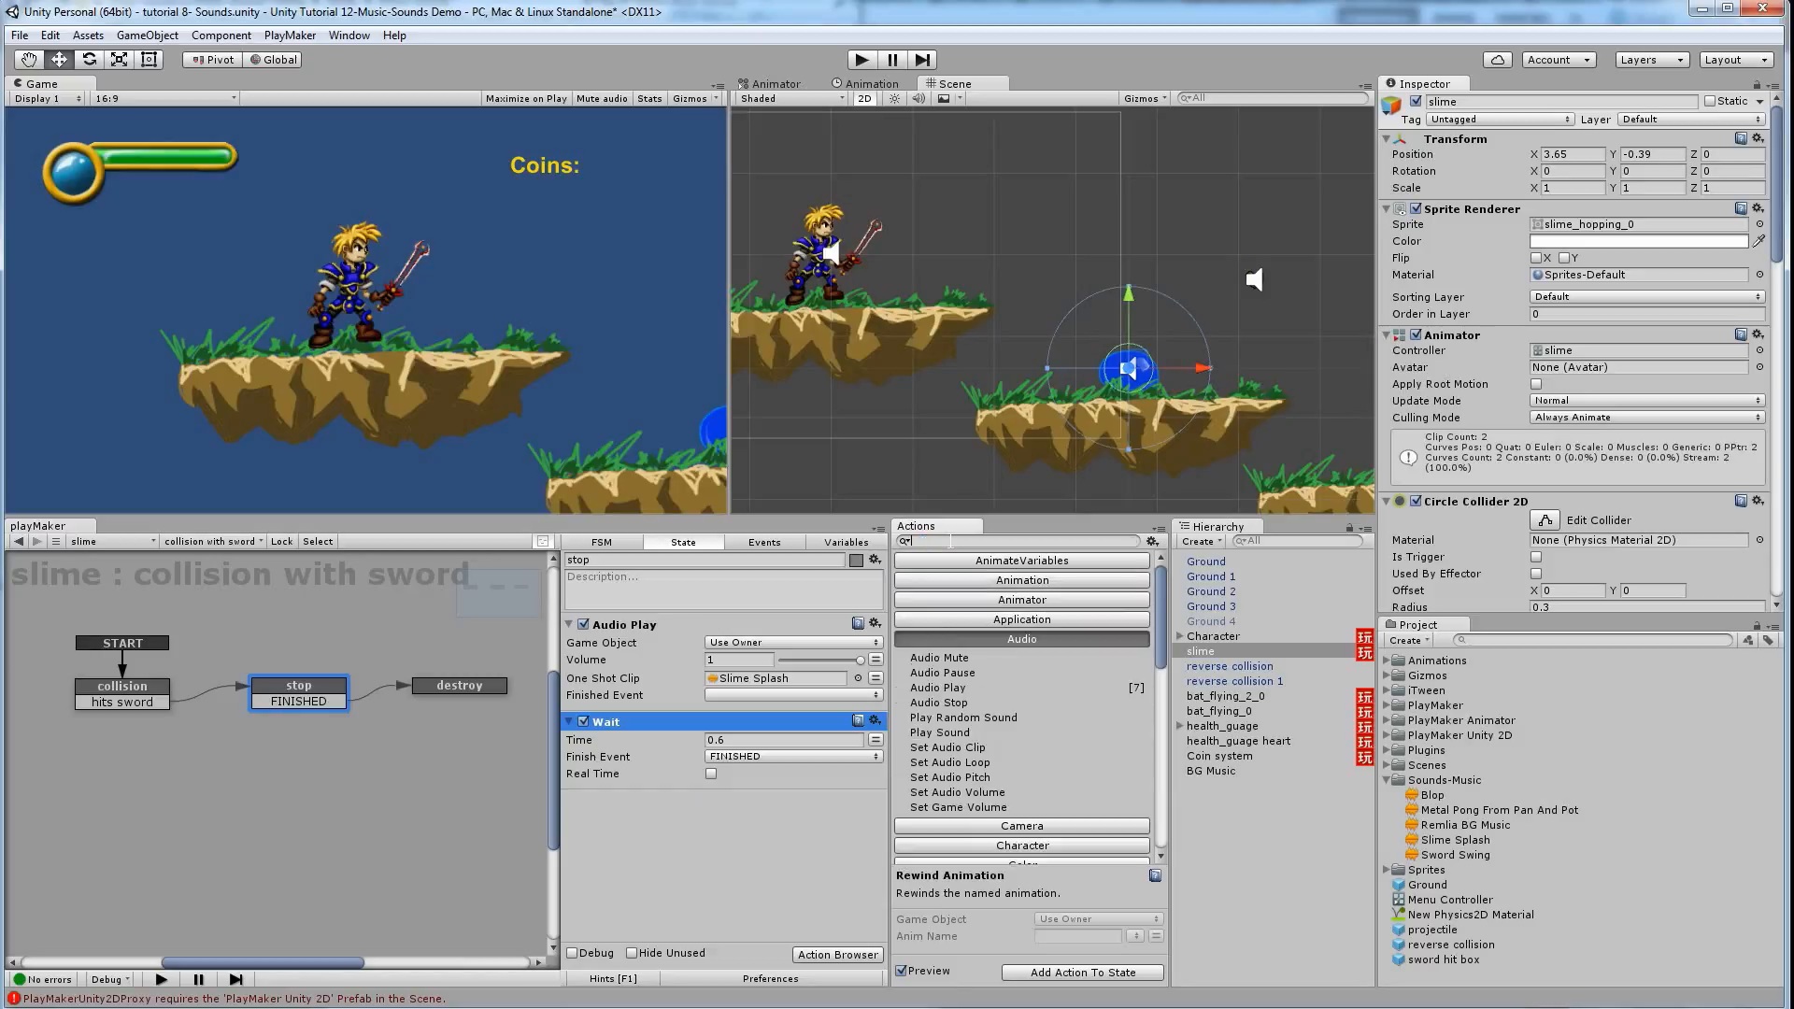
drag(964, 579, 788, 715)
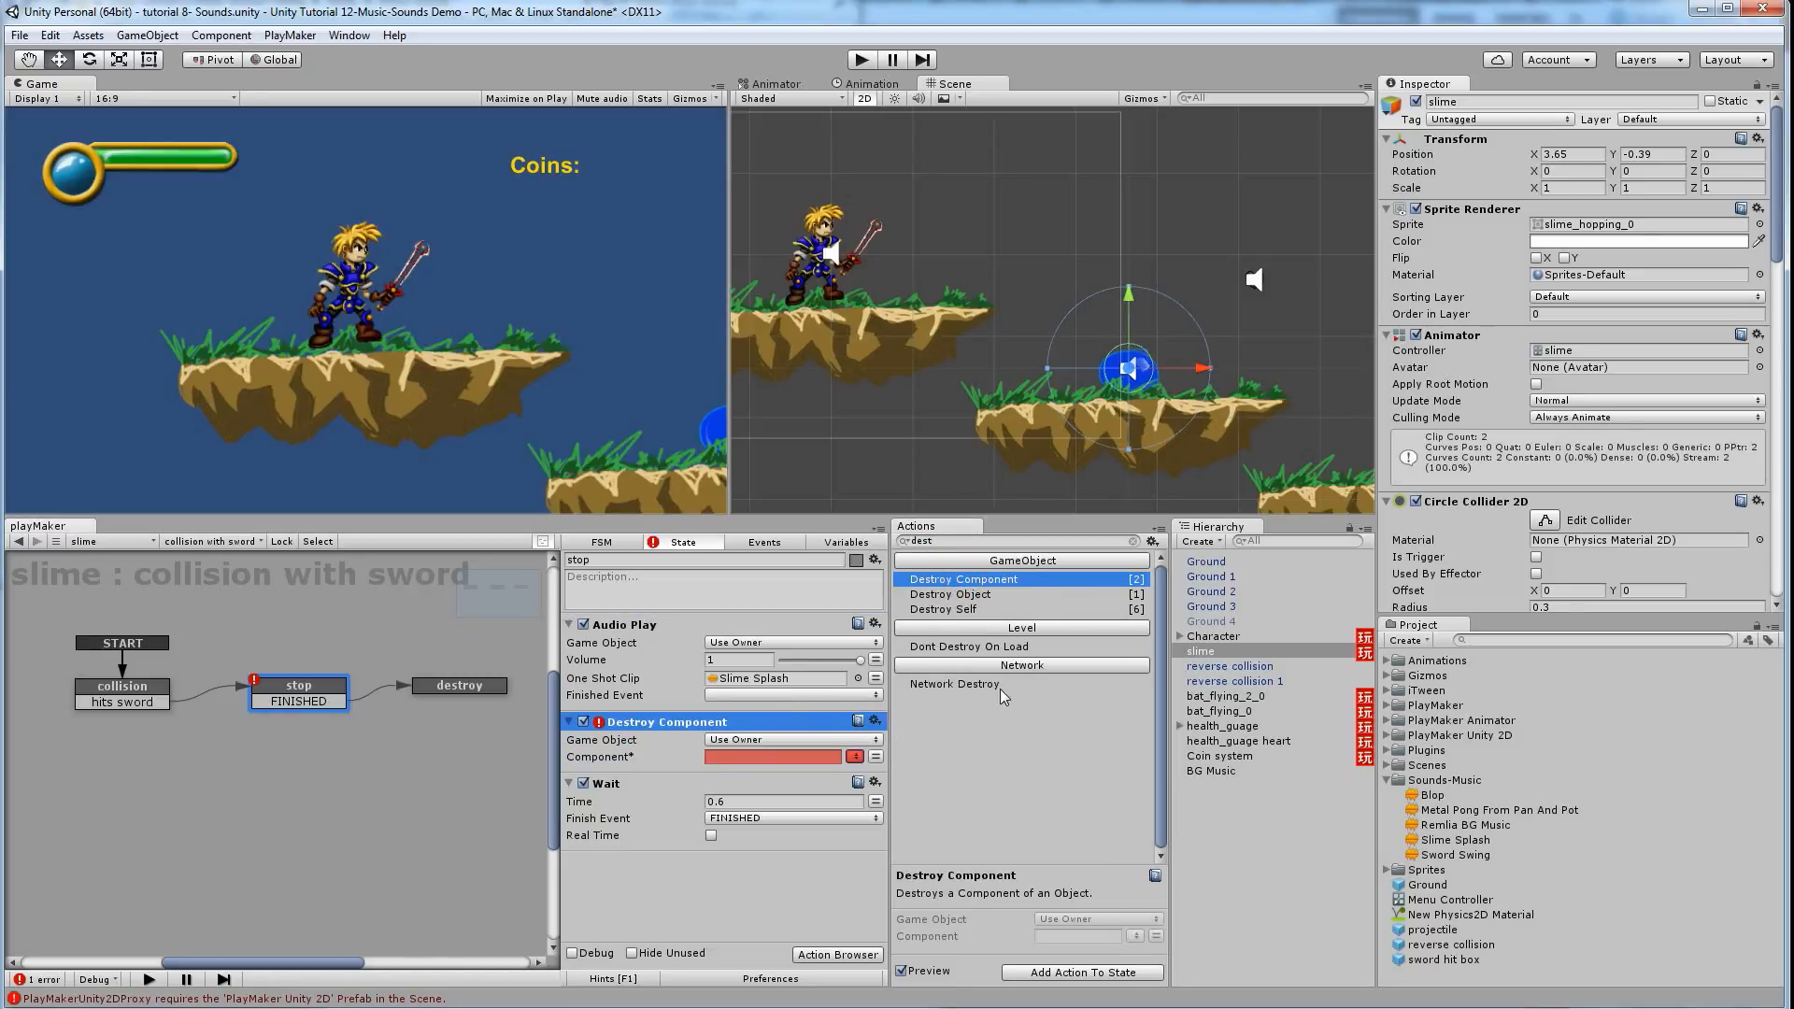
click(854, 757)
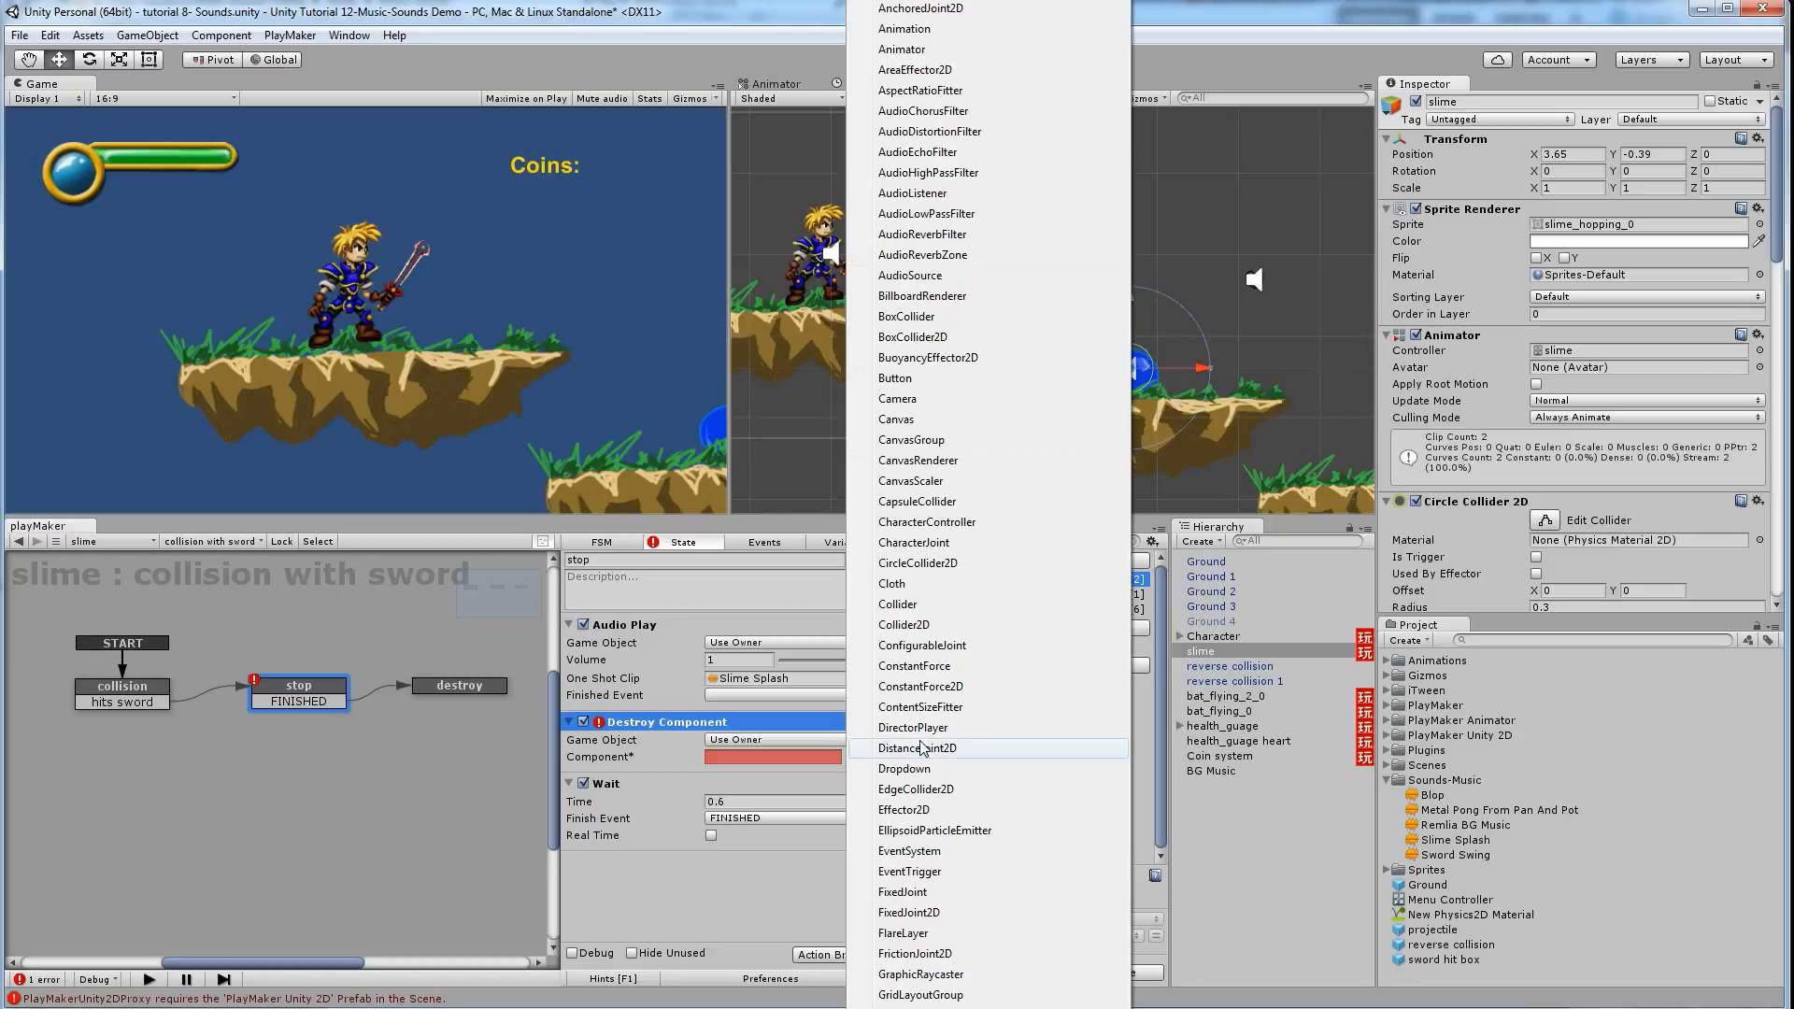
scroll(988, 505, down, 5)
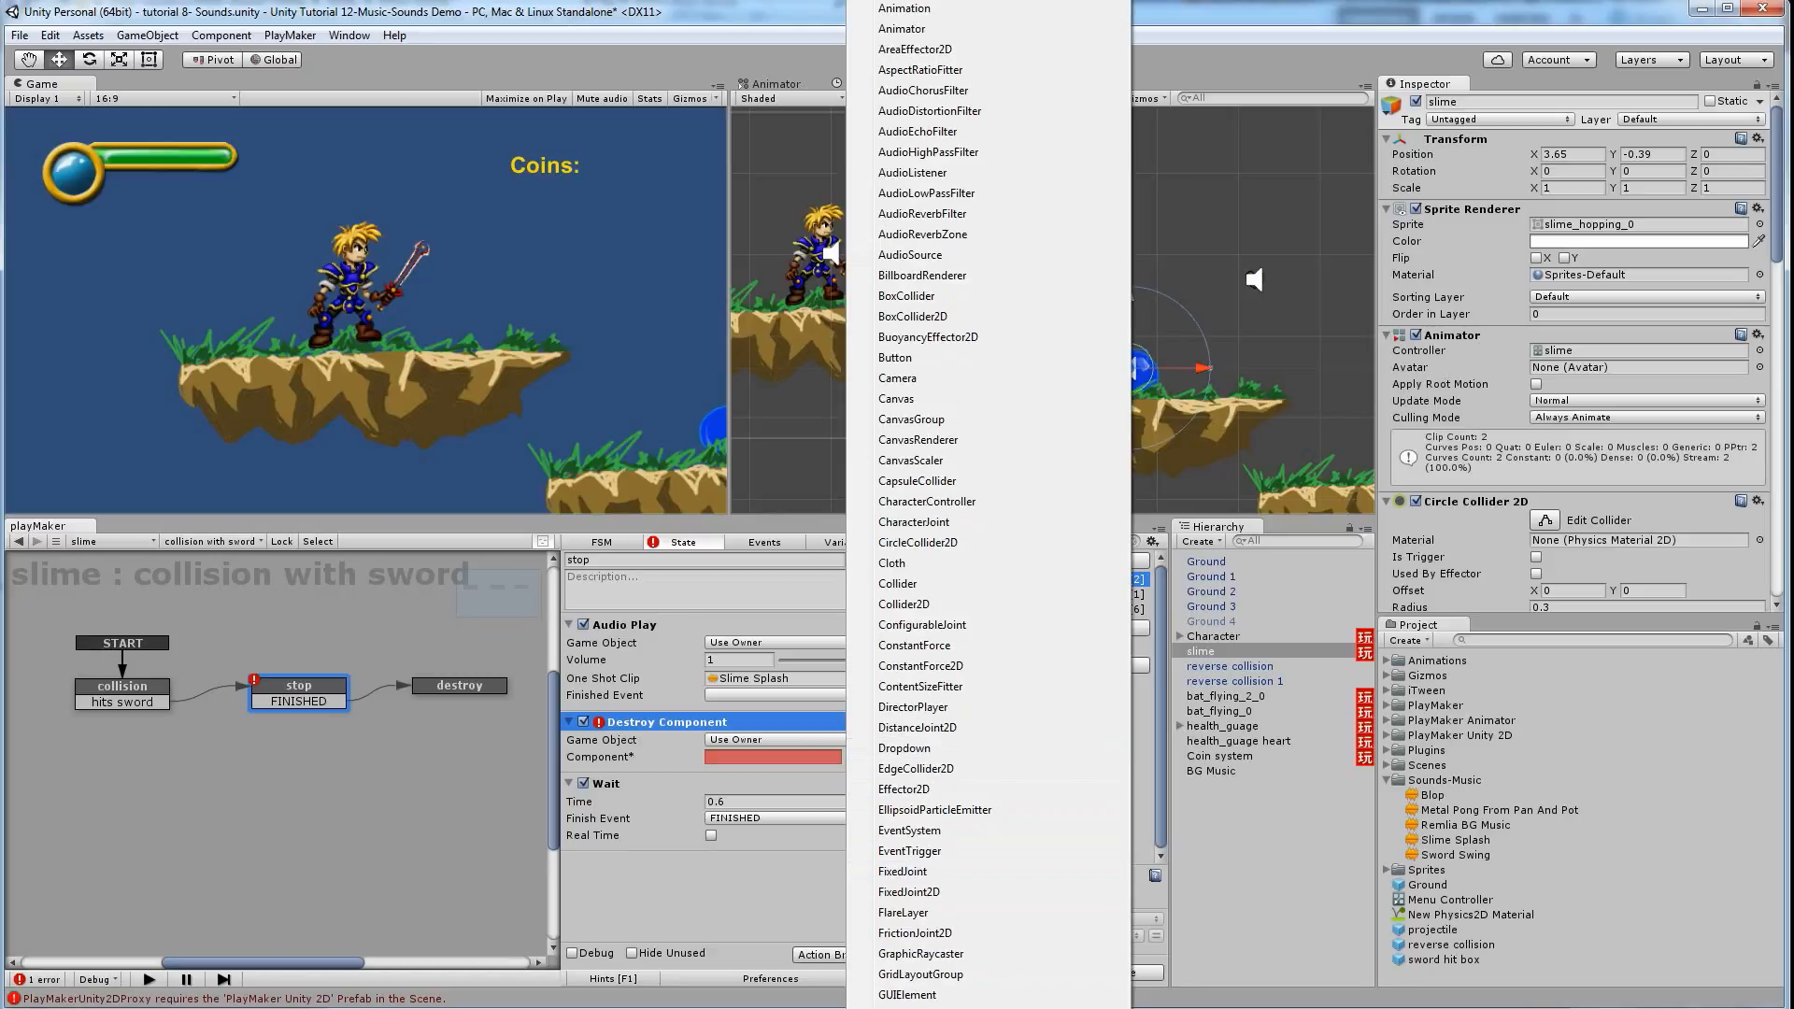
scroll(989, 505, down, 6)
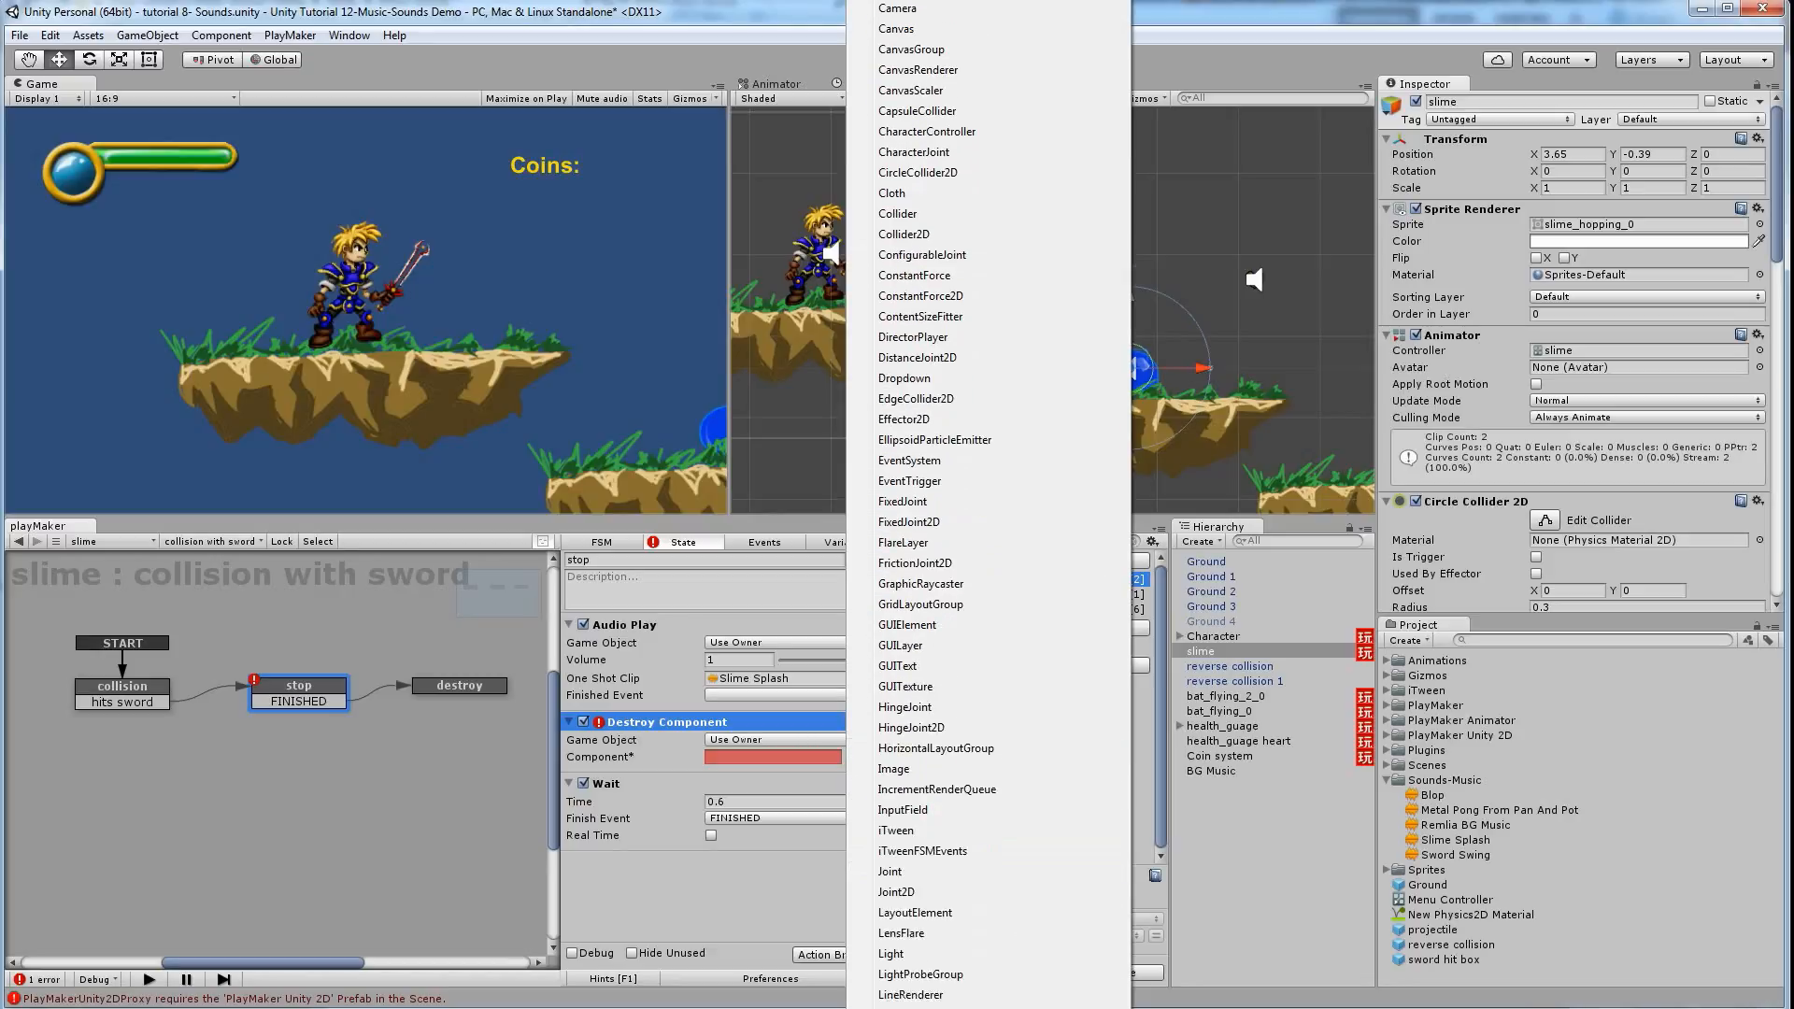
scroll(989, 505, down, 5)
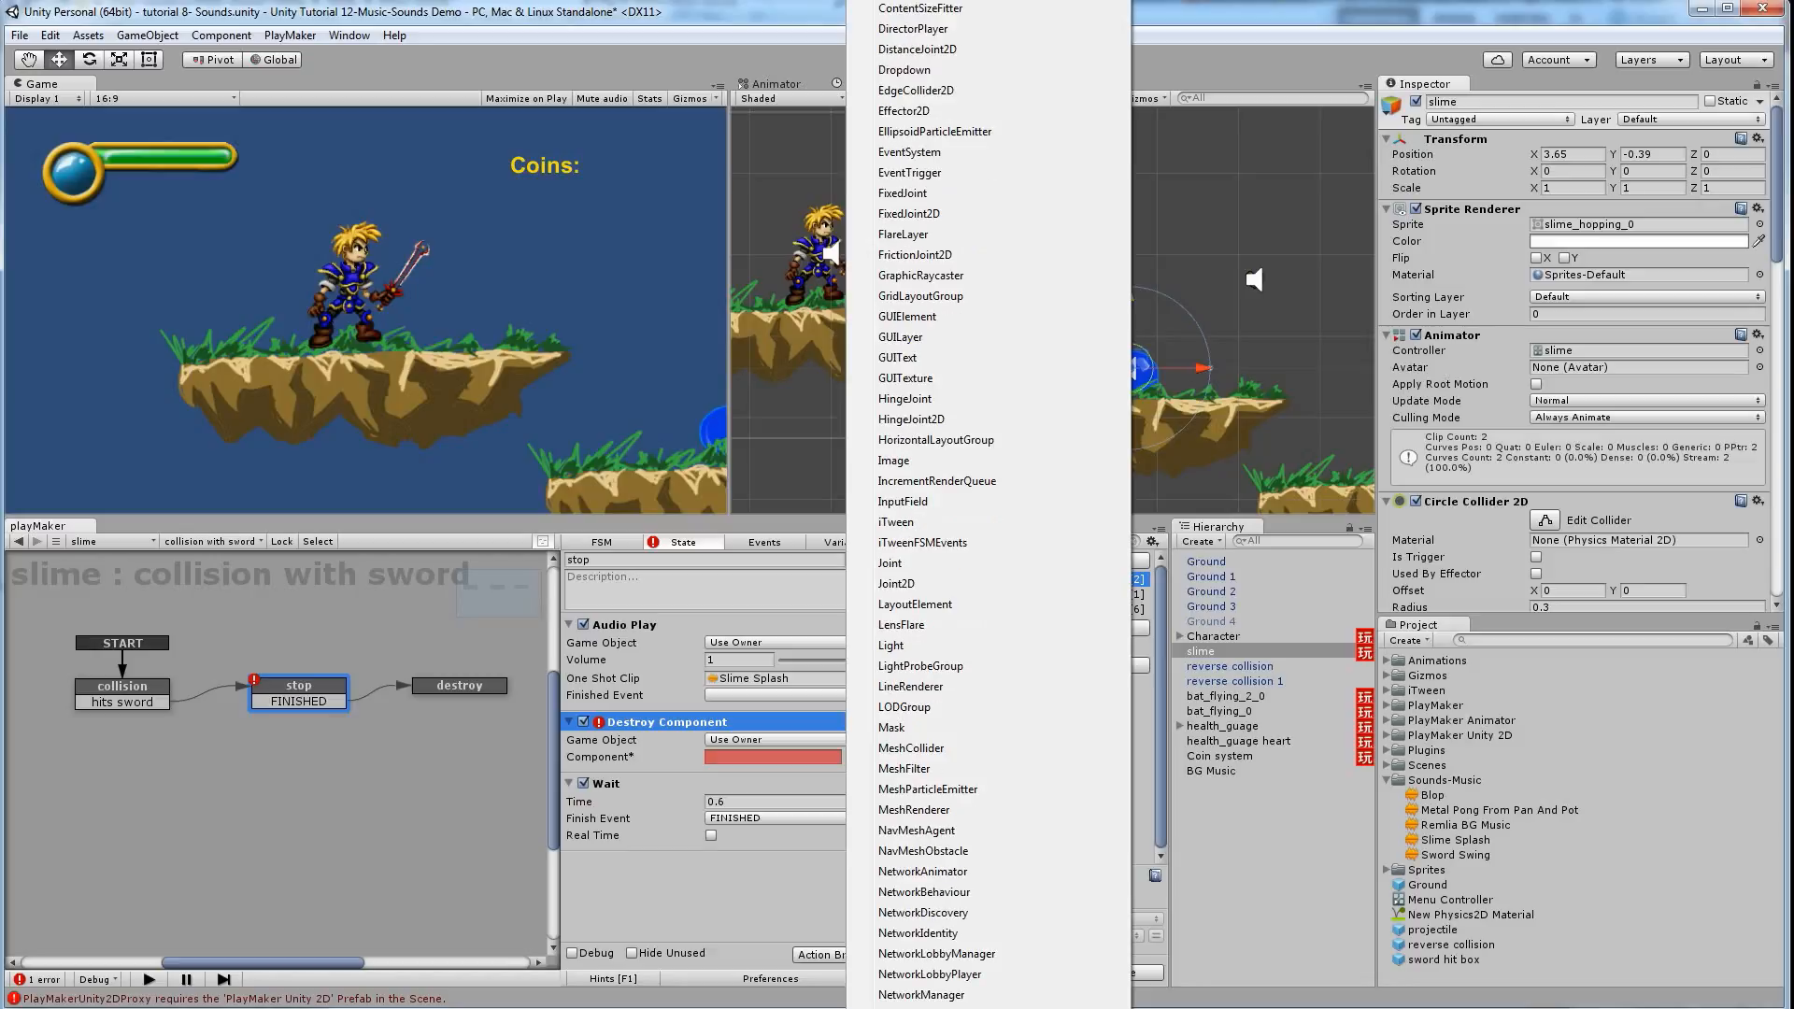
scroll(988, 504, down, 6)
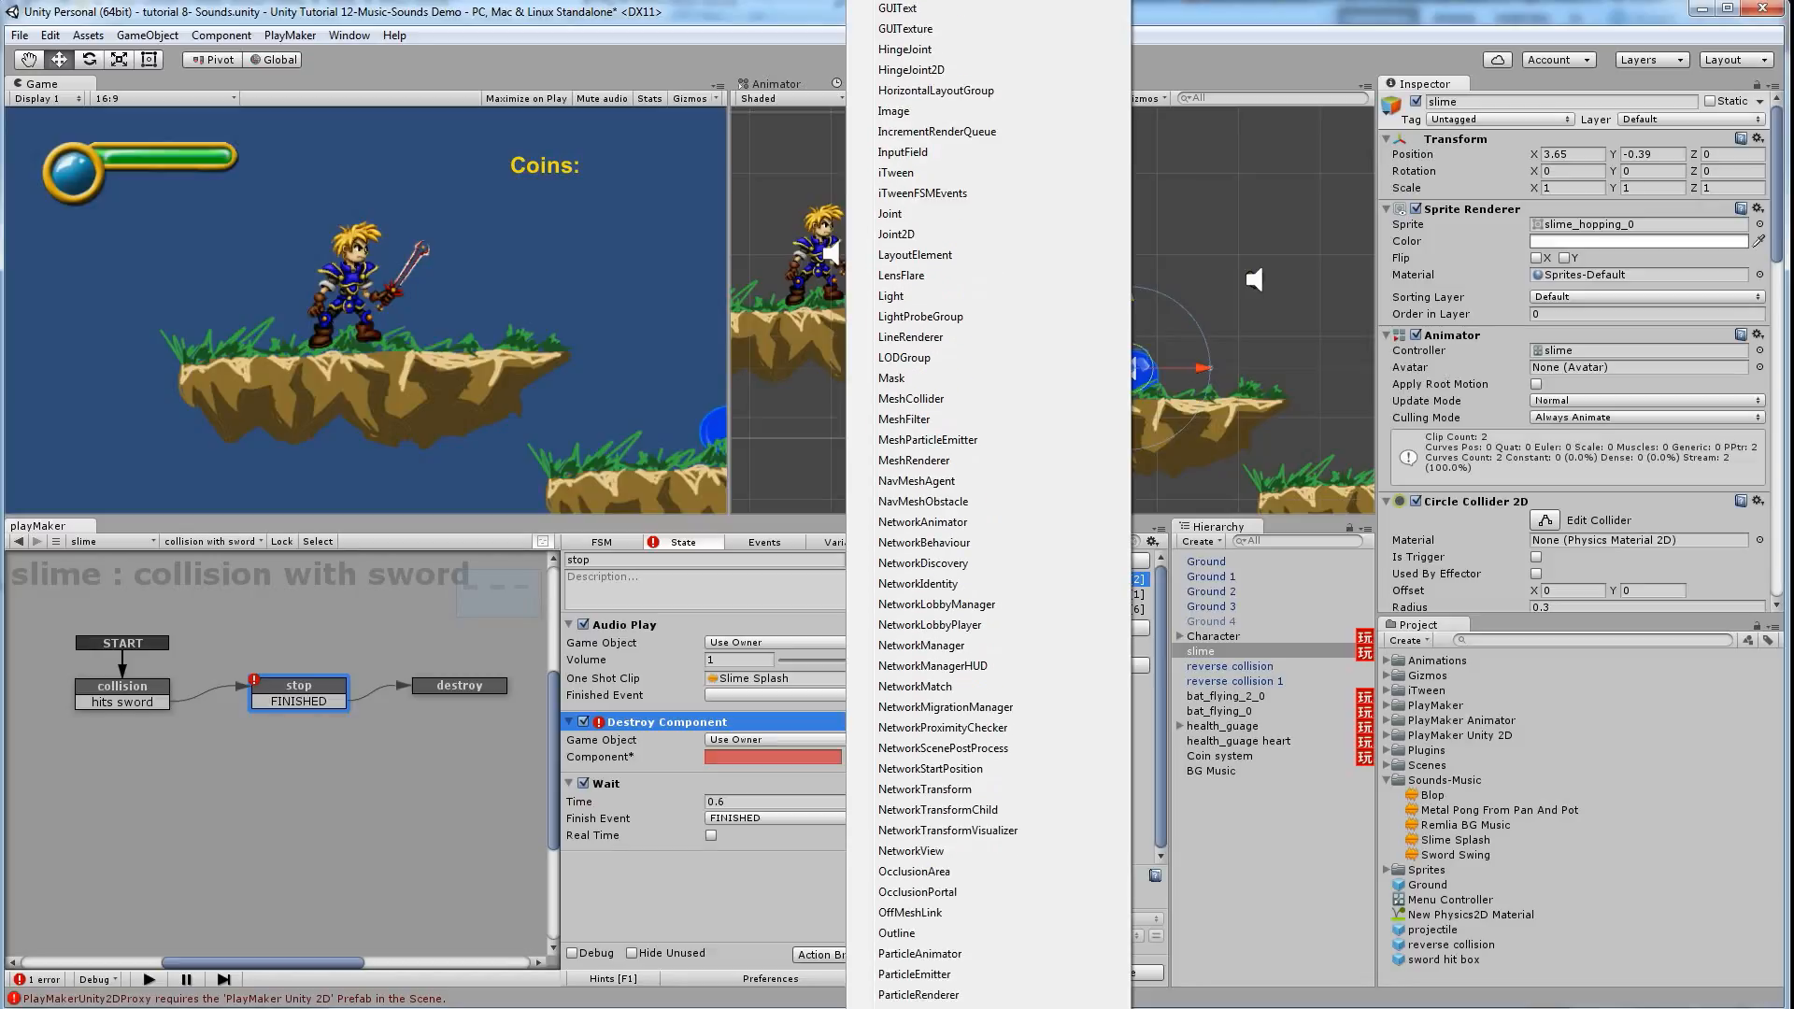
scroll(925, 920, down, 1)
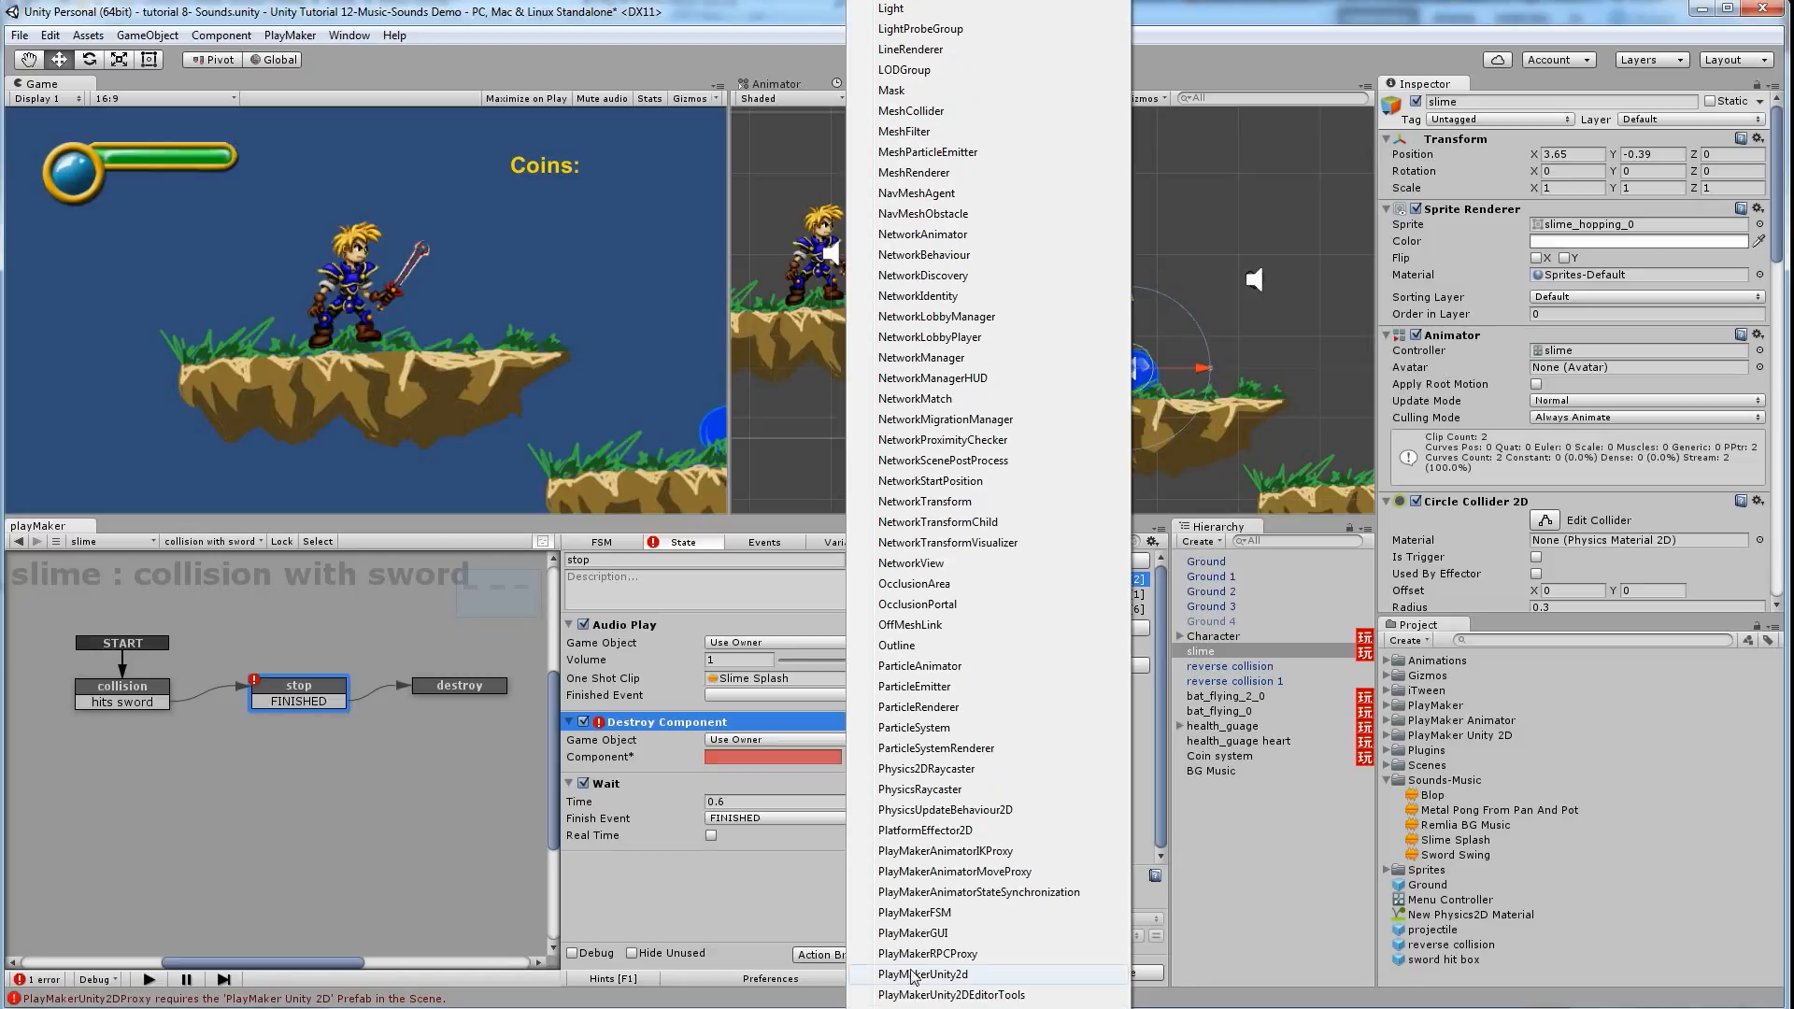
click(925, 918)
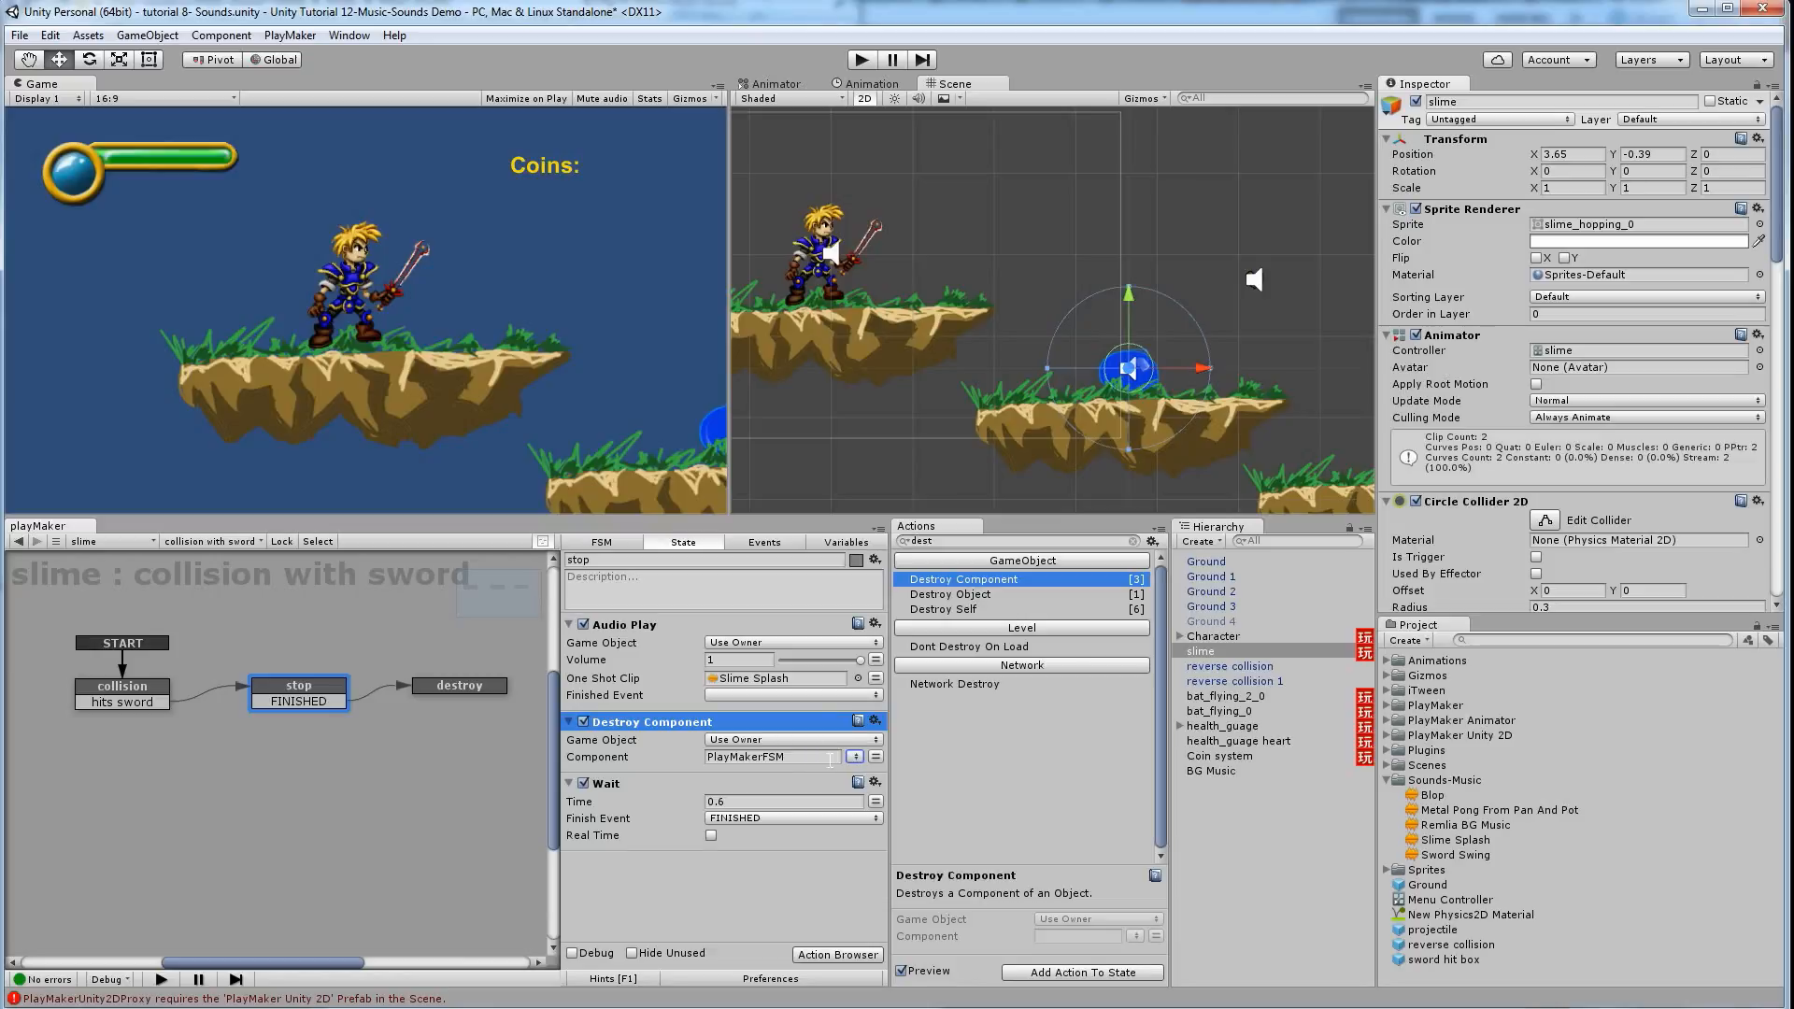
Insert another Destroy Component action directly after Audio Play in the stop state, with Collider2D as its component
scroll(1562, 348, down, 3)
scroll(1562, 348, down, 5)
scroll(1552, 477, down, 9)
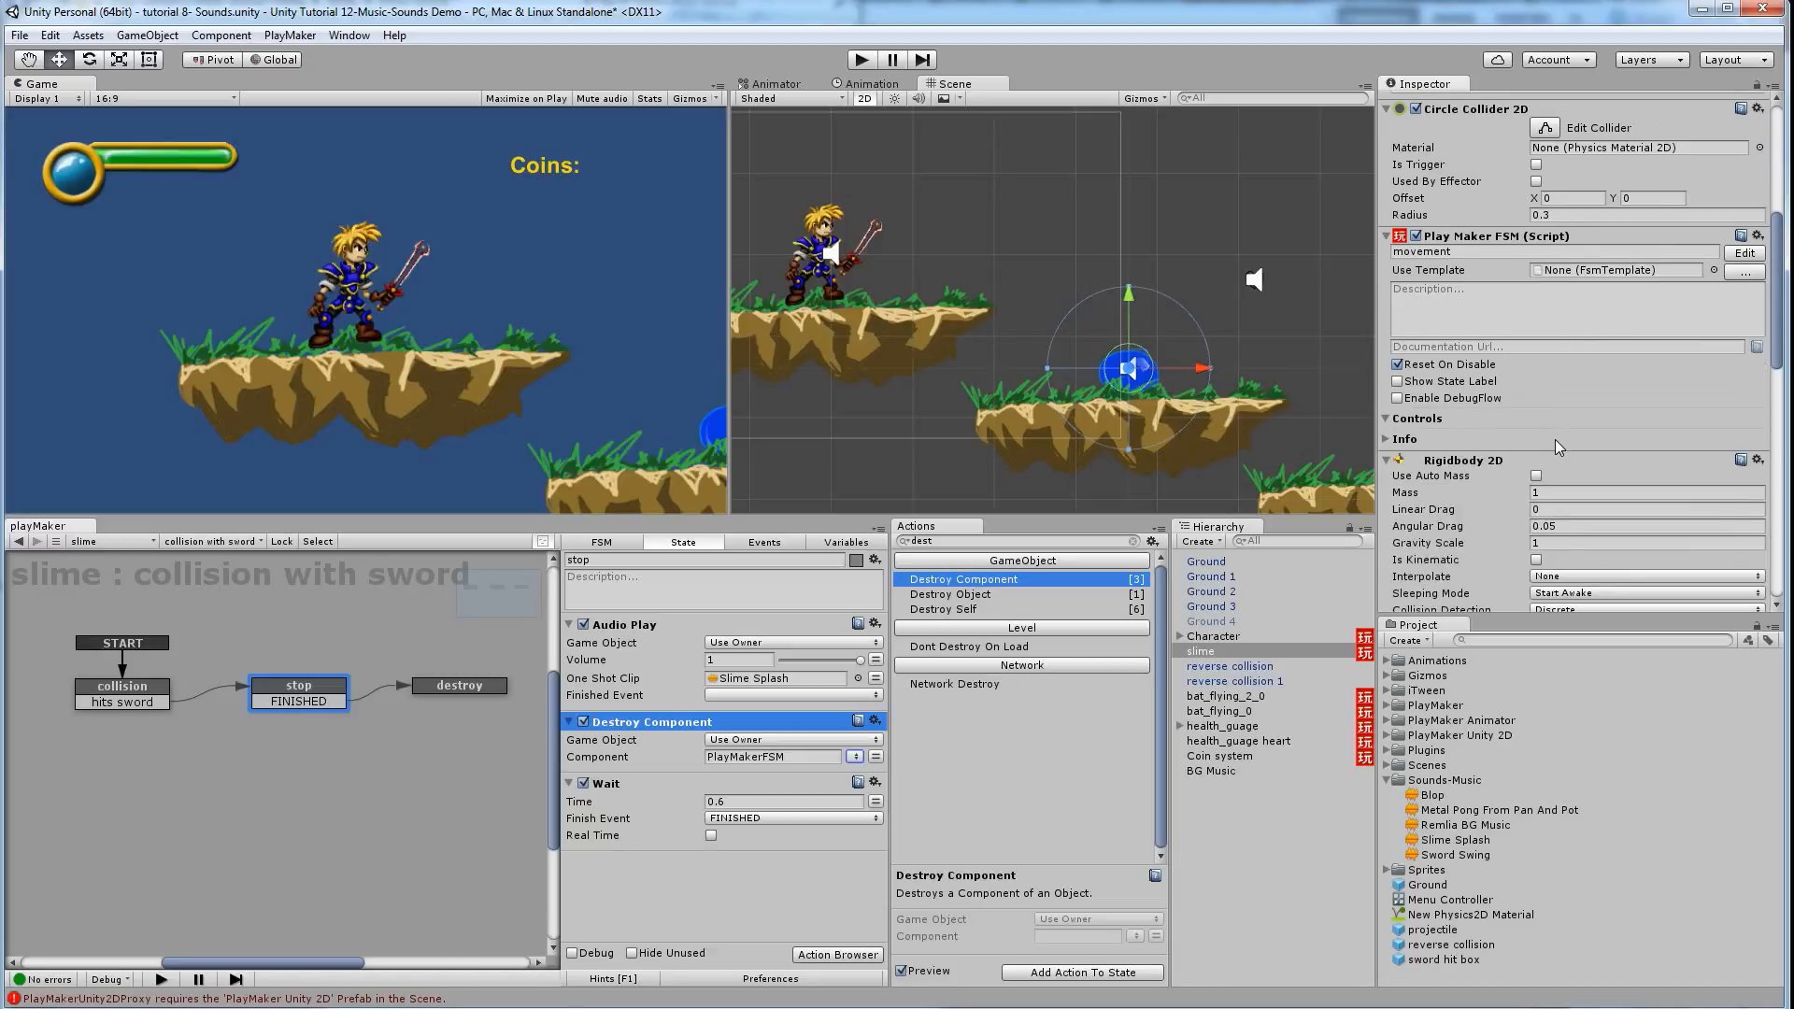
scroll(1555, 443, up, 6)
drag(971, 584, 803, 738)
click(854, 757)
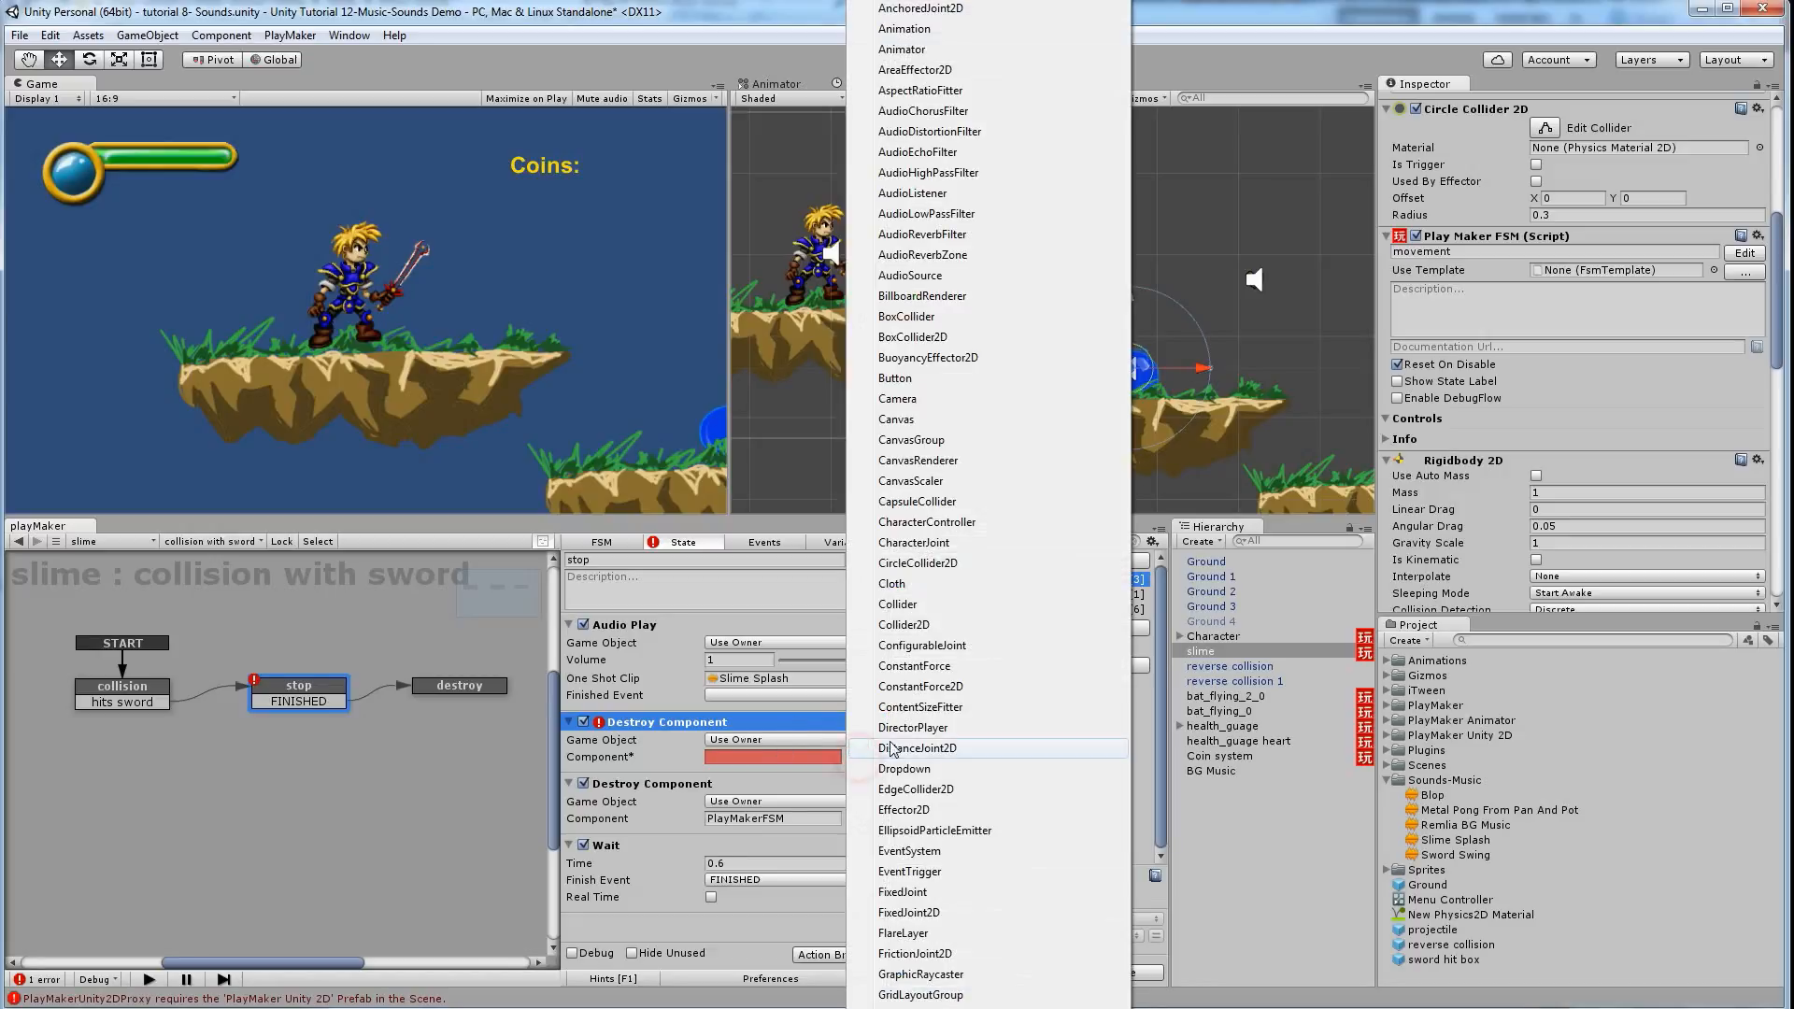
click(899, 626)
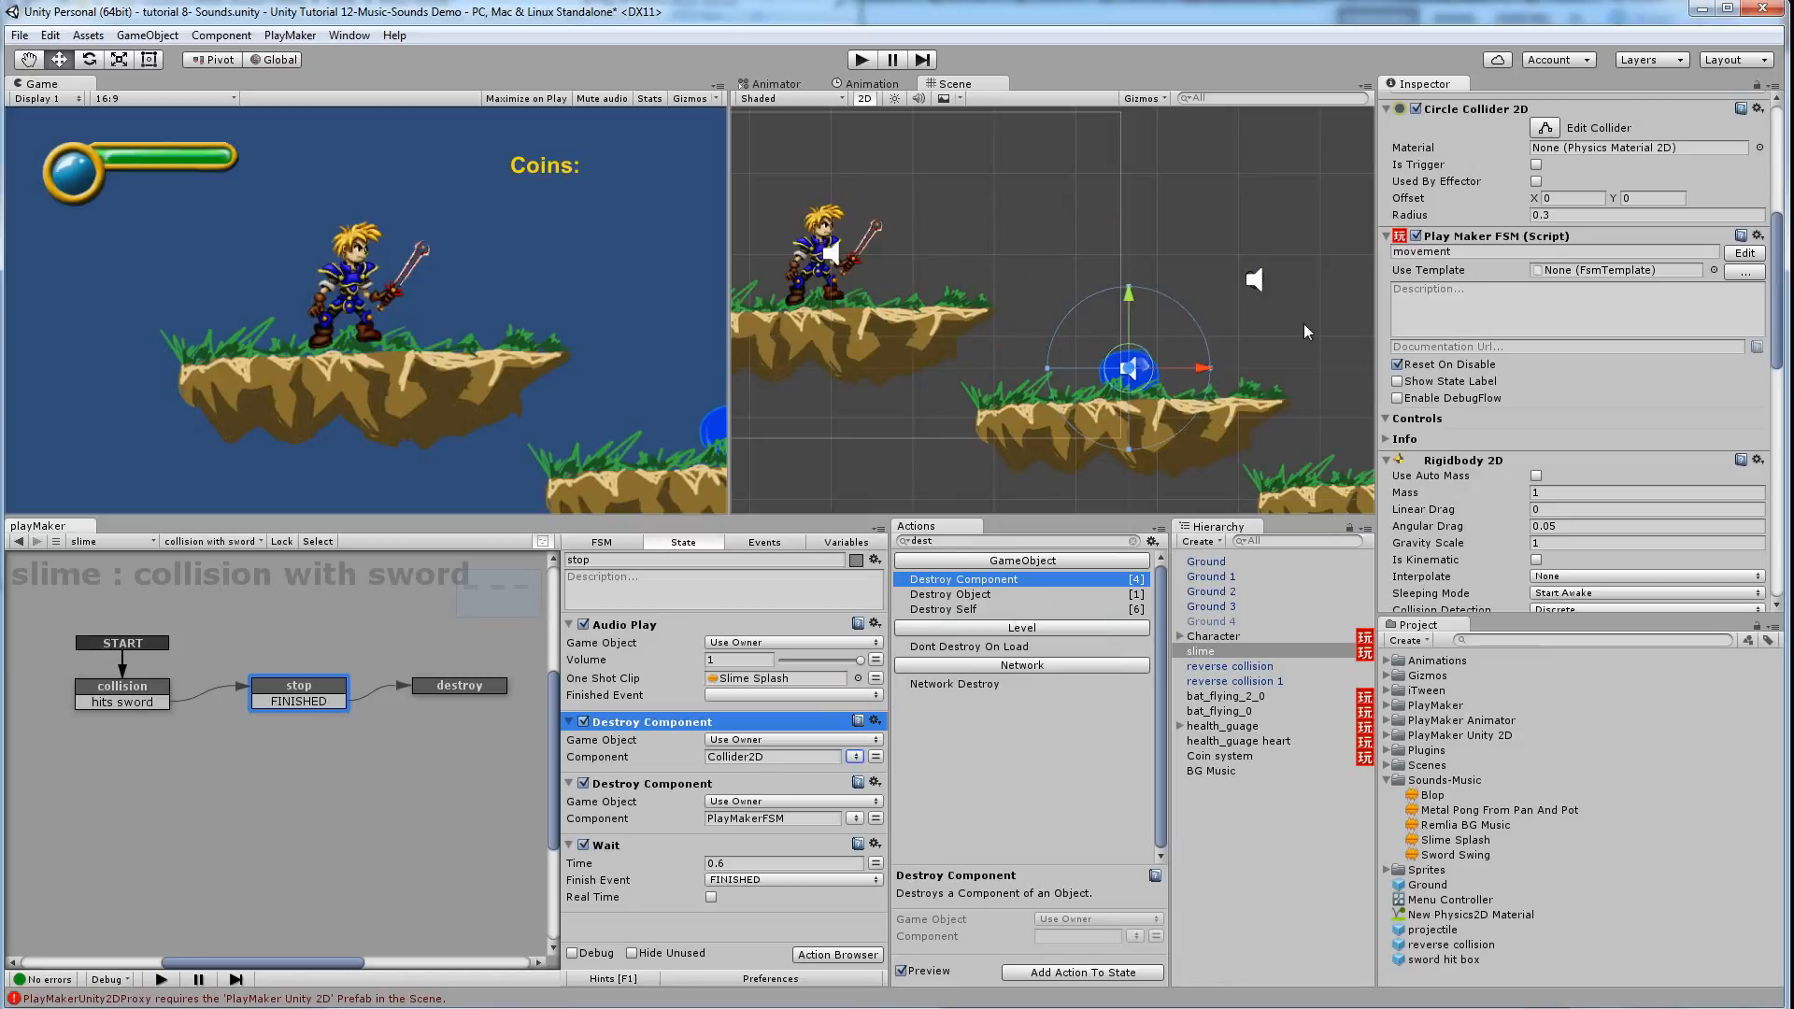
Review the slime's components, then playtest hitting the slime with the sword and stop the game
scroll(1494, 357, down, 5)
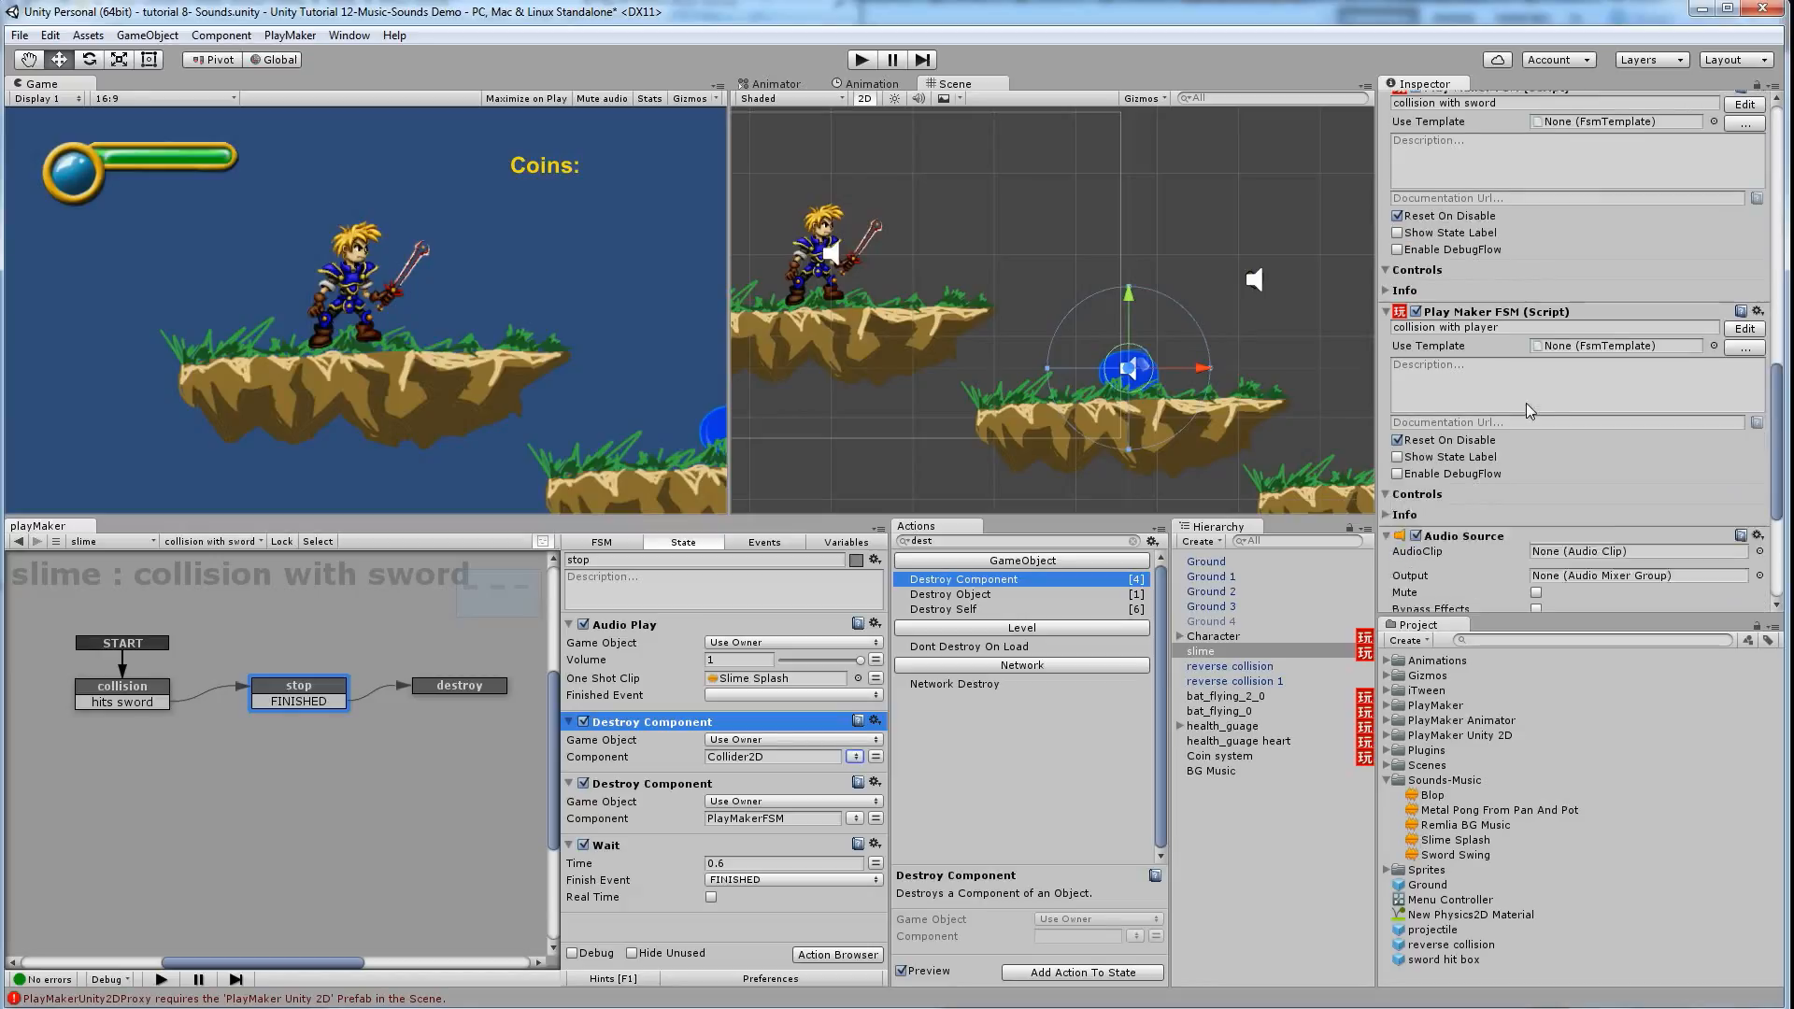
scroll(1495, 365, up, 5)
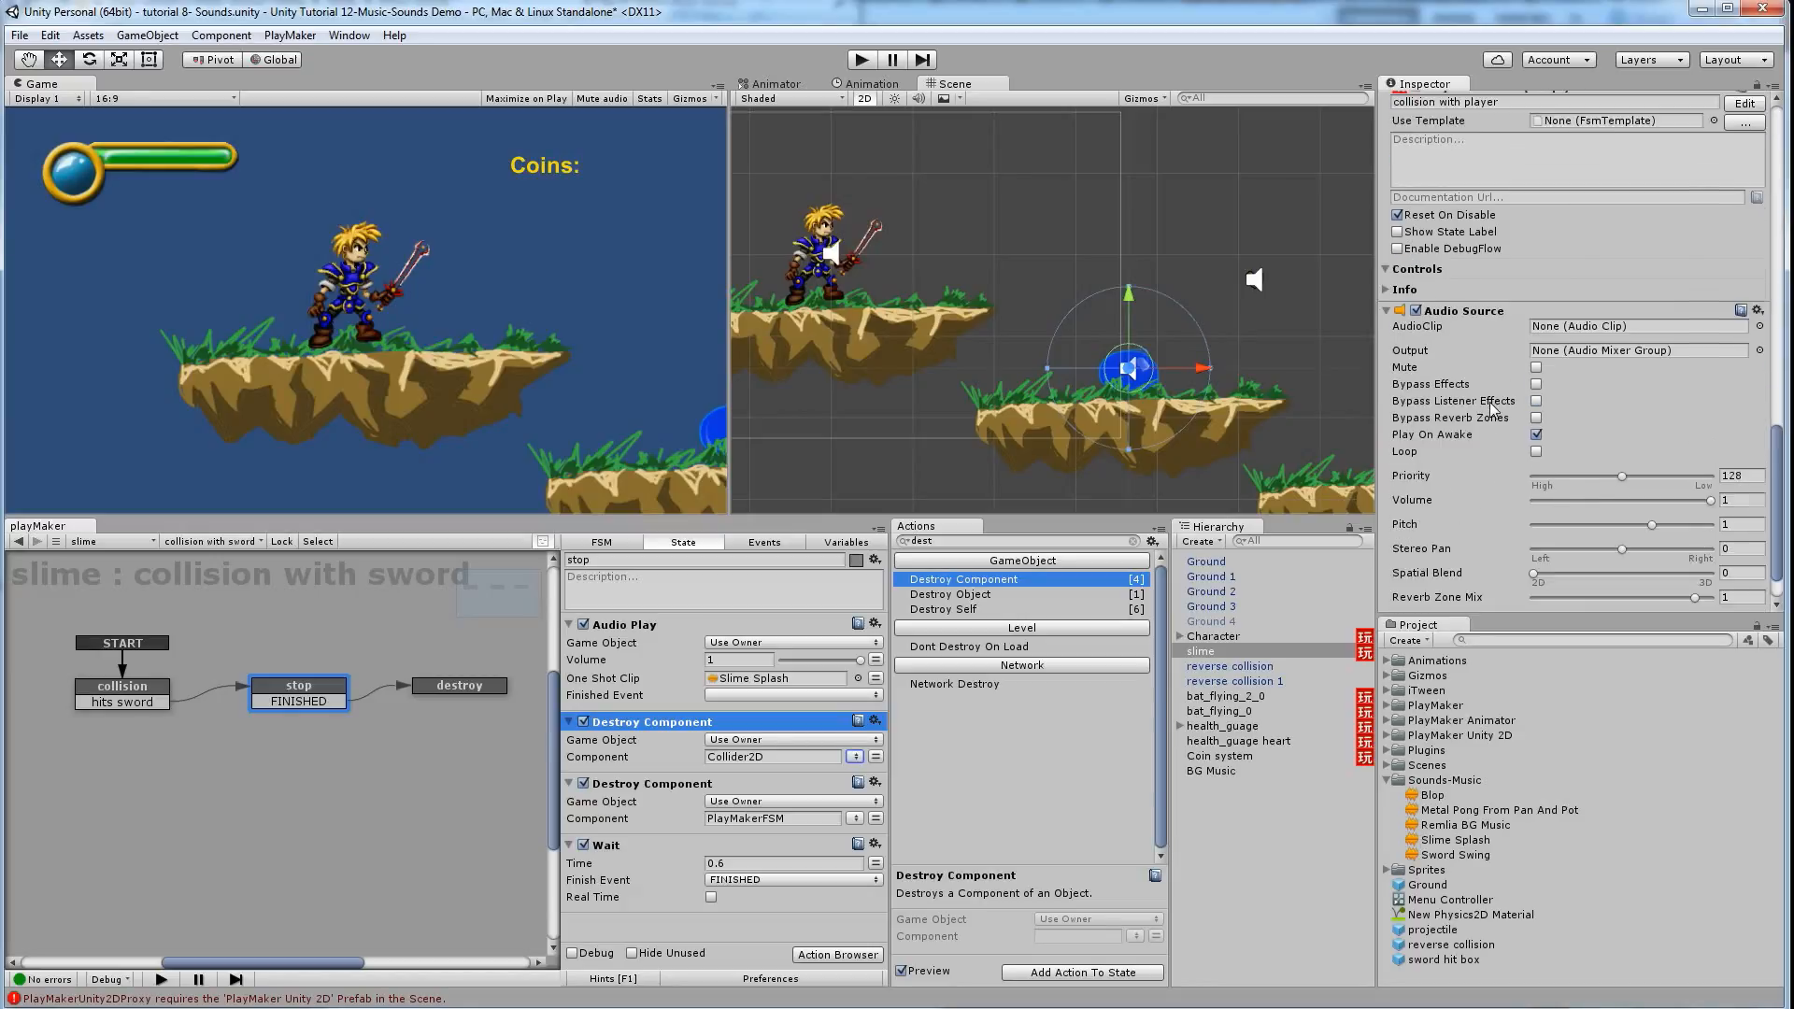
scroll(1488, 400, up, 8)
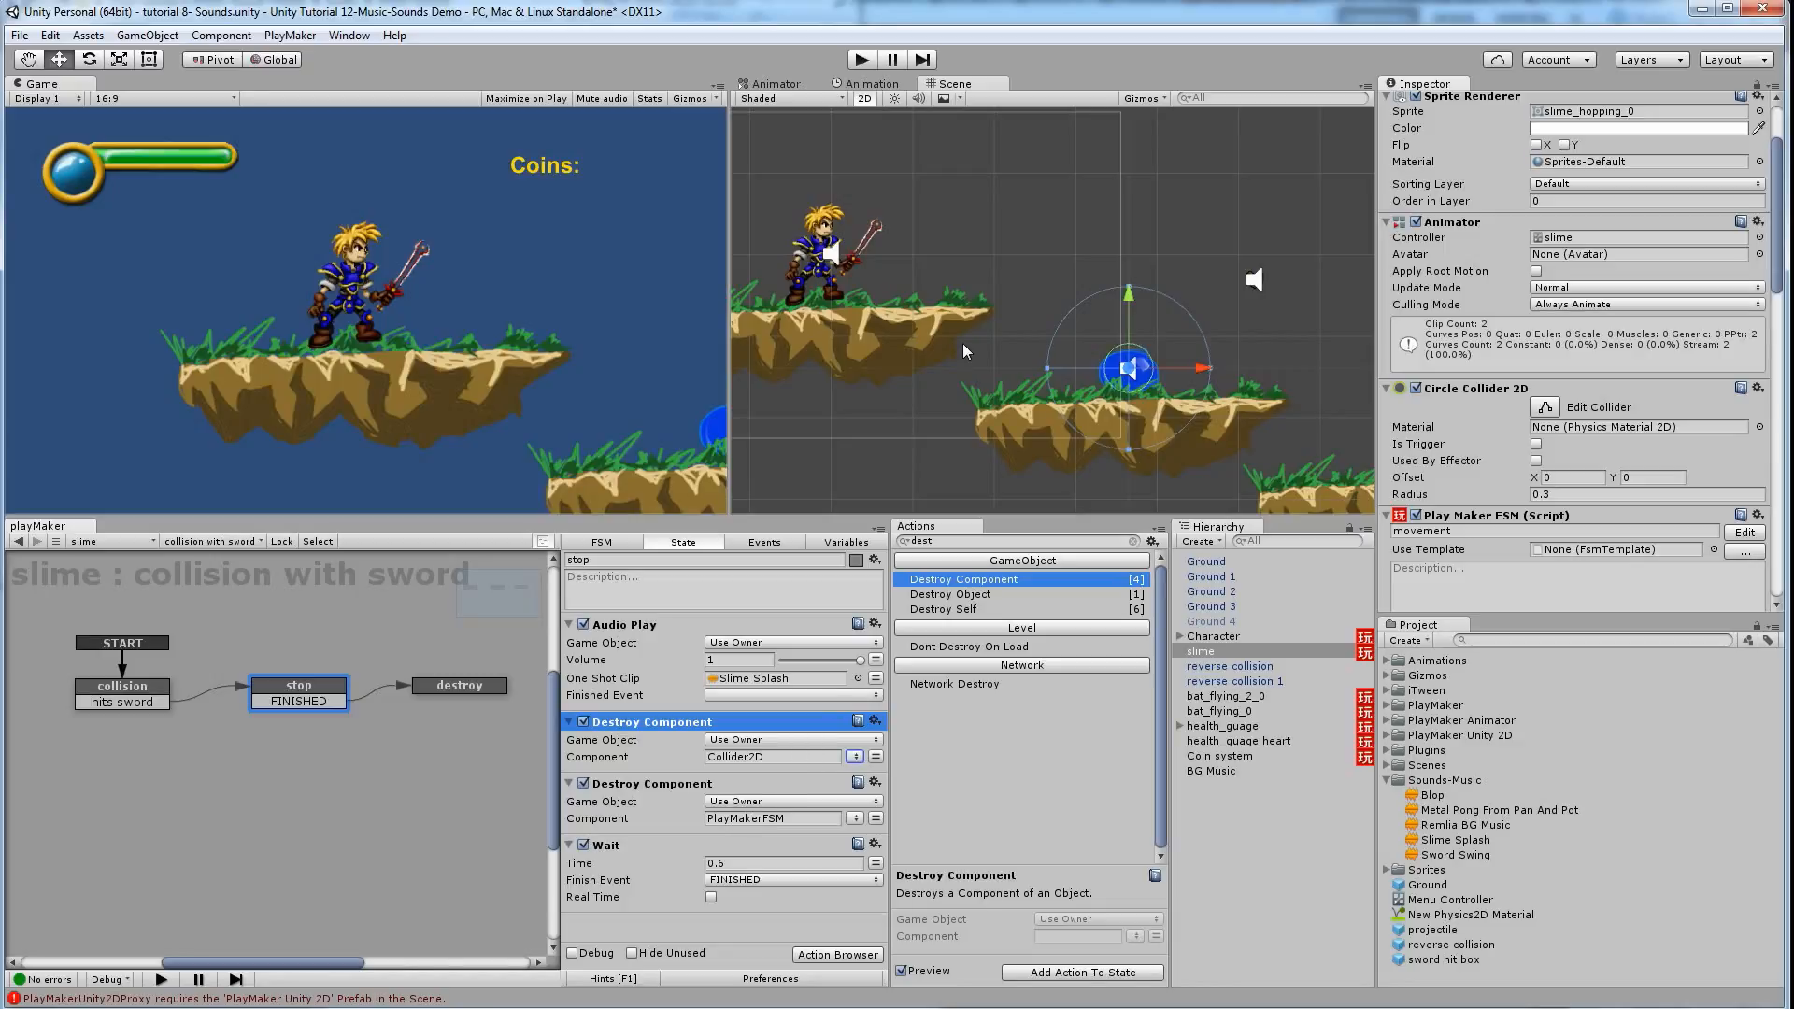
click(861, 60)
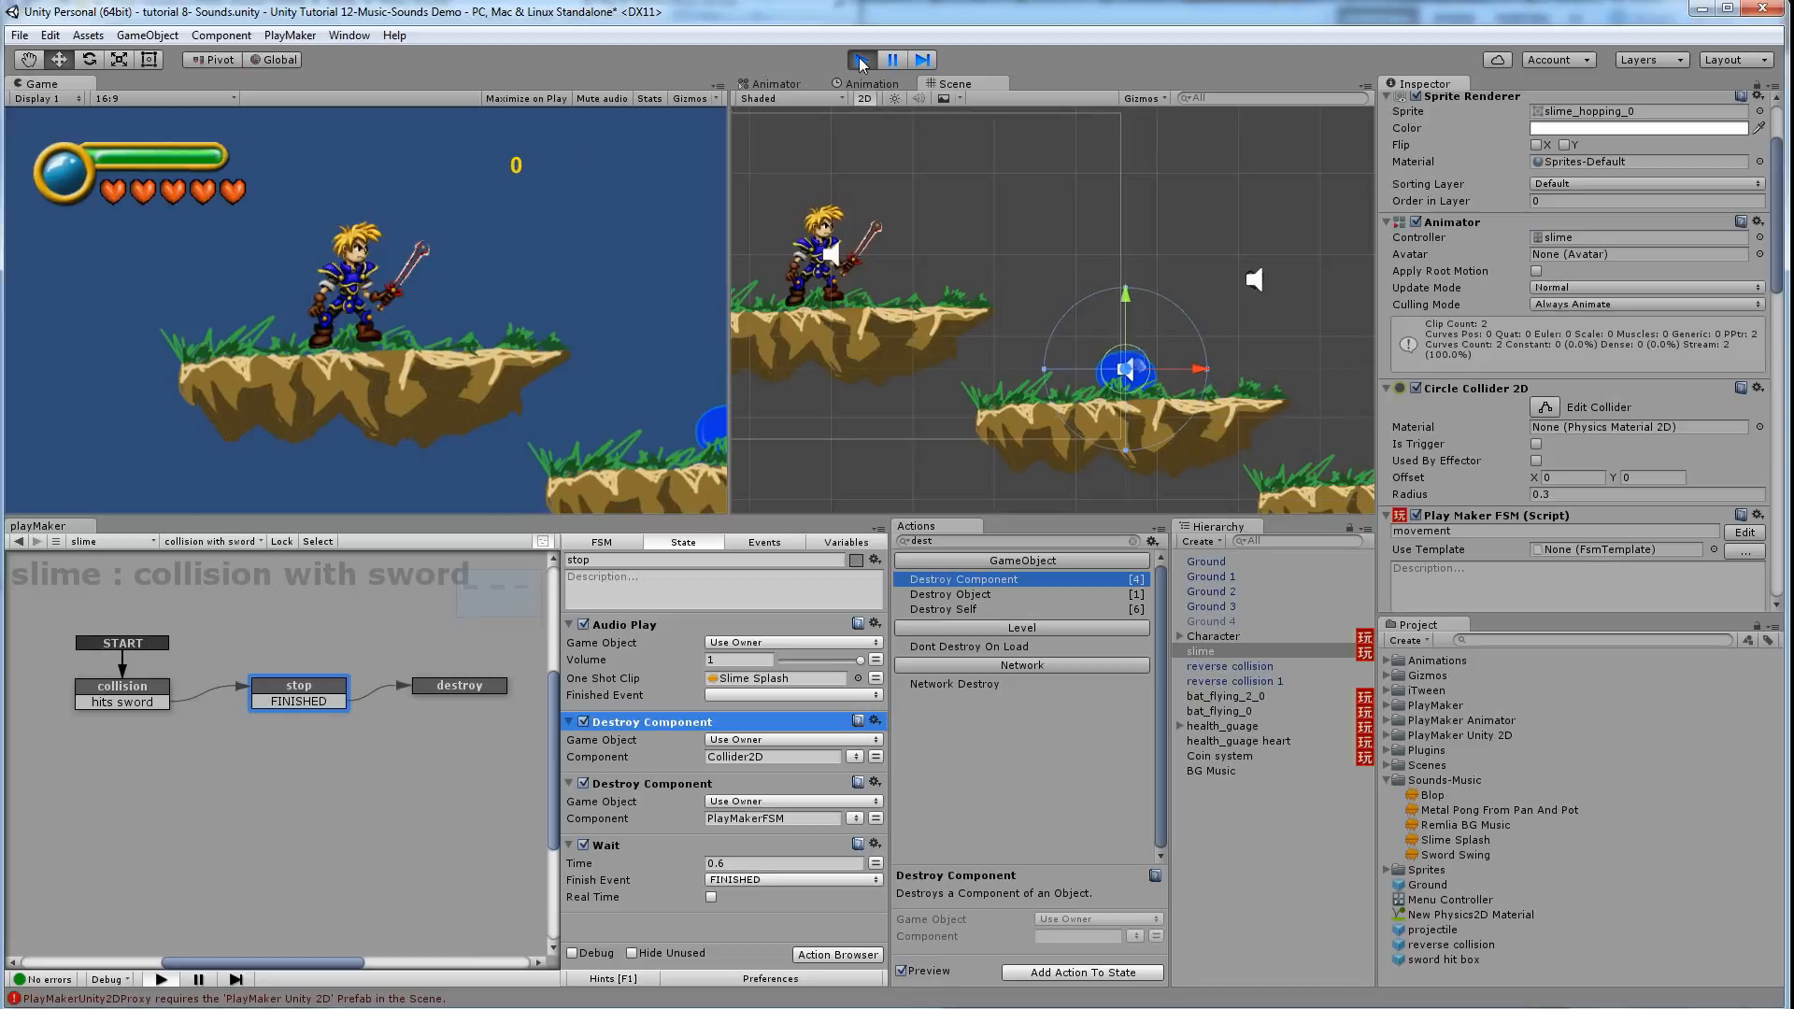
key(Right)
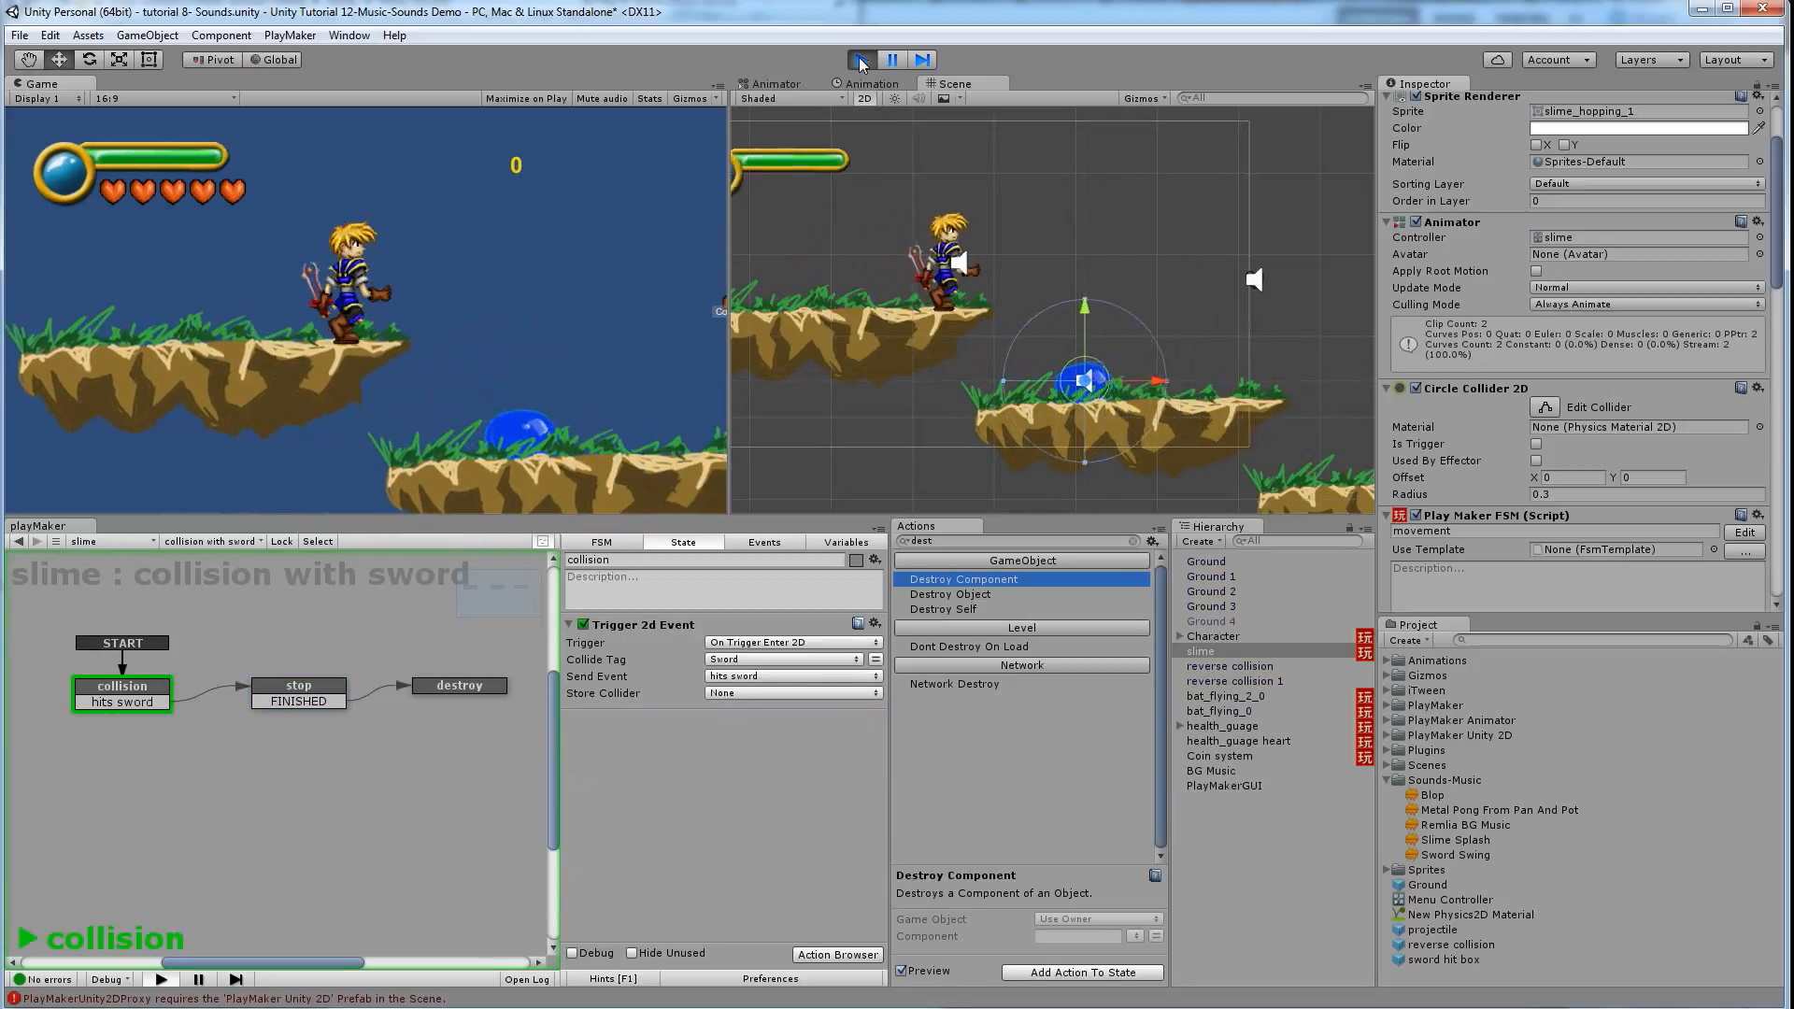
key(Right)
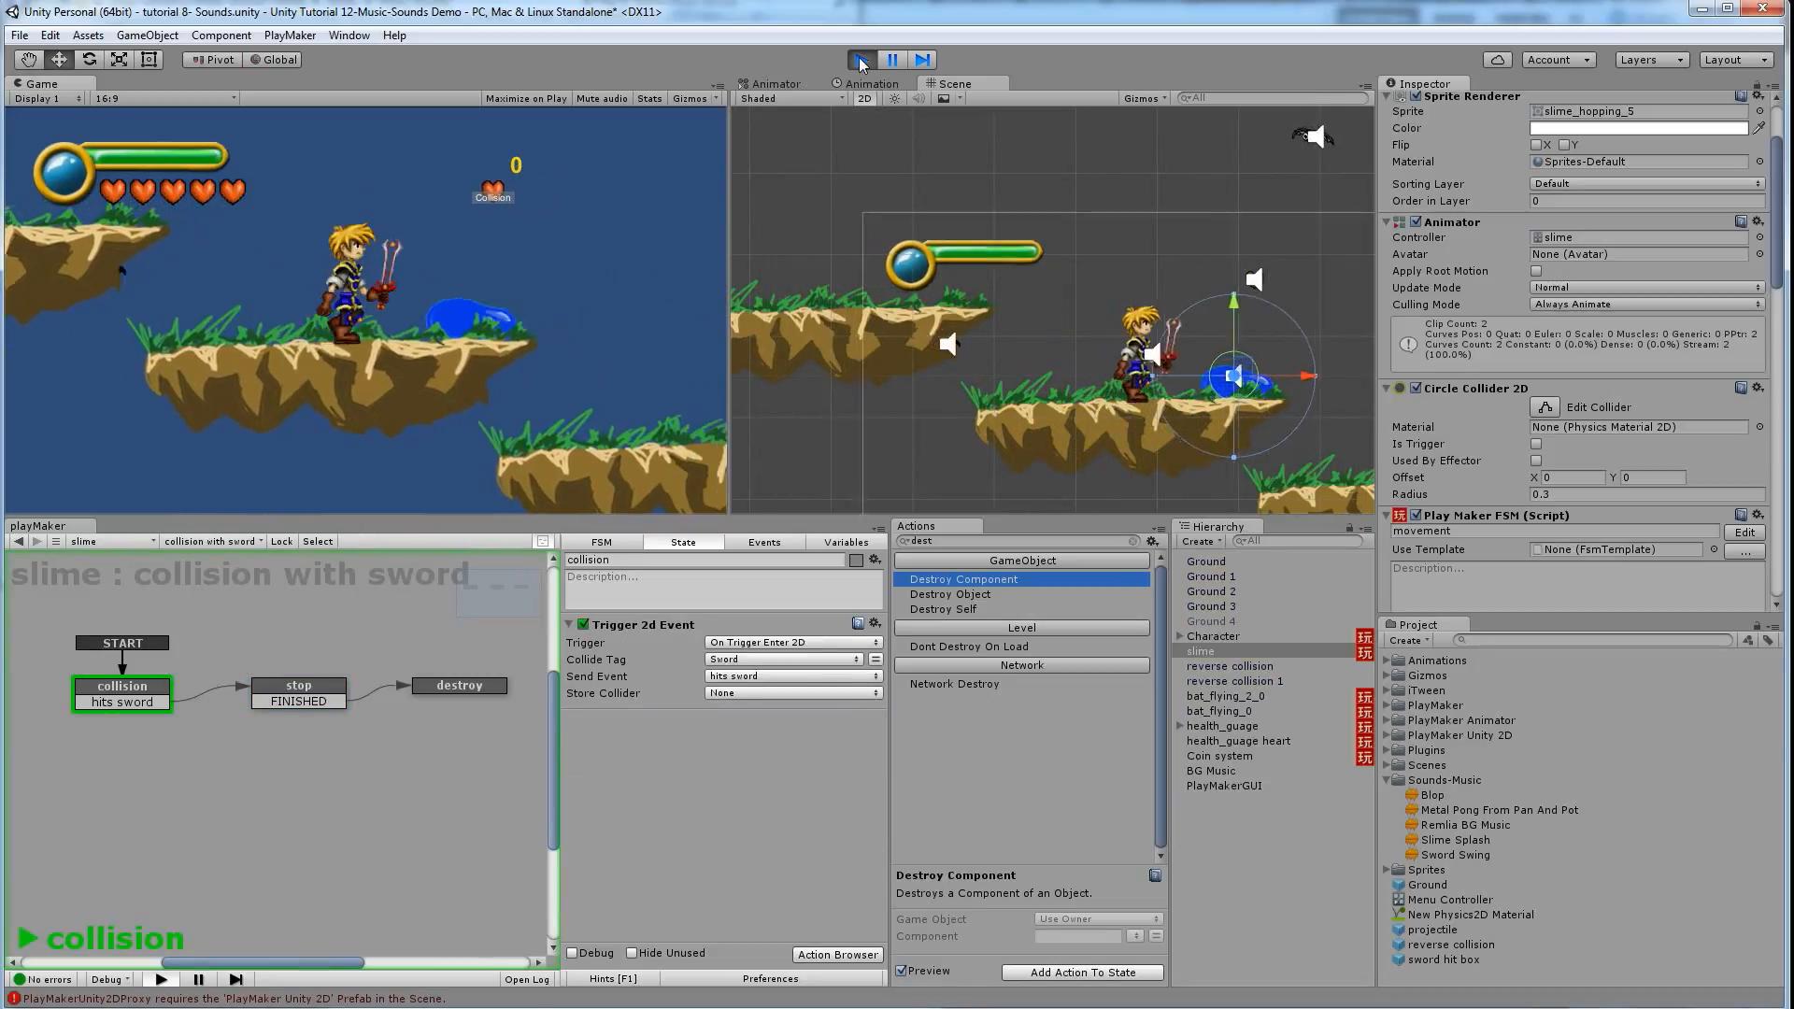
key(space)
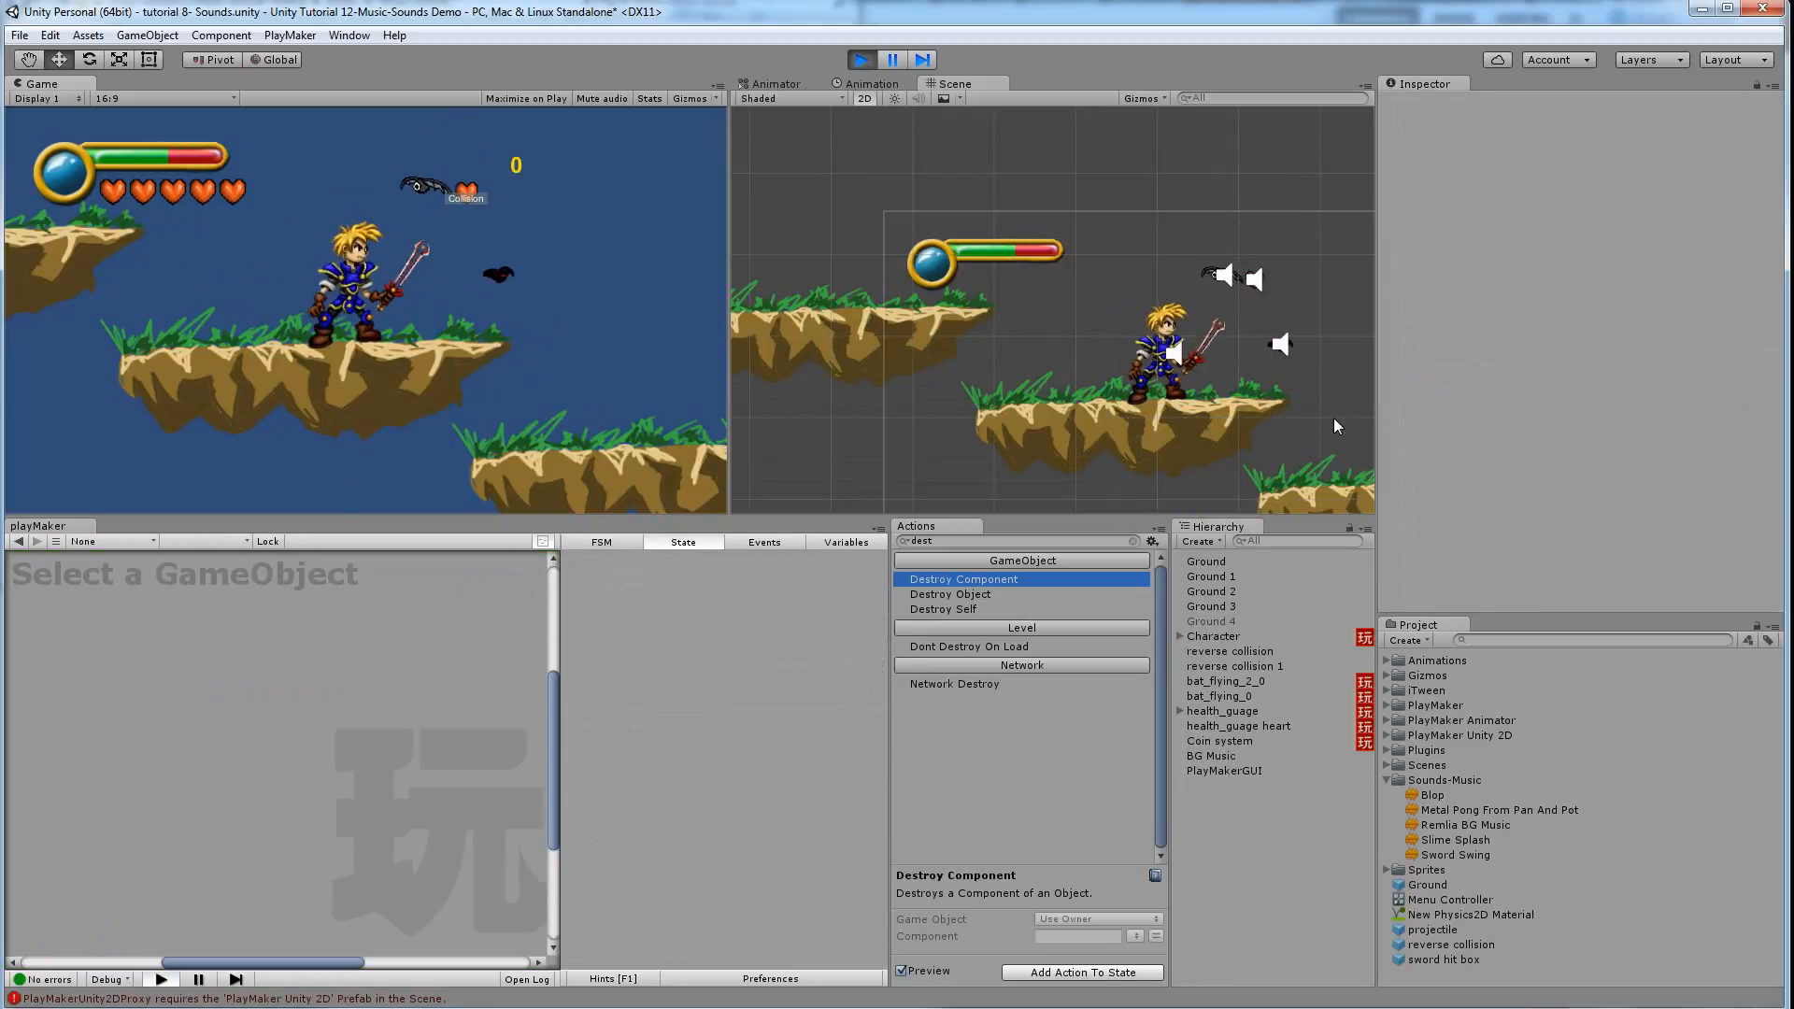
click(864, 62)
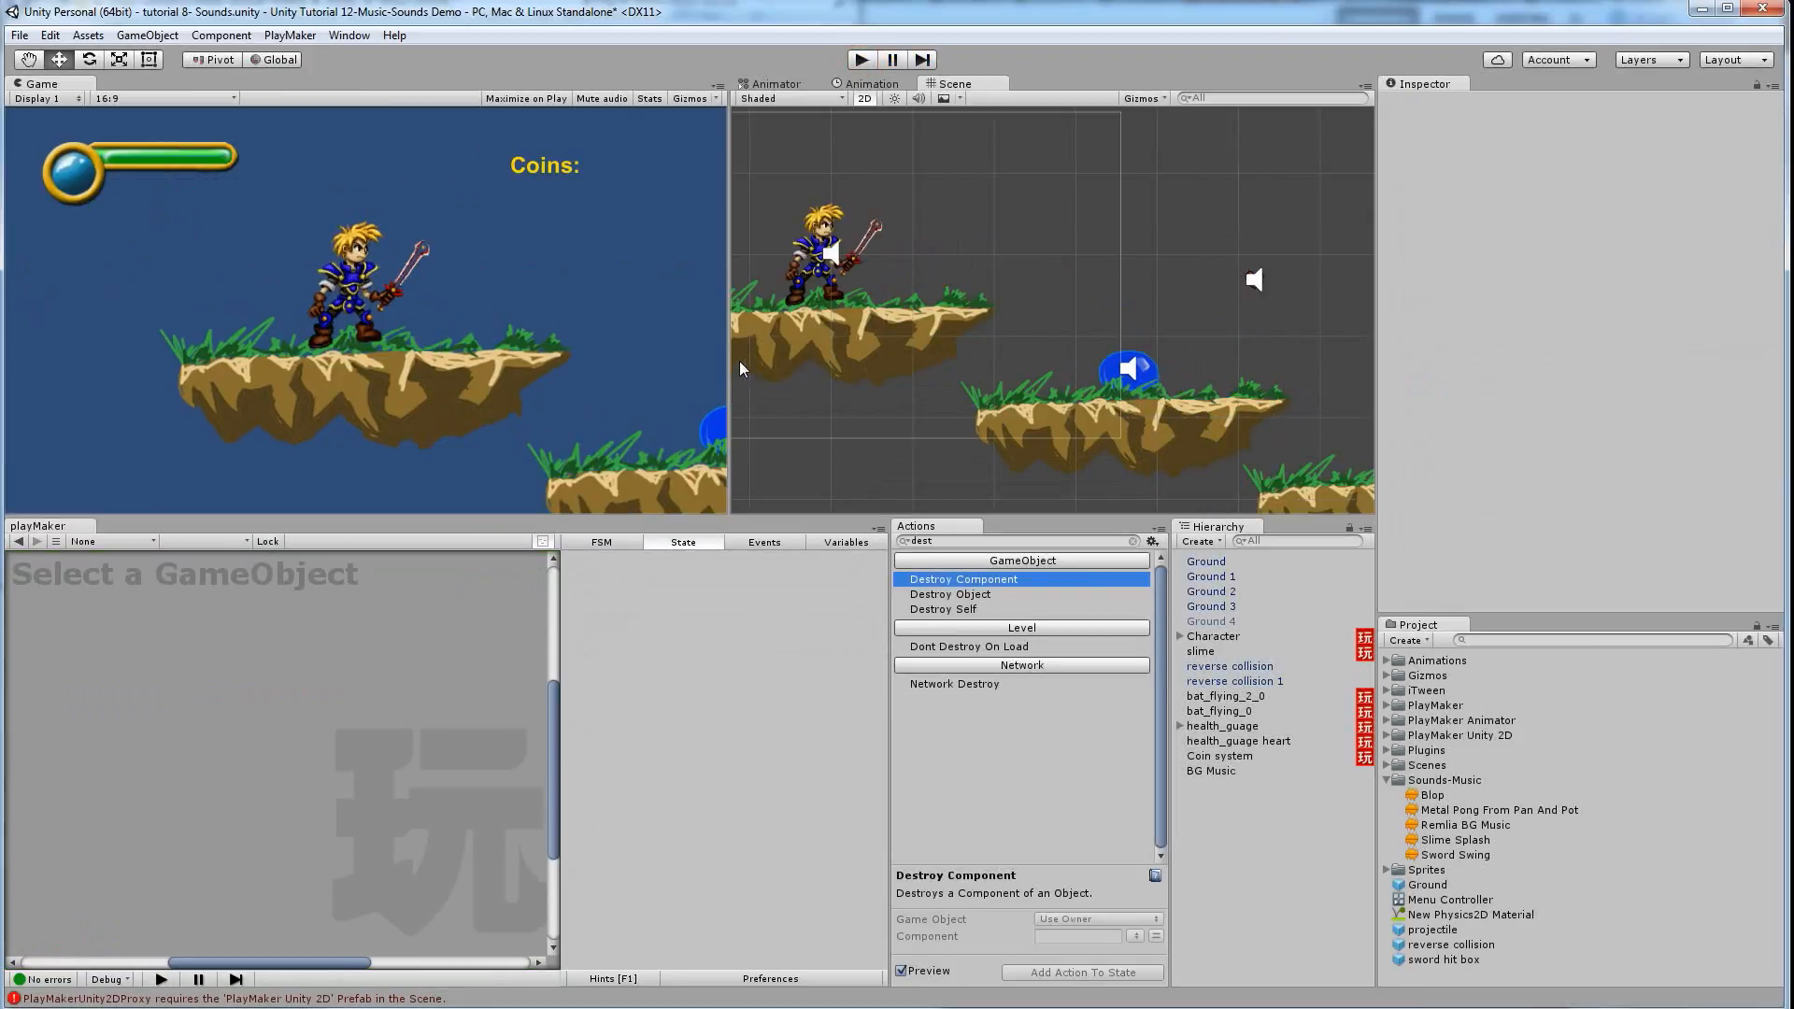
In the slime's collision with sword FSM, insert a Destroy Component action for Rigidbody2D between the stop state's Collider2D and PlayMakerFSM ones
click(1138, 378)
click(221, 540)
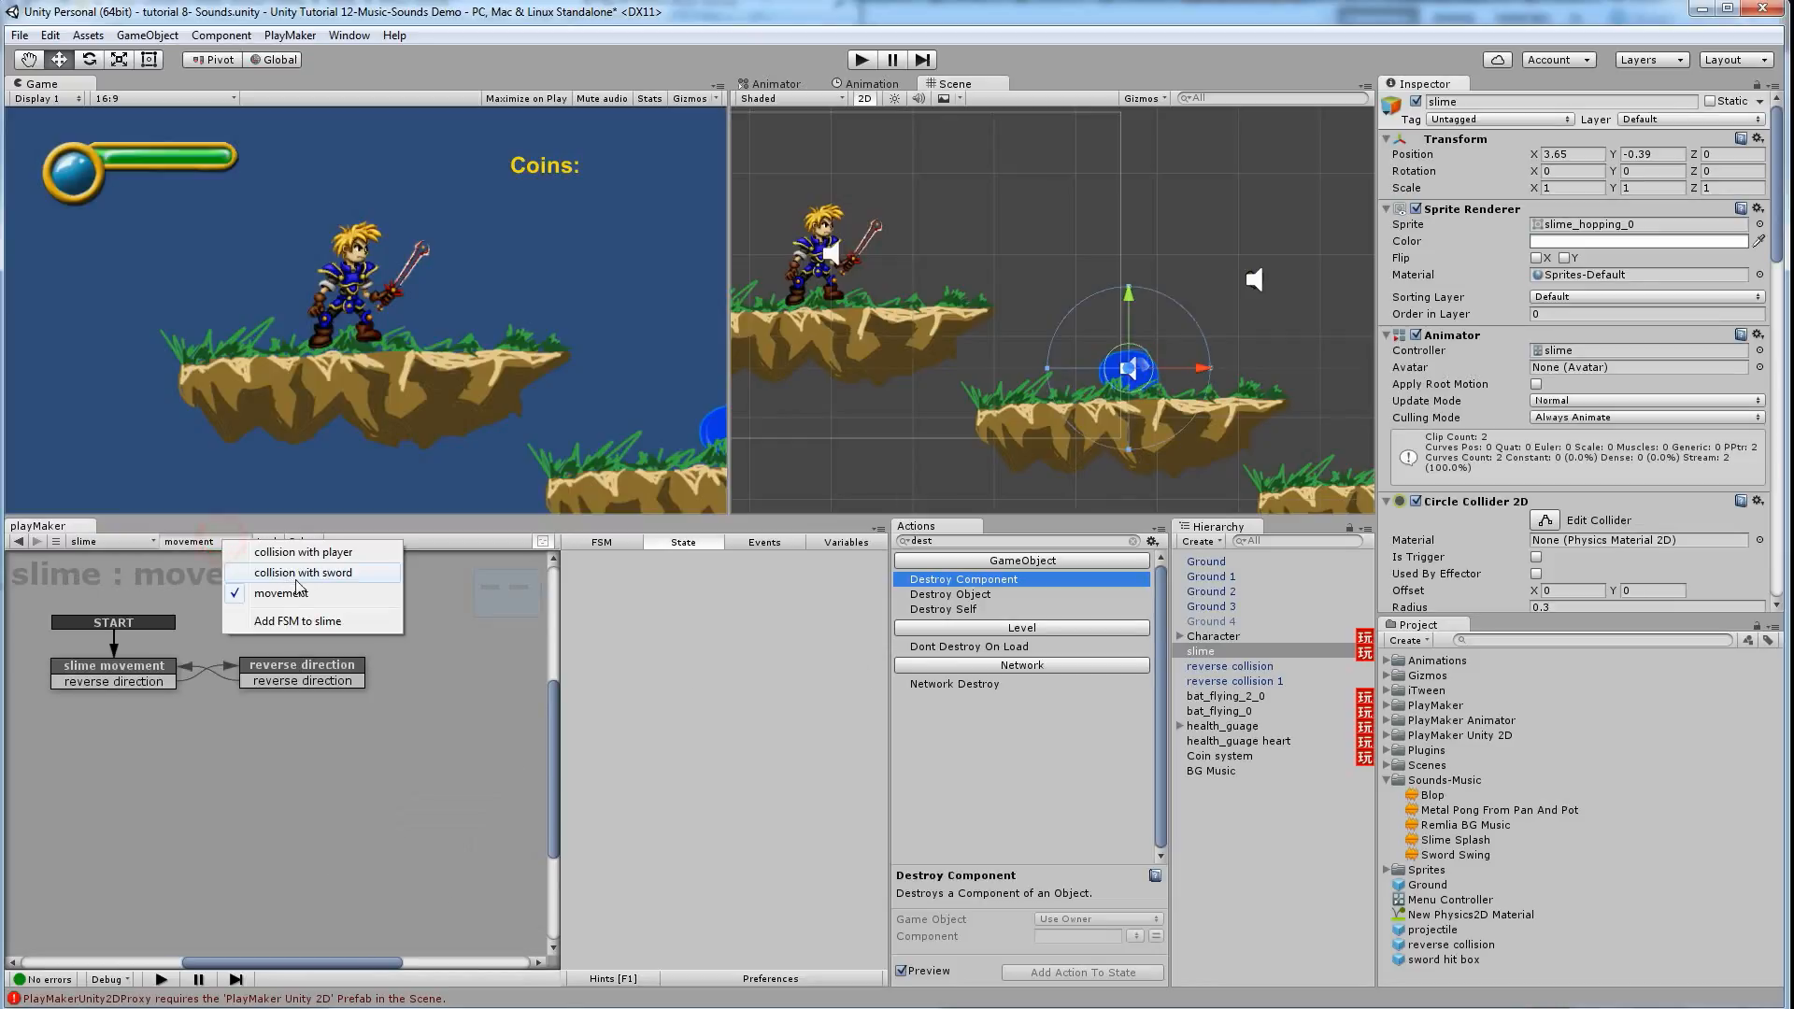
click(301, 574)
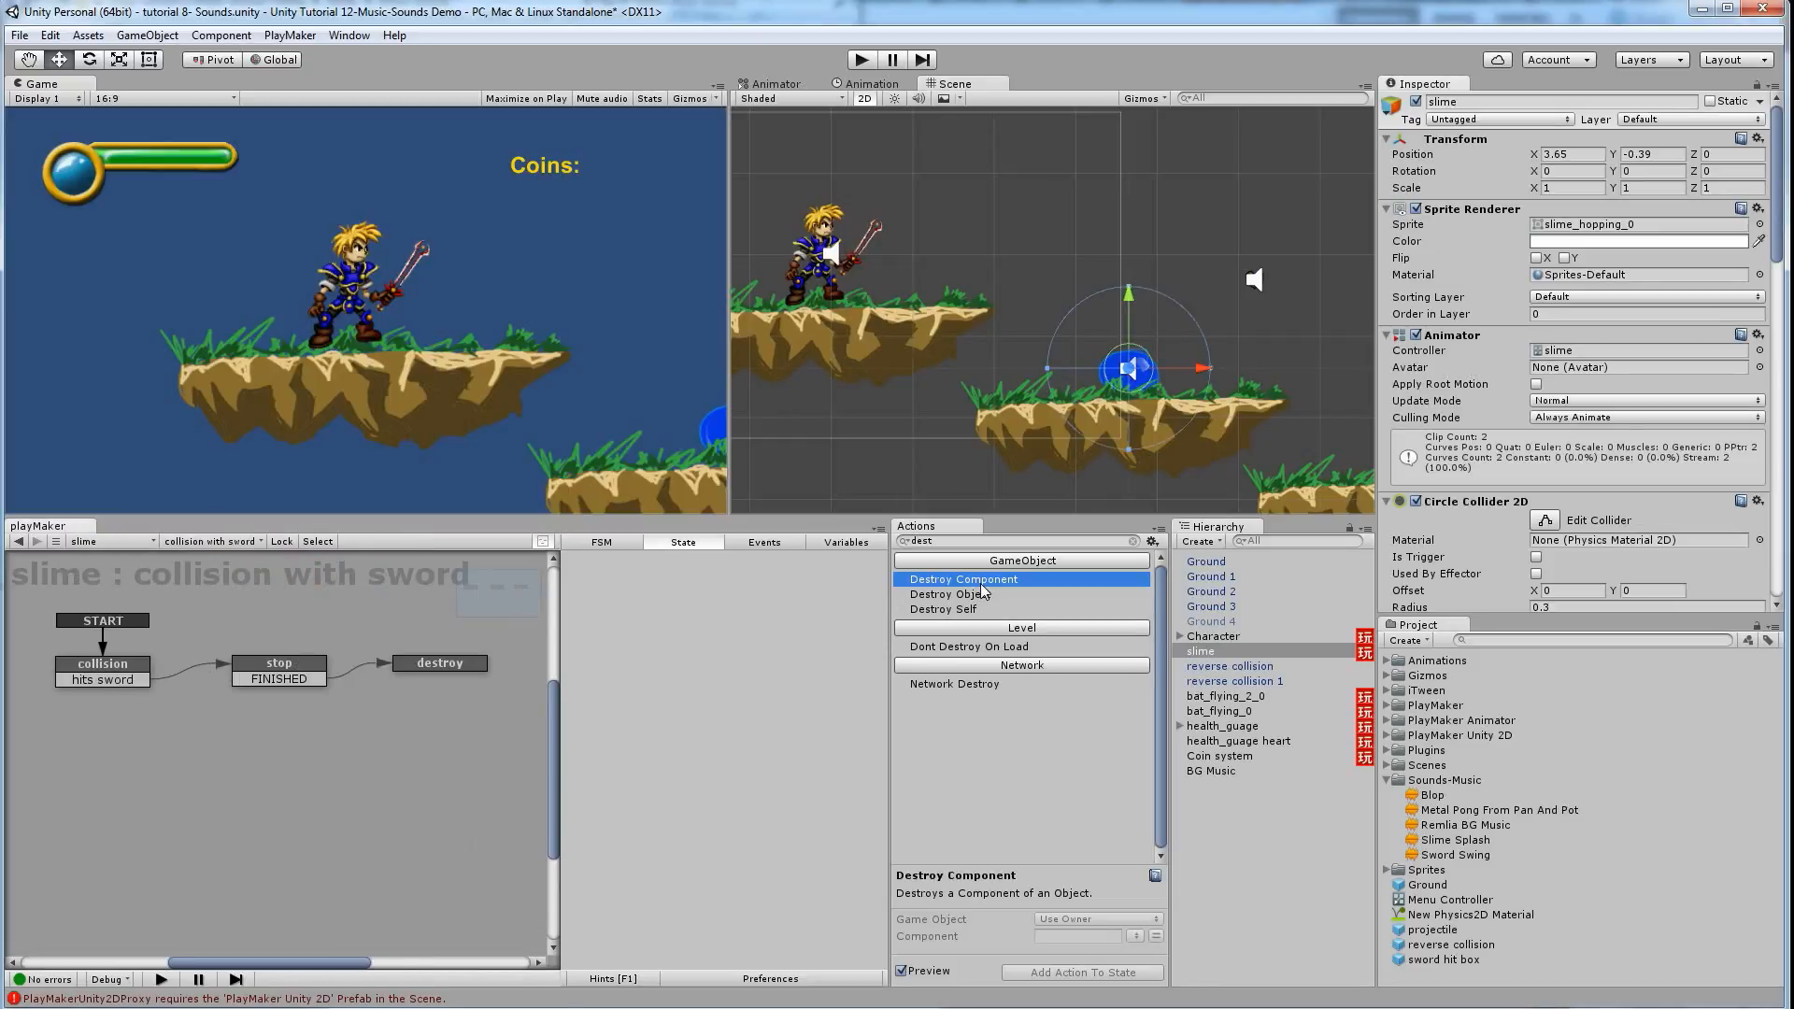
click(306, 663)
drag(971, 580, 771, 789)
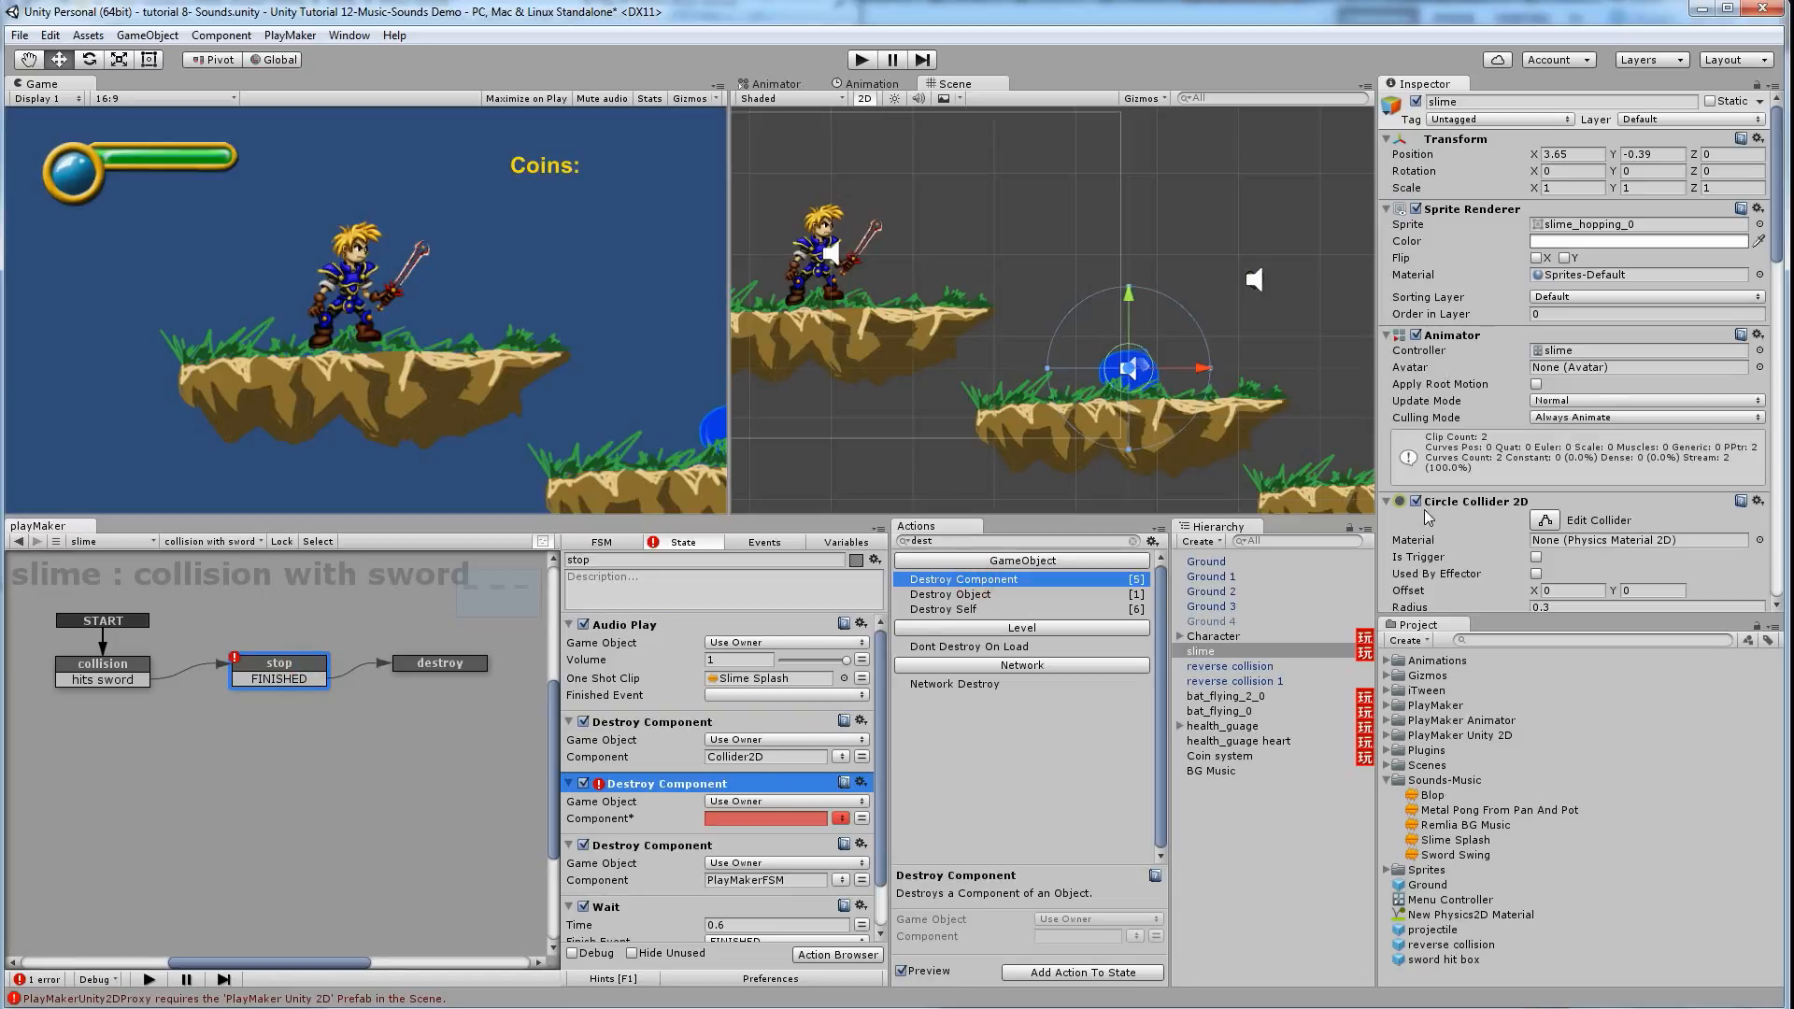
click(841, 819)
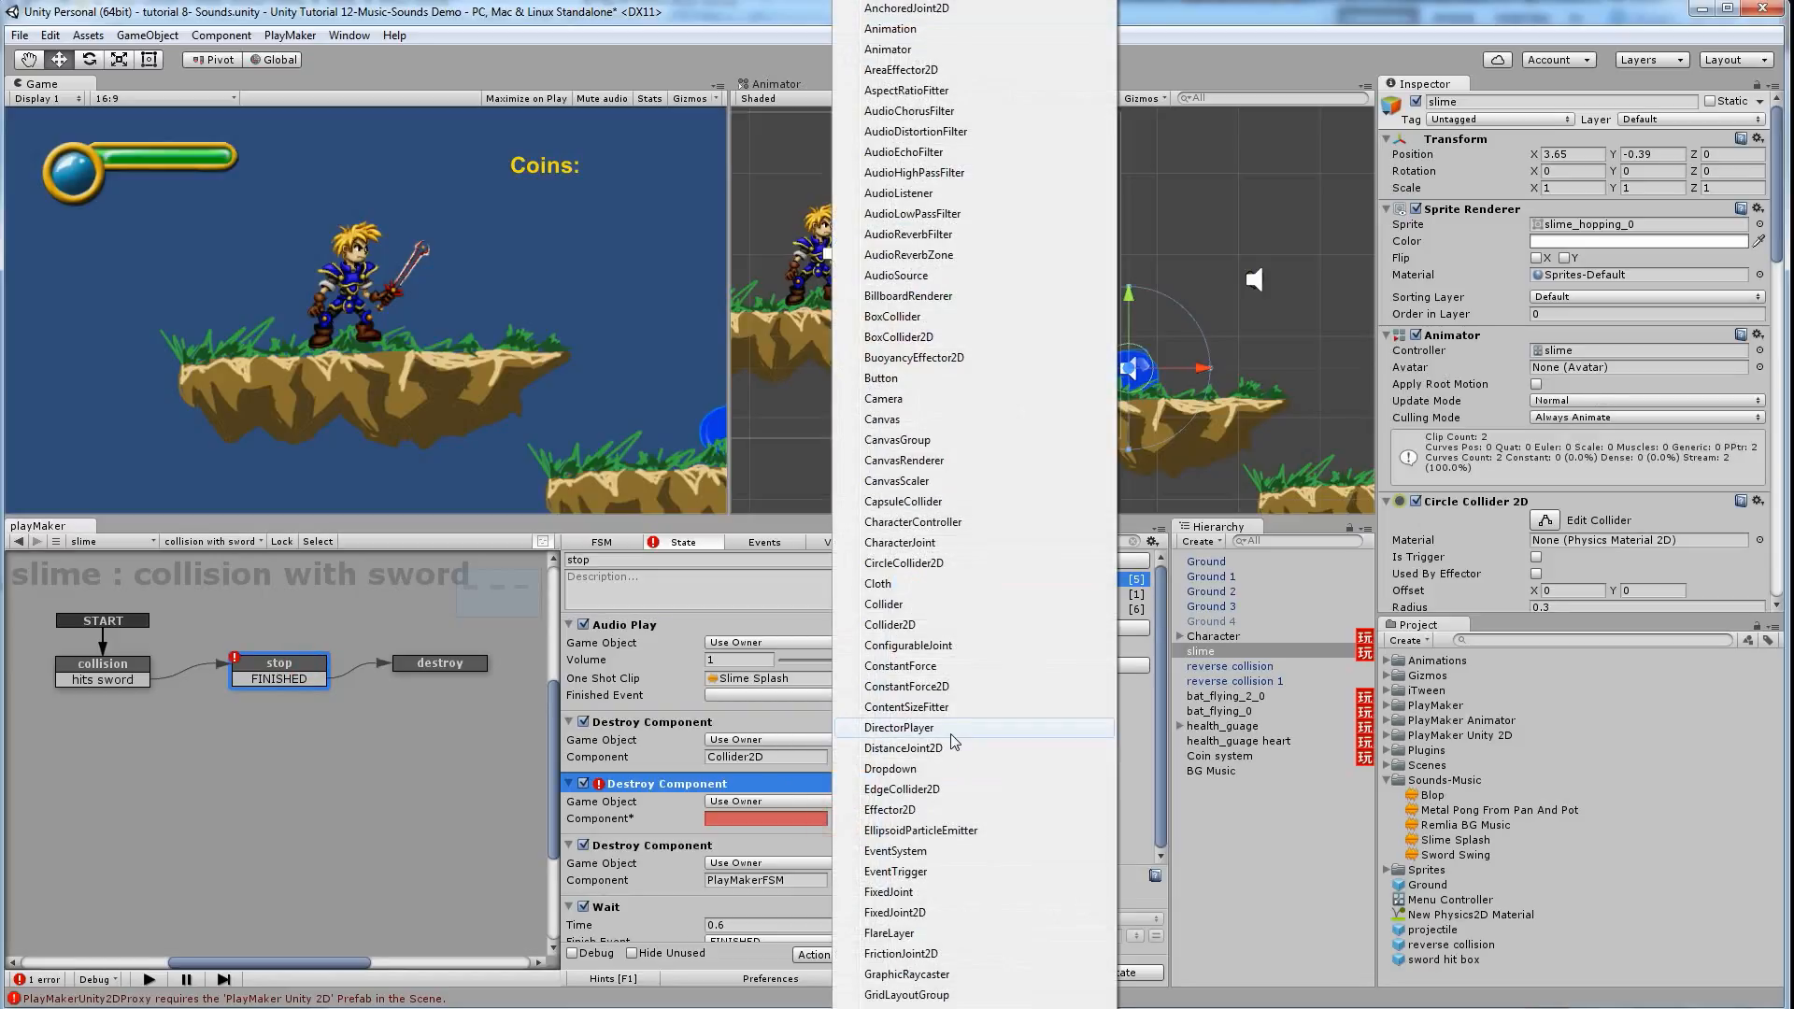
scroll(845, 823, down, 10)
scroll(972, 505, down, 5)
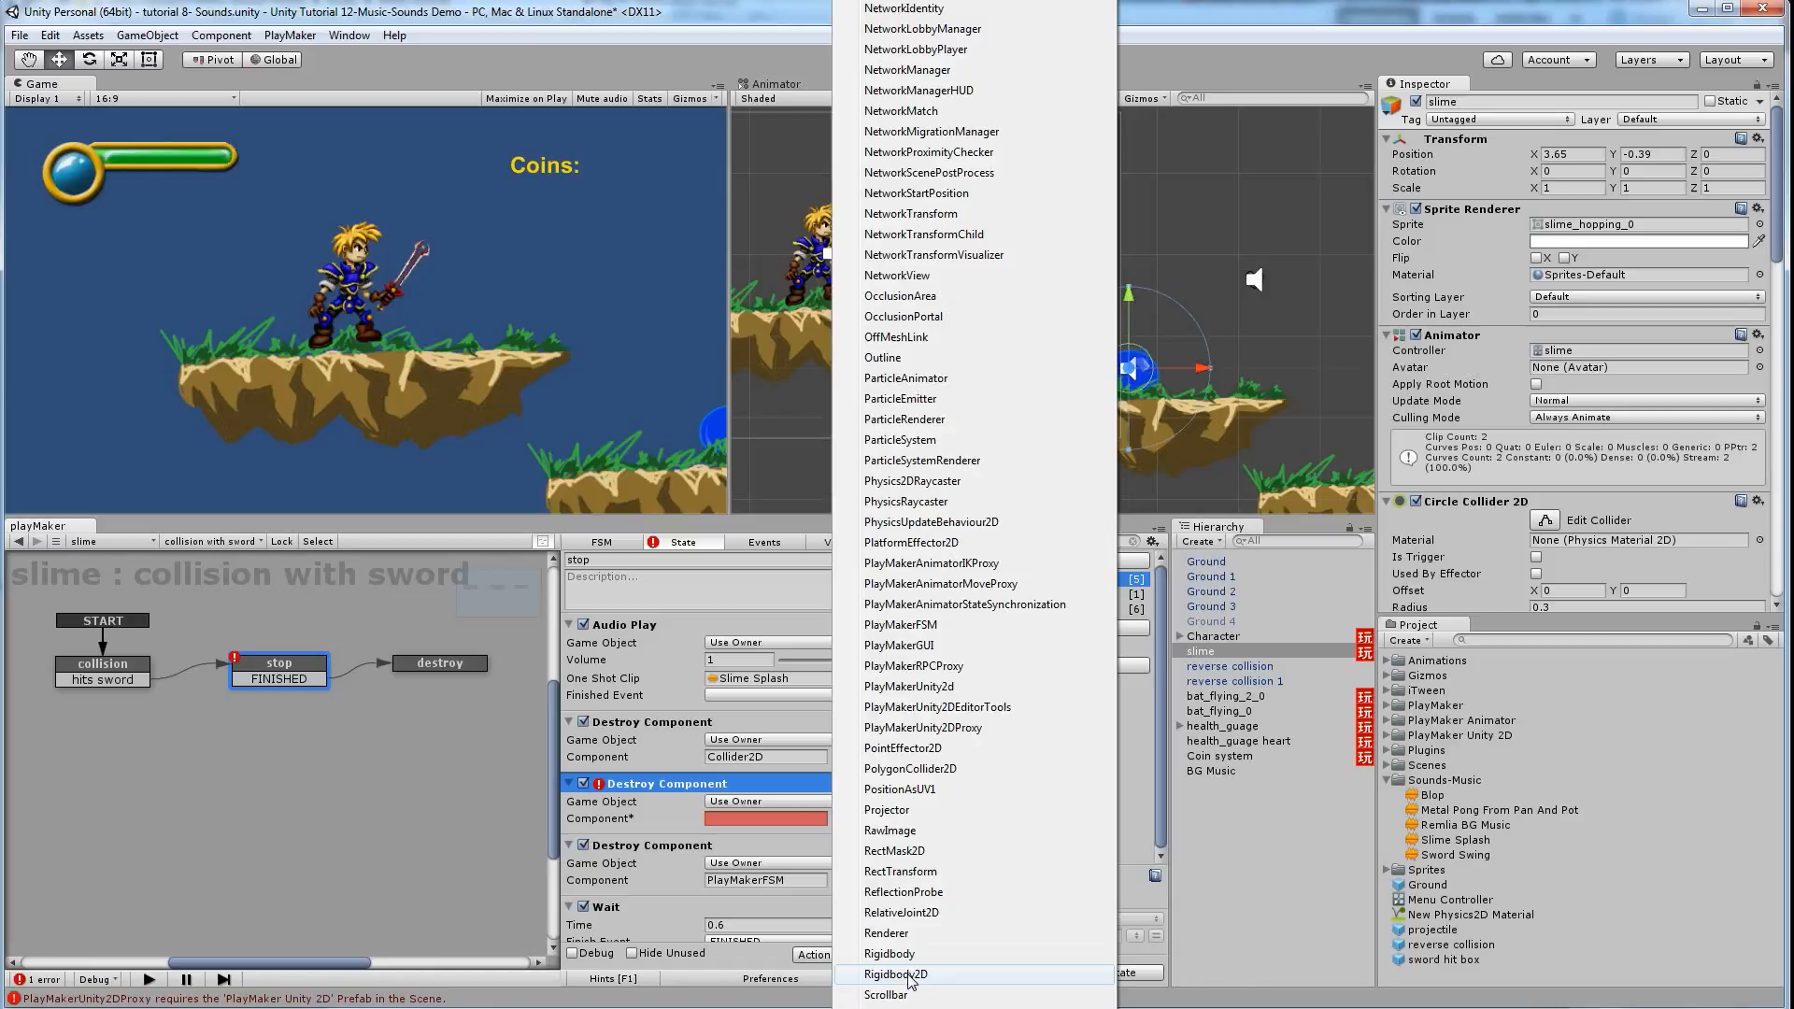
click(905, 973)
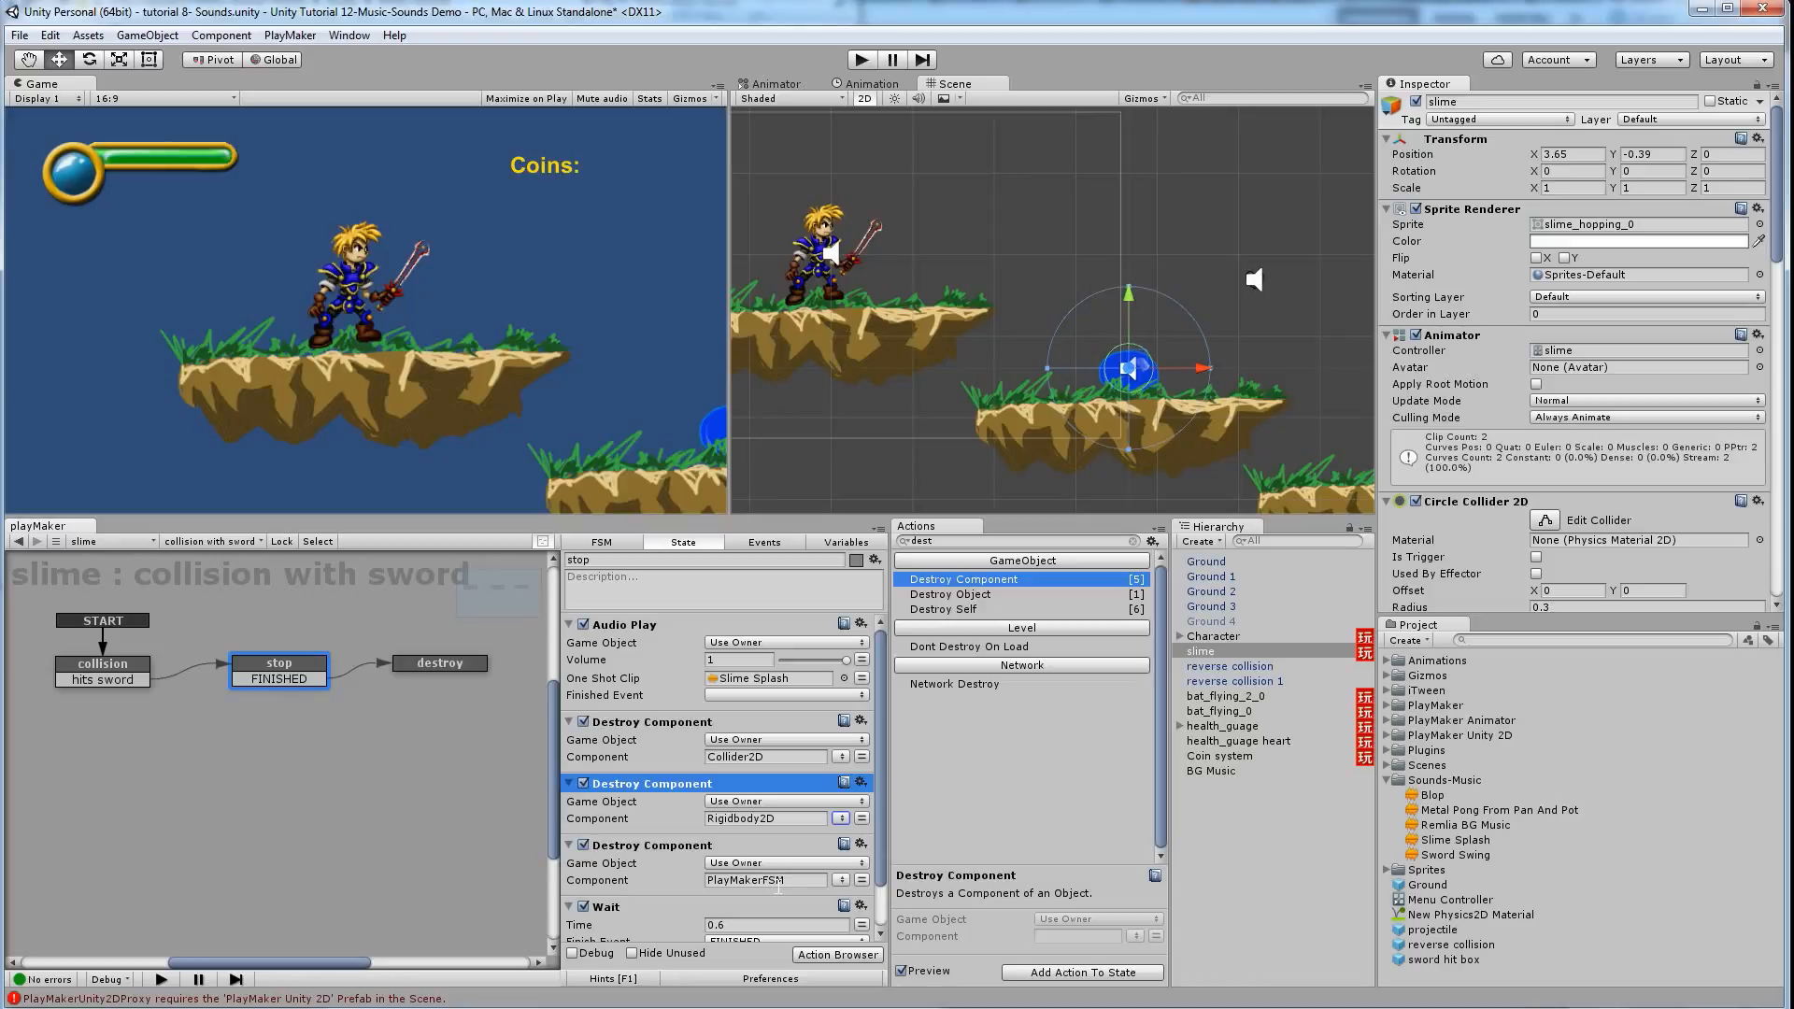
Review the actions of the stop and destroy states, then playtest the sword attack on the slime again and stop the game
scroll(778, 888, down, 2)
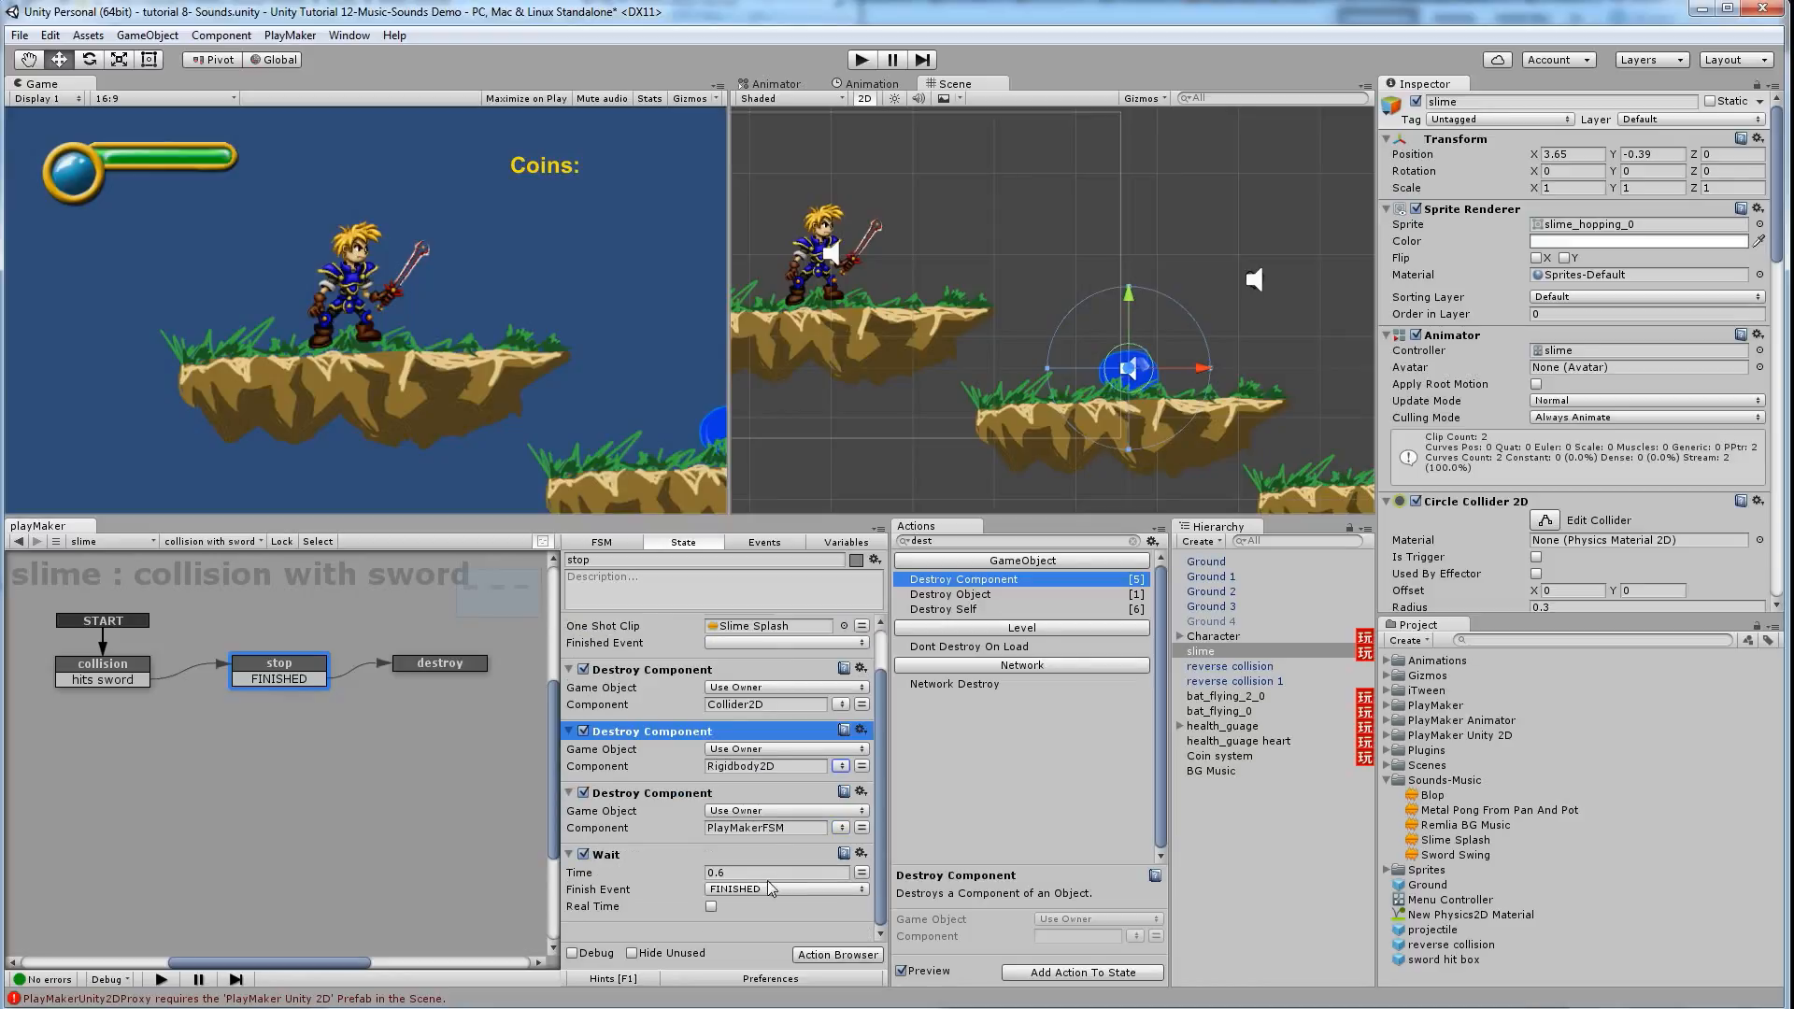
scroll(747, 873, up, 2)
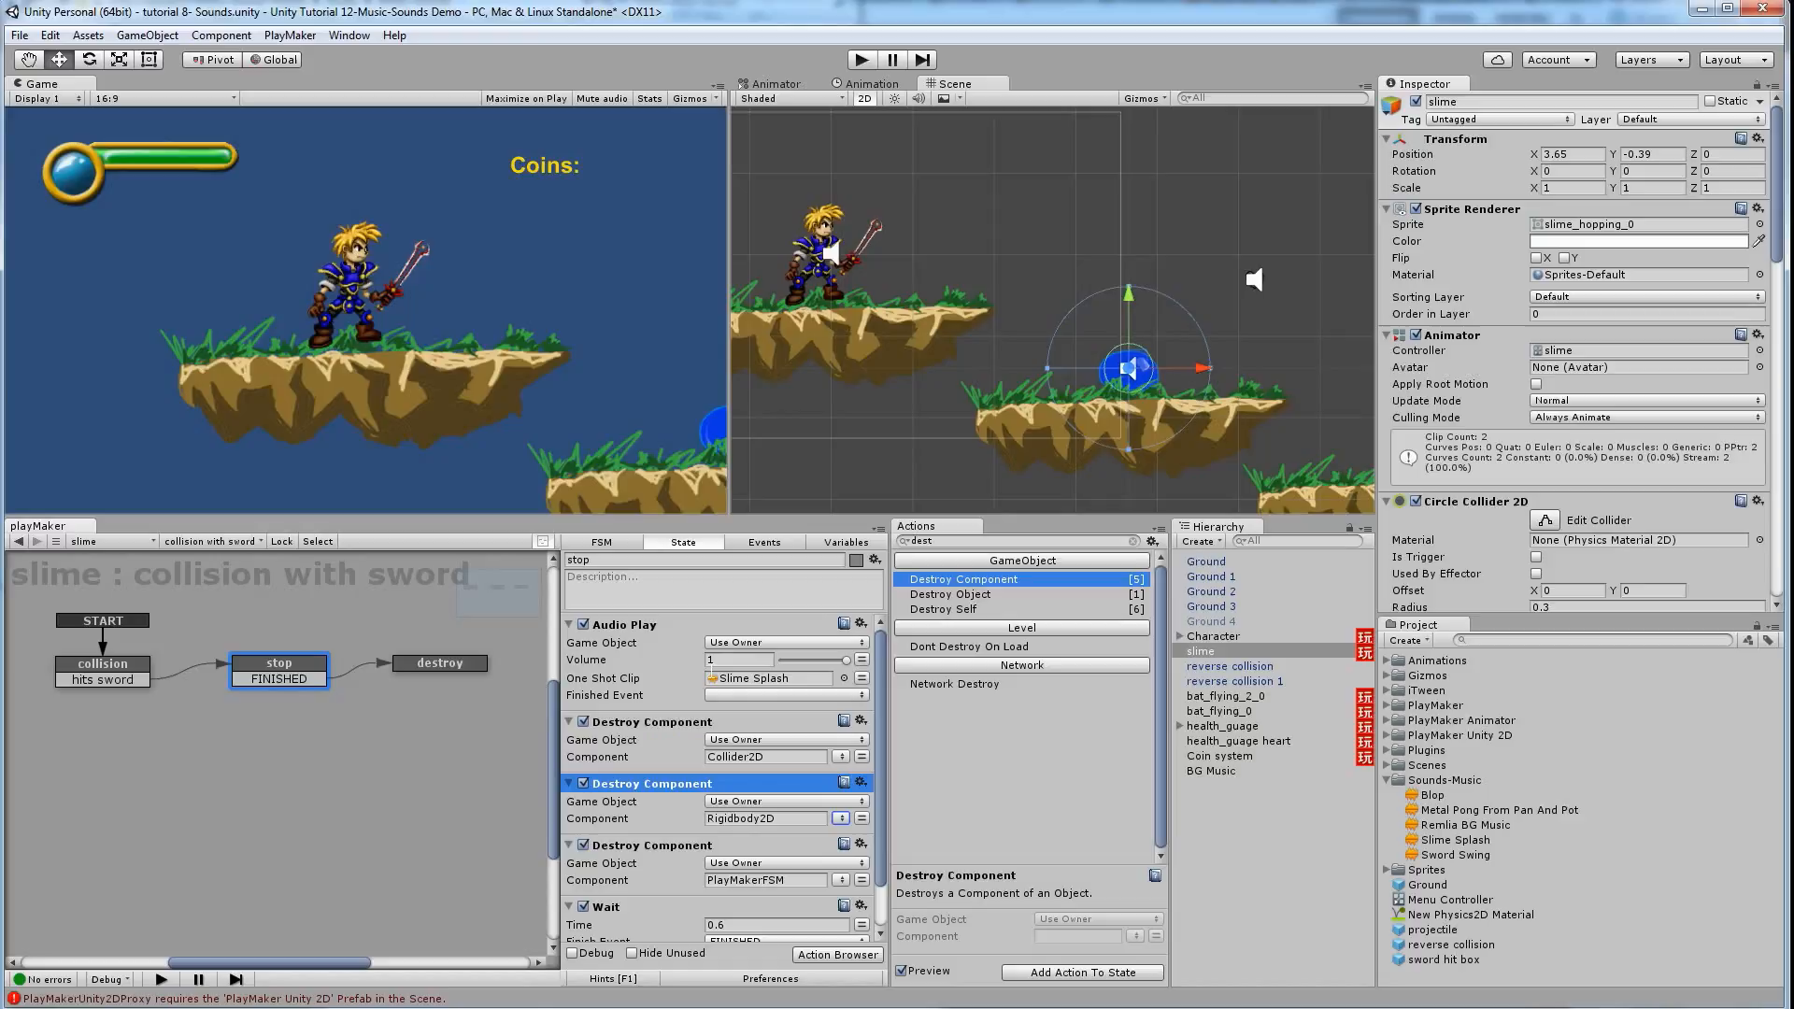
click(476, 665)
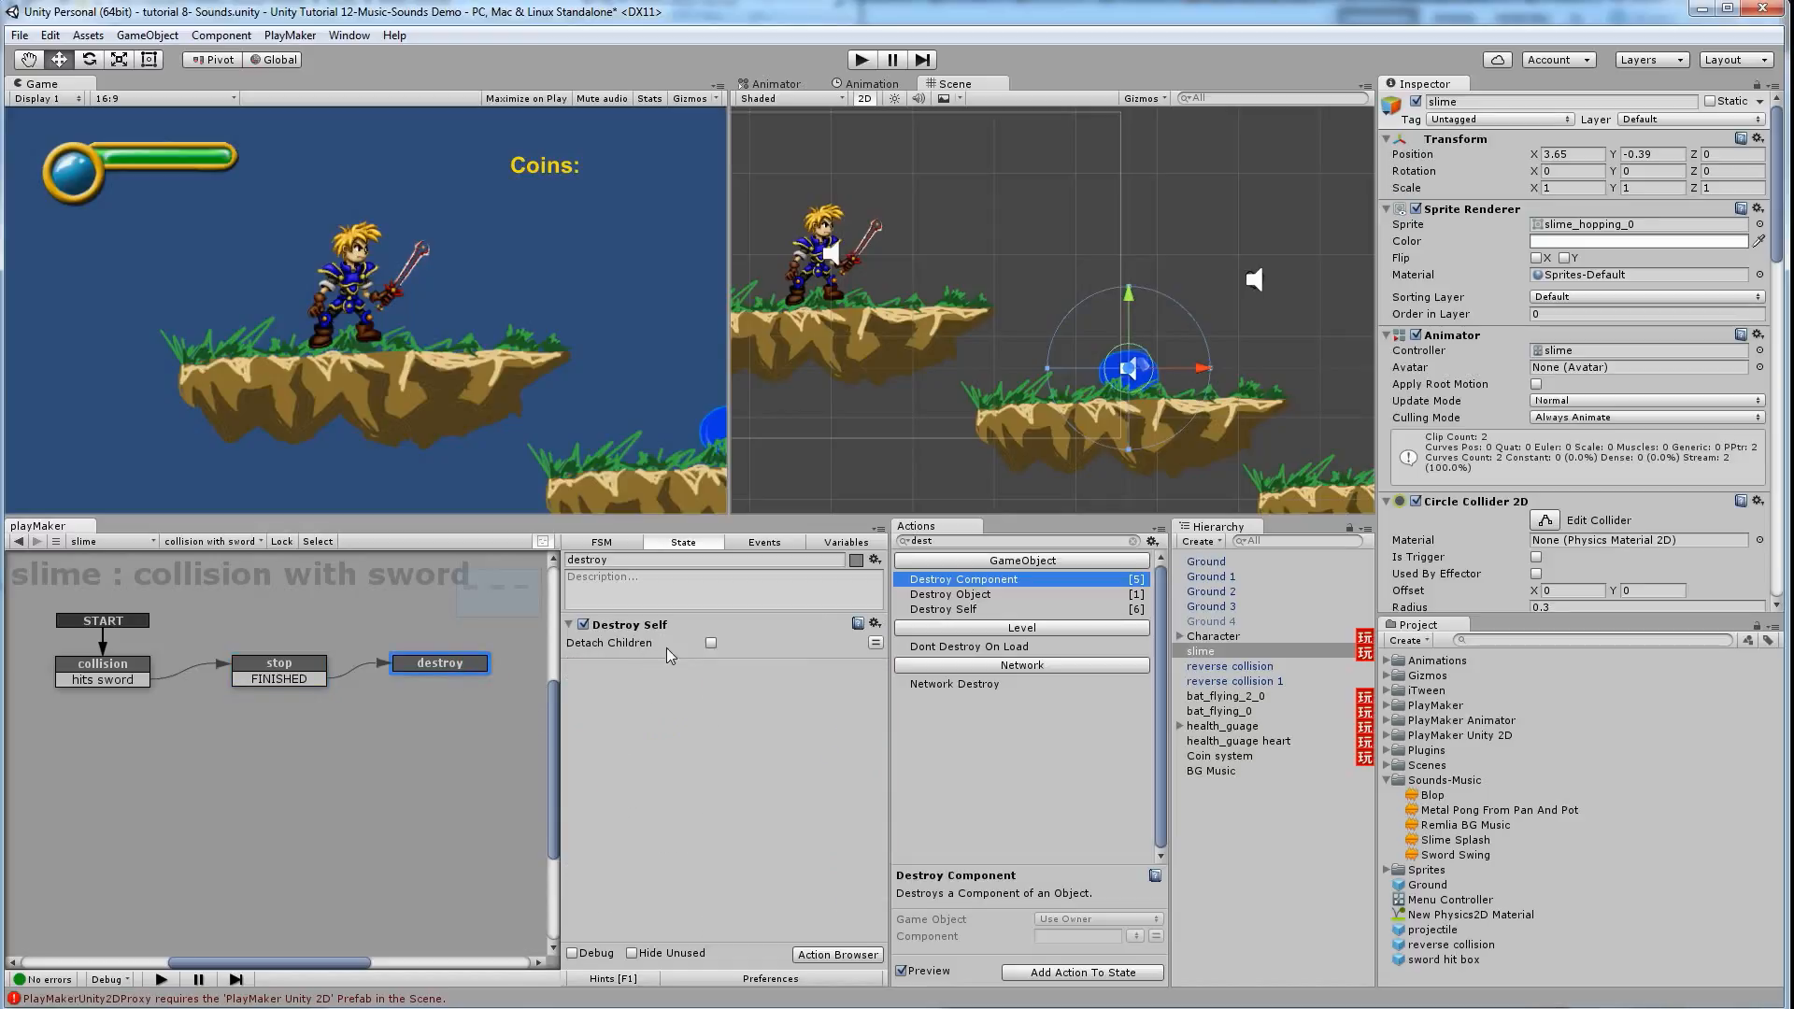
click(861, 60)
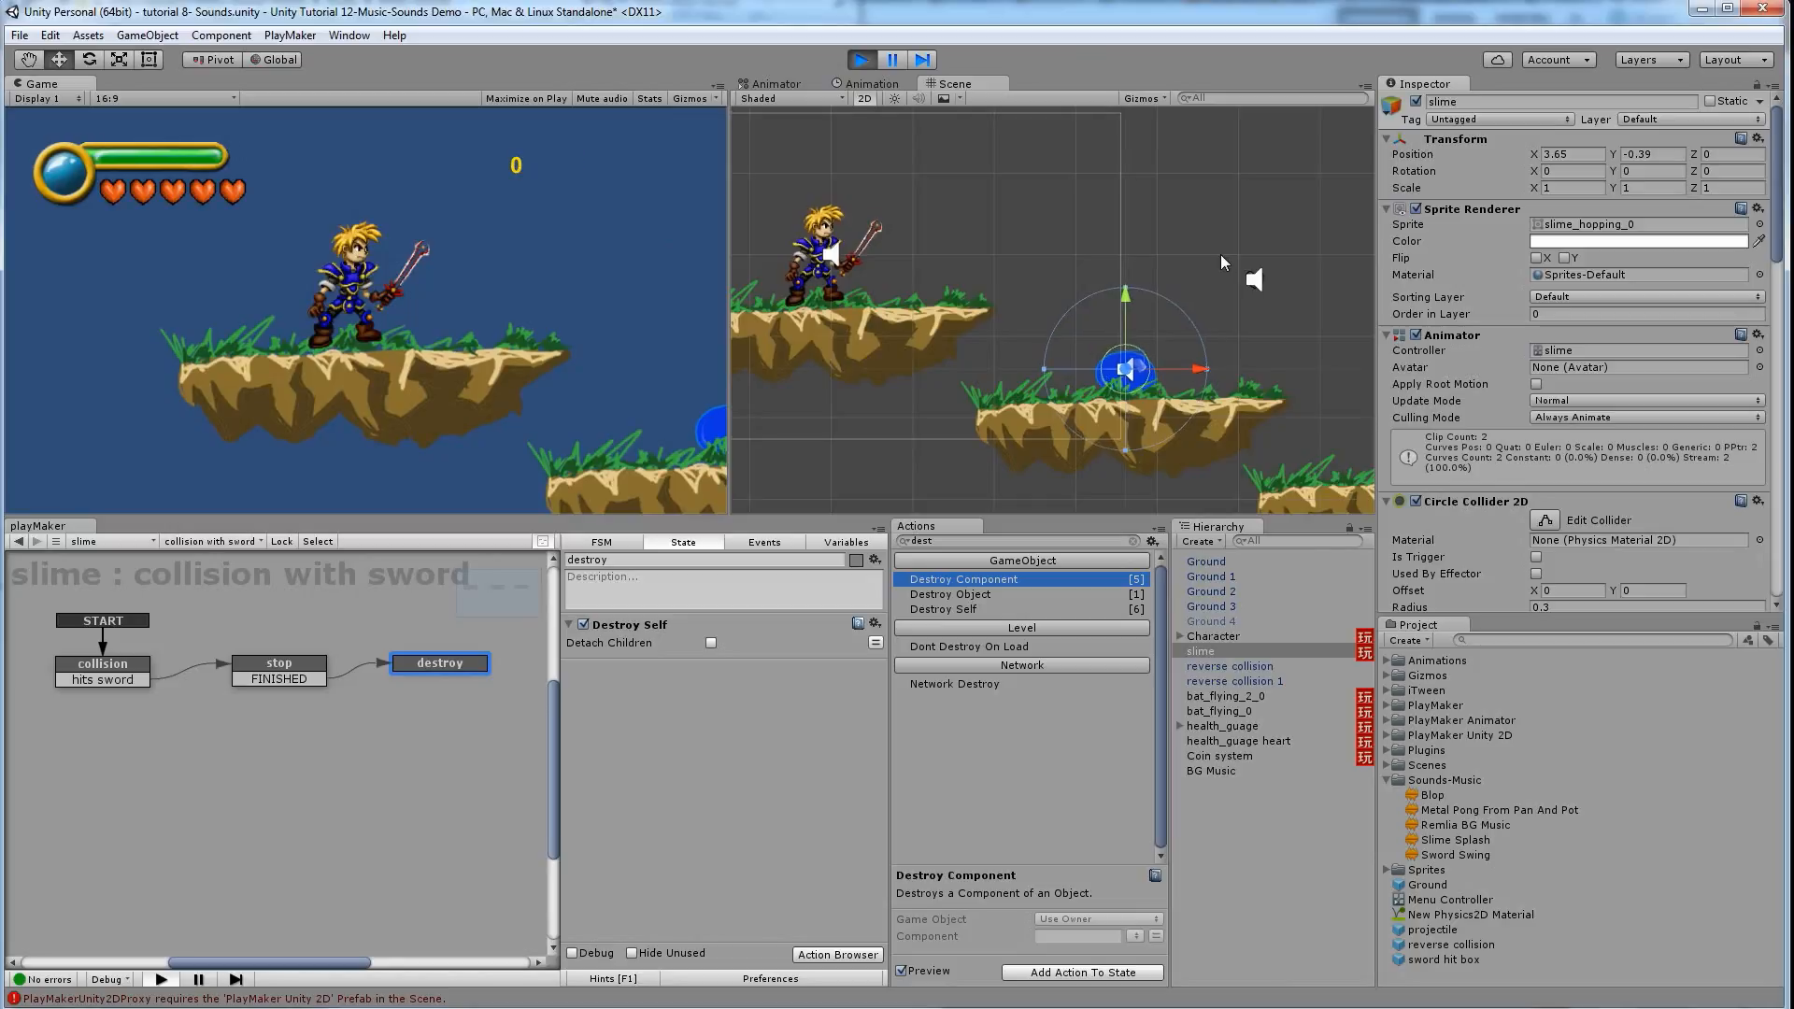
key(Right)
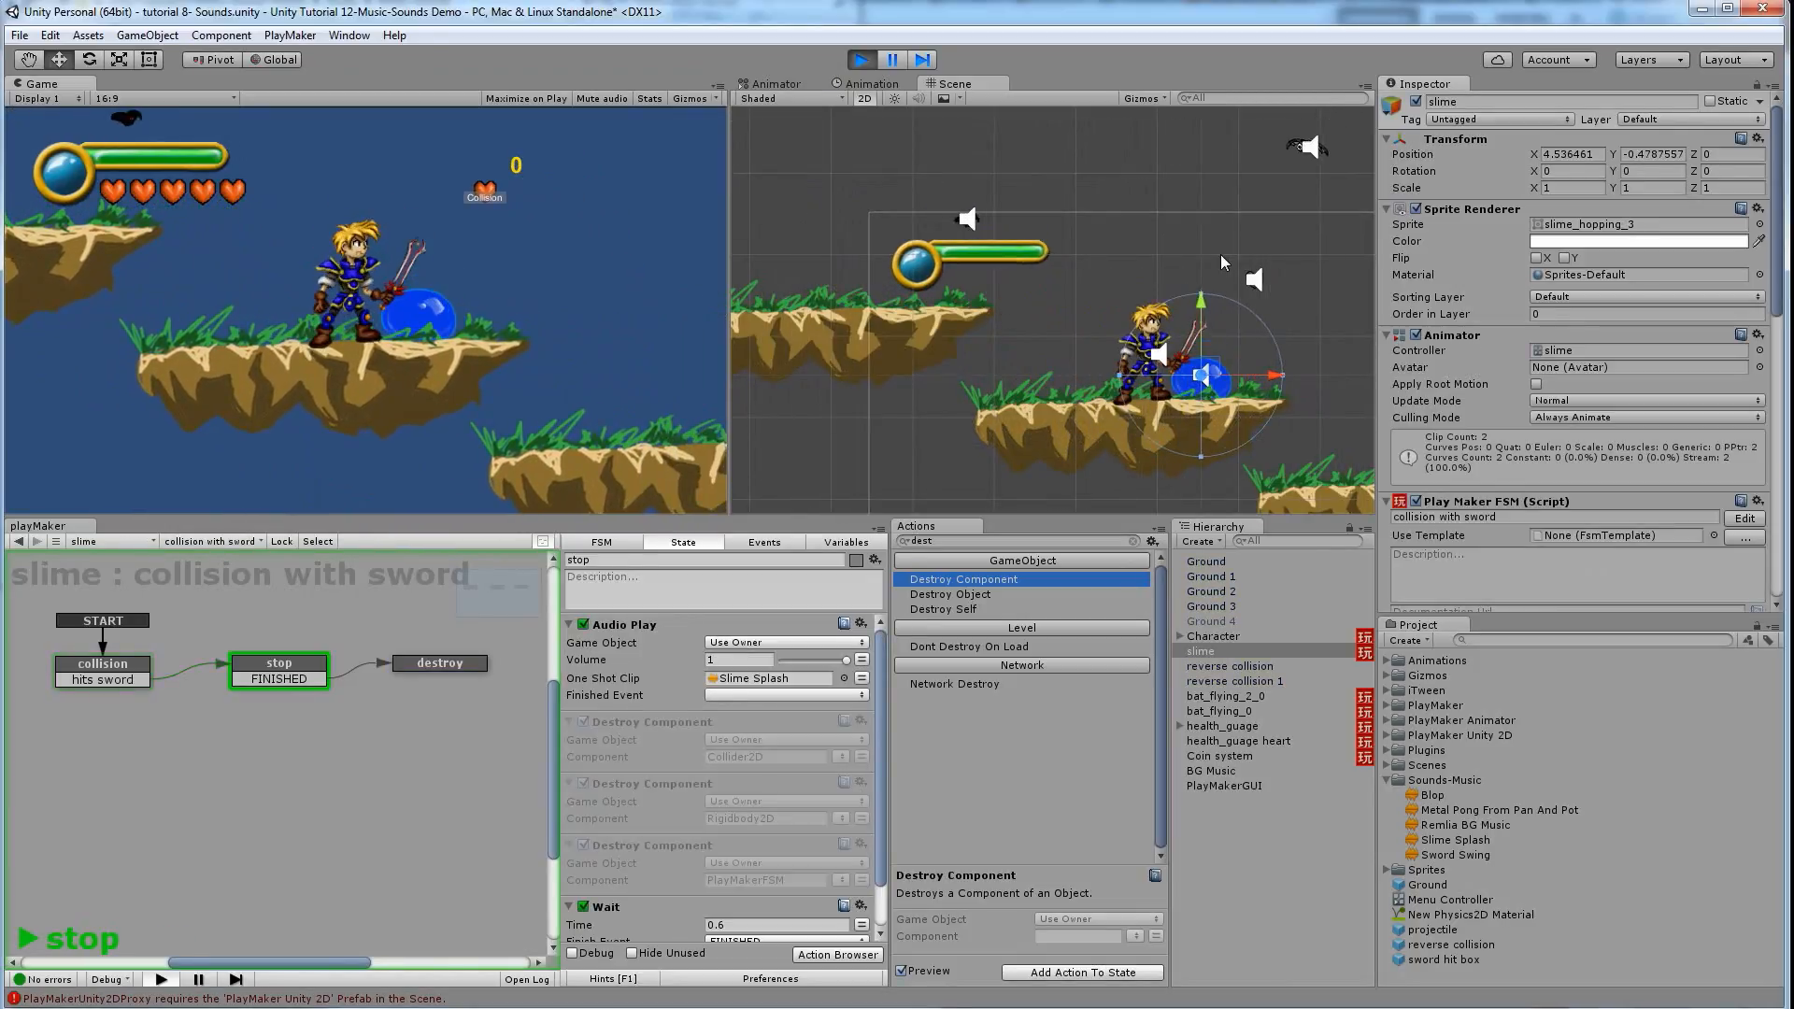
click(859, 61)
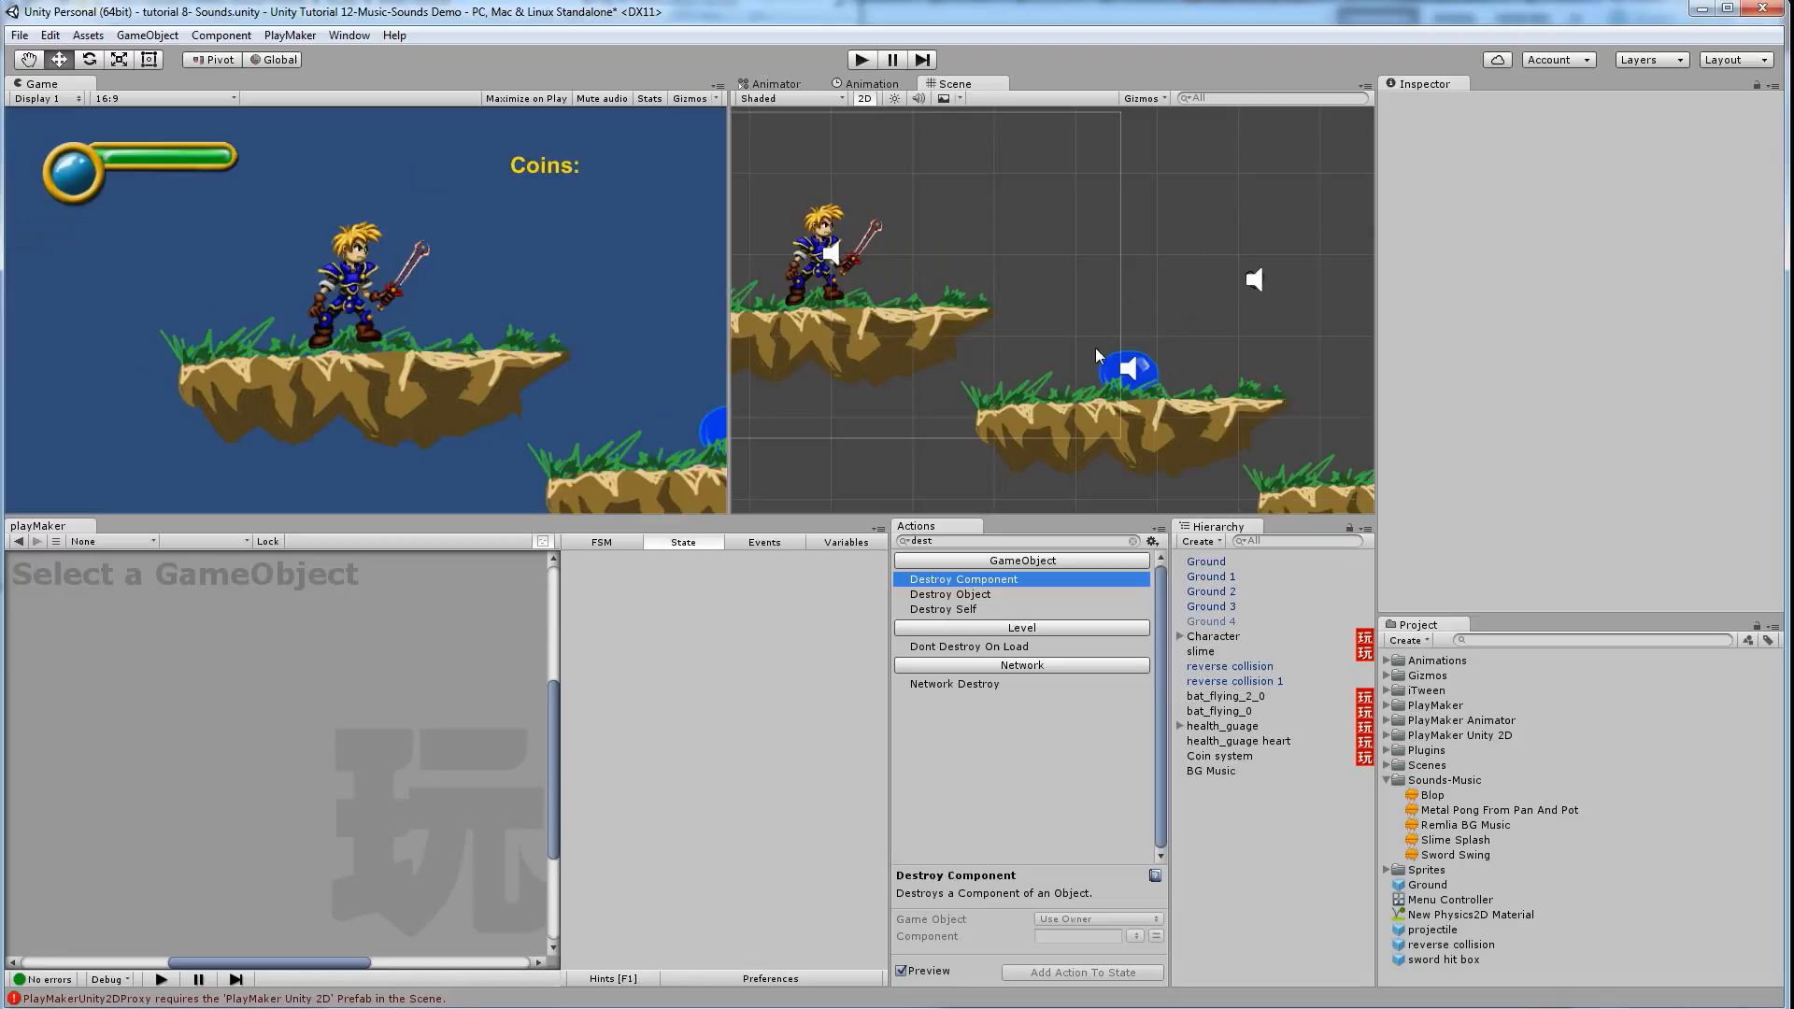
Insert a Set Animator Bool action after Audio Play in the stop state of the slime's collision with sword FSM
click(1147, 373)
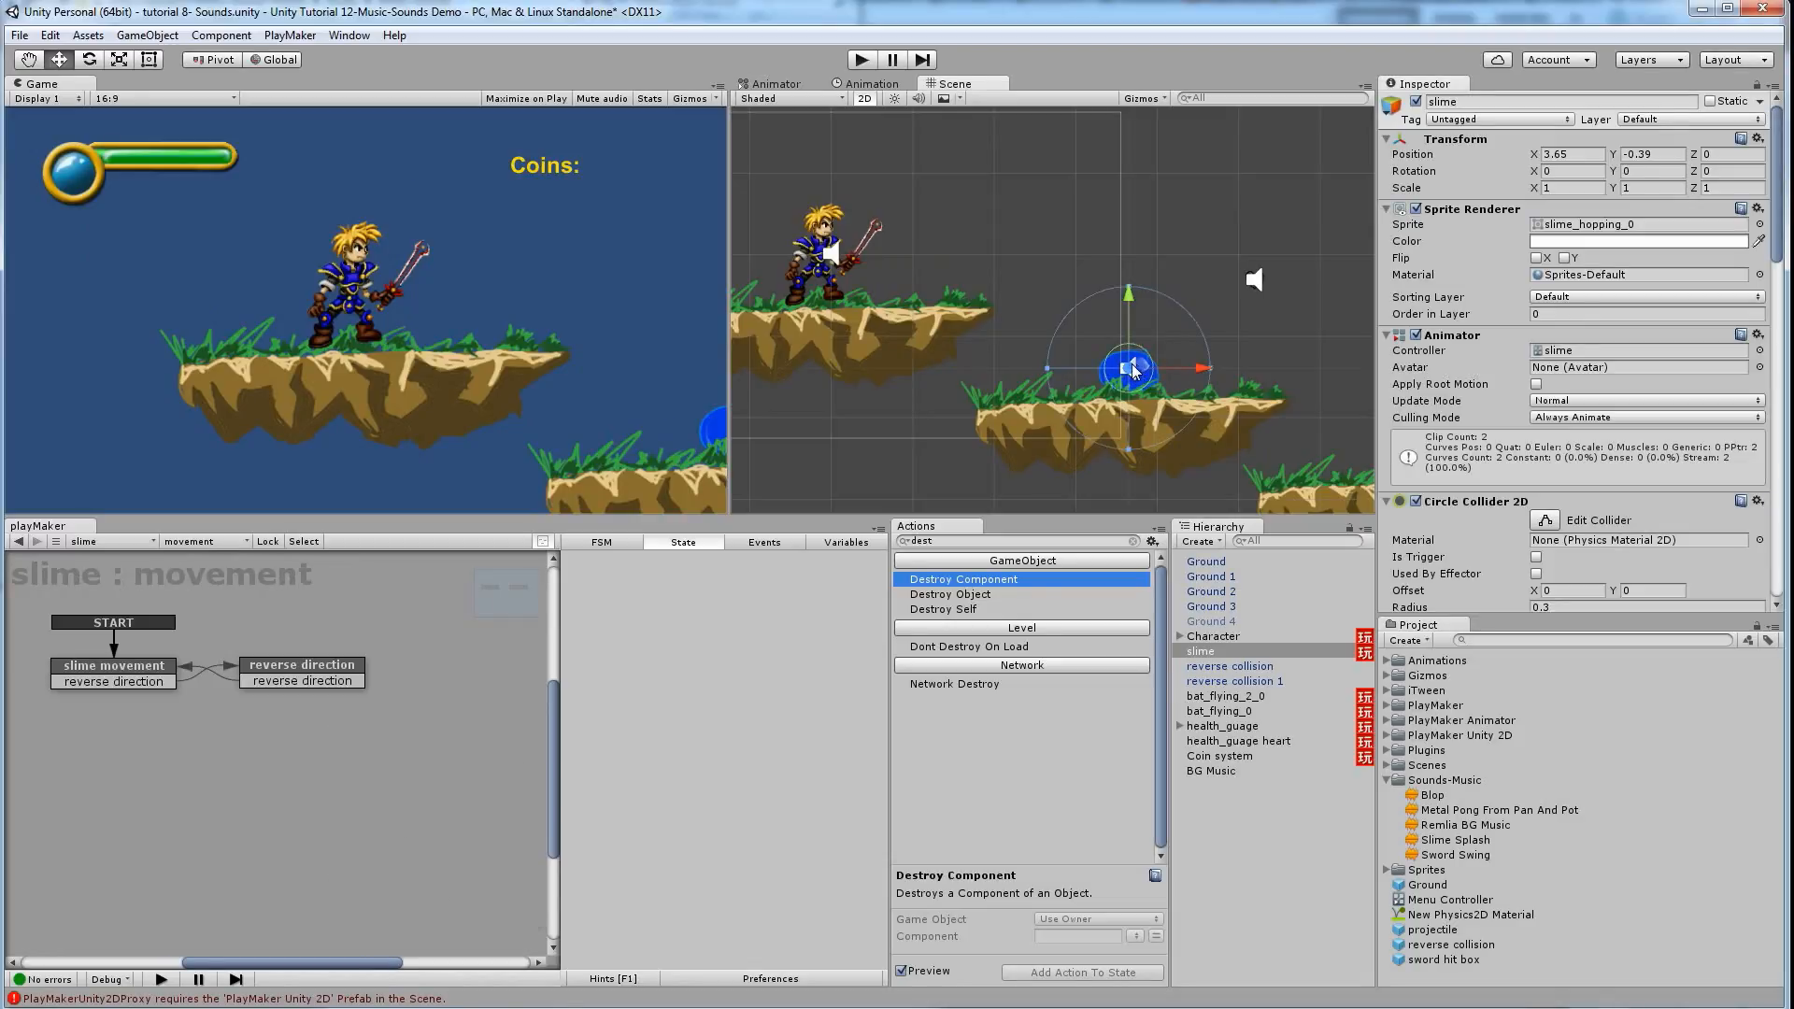
click(207, 542)
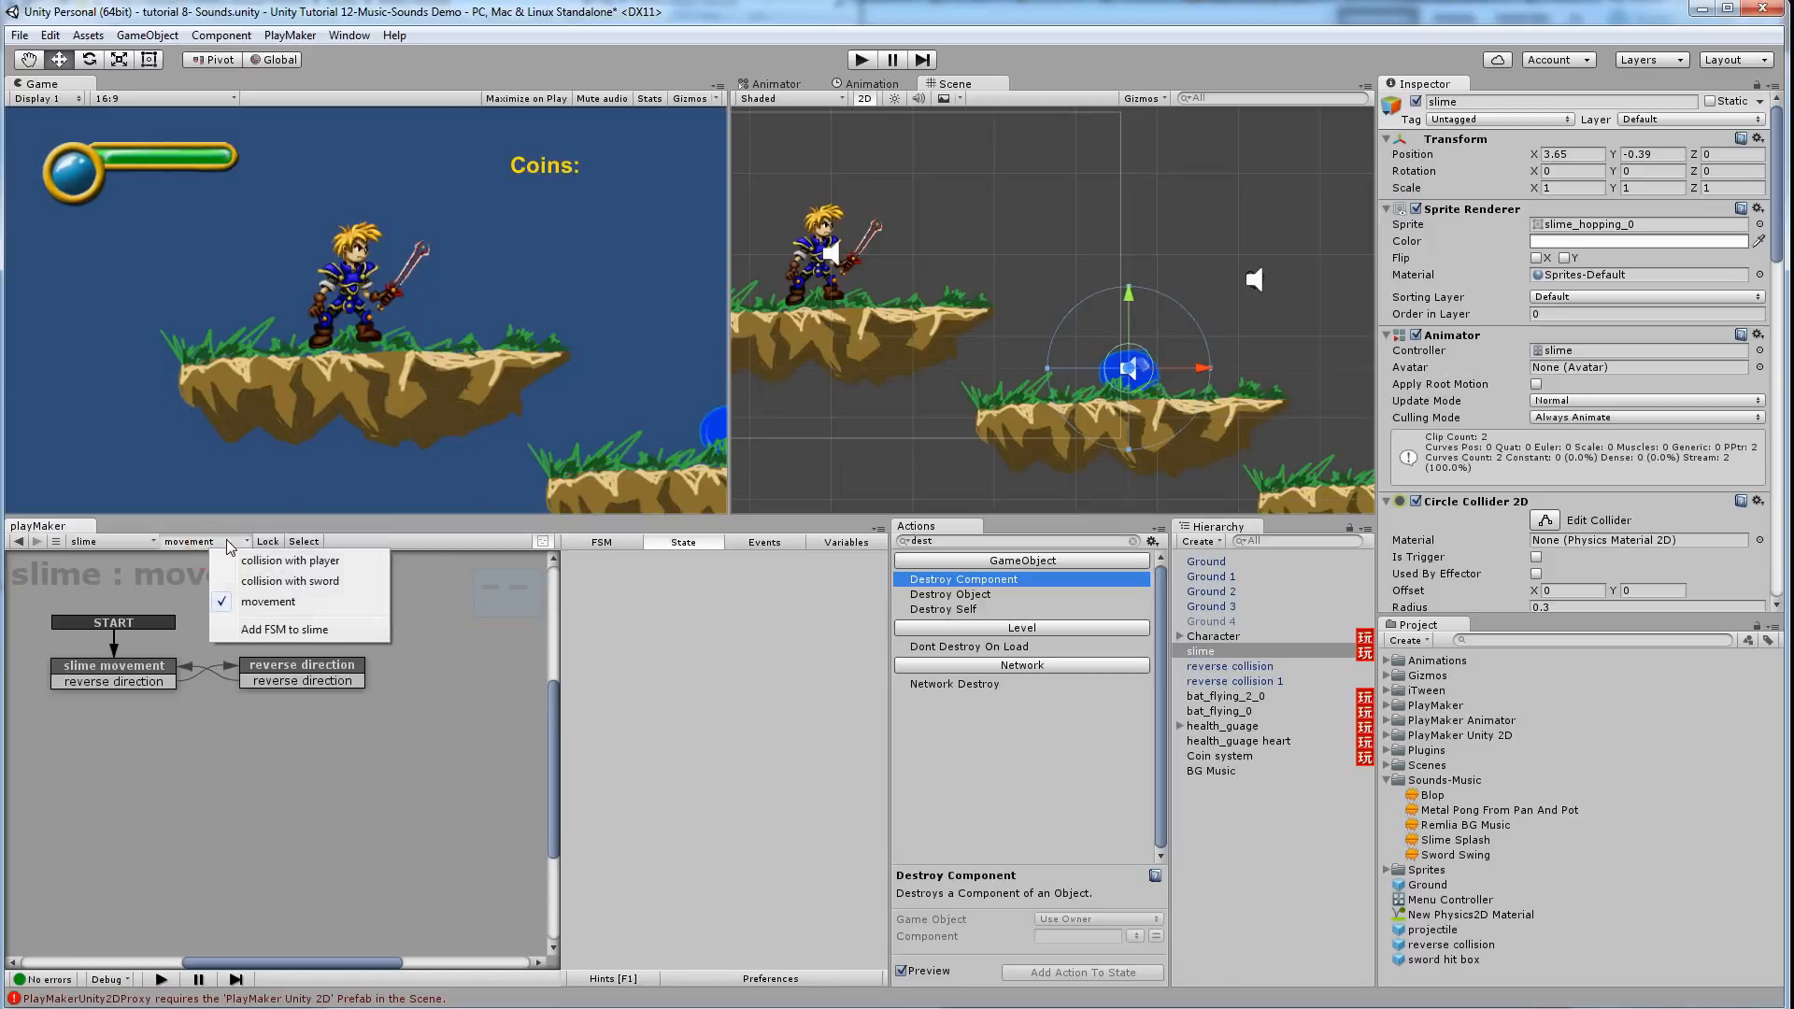
click(281, 582)
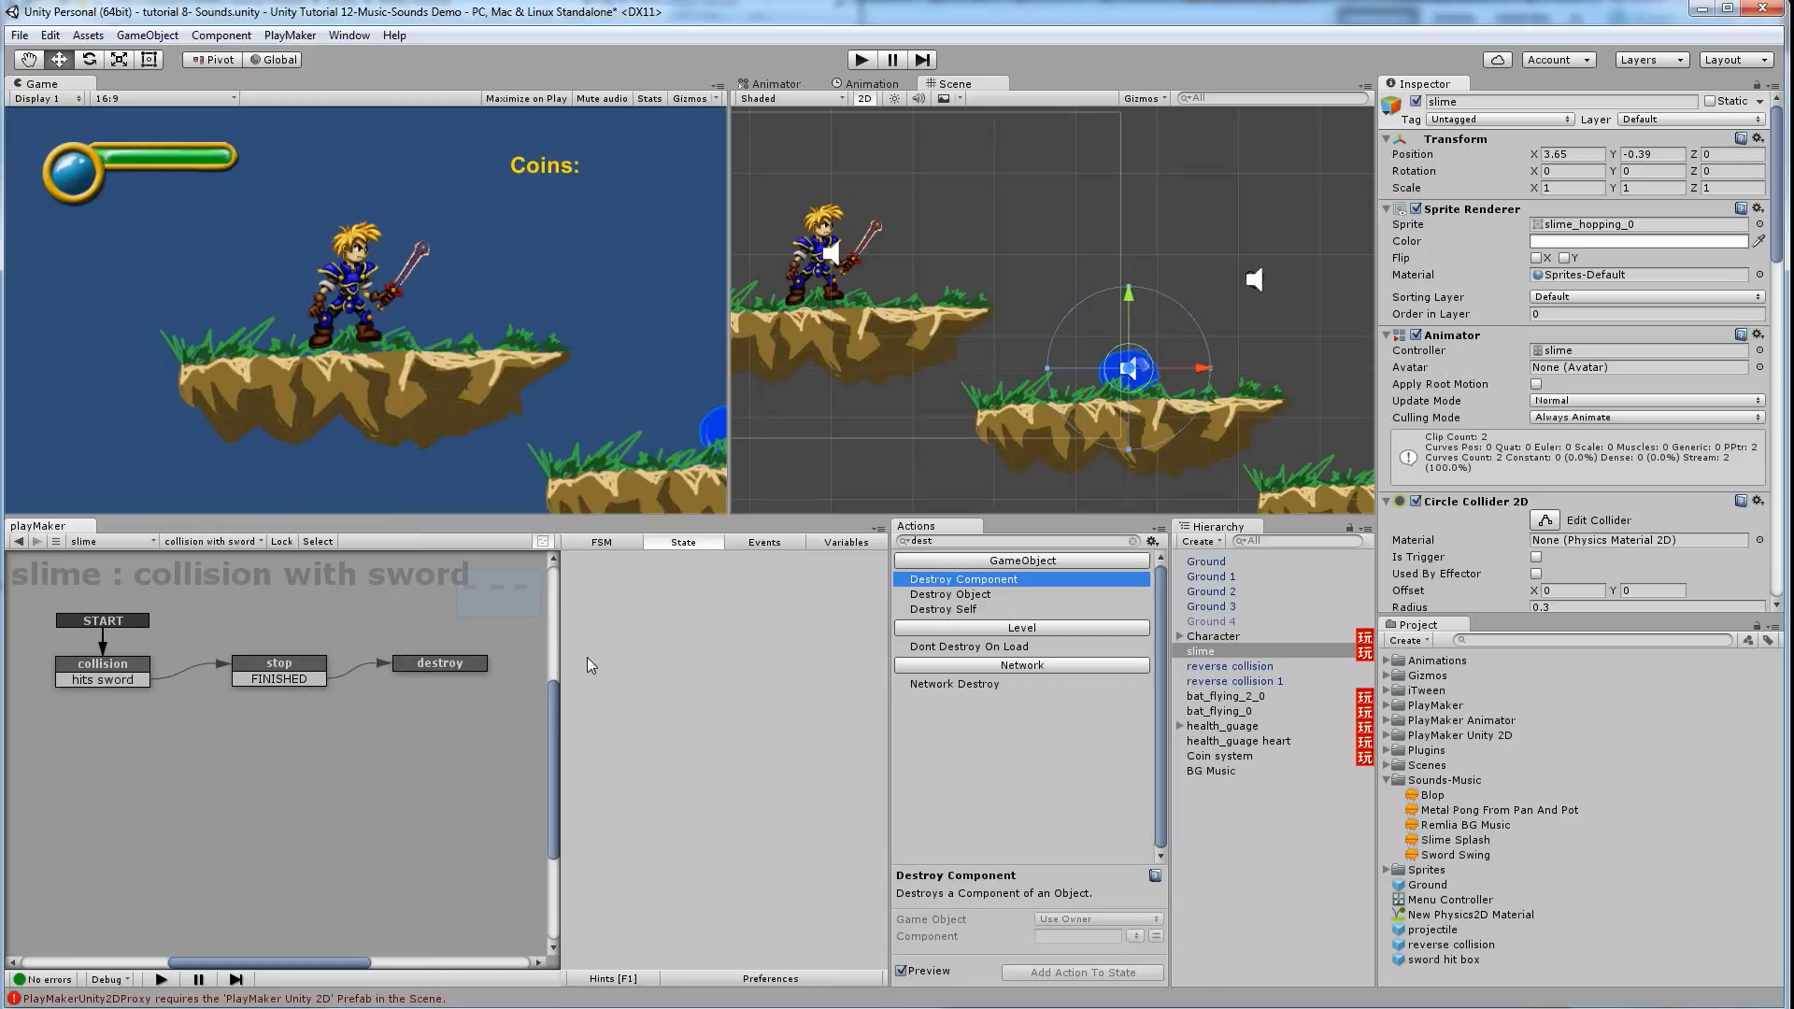
click(303, 679)
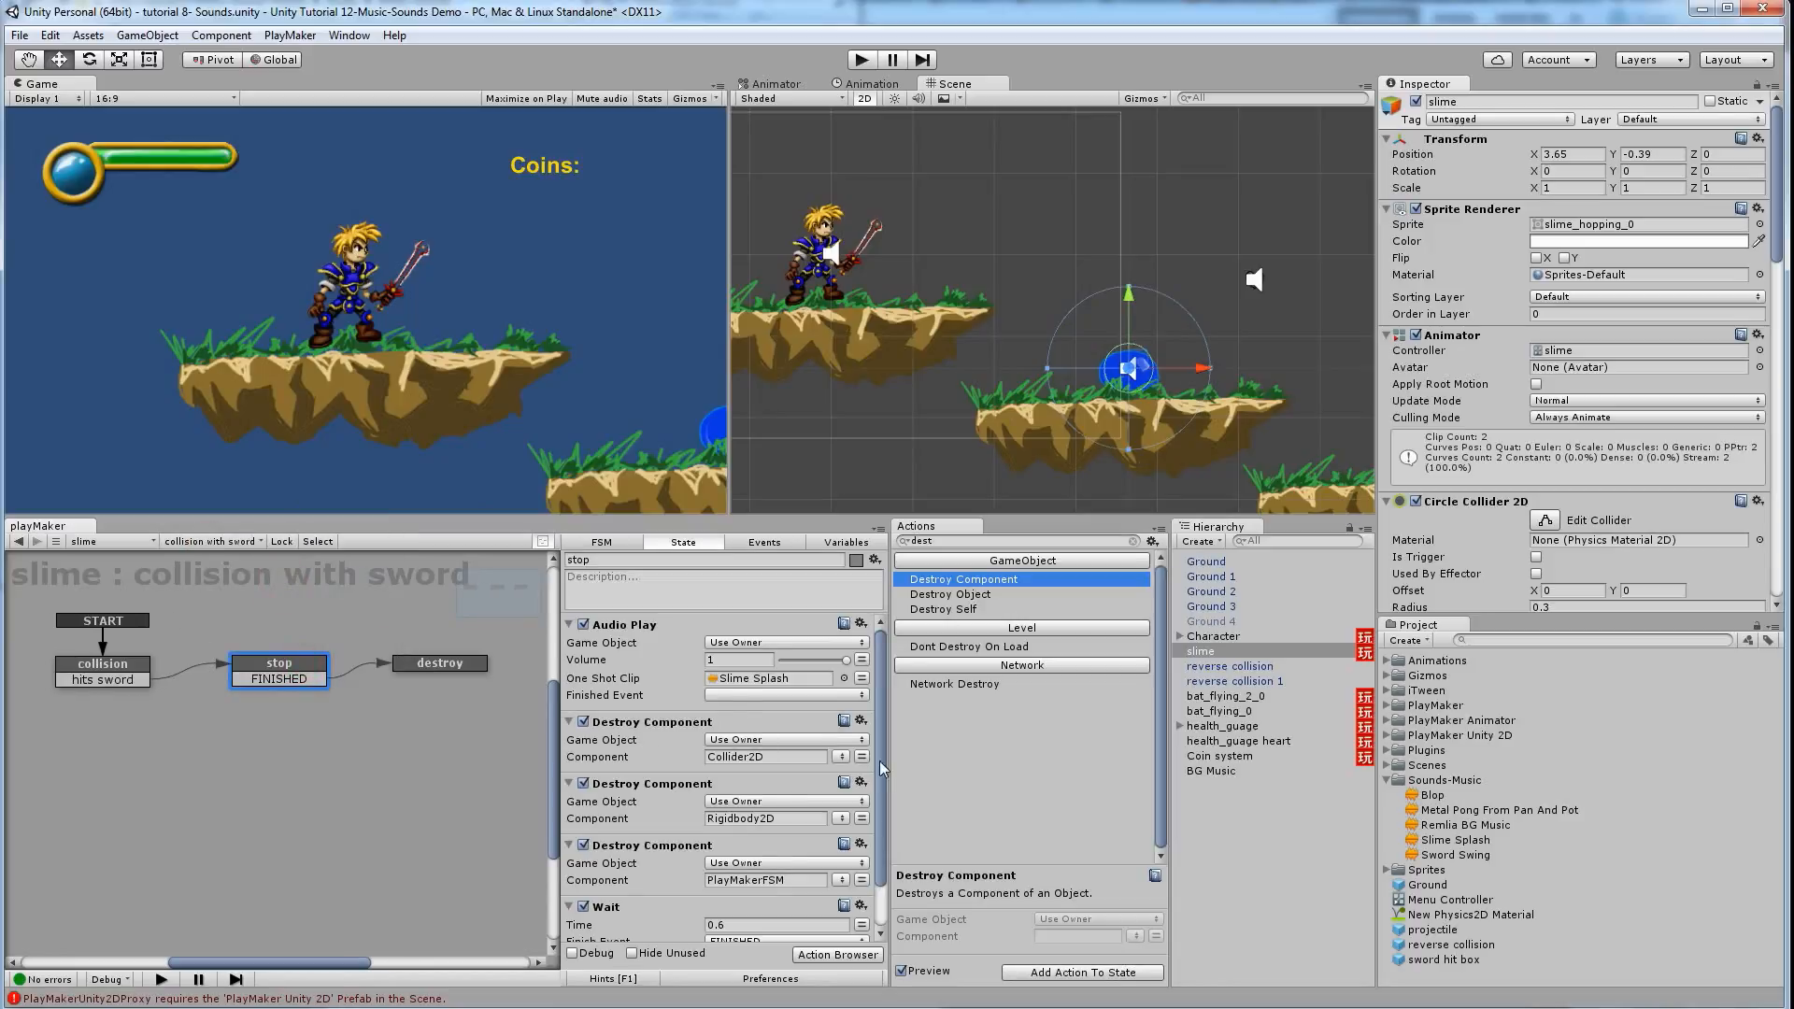
click(1031, 540)
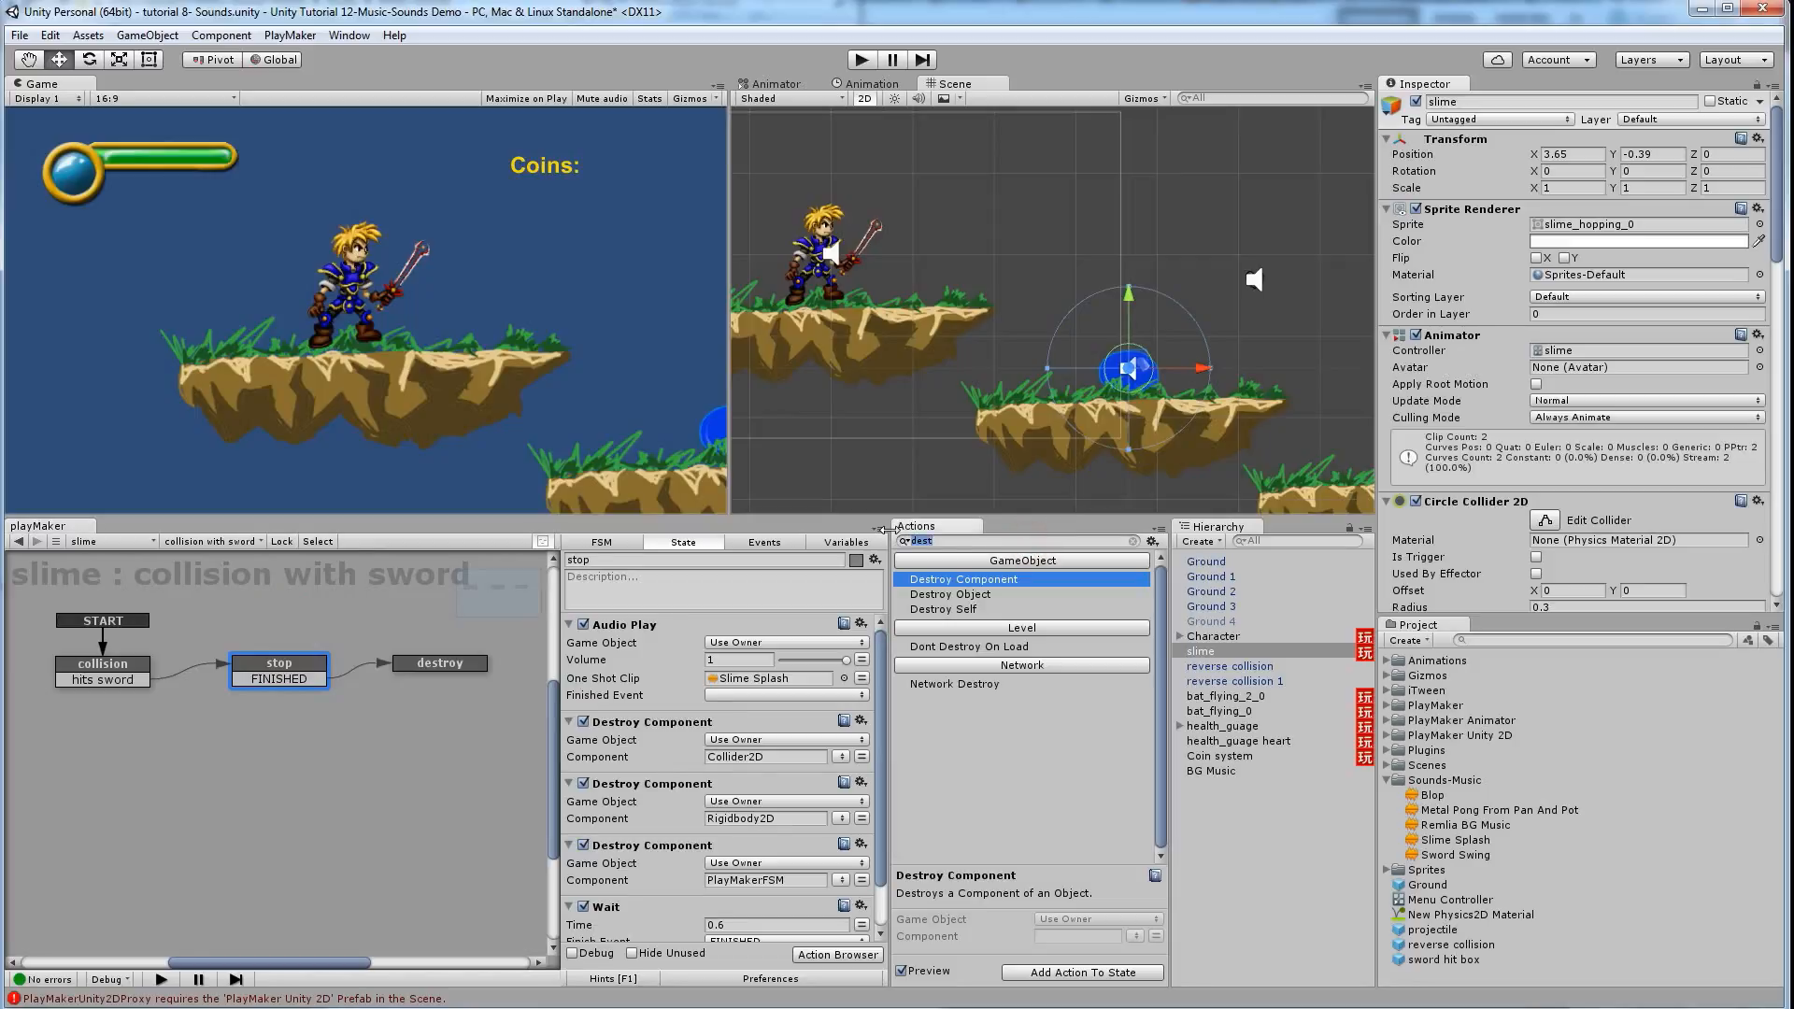
text(set anim)
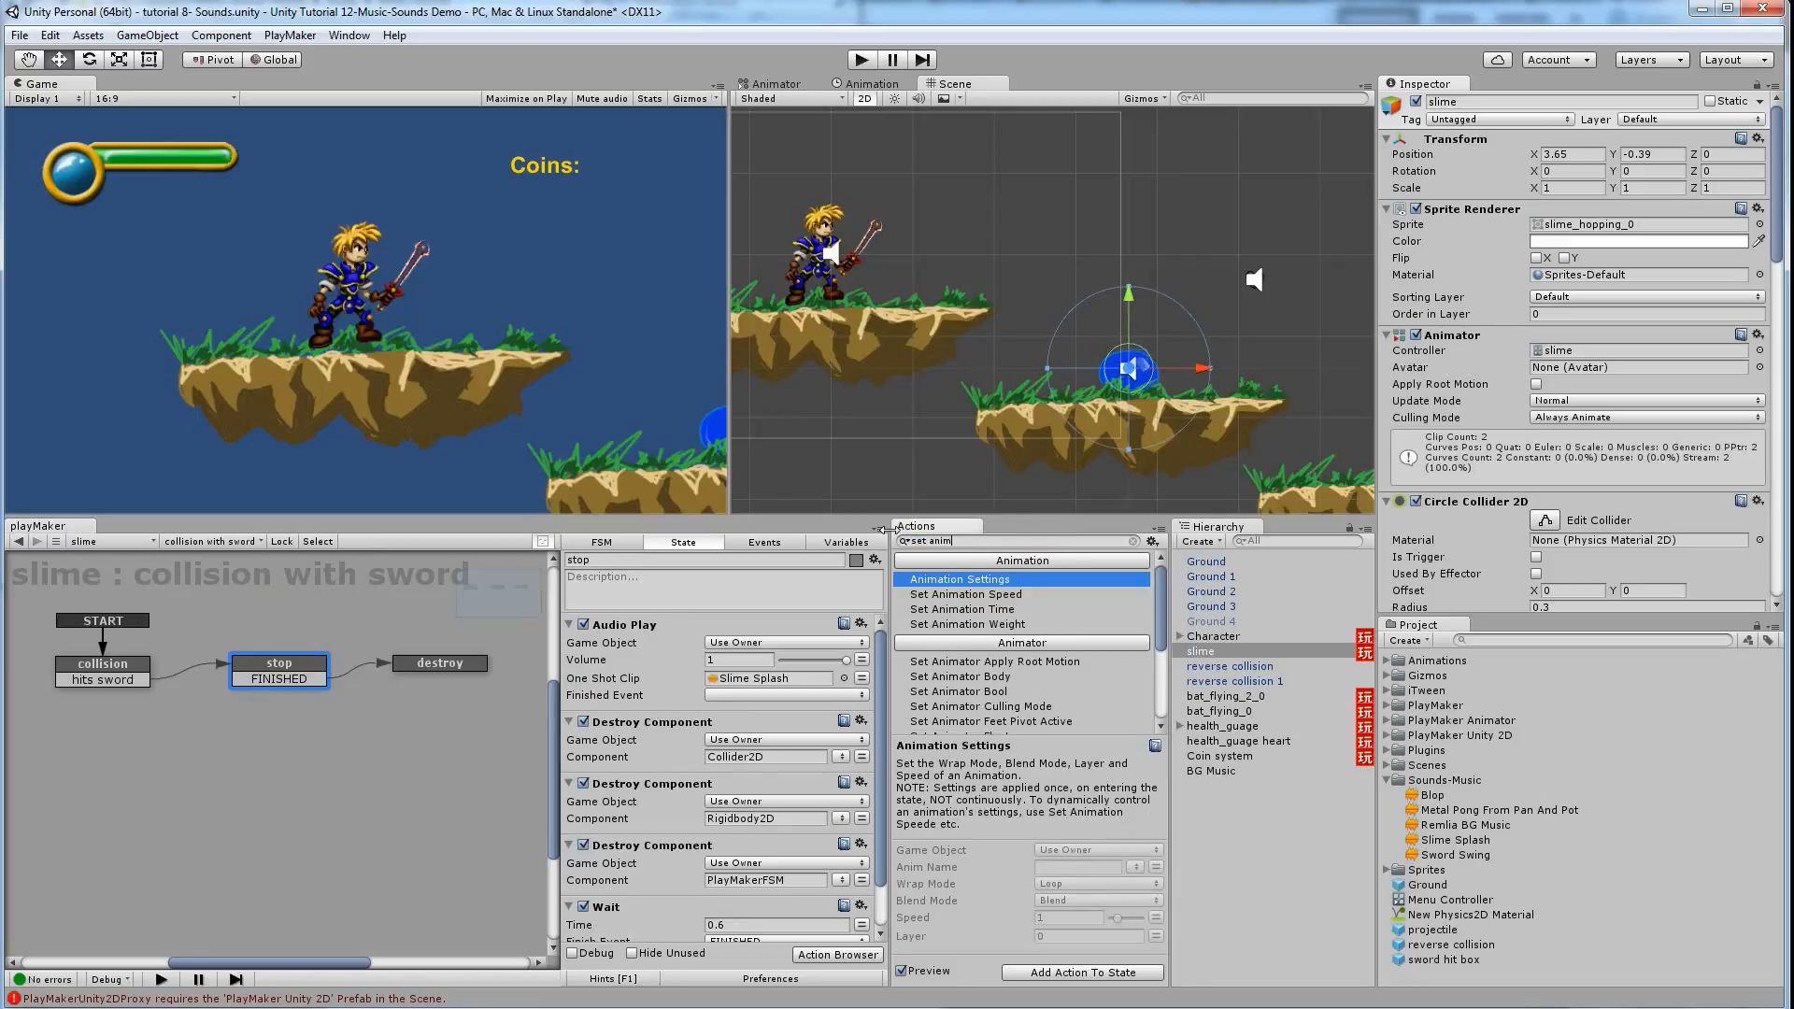
click(957, 693)
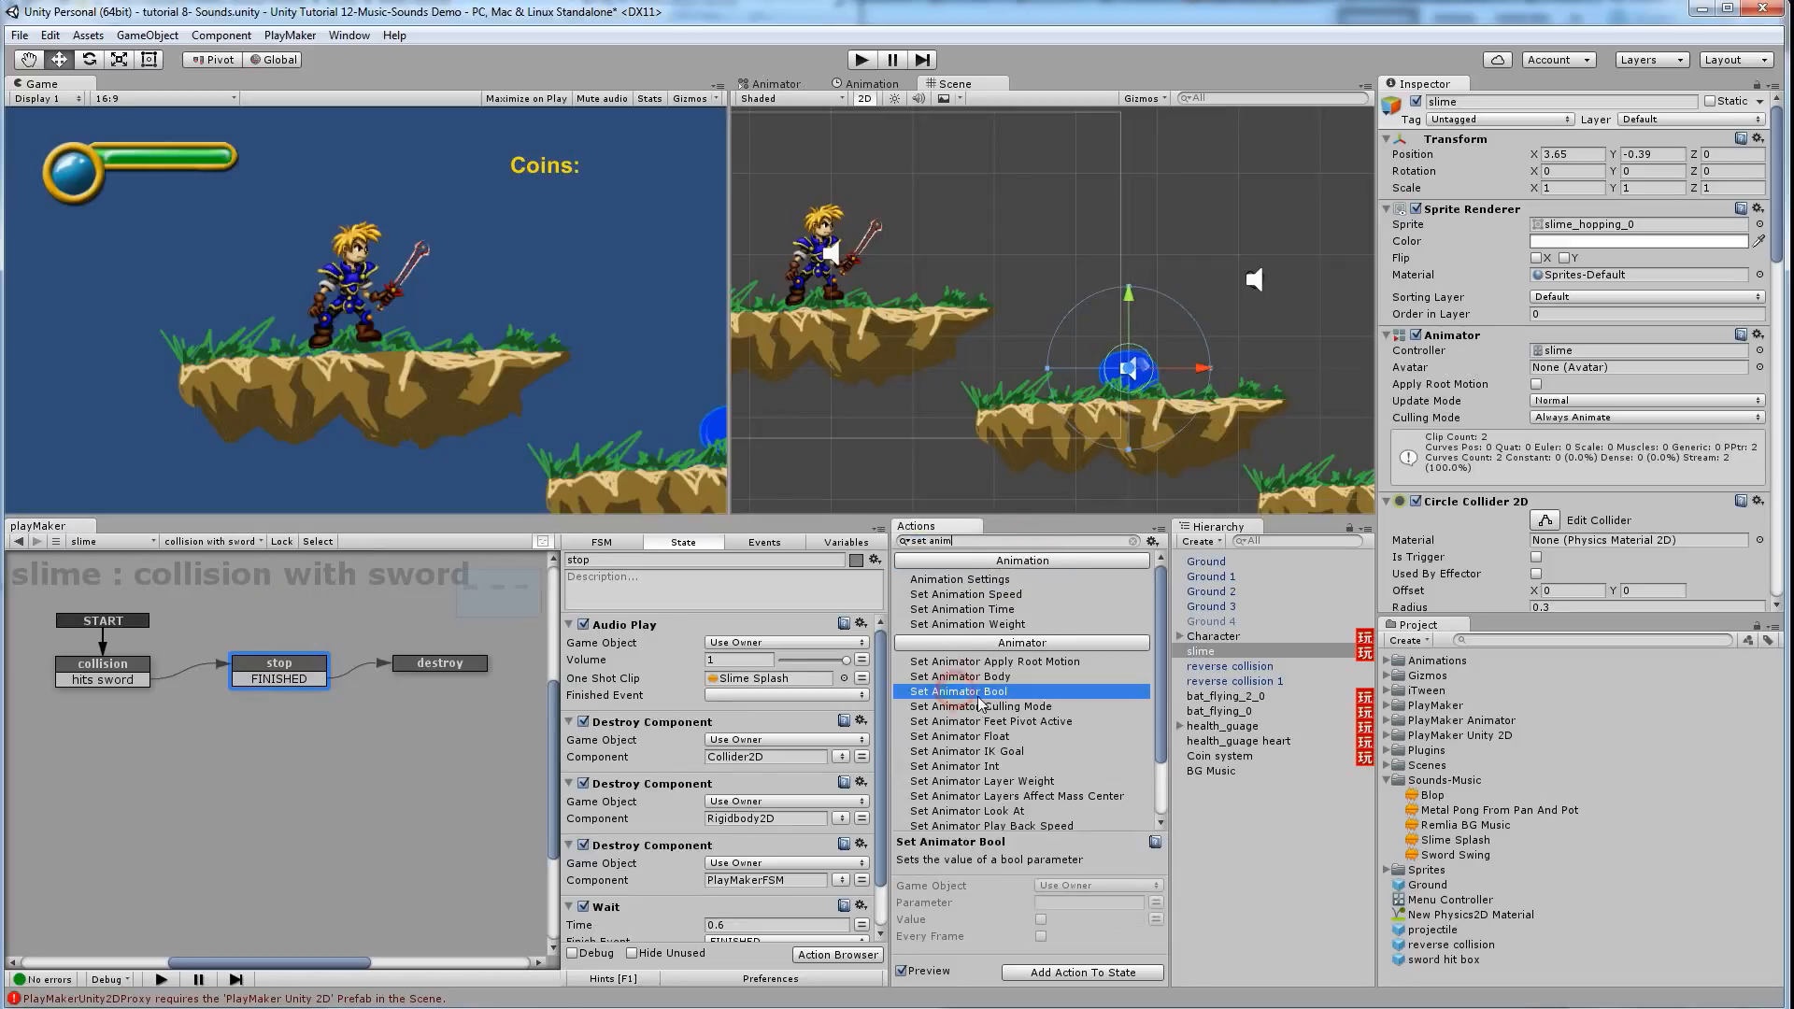
drag(971, 697, 748, 720)
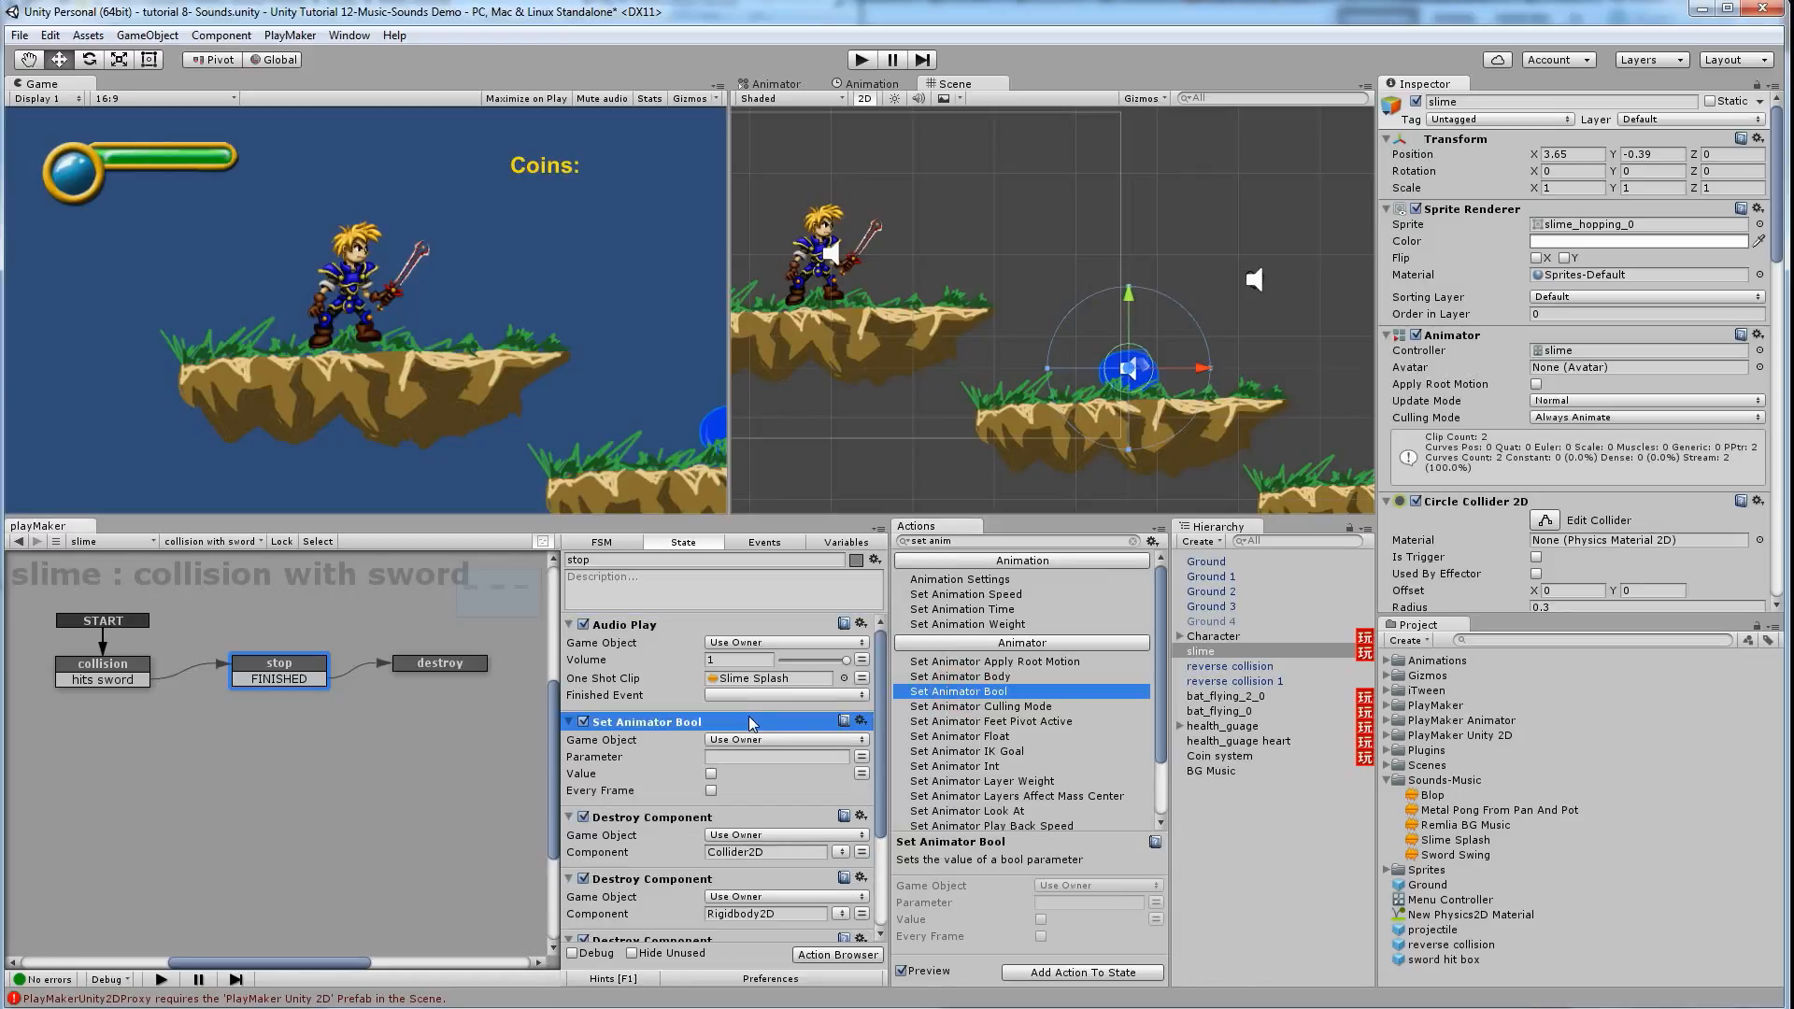
Set the Set Animator Bool action's parameter to "Burst" and enable its value
click(759, 756)
text(Burst)
click(711, 774)
click(756, 762)
Check the slime burst state in the slime's animator, and open the slime object's slime burst clip in the animation timeline
click(776, 84)
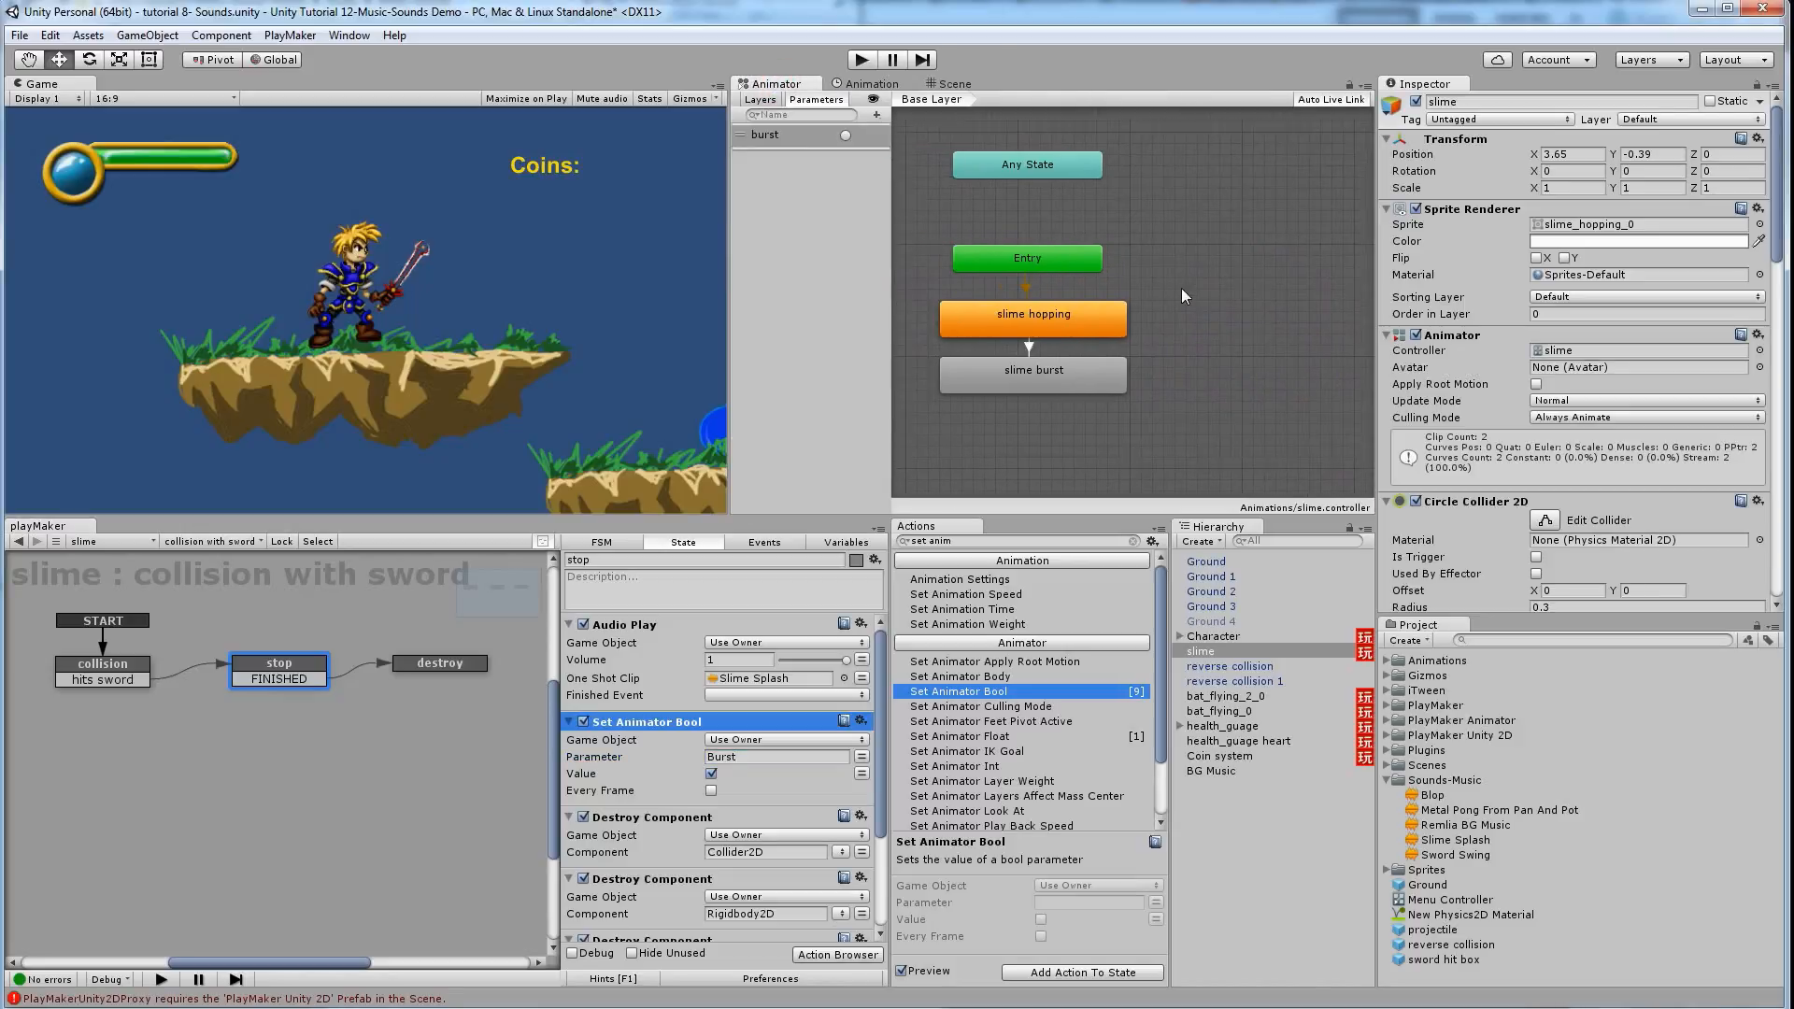
click(1091, 376)
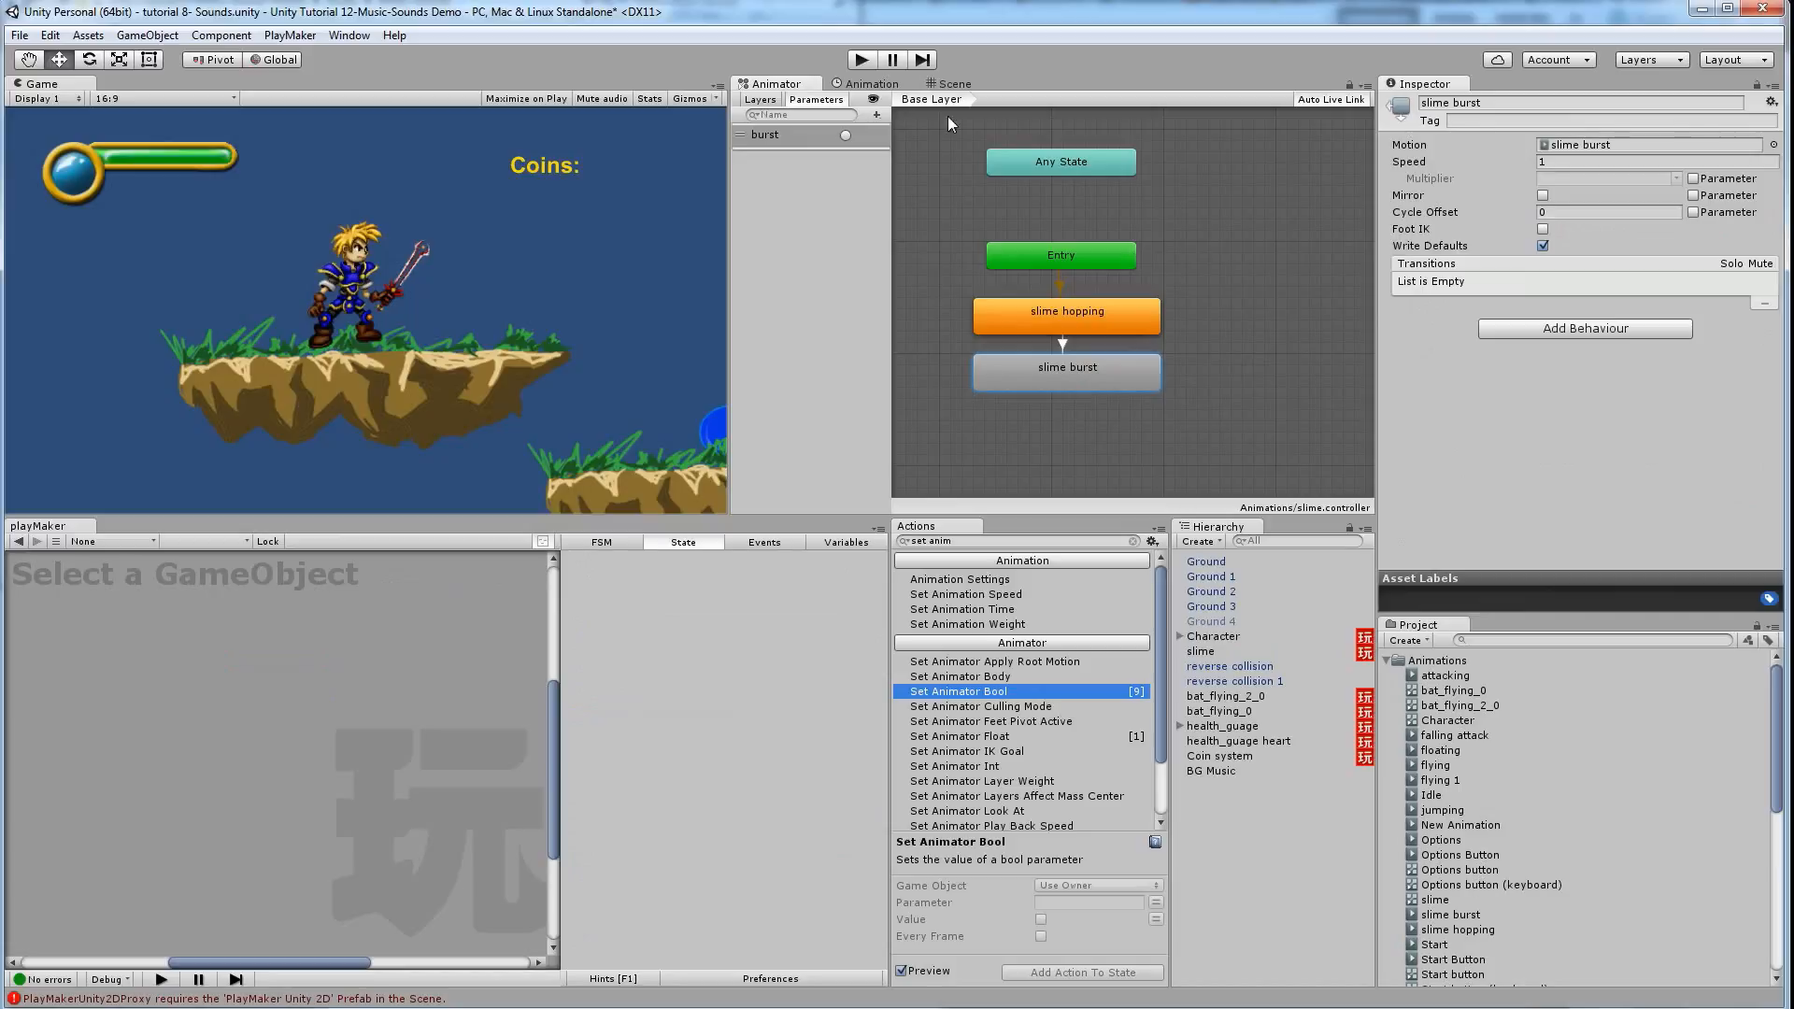
click(878, 83)
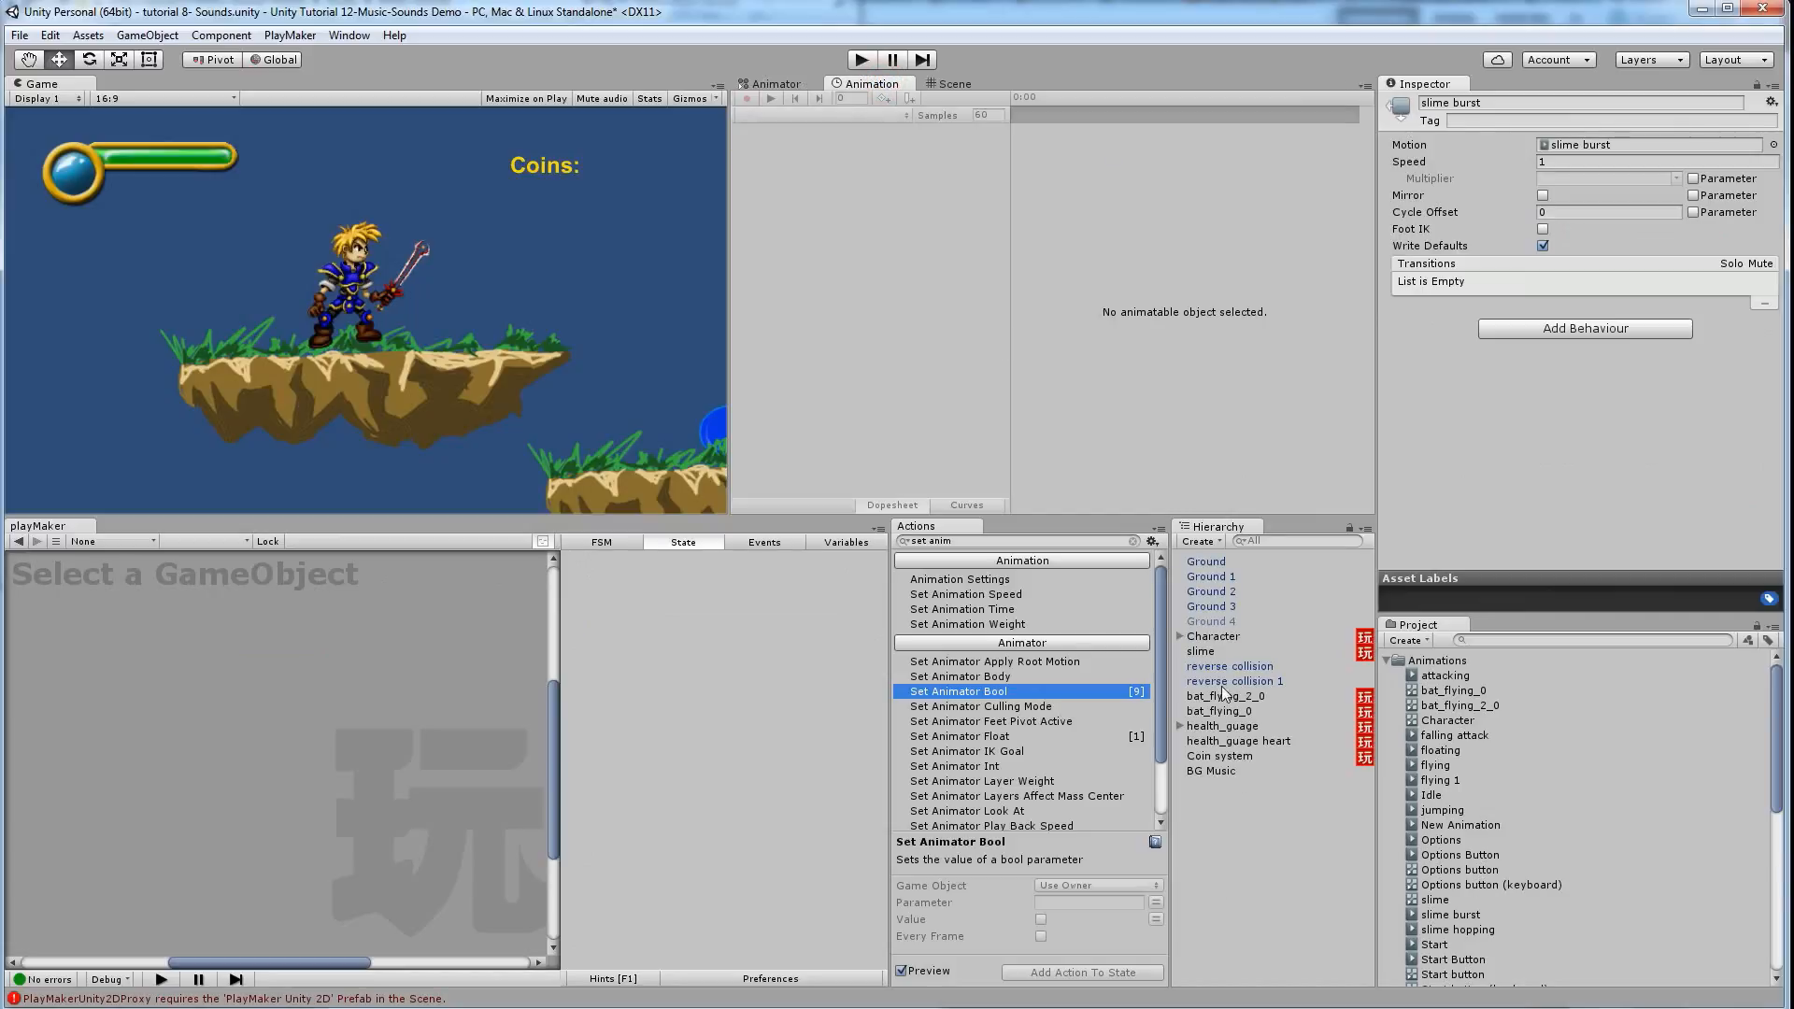
click(1200, 651)
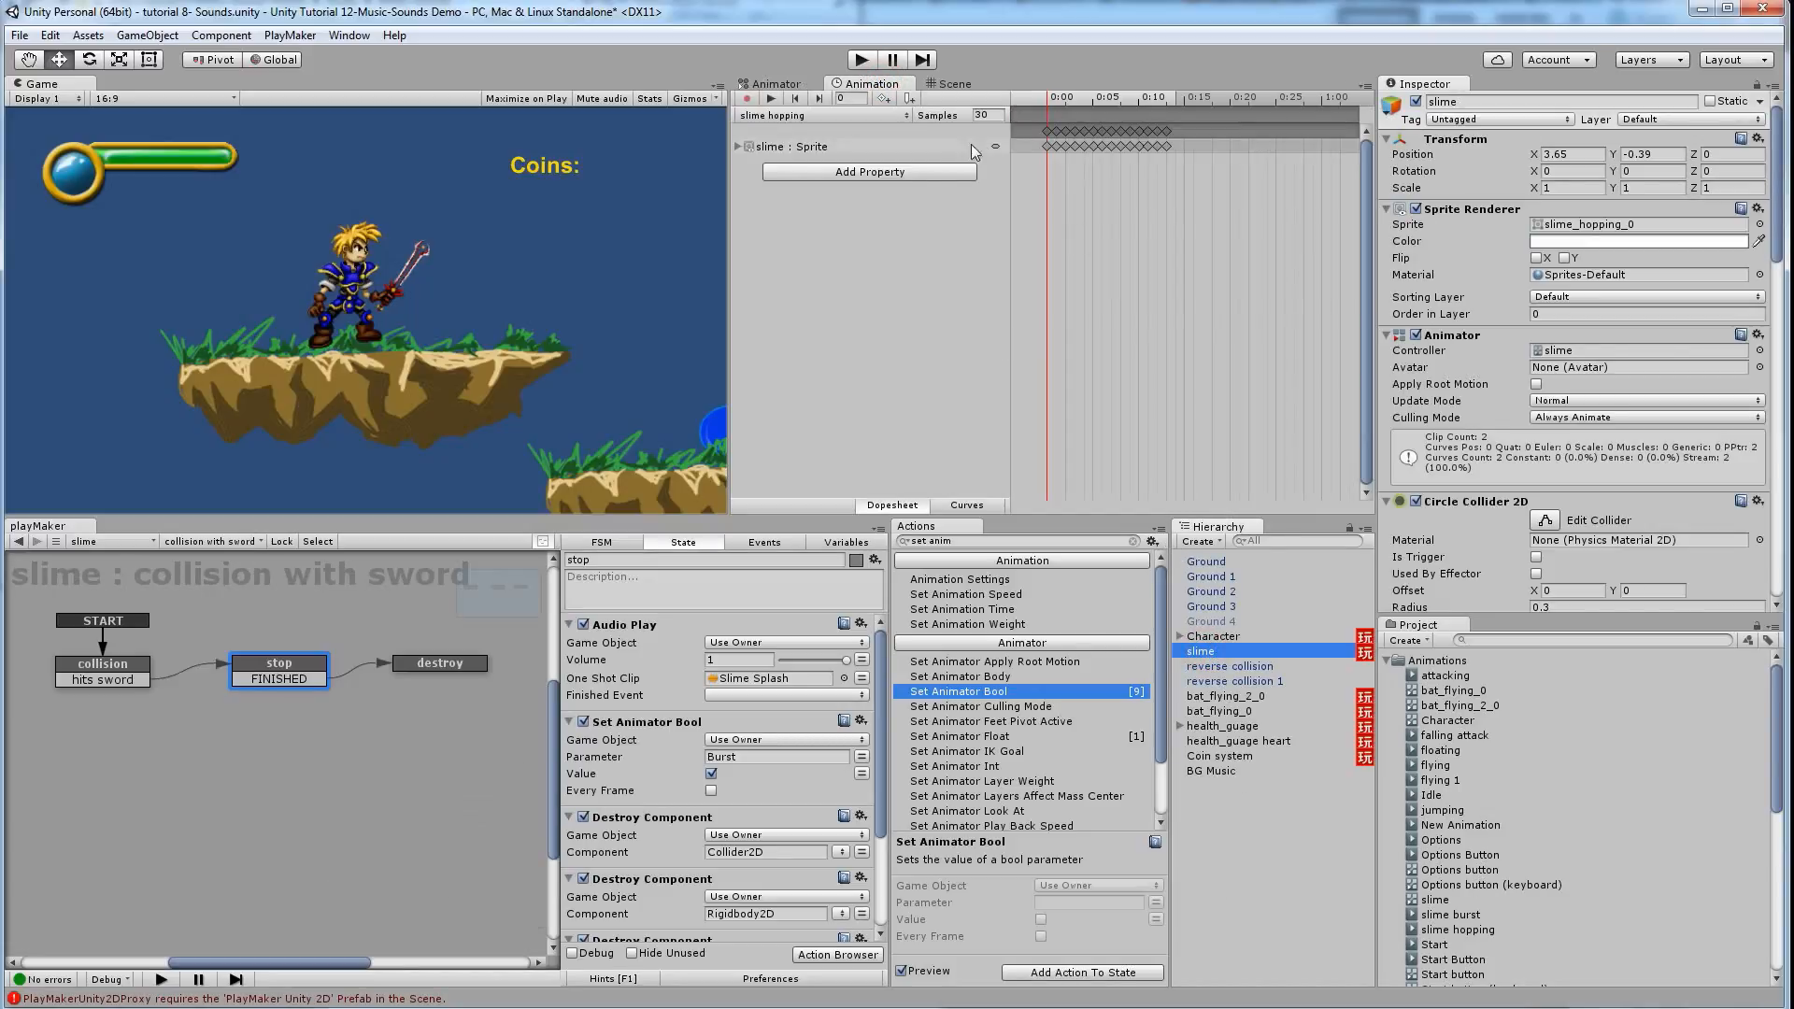
click(879, 115)
click(794, 155)
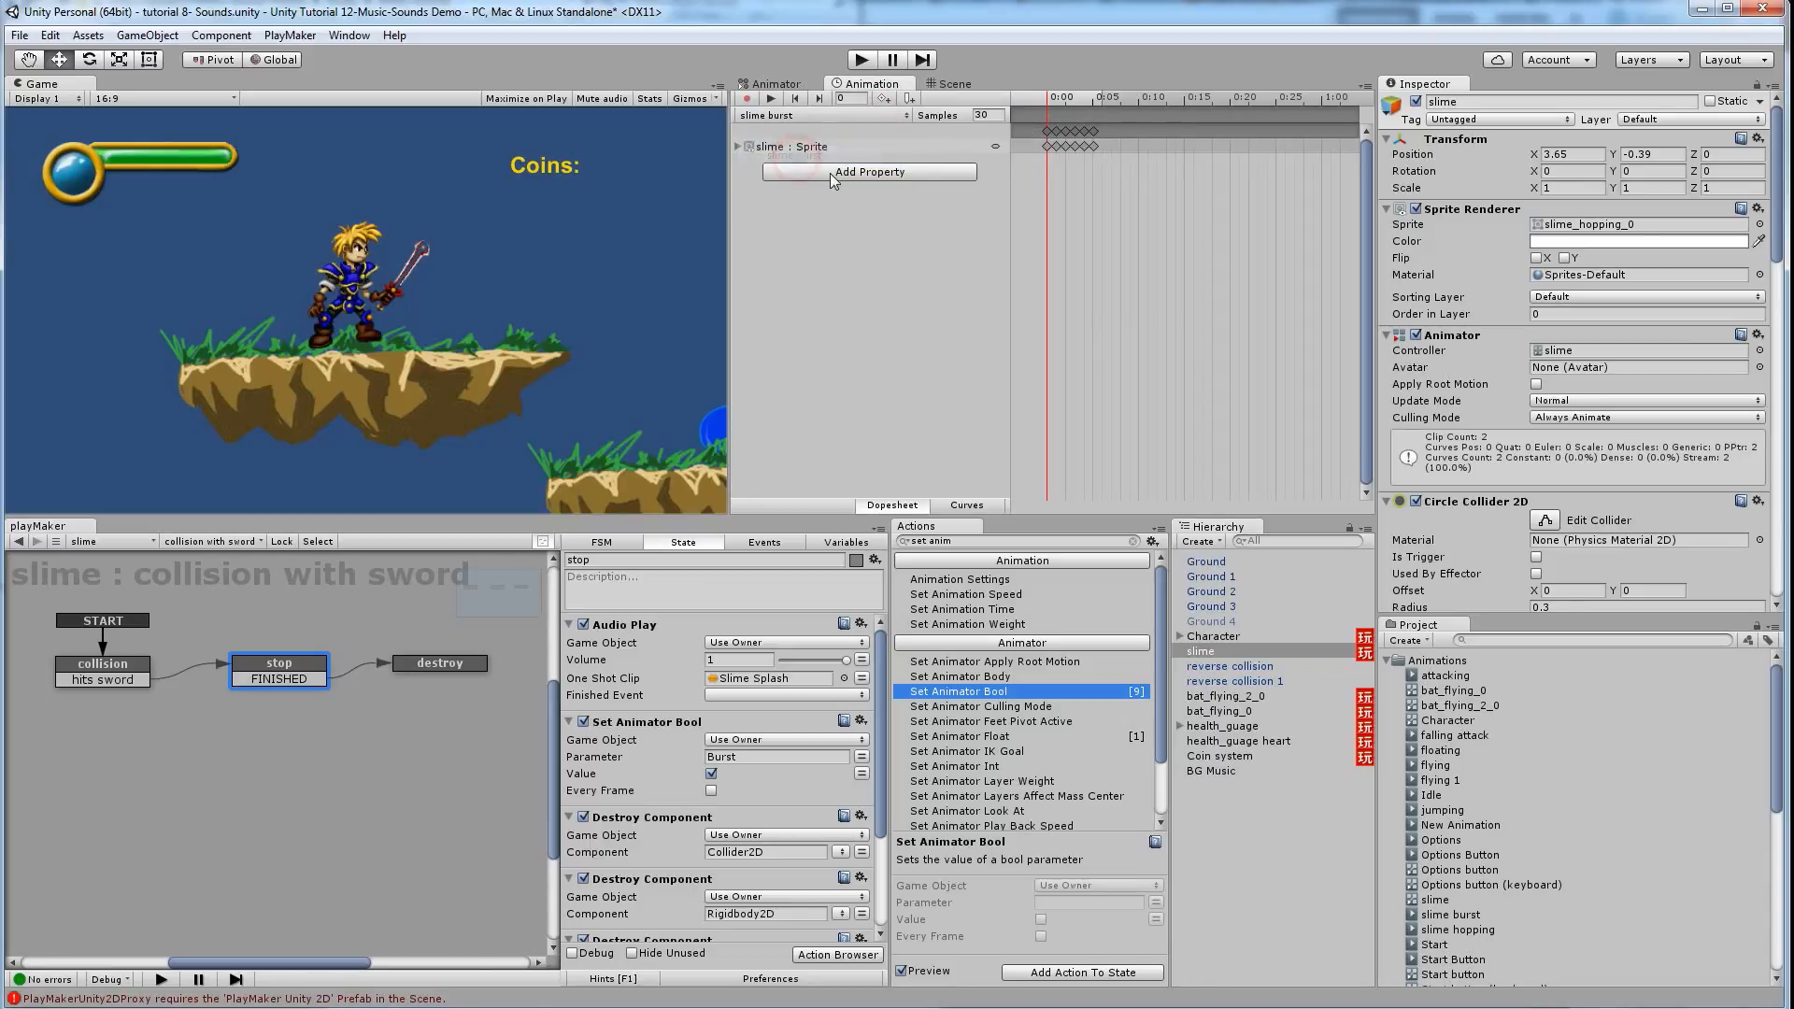
Examine the slime burst clip's sprite keyframes by scrubbing and playing it, and compare its end frames in the scene
scroll(1059, 133, up, 10)
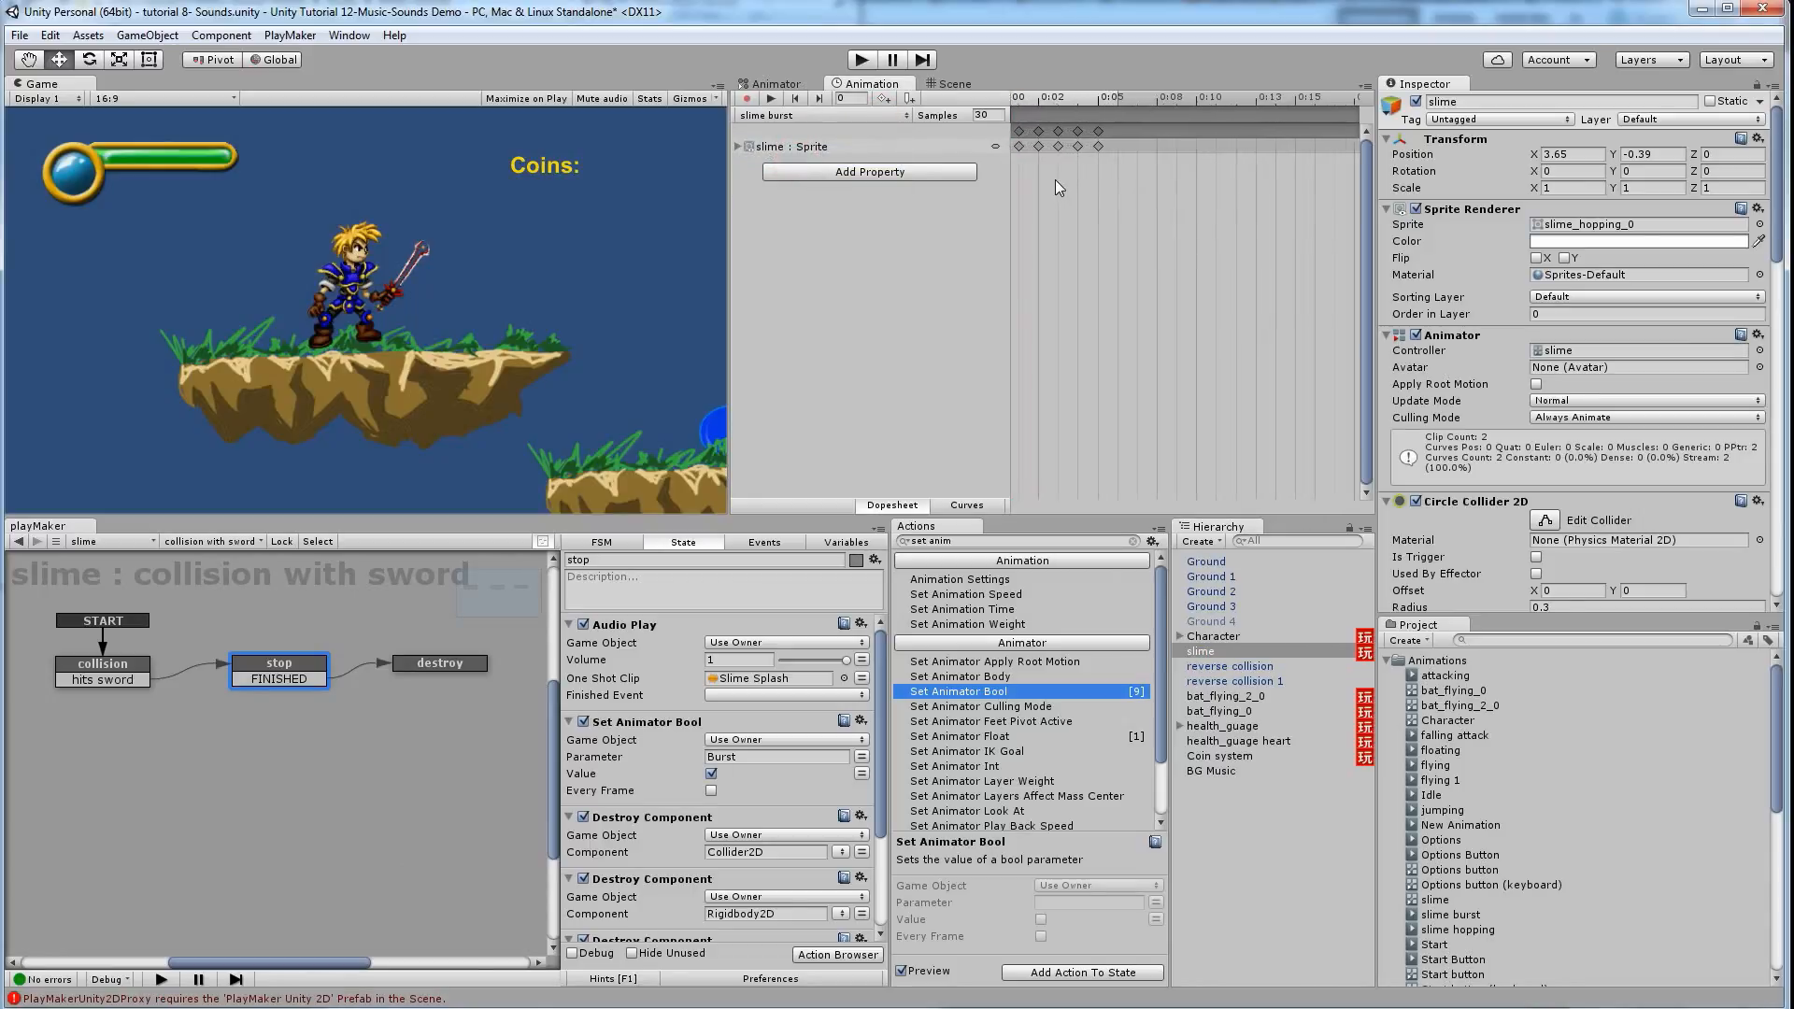
click(739, 146)
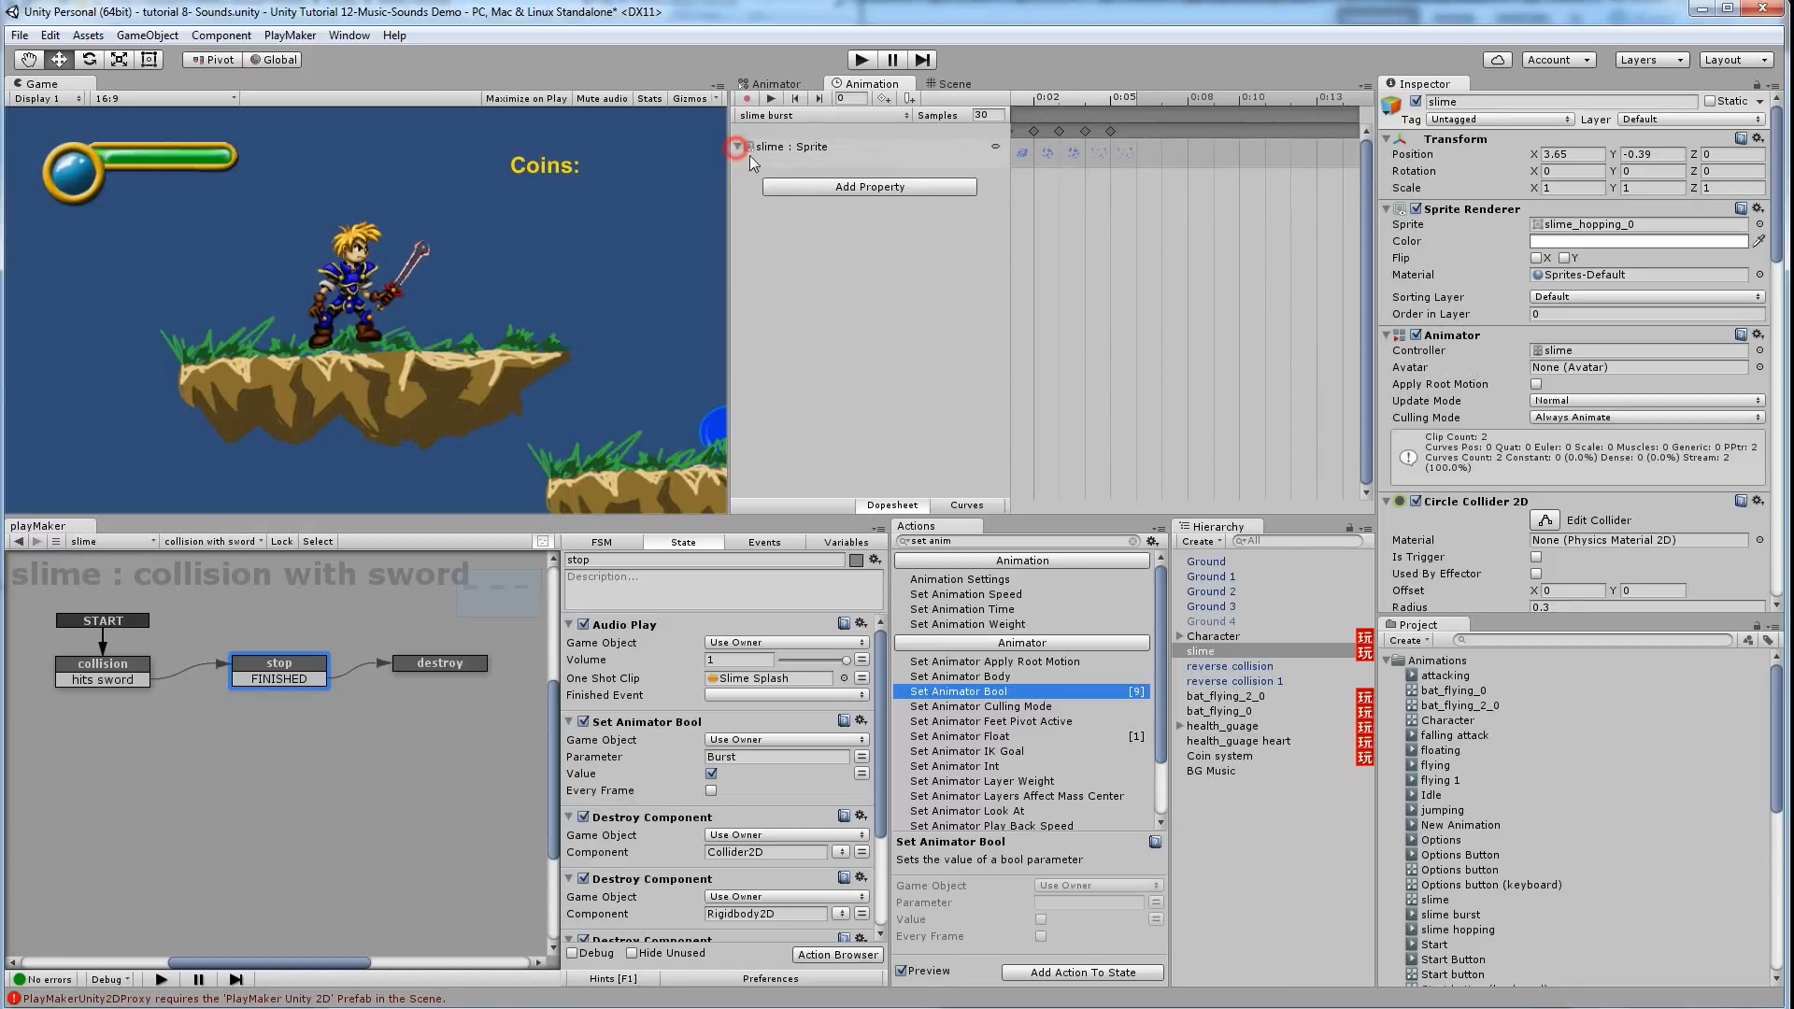
drag(1057, 99, 1115, 108)
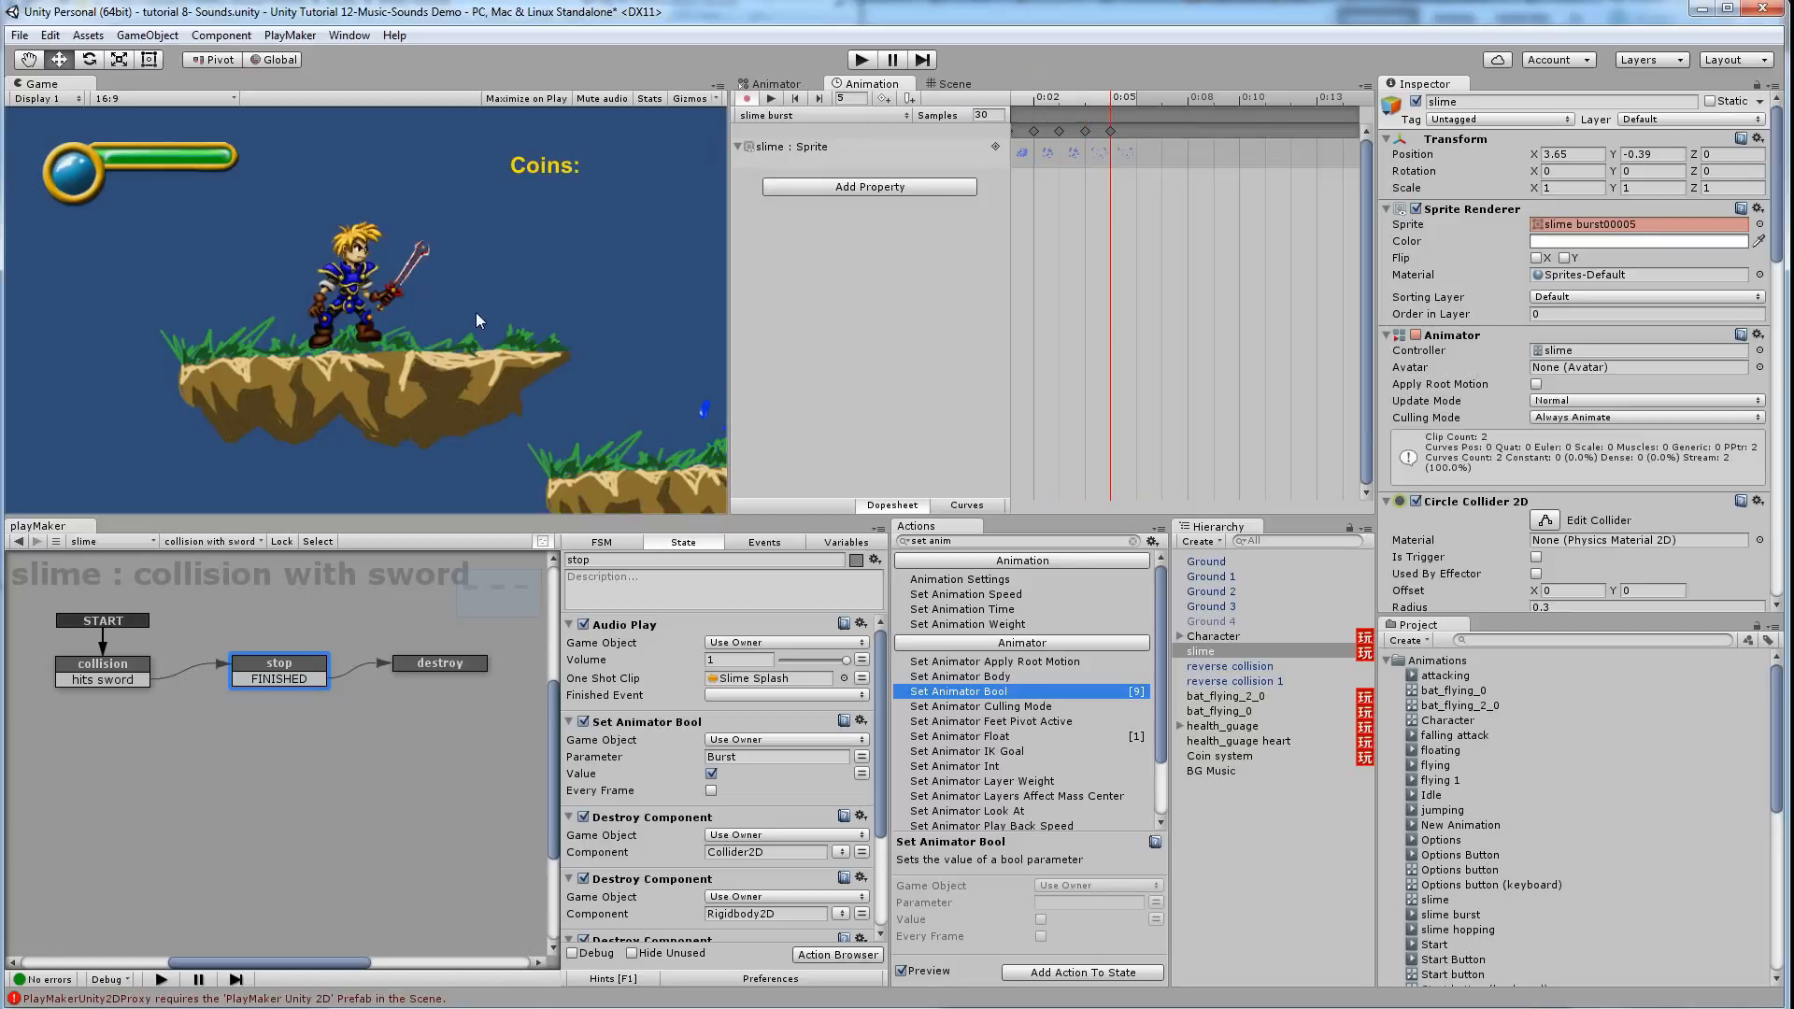
click(771, 98)
click(769, 98)
click(1132, 101)
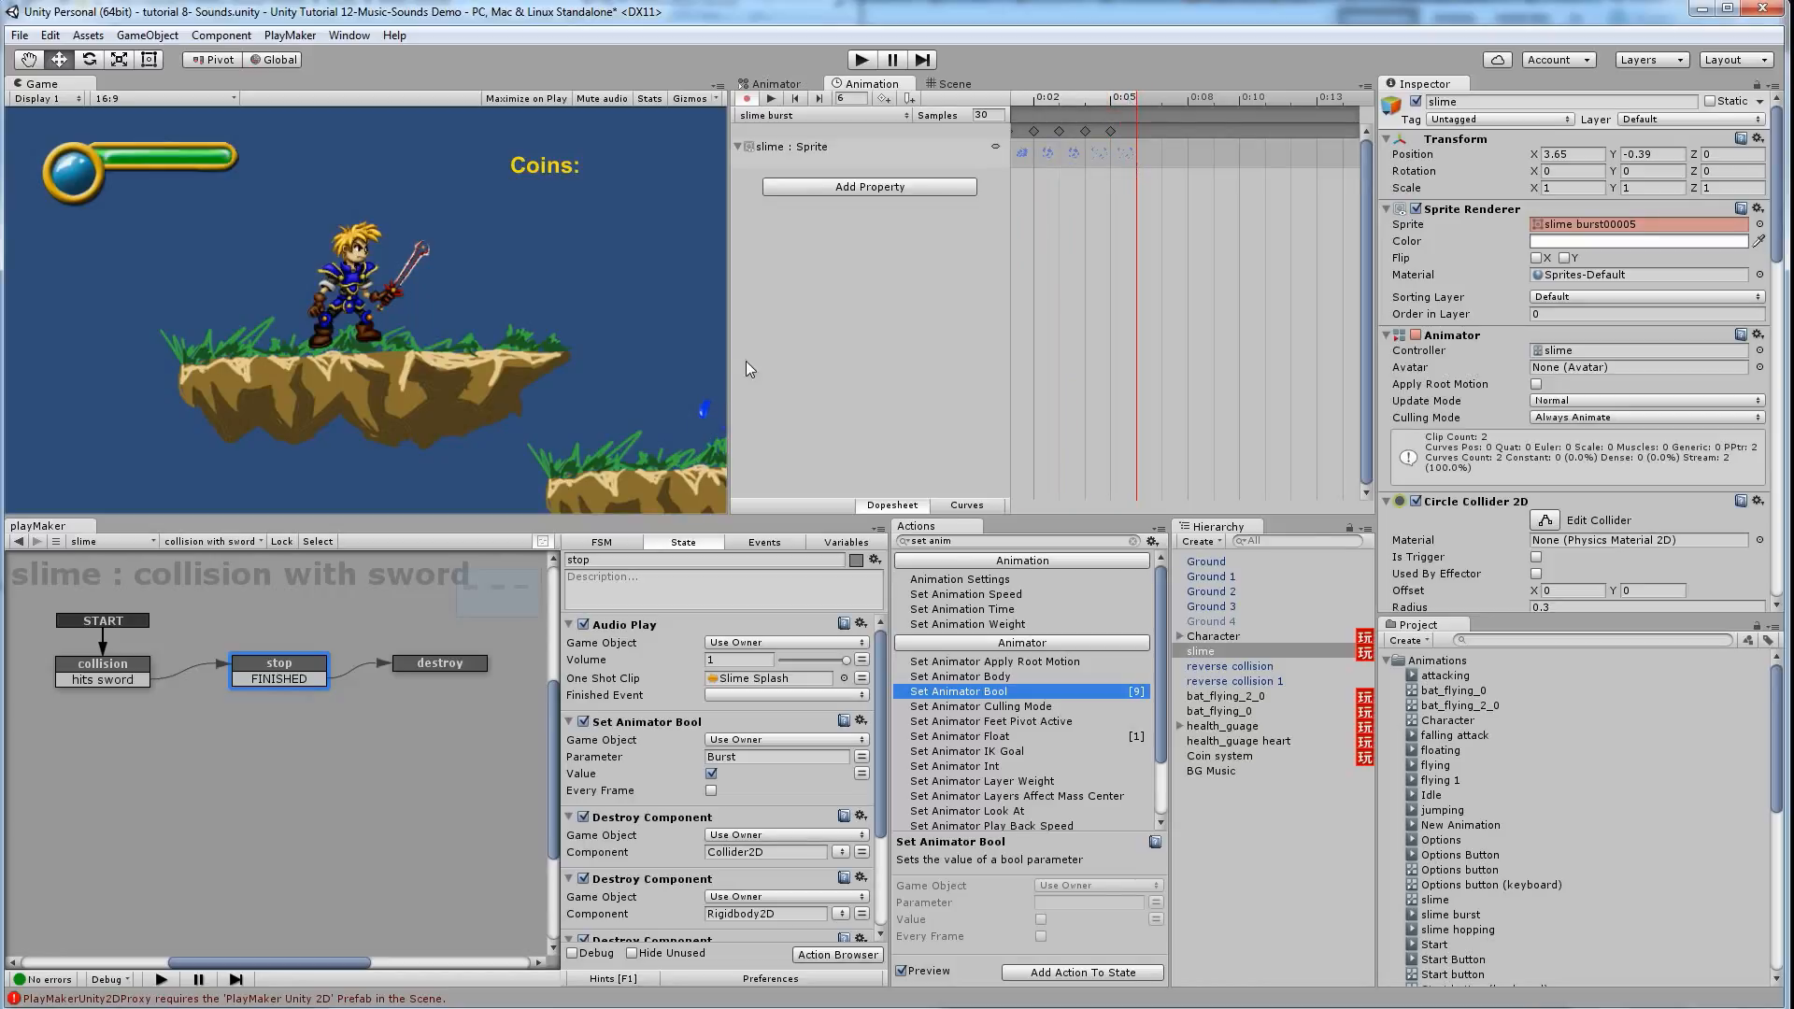
click(925, 84)
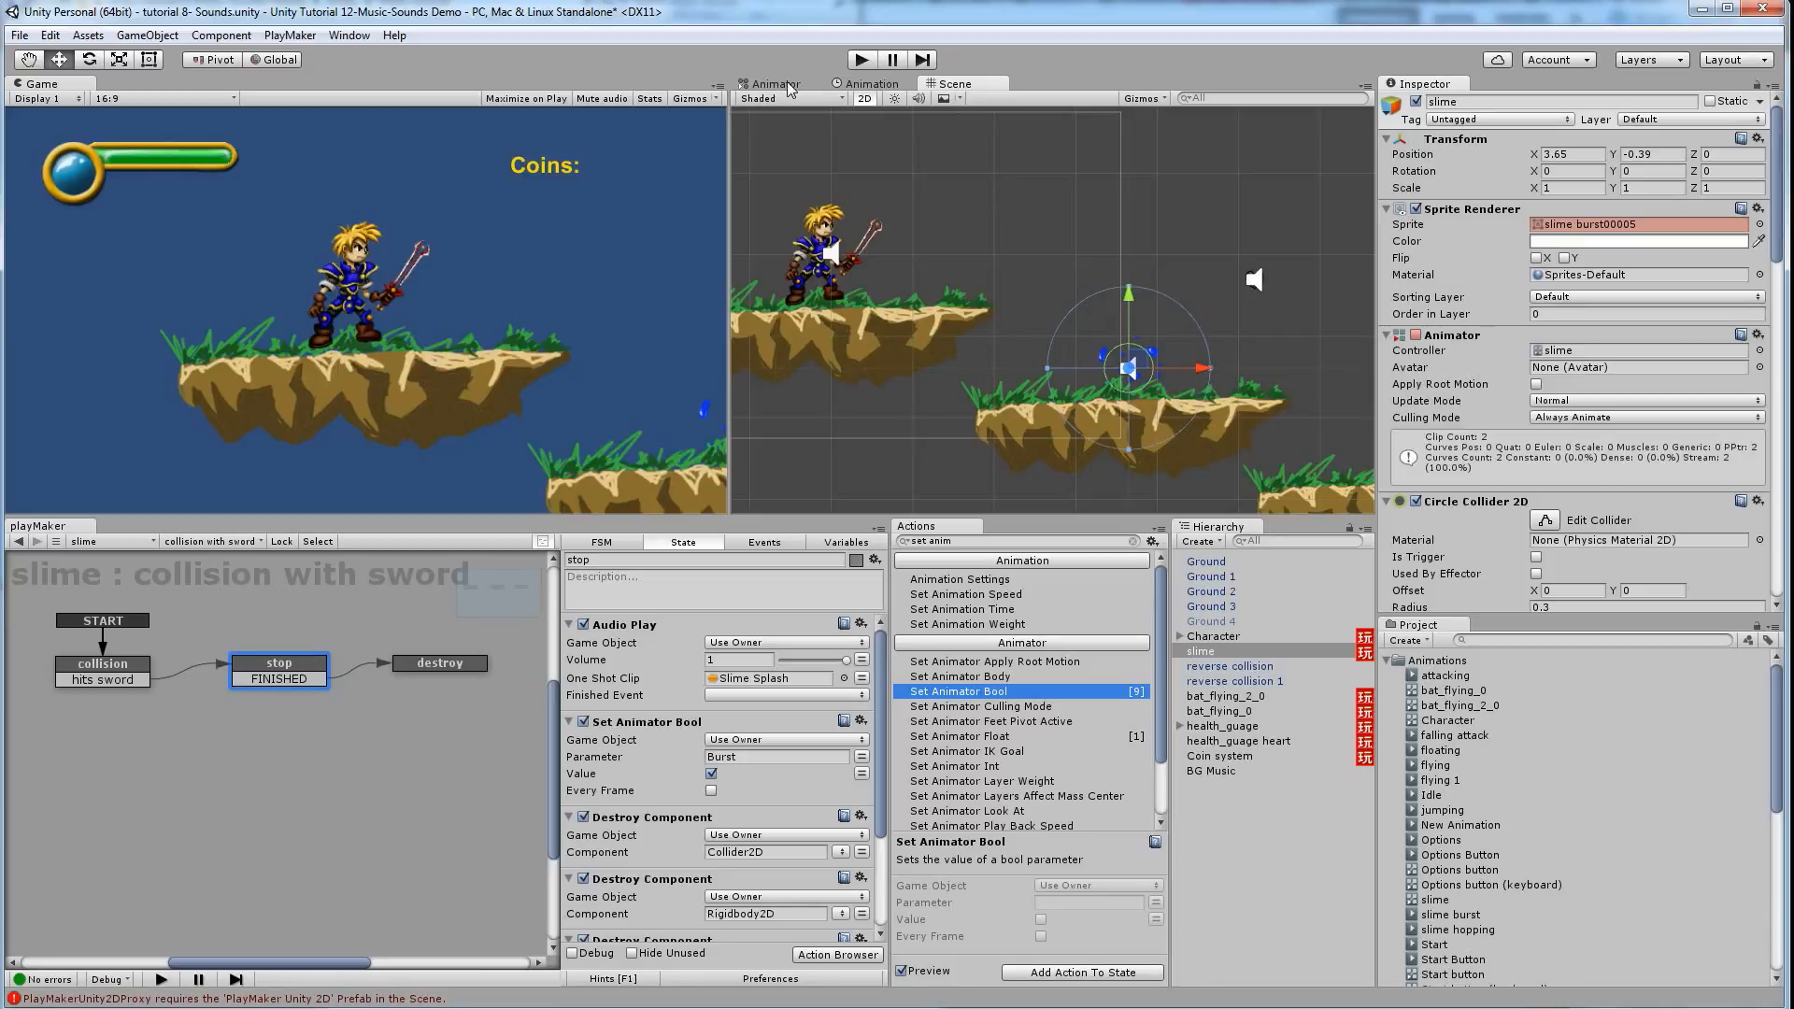
click(868, 86)
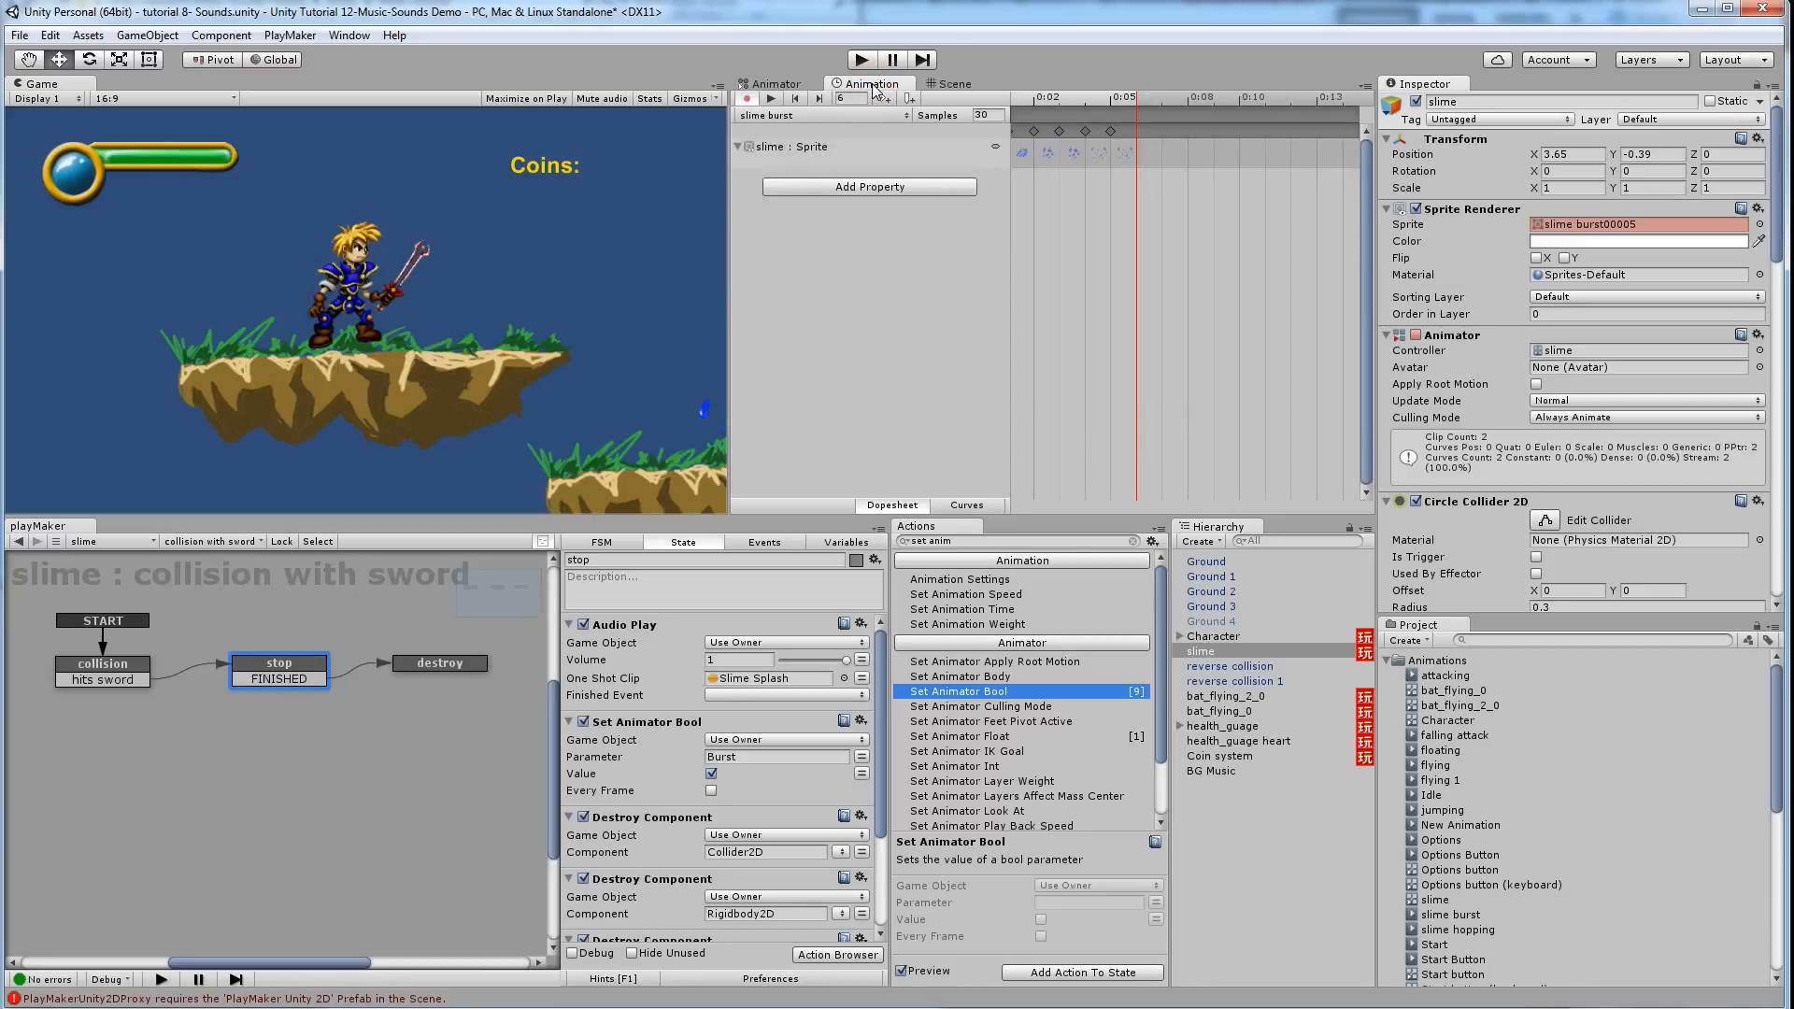
Import slime burst00006.png from the Warrior Game folder into the project's Sprites folder
scroll(1532, 874, down, 10)
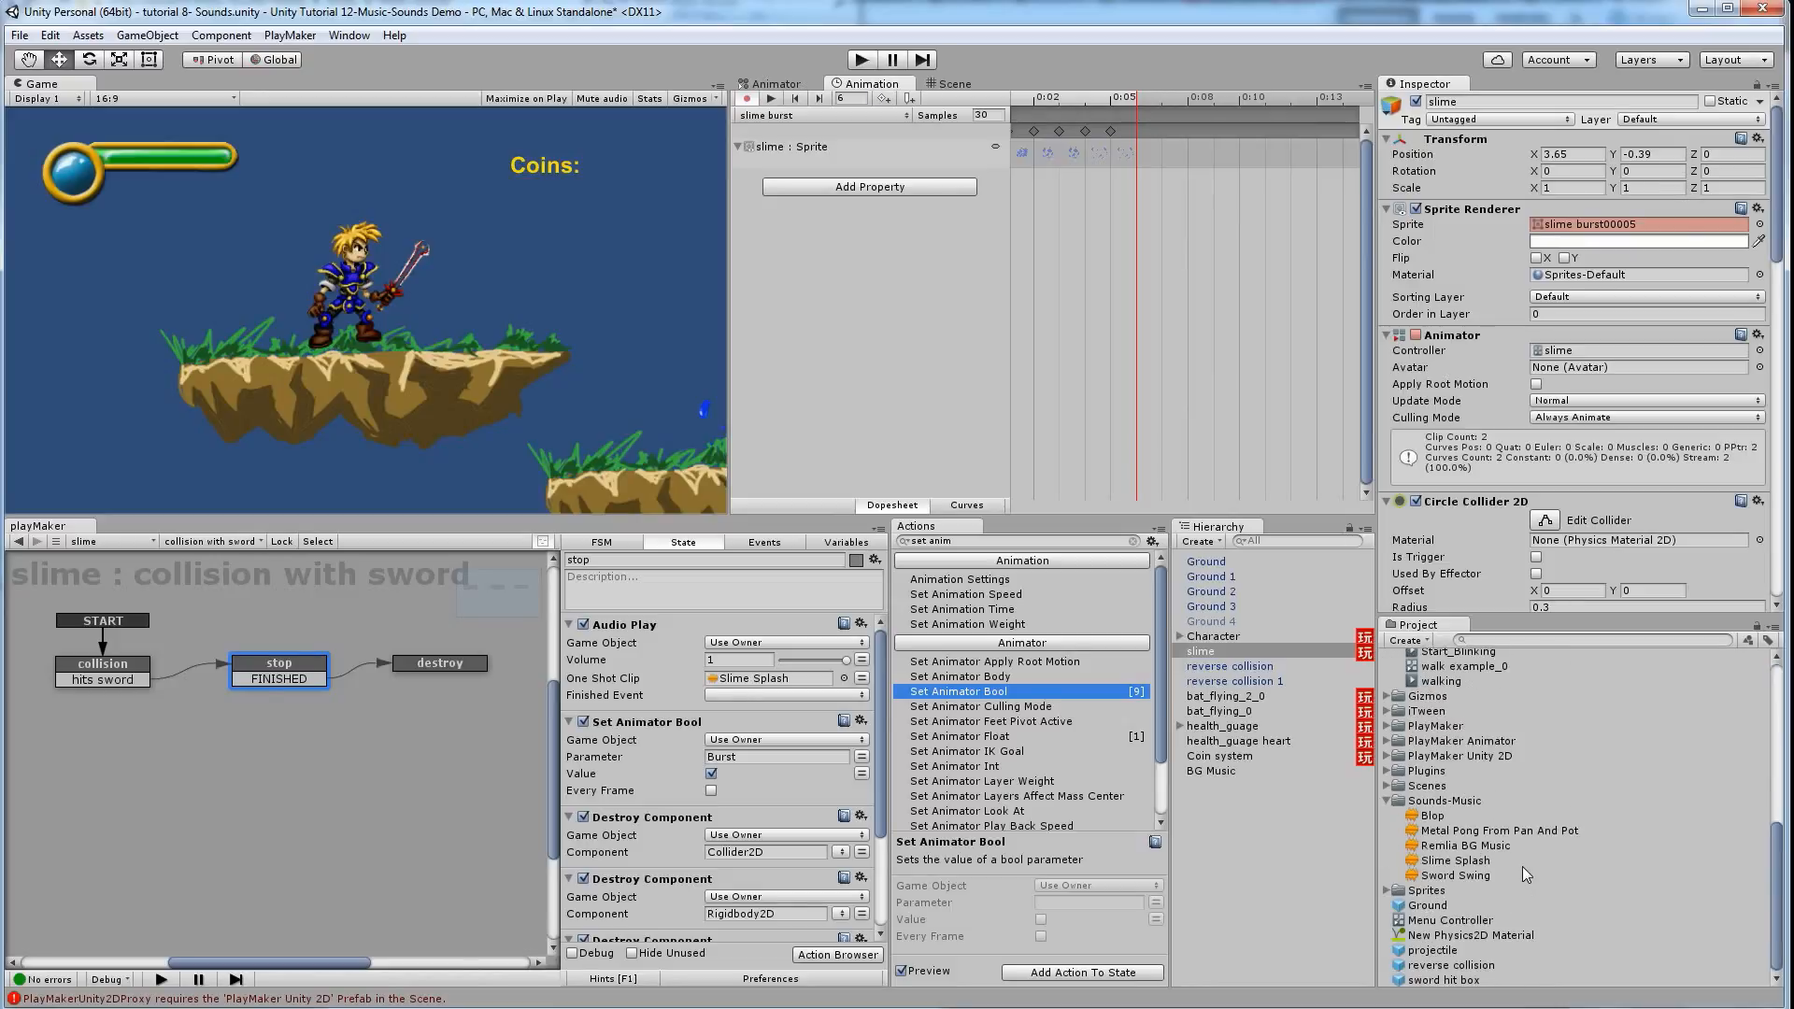
click(1387, 891)
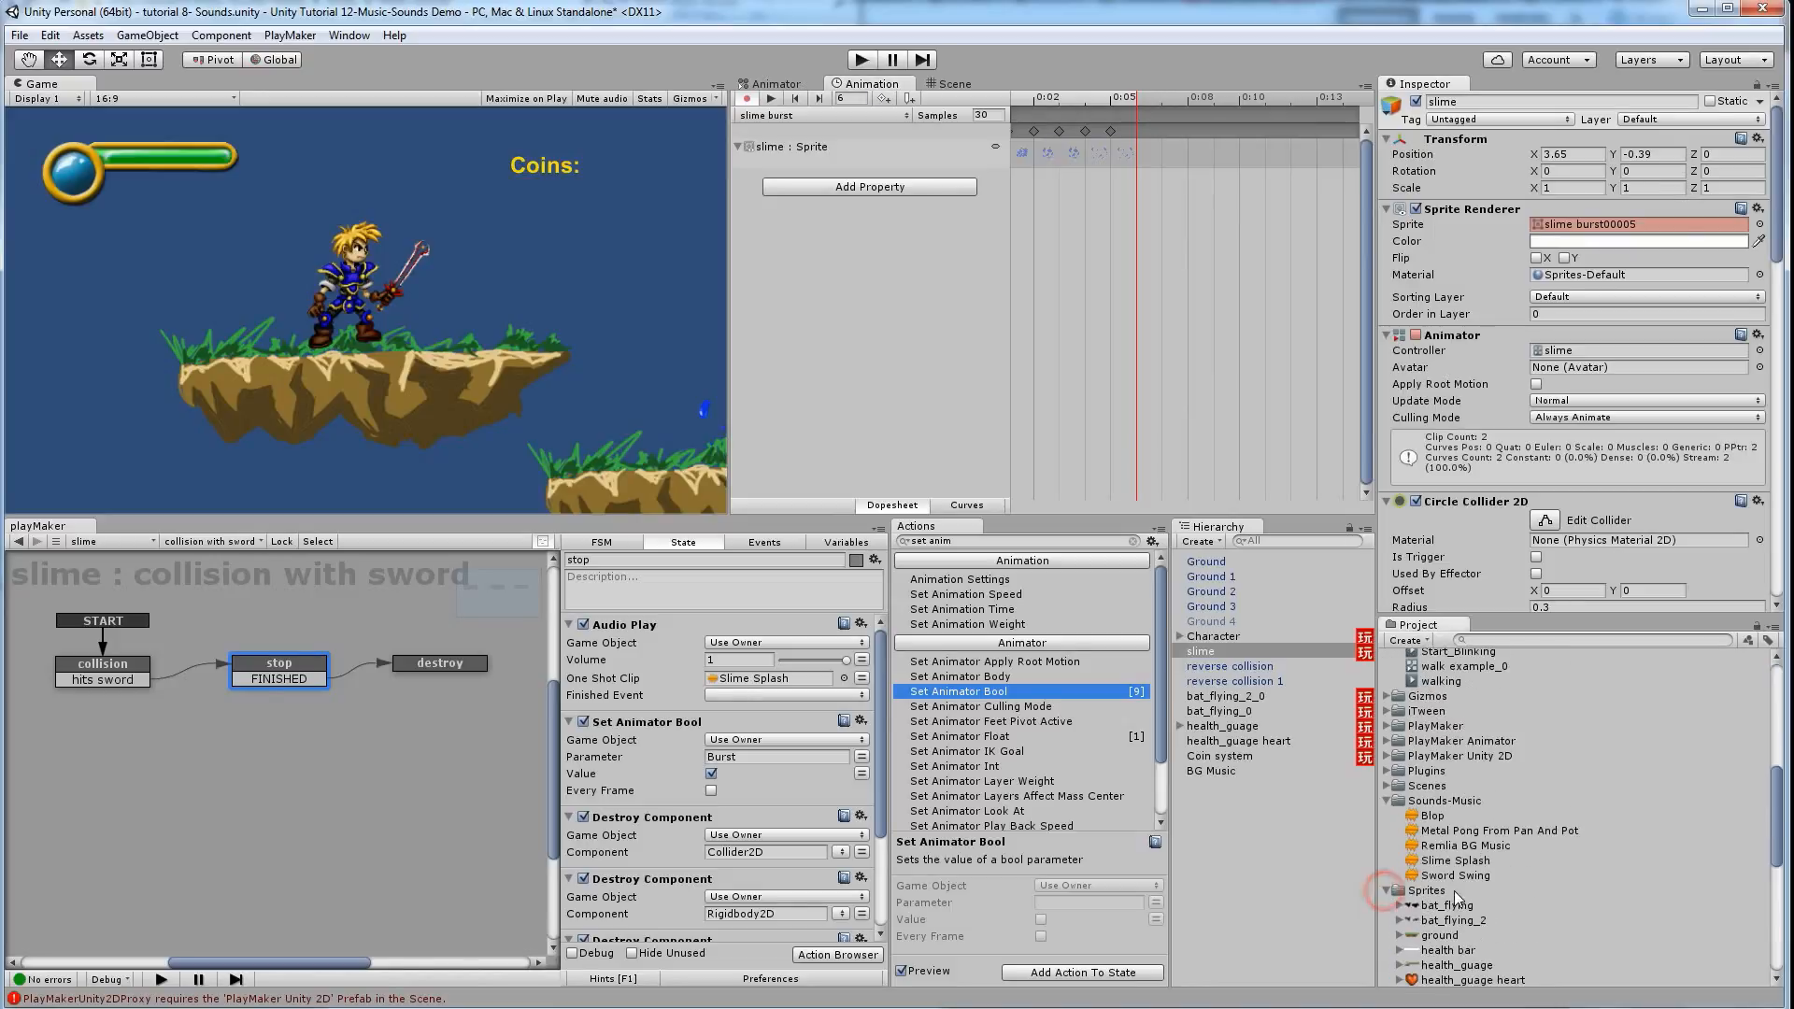
scroll(1457, 897, down, 8)
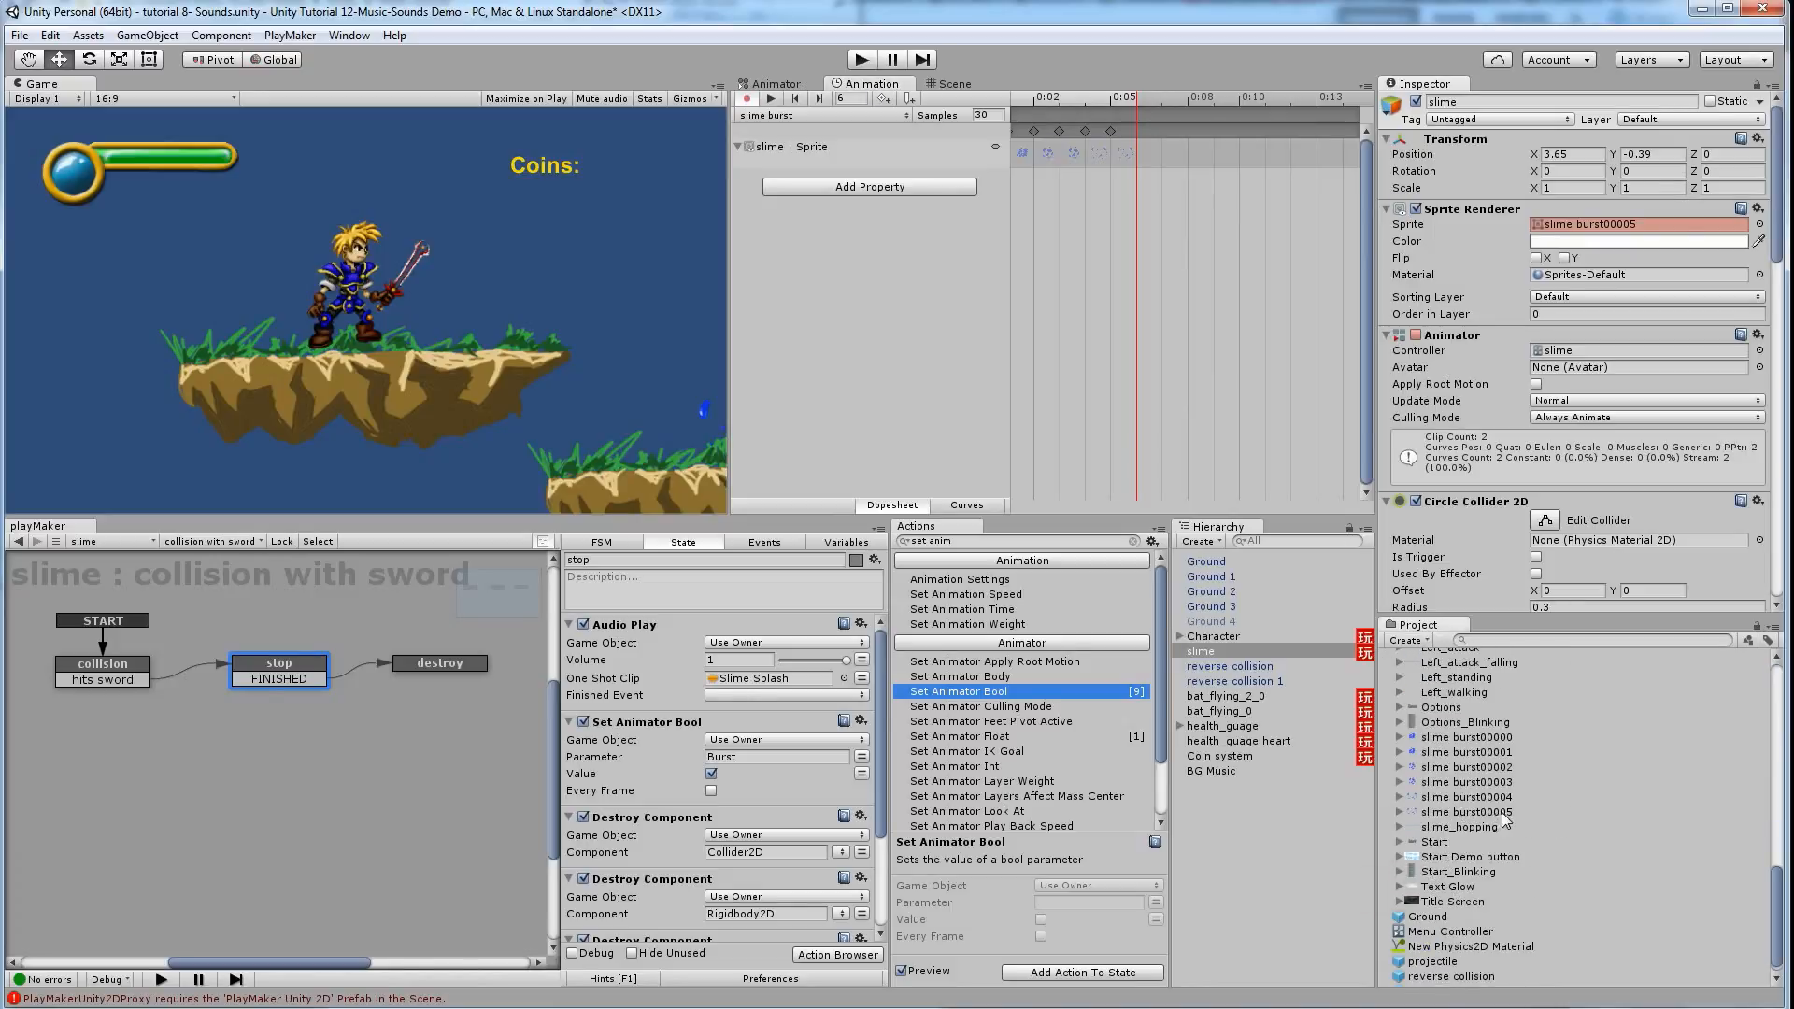
click(280, 1008)
click(453, 981)
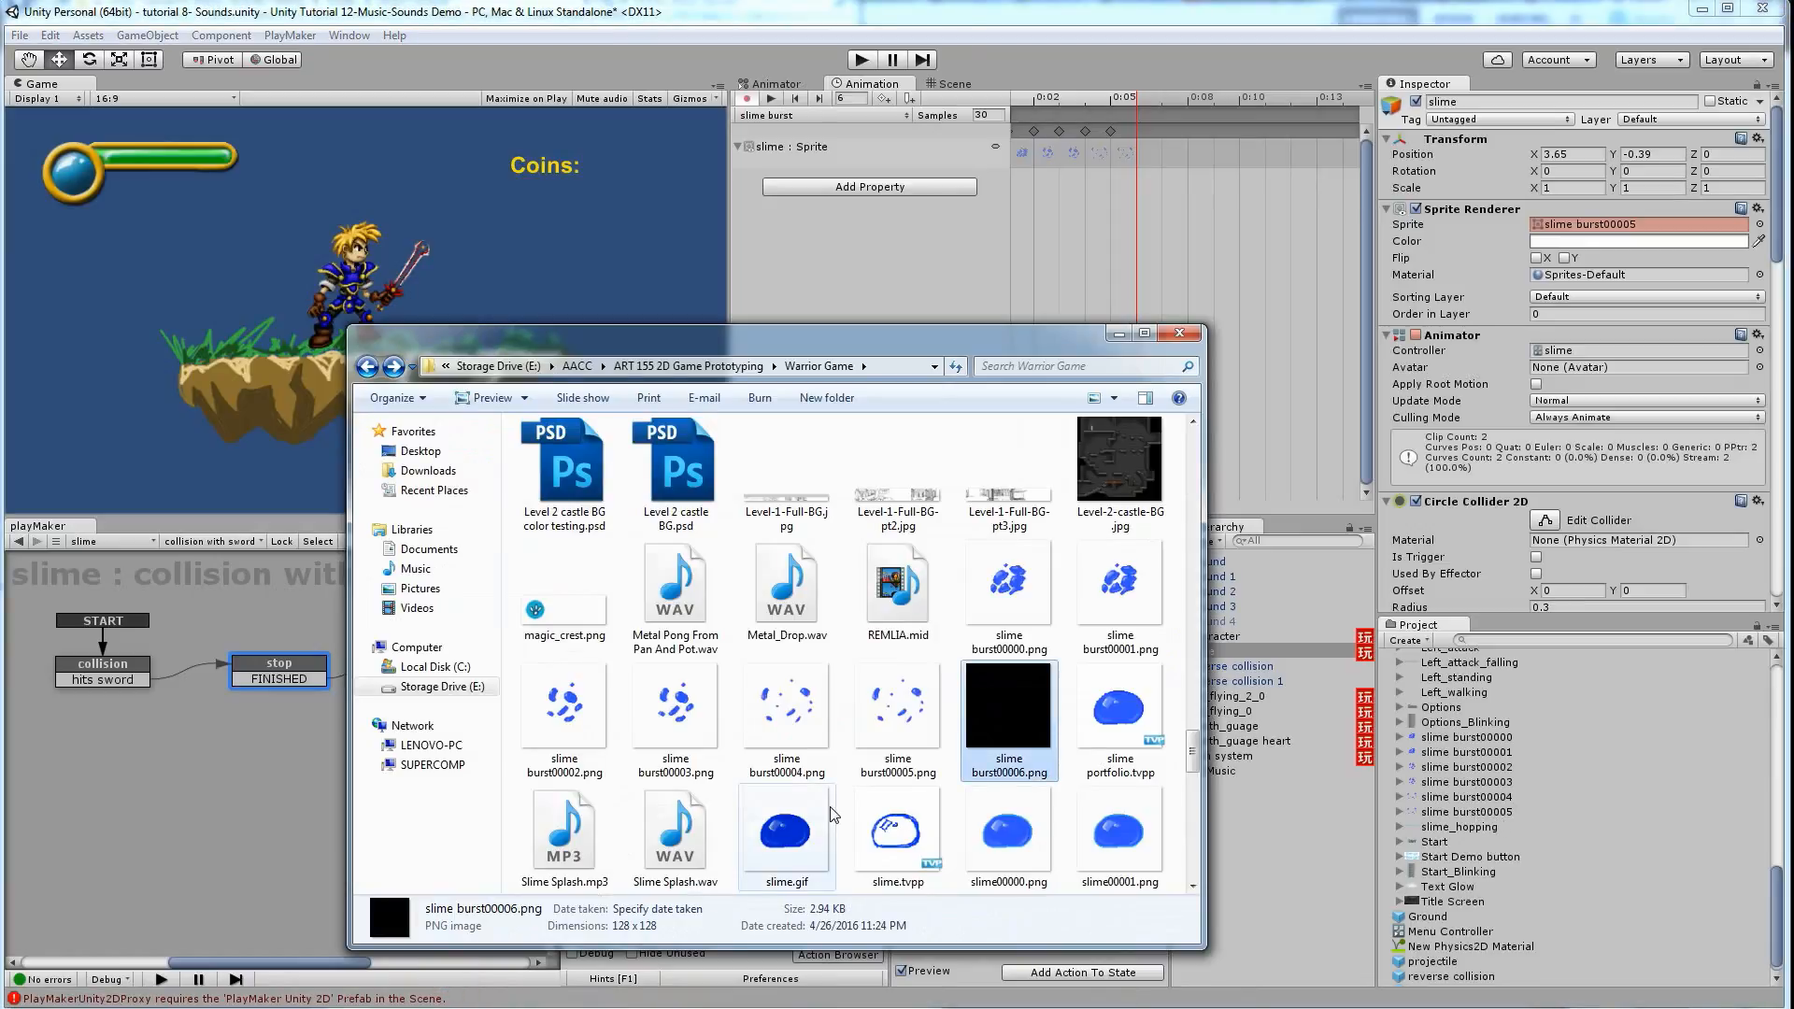
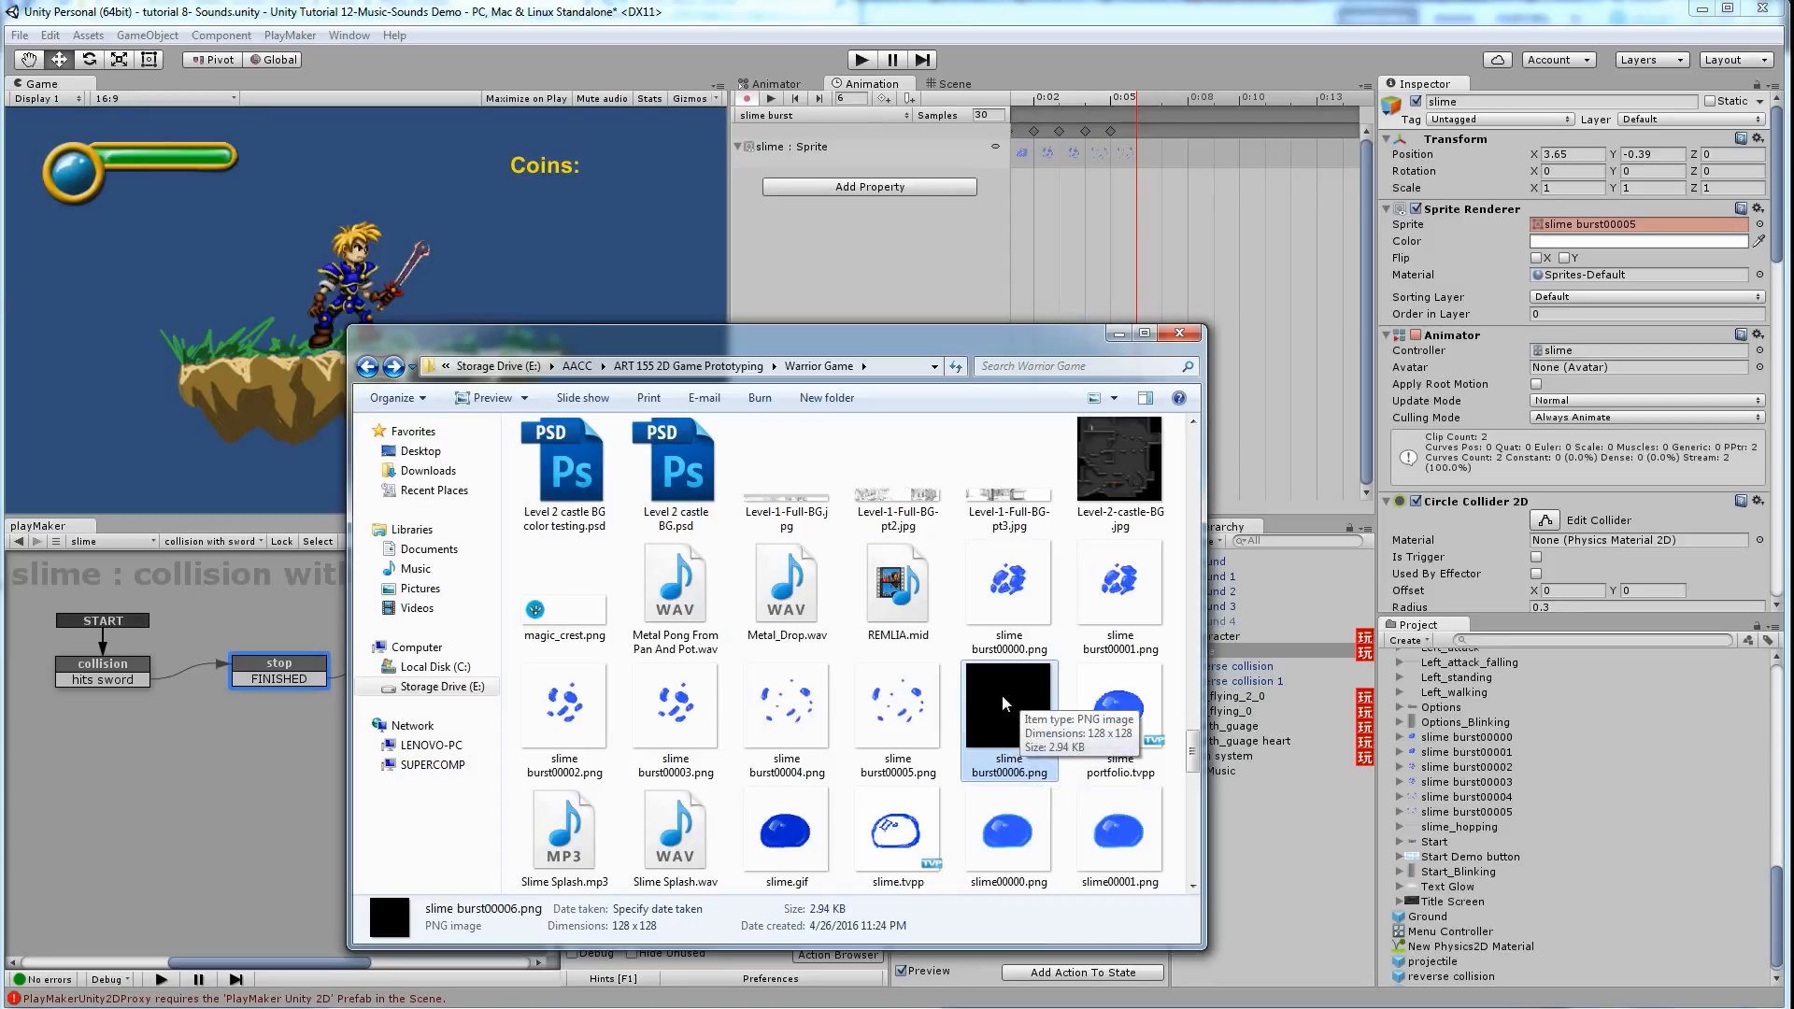
drag(1002, 698, 1528, 824)
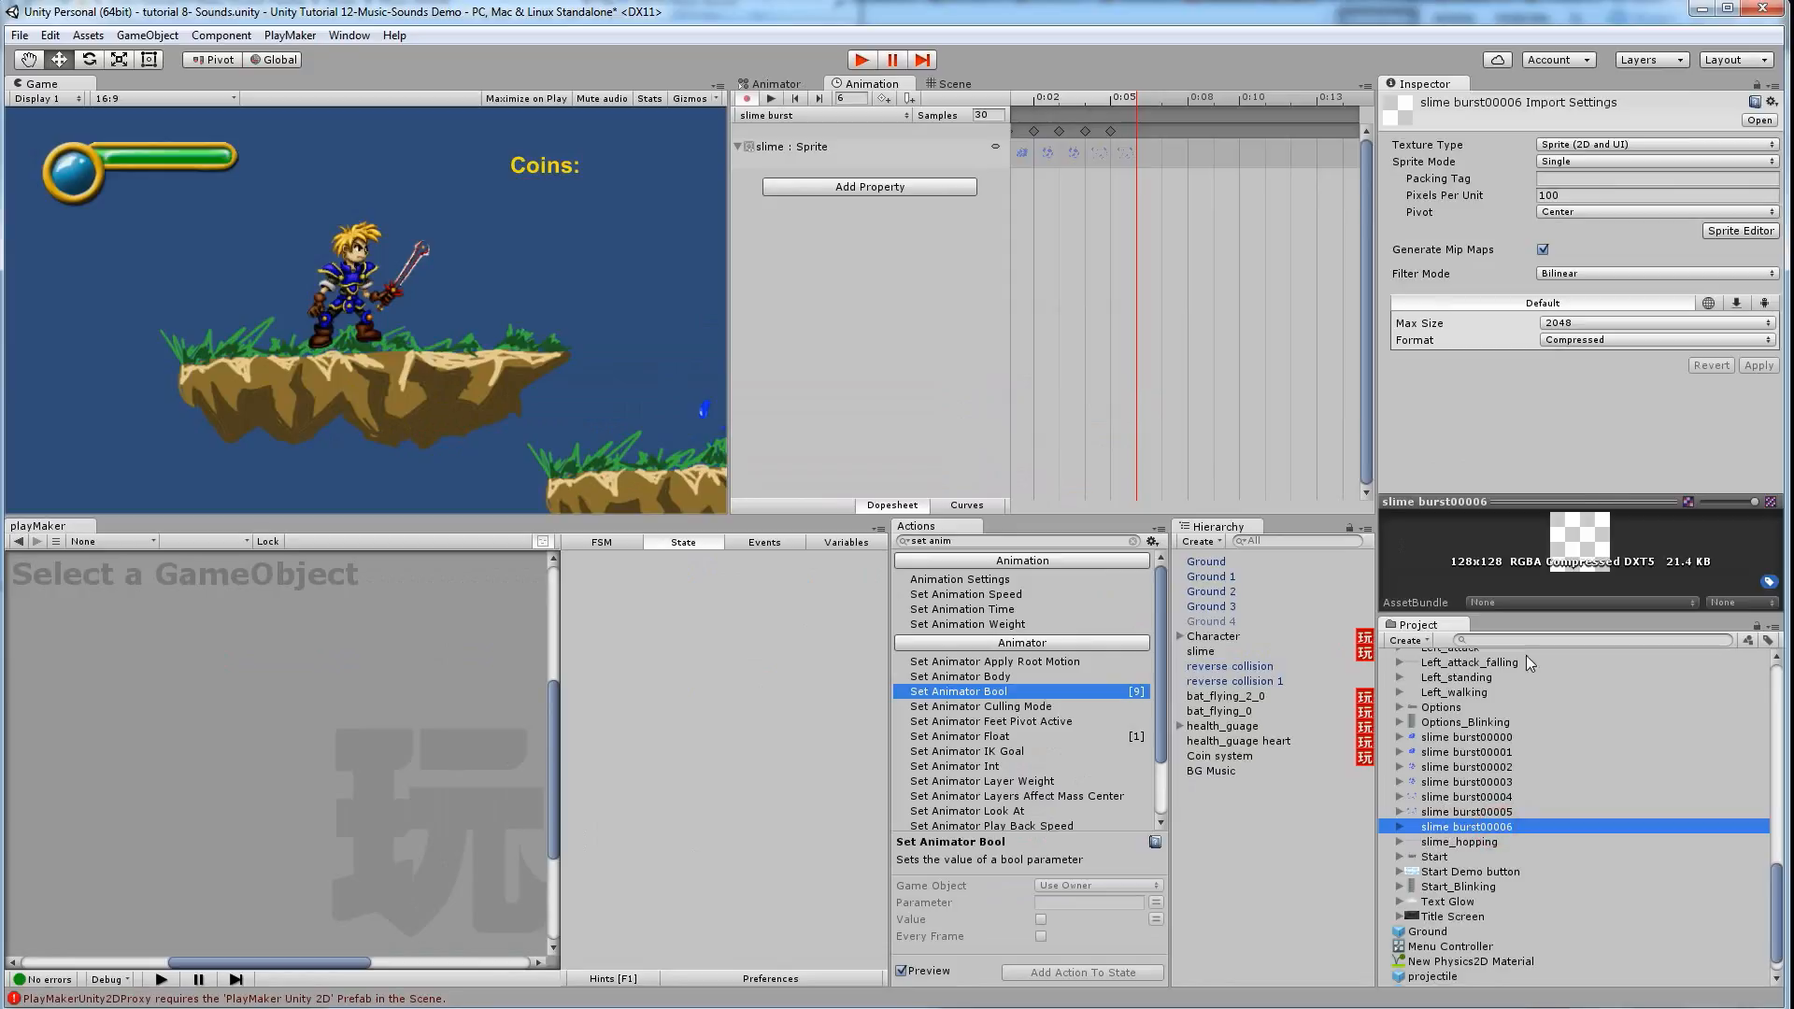
Assign the slime burst00006 sprite to the last keyframe of the slime burst clip and check the clip's end at frame 6
drag(1462, 827, 1142, 153)
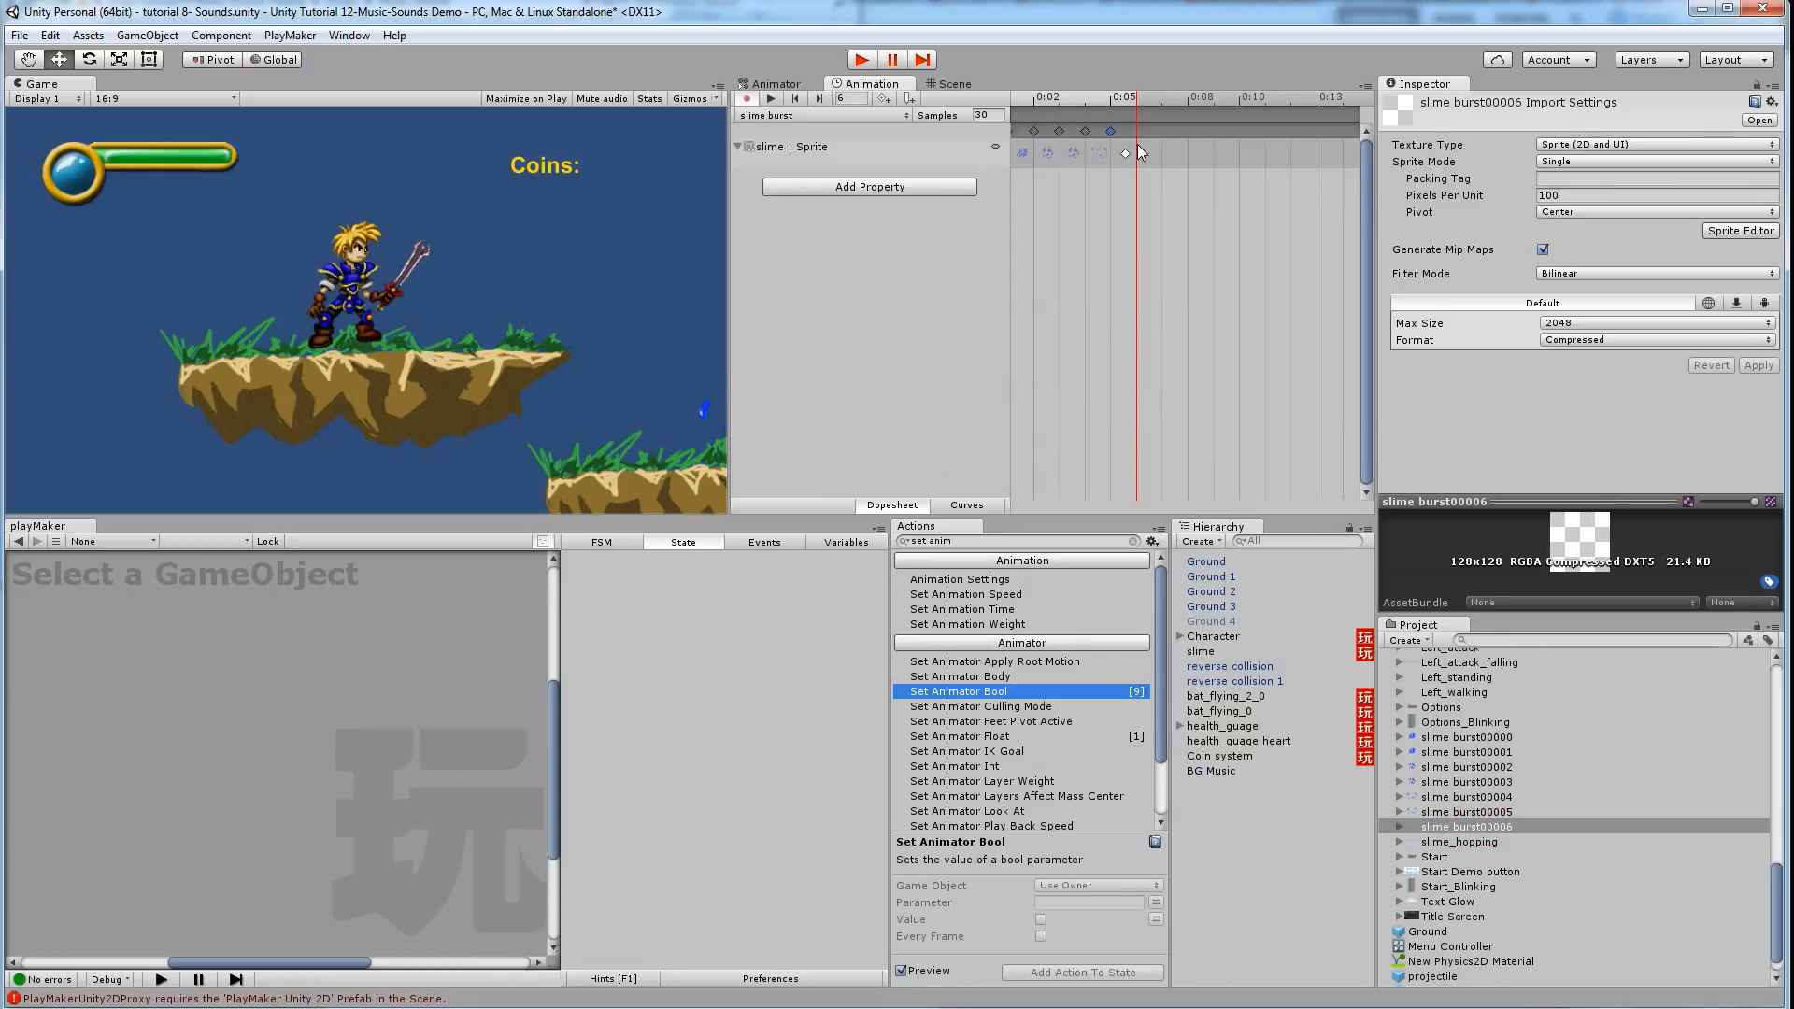
drag(1127, 147, 1128, 150)
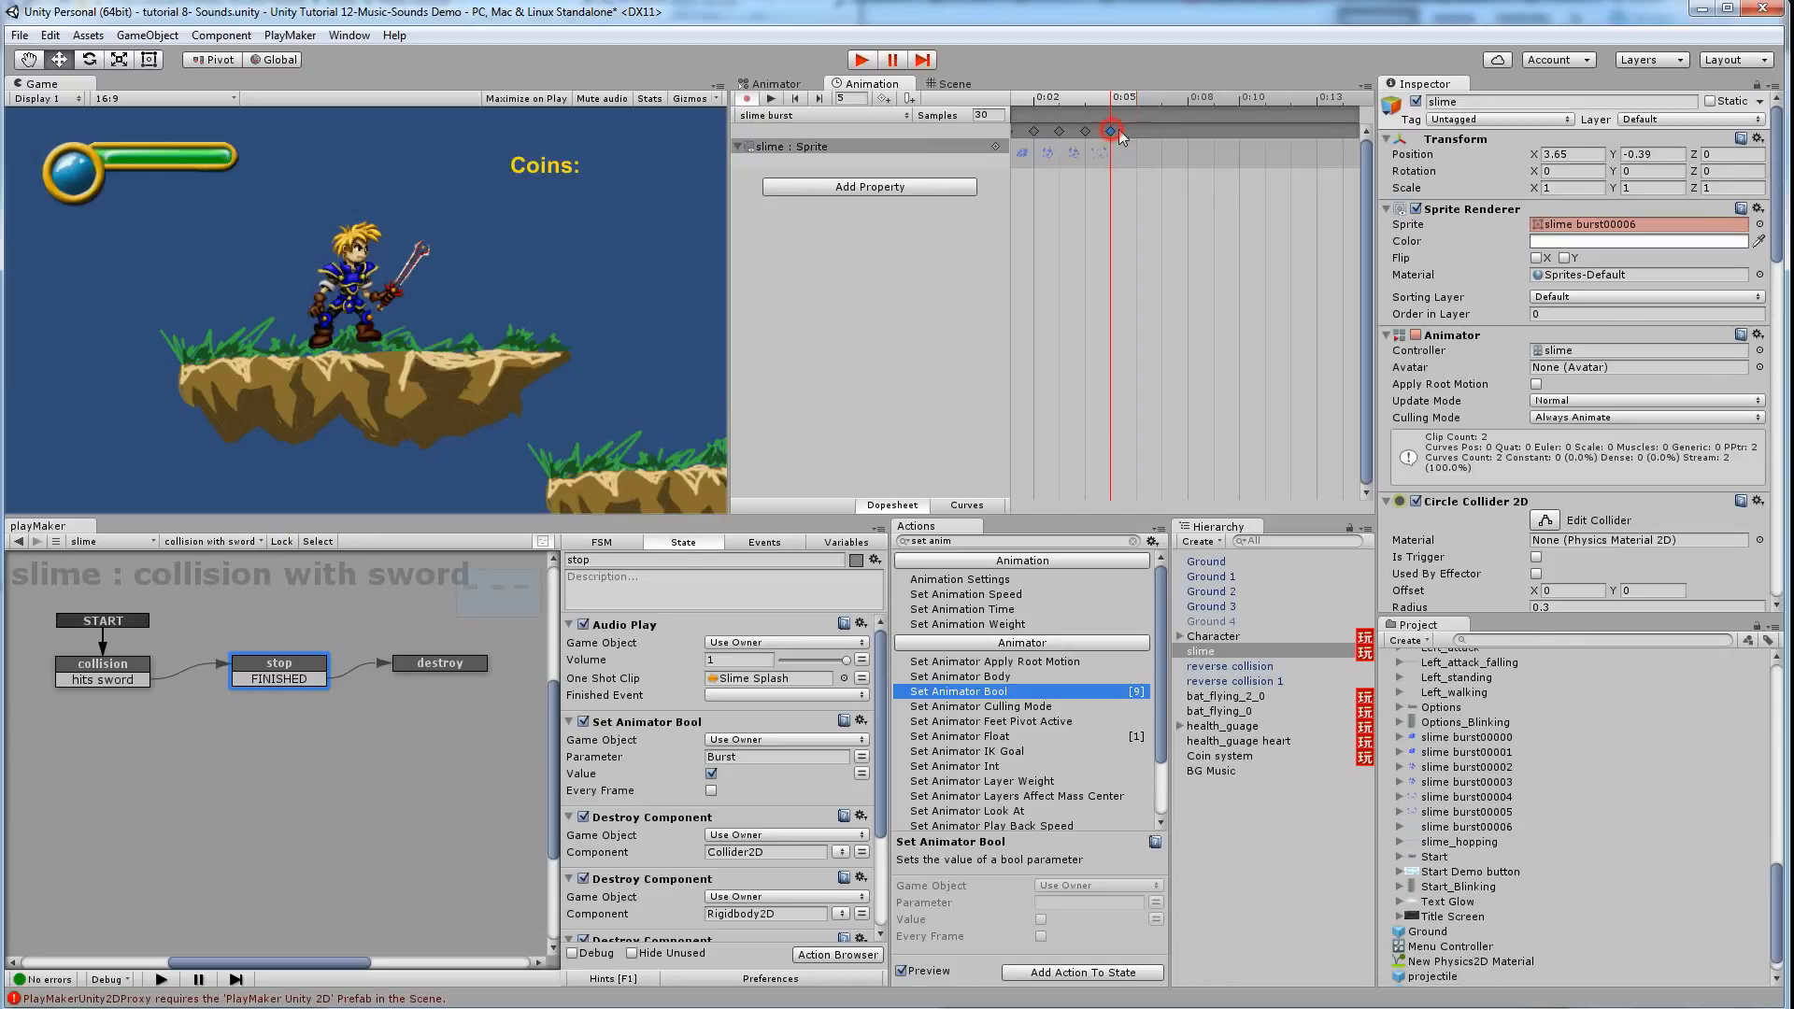
mouse_move(1119, 129)
mouse_down()
mouse_move(1147, 132)
mouse_move(1117, 132)
mouse_up()
click(1131, 101)
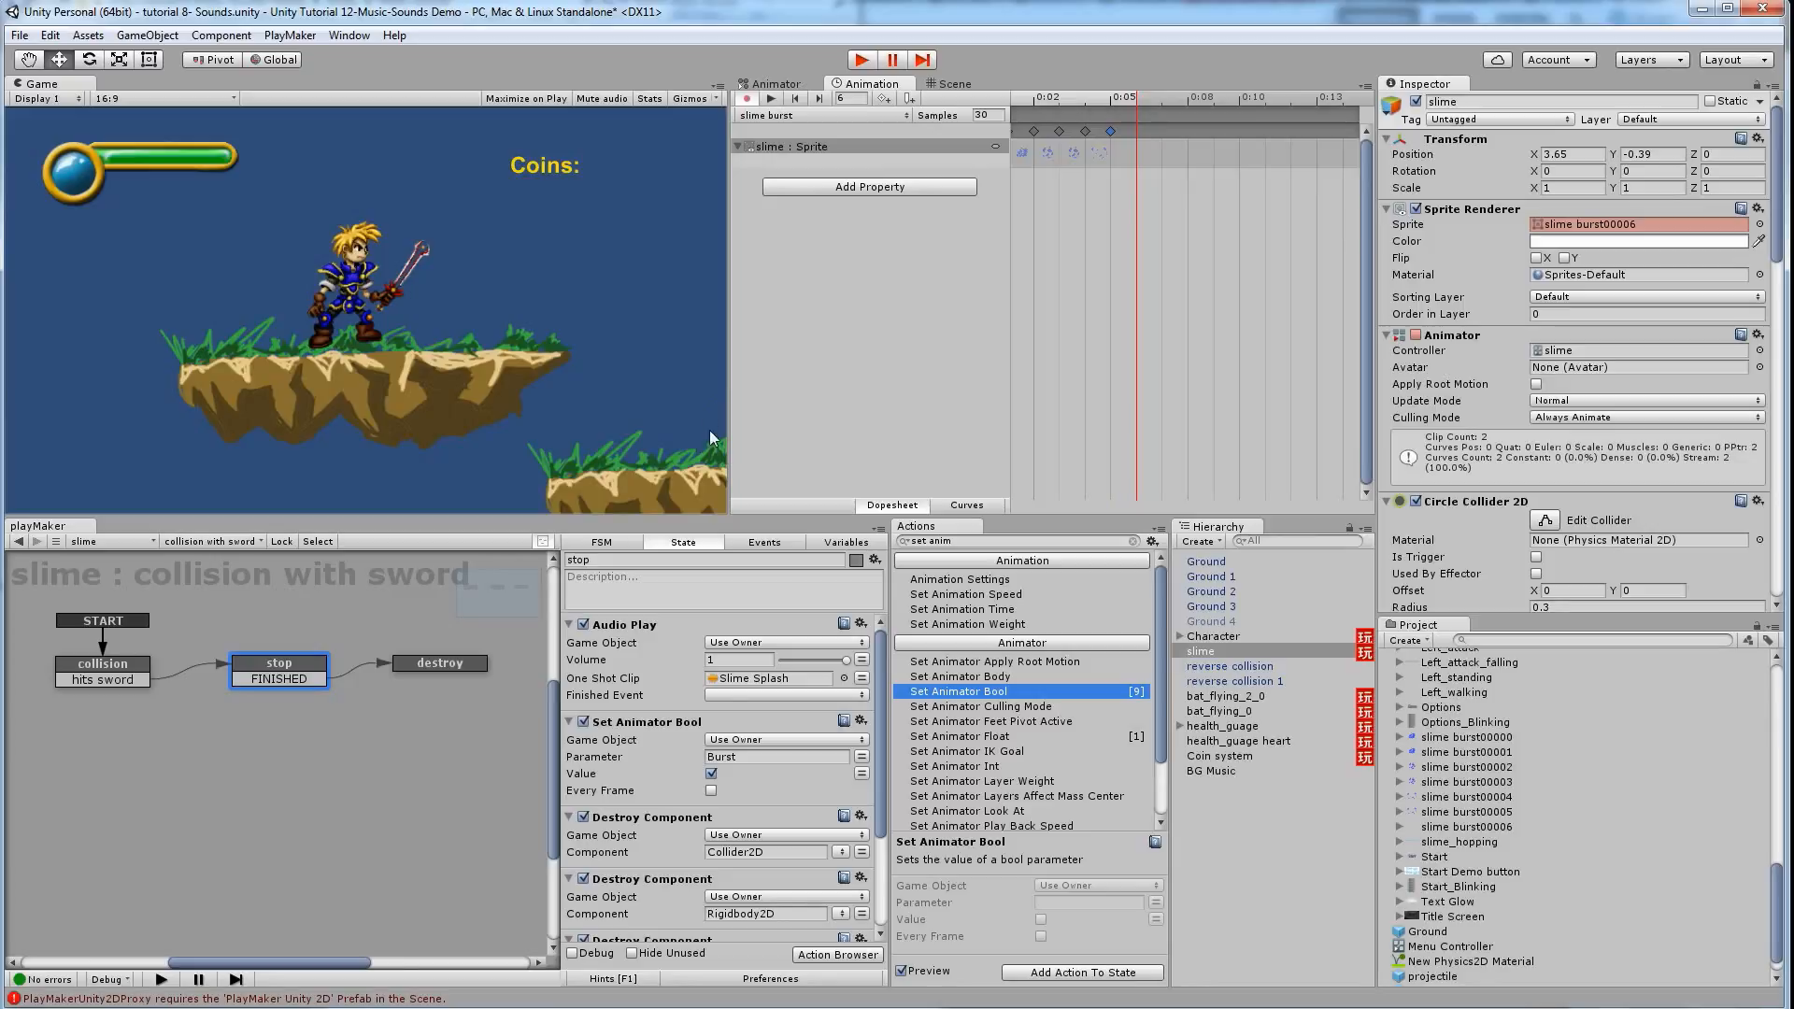
Check the slime hopping to slime burst transition in the slime's animator and delete the existing burst trigger parameter
click(796, 84)
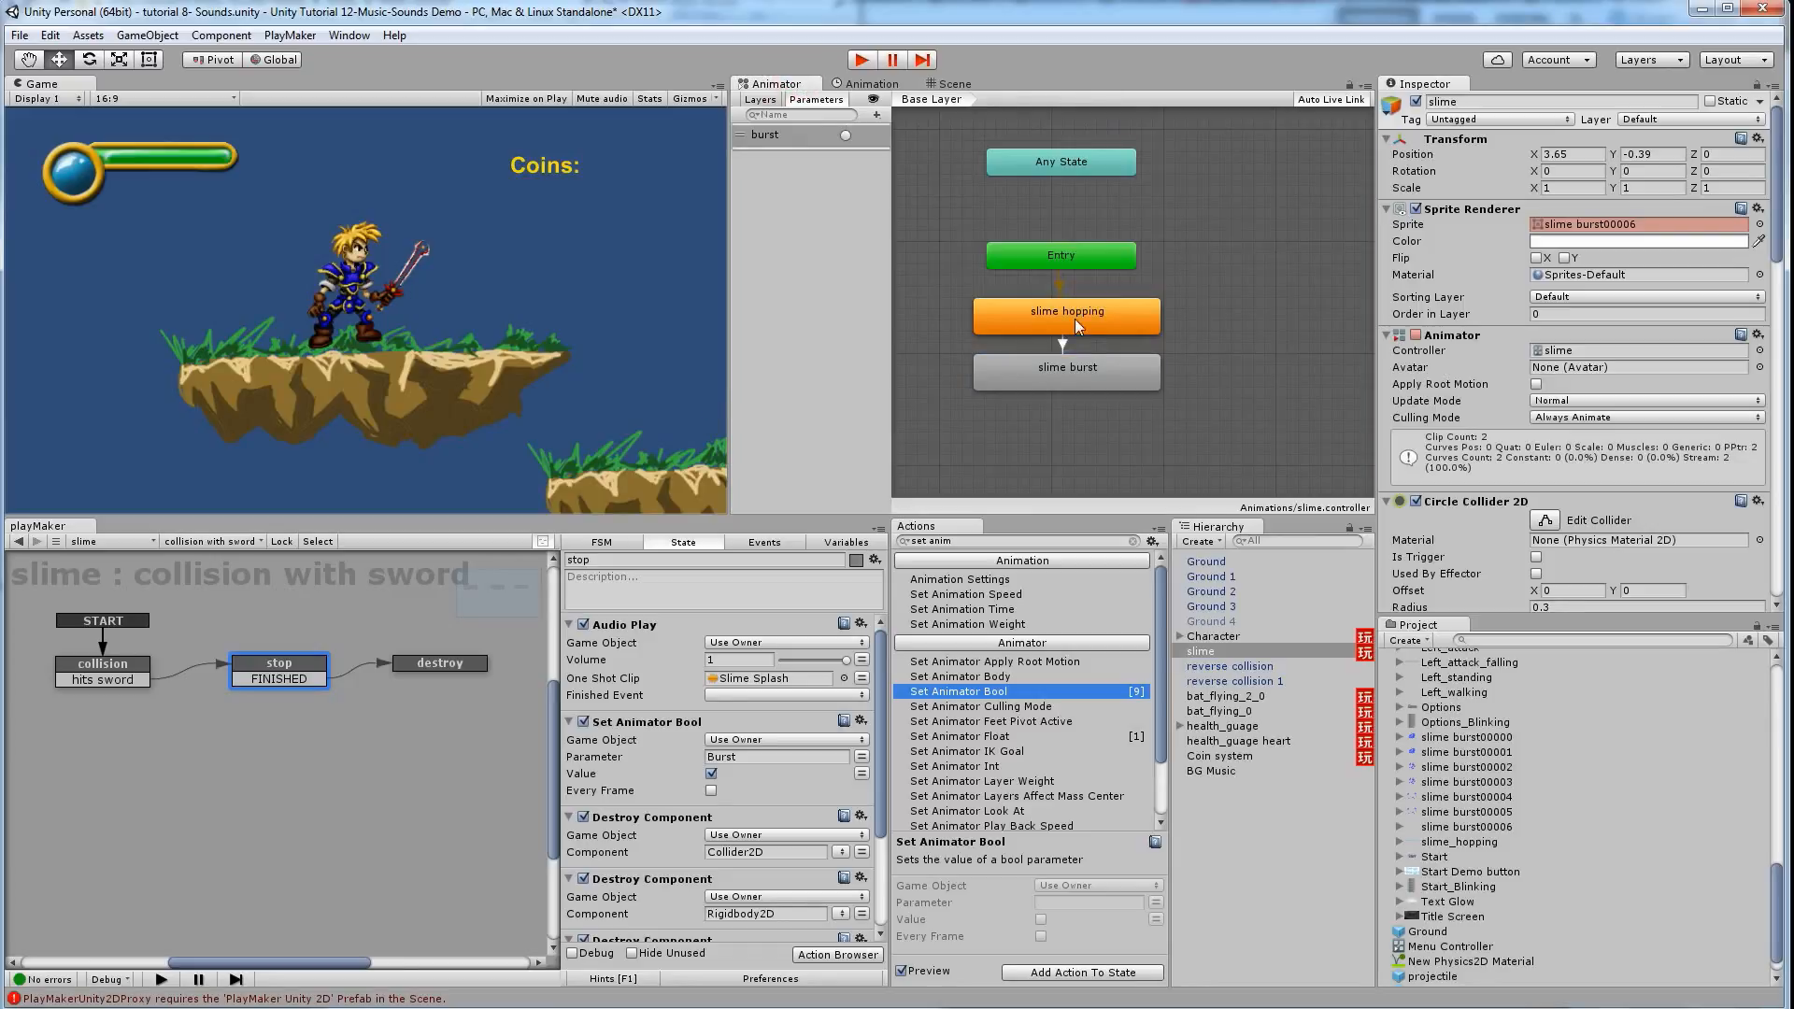
click(1082, 369)
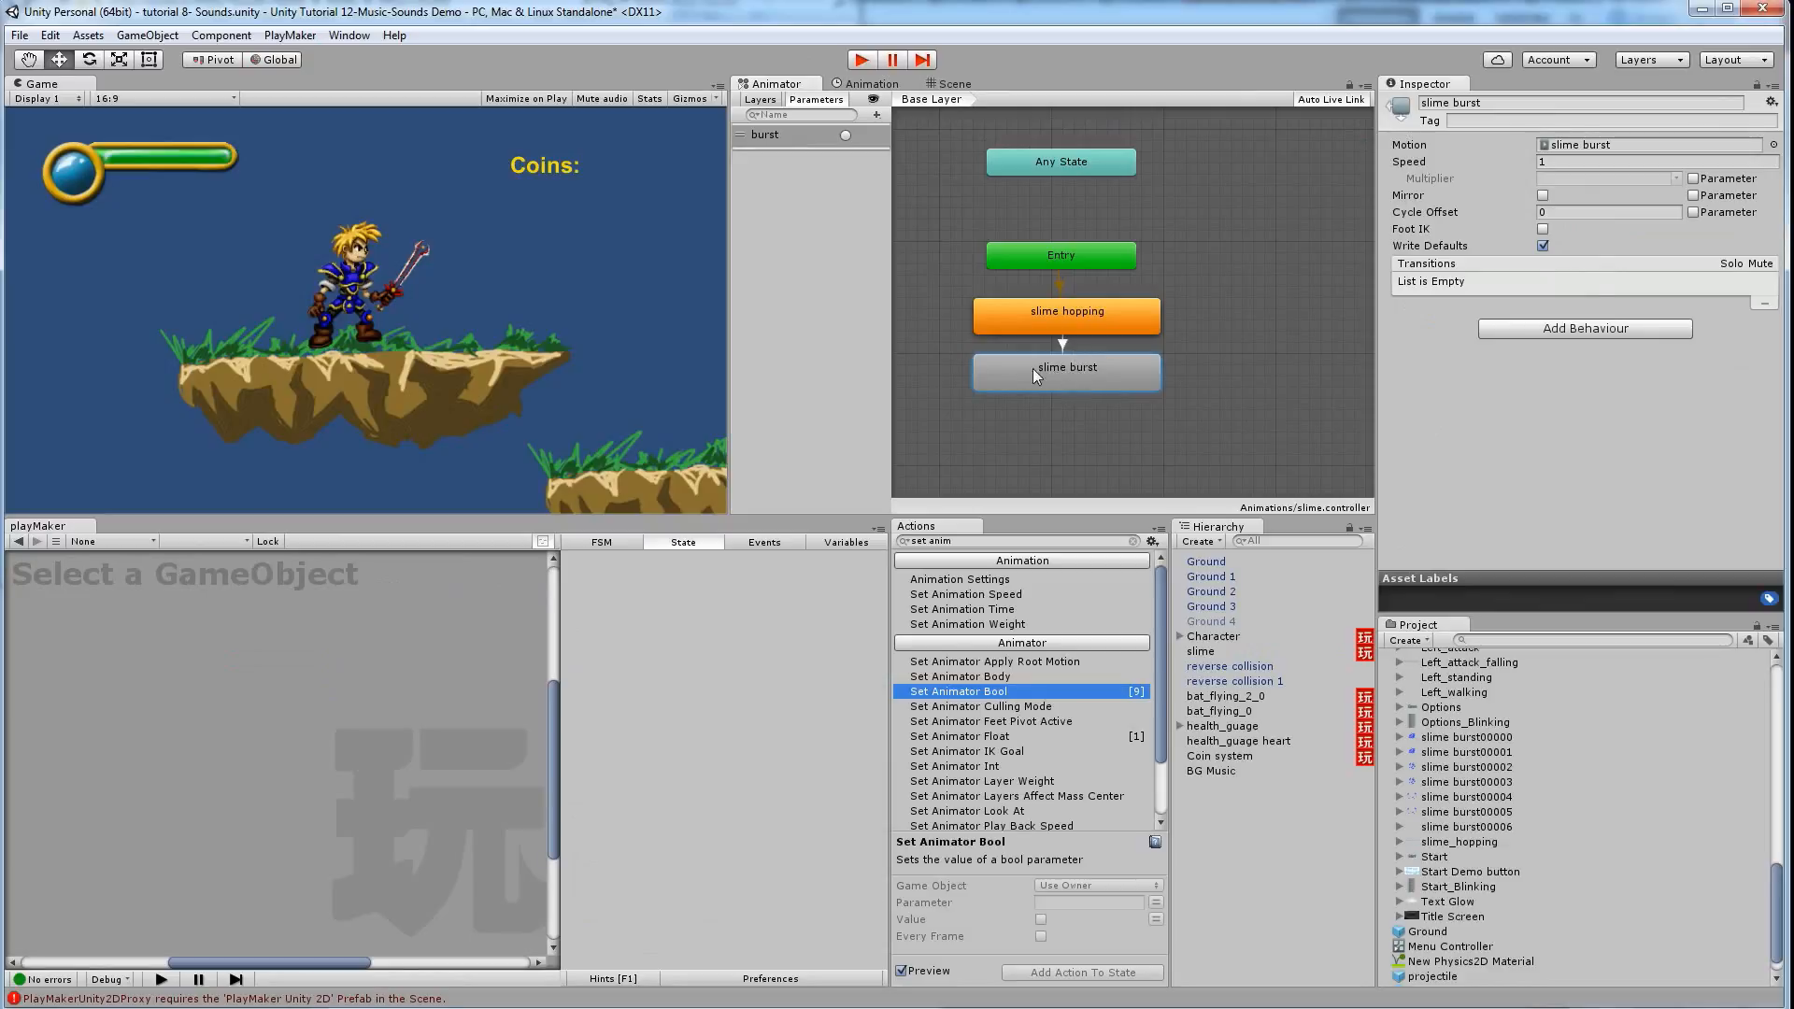
click(1061, 343)
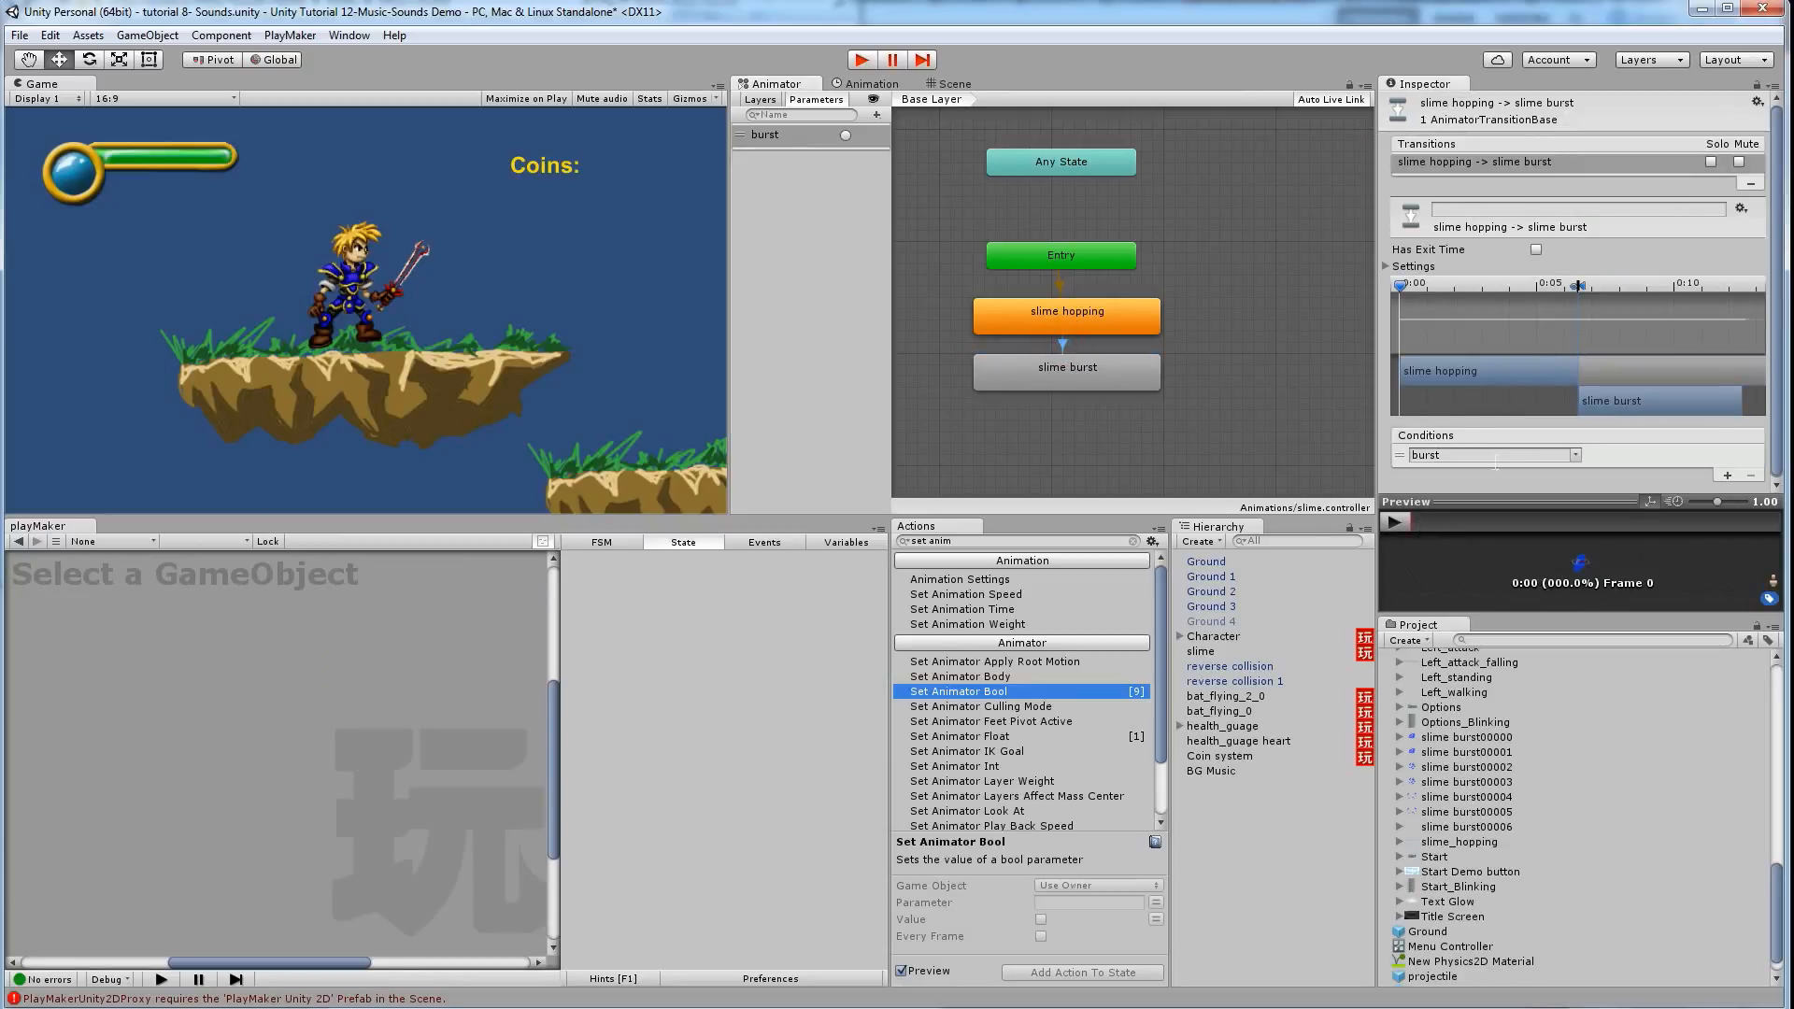
right_click(764, 133)
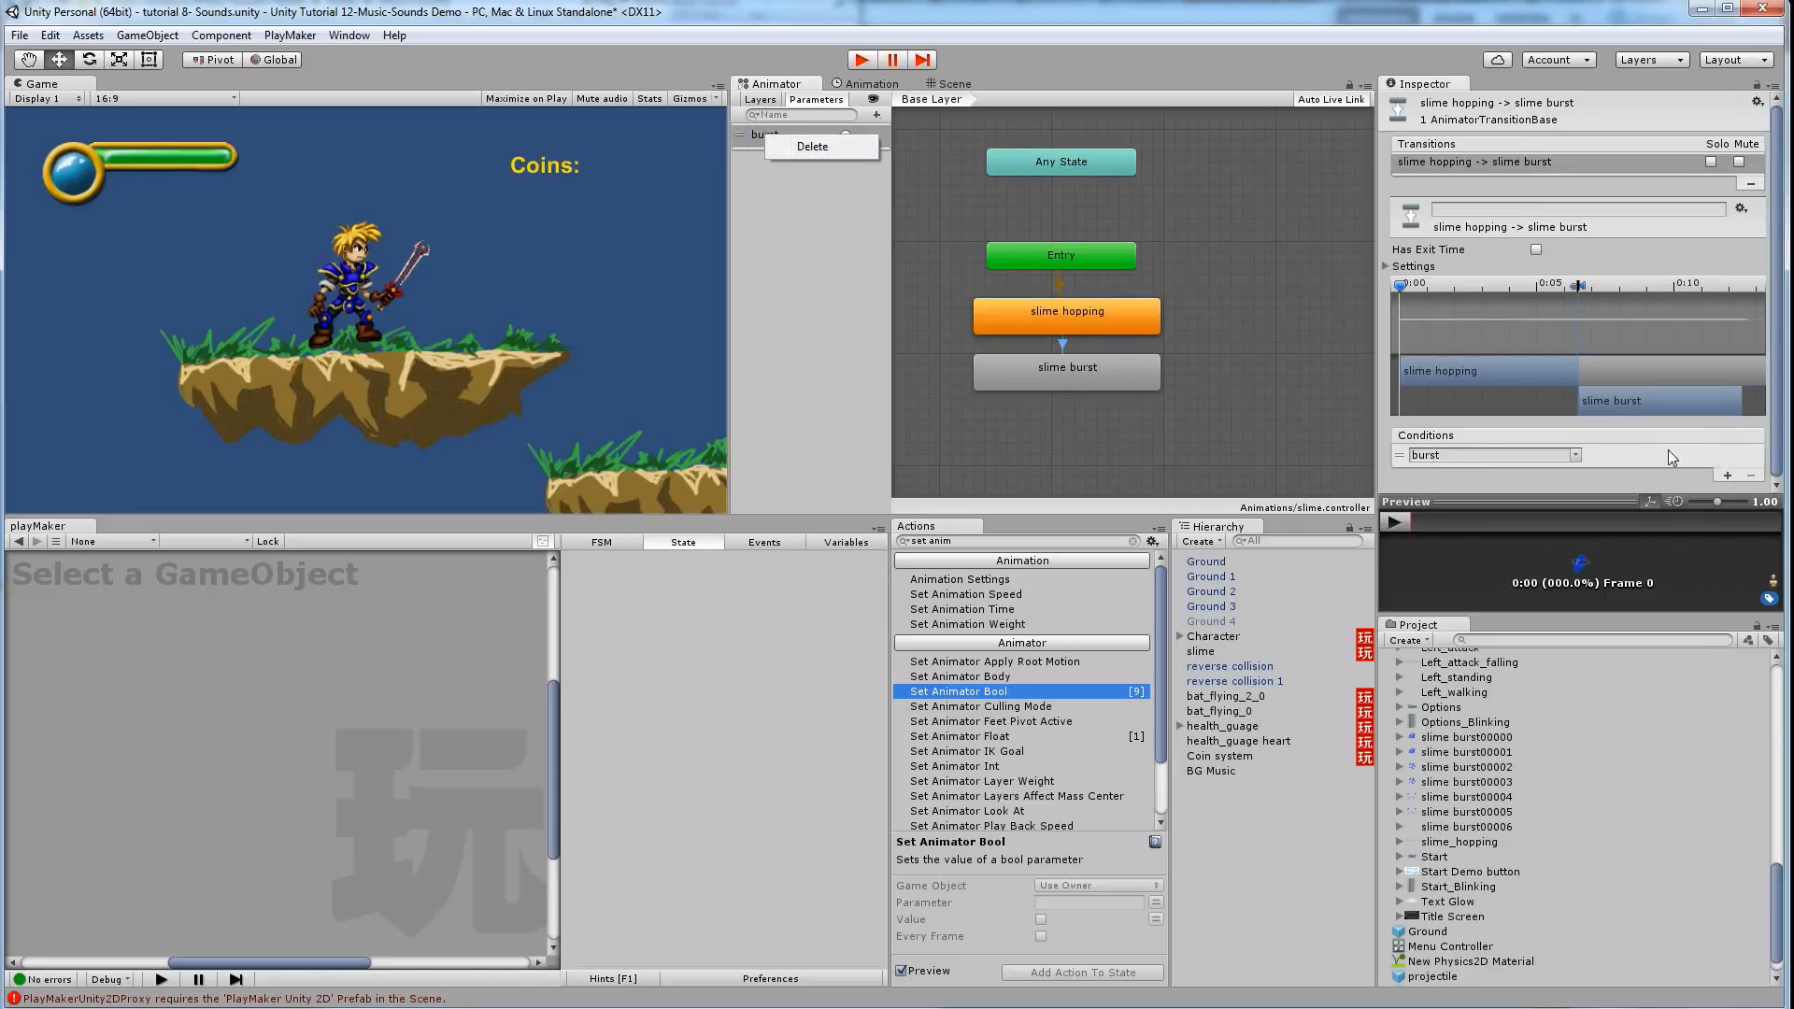
click(792, 149)
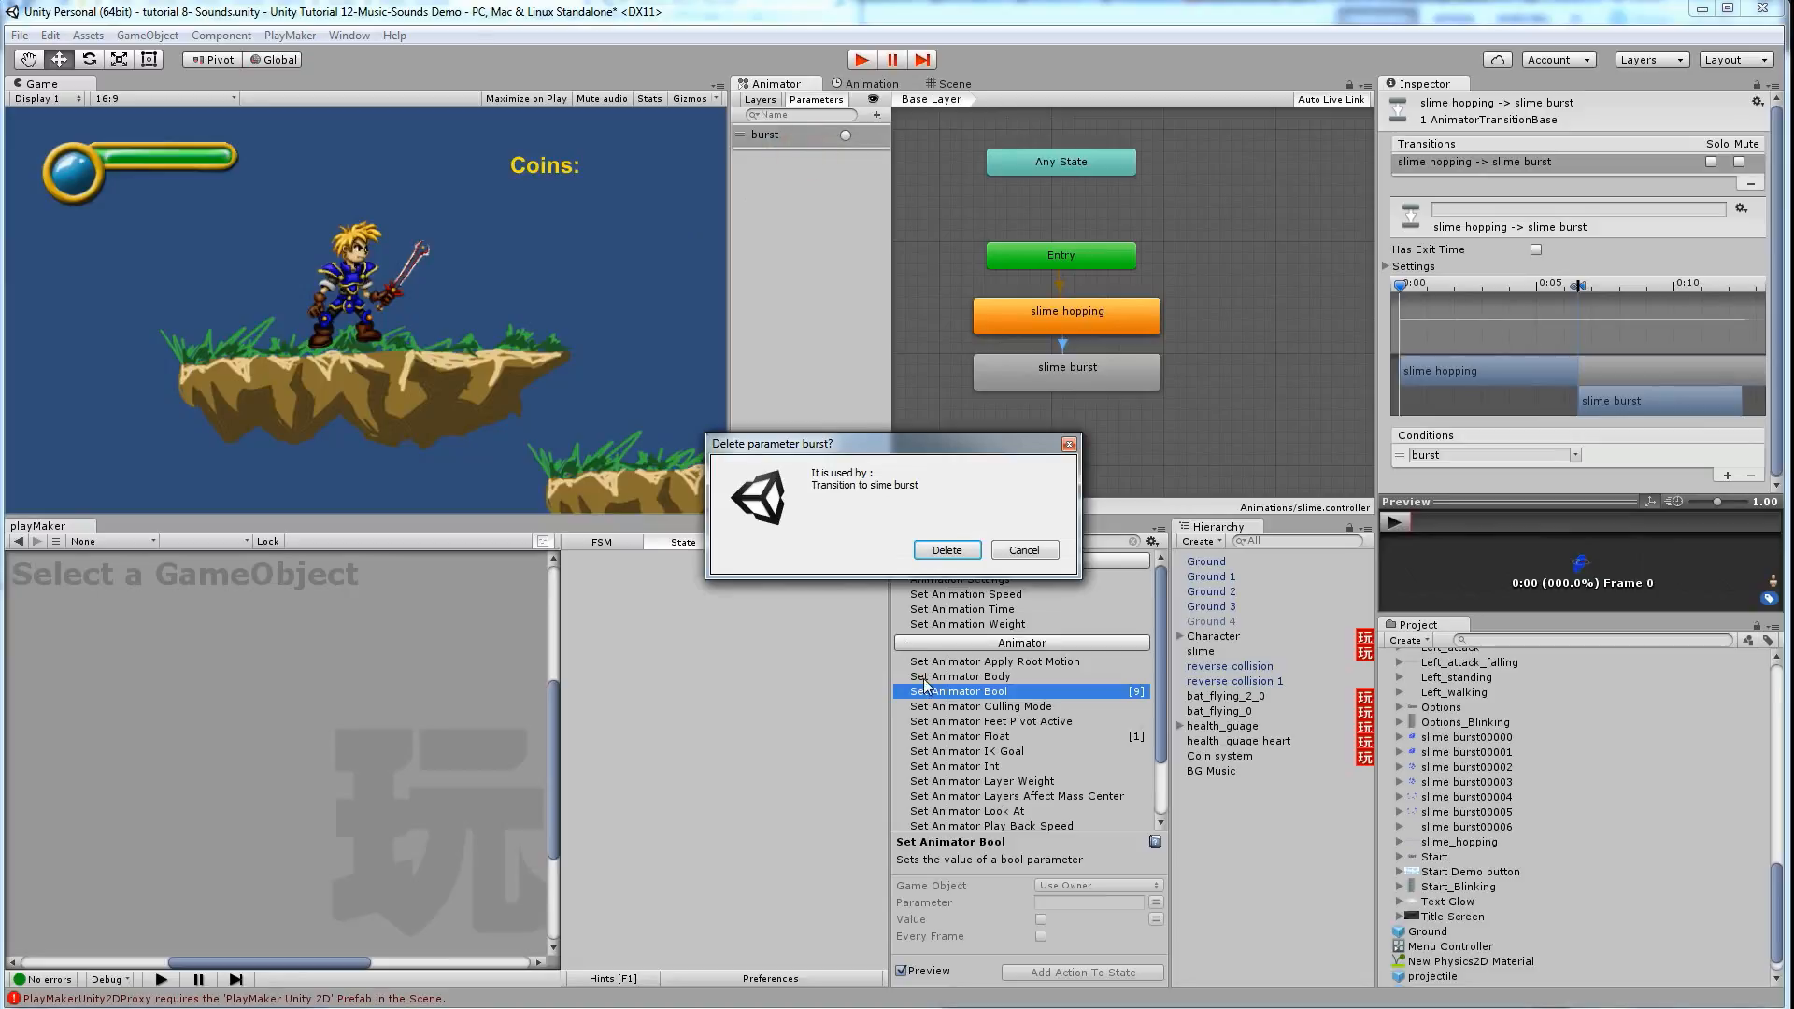
click(949, 552)
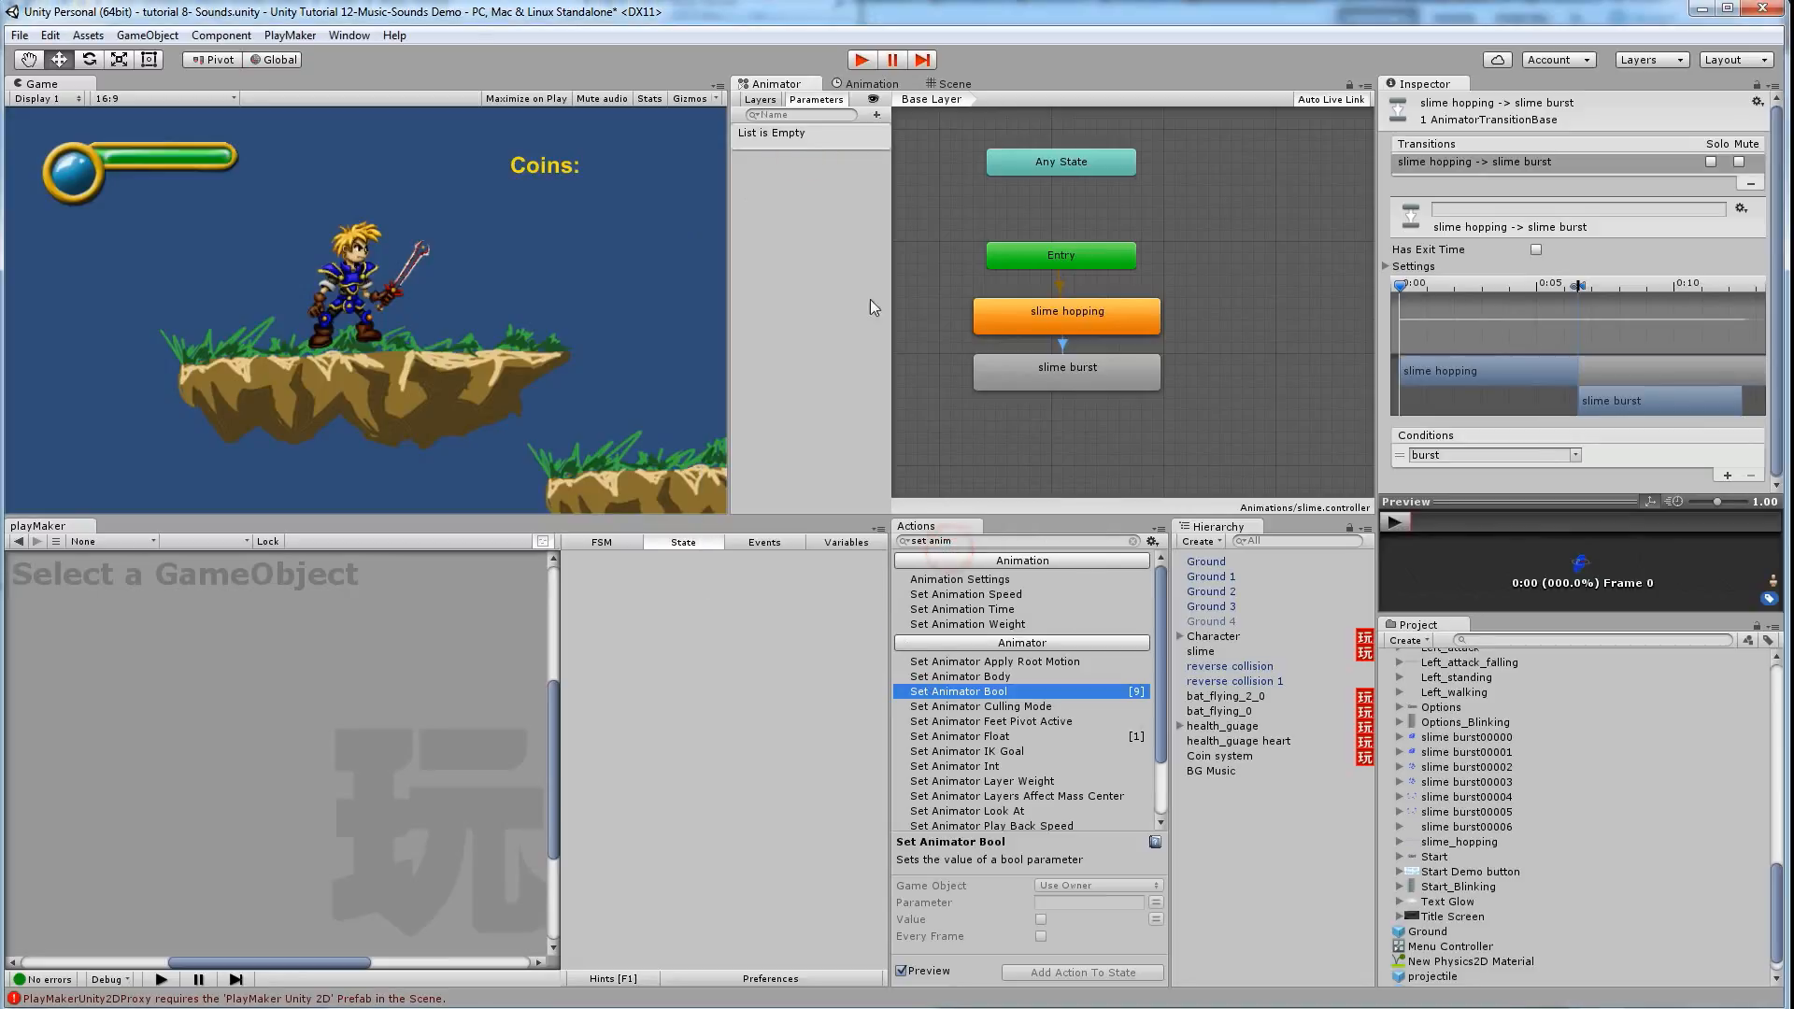
Add a Bool parameter named "Burst" to the slime's animator controller
click(877, 115)
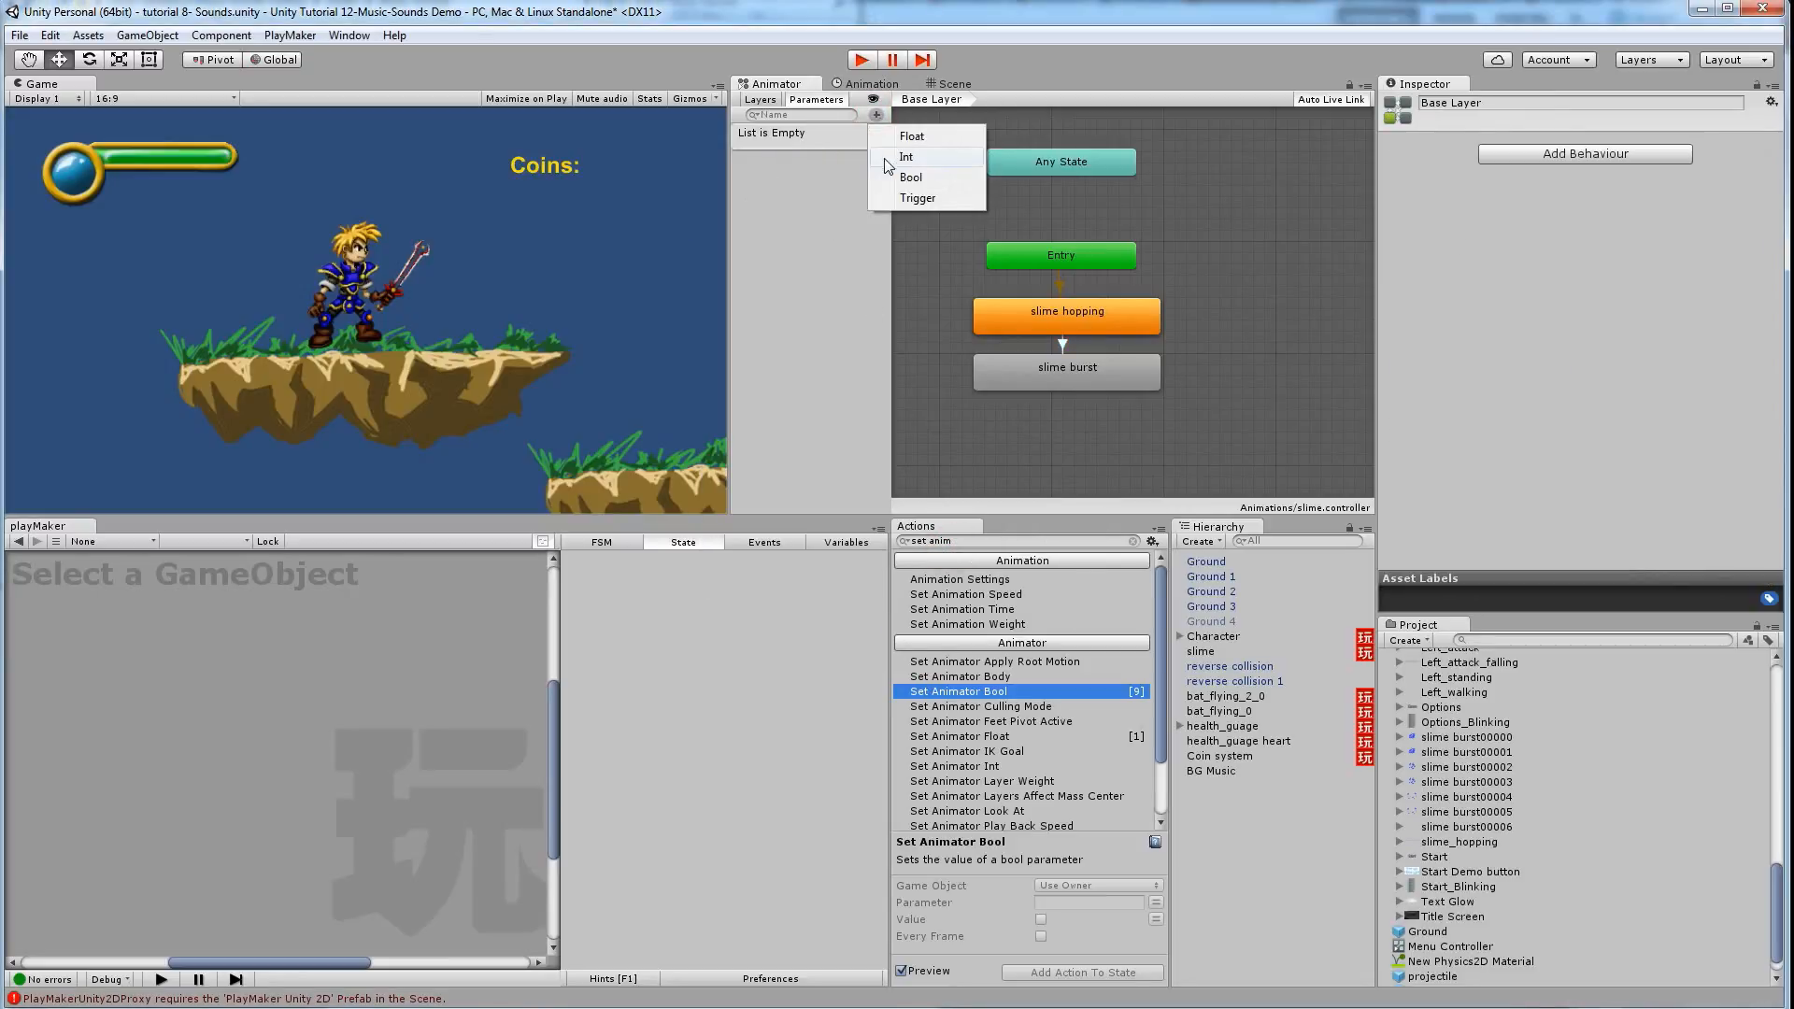
click(911, 177)
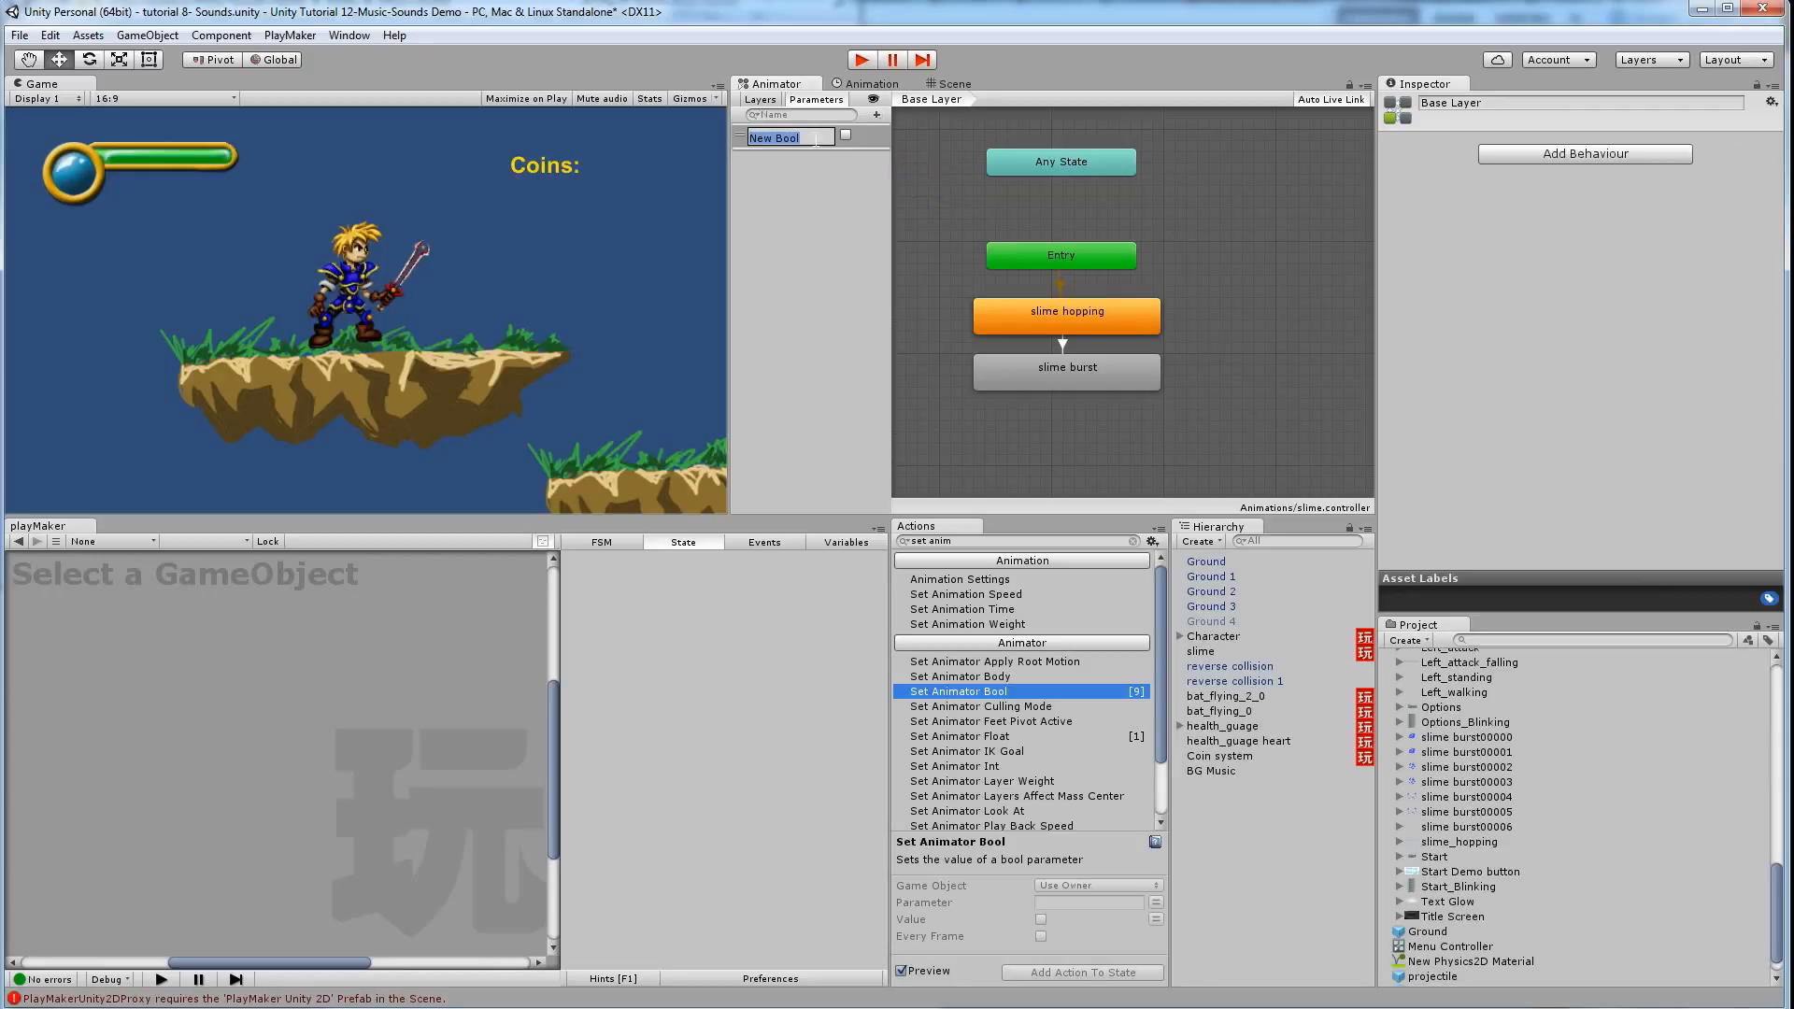
text(Burst)
key(Return)
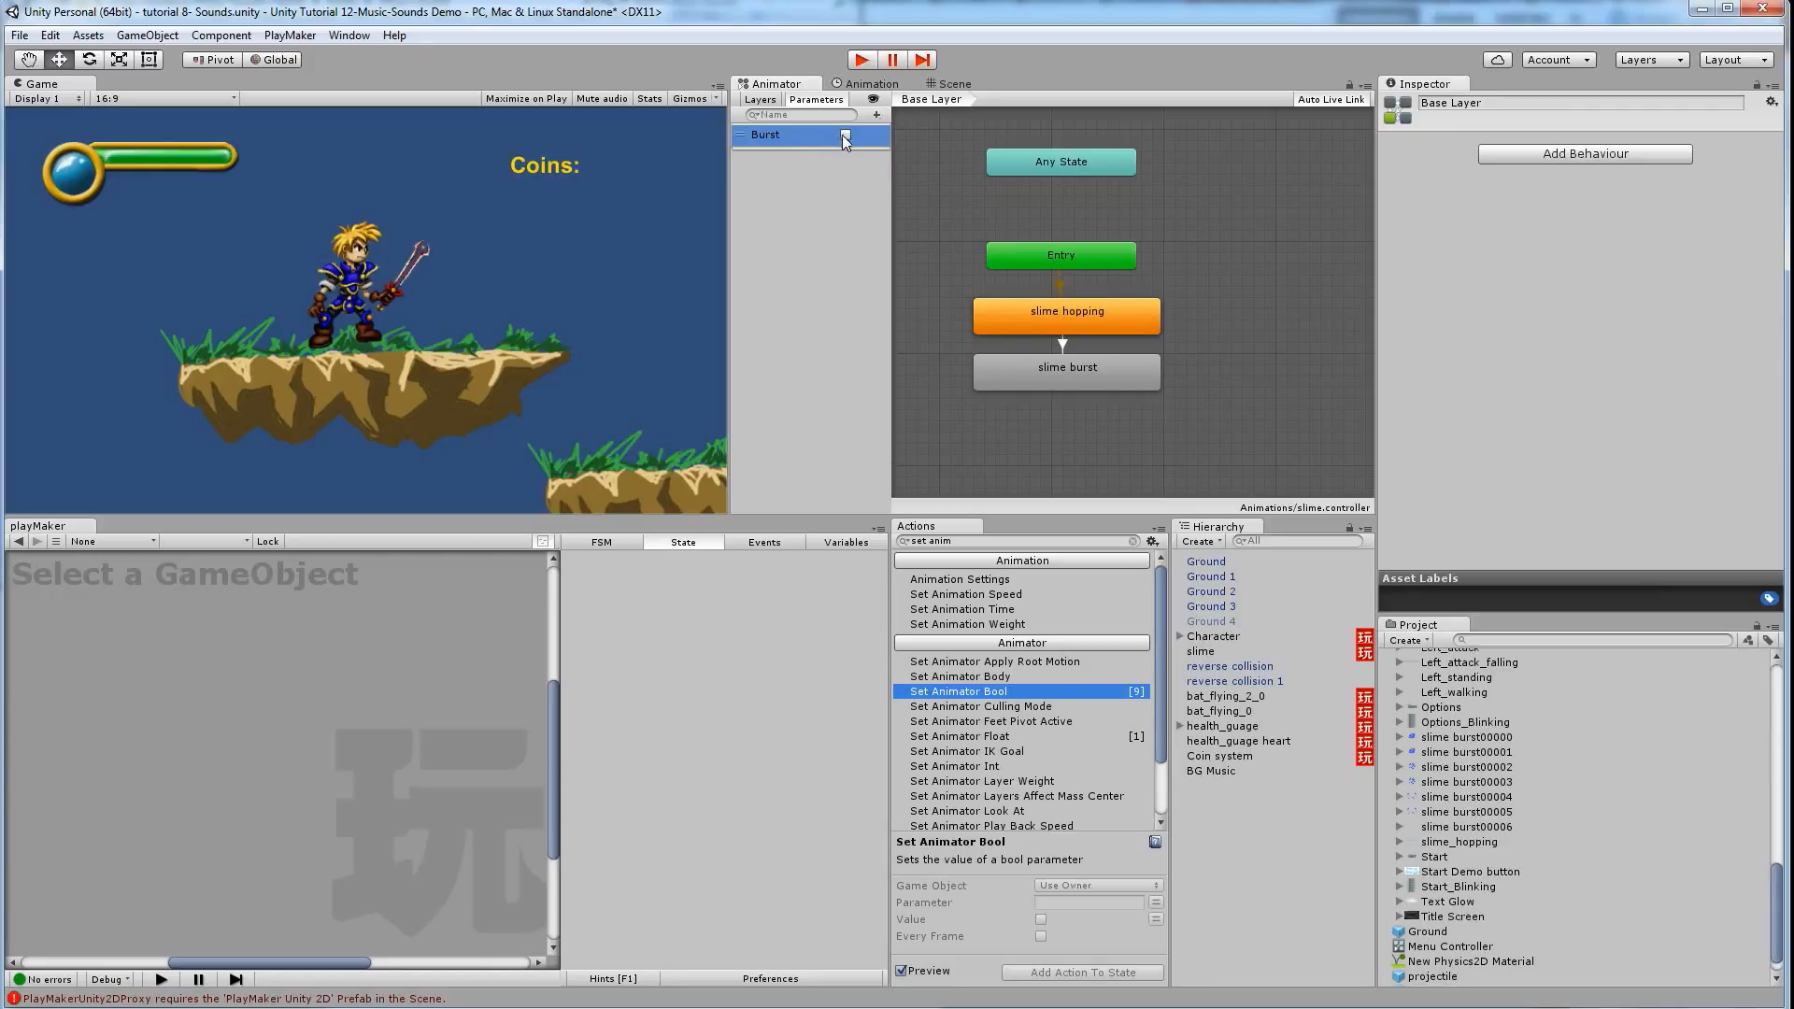
click(847, 136)
Remove the old burst condition from the slime hopping to slime burst transition
click(1062, 346)
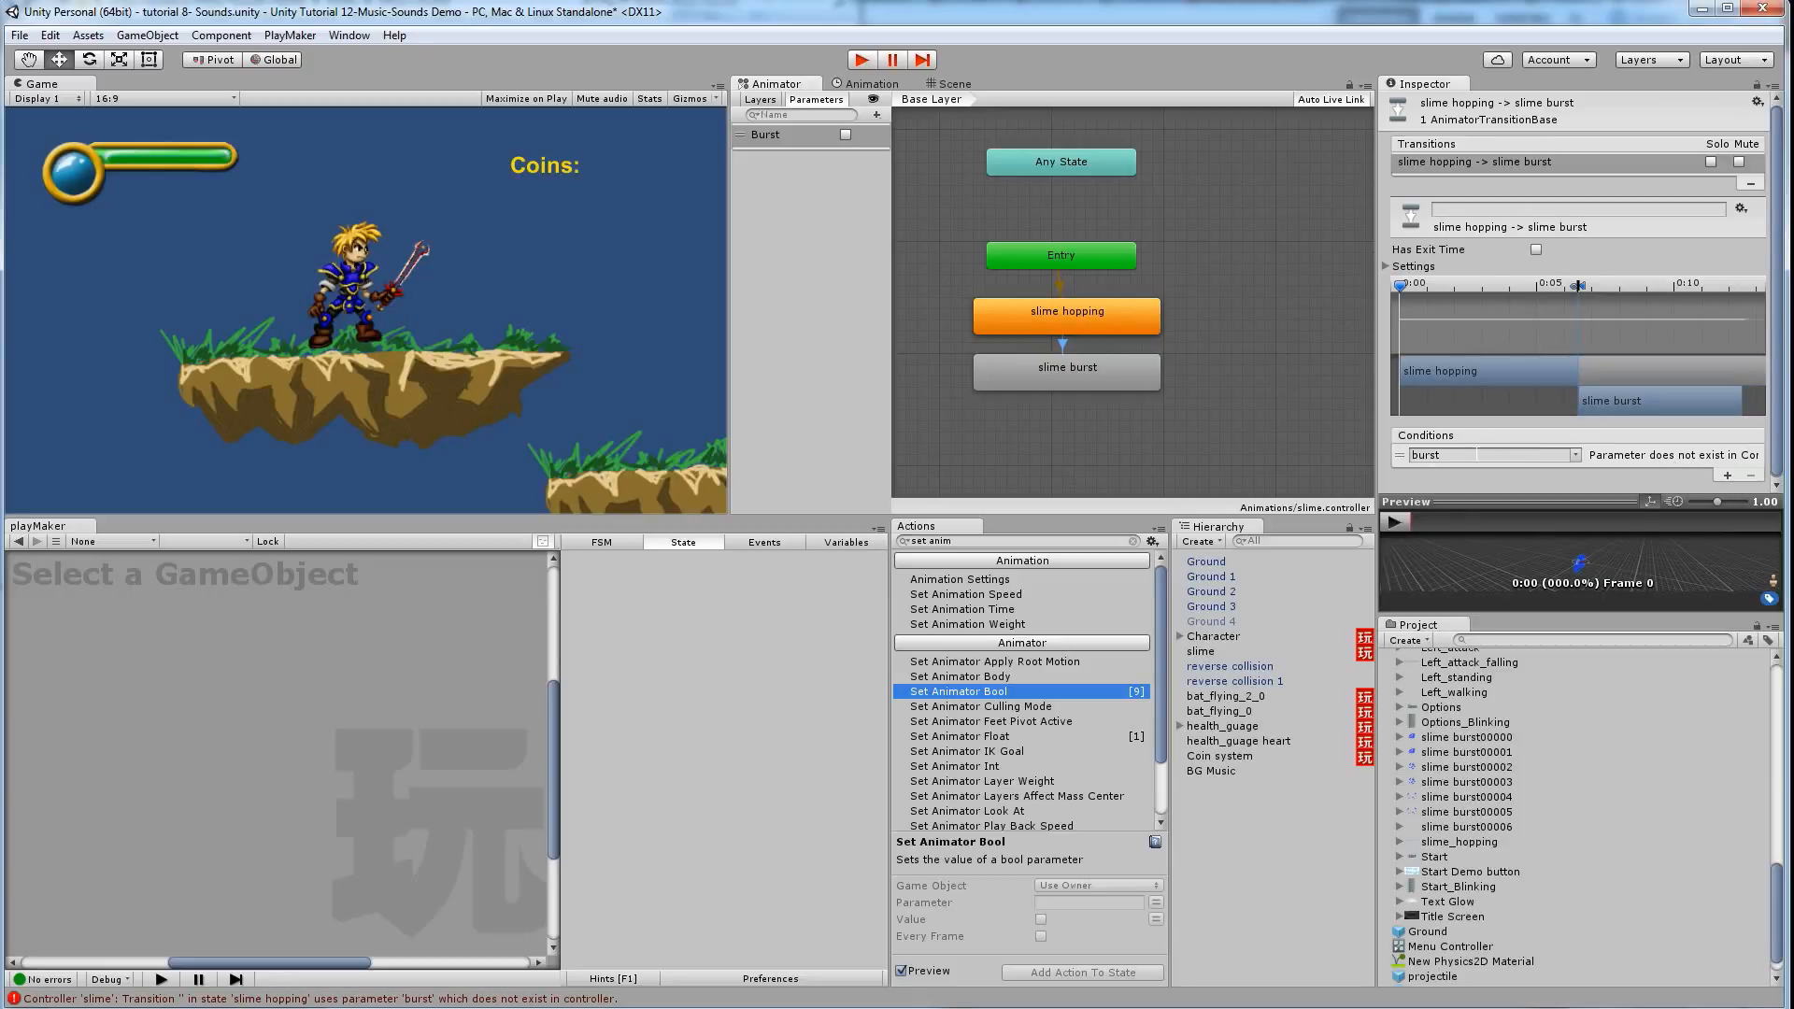
click(1622, 455)
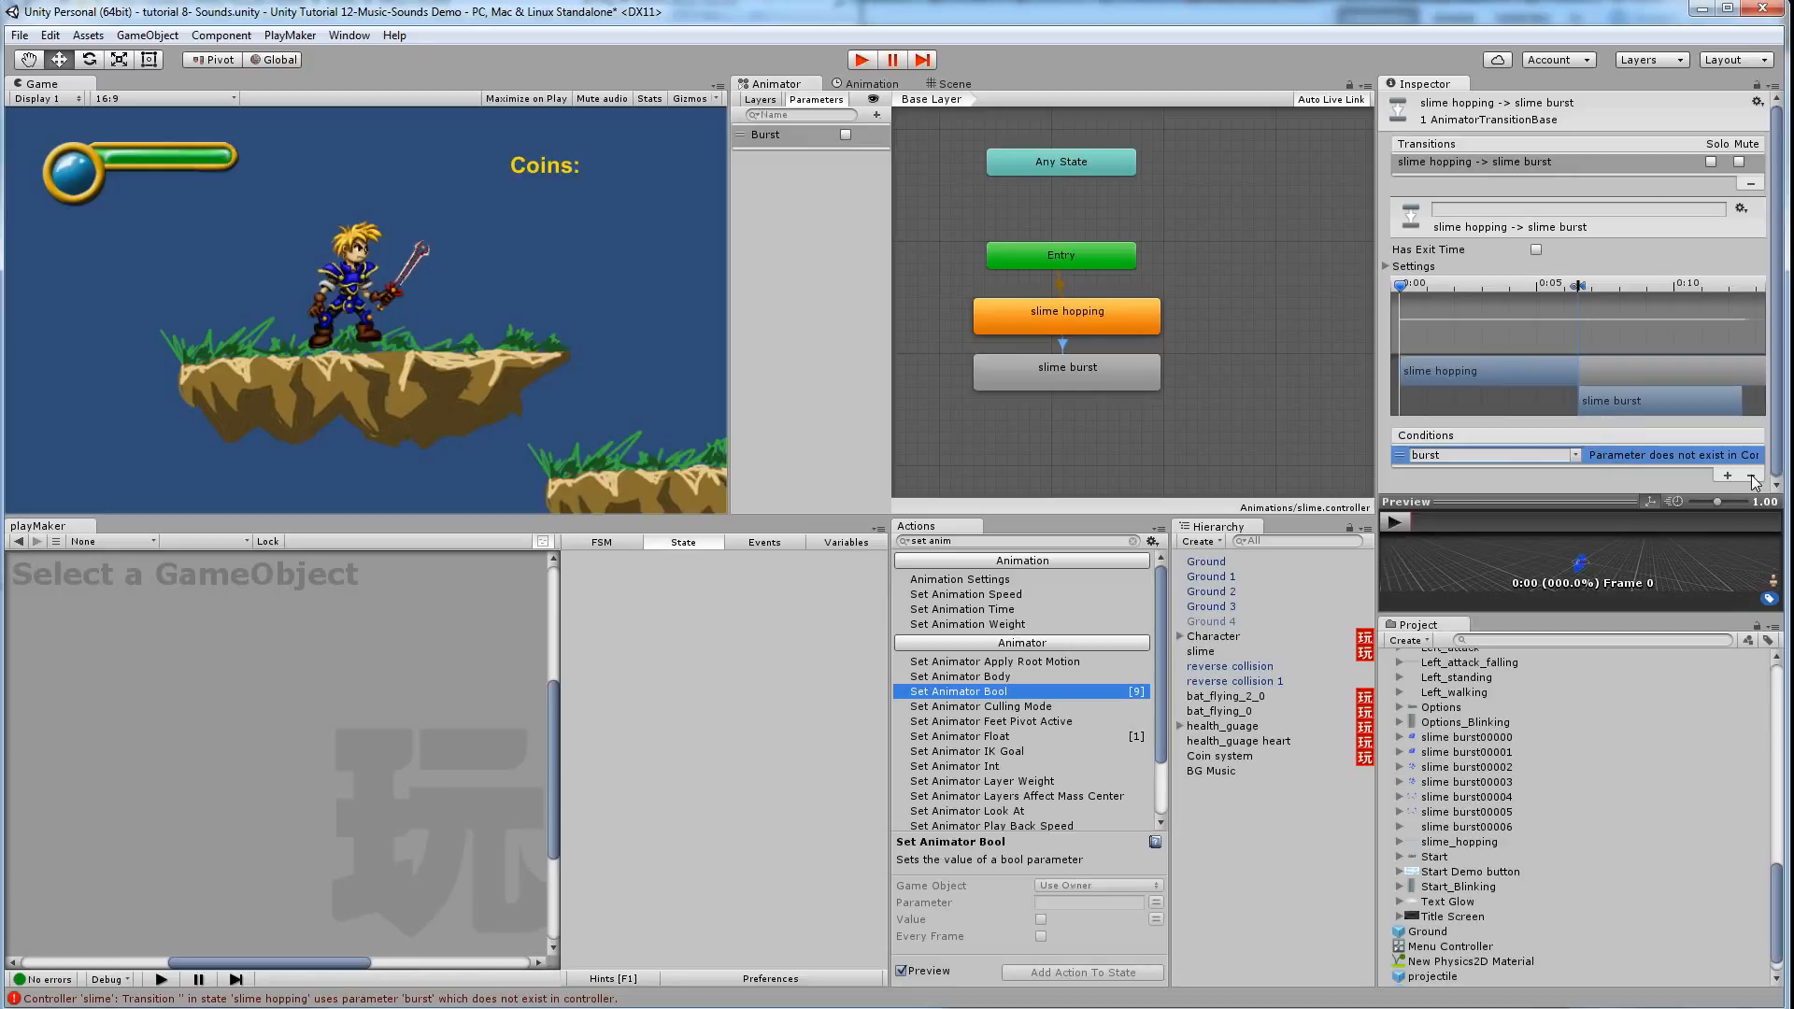
click(1751, 477)
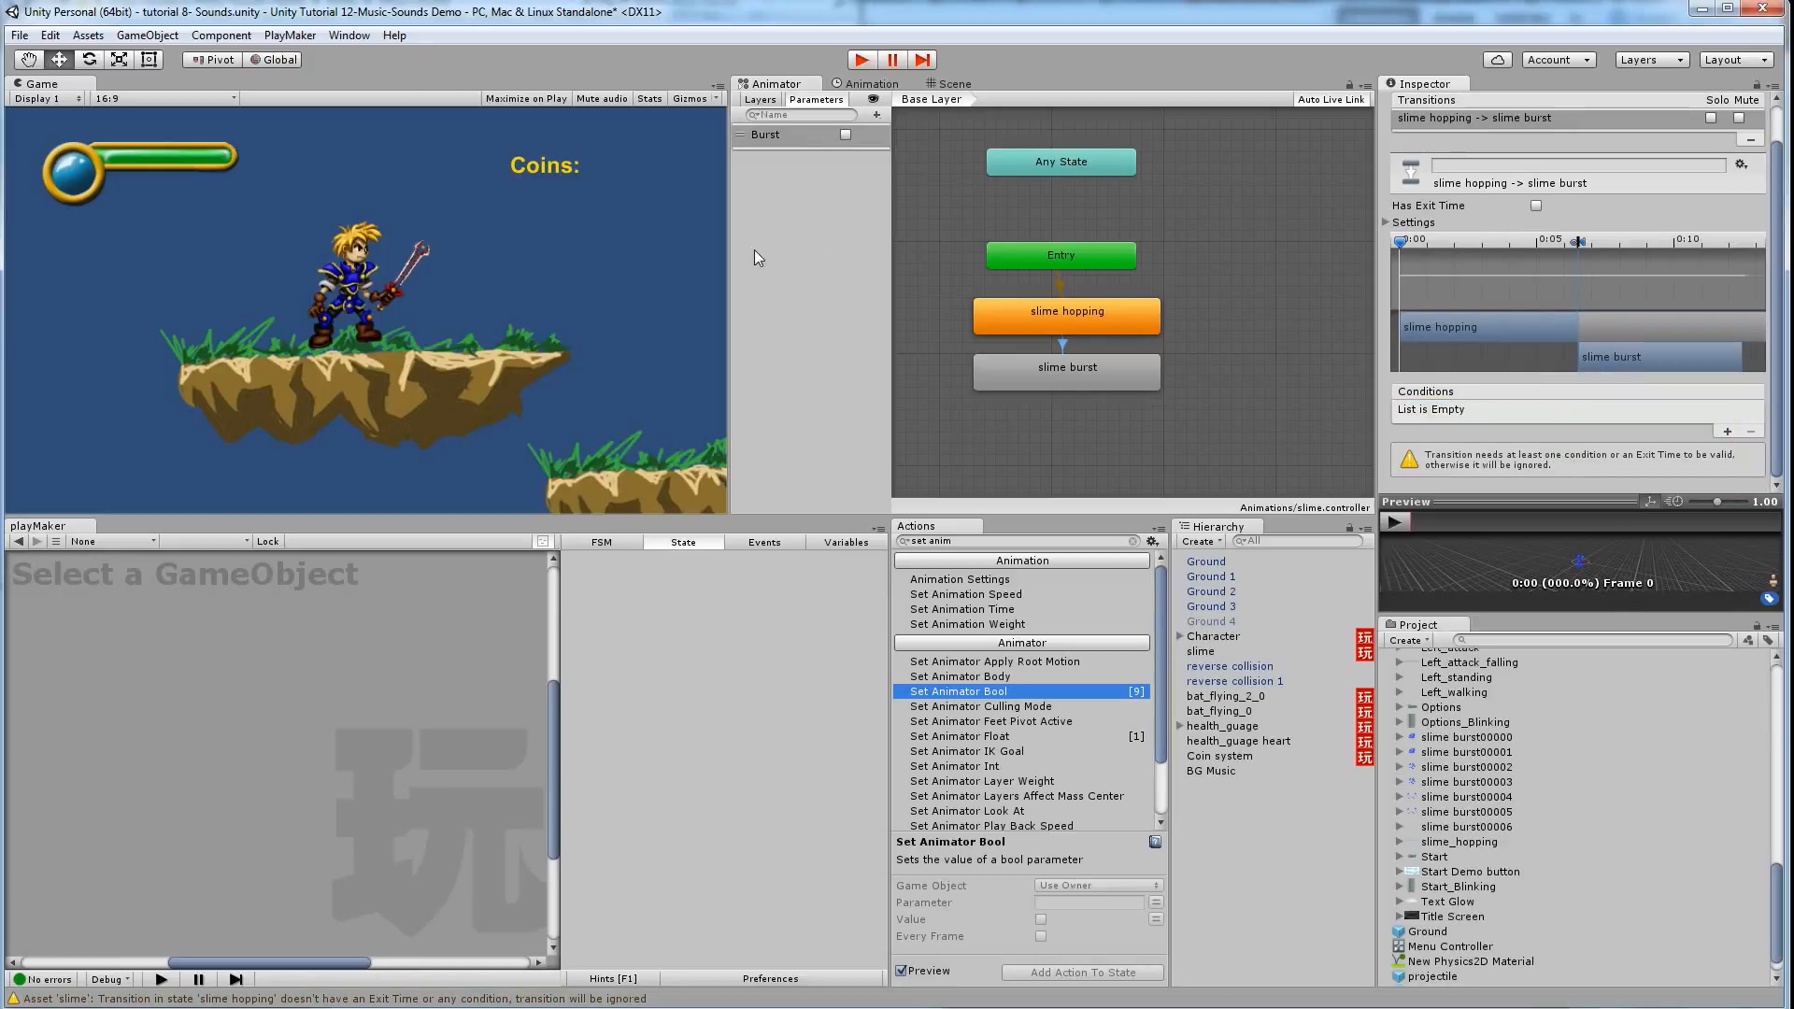
Add a Burst is true condition to the slime hopping to slime burst transition and check the motion clips of both states
click(1103, 339)
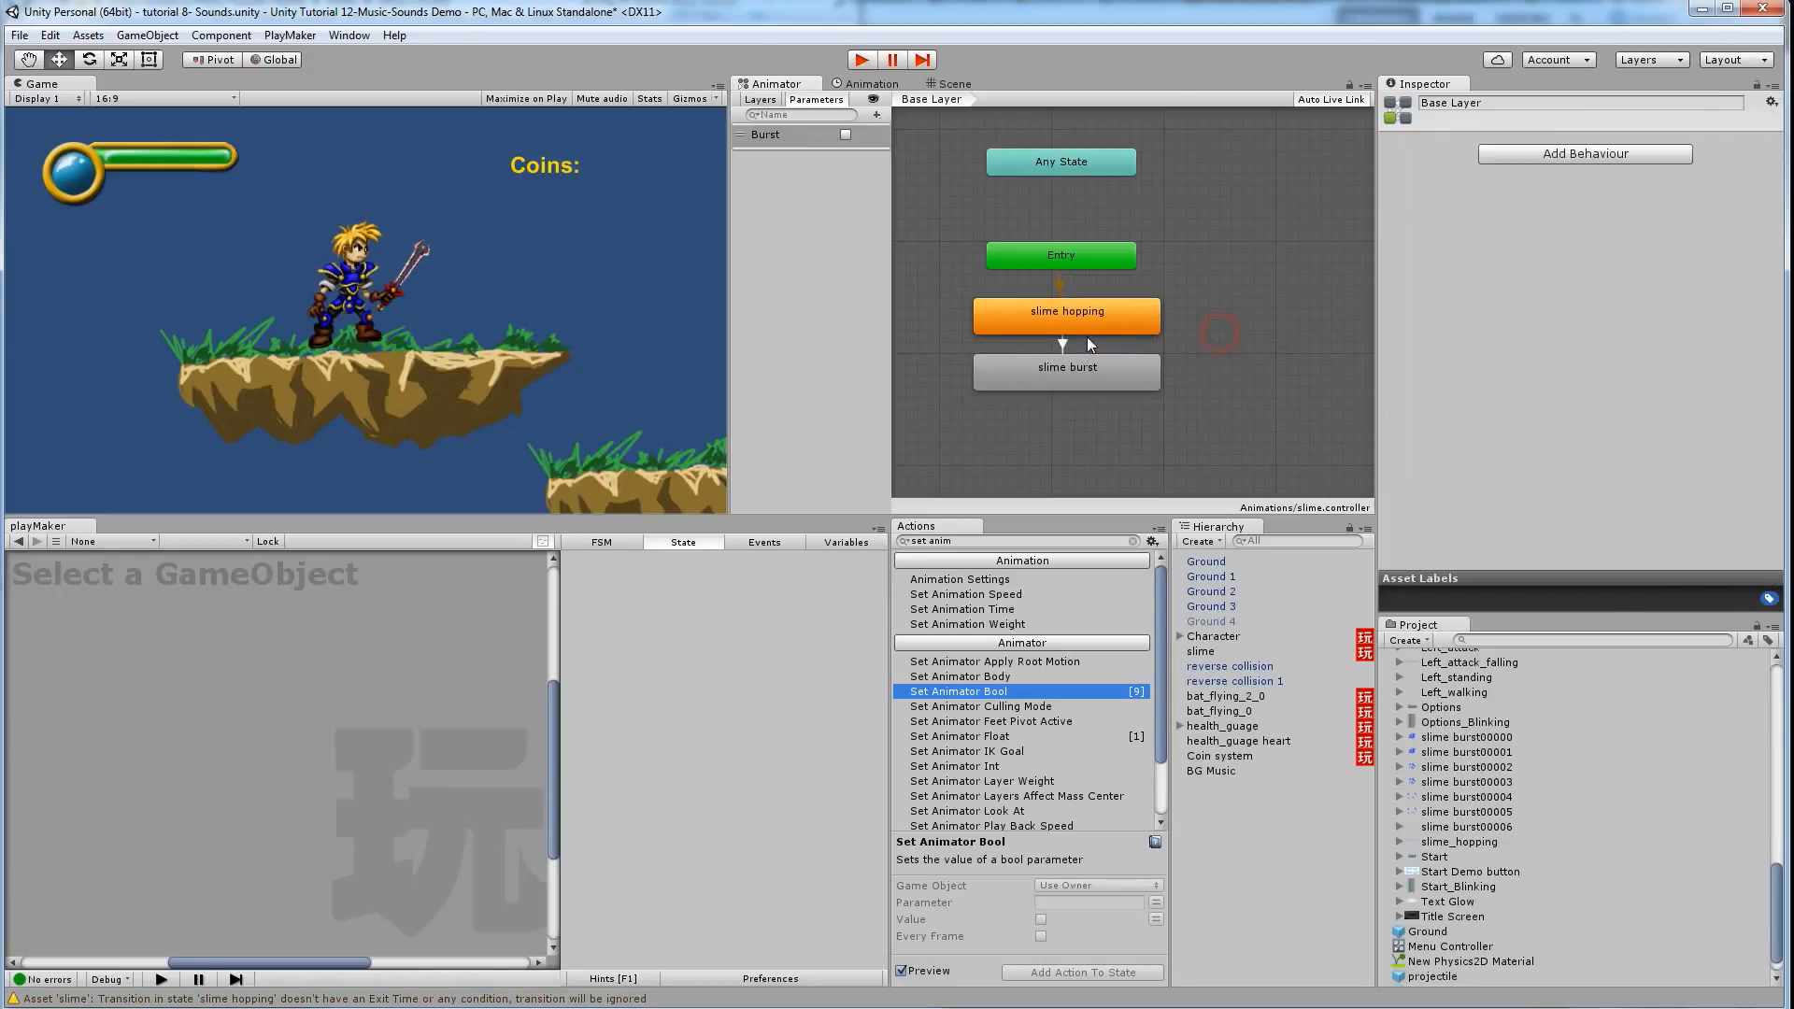
click(1062, 340)
scroll(1476, 407, up, 4)
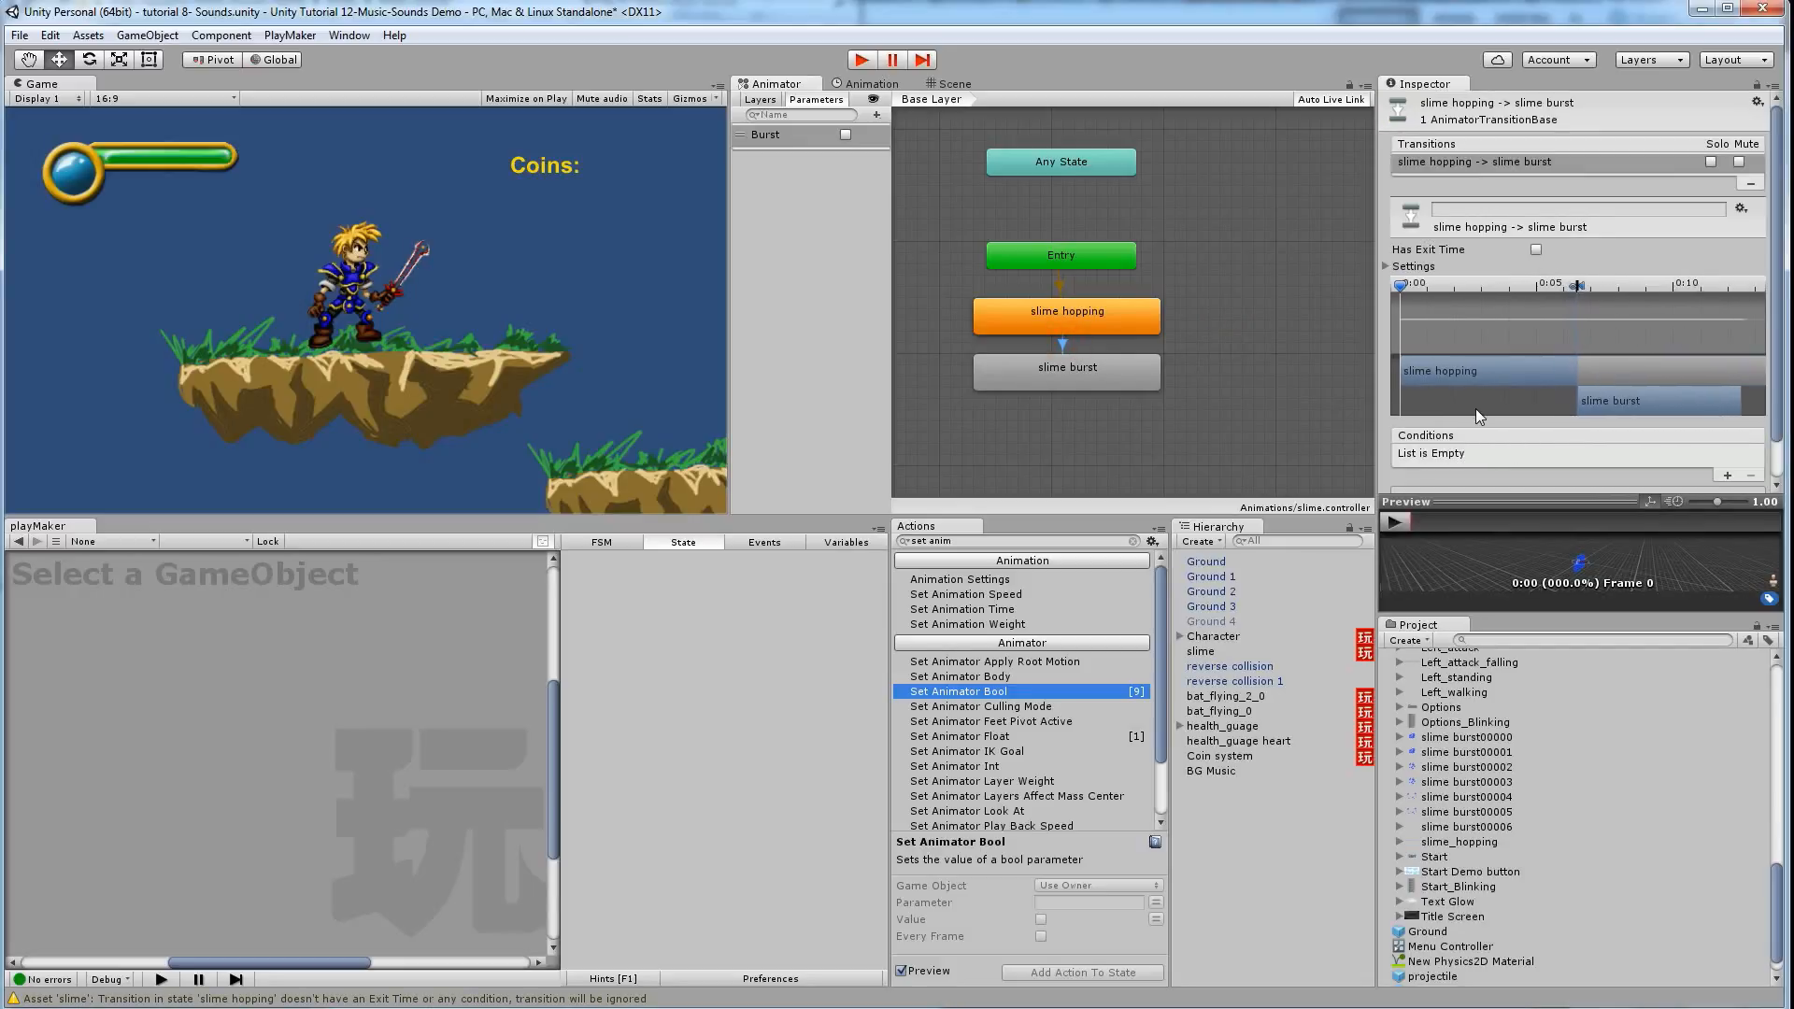
scroll(1498, 479, down, 2)
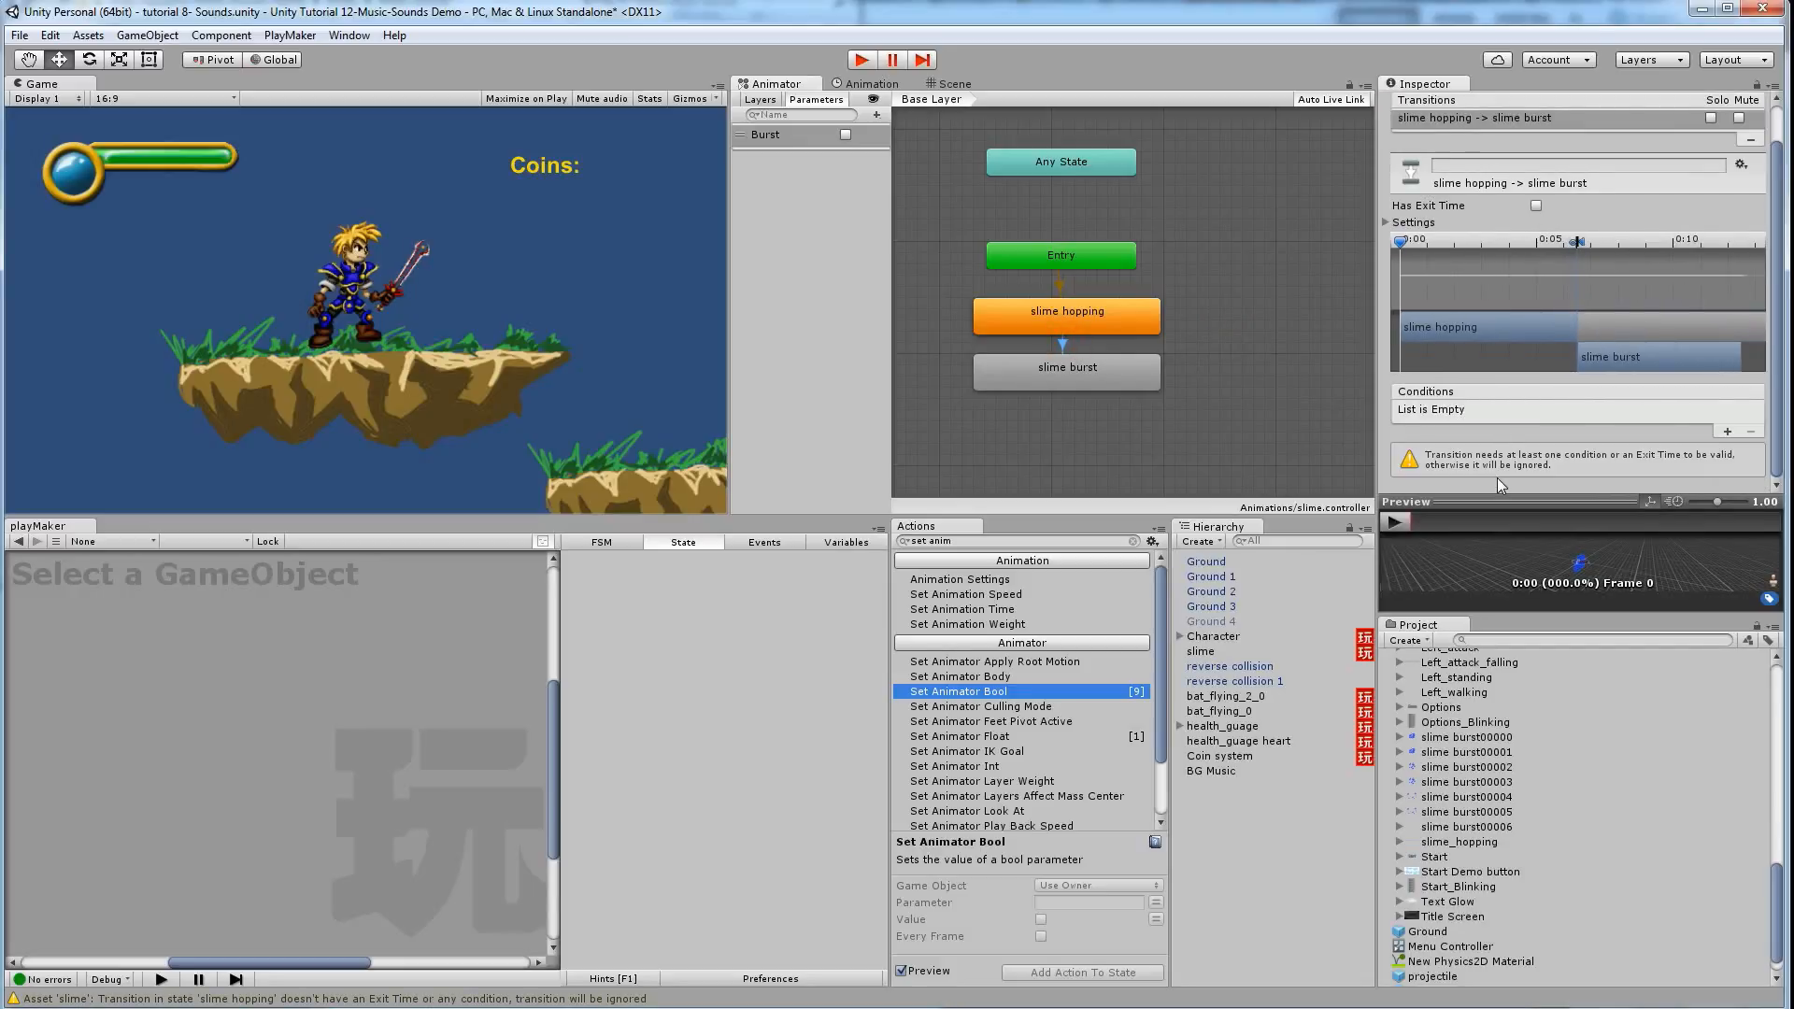
click(1726, 431)
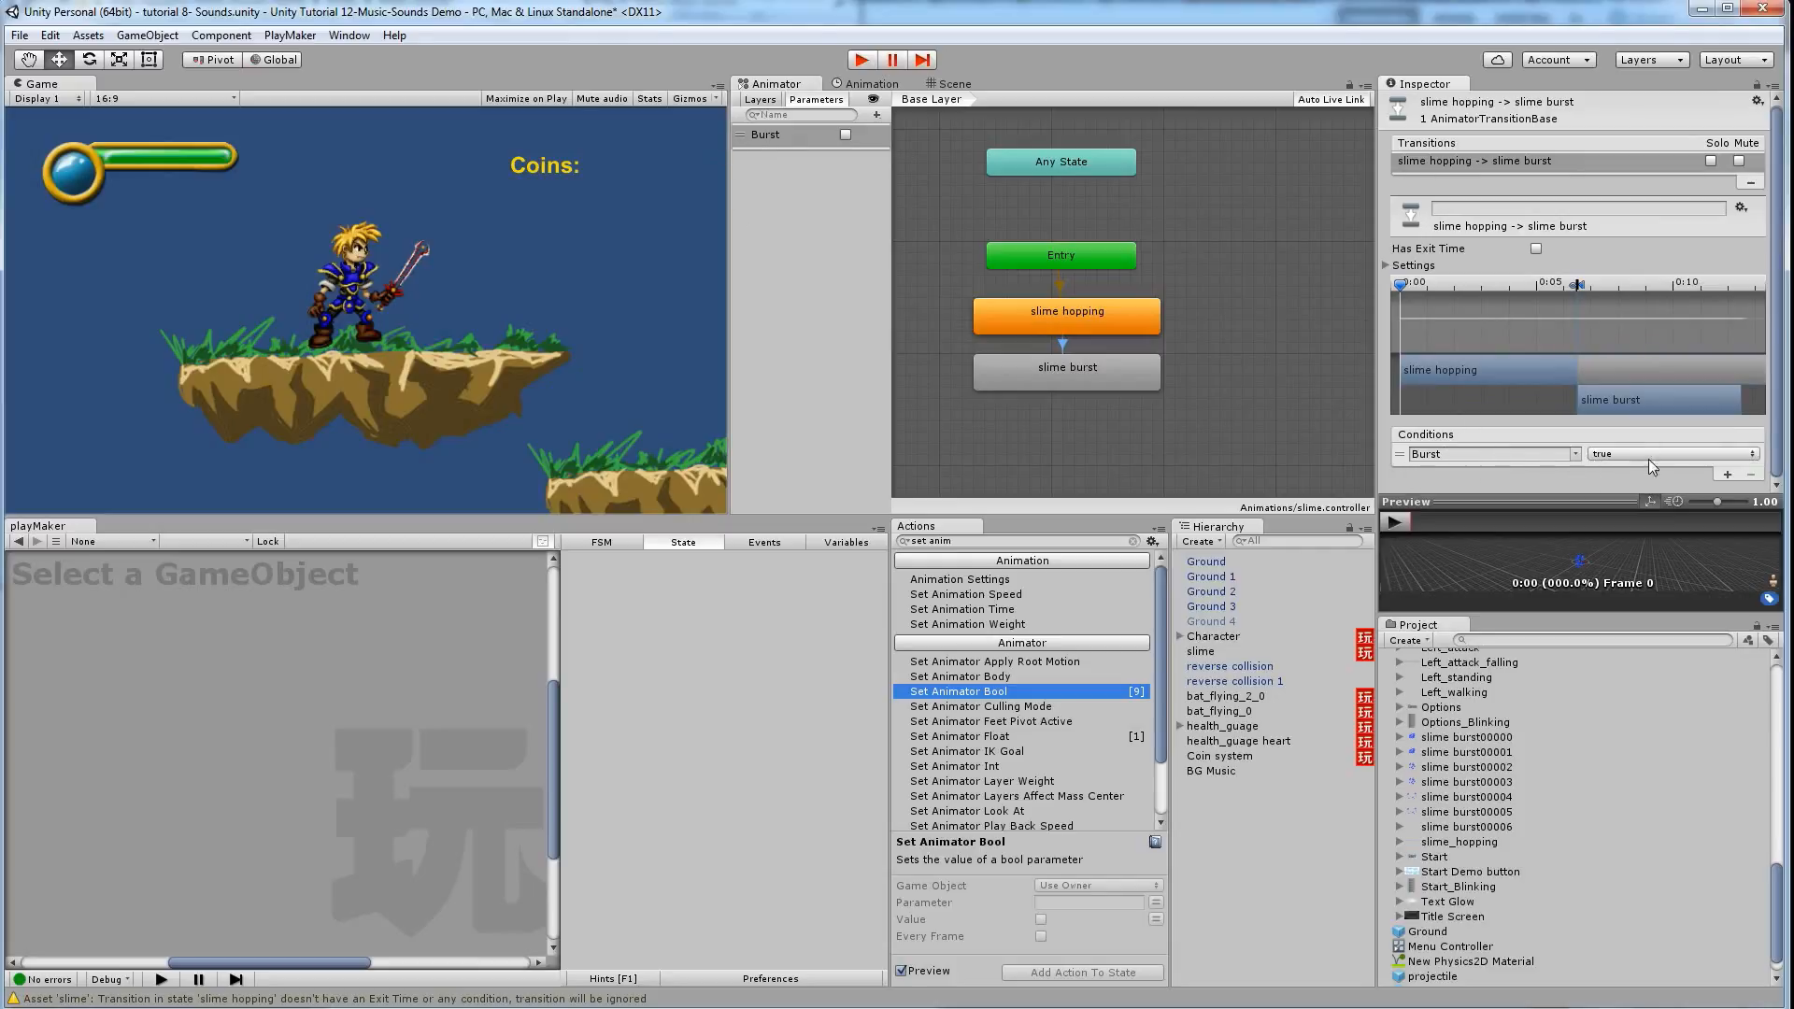
click(1083, 379)
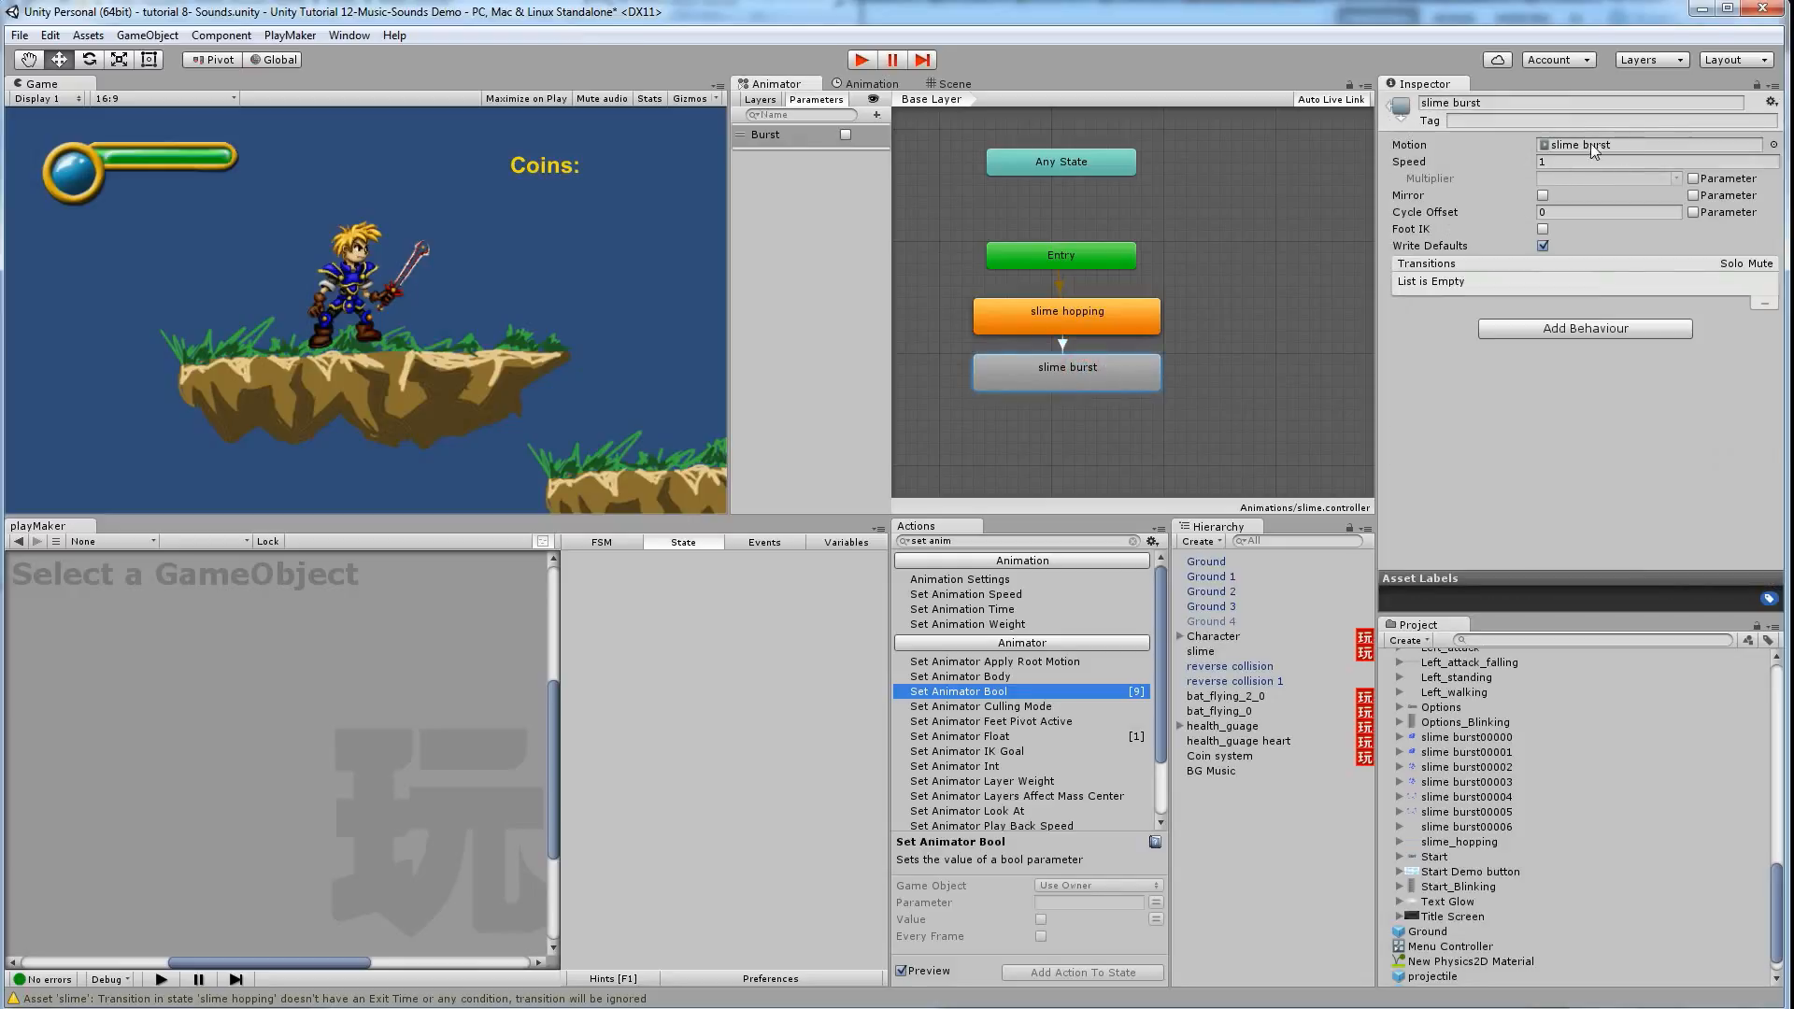
click(1098, 314)
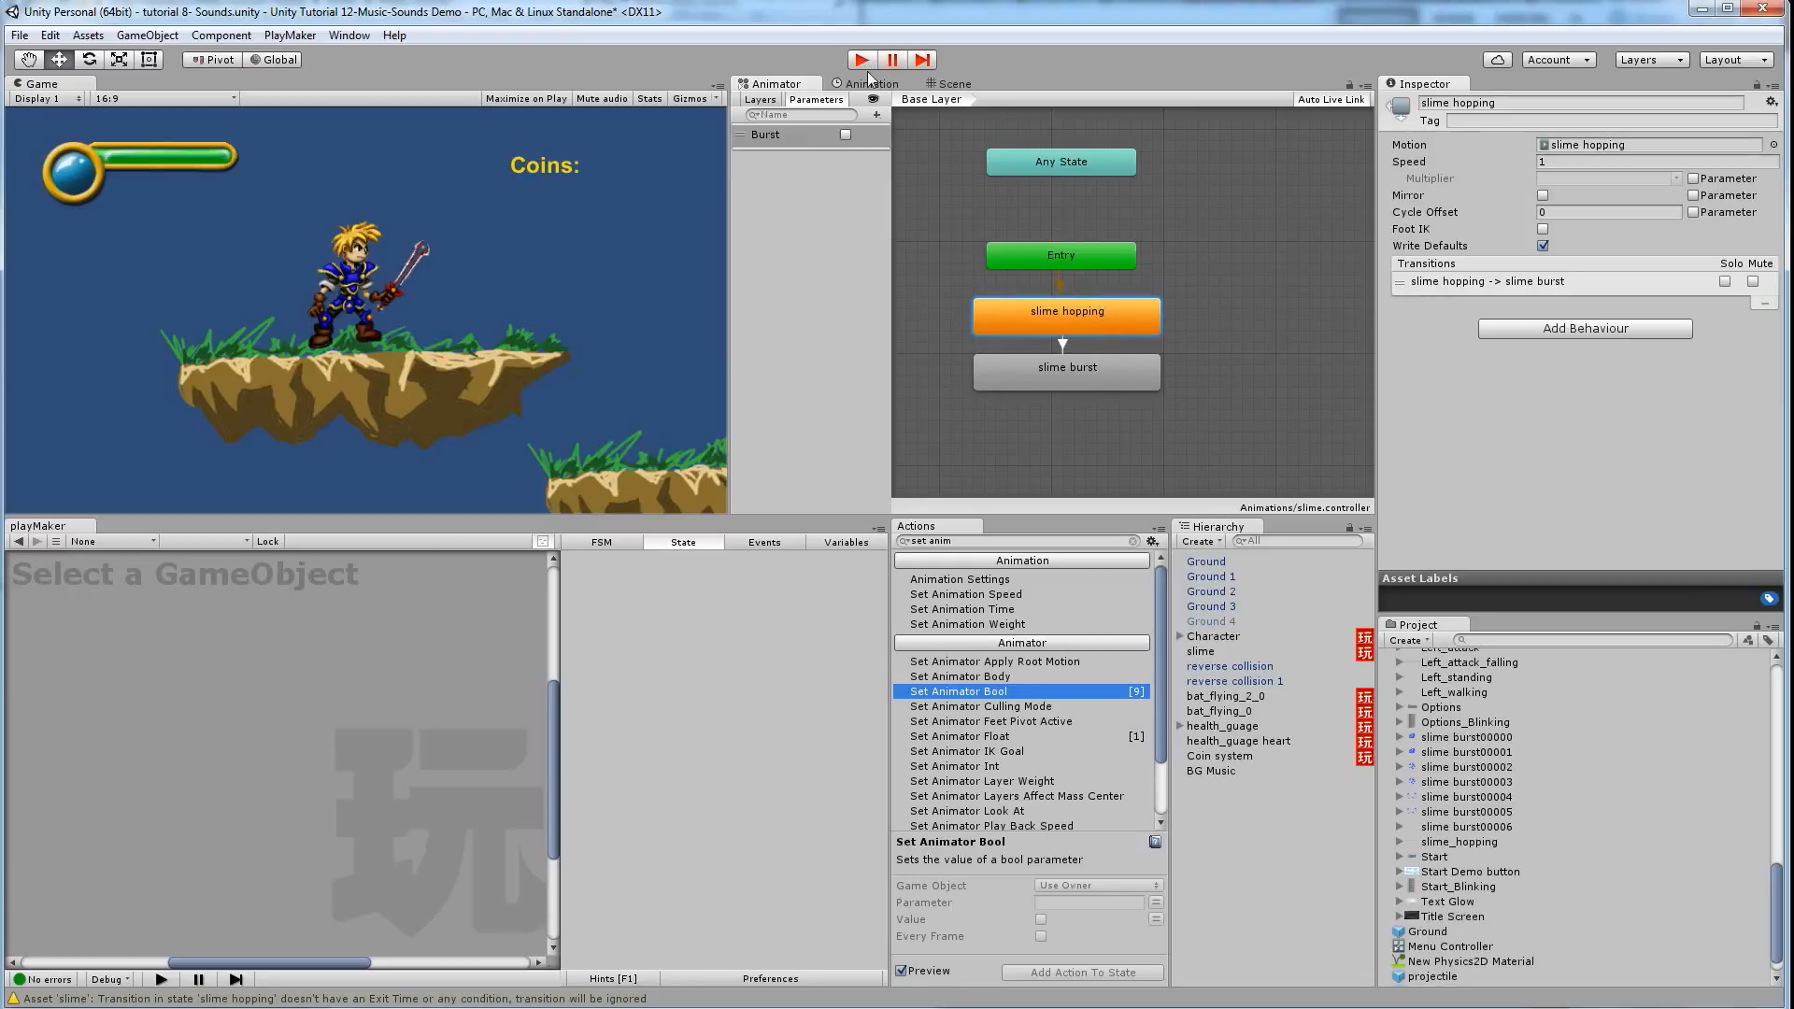
Play-test the level in the scene view, attacking the slime to check its burst animation, and stop the game
click(948, 84)
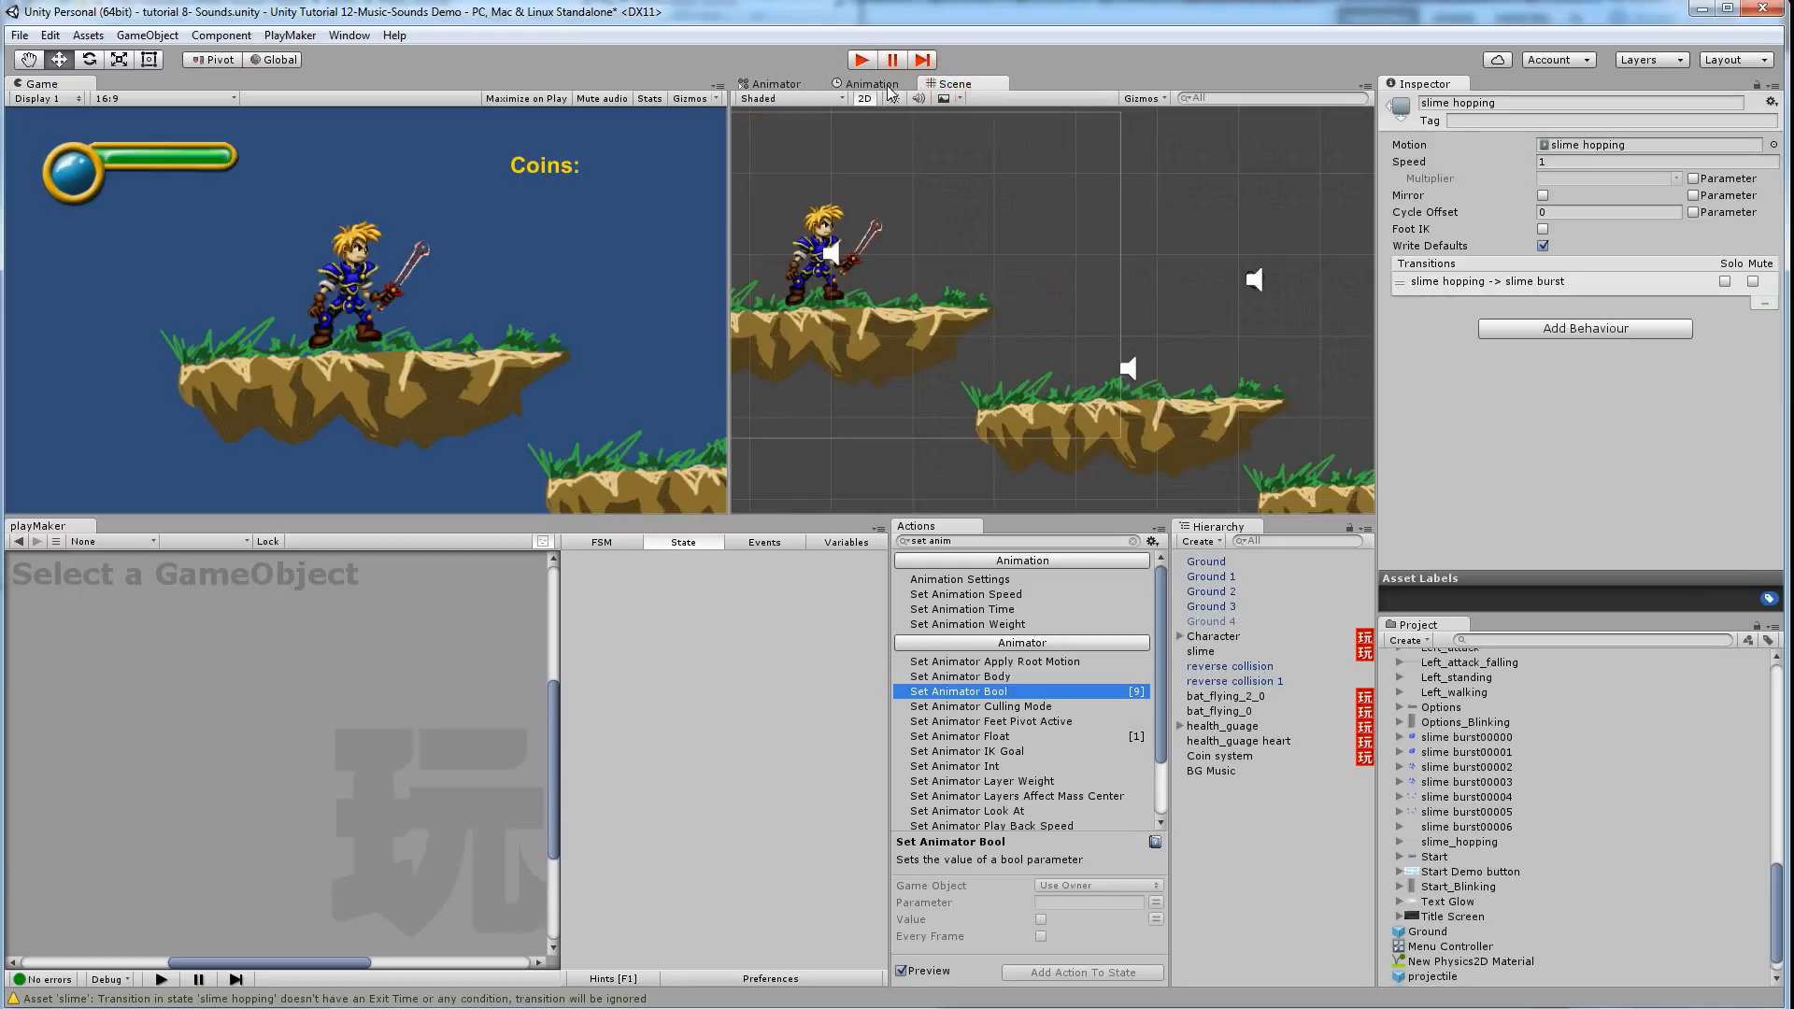
click(860, 59)
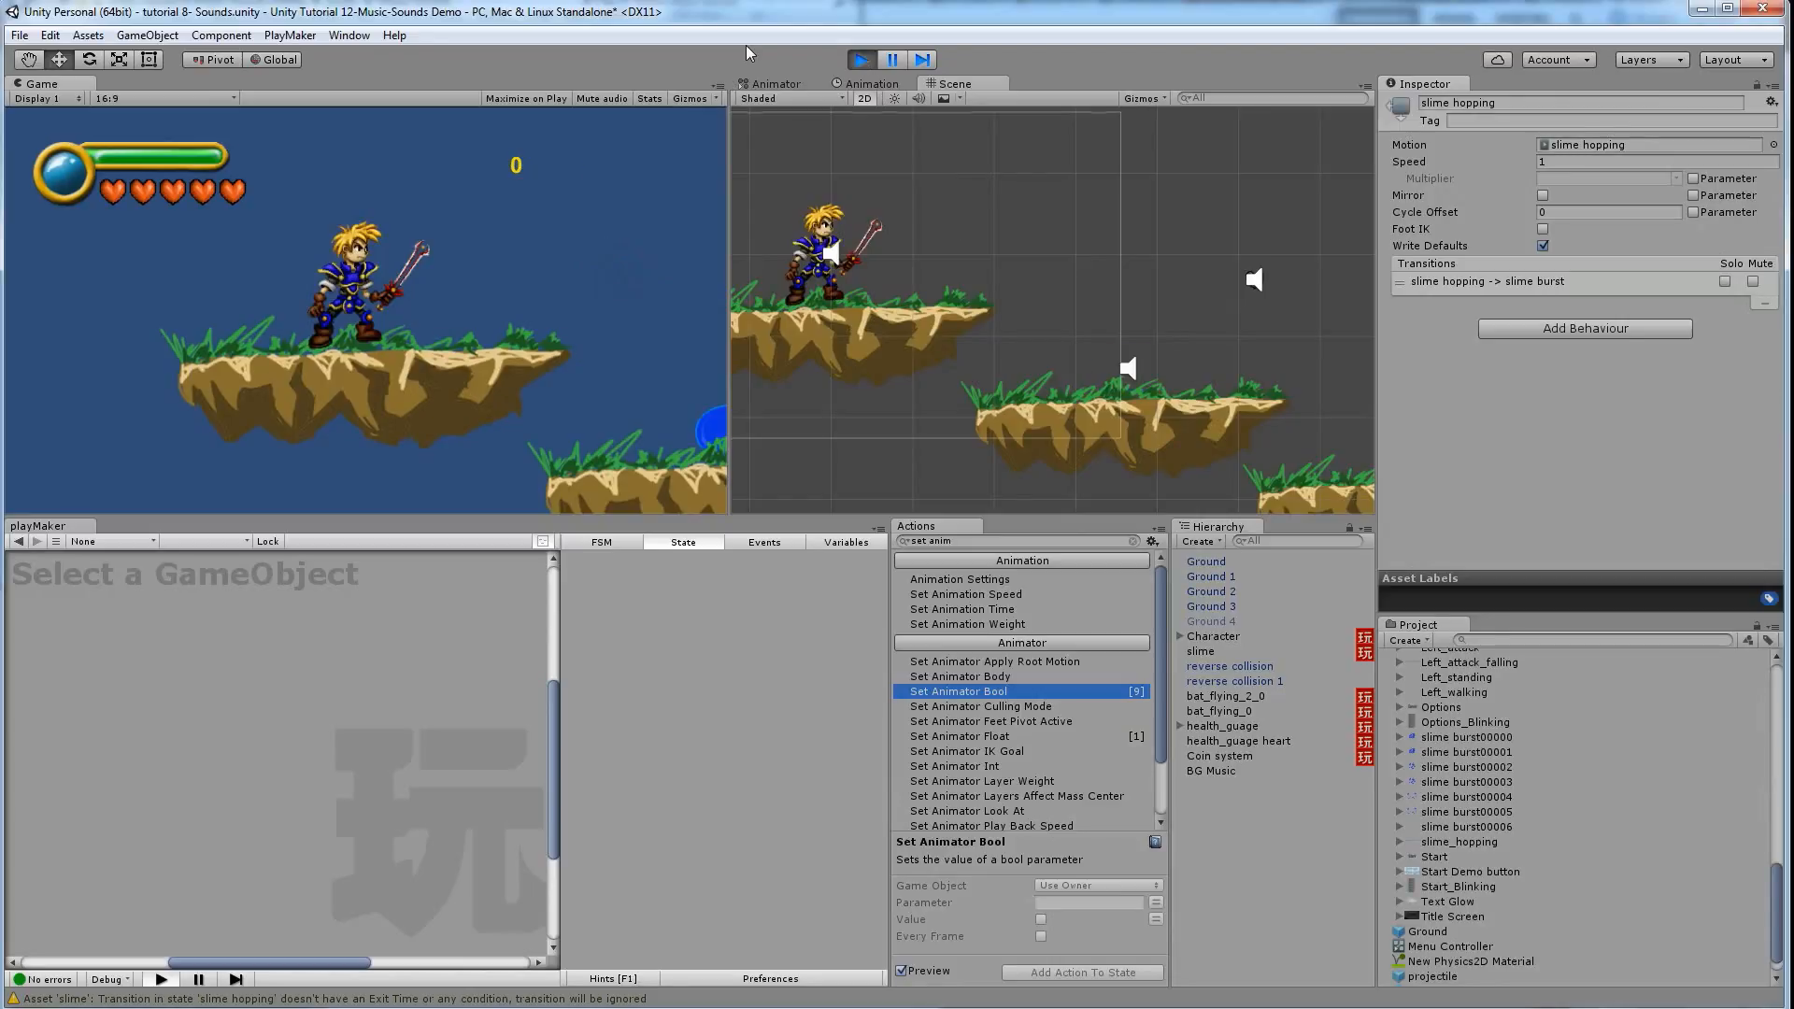
key(Right)
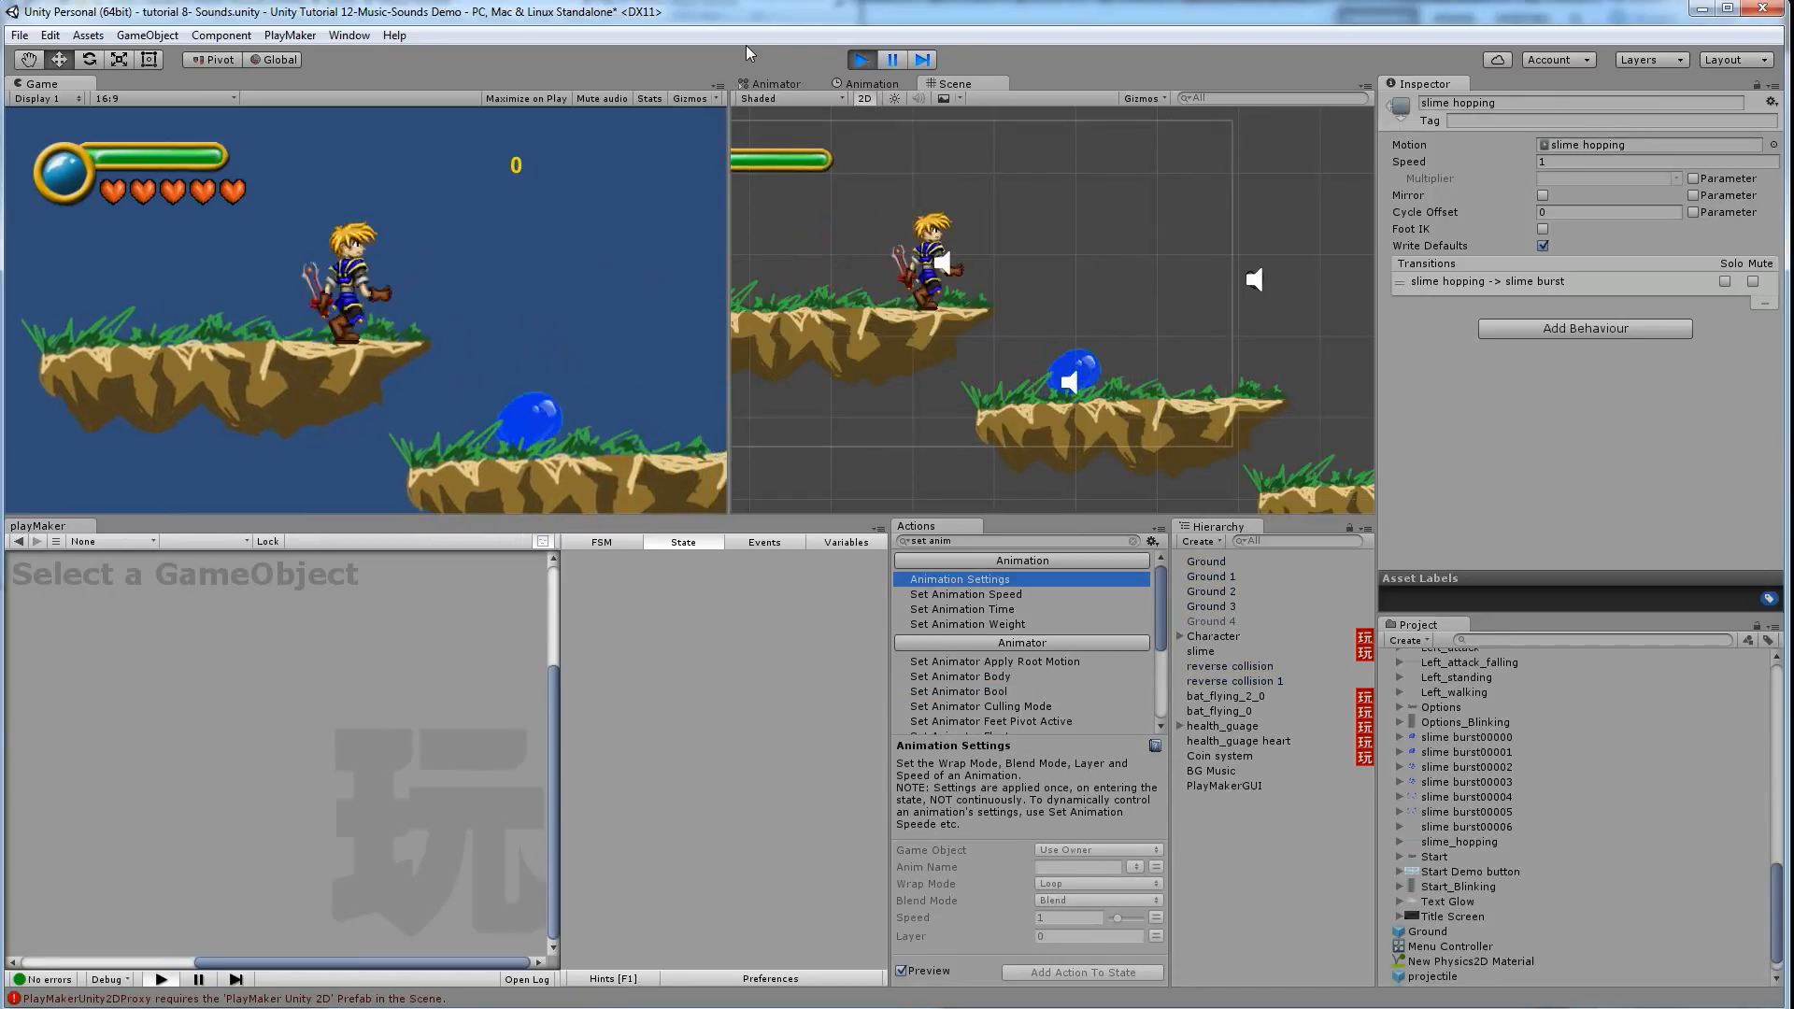
key(Left)
key(Right)
key(space)
key(space)
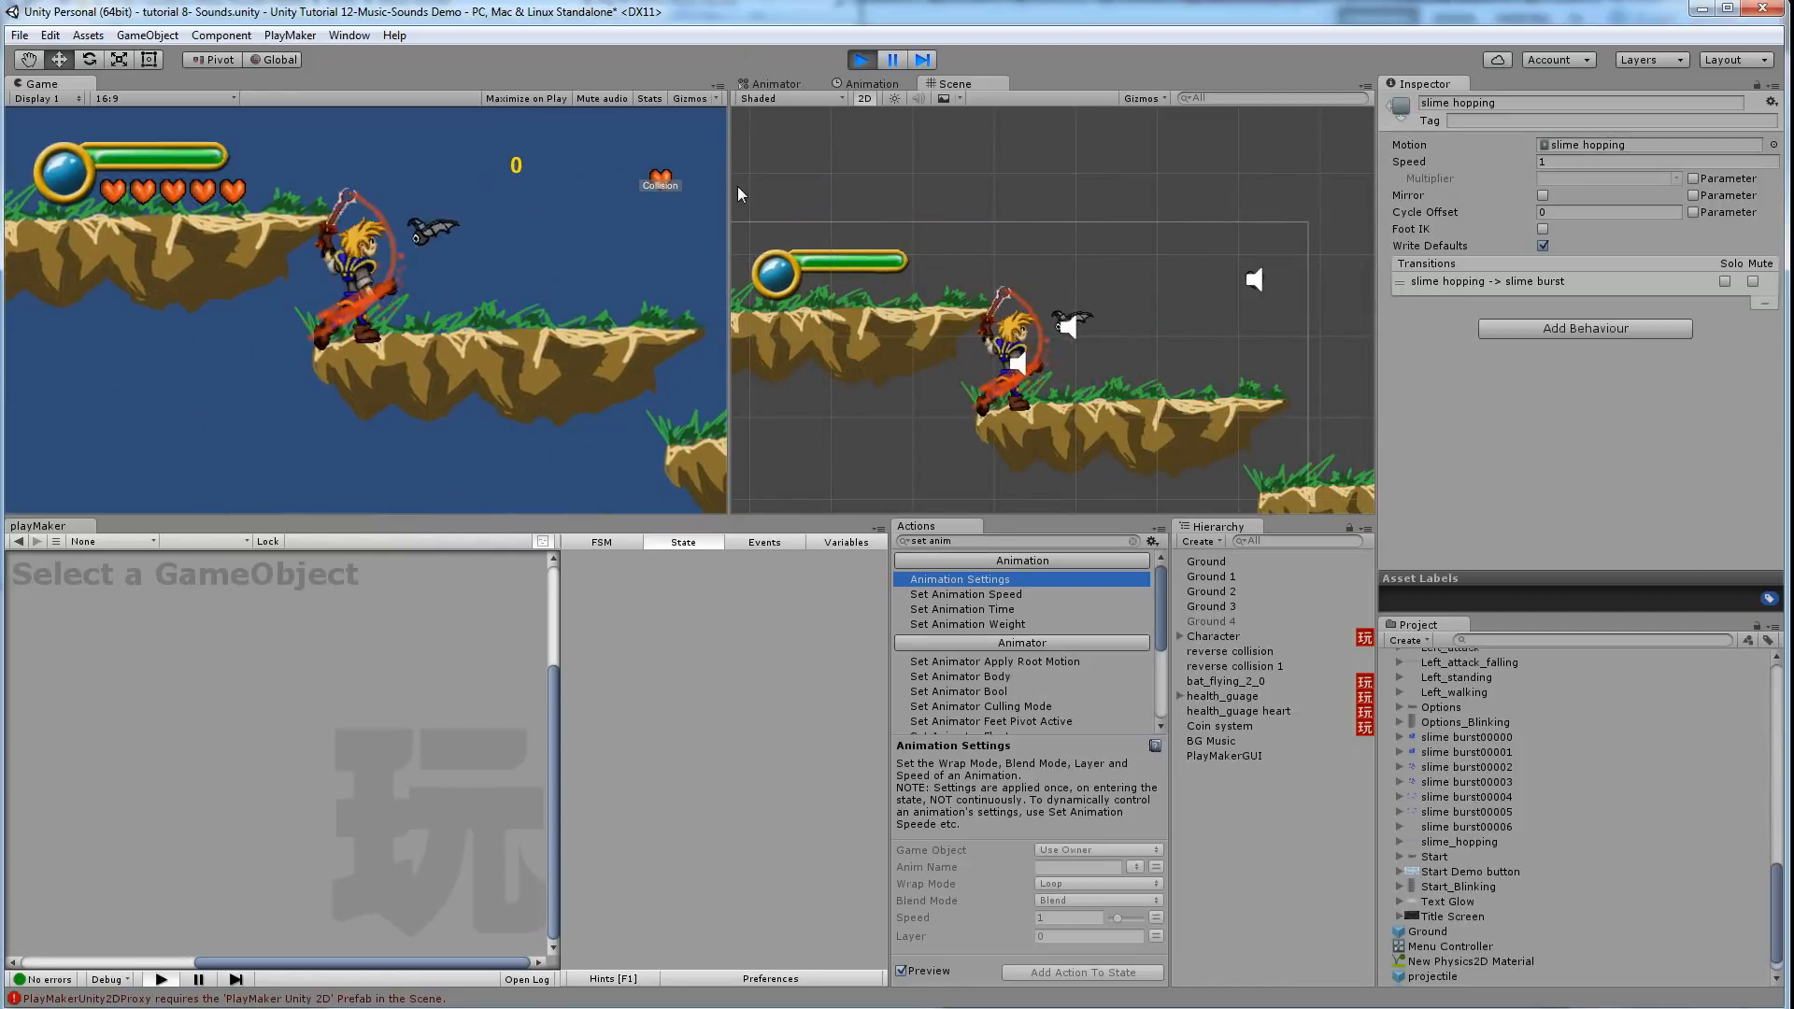
key(Right)
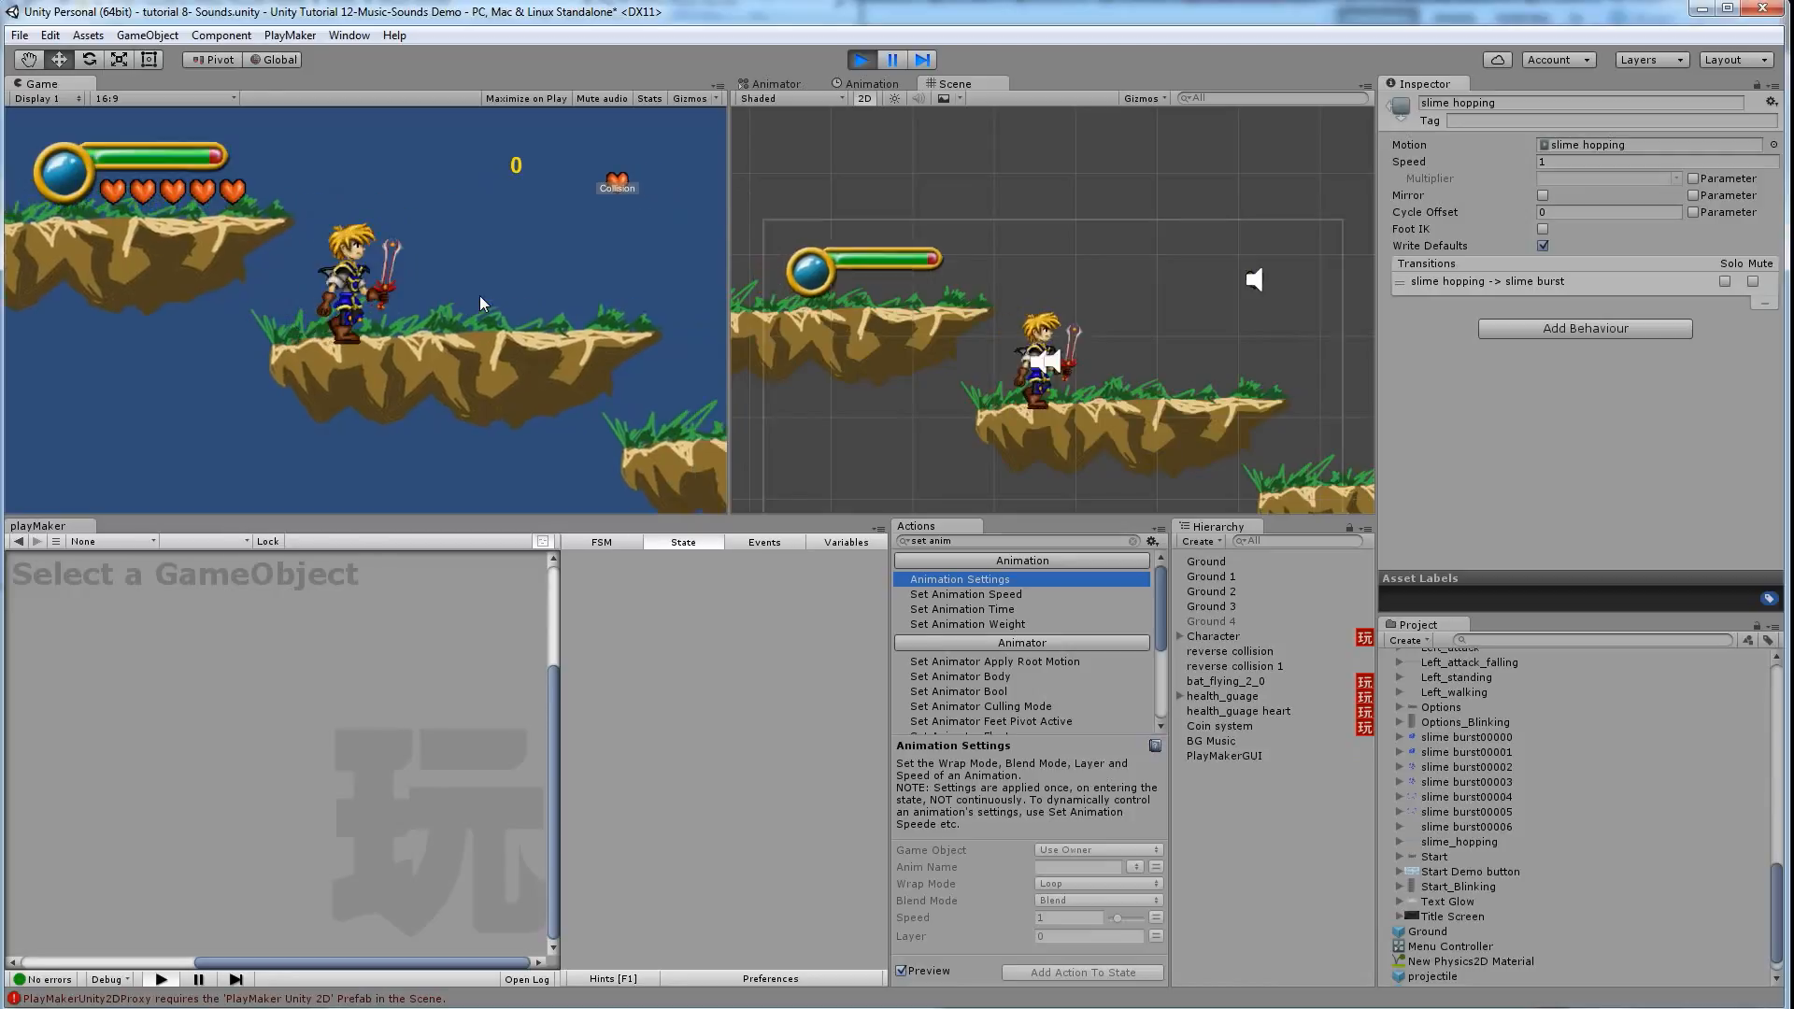
key(Left)
click(860, 59)
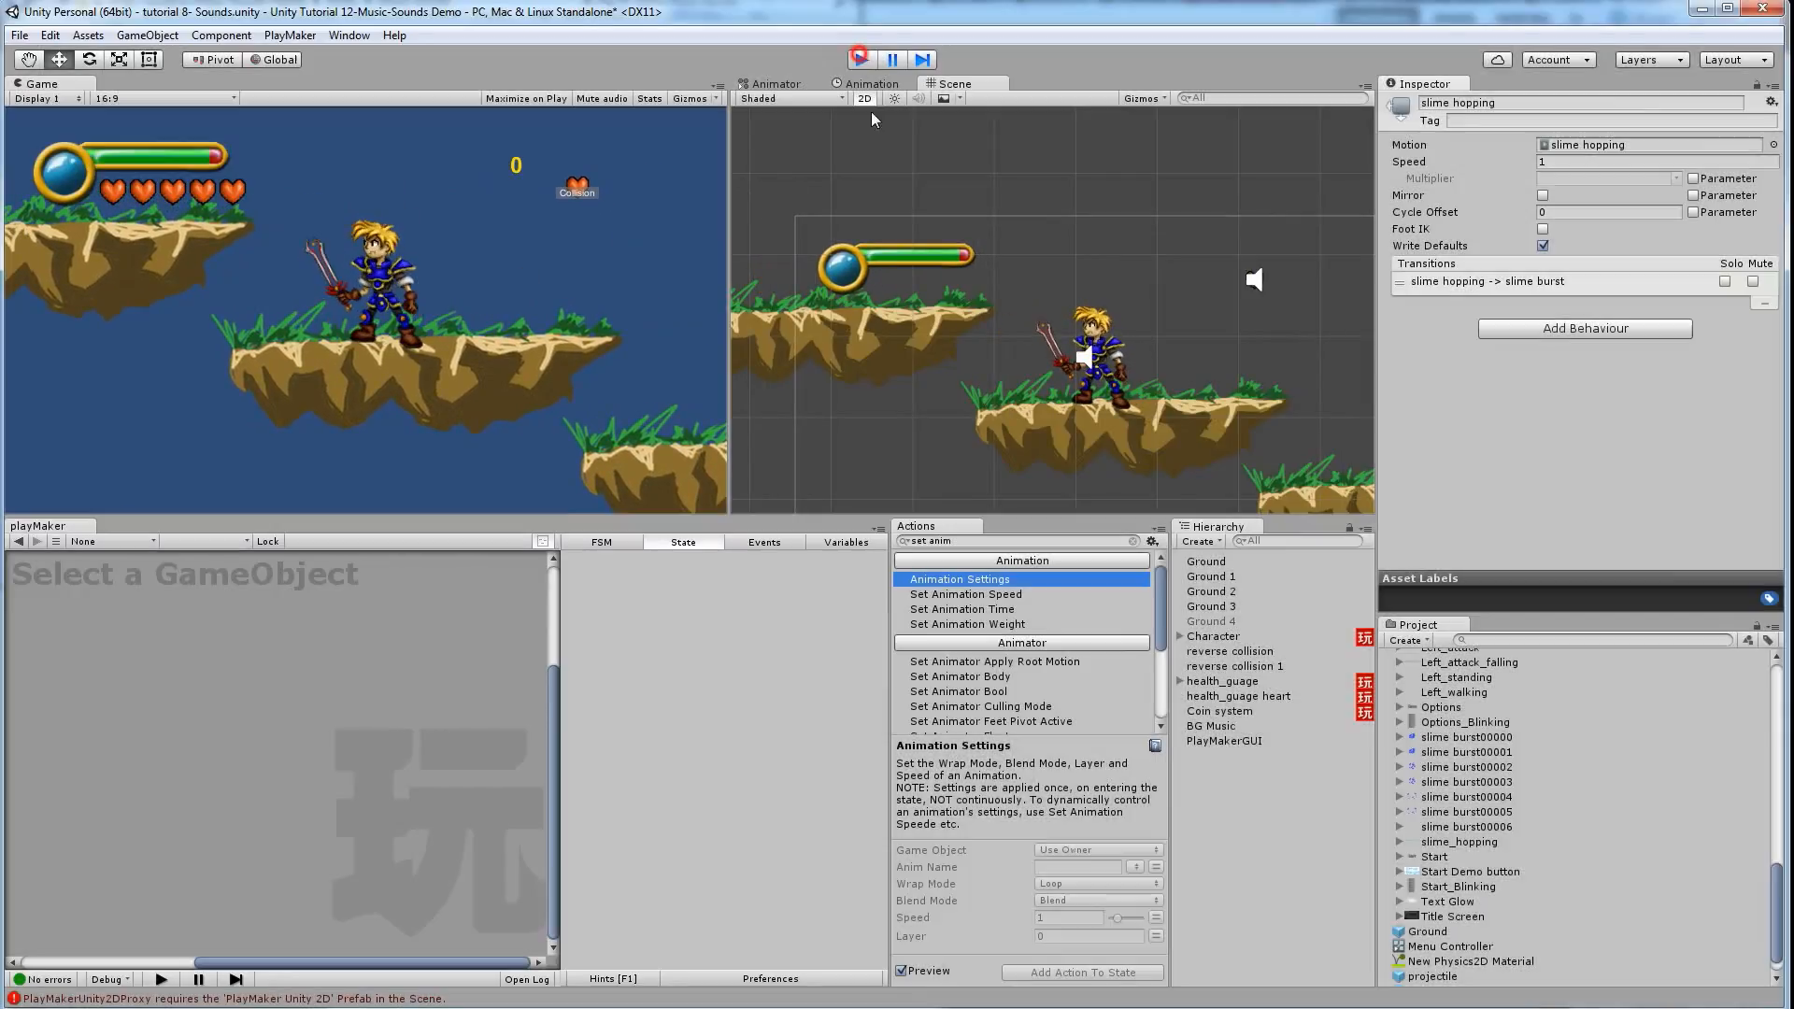
Turn off Loop Time for the slime burst animation clip
click(874, 83)
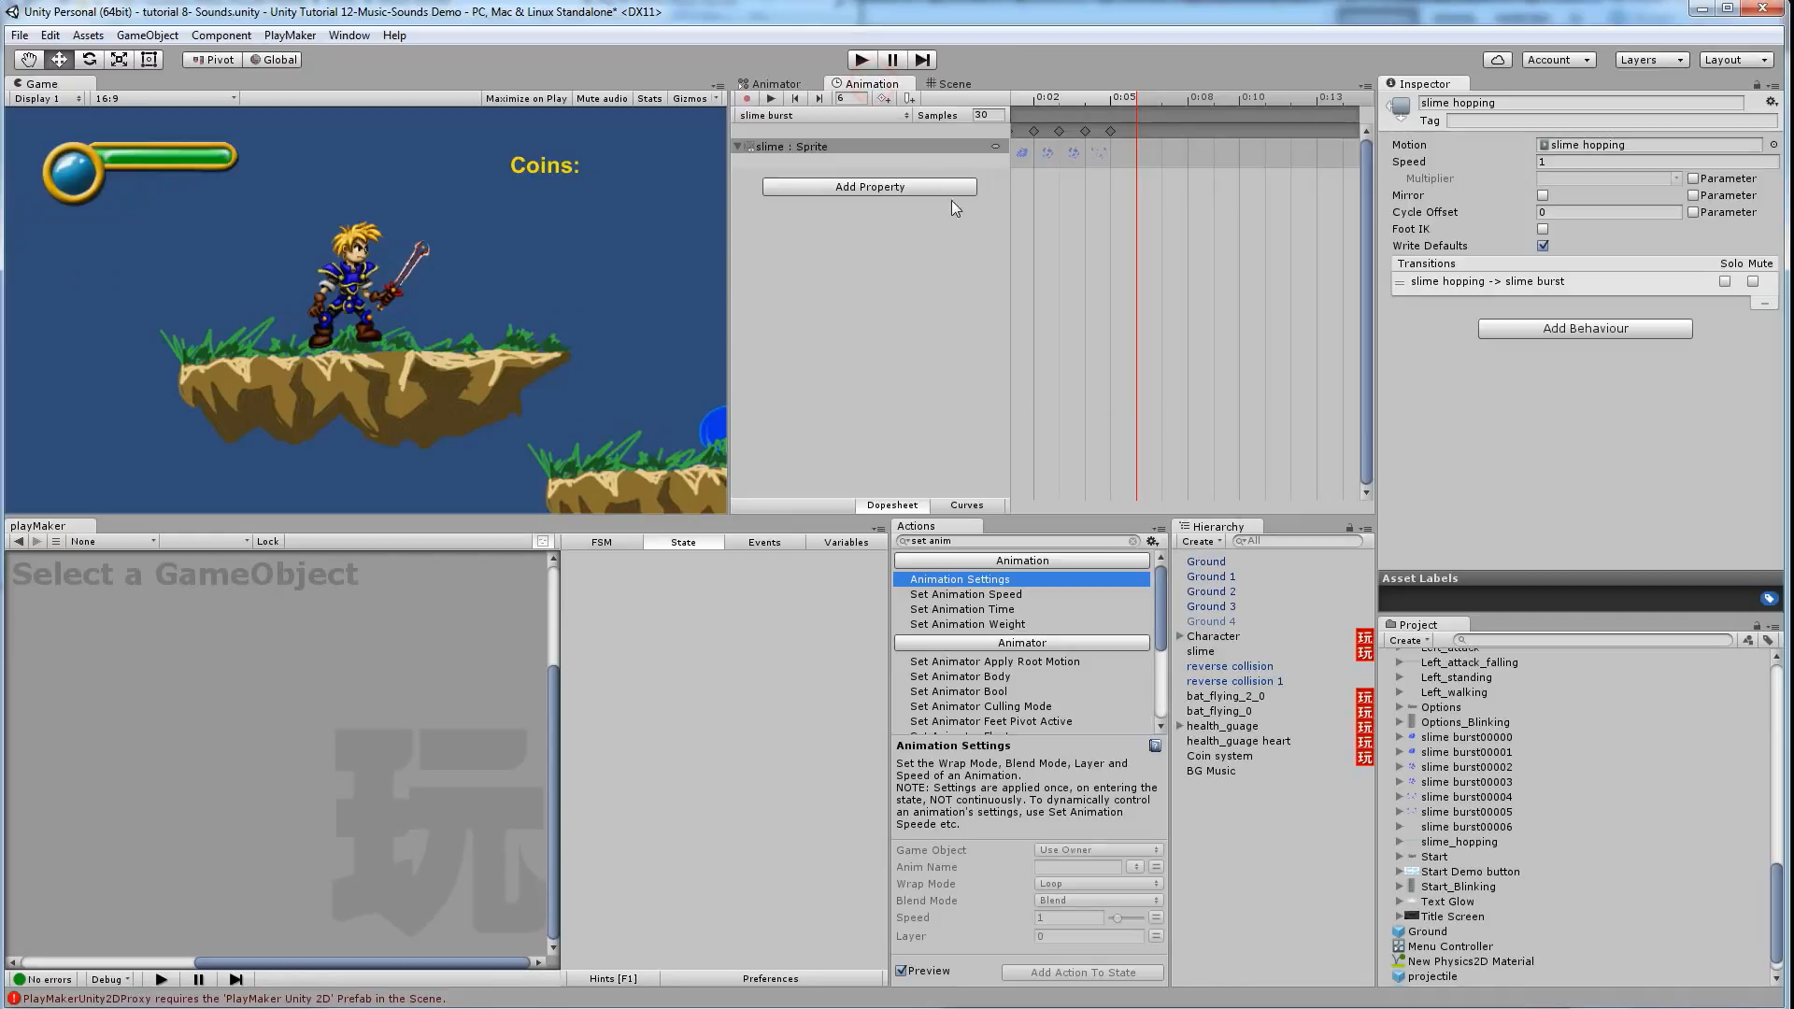
click(981, 114)
scroll(1444, 735, down, 5)
scroll(1444, 732, up, 6)
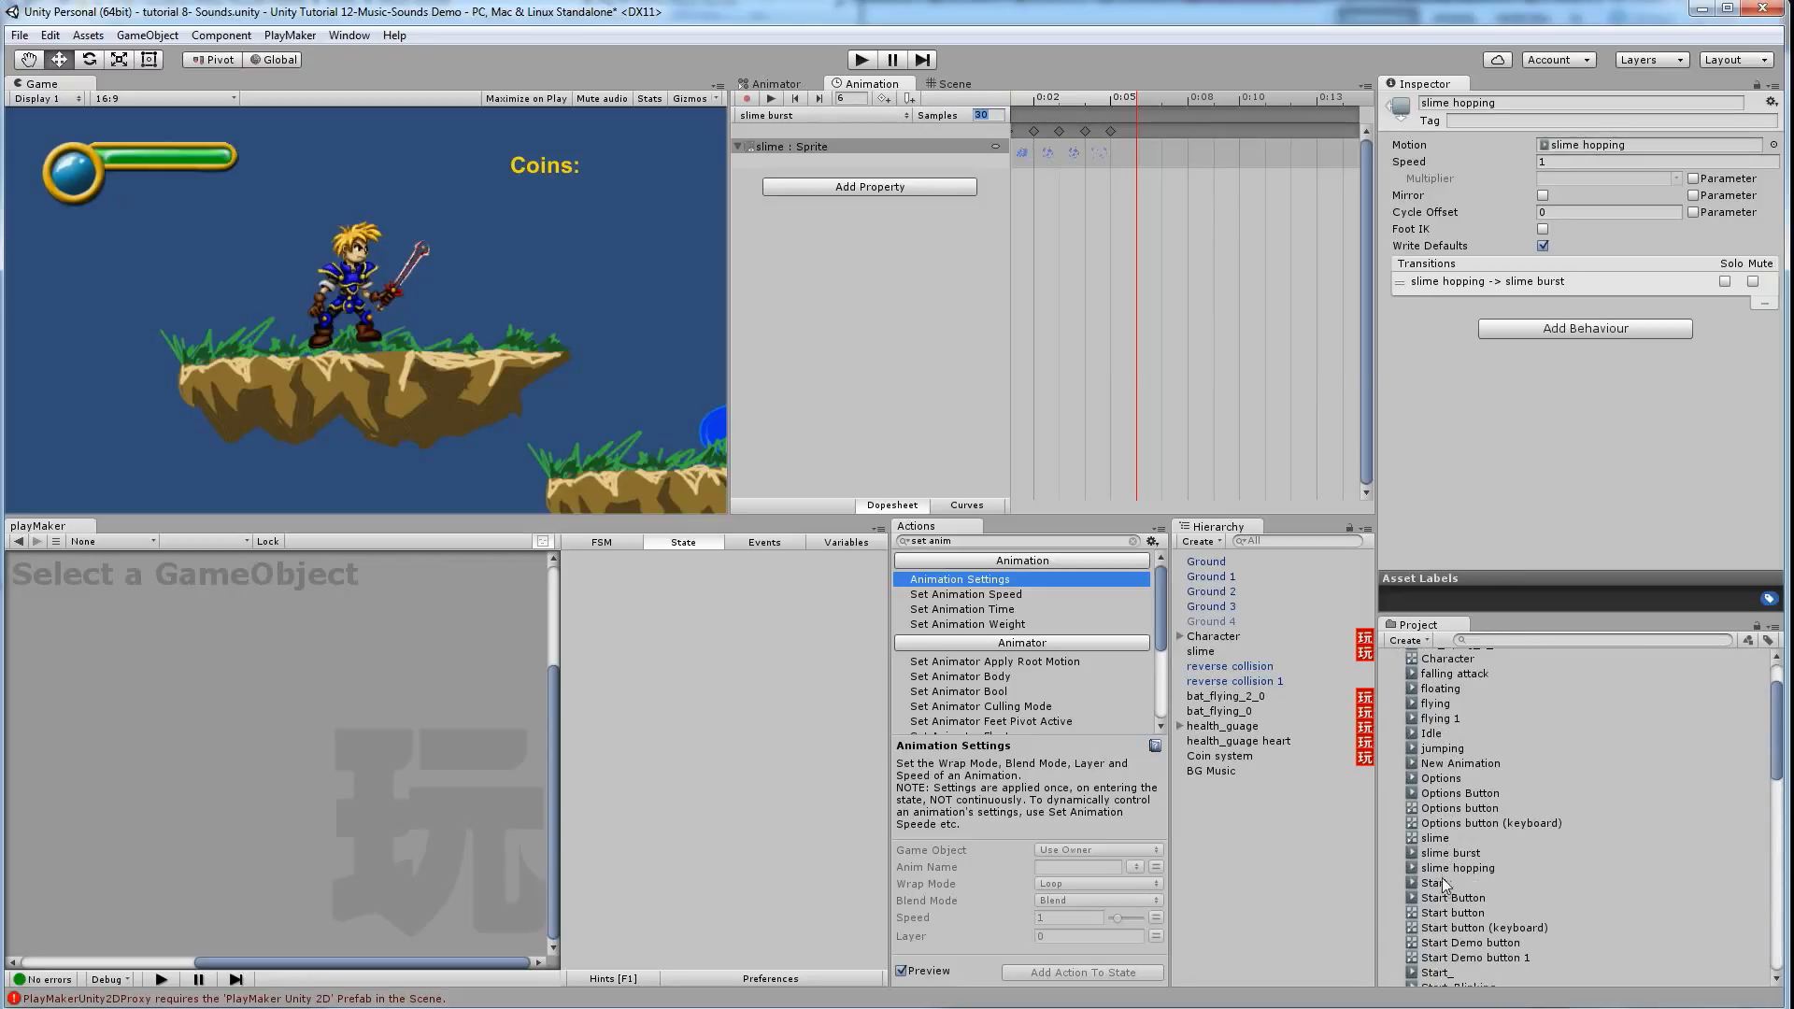
click(1451, 853)
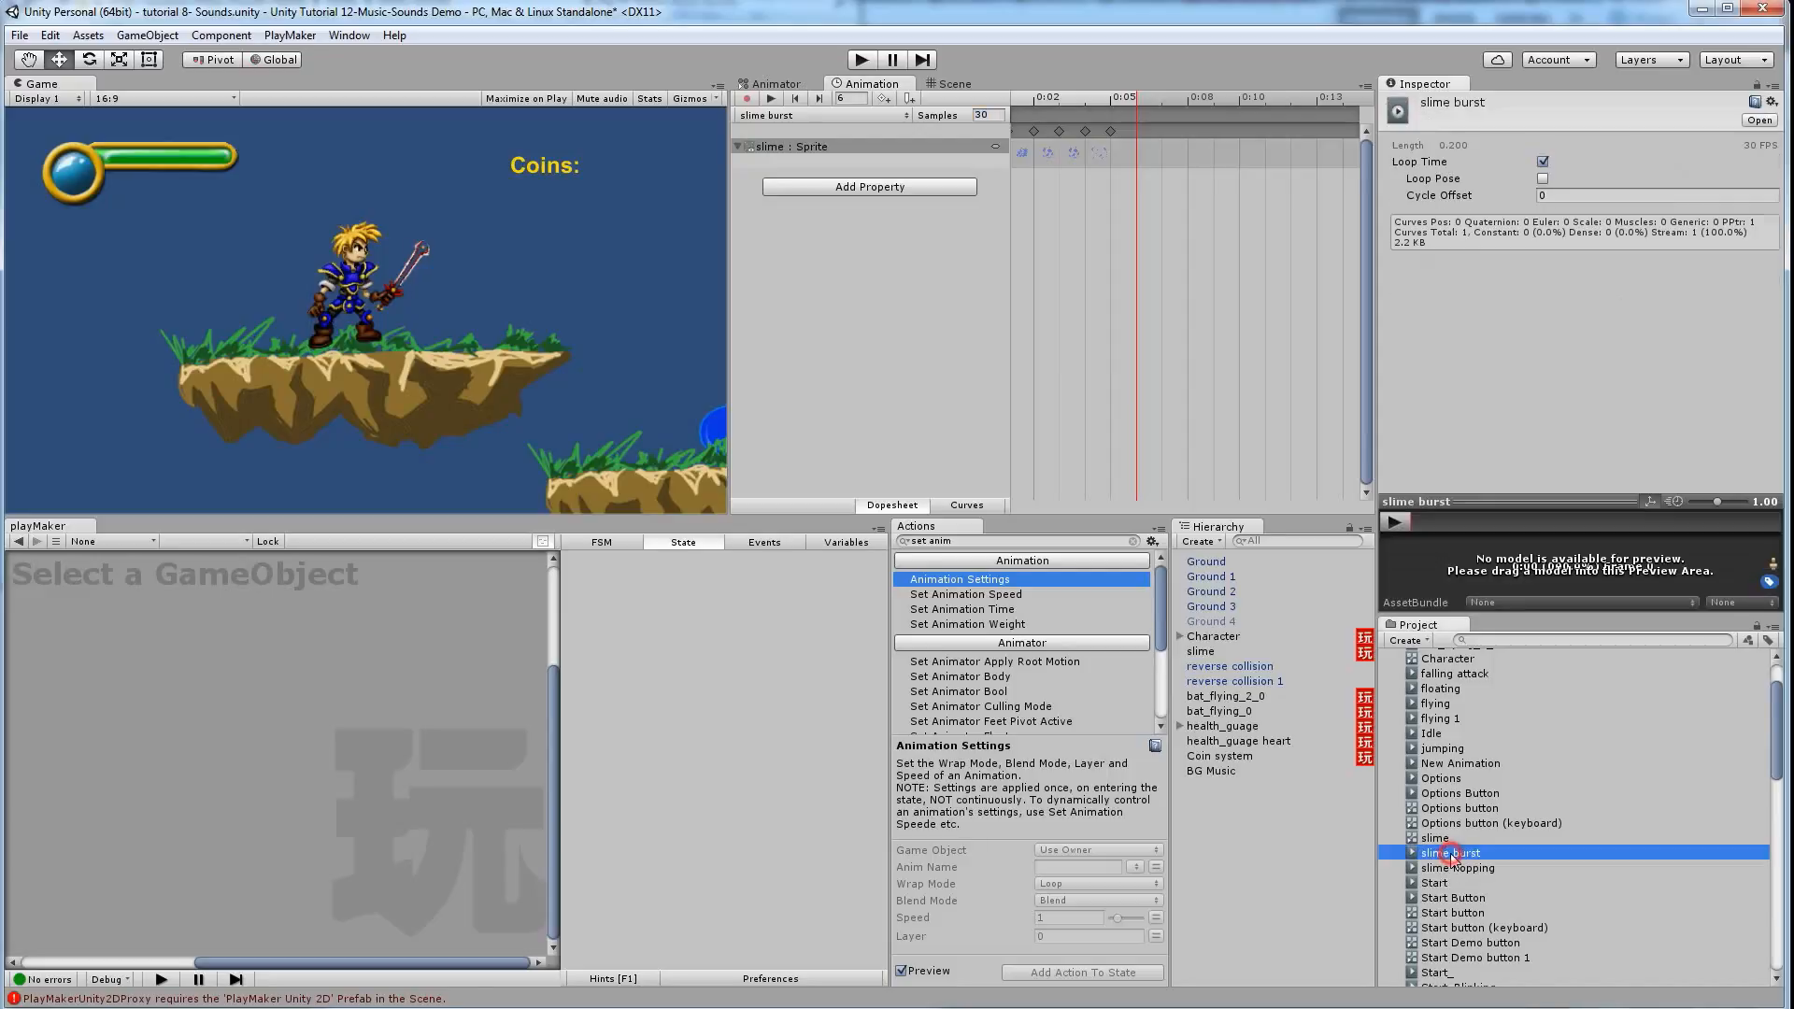
click(1543, 162)
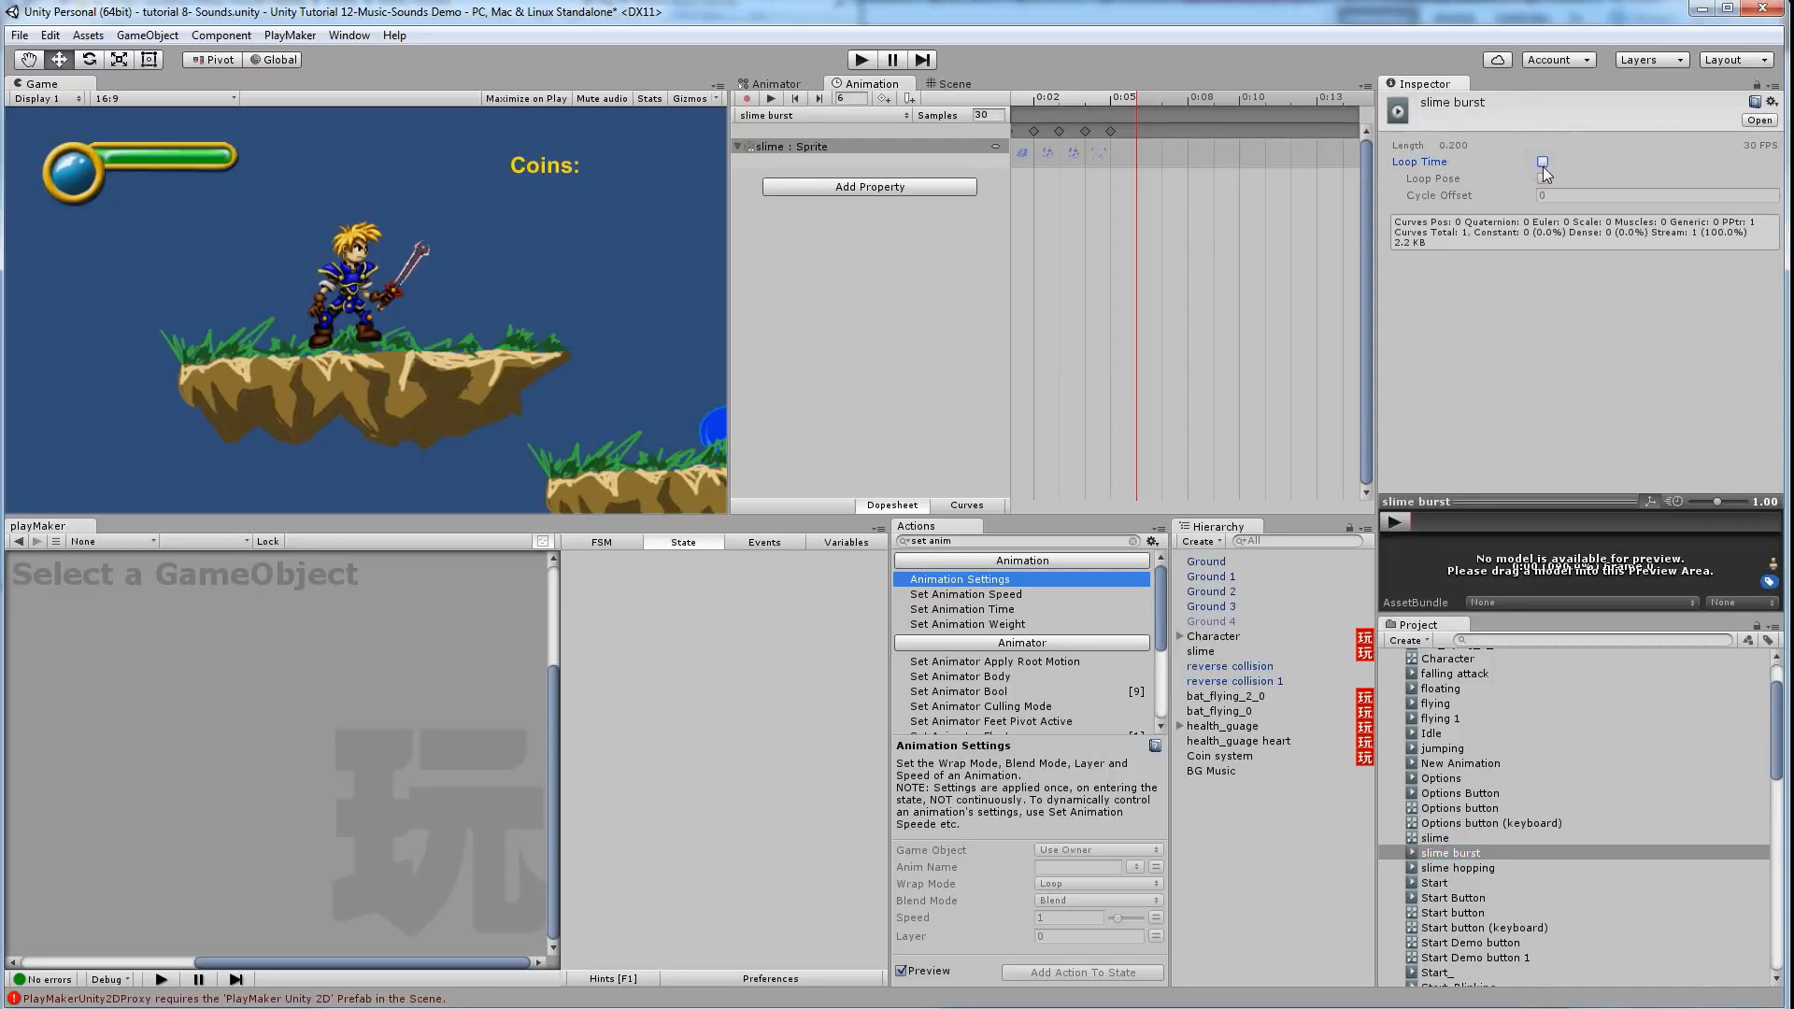
Play-test the level with the non-looping burst clip, attacking the slime and the flying bats, and stop the game
click(862, 60)
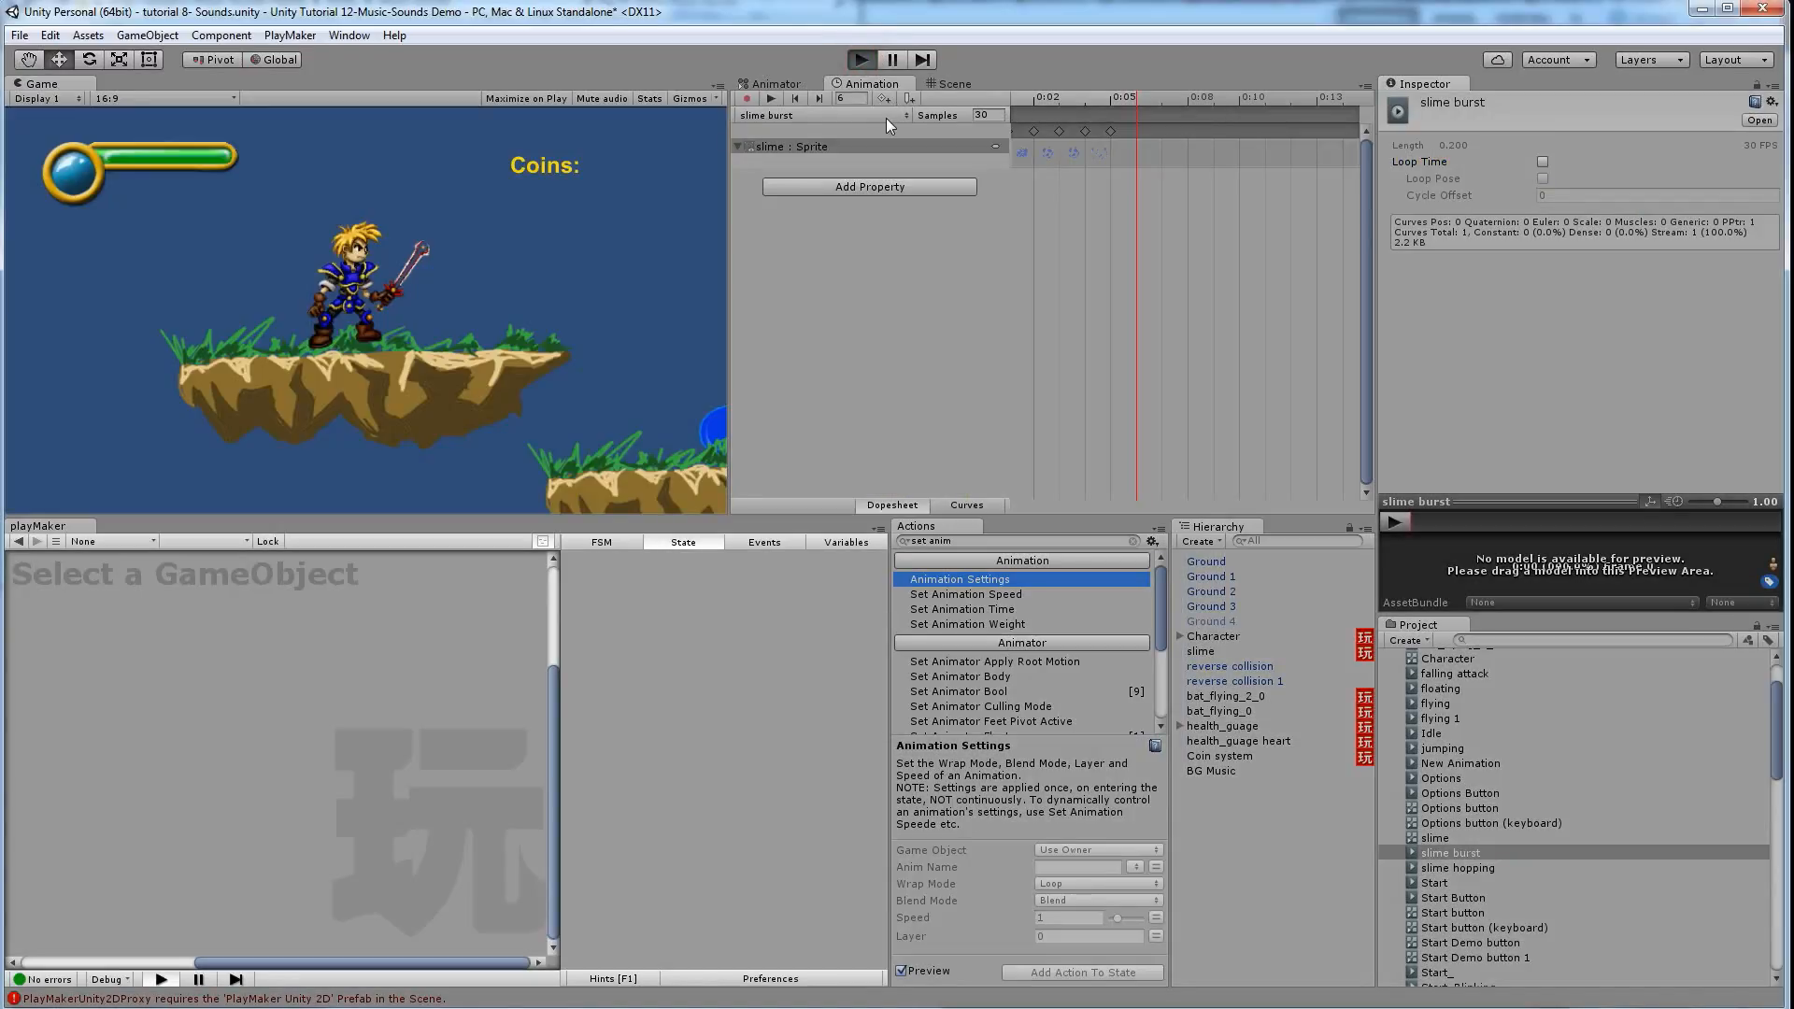
key(Right)
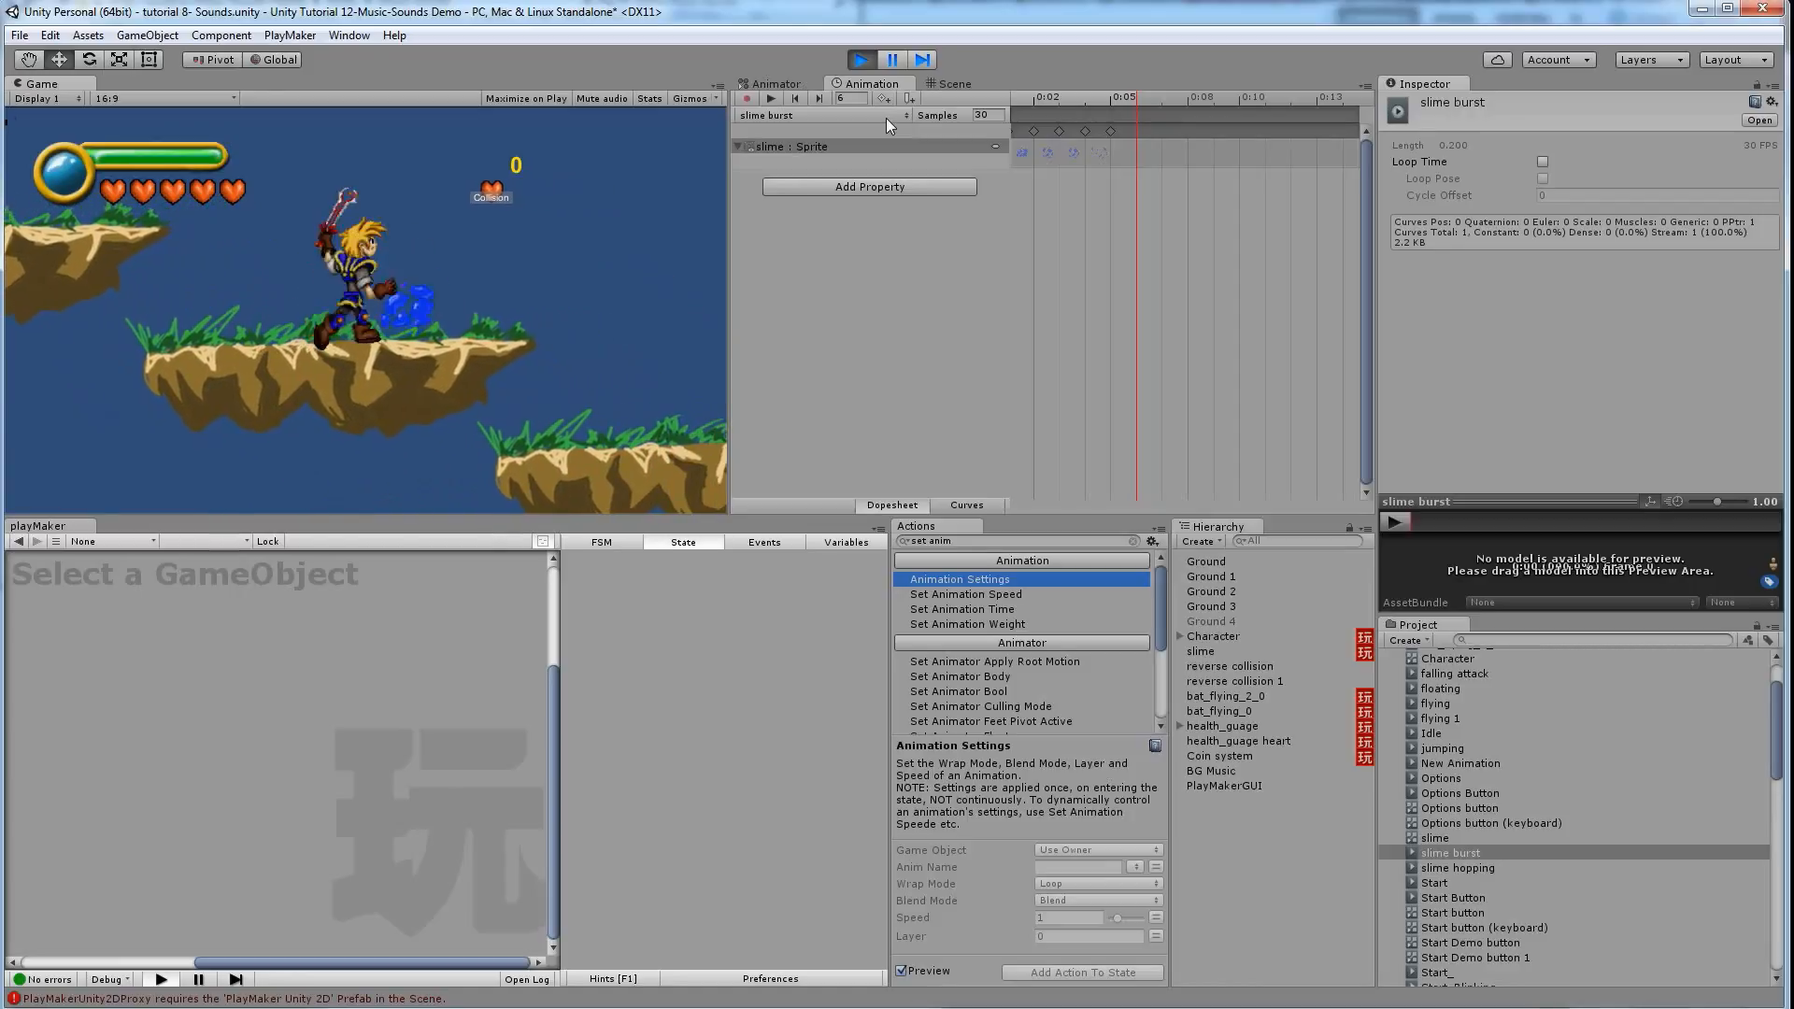
click(429, 320)
key(Left)
key(Right)
click(470, 323)
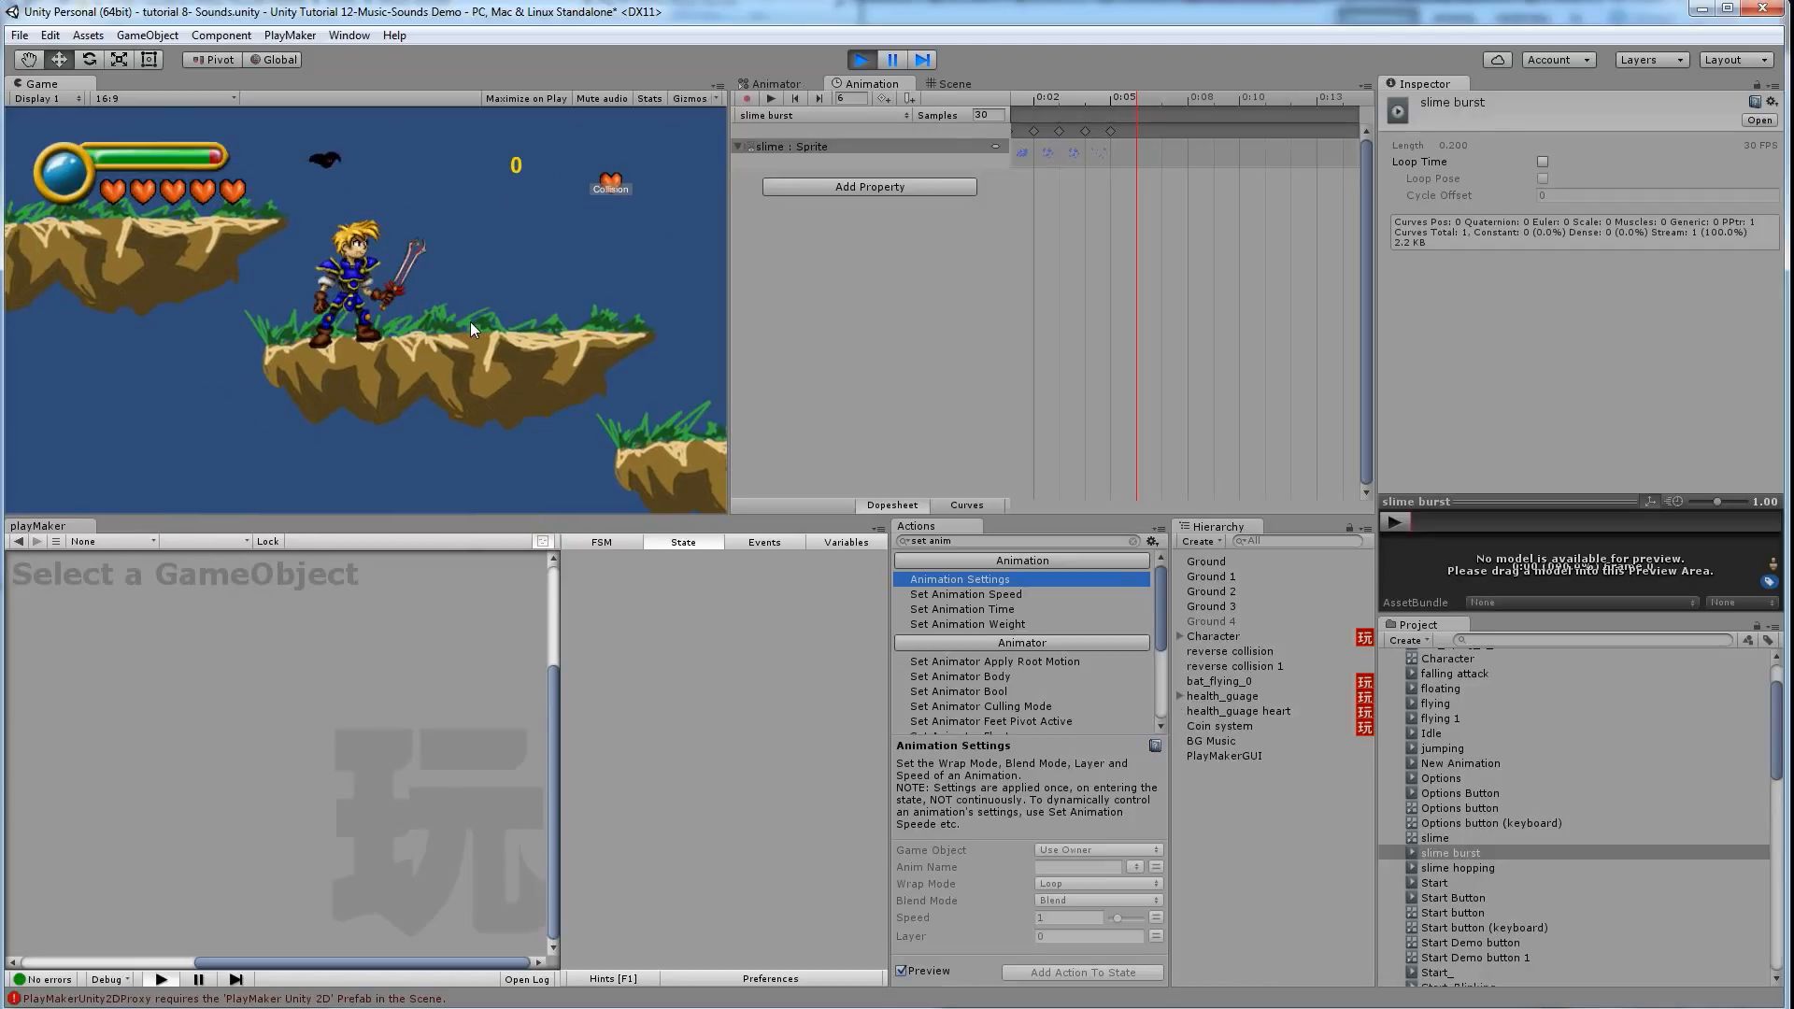
key(space)
key(Right)
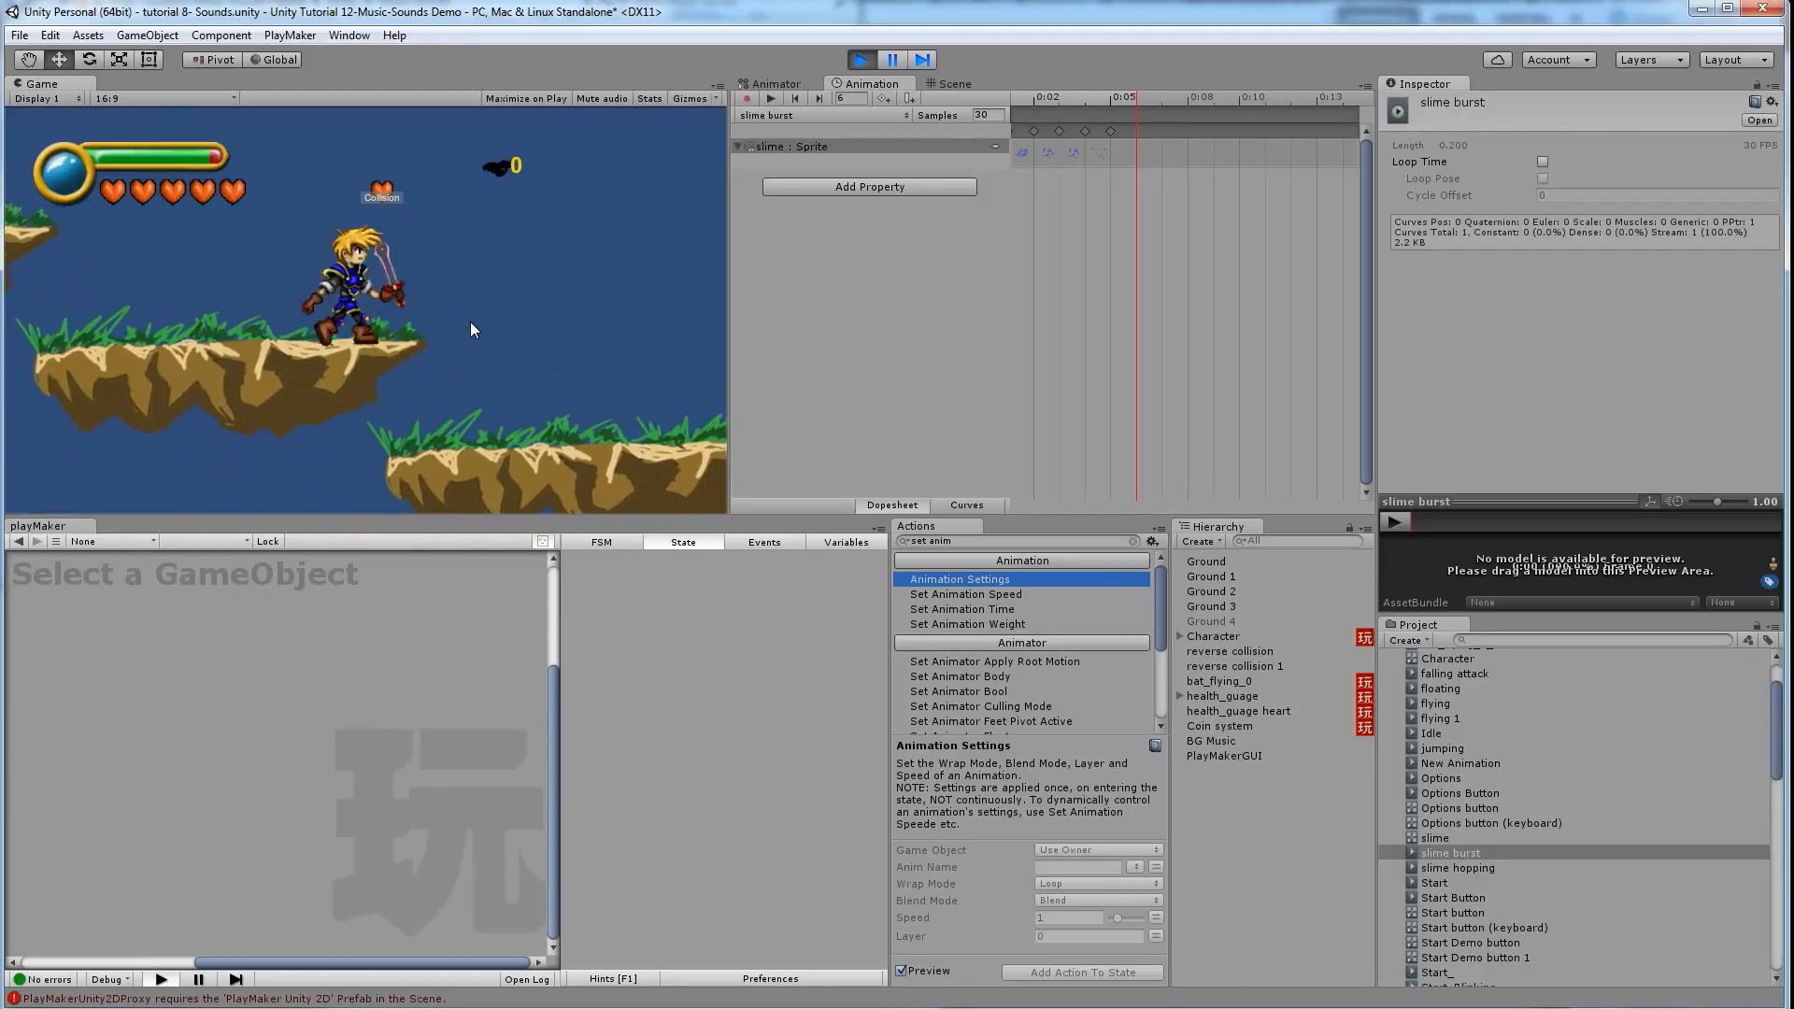
key(space)
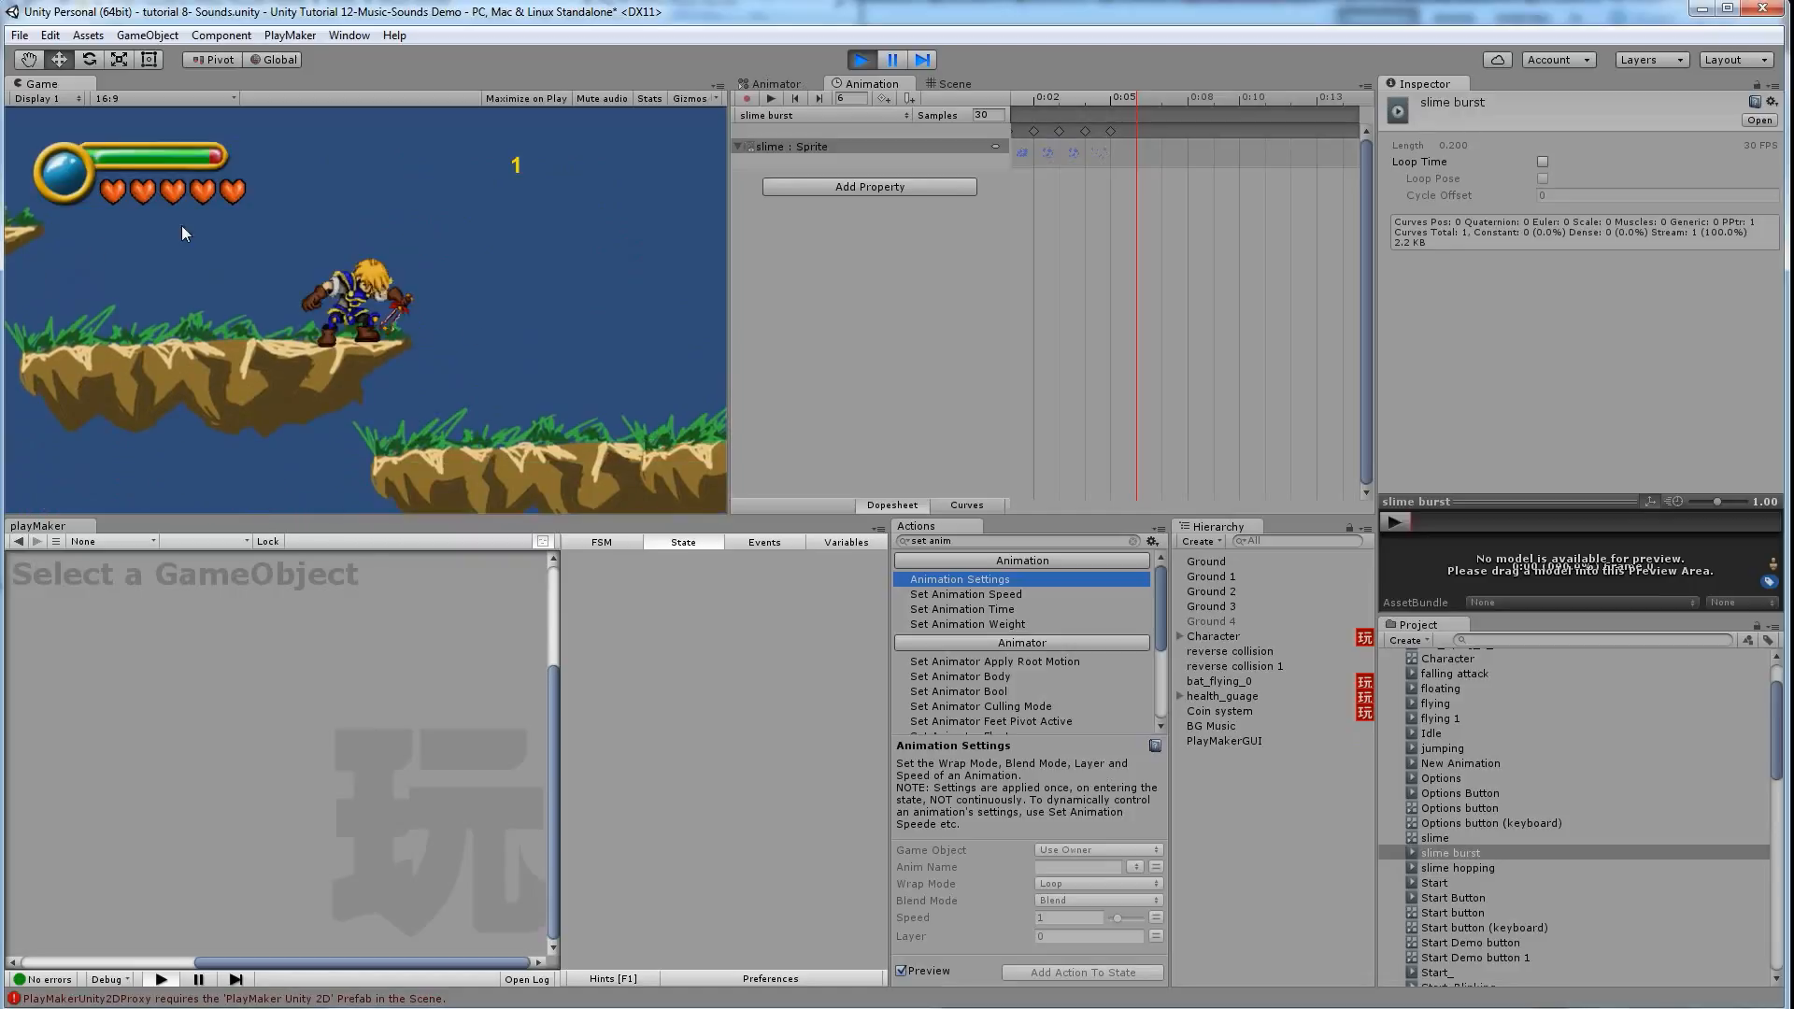
key(Left)
key(space)
click(476, 295)
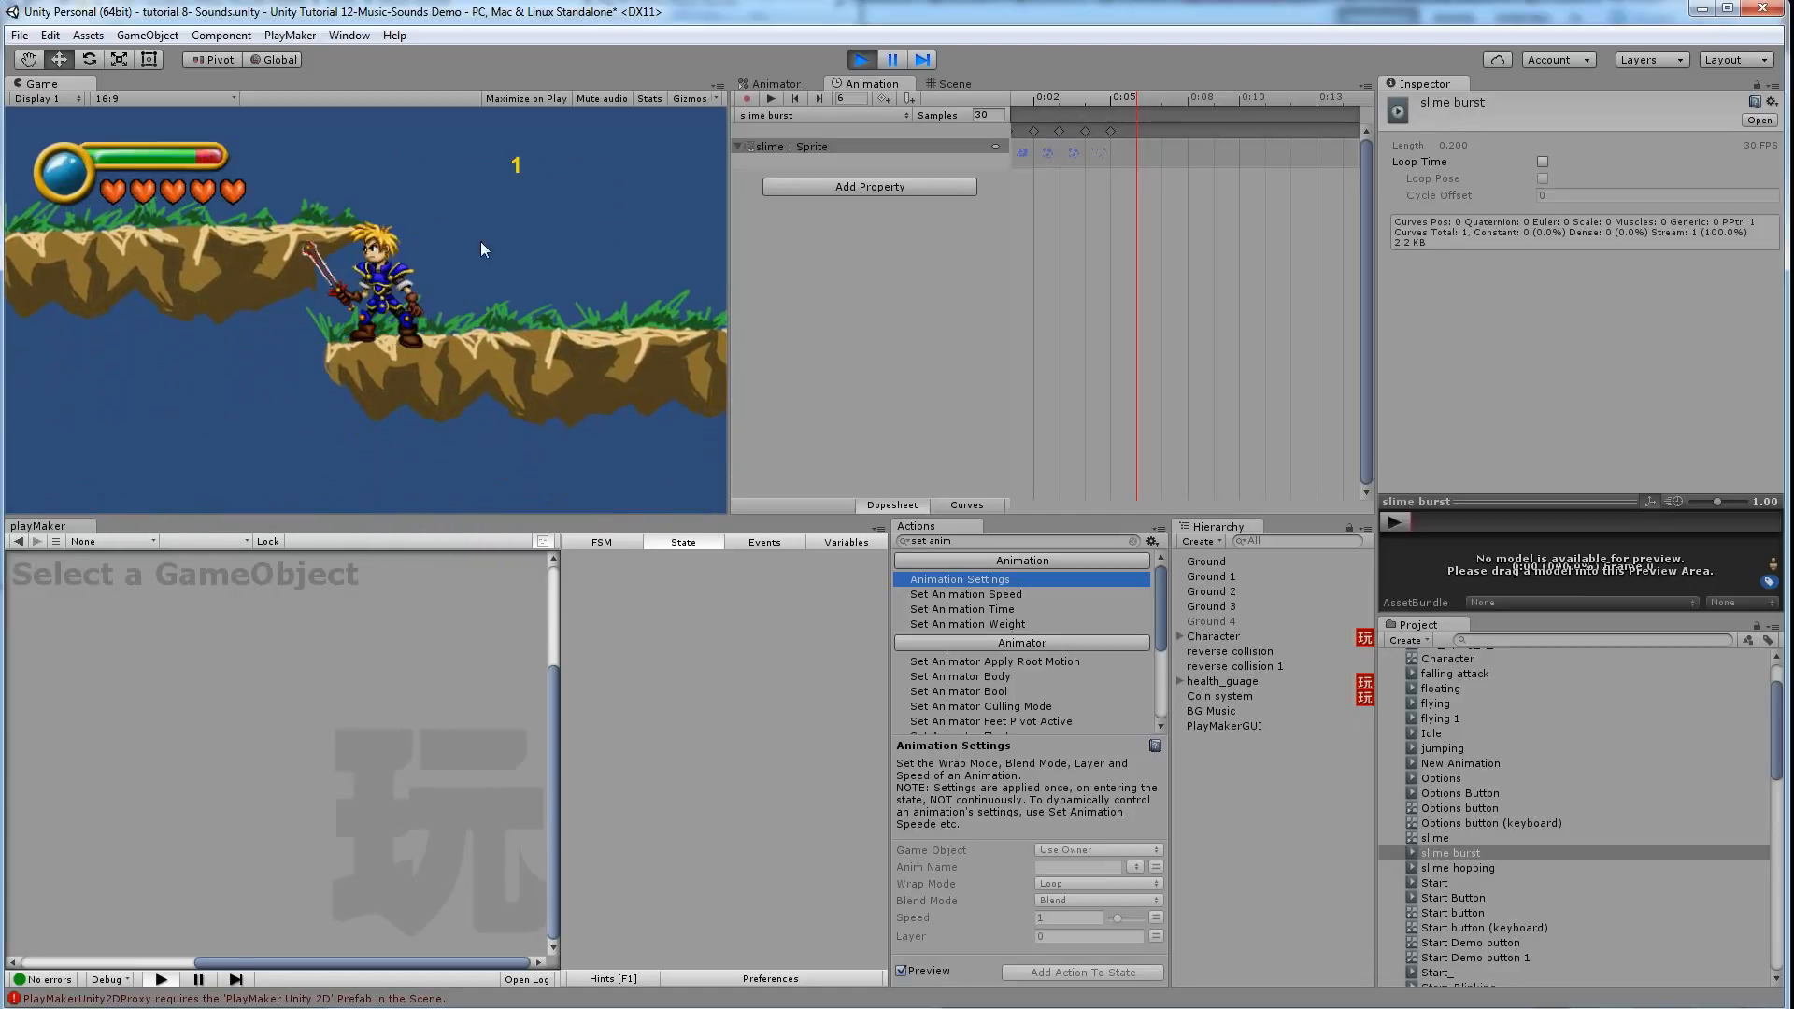
click(861, 60)
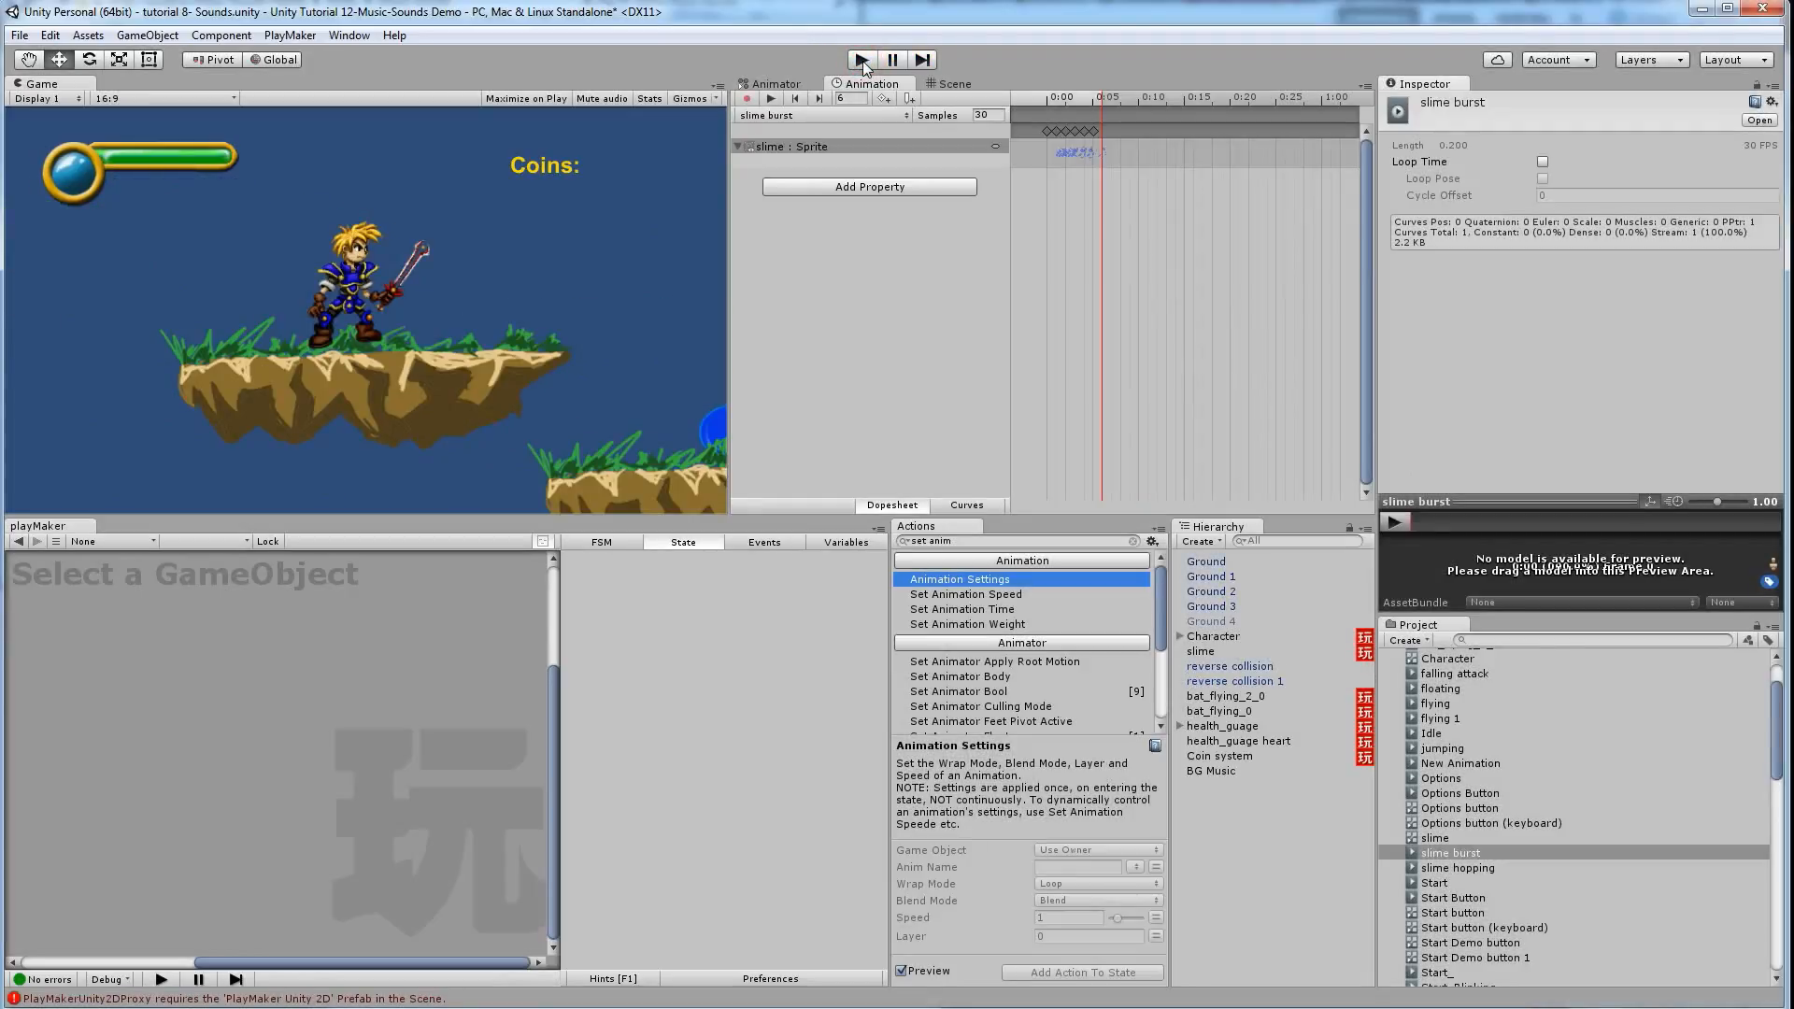
Run the game once more to retest the slime's burst
click(861, 60)
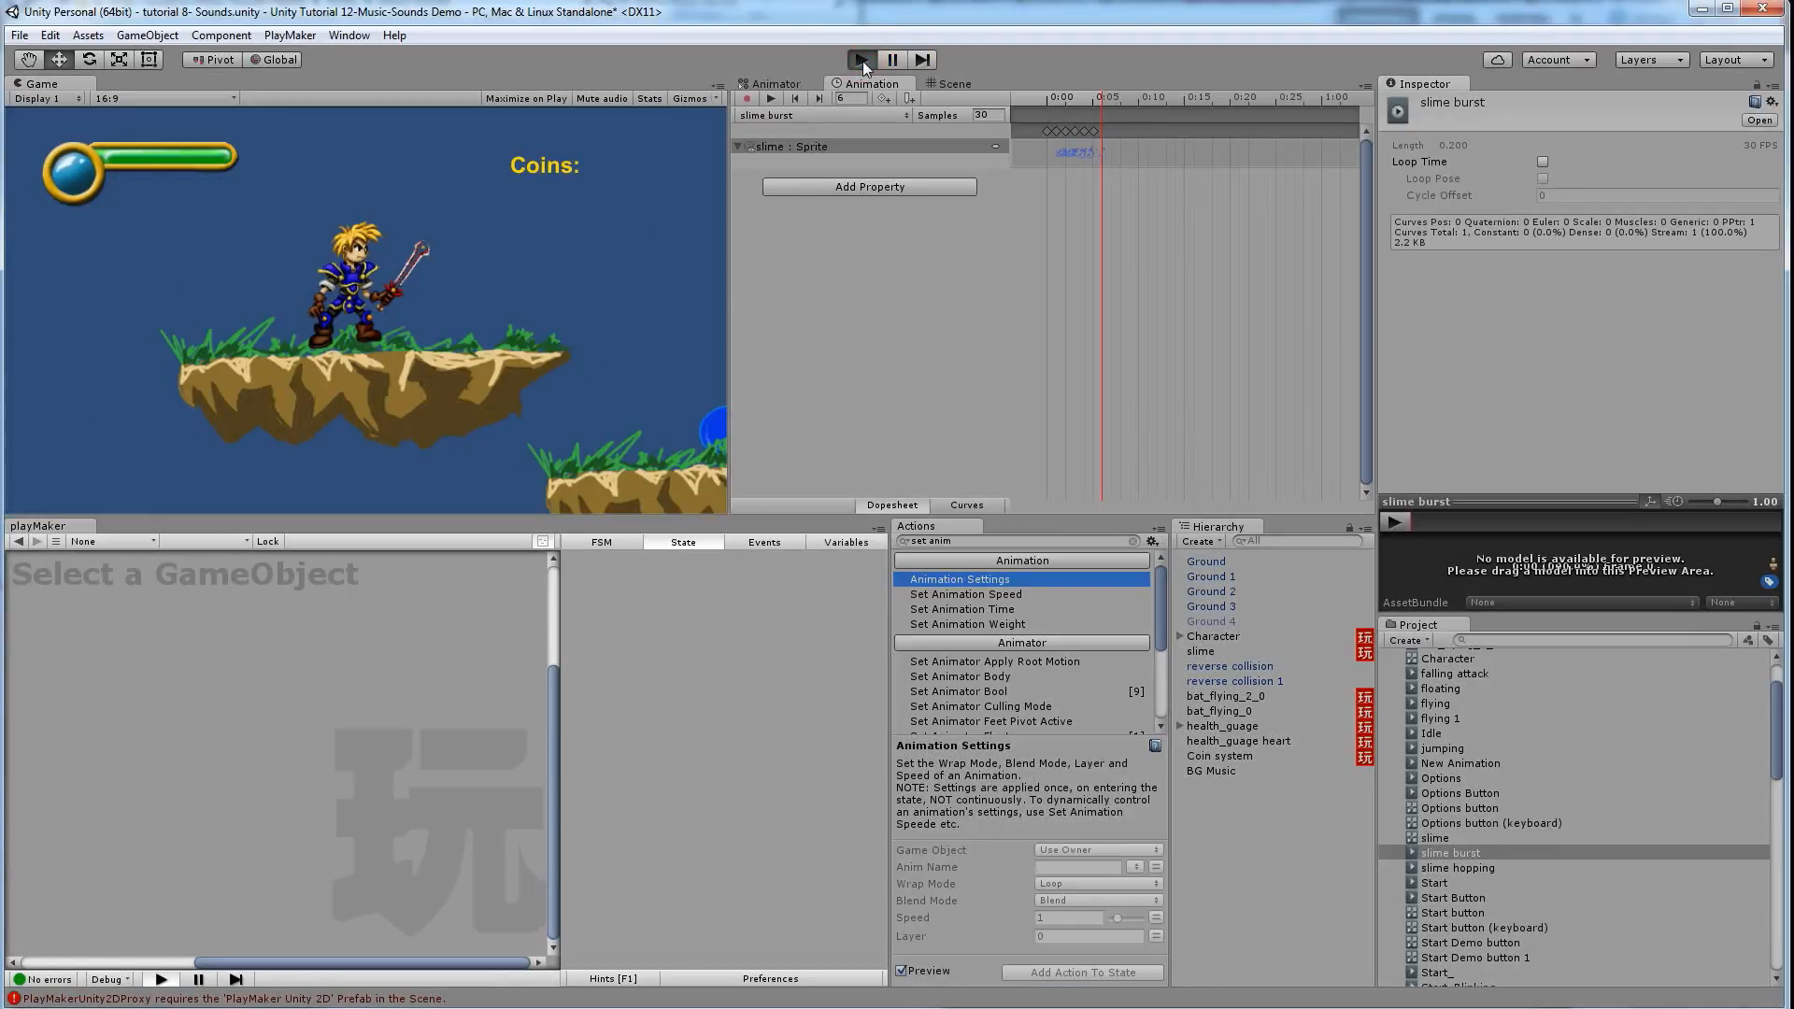